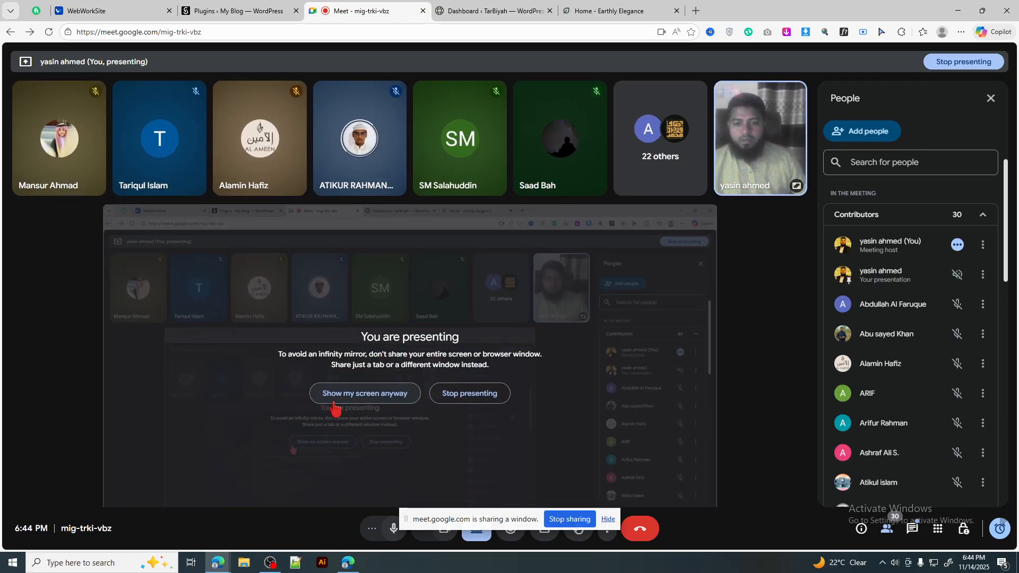
Step: Dismiss the presenting warning and close the People panel in Google Meet
click(334, 403)
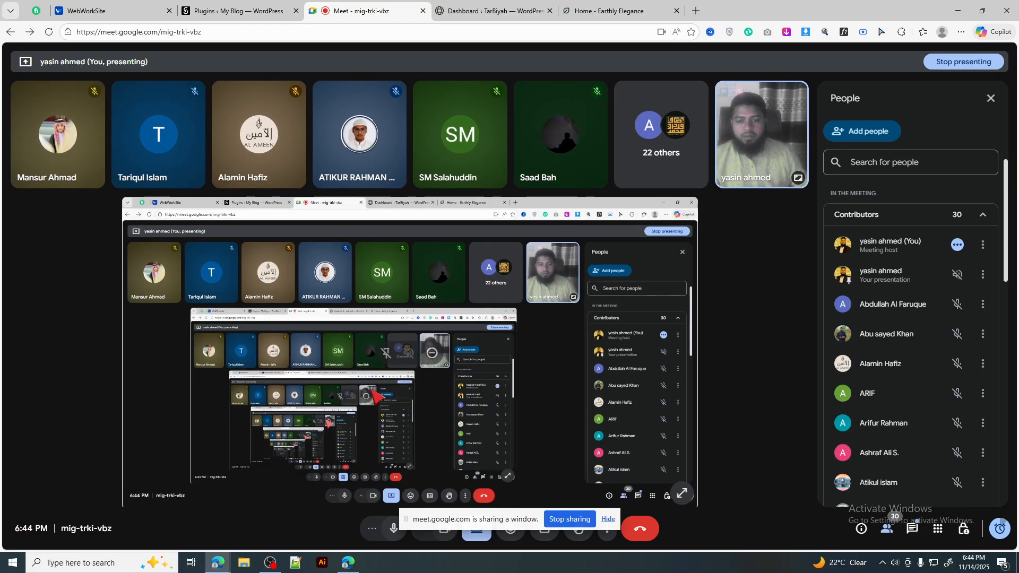
click(991, 98)
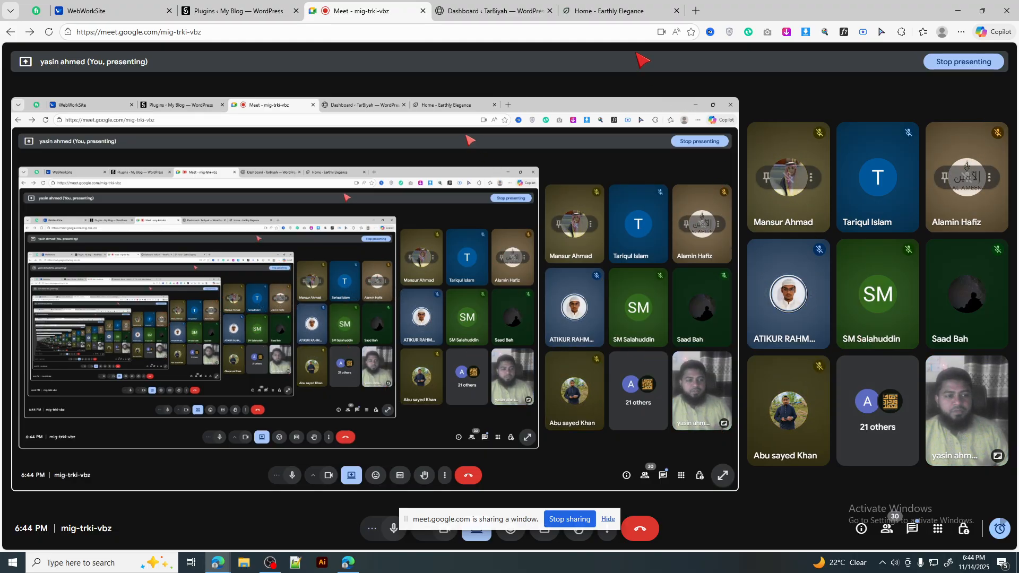
Step: Switch to the Earthly Elegance reference site, skim it, and open its Services page
click(616, 10)
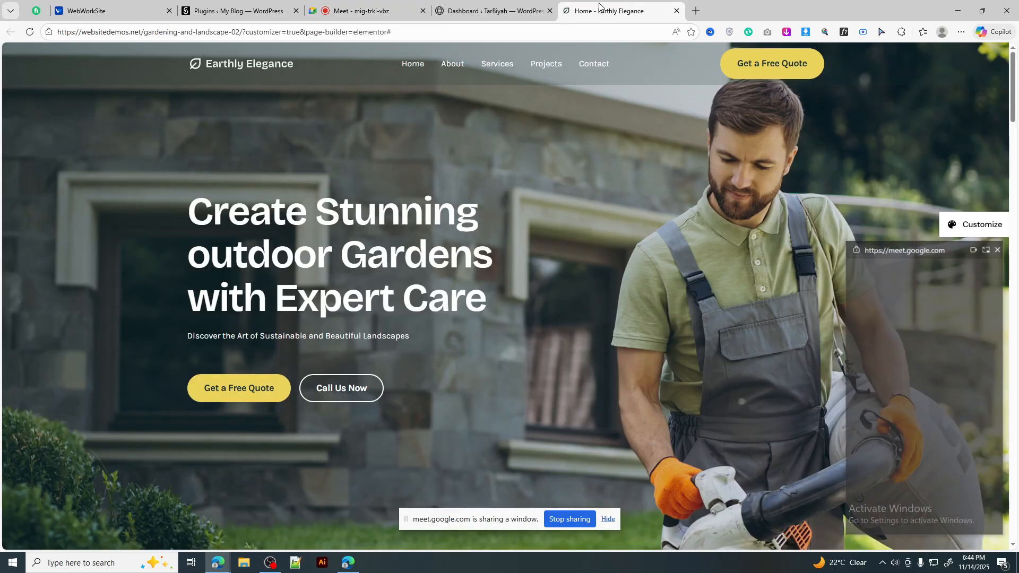
scroll(486, 158, down, 6)
scroll(485, 159, up, 6)
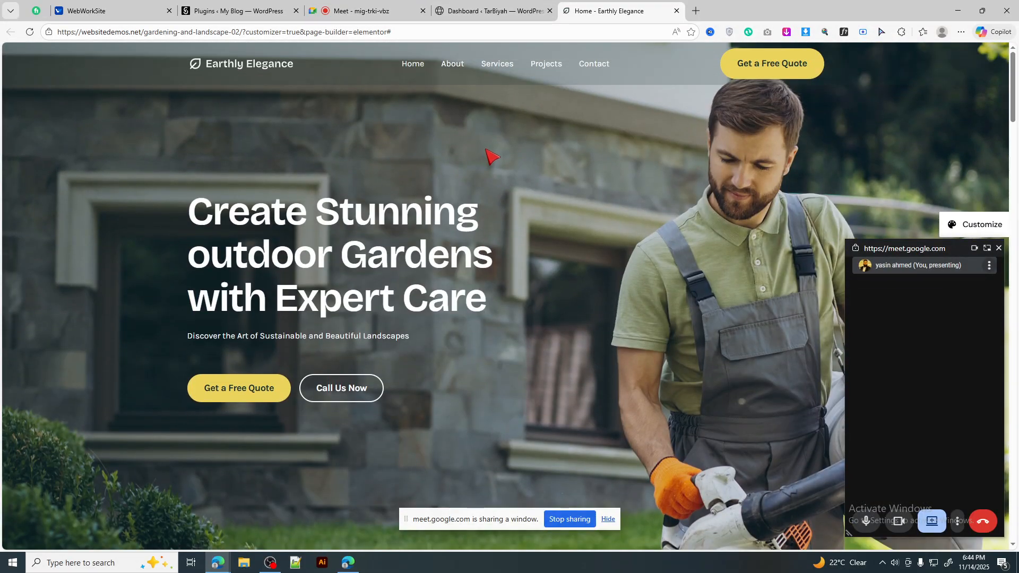
scroll(433, 183, down, 5)
scroll(436, 194, up, 6)
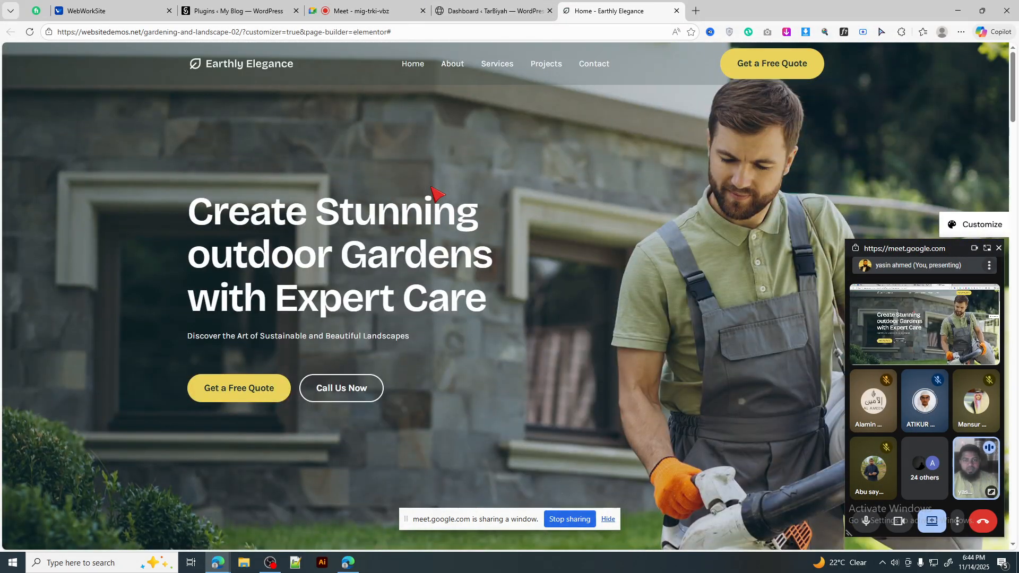
click(499, 65)
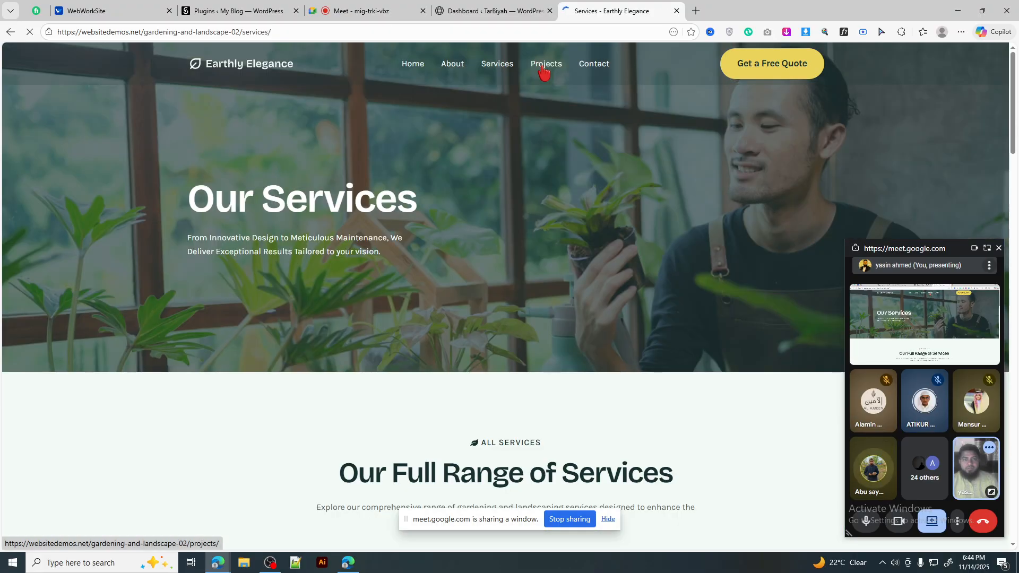
Step: Browse the reference site's Projects page and clear an accidental selection on the images
click(546, 64)
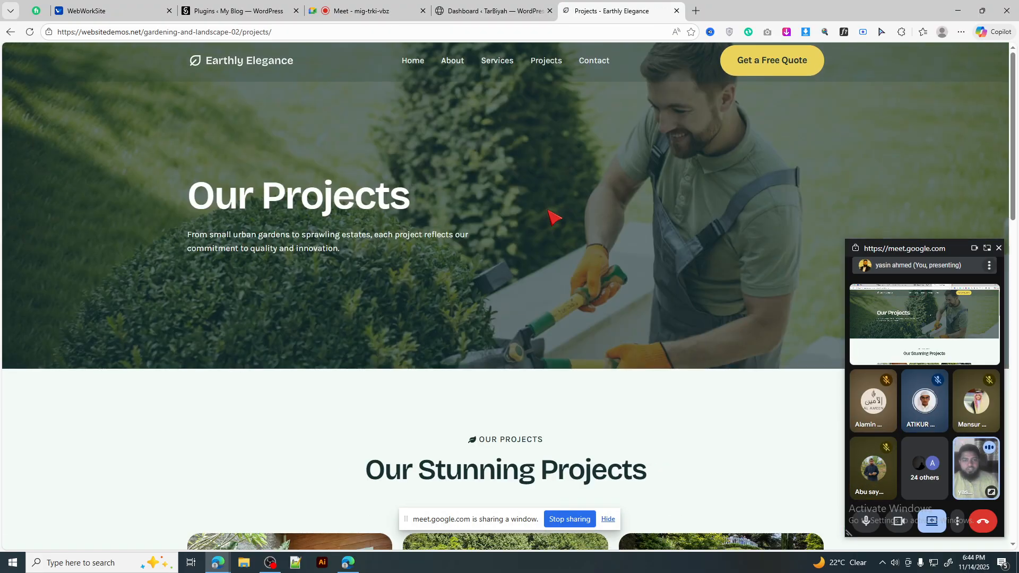
scroll(553, 216, down, 7)
scroll(553, 216, down, 5)
scroll(553, 216, up, 7)
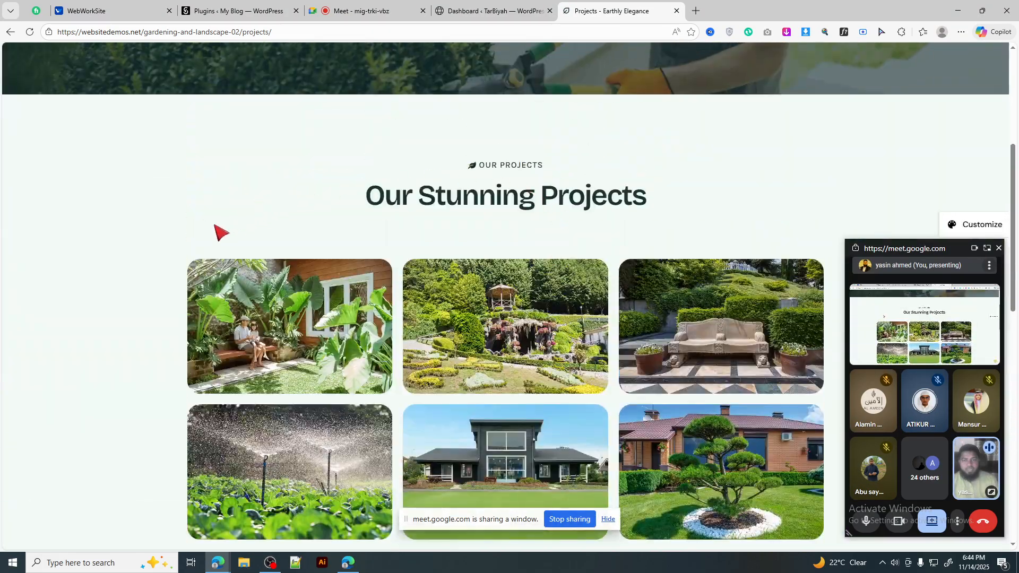
drag(487, 333, 647, 353)
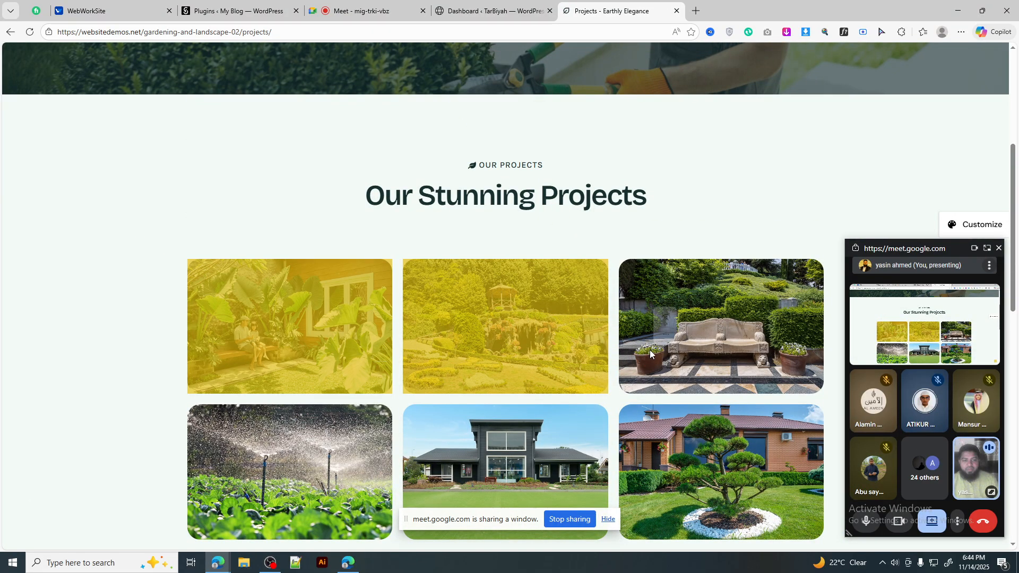
click(155, 254)
scroll(612, 174, up, 5)
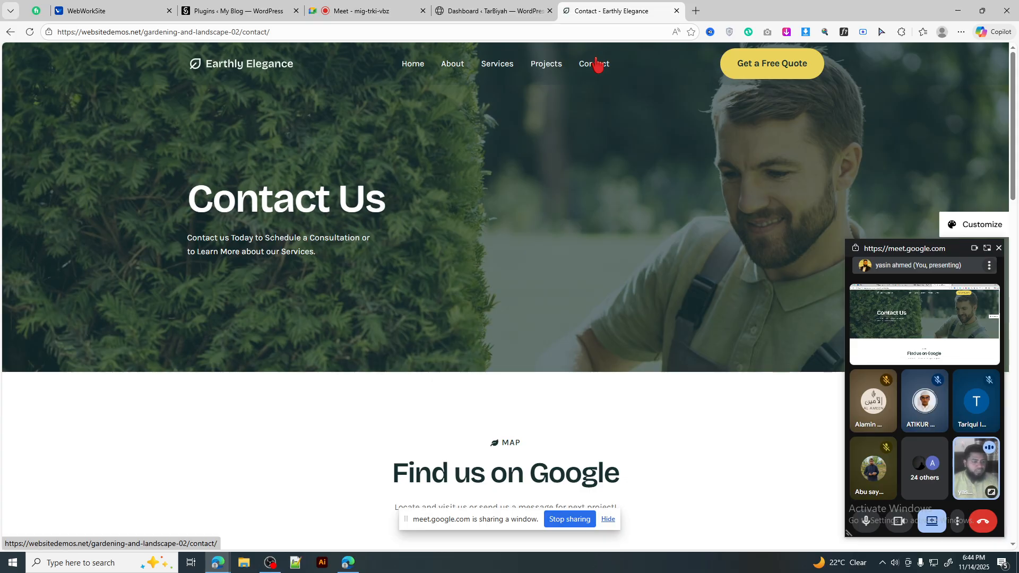
Step: Reload the reference Contact page and review its map and form
click(501, 6)
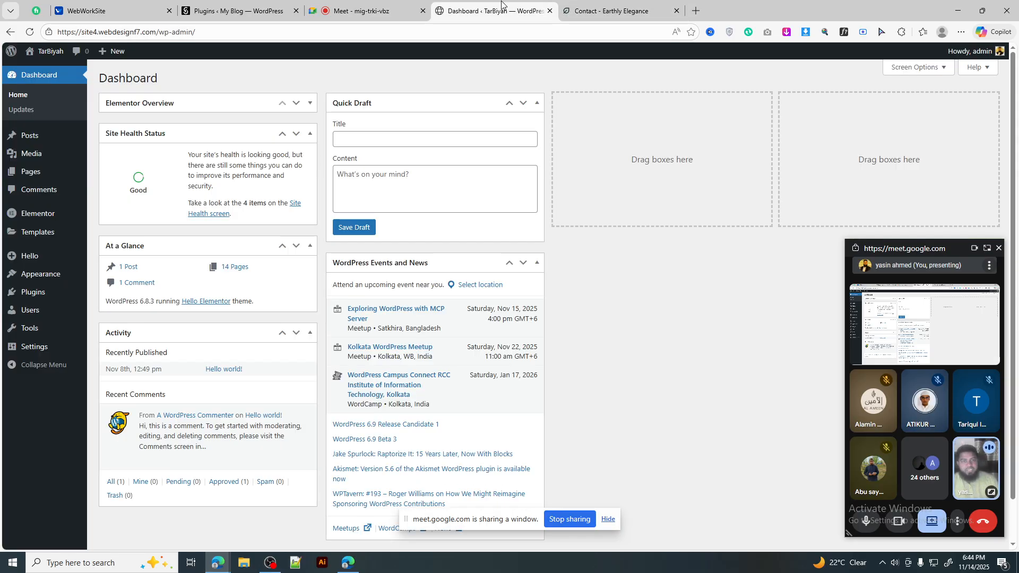
click(610, 11)
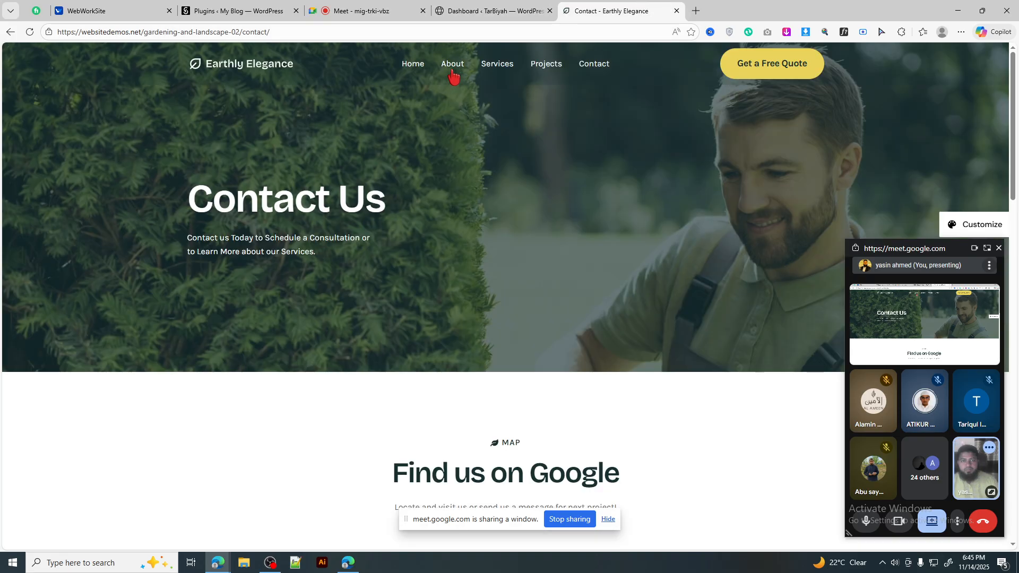
click(521, 11)
click(566, 13)
click(585, 68)
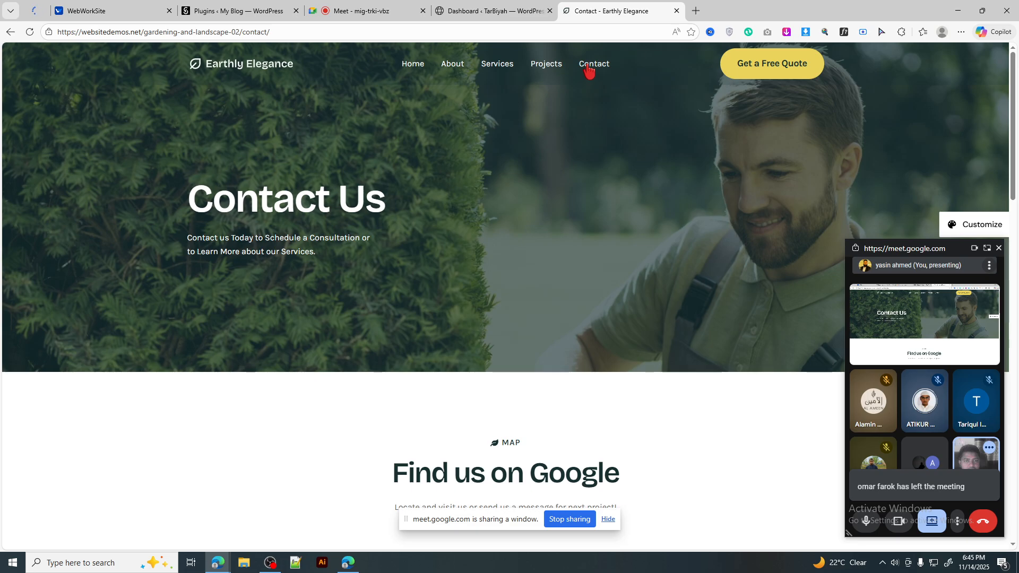
scroll(637, 284, down, 10)
scroll(637, 284, up, 5)
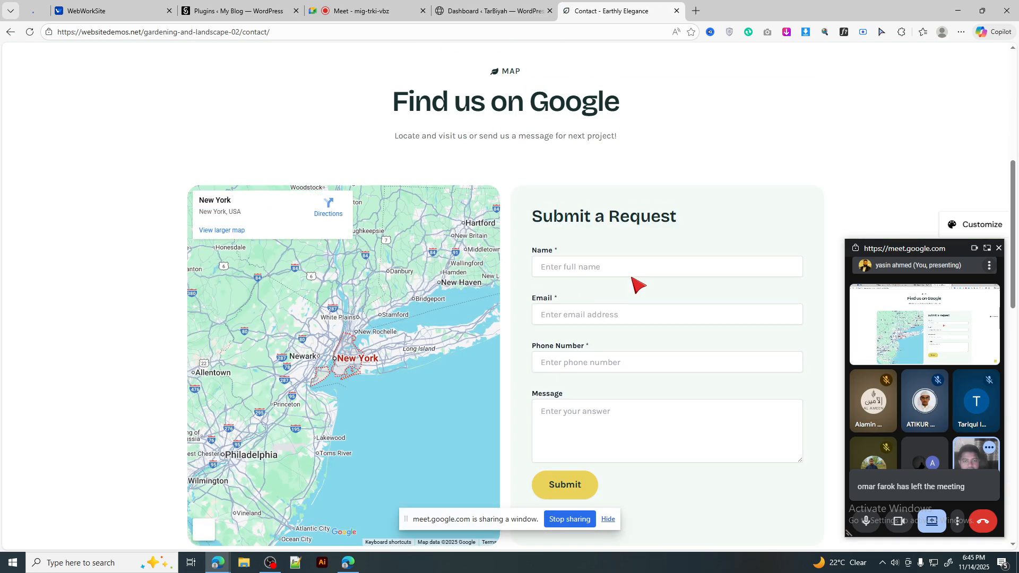
scroll(637, 284, down, 5)
scroll(637, 284, up, 10)
Step: Go to Pages > All Pages in WordPress and add a new blank page
click(481, 12)
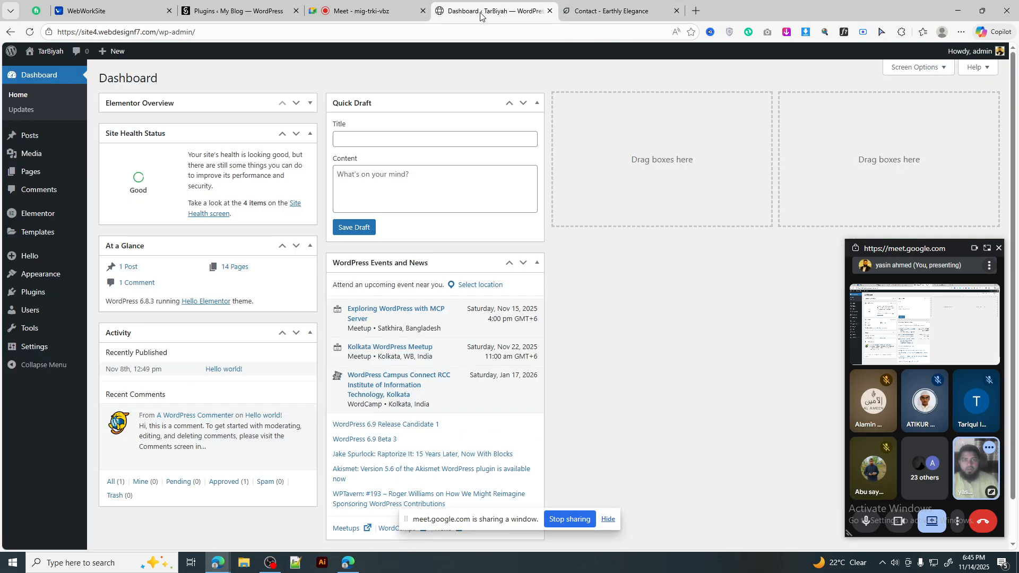
click(109, 176)
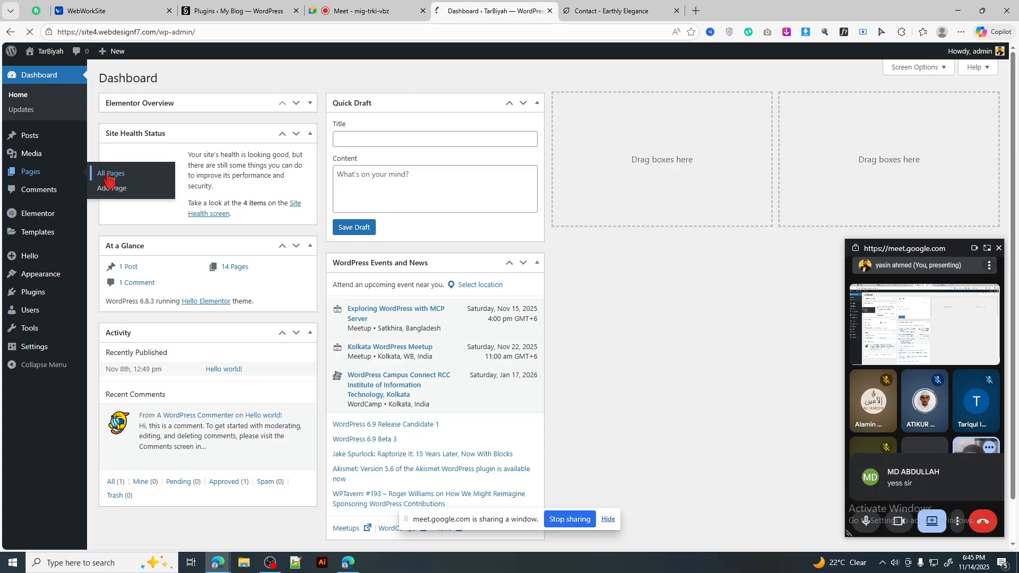
scroll(187, 229, down, 3)
scroll(187, 231, up, 3)
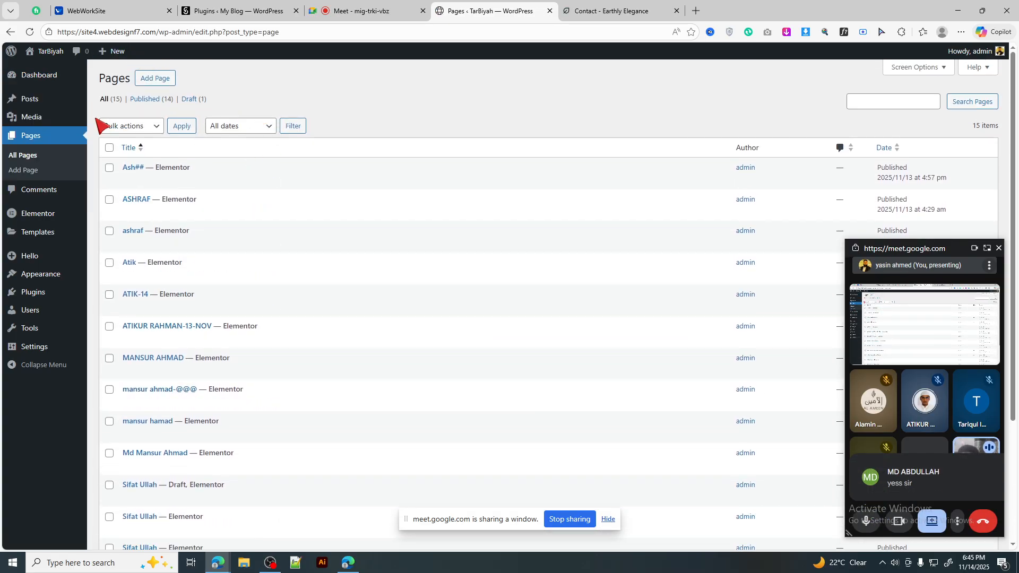
scroll(289, 239, down, 5)
scroll(291, 239, up, 5)
scroll(286, 233, down, 1)
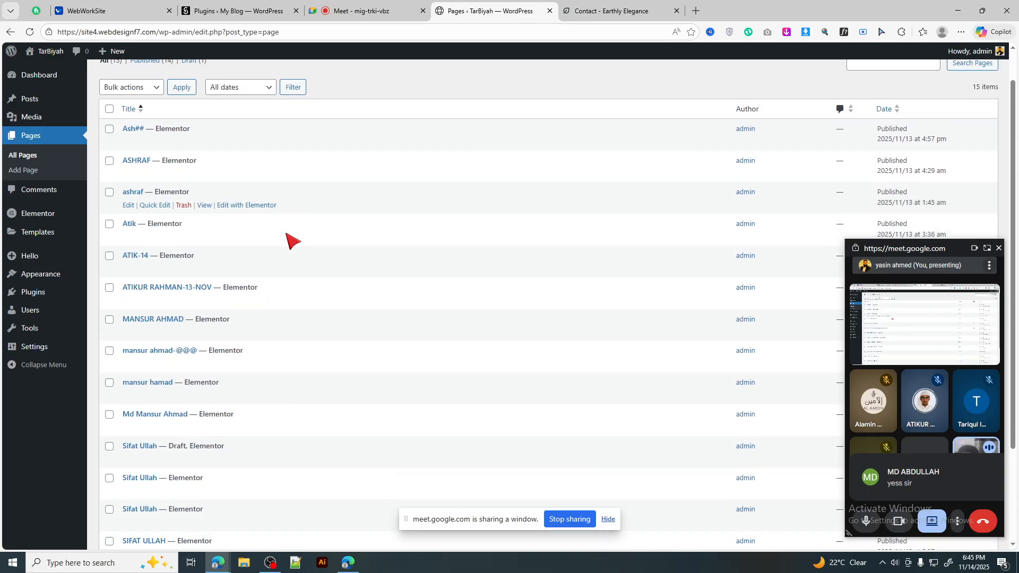
scroll(290, 238, down, 5)
scroll(290, 236, up, 6)
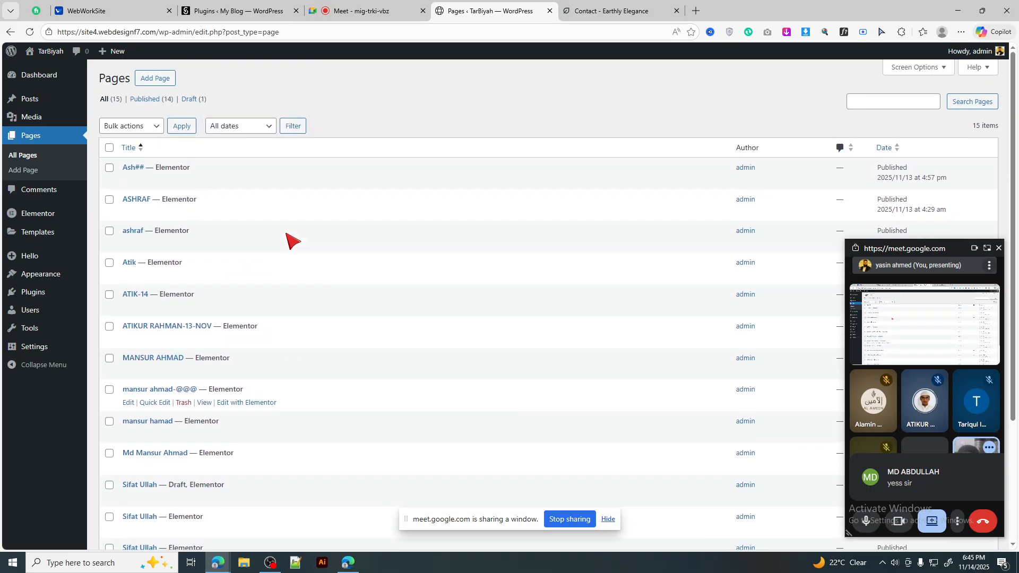
click(662, 15)
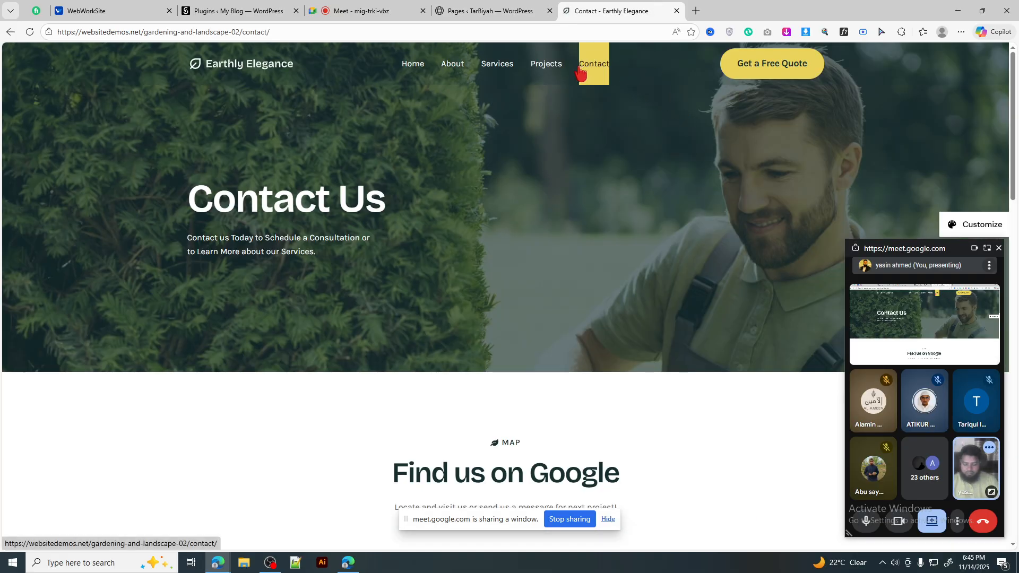
click(494, 11)
click(166, 80)
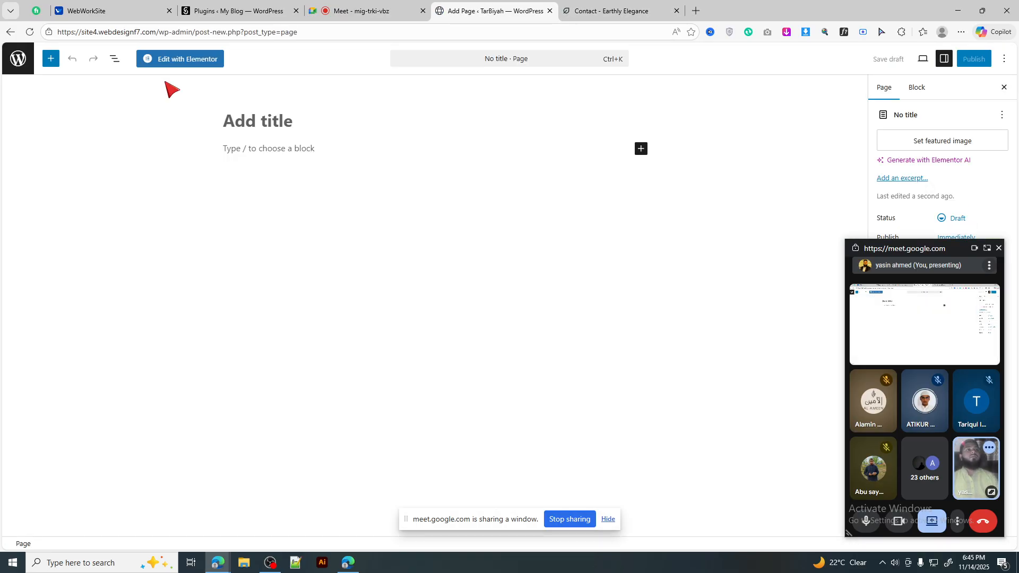
Step: Title the new page 'Contact', publish it, and open it in Elementor
click(245, 128)
text(Contact)
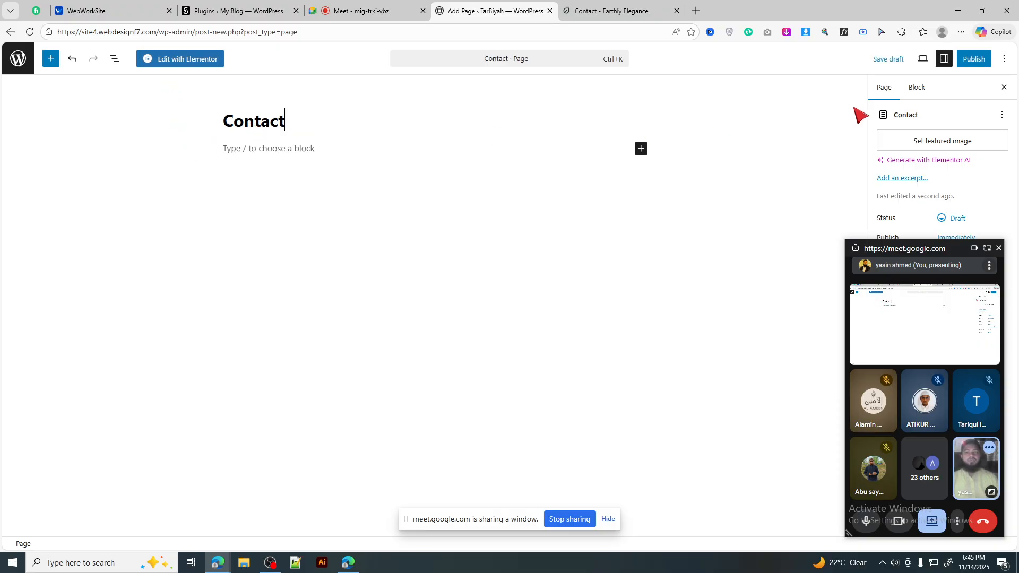
click(976, 59)
click(956, 61)
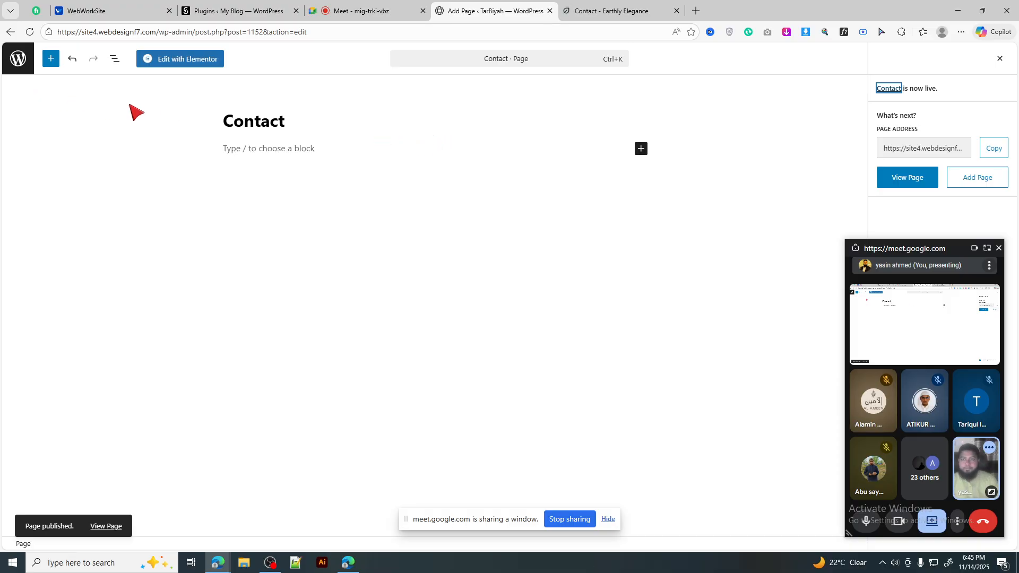
click(182, 59)
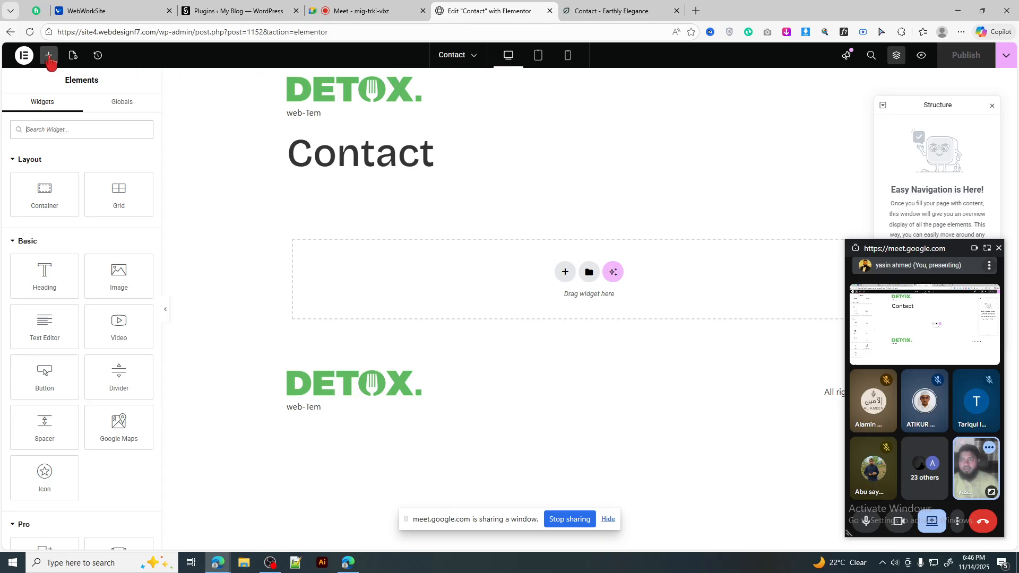
Step: Set Hide Title to Yes in the Contact page's Page Settings, then view the reference tab
click(24, 55)
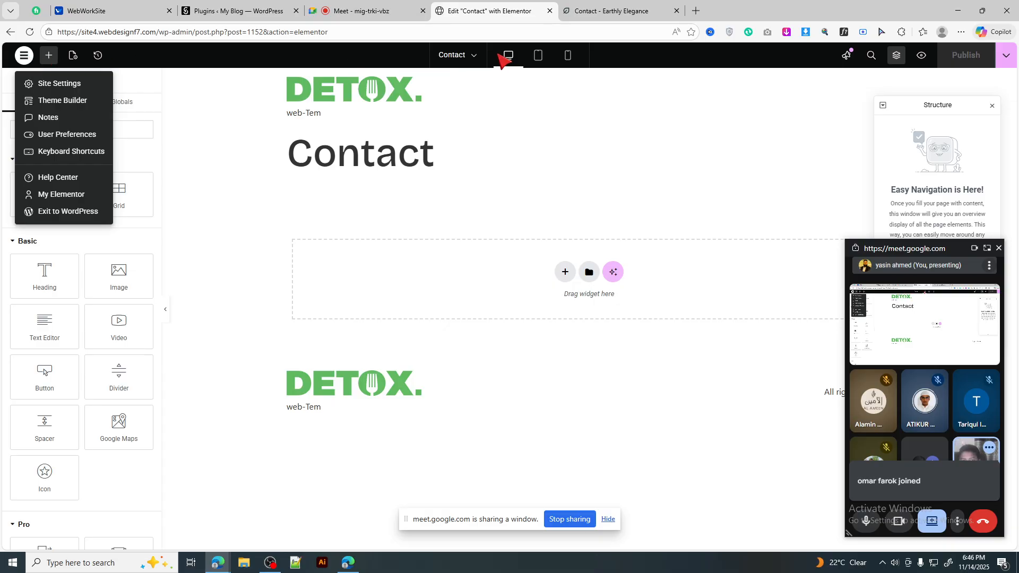
click(474, 55)
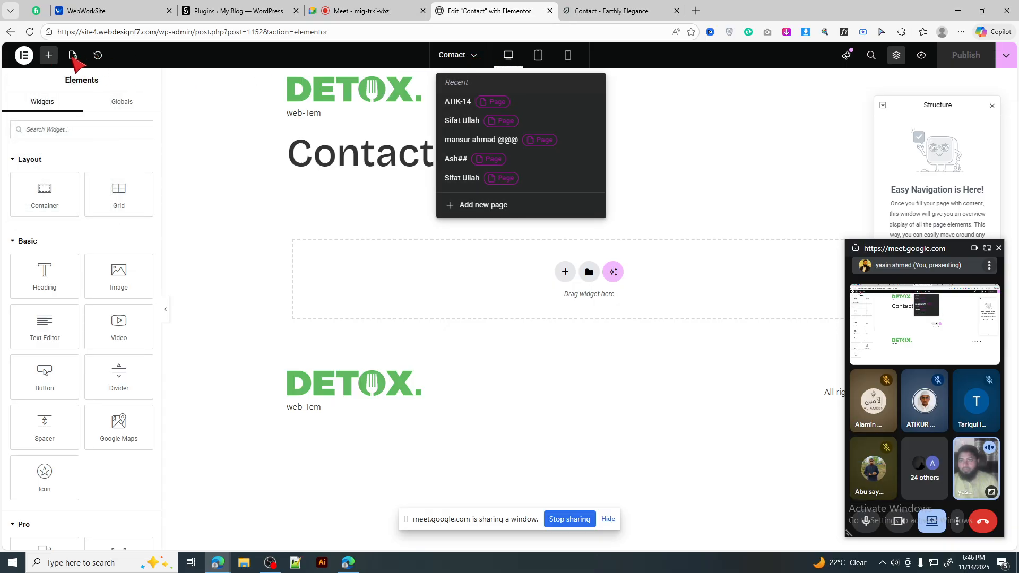
click(75, 60)
click(75, 60)
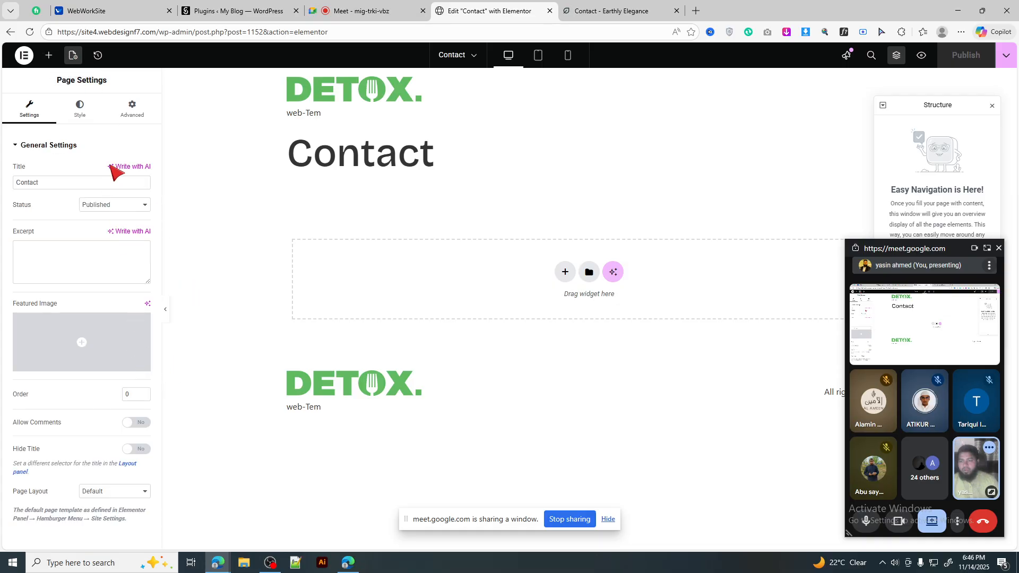
click(137, 450)
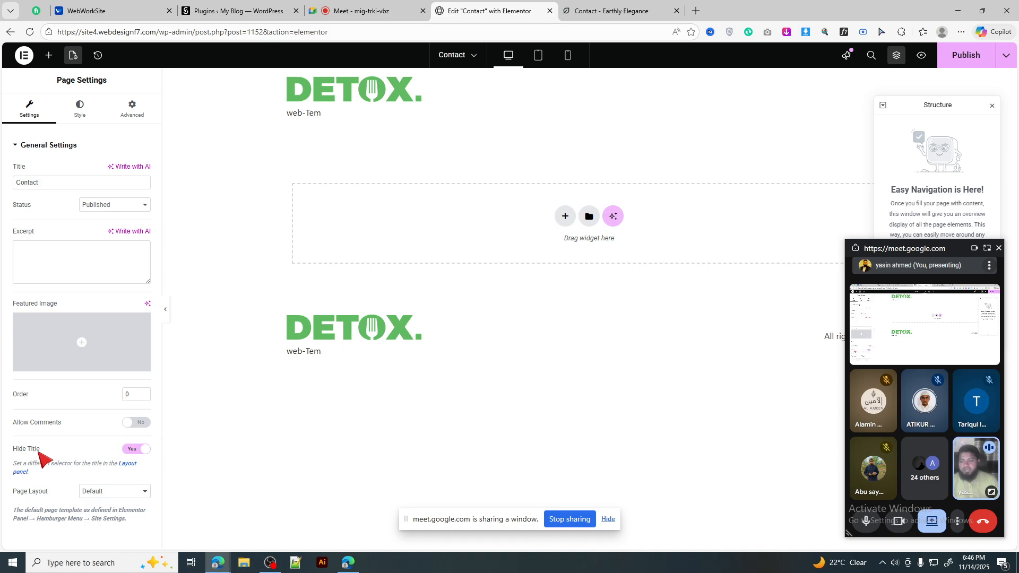
click(134, 449)
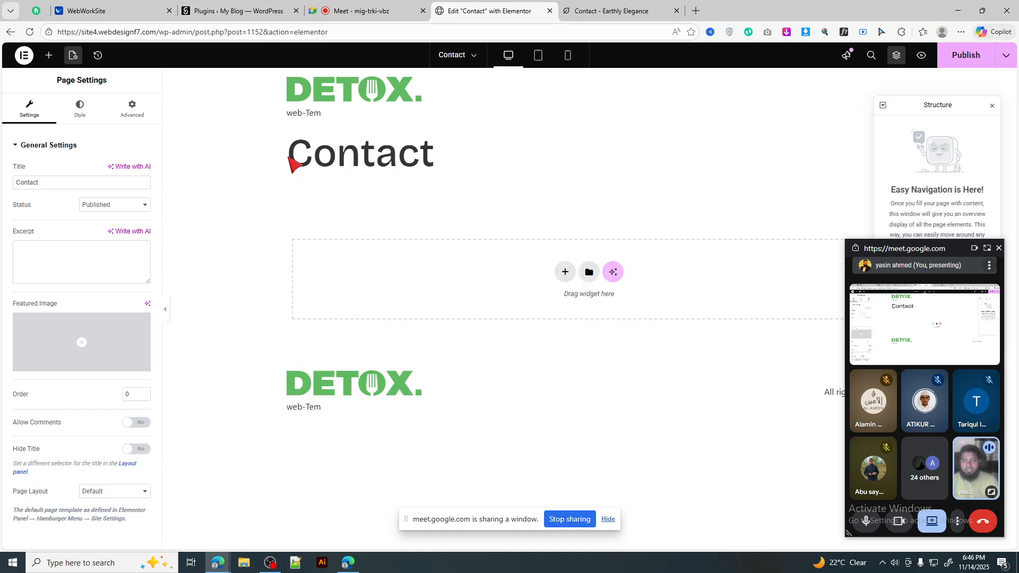
drag(289, 157, 464, 152)
click(372, 160)
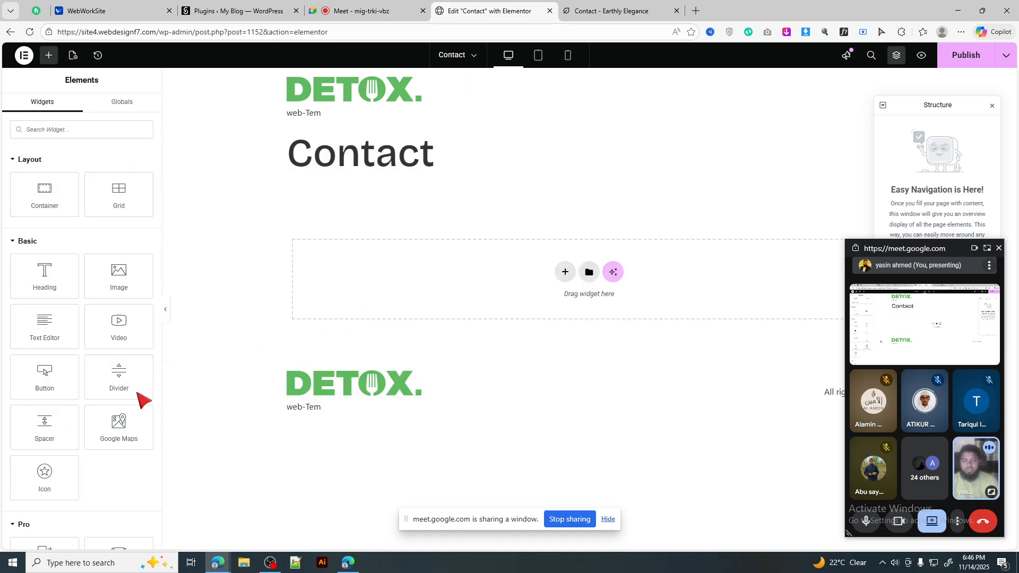
click(72, 56)
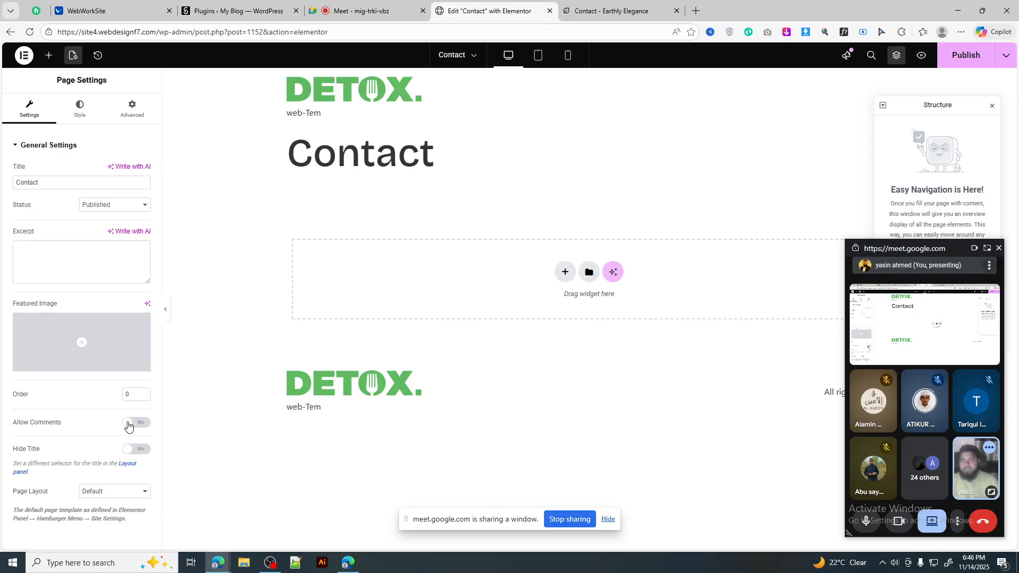
click(141, 450)
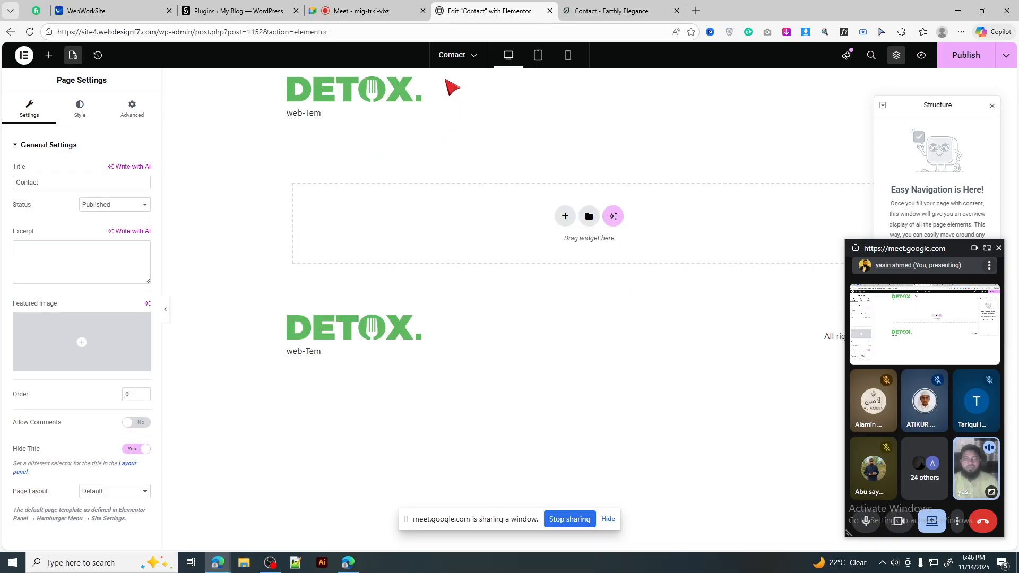
click(582, 7)
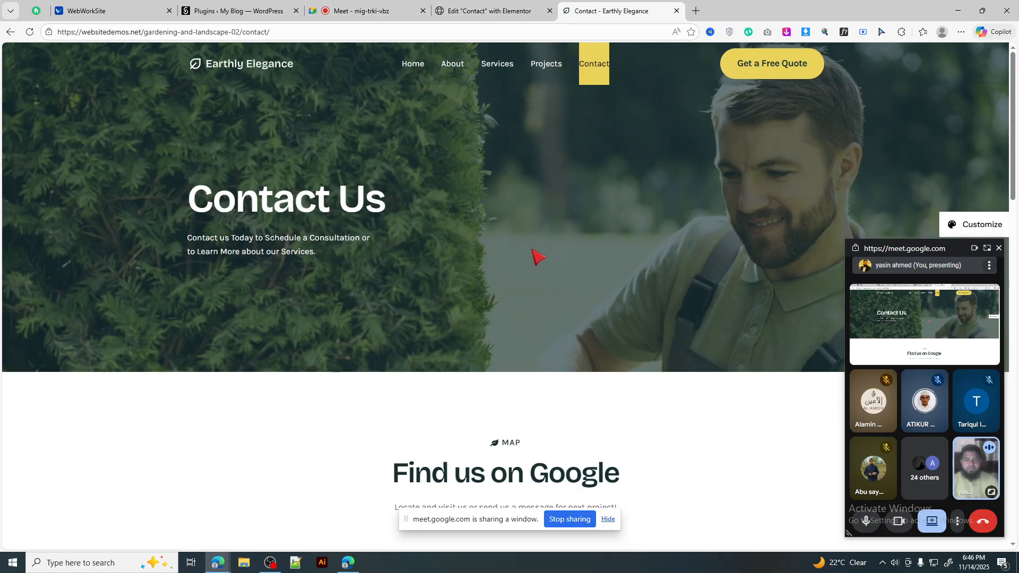
Step: Review the reference Contact page and move the floating meeting window aside
scroll(535, 249, down, 2)
scroll(538, 249, up, 2)
drag(187, 192, 238, 210)
click(392, 281)
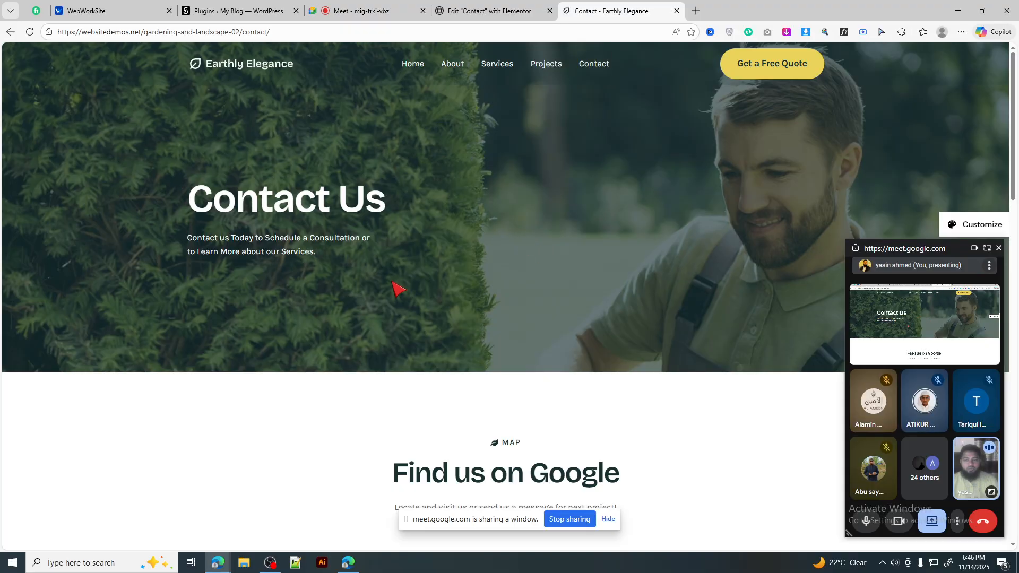
click(491, 6)
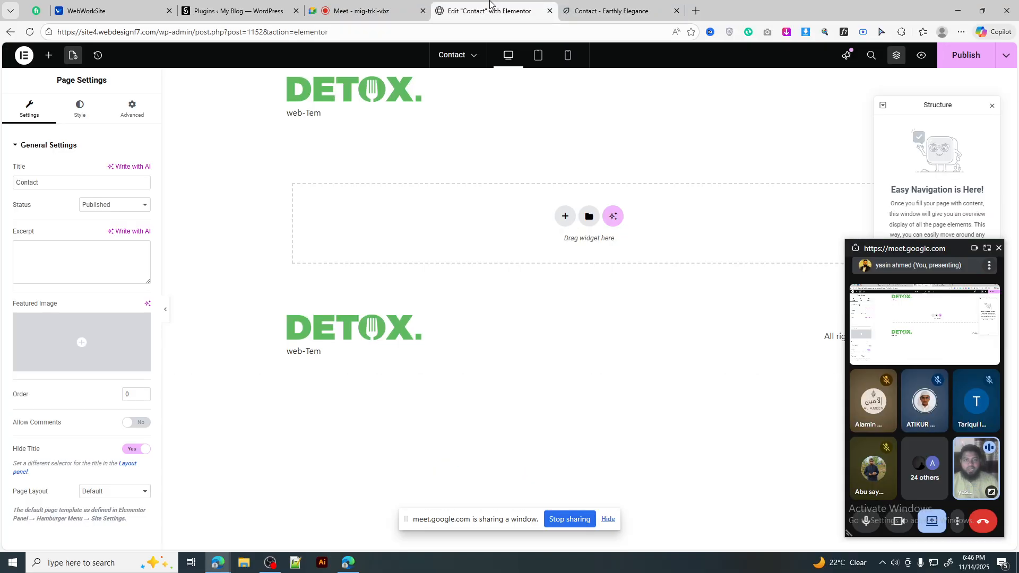
click(620, 10)
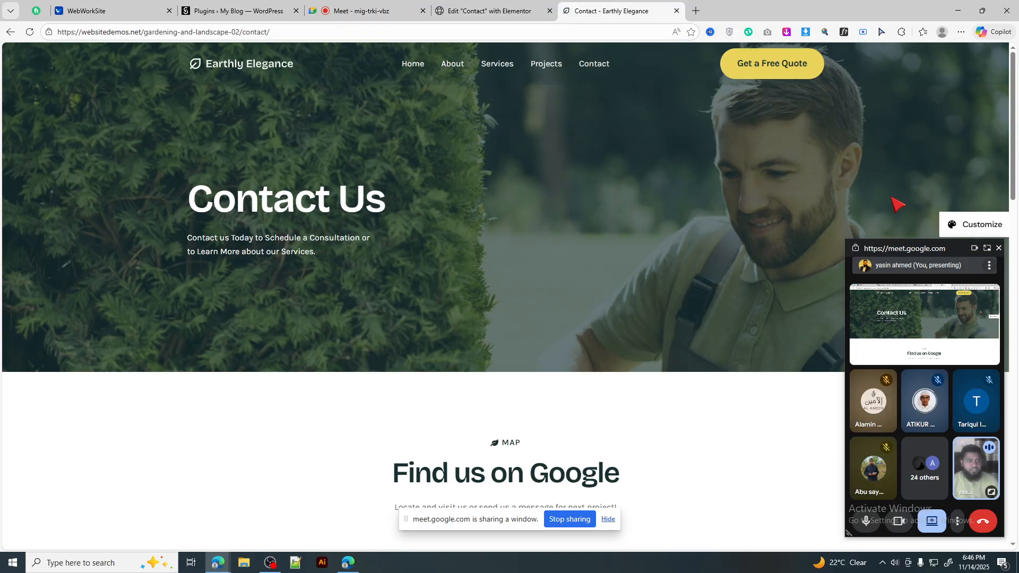
drag(904, 248, 1018, 212)
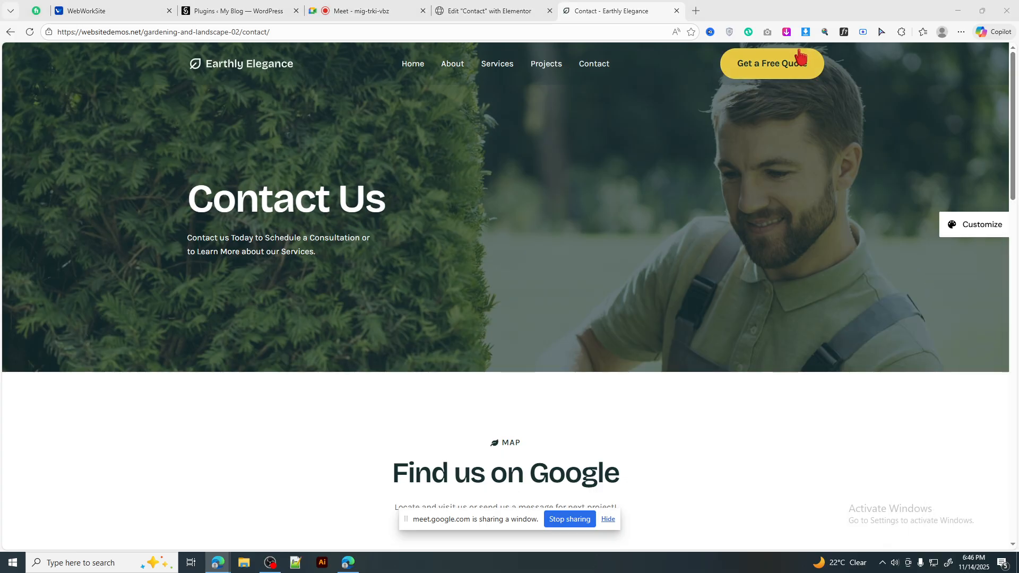
Step: Dismiss the image downloader popup, recheck the reference map and form, and return to Elementor
click(806, 33)
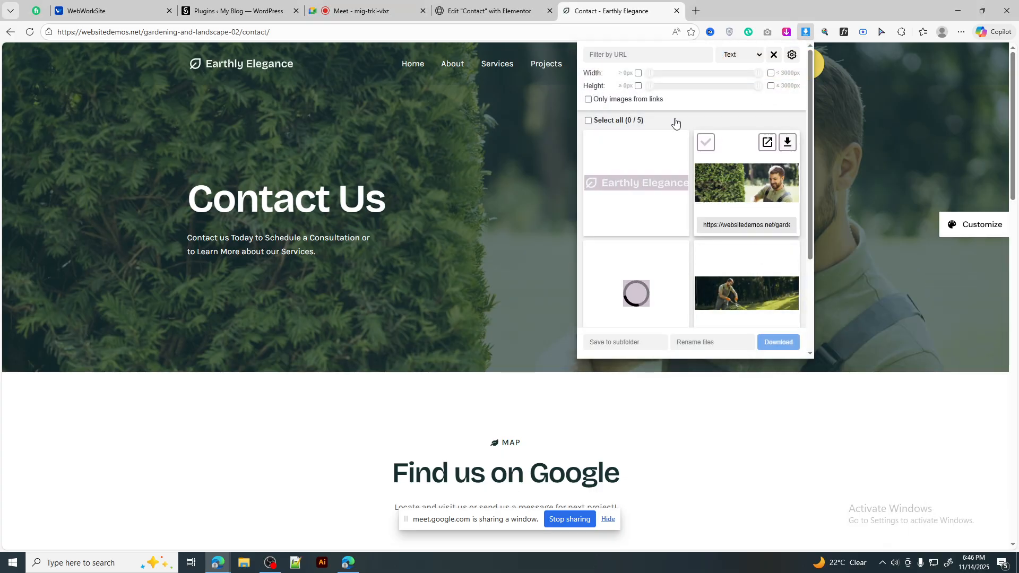
click(497, 5)
click(595, 5)
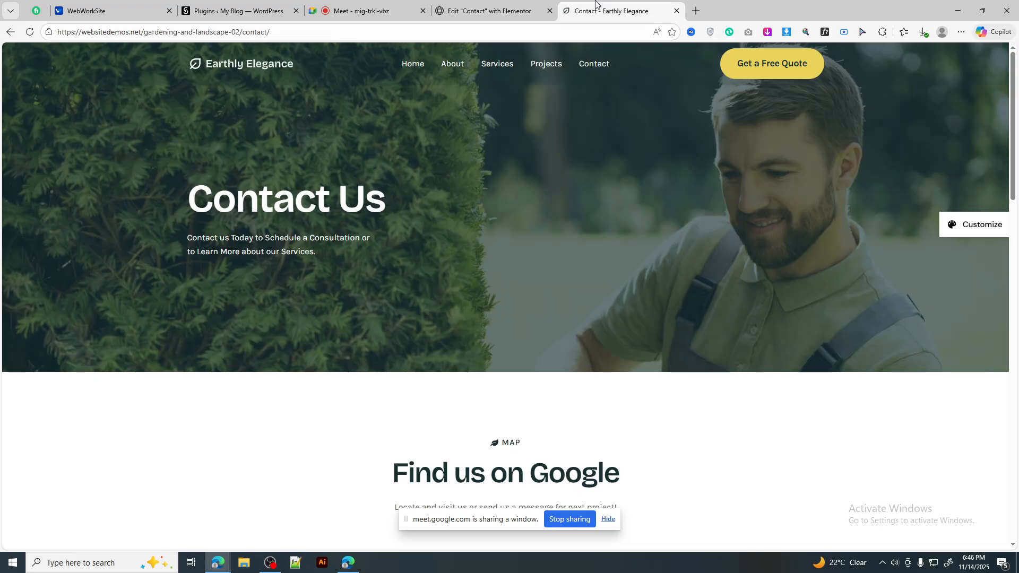
scroll(757, 283, down, 5)
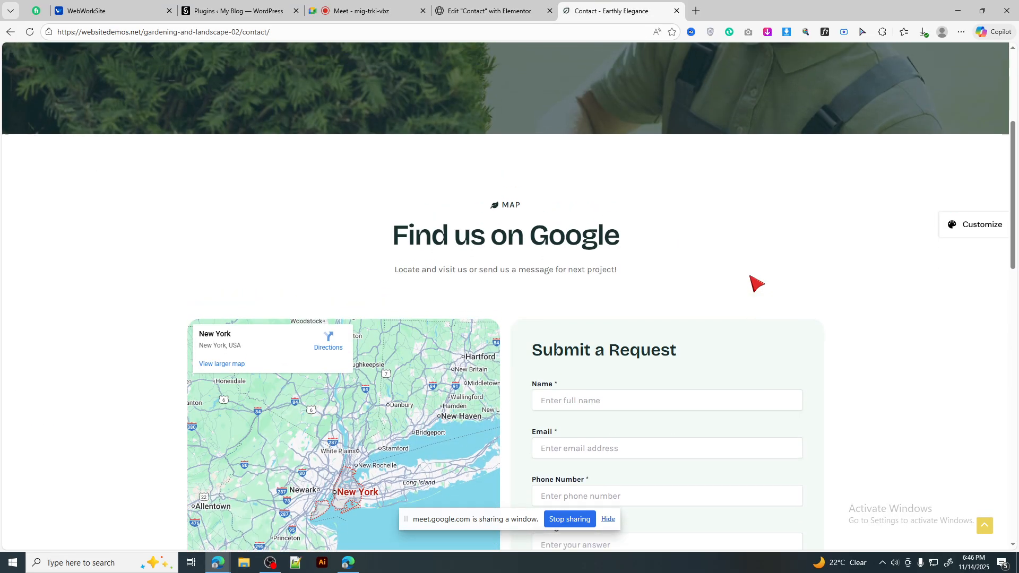
scroll(401, 220, up, 5)
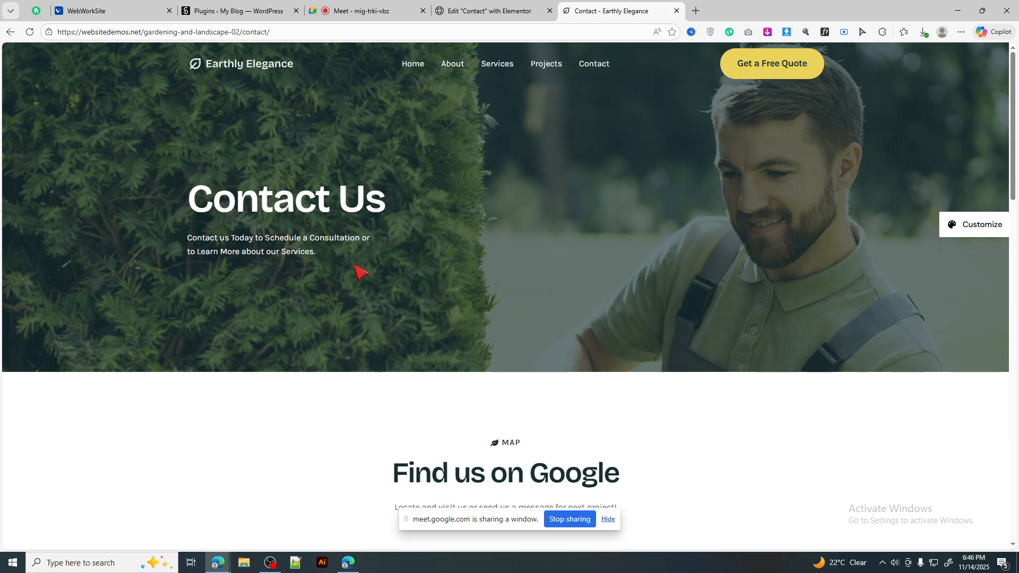
click(549, 7)
Step: Add a two-column Flexbox container and set its background type to Classic
click(559, 218)
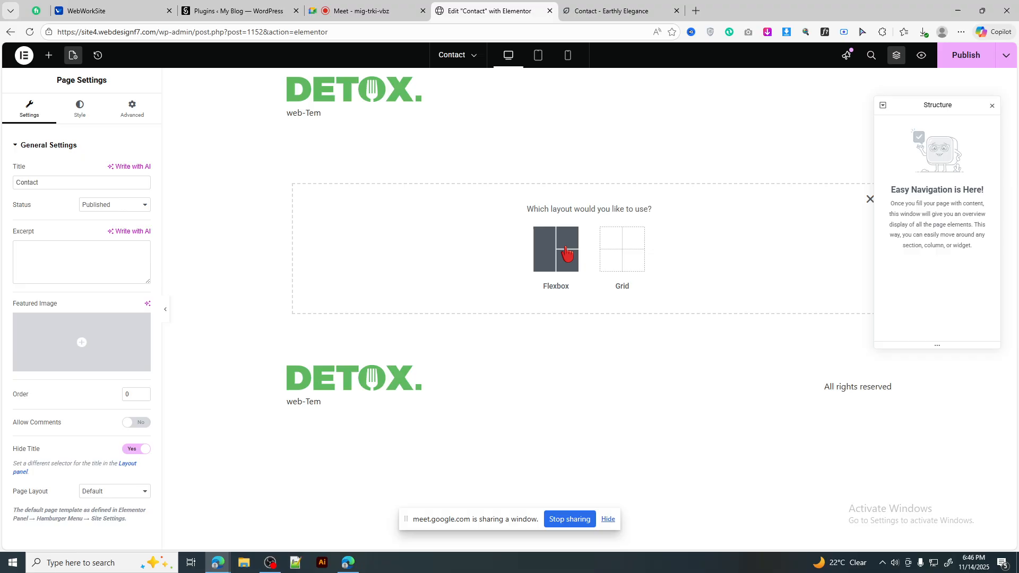
click(553, 254)
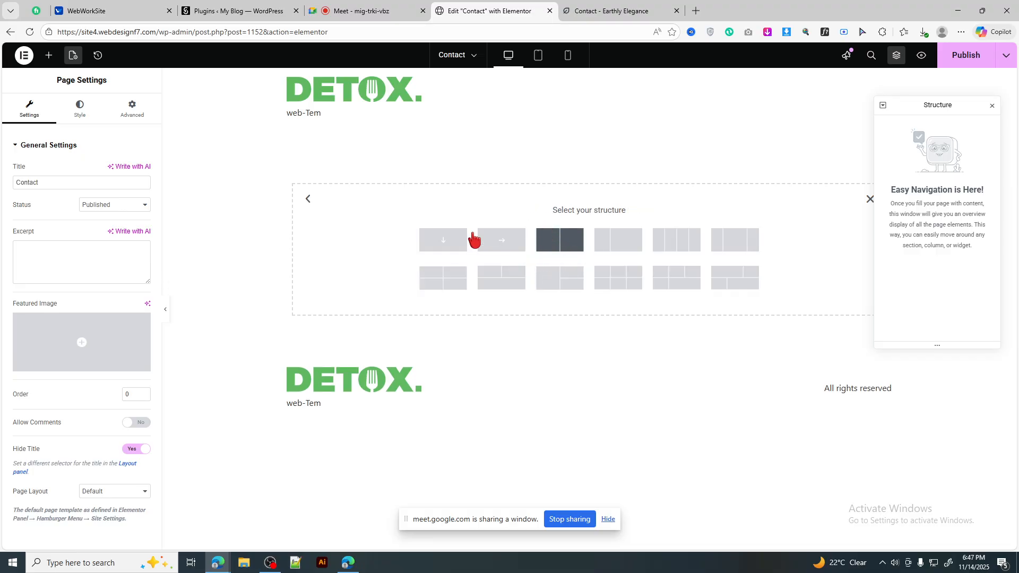
click(563, 238)
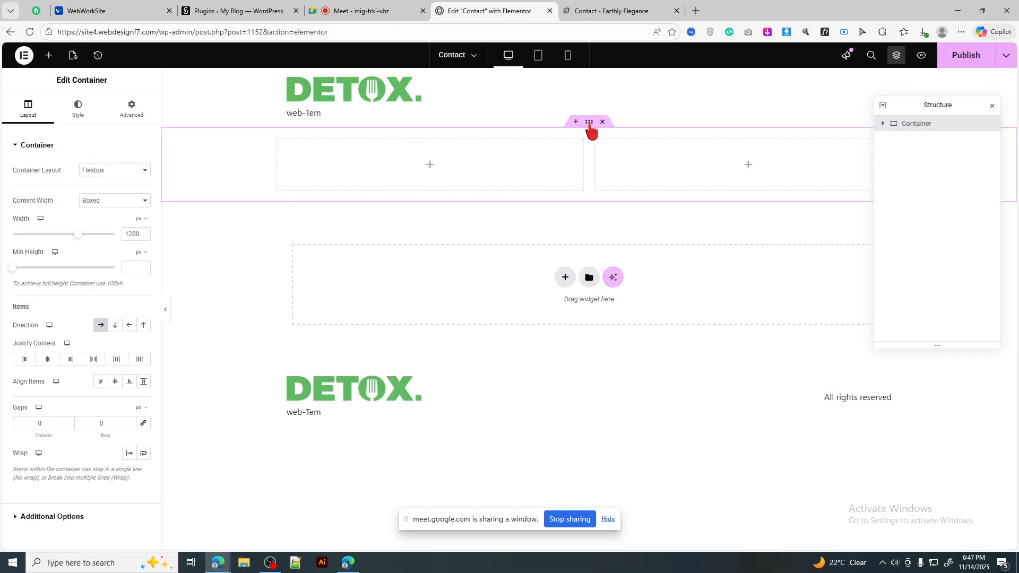
click(102, 194)
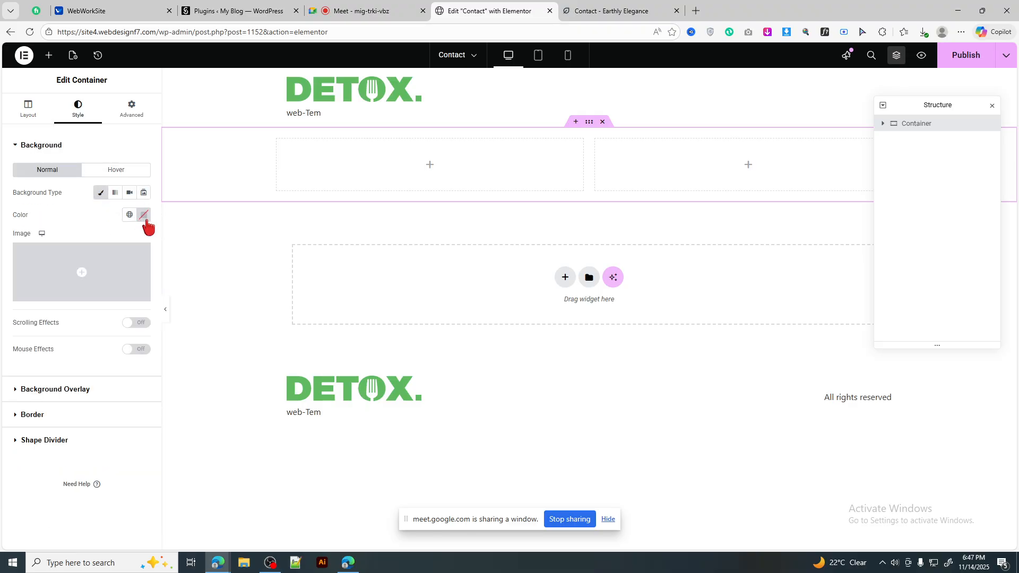
Step: Upload contact-hero-bg.jpg from File Explorer and select it as the container's background image
click(143, 215)
click(43, 271)
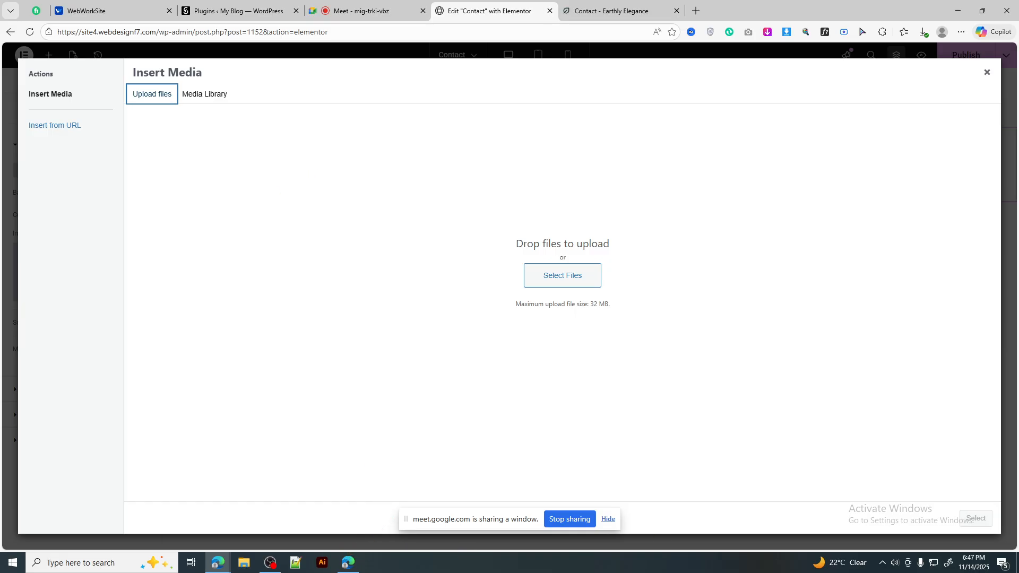
key(super+e)
drag(690, 7, 692, 0)
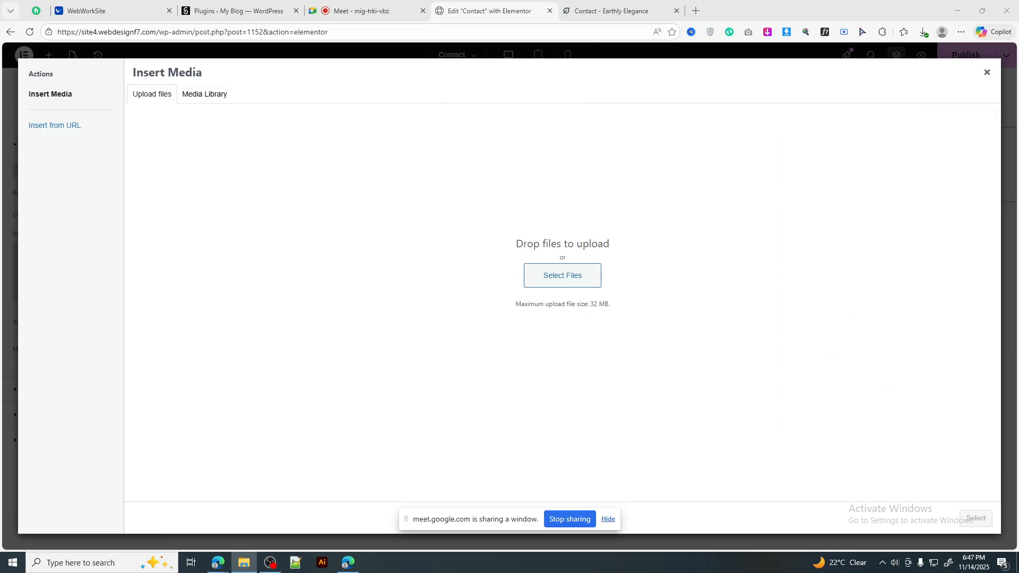
drag(692, 0, 428, 312)
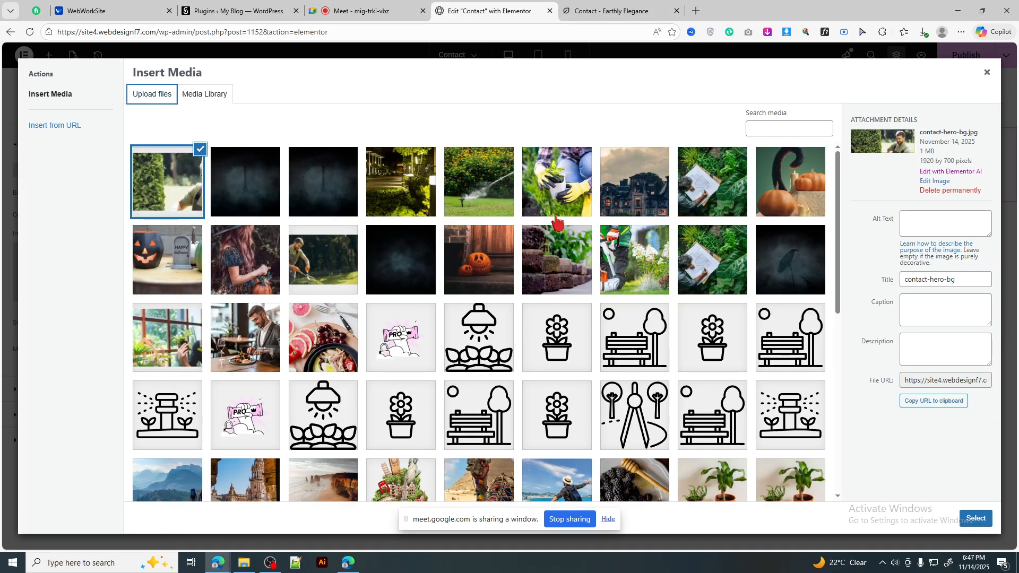
click(982, 523)
key(alt+Tab)
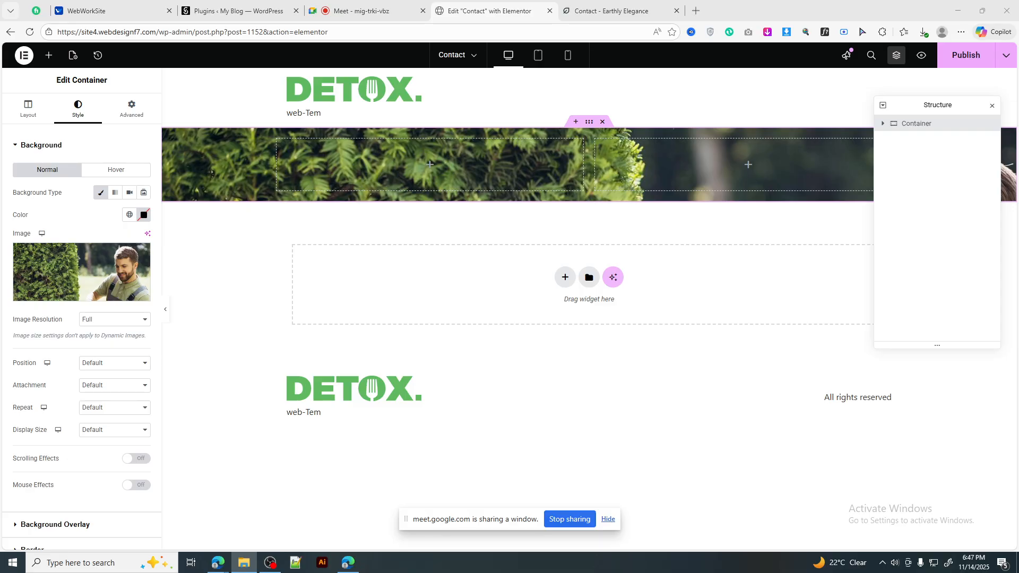
Step: Set the background image to Center Center position and Cover size, and make the container taller
key(alt+Tab)
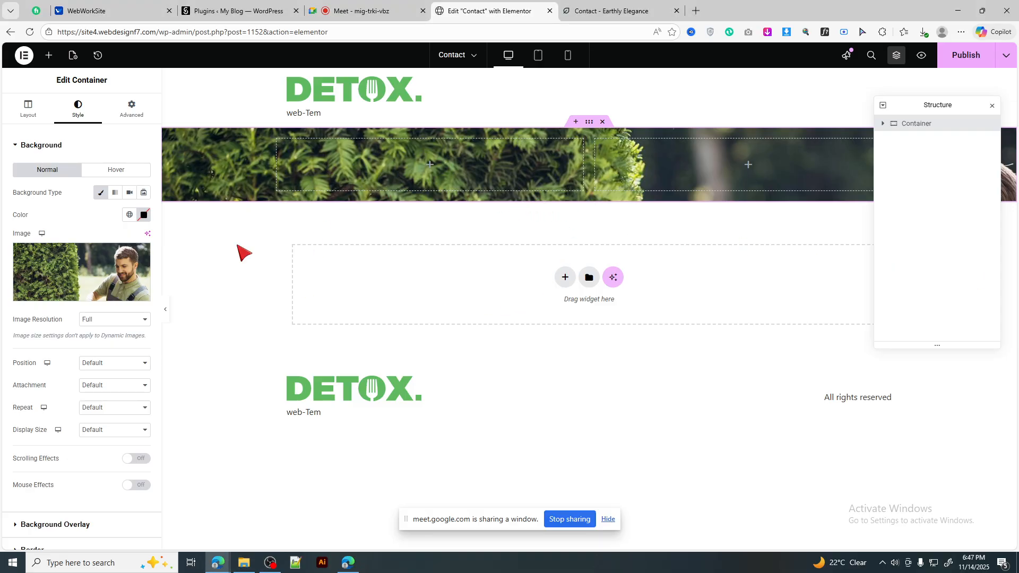
click(114, 362)
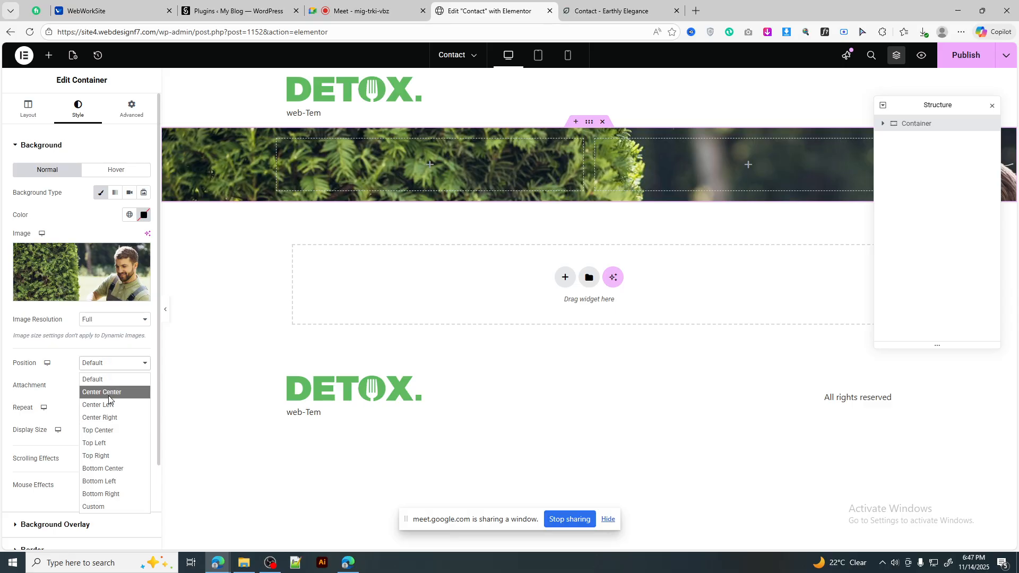
key(Escape)
click(114, 430)
click(109, 466)
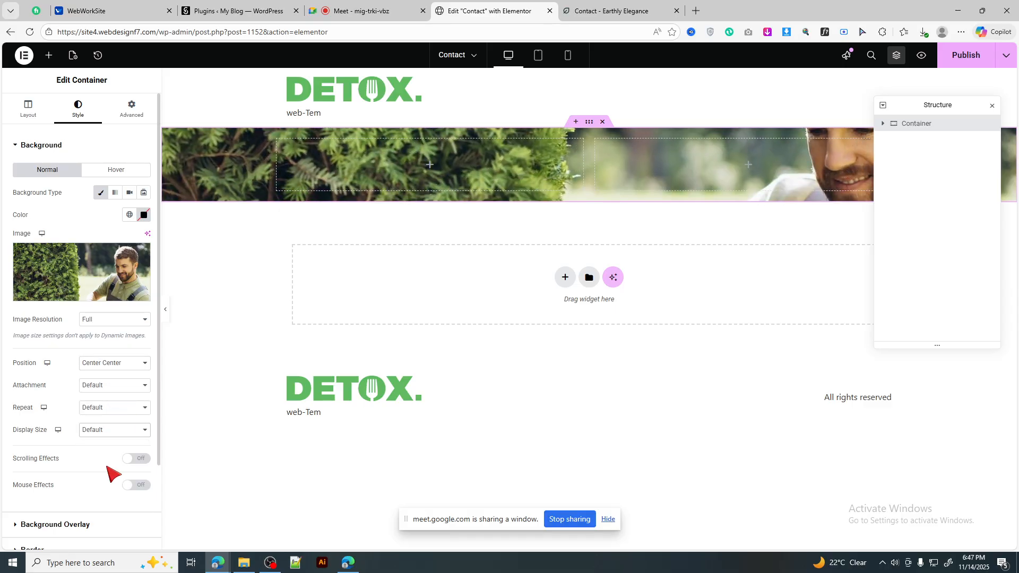
click(15, 113)
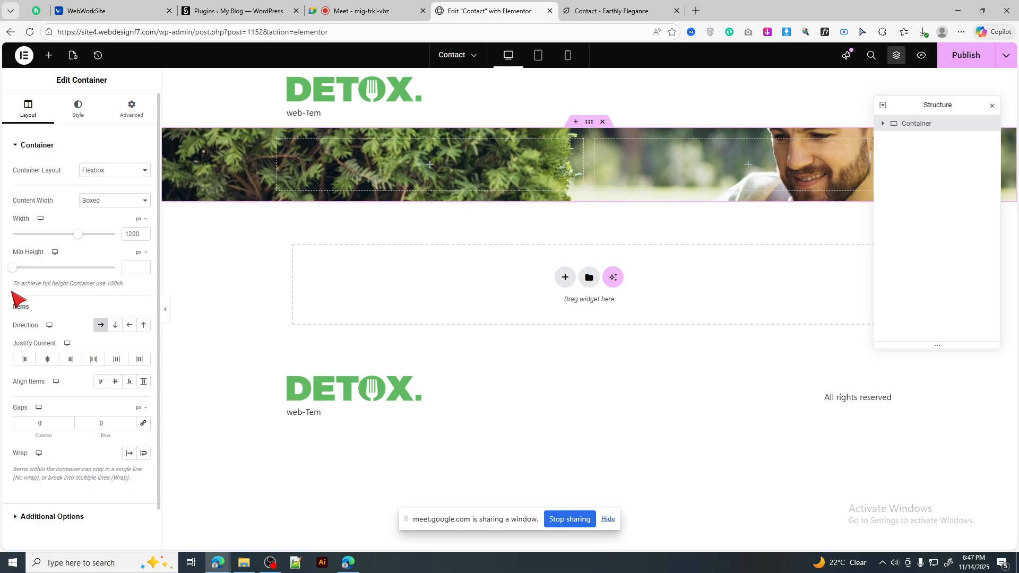
click(56, 270)
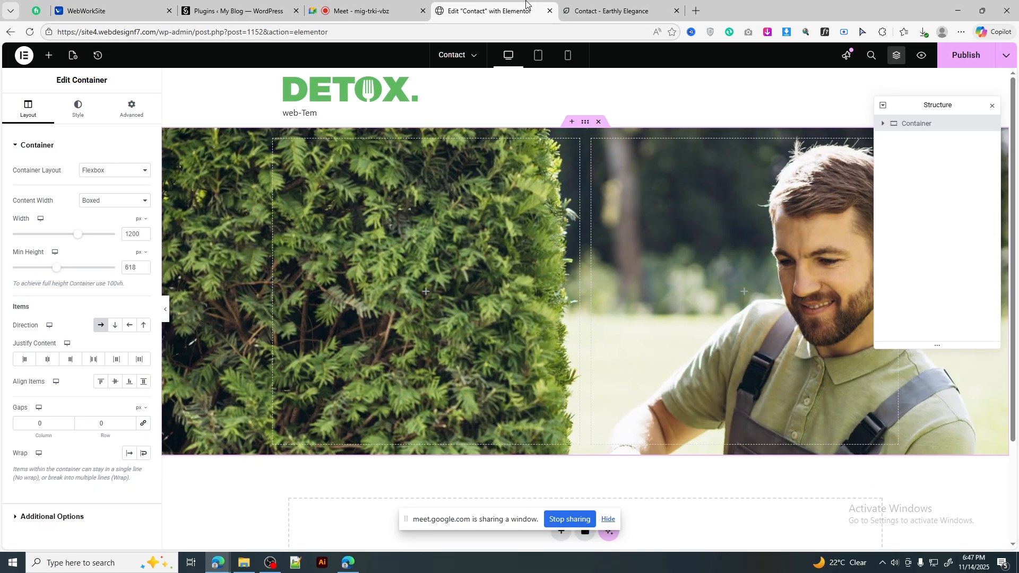
click(610, 10)
click(488, 11)
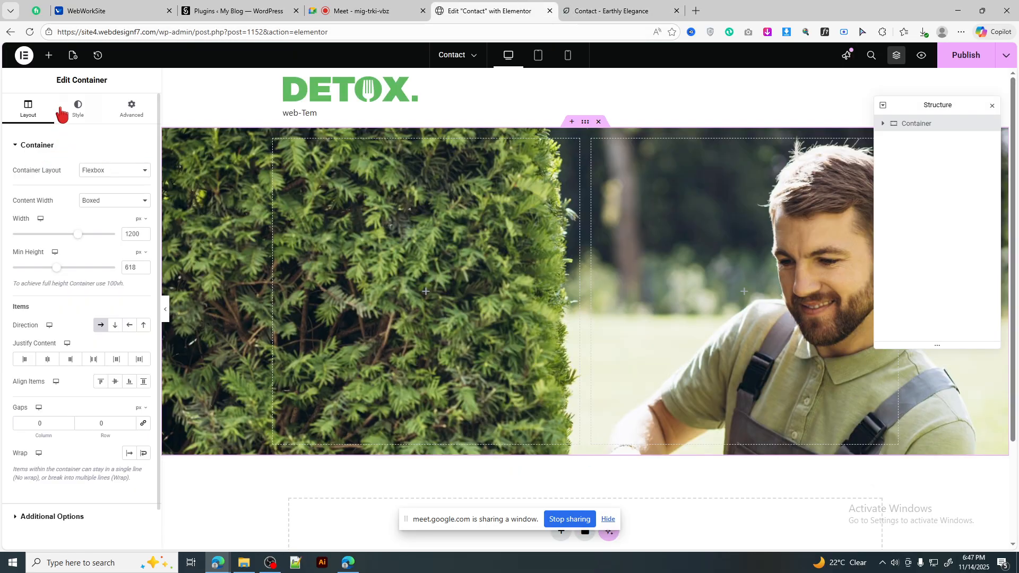
Step: Add a classic black background overlay at 0.5 opacity to the container
click(78, 108)
scroll(75, 429, down, 3)
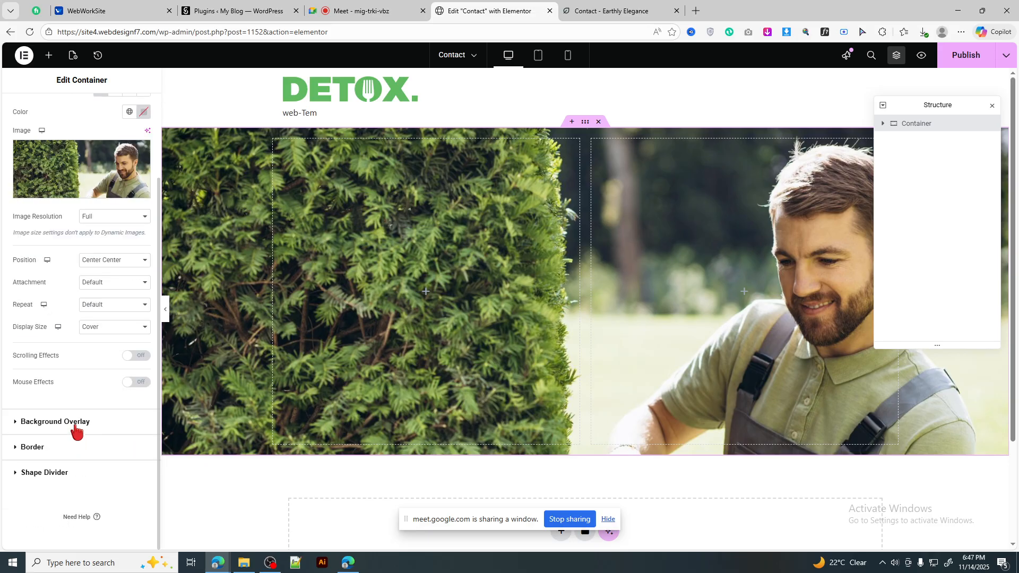
click(76, 425)
click(129, 218)
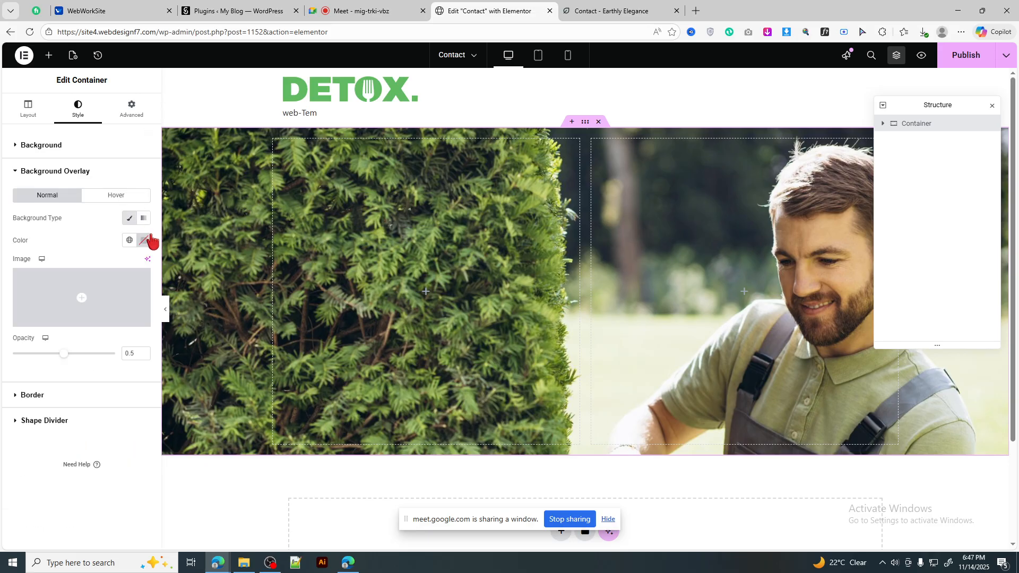
click(143, 240)
drag(173, 379, 211, 376)
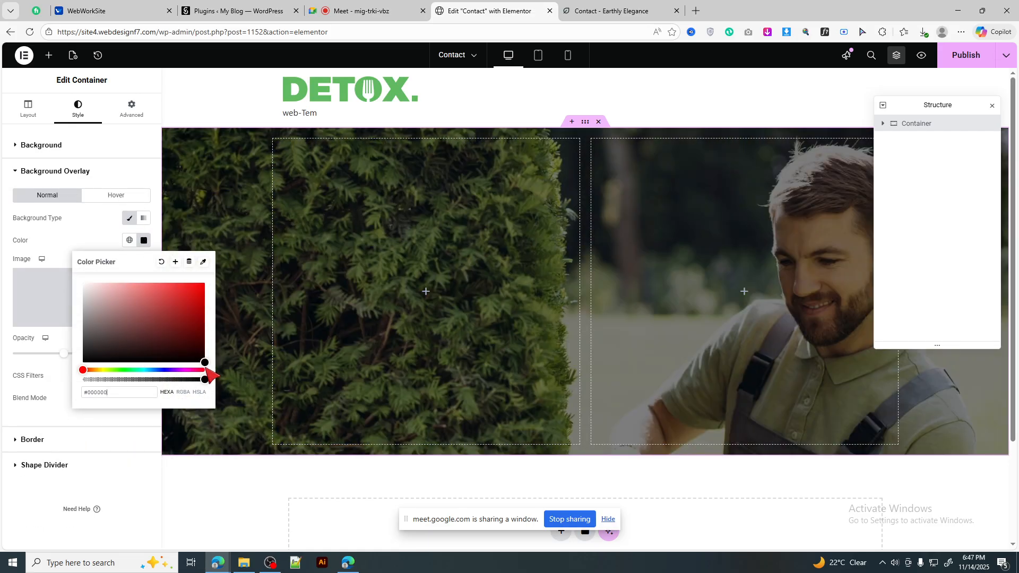
click(144, 242)
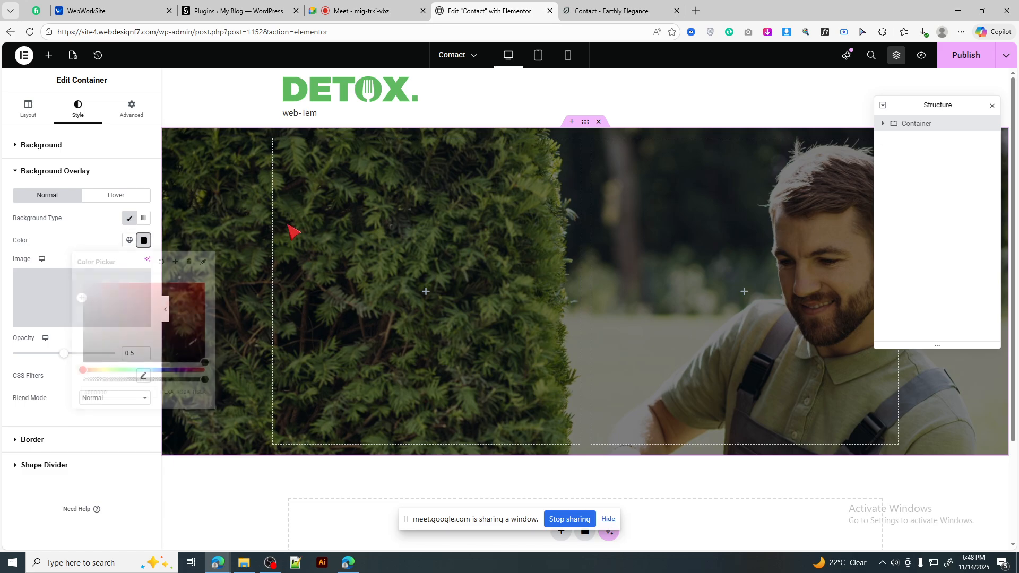
click(589, 6)
triple_click(383, 210)
key(ctrl+c)
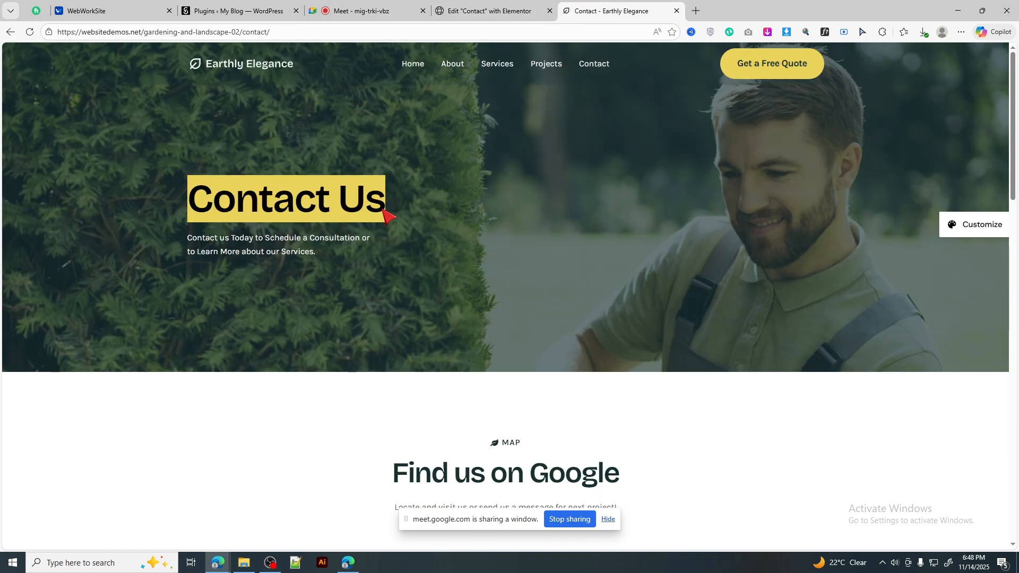
click(467, 10)
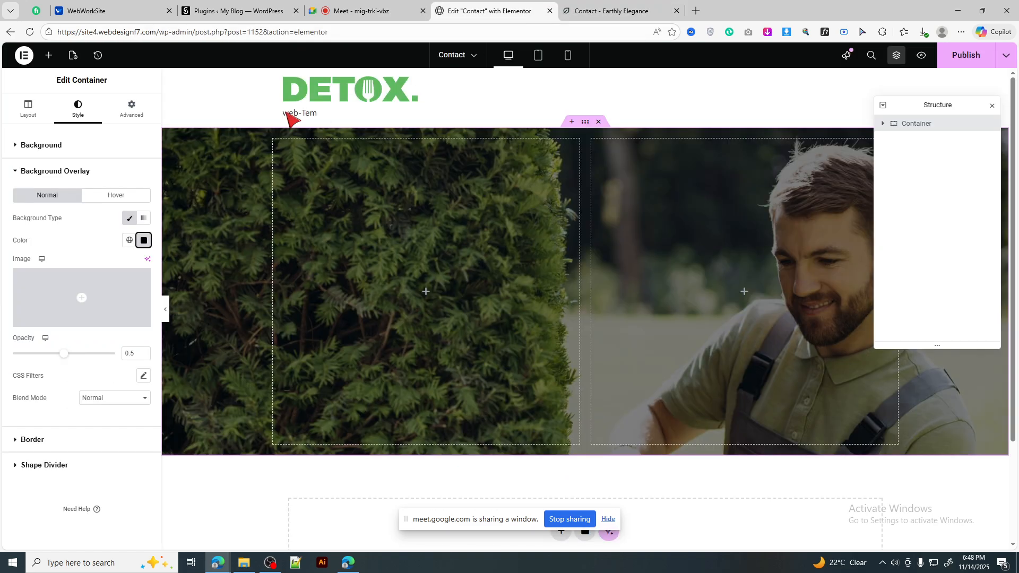
Step: Add a Heading widget in the left column titled 'Contact Us' with H1 tag
click(47, 56)
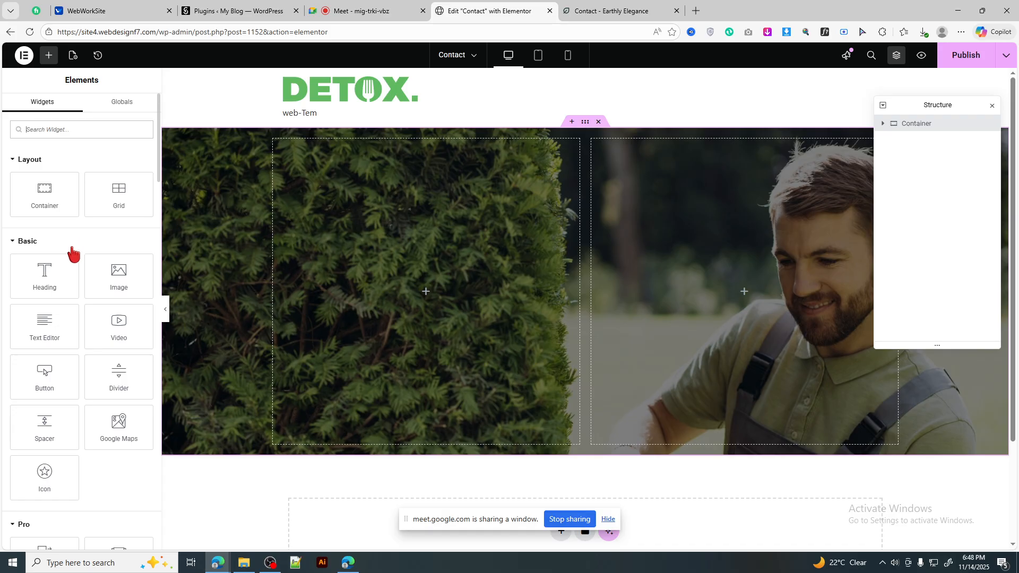
drag(53, 272, 376, 278)
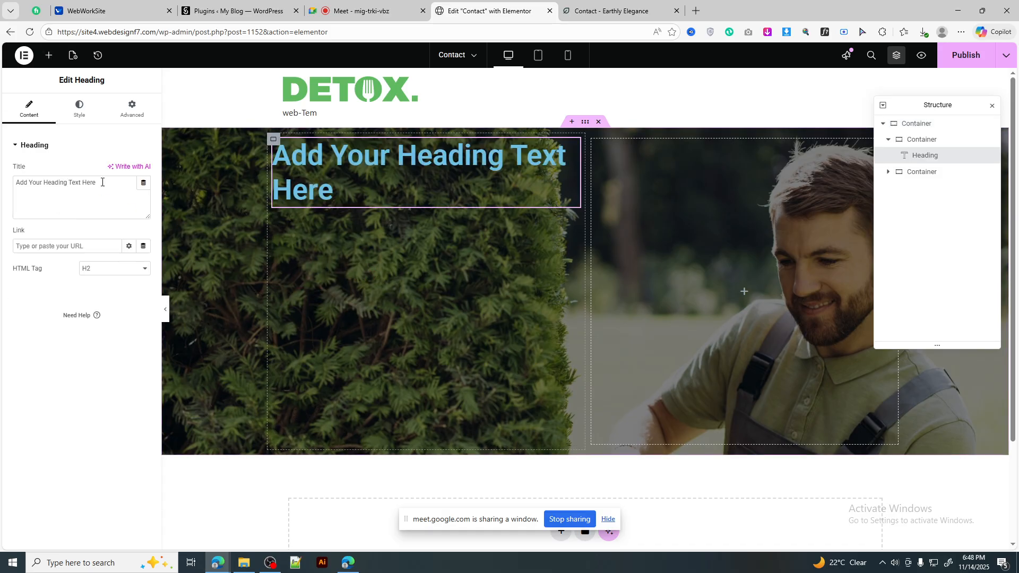
drag(103, 182, 1, 178)
key(ctrl+v)
click(107, 270)
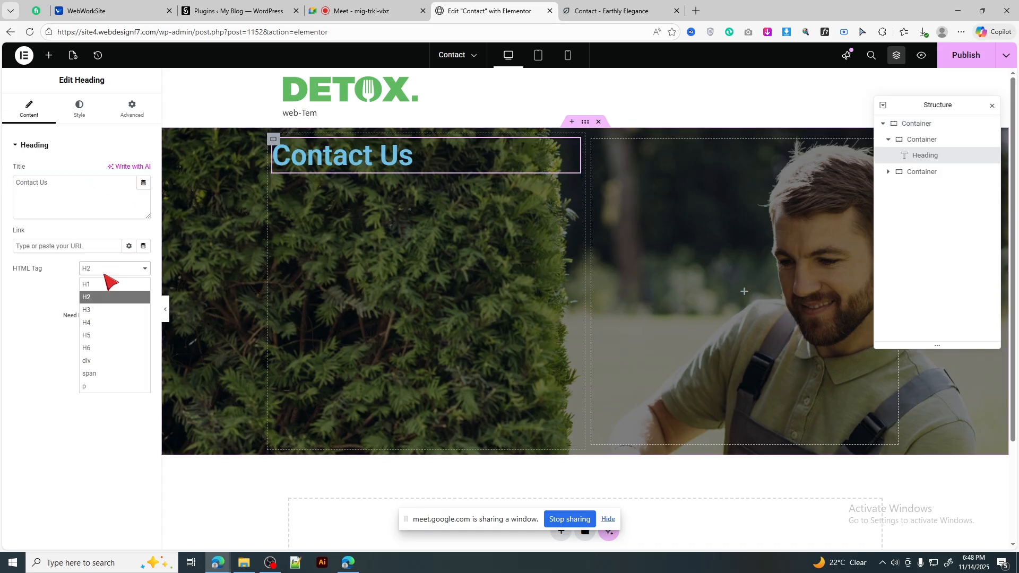
click(105, 287)
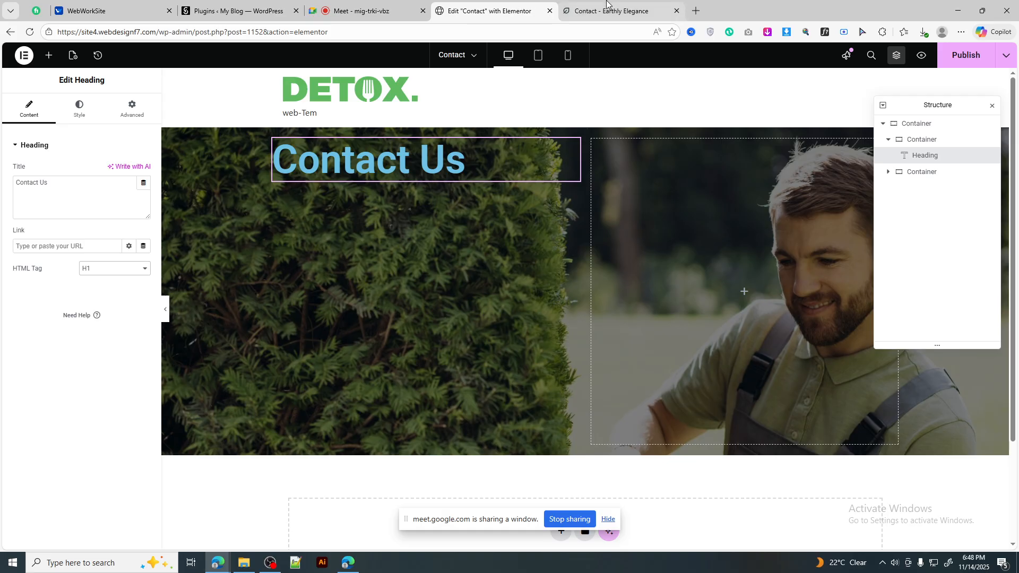
click(80, 109)
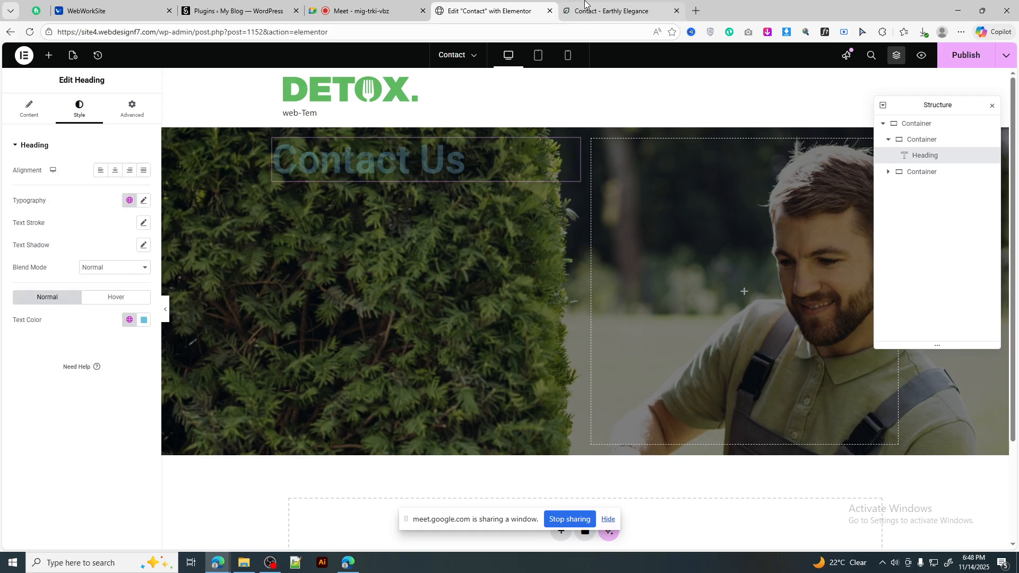
Step: Identify the reference heading's font as Bricolage with WhatFont, then check the heading's typography settings
click(616, 11)
click(568, 223)
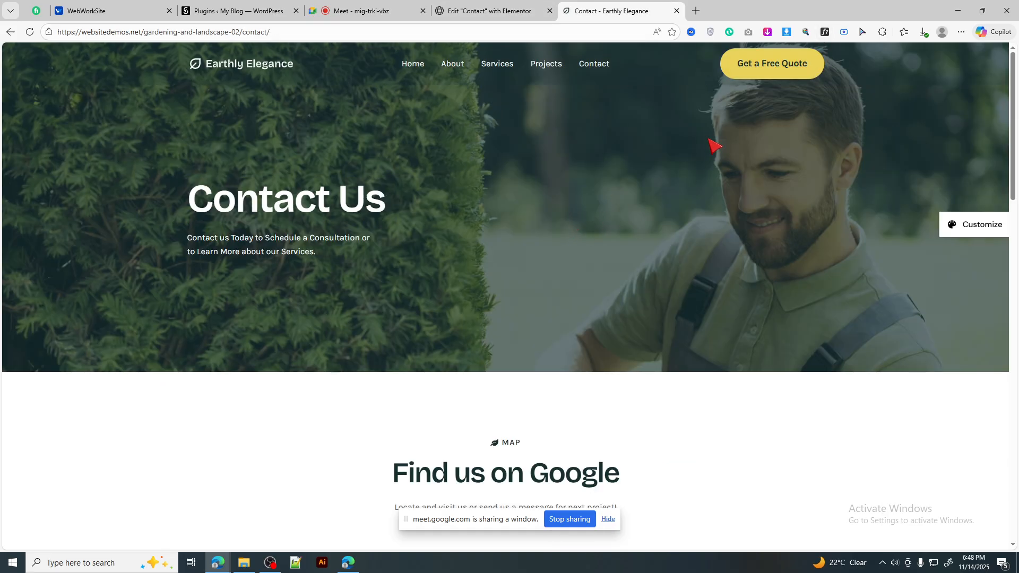
click(825, 32)
click(233, 204)
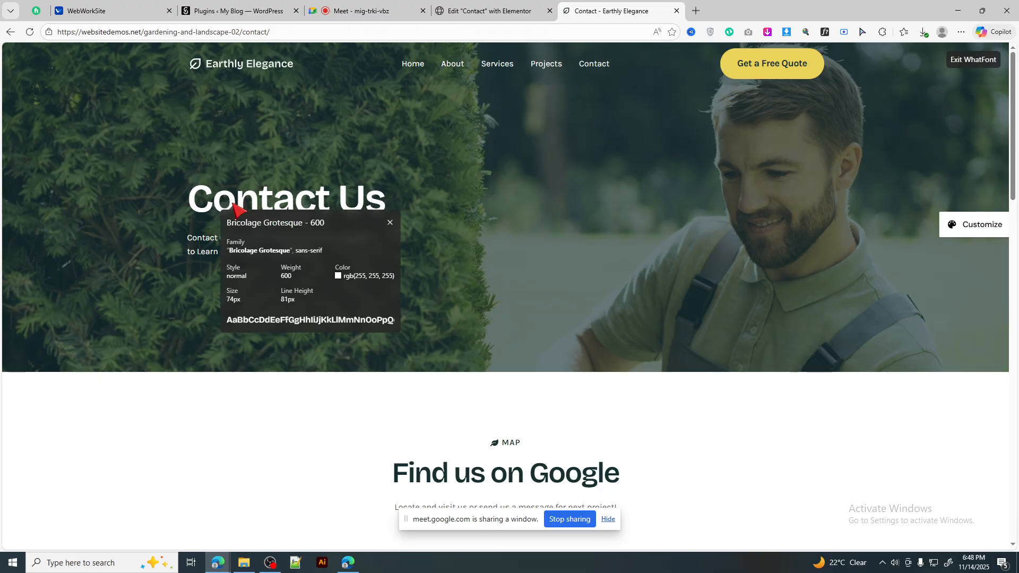
drag(227, 226, 266, 228)
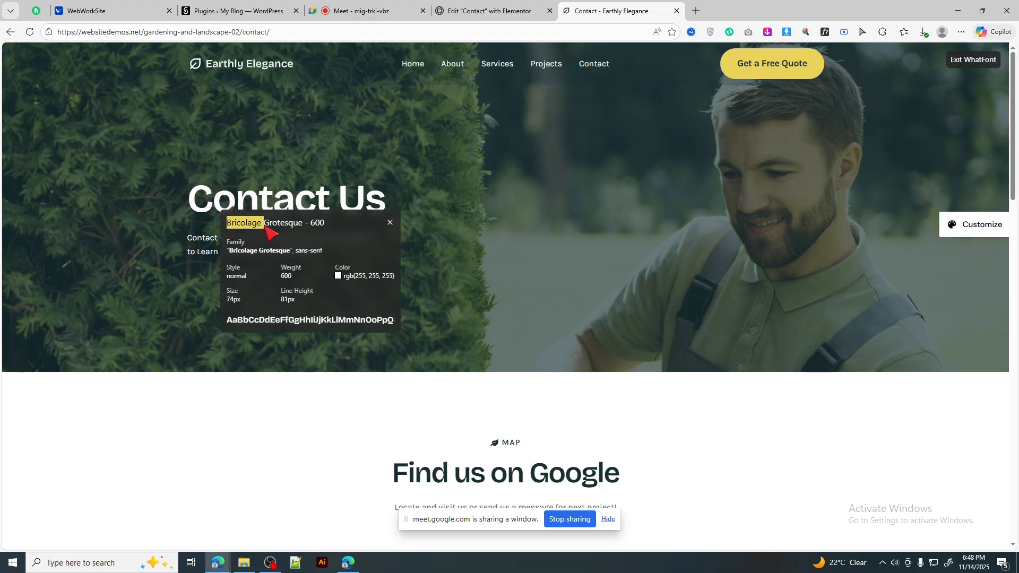
click(488, 11)
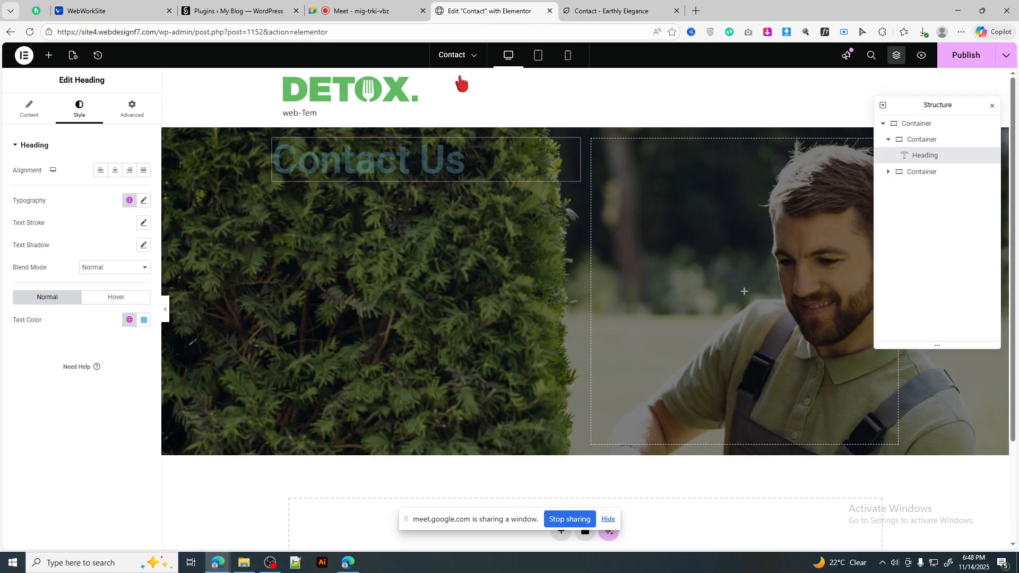
click(143, 200)
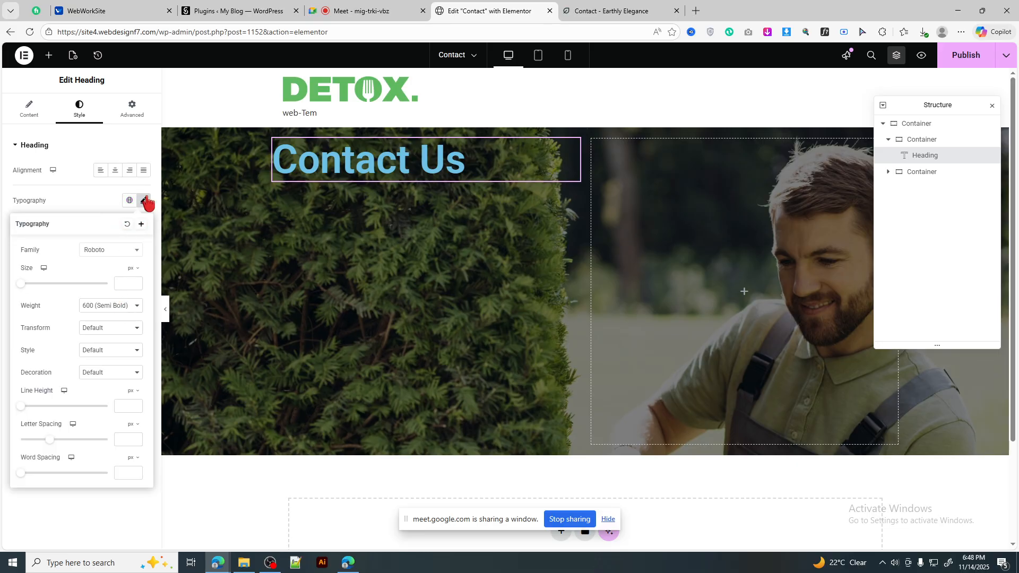
click(144, 201)
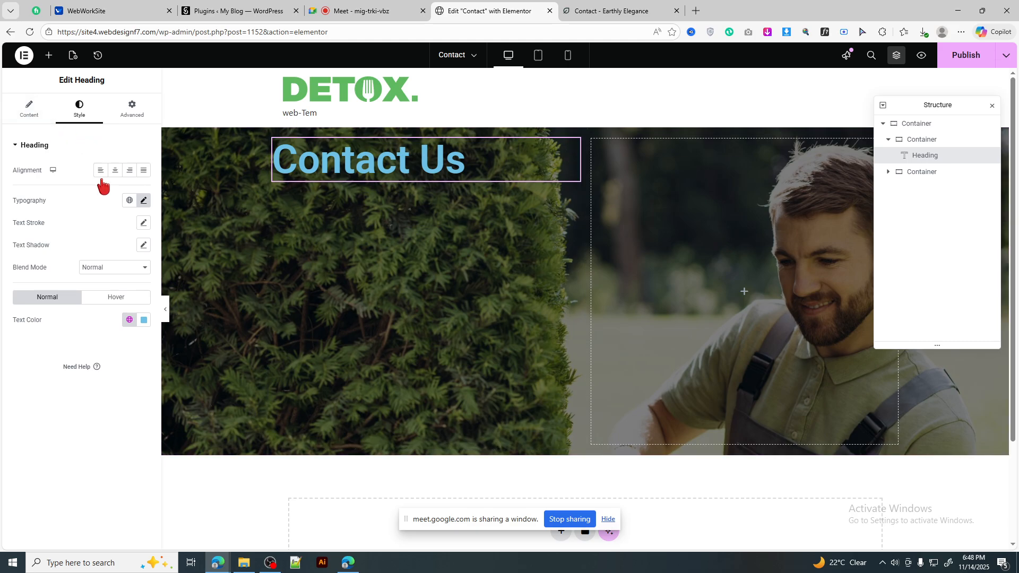
Step: Set the Contact Us heading's font family to Bricolage Grotesque
click(143, 200)
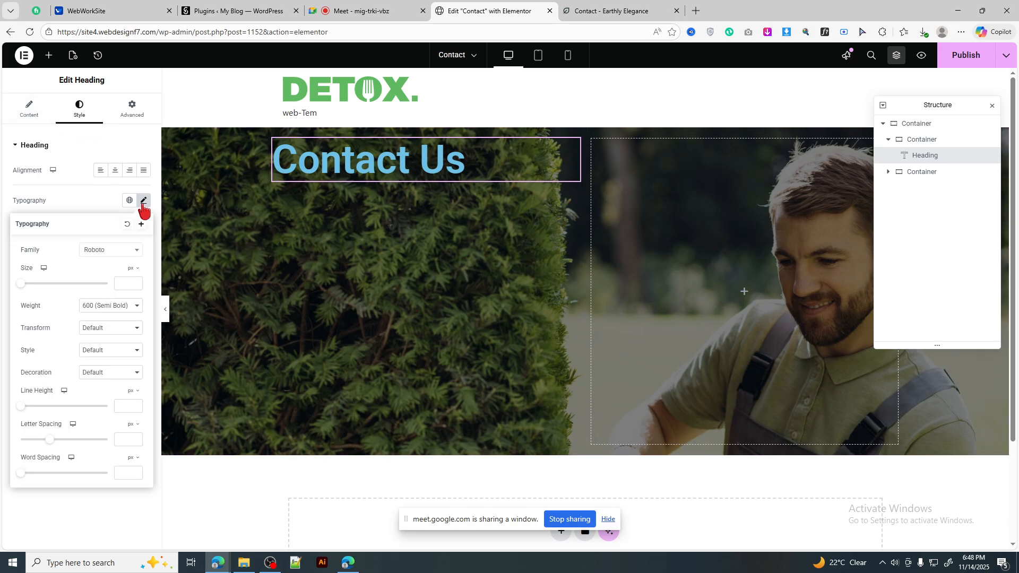
click(119, 251)
text(Bricolage)
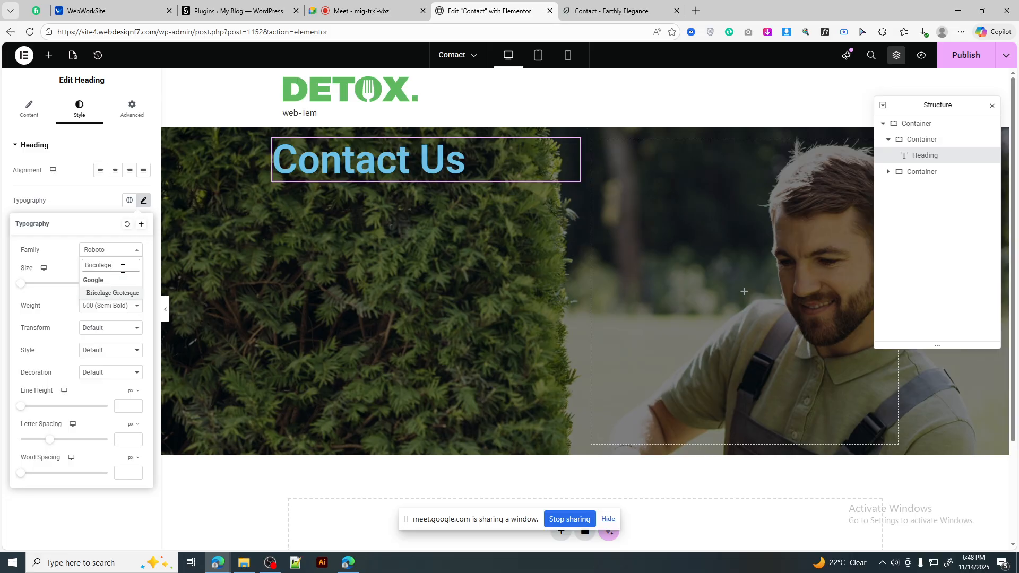
click(114, 297)
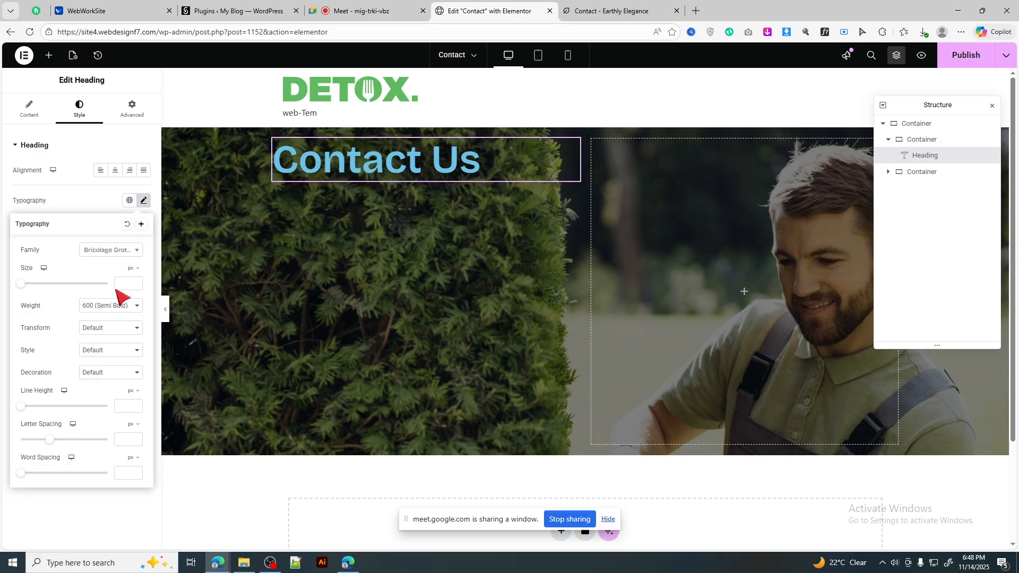
click(610, 10)
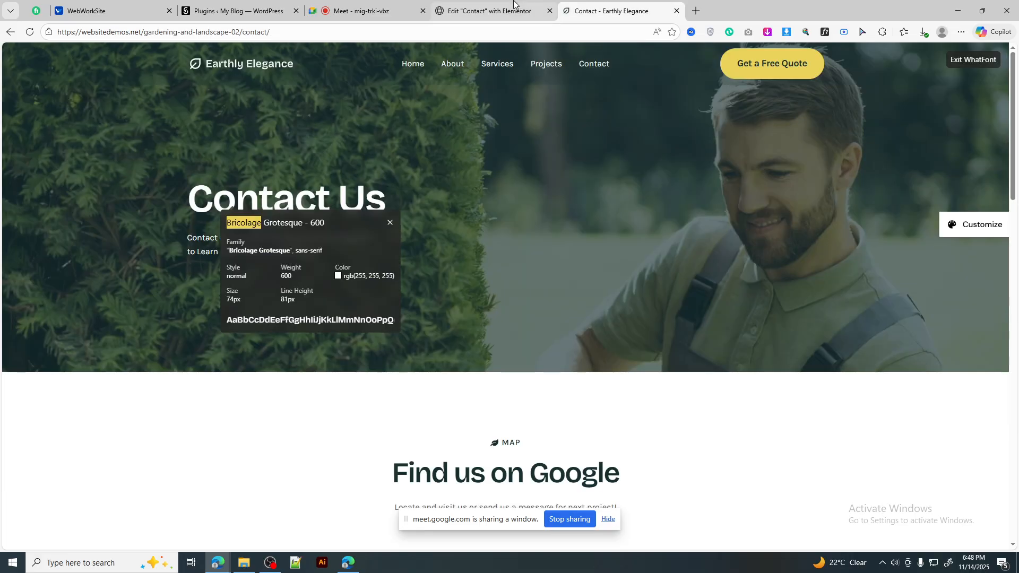
click(491, 10)
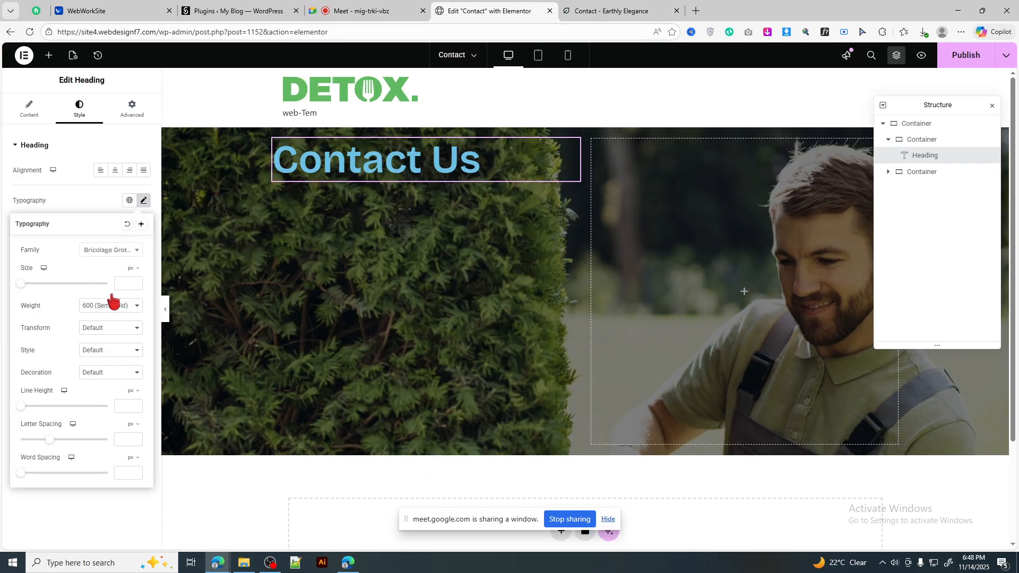
click(124, 284)
Step: Make the Contact Us heading text white (#FFFFFF)
click(143, 201)
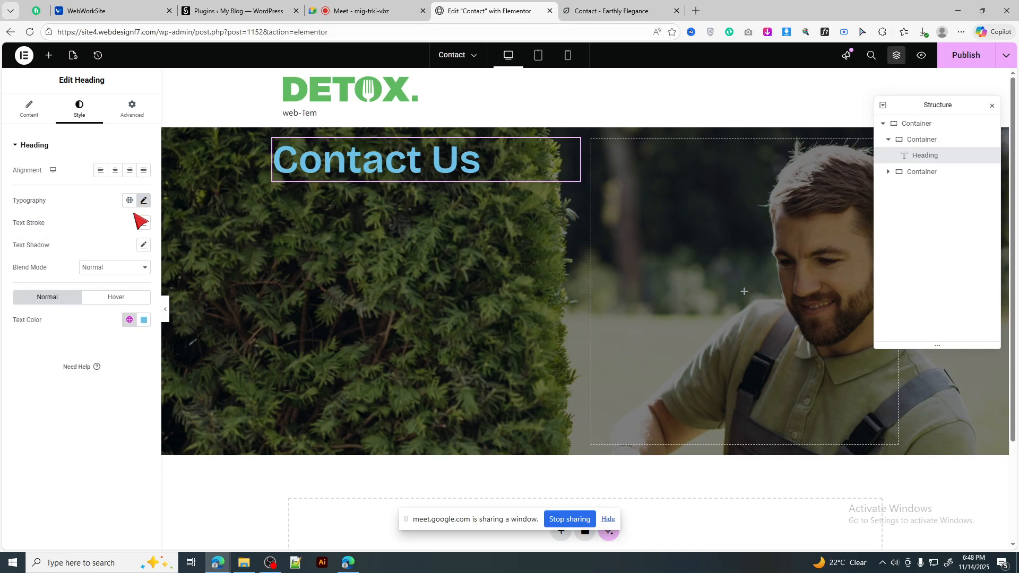
click(143, 320)
drag(125, 381, 84, 364)
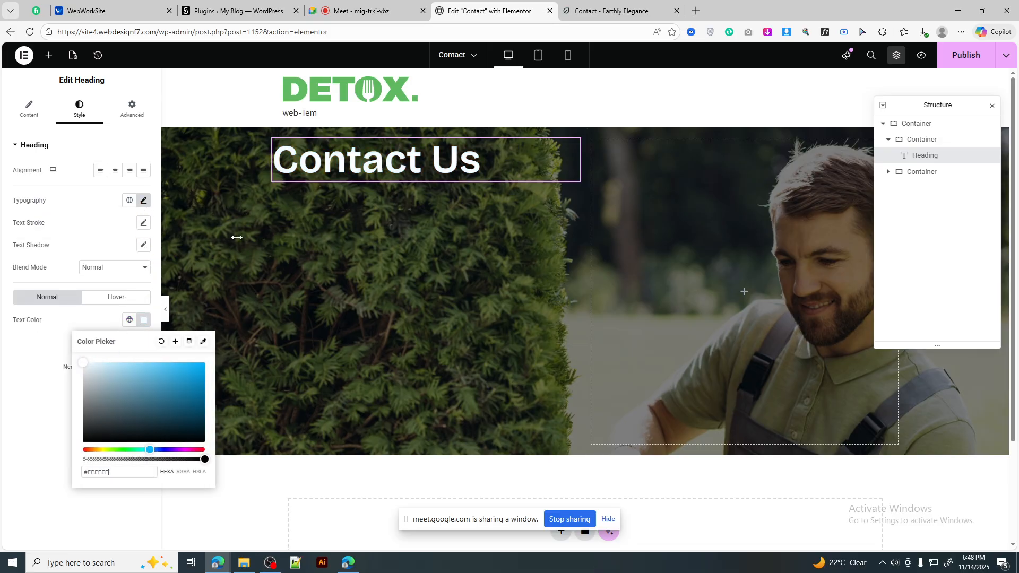
Step: Select the hero paragraph on the reference page to copy it
click(611, 10)
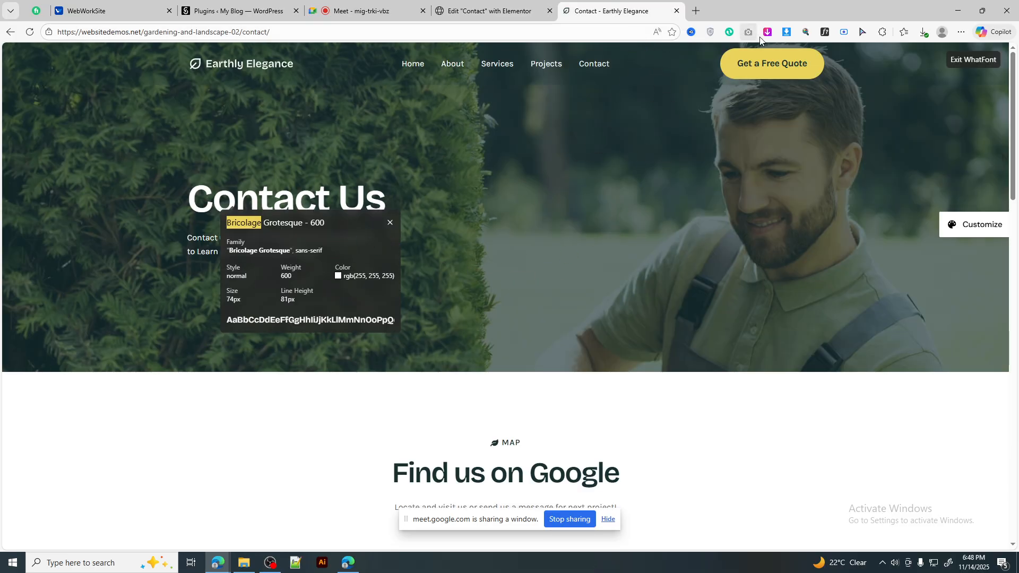
key(Escape)
drag(337, 255, 186, 246)
triple_click(255, 254)
key(ctrl+c)
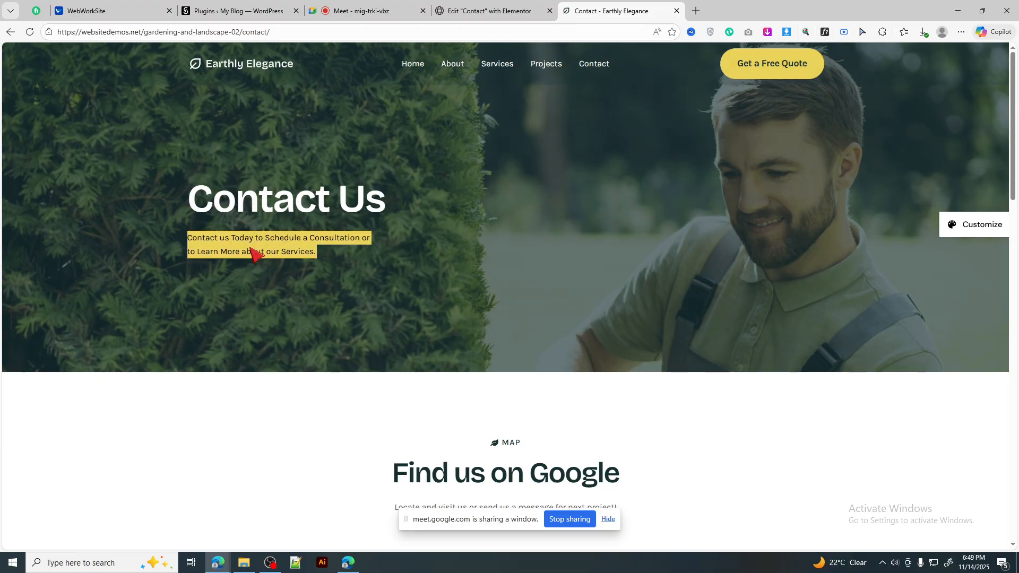
click(489, 10)
Step: Add a Text Editor below the heading and paste the consultation paragraph over the Lorem ipsum
click(51, 55)
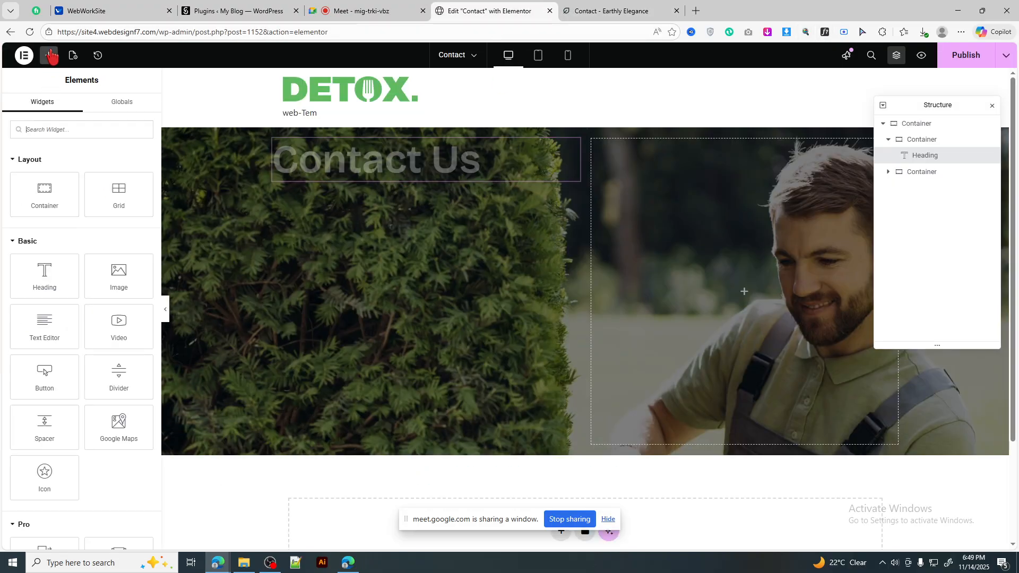
drag(46, 325, 357, 183)
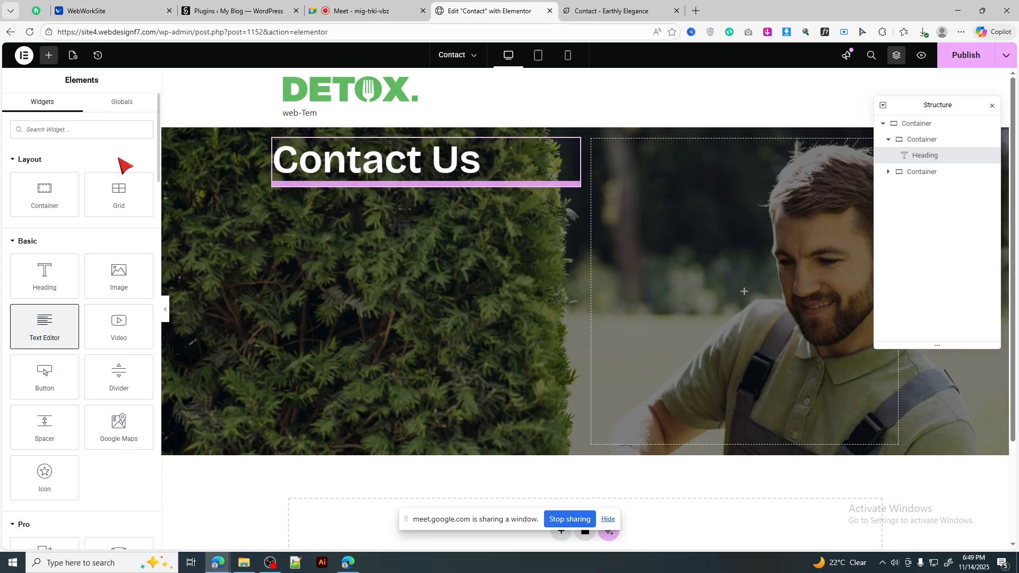
click(125, 184)
drag(109, 277, 0, 193)
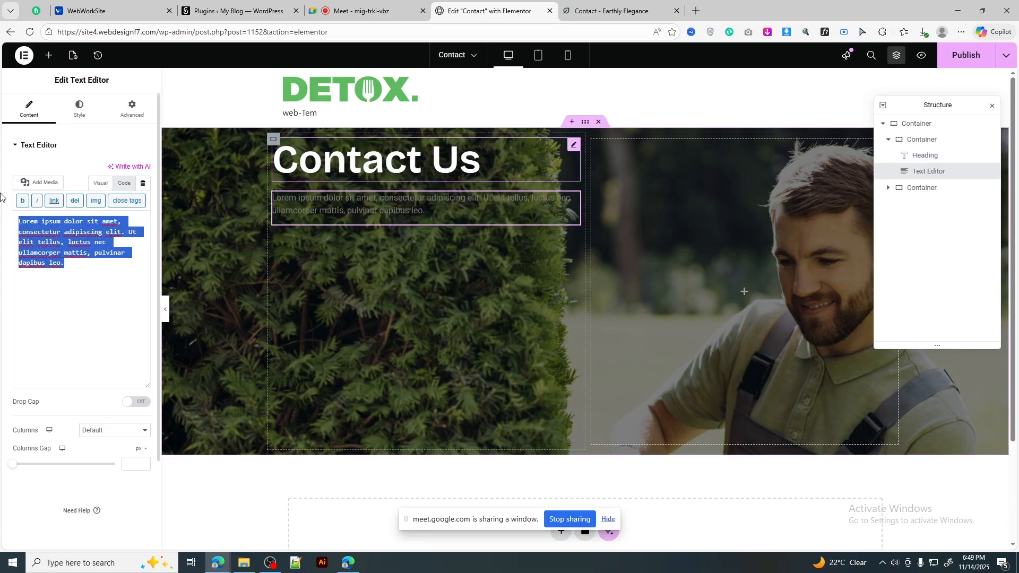
key(ctrl+v)
click(79, 109)
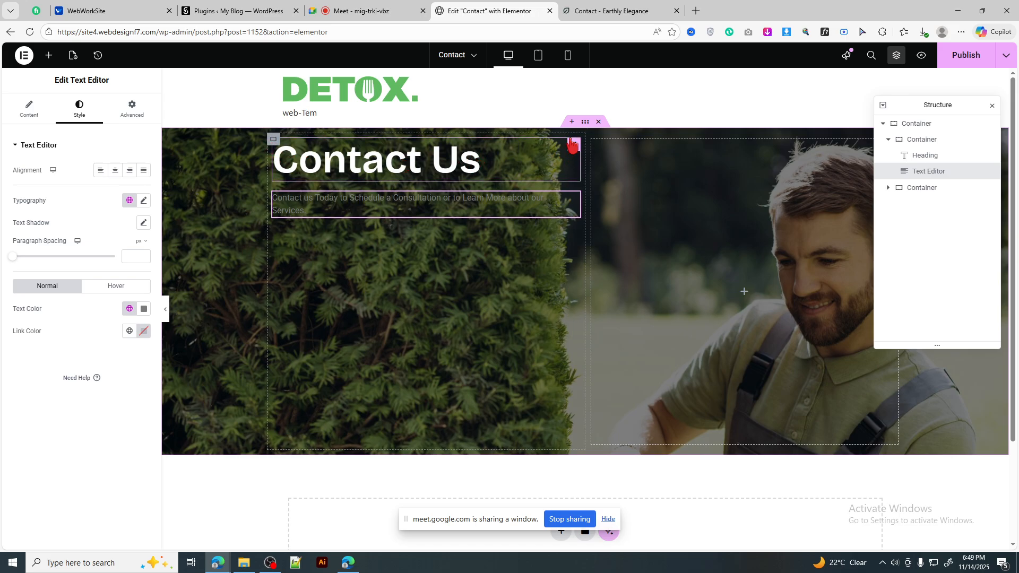
Step: Set the outer hero container's Align Items to Center
click(411, 177)
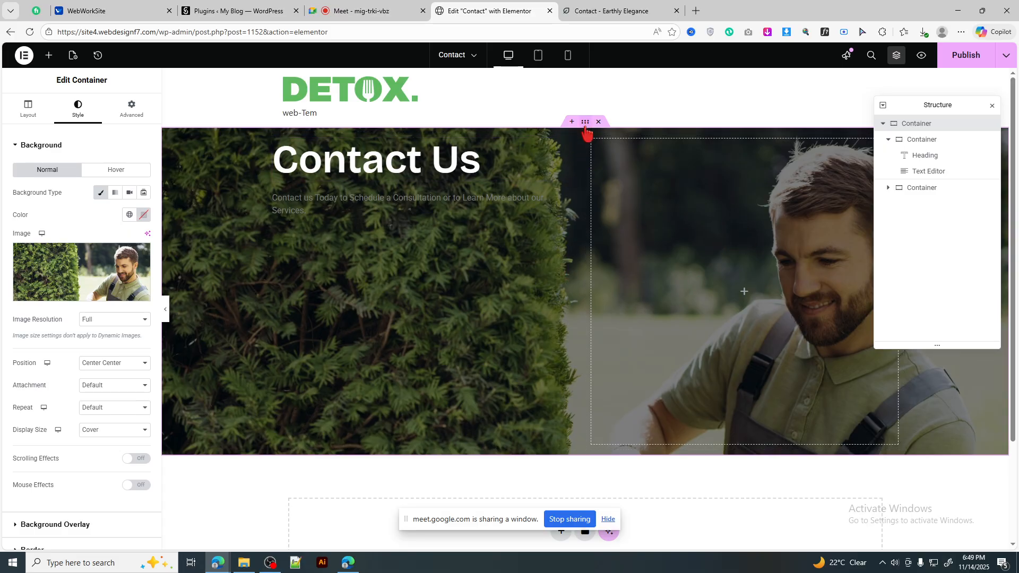
click(27, 108)
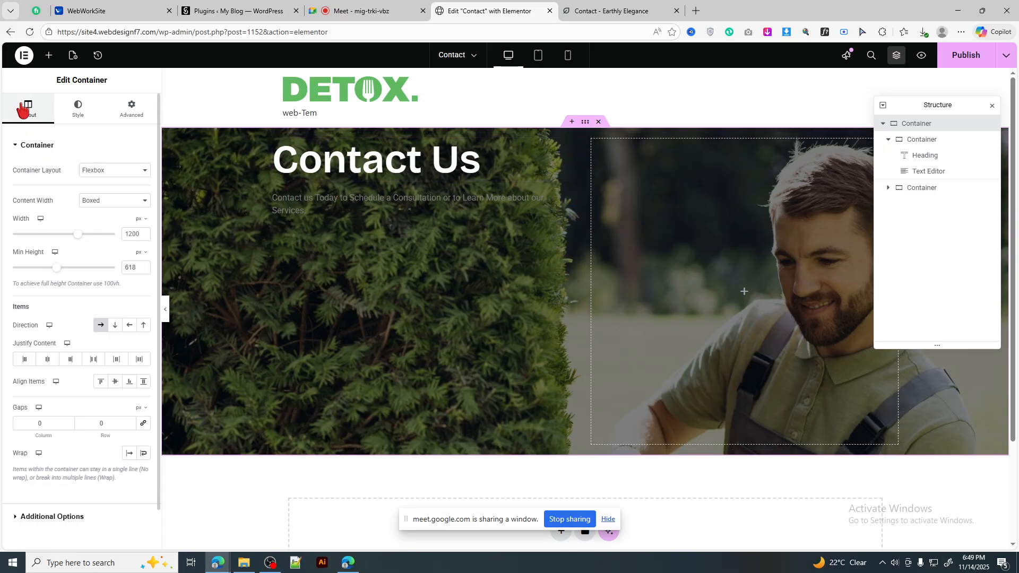
click(115, 382)
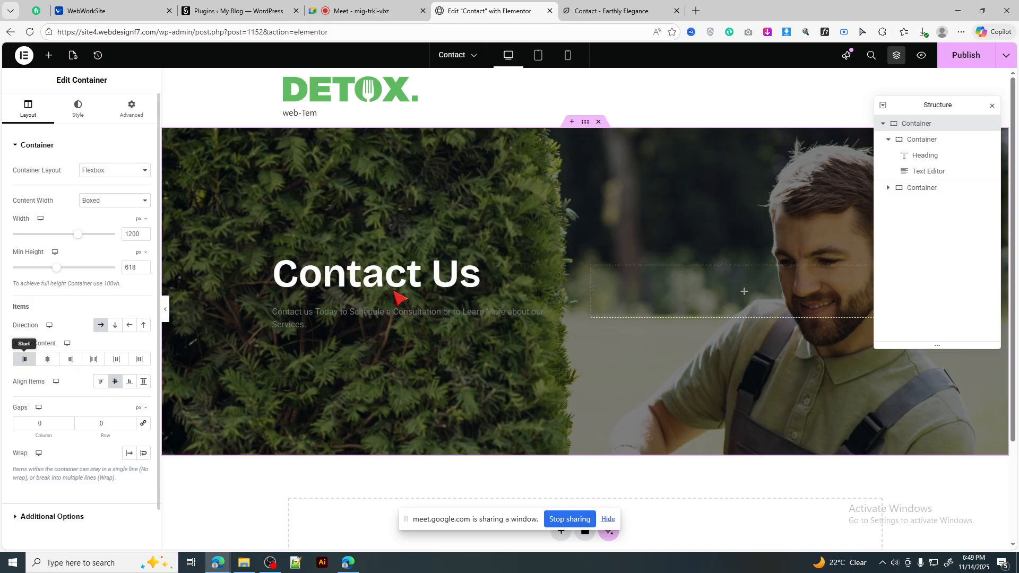
click(136, 116)
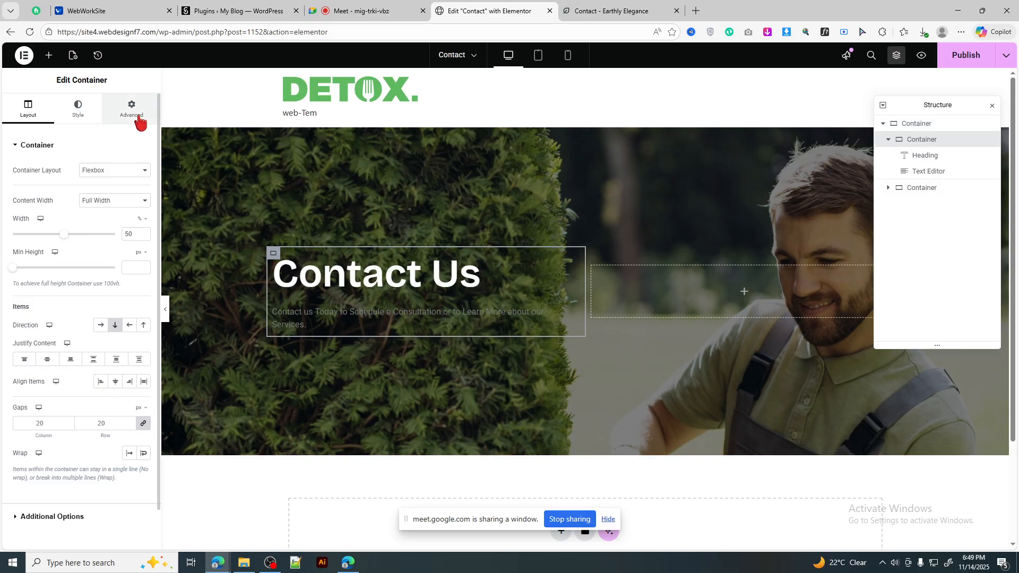
click(305, 314)
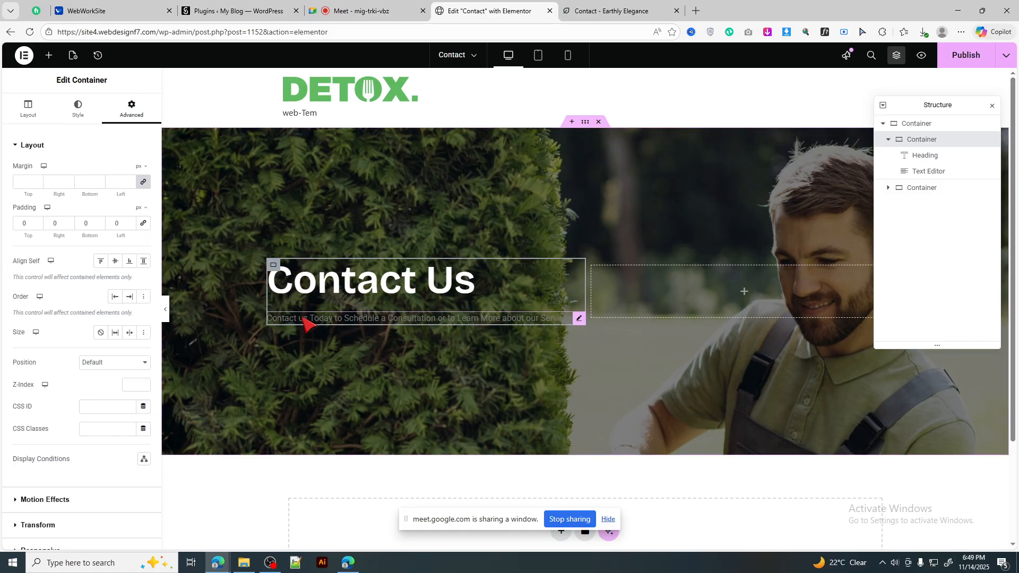
Step: Set the subtitle paragraph's font family to Poppins
click(307, 320)
click(144, 202)
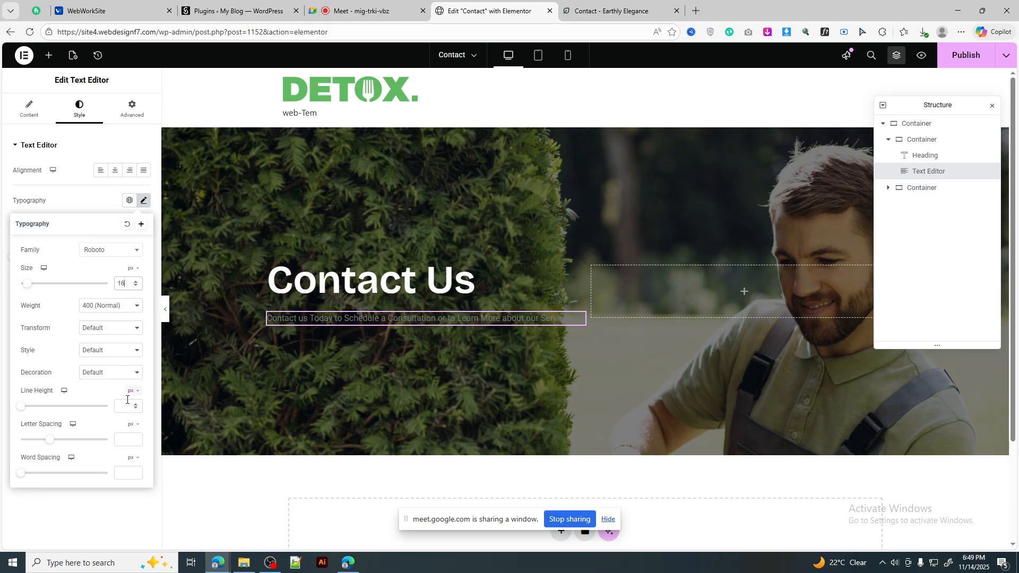
click(143, 201)
click(143, 200)
click(113, 250)
text(i)
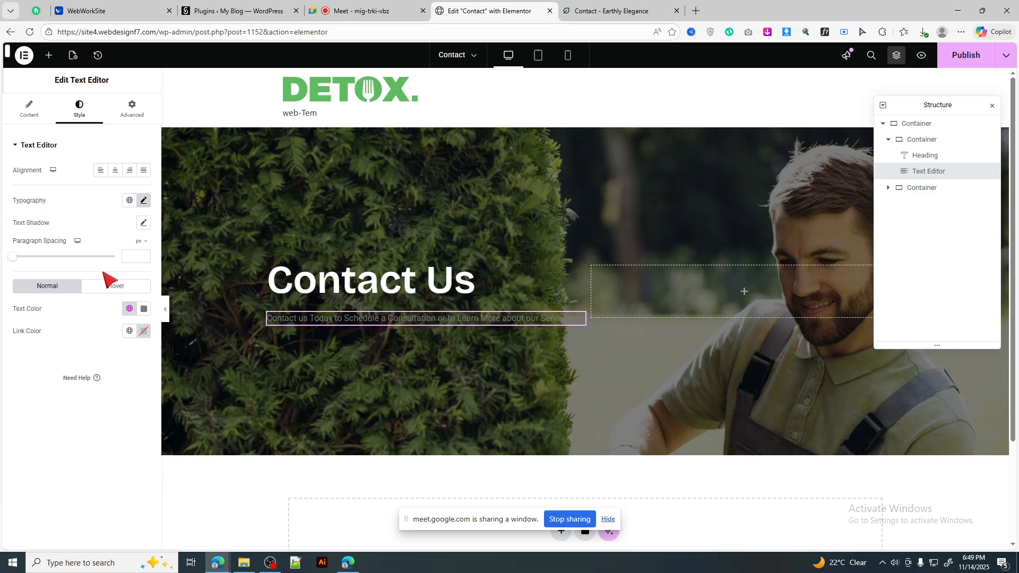
click(144, 201)
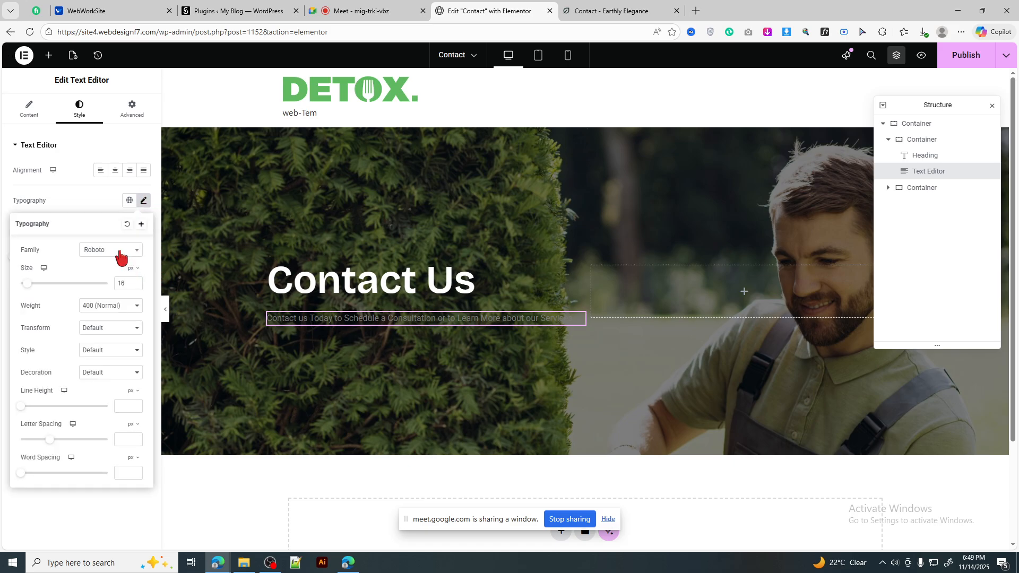
click(122, 252)
text(popp)
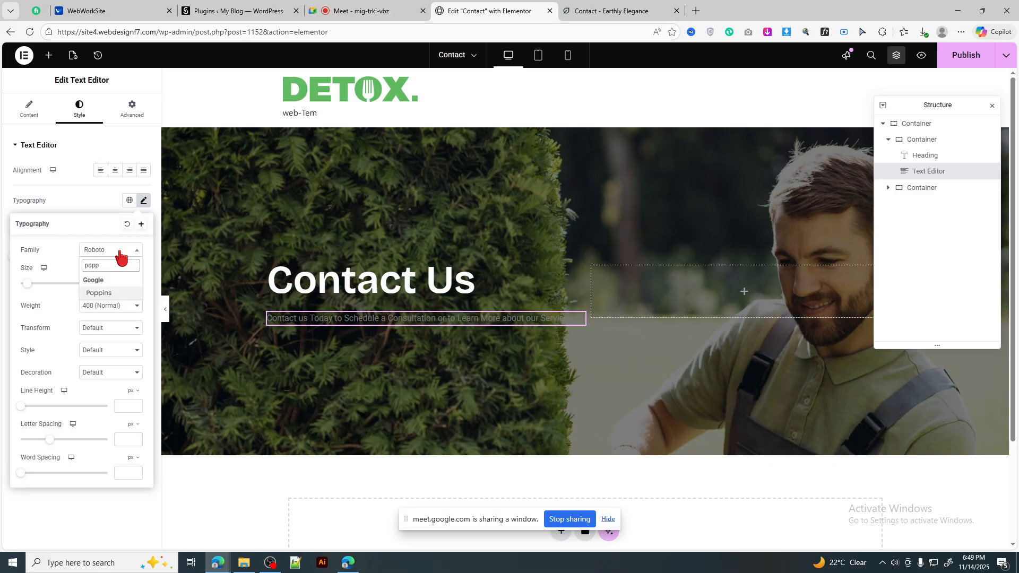
key(Return)
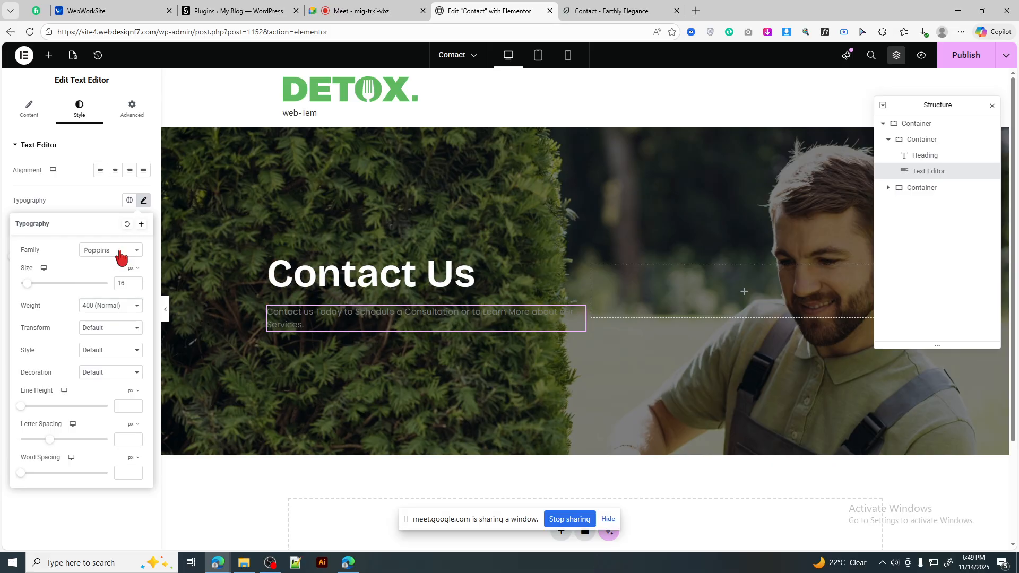
click(143, 201)
Step: Make the subtitle text white
click(143, 309)
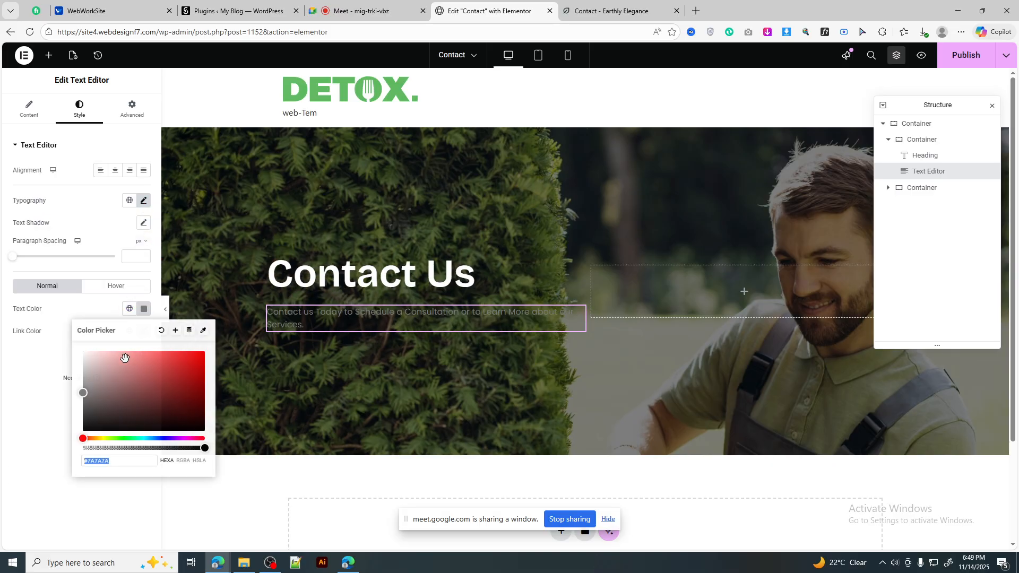
drag(125, 358, 77, 354)
click(144, 309)
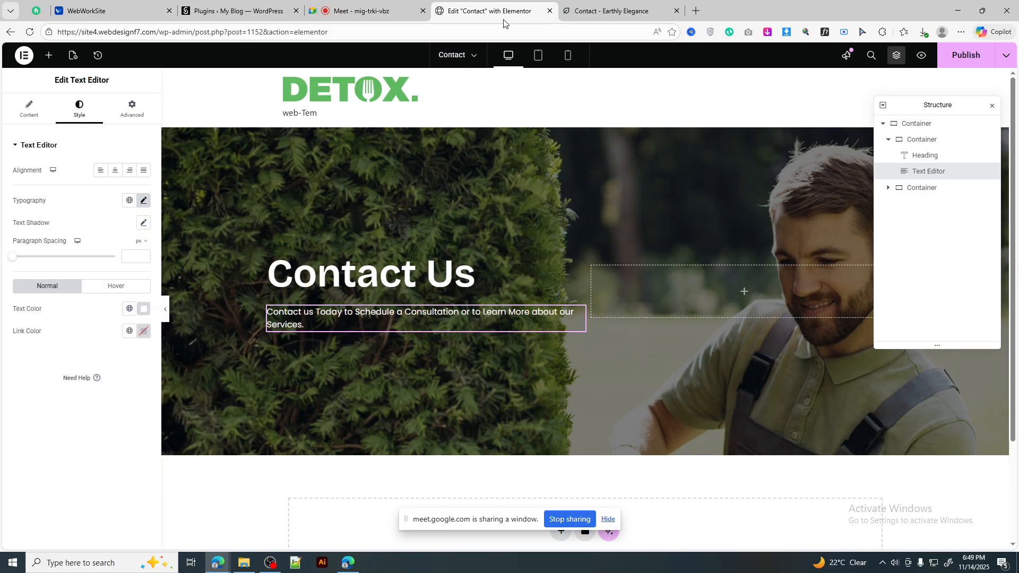
Step: Bring up the Earthly Elegance reference contact page for comparison
click(598, 7)
click(521, 4)
click(599, 10)
click(373, 268)
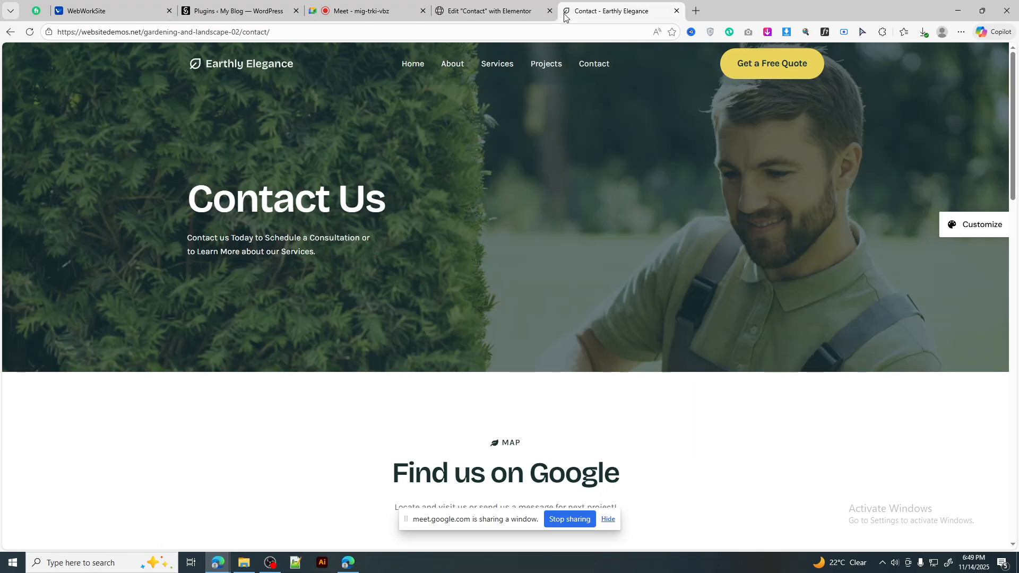
Step: Give the Contact Us column 35% width and the right-hand container 65%
click(531, 12)
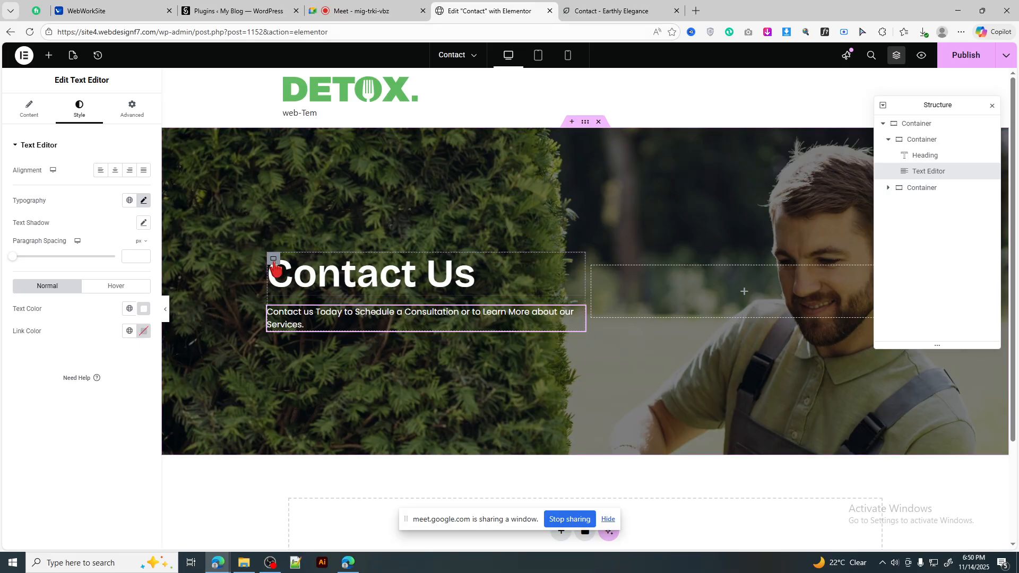
click(273, 259)
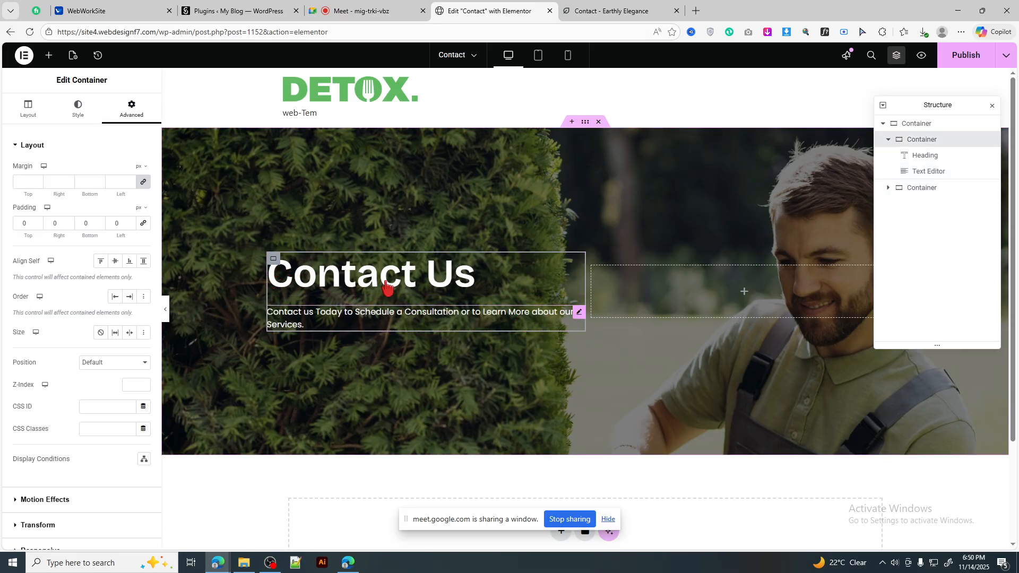
click(390, 310)
click(274, 260)
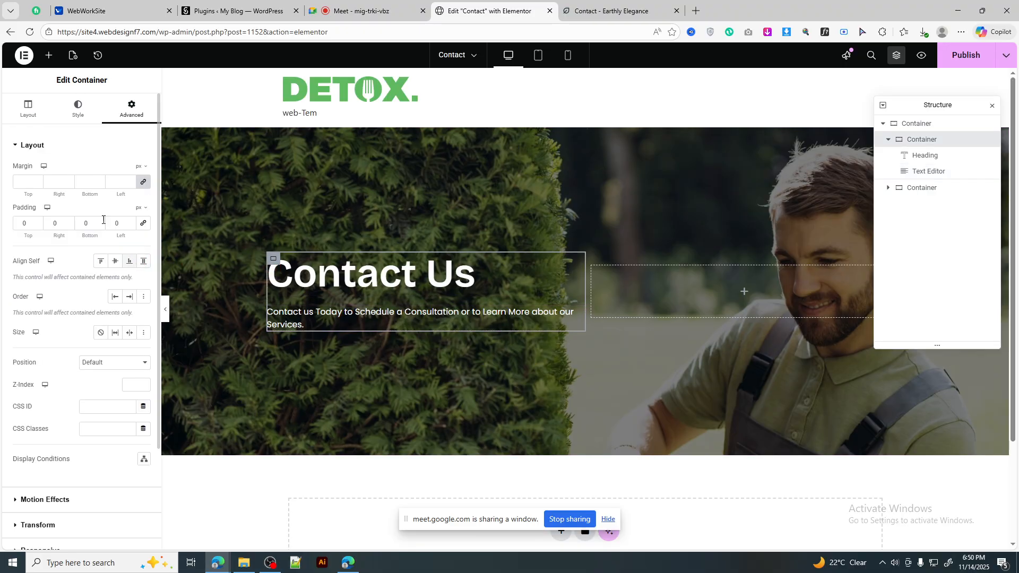
click(27, 112)
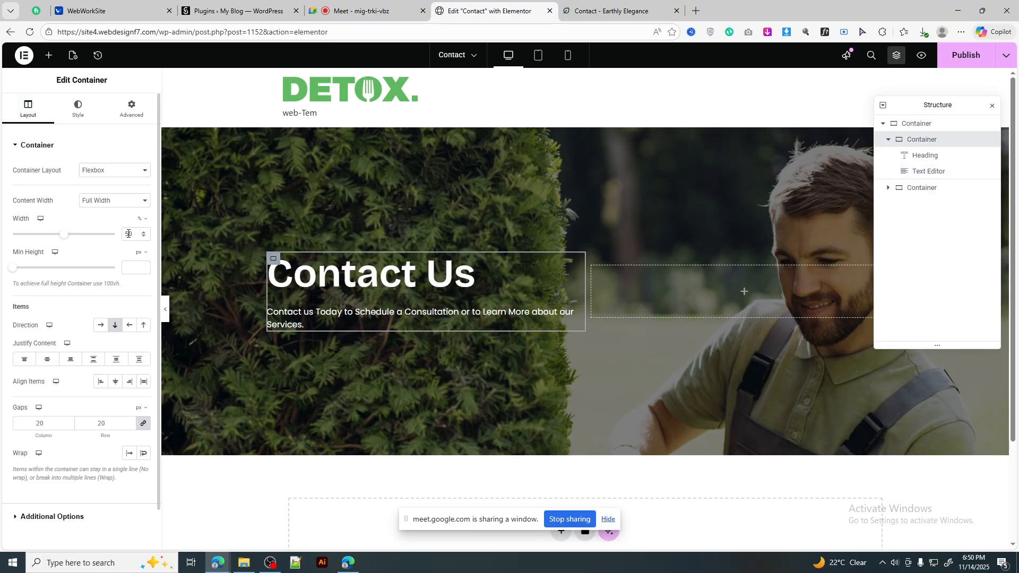
text(3)
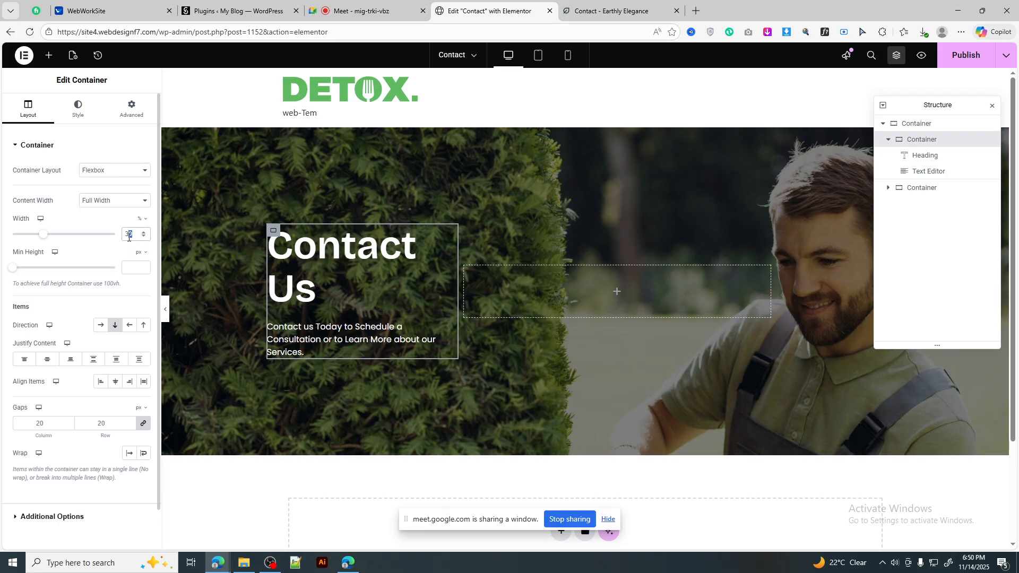
text(5)
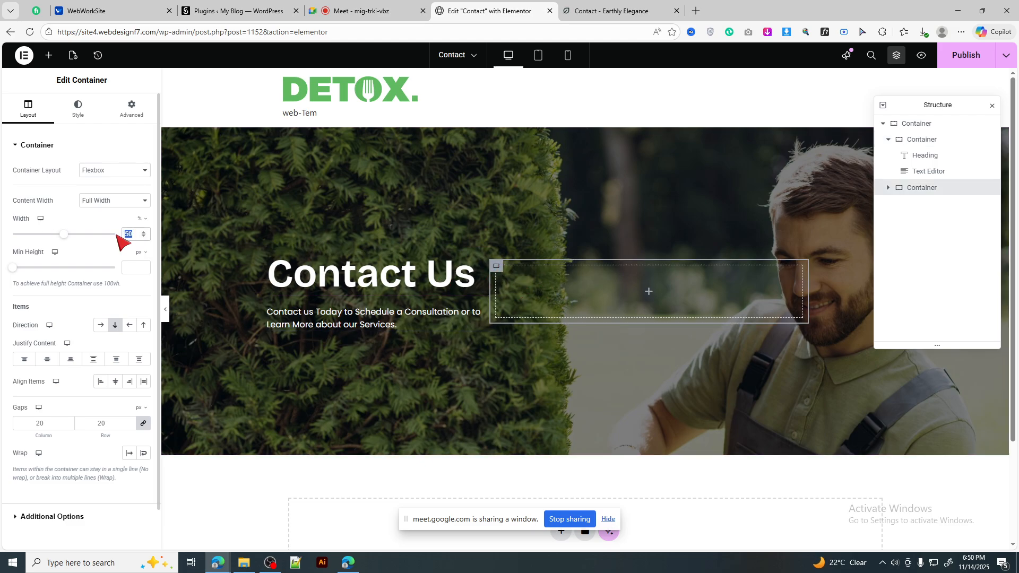
text(75)
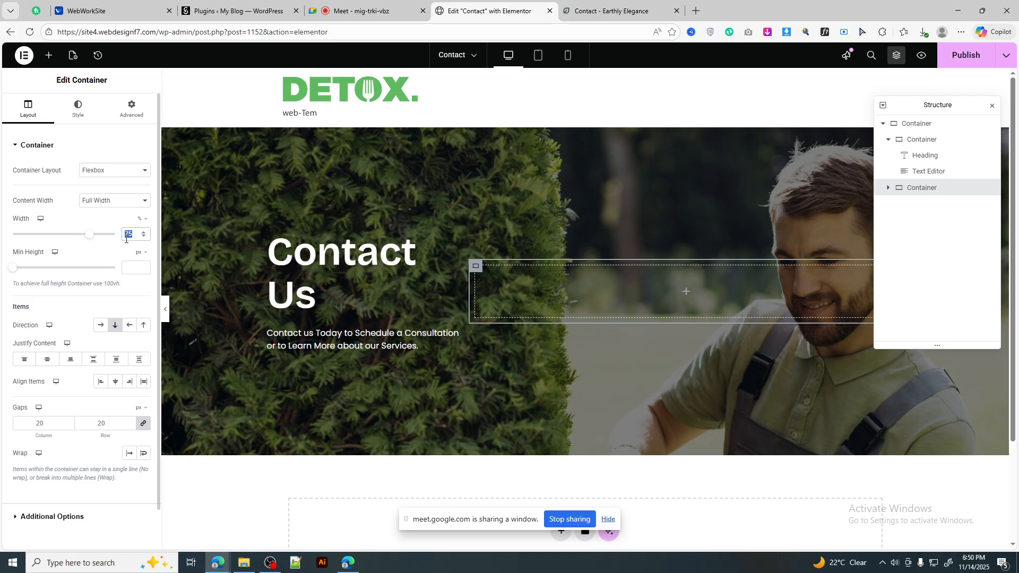
text(65)
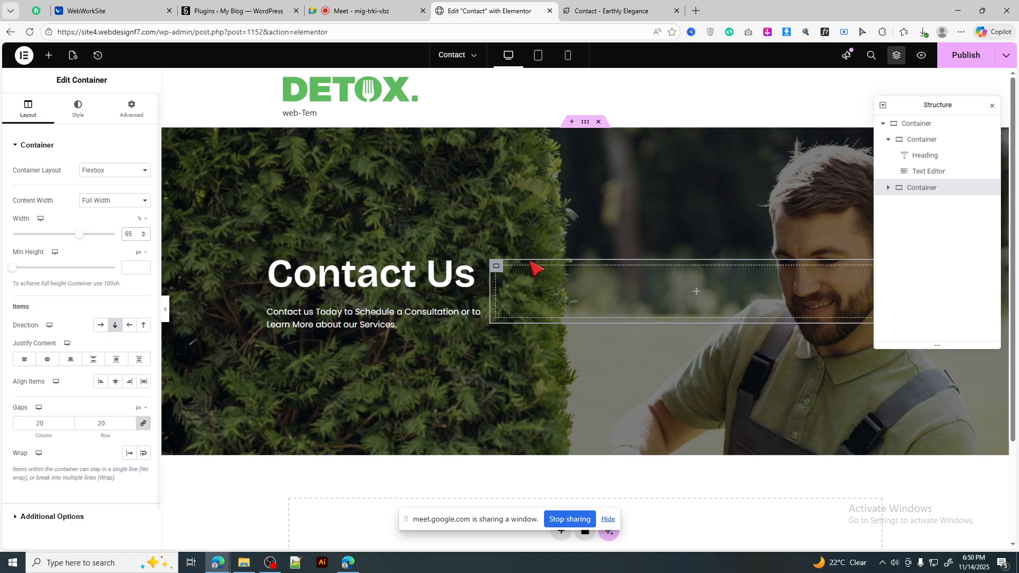
scroll(551, 262, down, 1)
Step: Compare the reference contact page's lower section with the Elementor page
scroll(551, 261, up, 1)
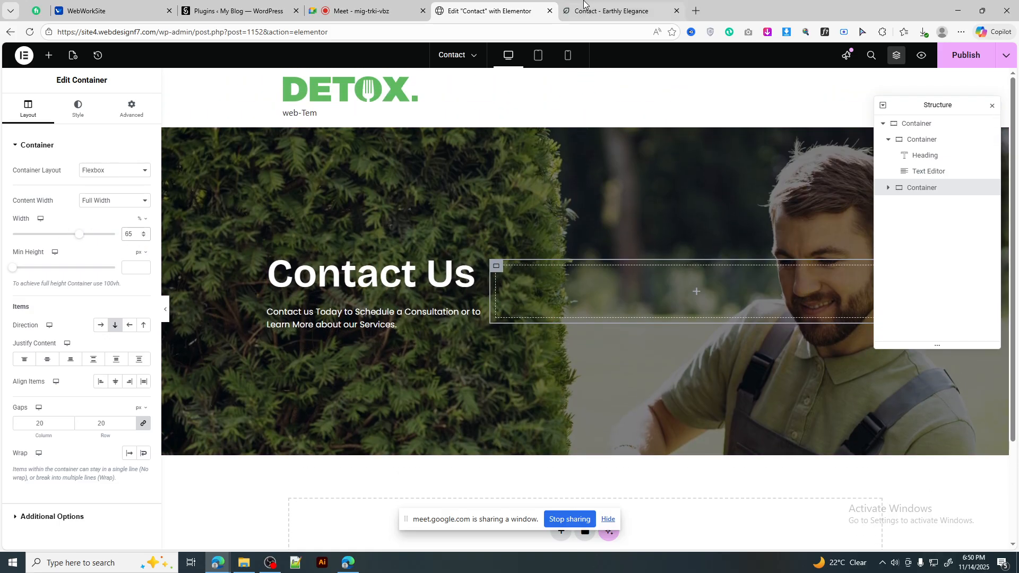
click(610, 10)
scroll(630, 310, down, 5)
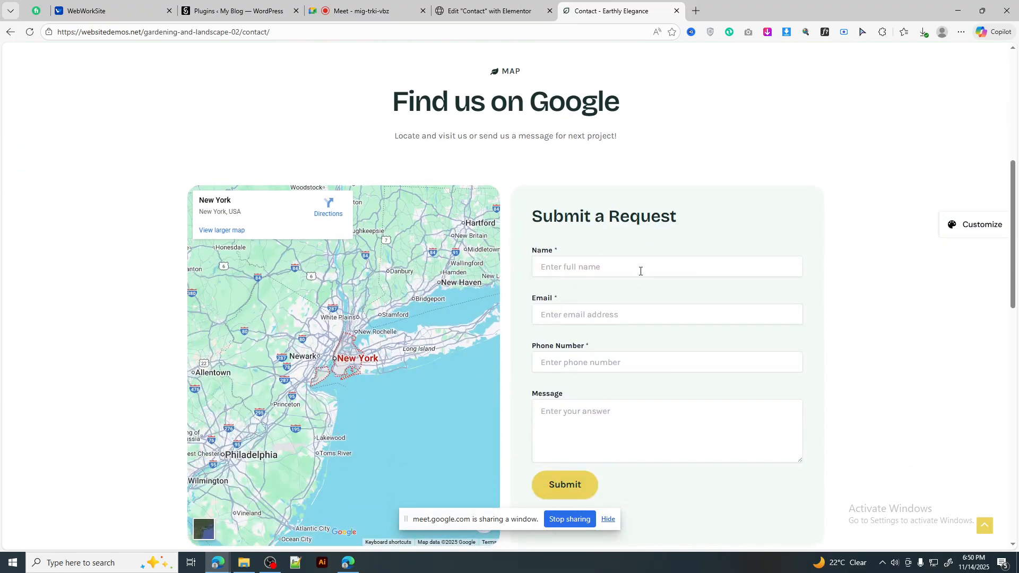
click(509, 4)
scroll(614, 290, down, 2)
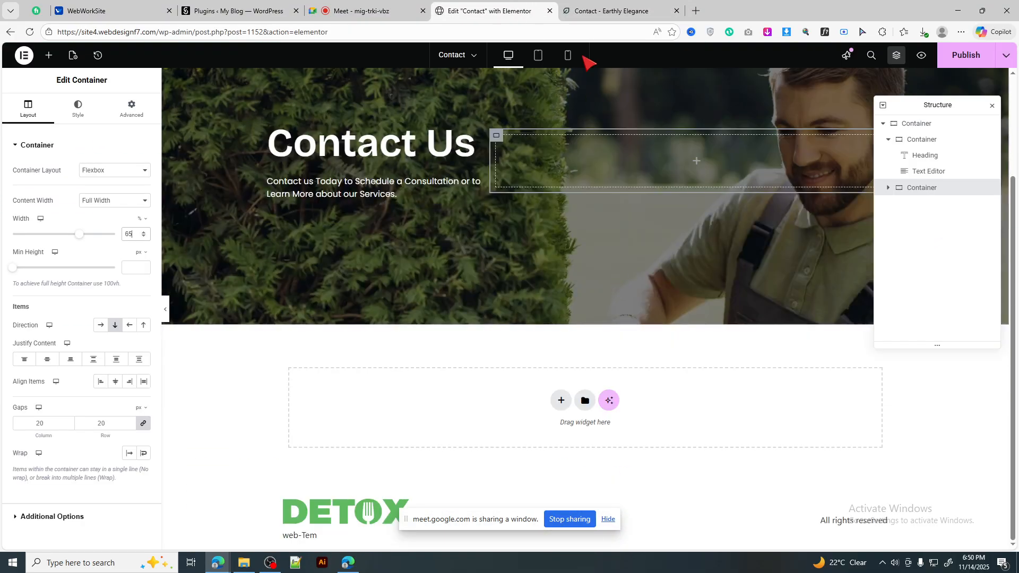
click(591, 4)
drag(394, 155, 545, 141)
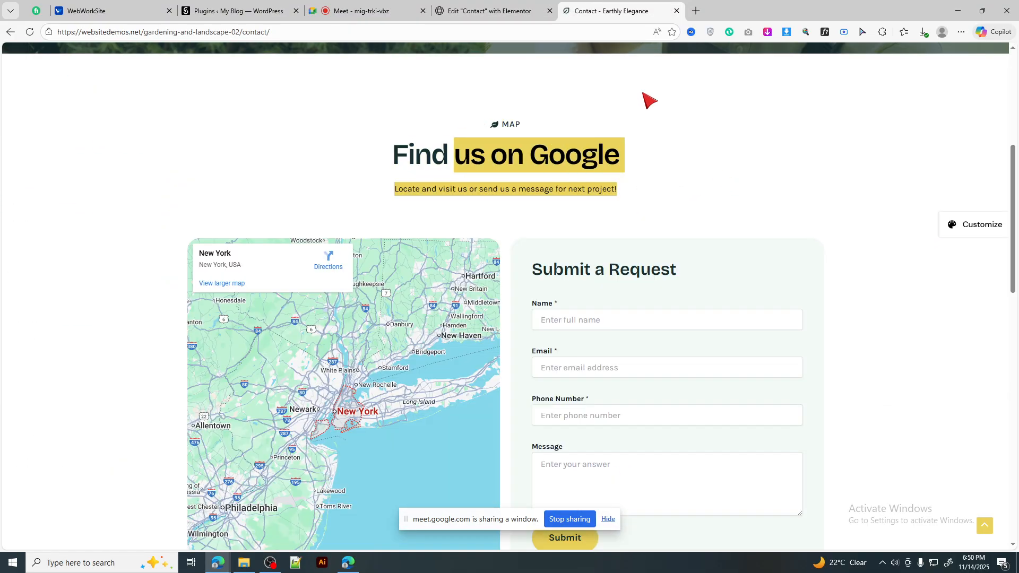
click(533, 5)
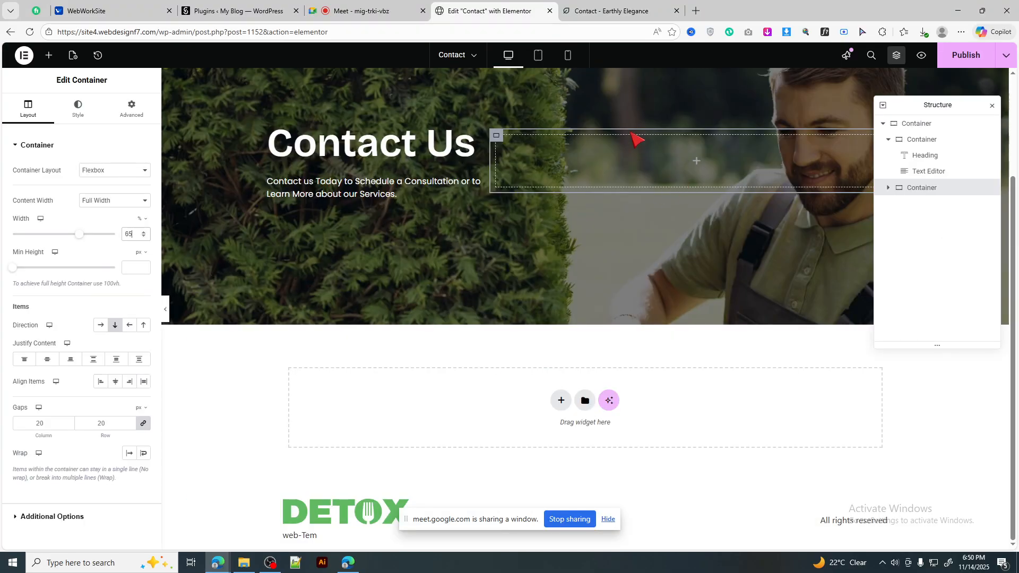
Step: Add a single-column Flexbox container below the hero, replacing the mistaken two-column one
click(561, 400)
click(539, 433)
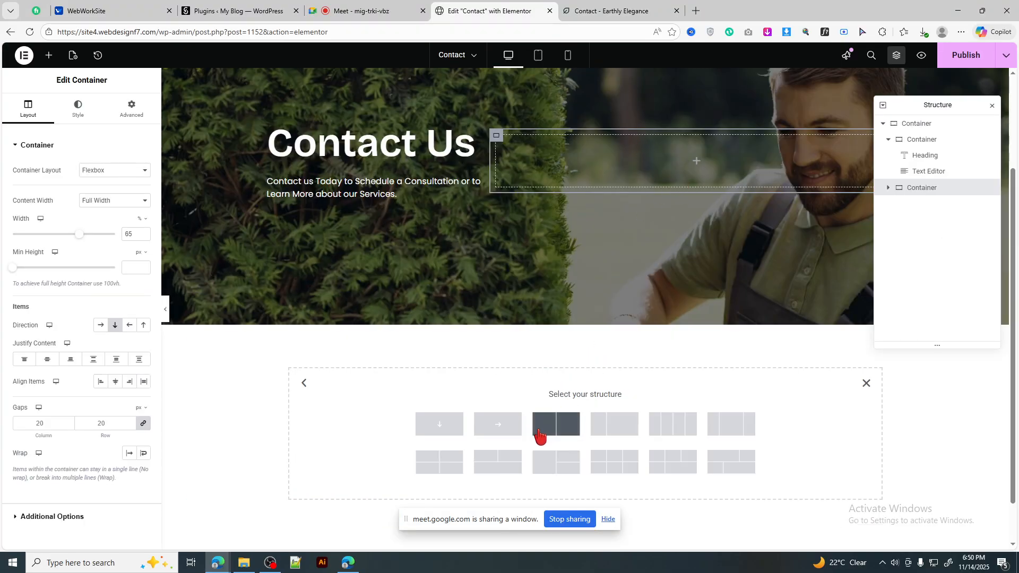
click(568, 4)
scroll(635, 356, down, 4)
scroll(632, 308, up, 6)
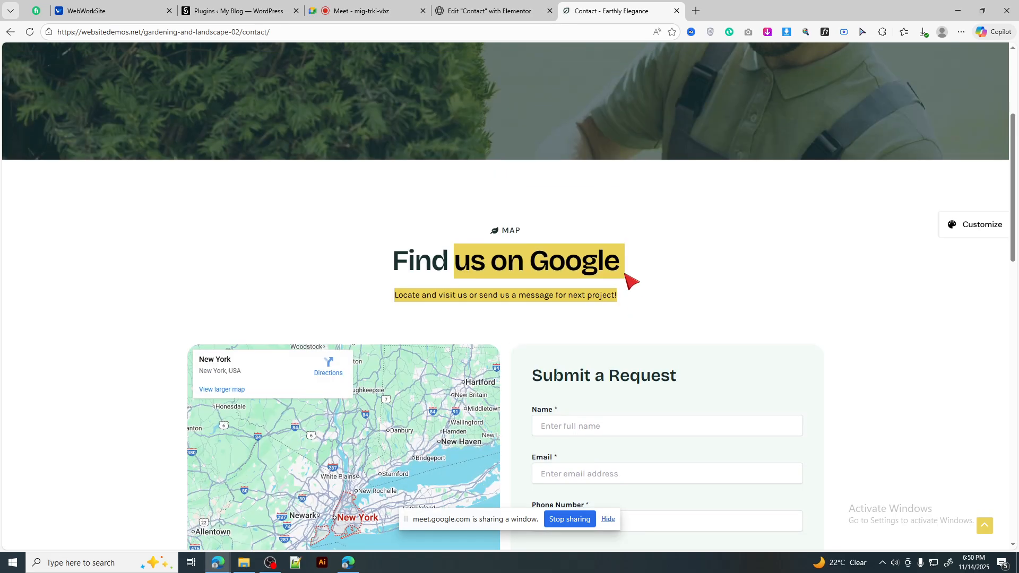
click(532, 8)
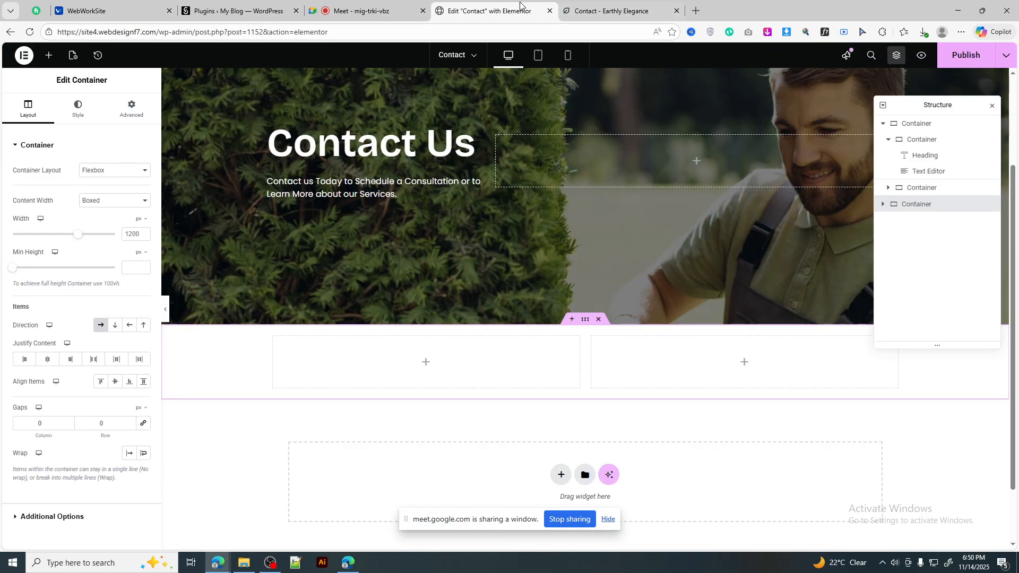
key(Delete)
click(561, 403)
click(527, 435)
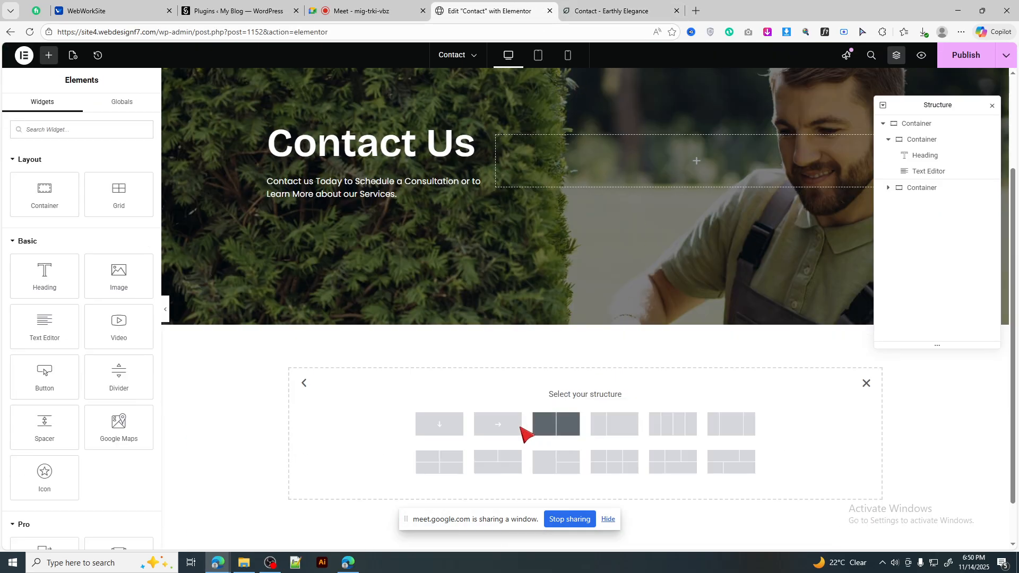
click(439, 425)
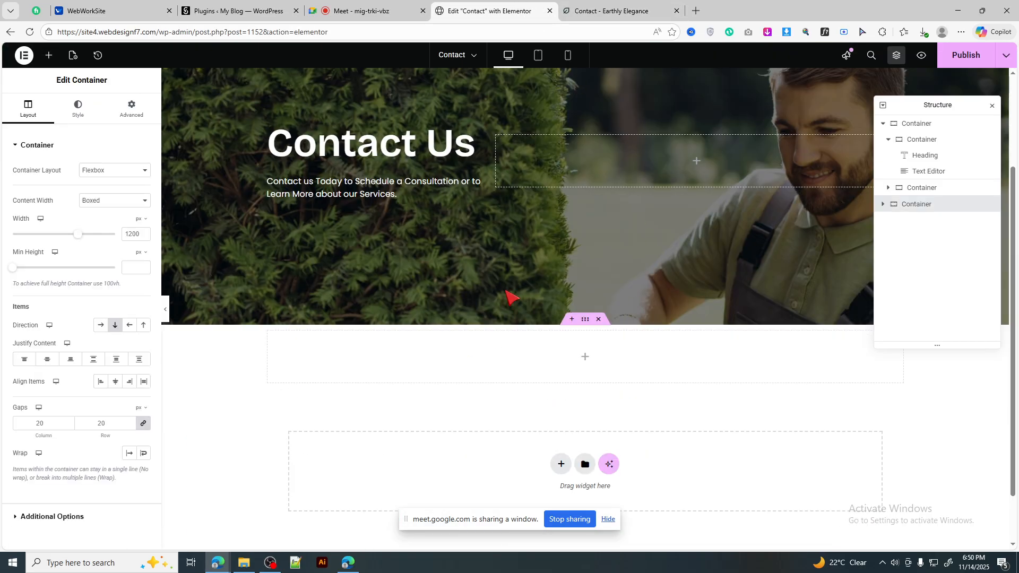
Step: Duplicate the Contact Us heading
click(49, 55)
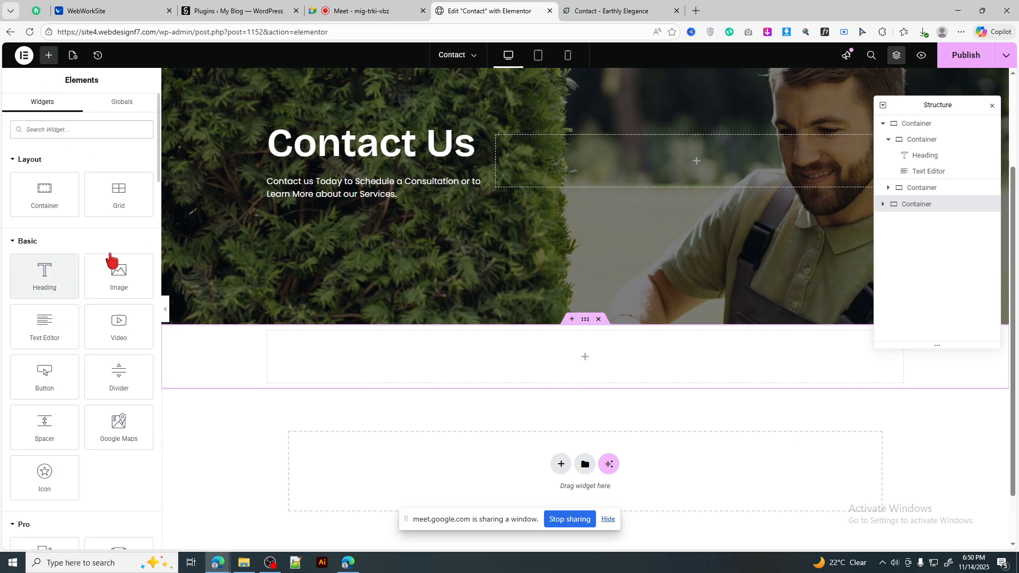
right_click(312, 148)
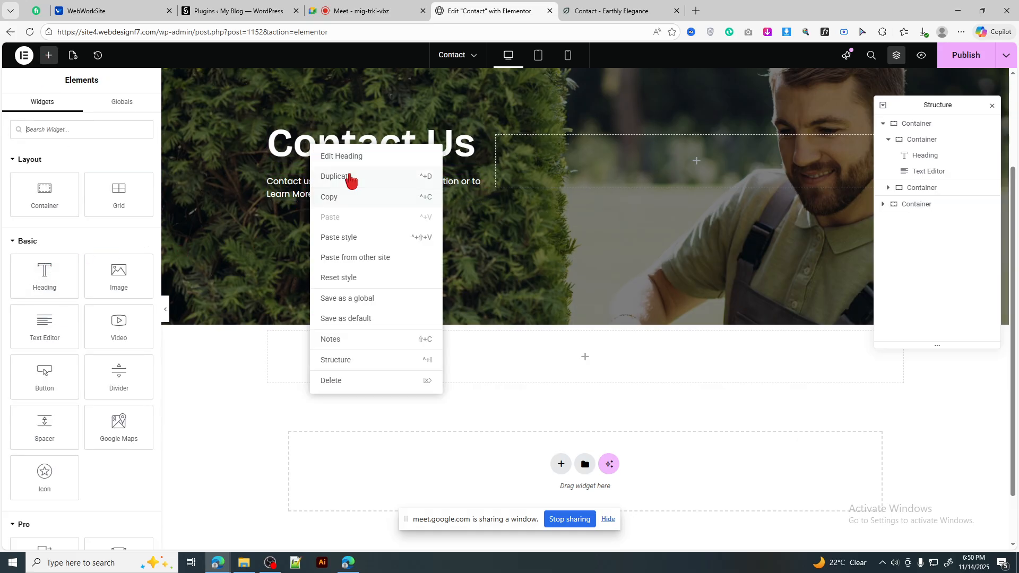
click(349, 177)
Step: Move the heading copy into the lower container, colour it #183030 and centre it
drag(597, 366, 598, 367)
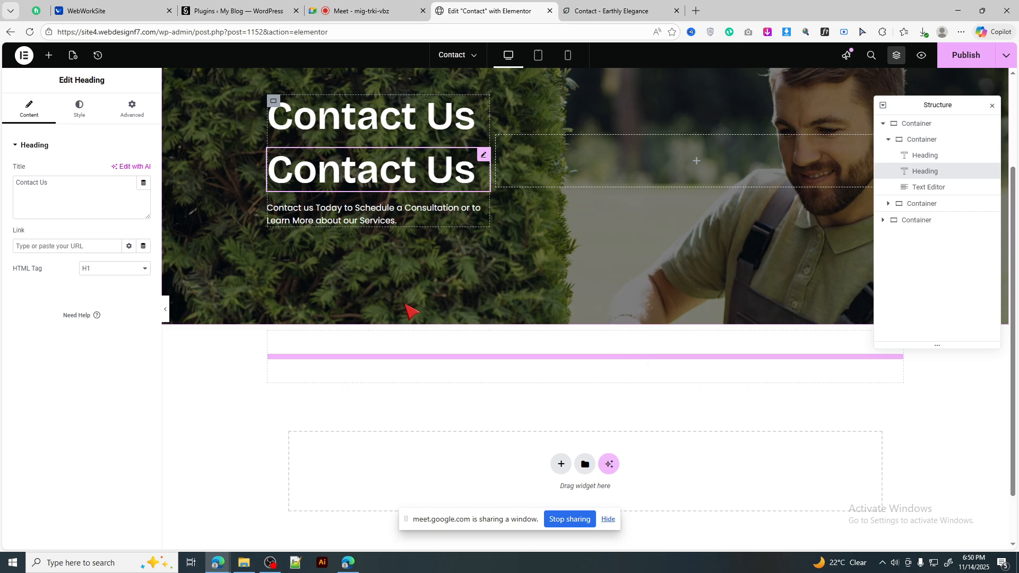
click(564, 3)
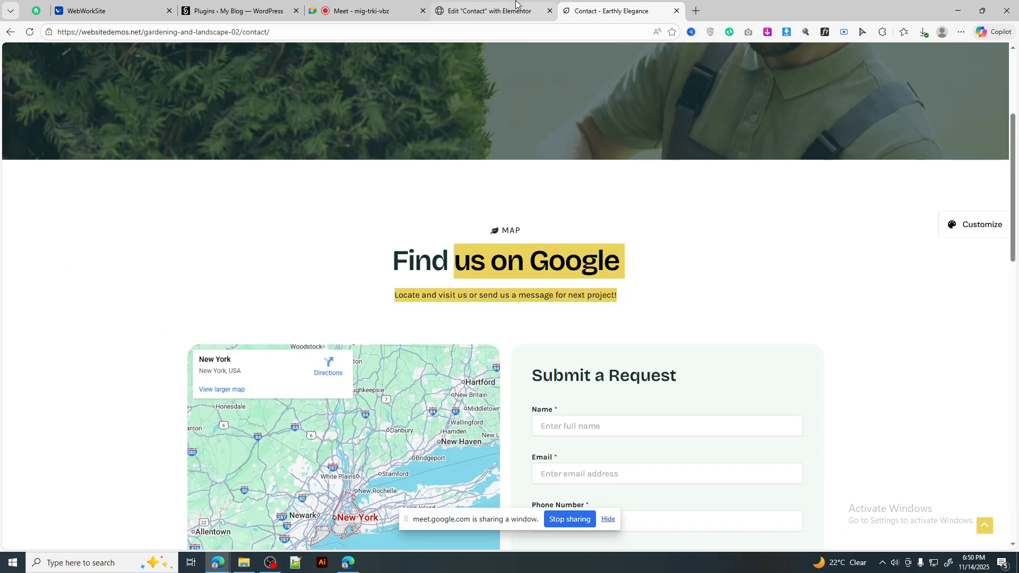
click(516, 5)
click(129, 320)
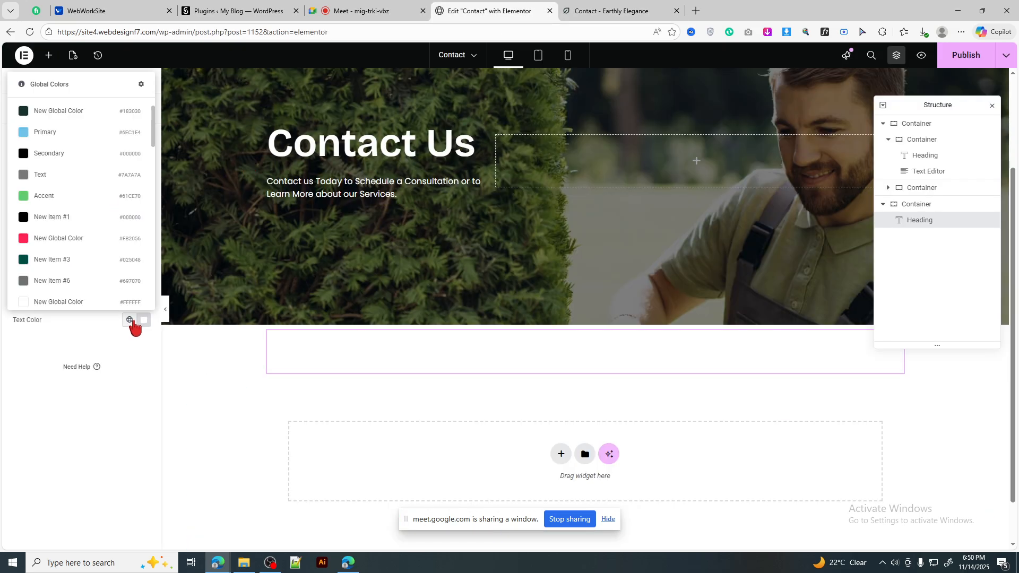
click(68, 280)
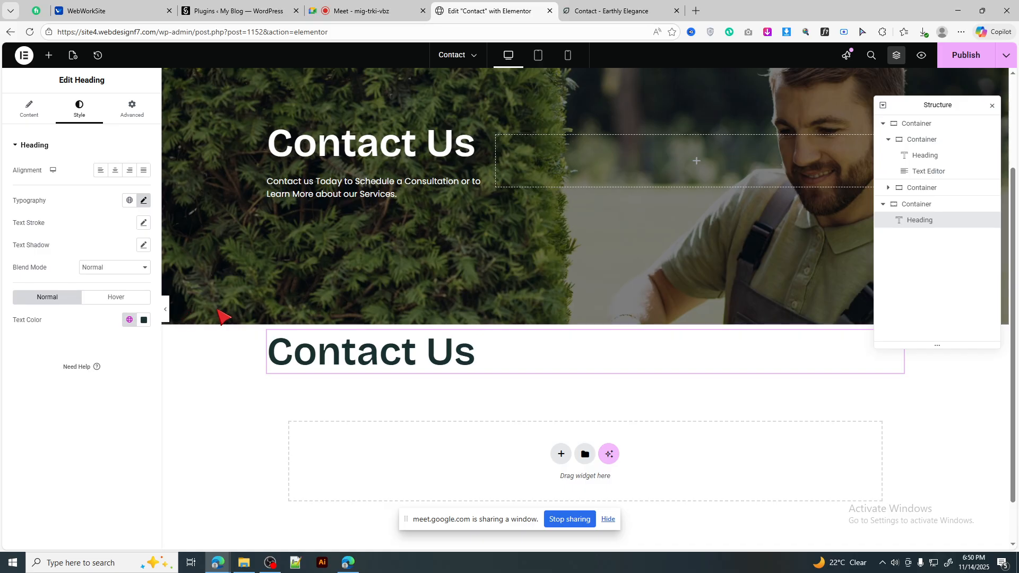
click(115, 170)
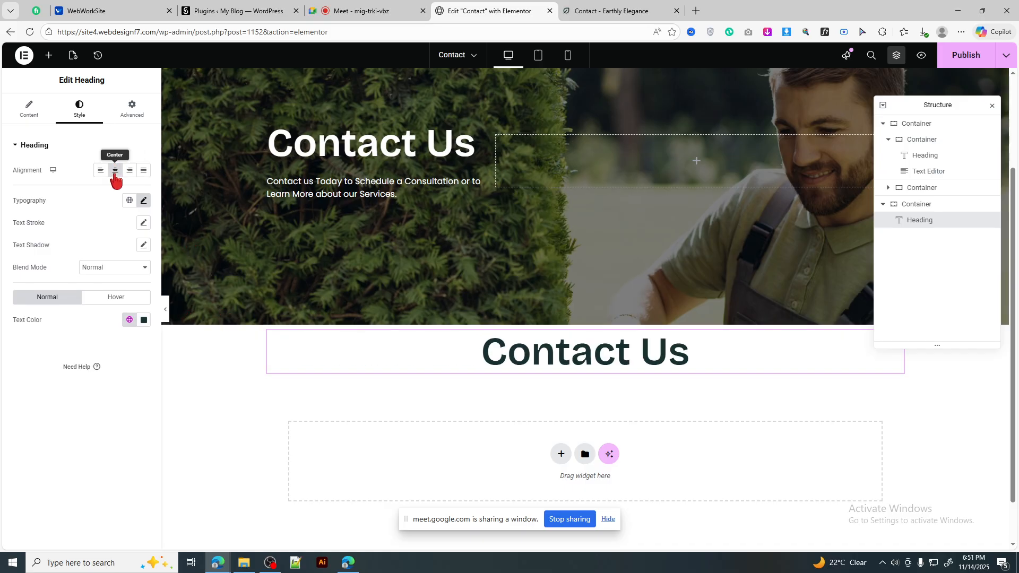
Step: Duplicate the intro paragraph and drag the copy under the lower heading
click(653, 9)
click(494, 11)
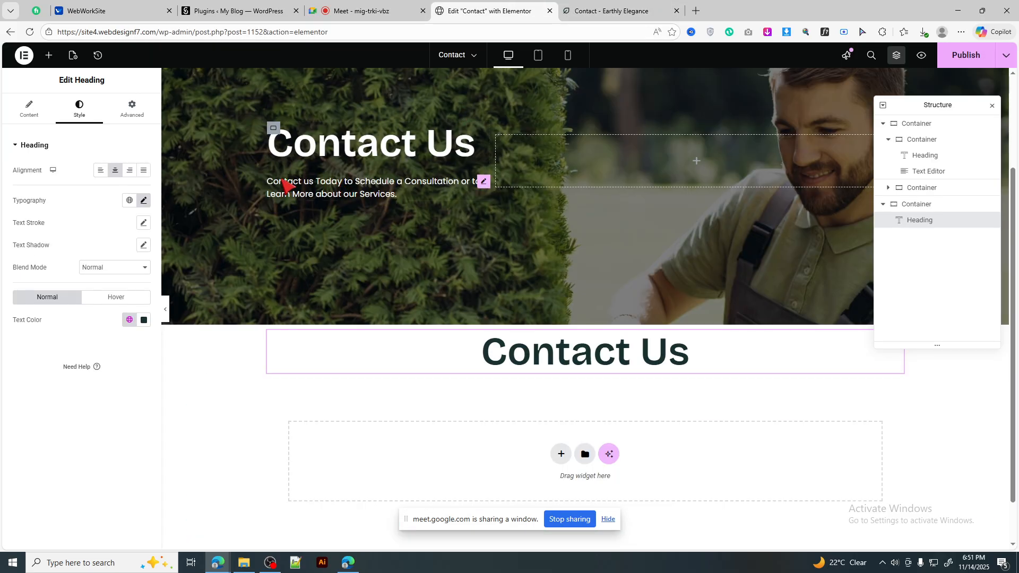
right_click(308, 192)
click(343, 224)
drag(343, 204, 569, 393)
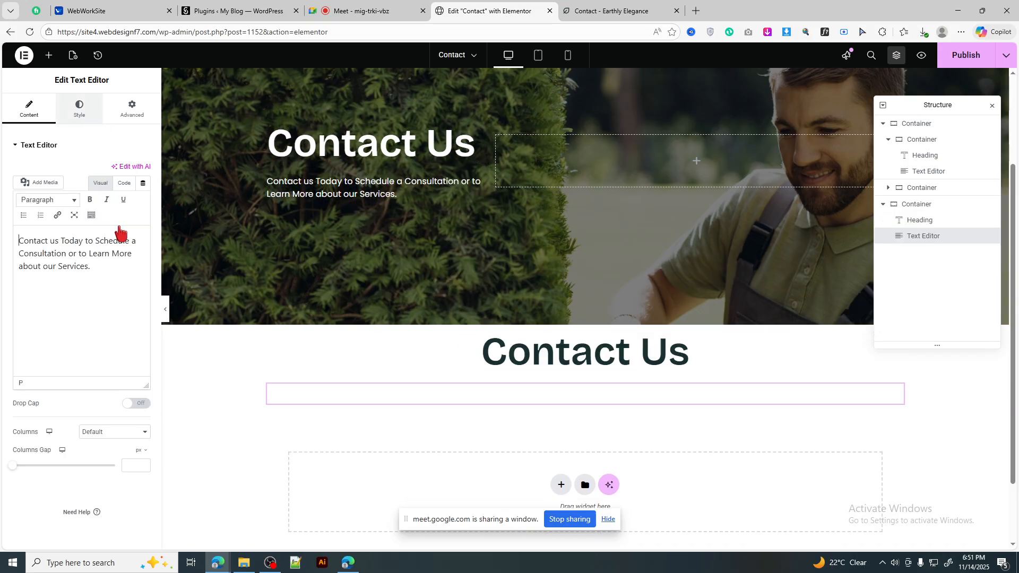
Step: Make the copied paragraph black with a custom 32% width
click(79, 109)
click(144, 309)
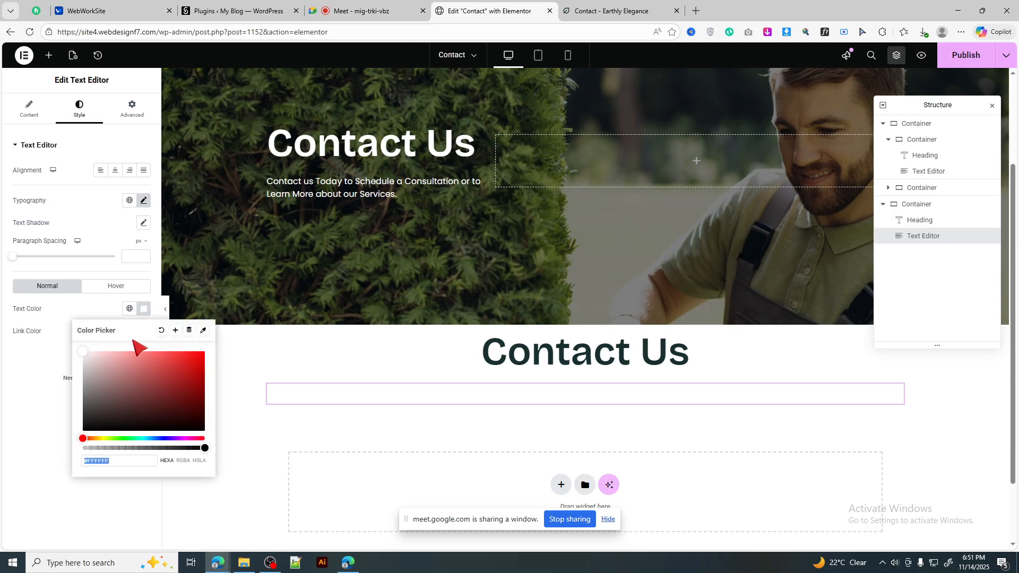
drag(176, 418, 215, 441)
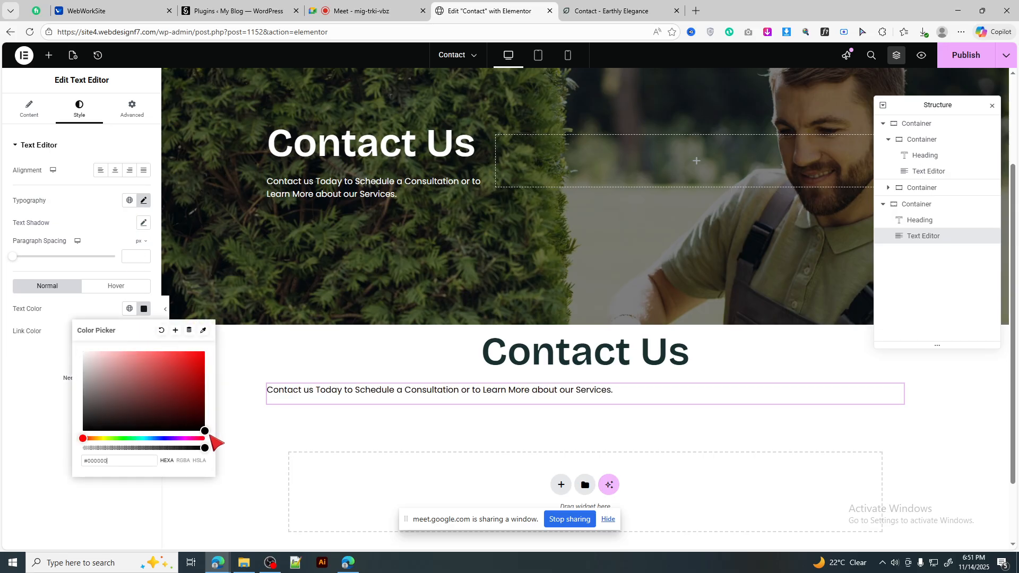
click(144, 308)
click(131, 109)
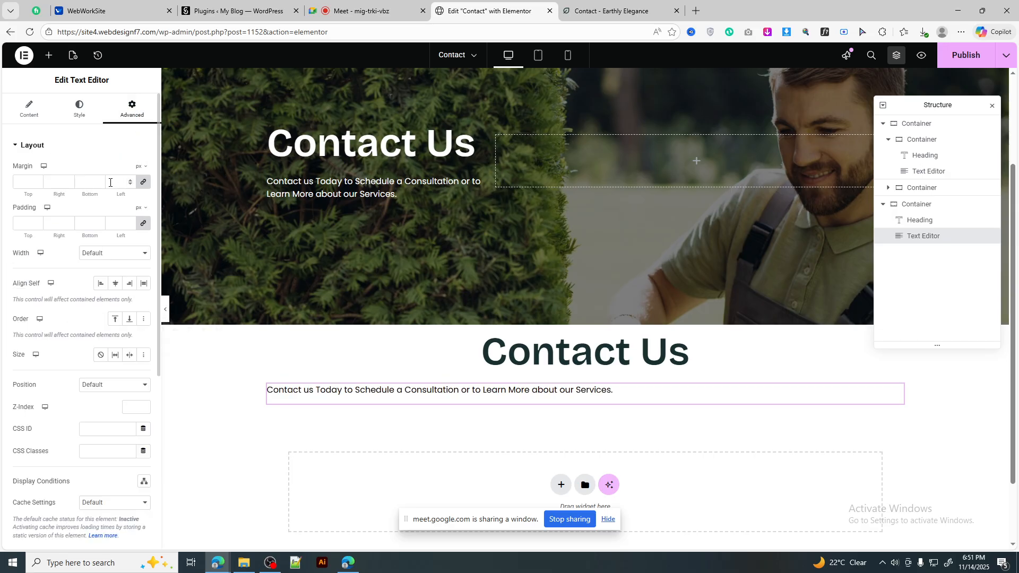
click(125, 253)
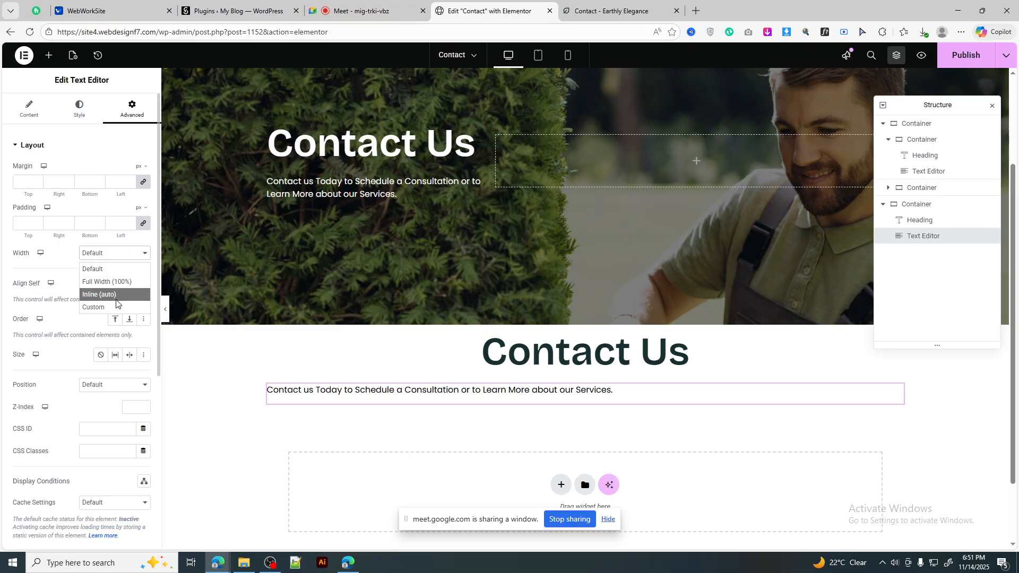
click(94, 306)
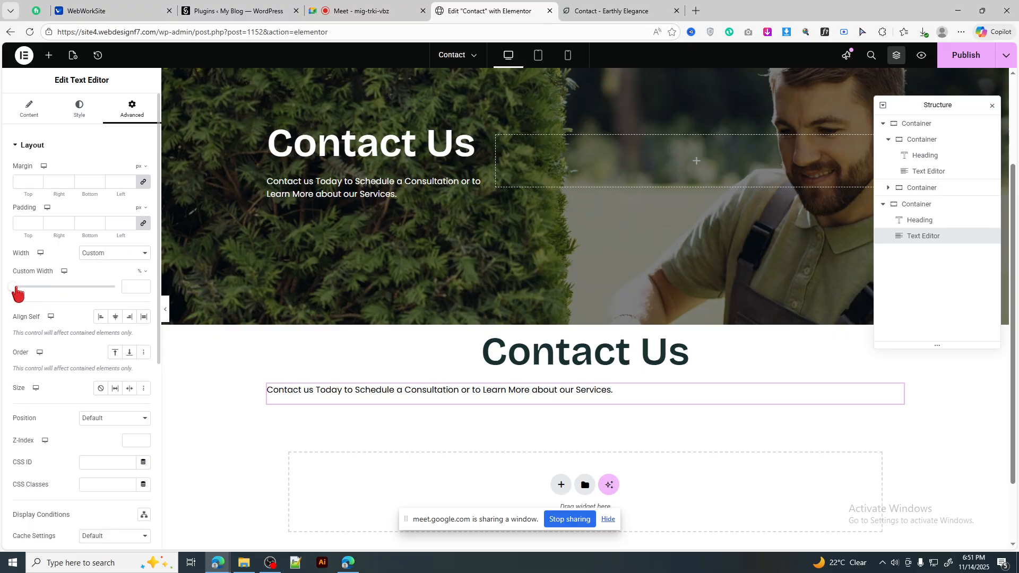
drag(16, 289, 49, 292)
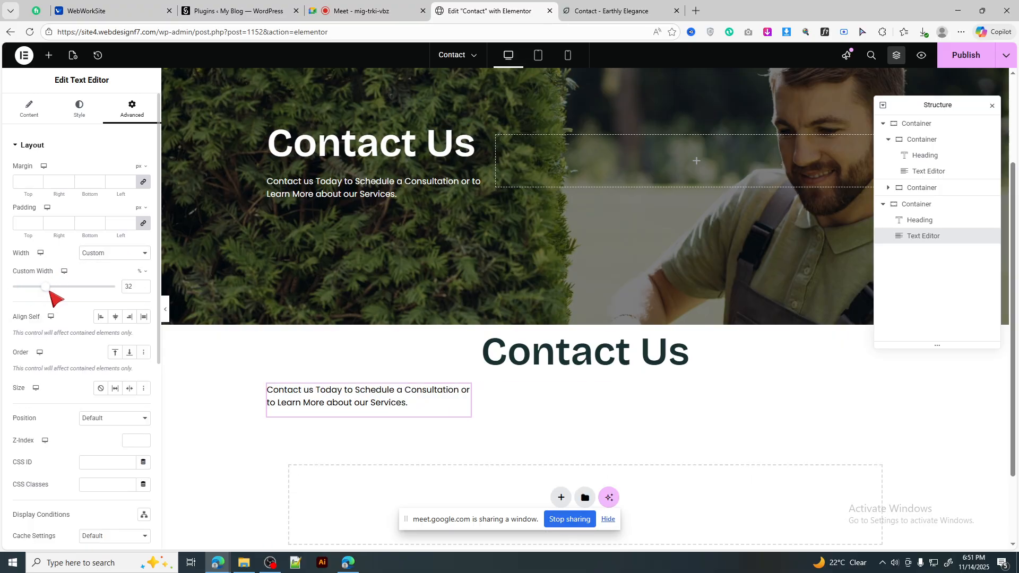
Step: Centre the paragraph text and set the container's Align Items to center
click(568, 10)
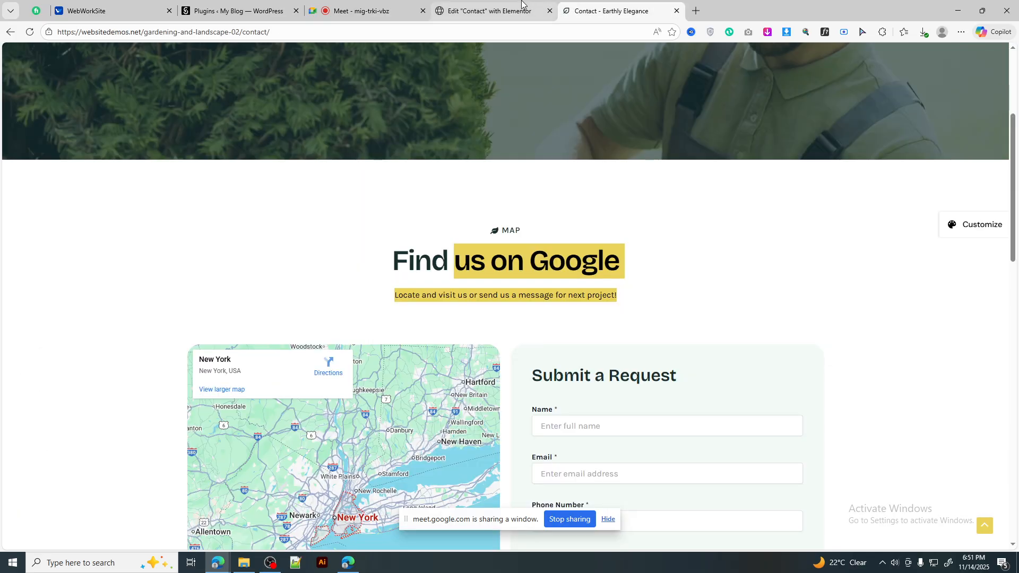
click(522, 6)
click(81, 107)
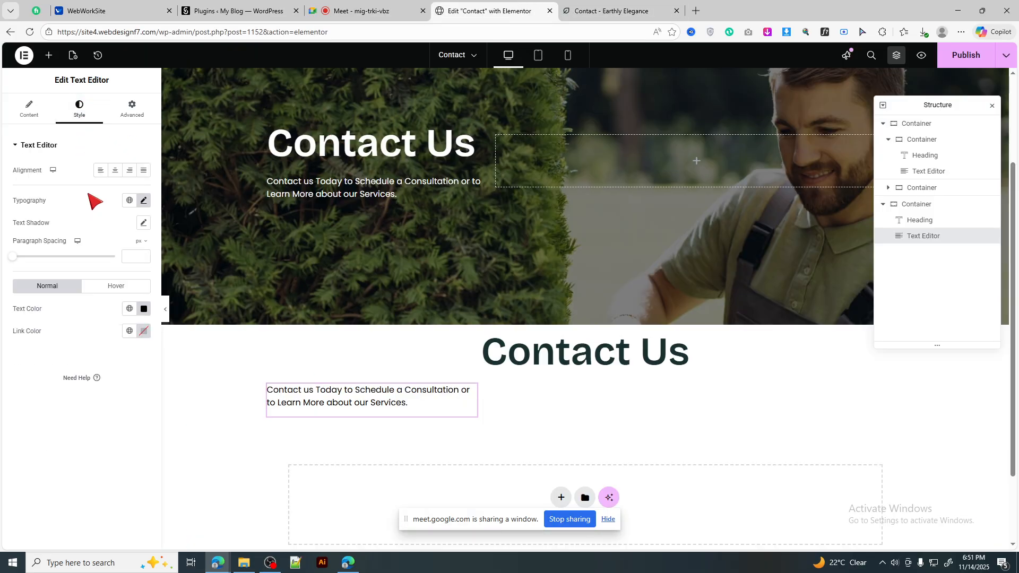
click(115, 170)
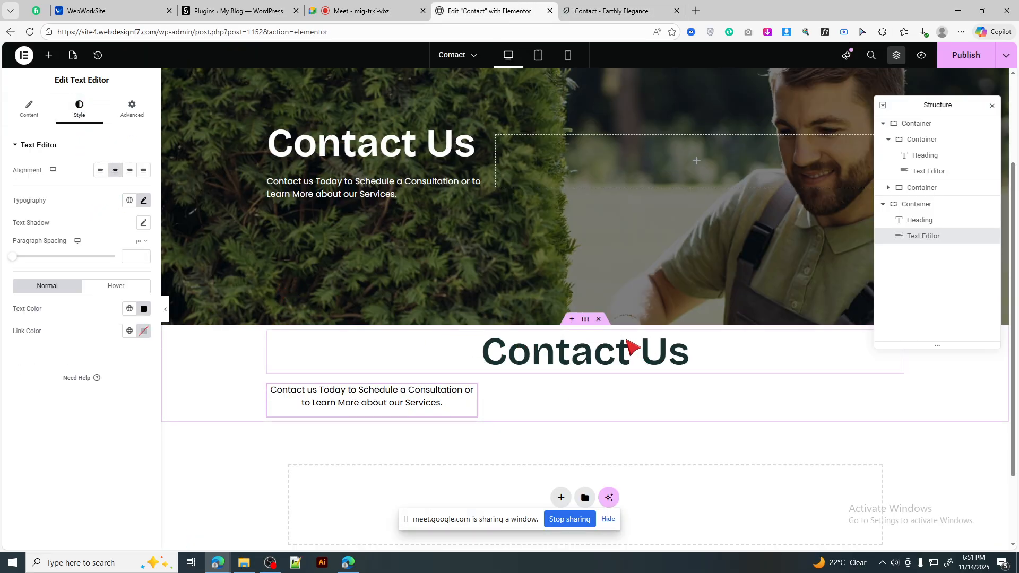
click(162, 229)
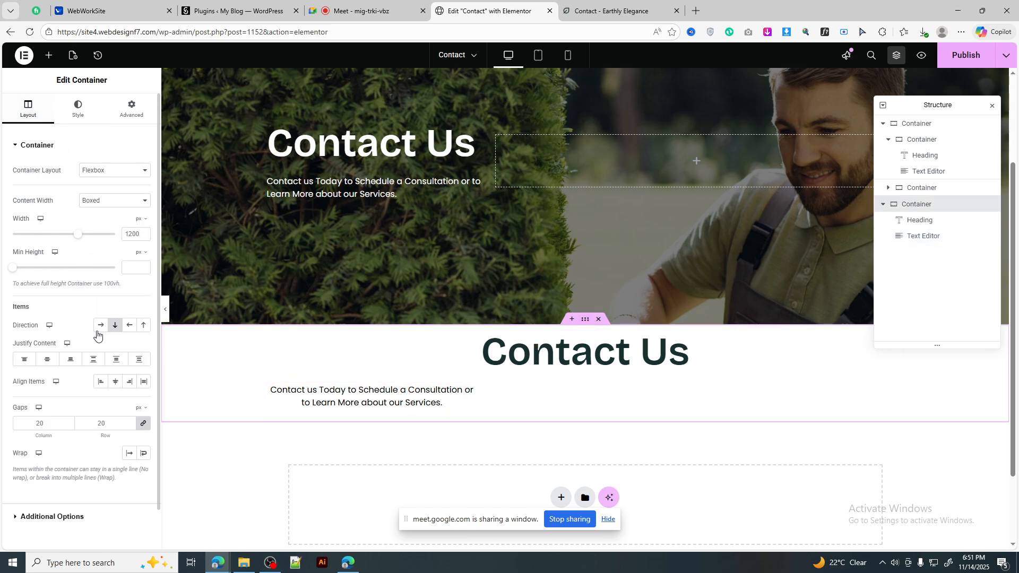
click(116, 382)
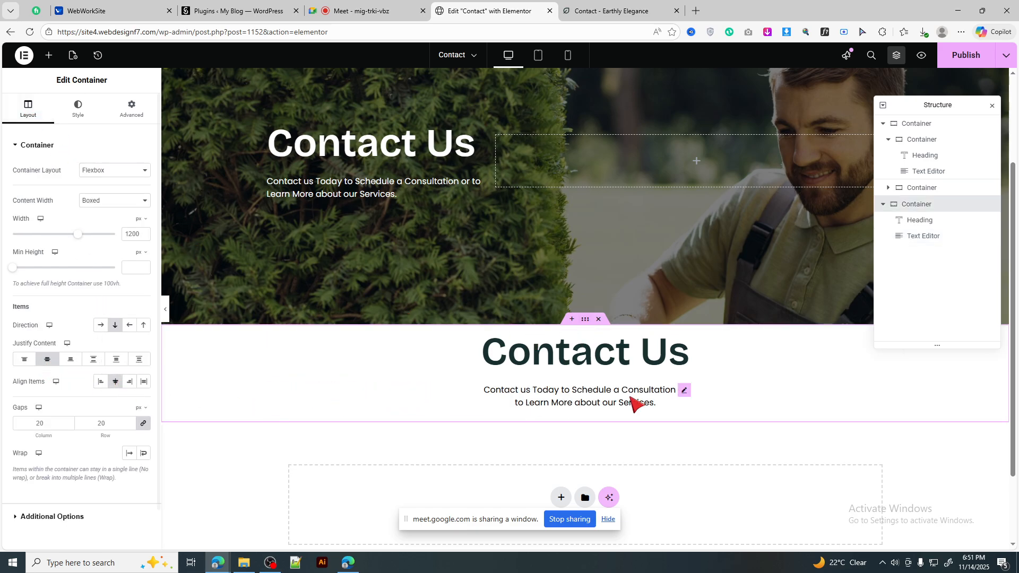
scroll(635, 361, down, 2)
click(48, 55)
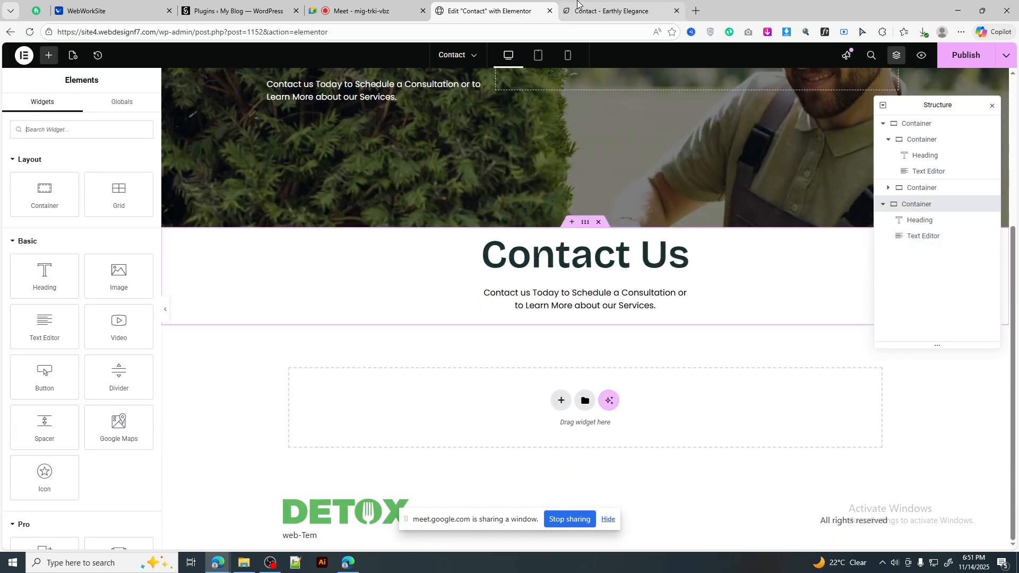
click(610, 10)
scroll(775, 368, down, 1)
scroll(775, 368, down, 1)
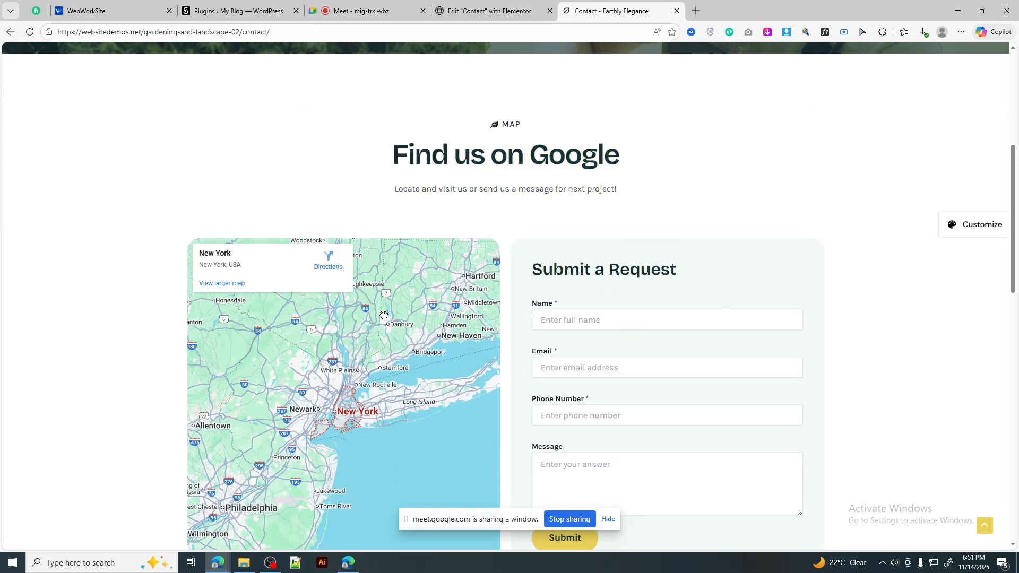
scroll(581, 357, down, 3)
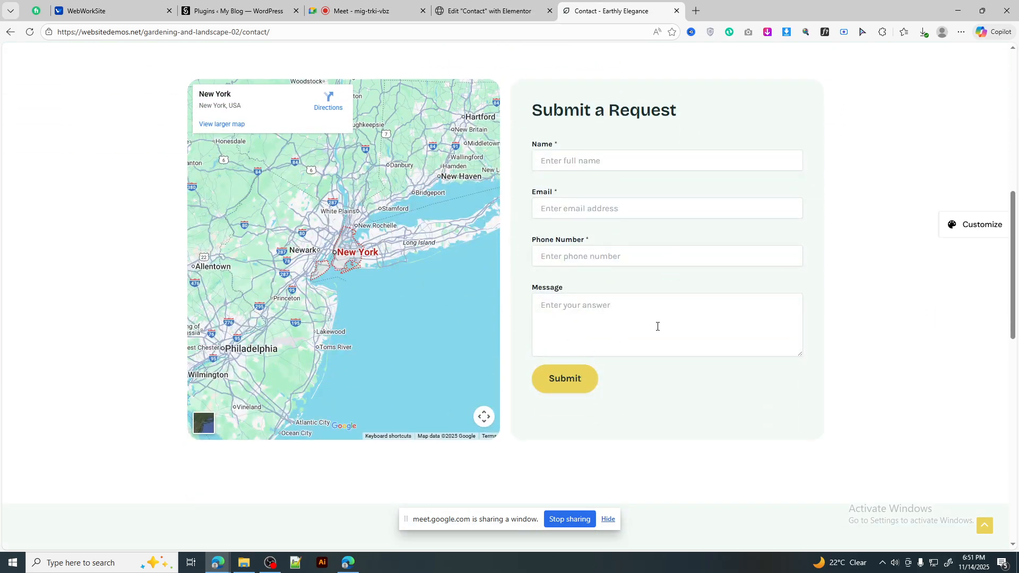
scroll(658, 327, up, 3)
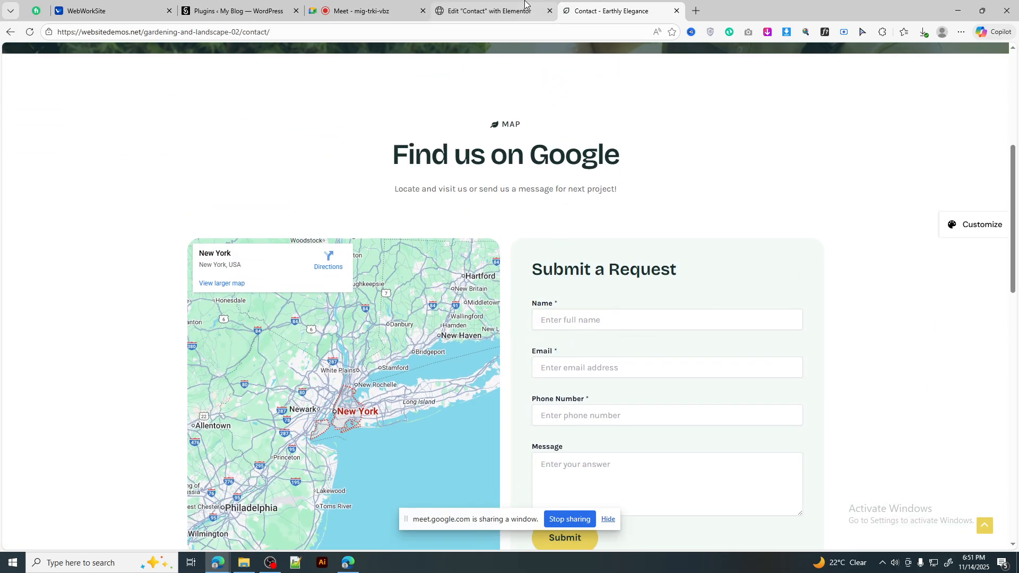
click(488, 10)
click(582, 6)
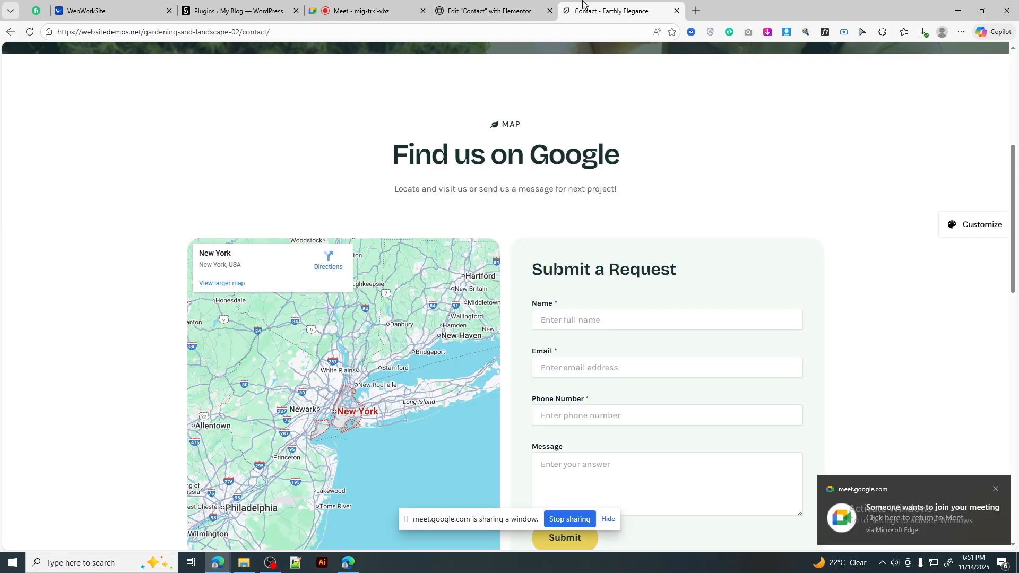
click(383, 6)
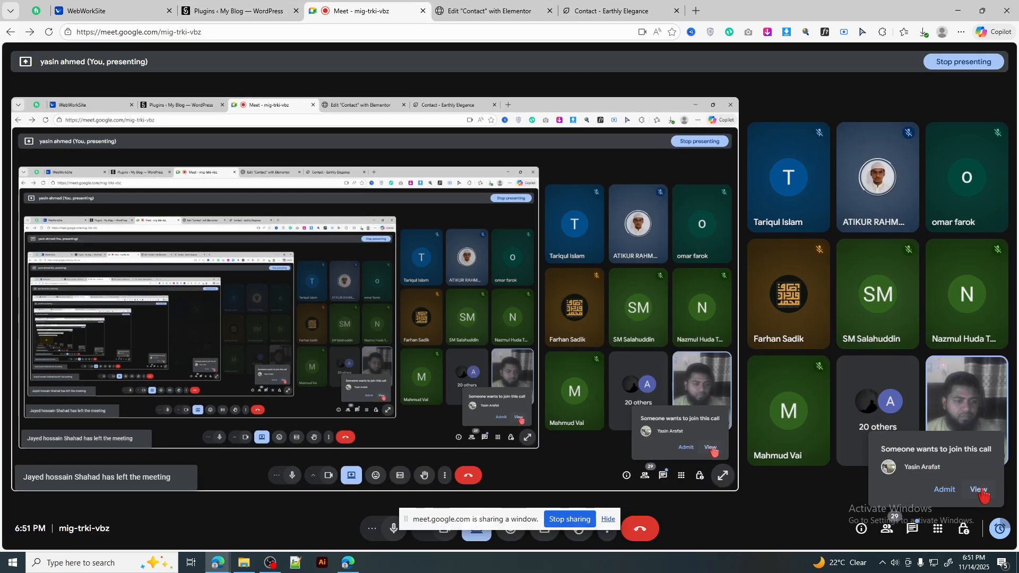
click(978, 491)
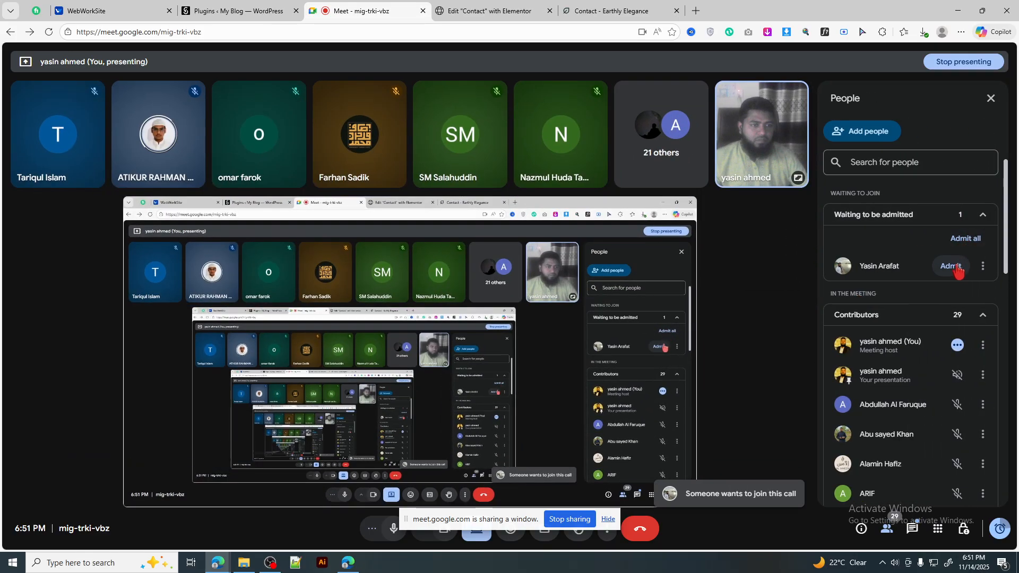
click(952, 267)
click(488, 11)
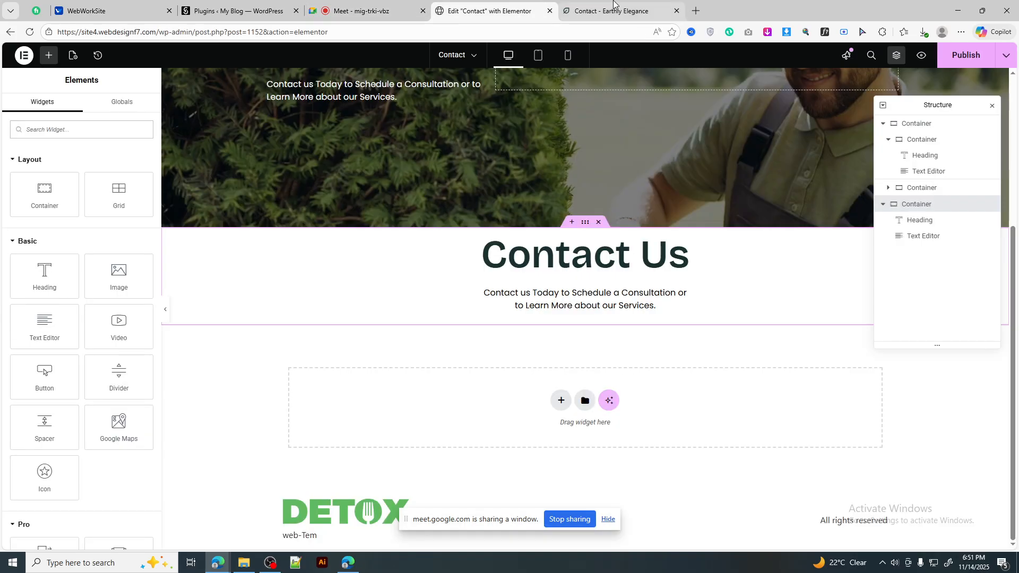
click(612, 11)
scroll(622, 313, down, 3)
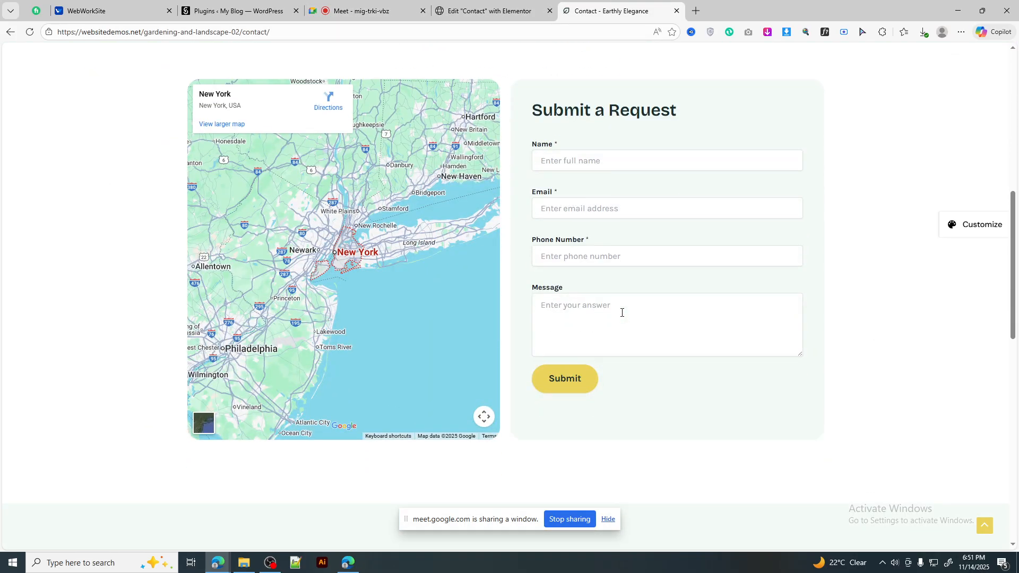
scroll(622, 313, up, 1)
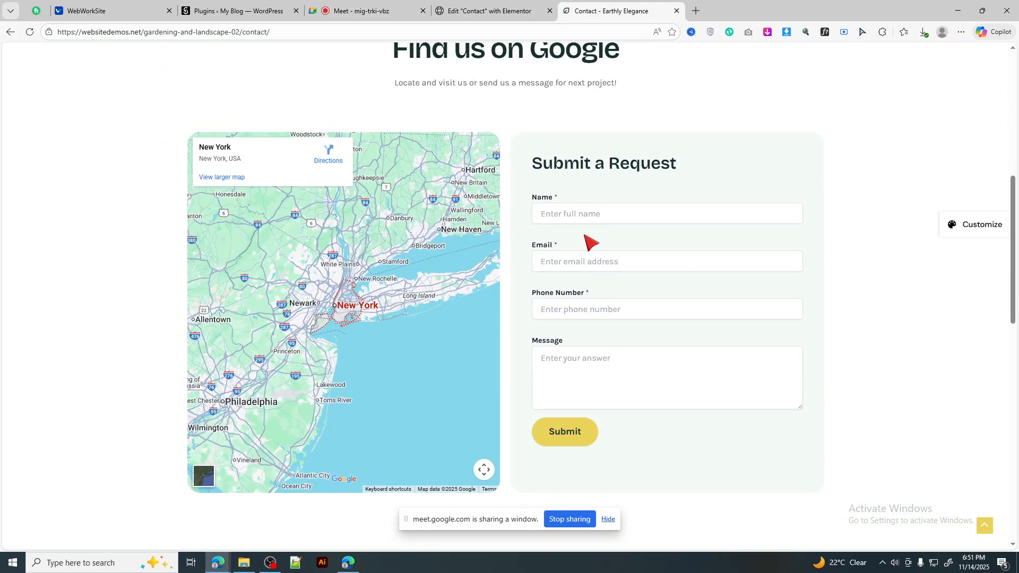
click(462, 10)
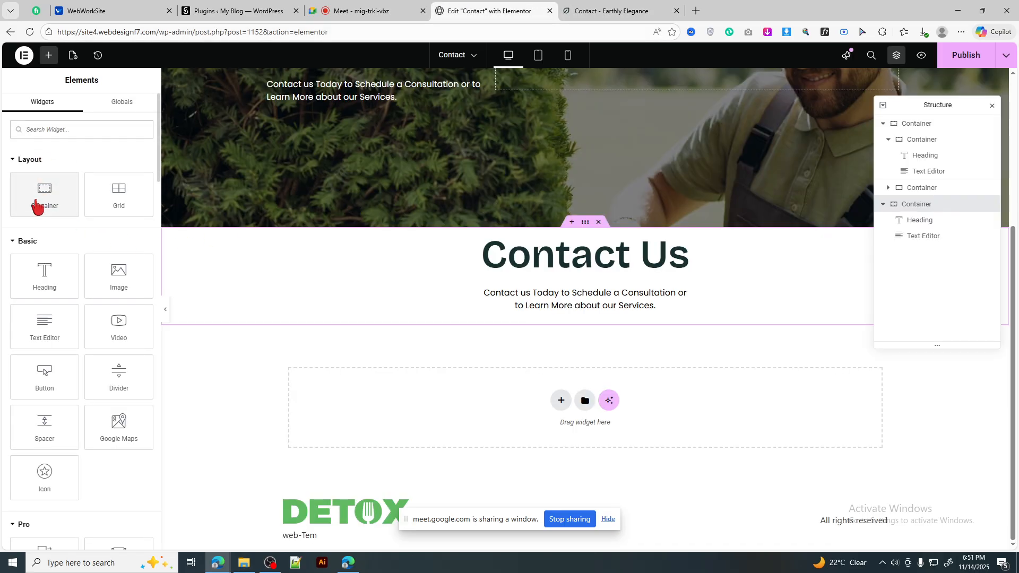
Step: Drop an empty container below the centred paragraph and capture the reference map-and-form area
drag(41, 205, 608, 298)
click(49, 58)
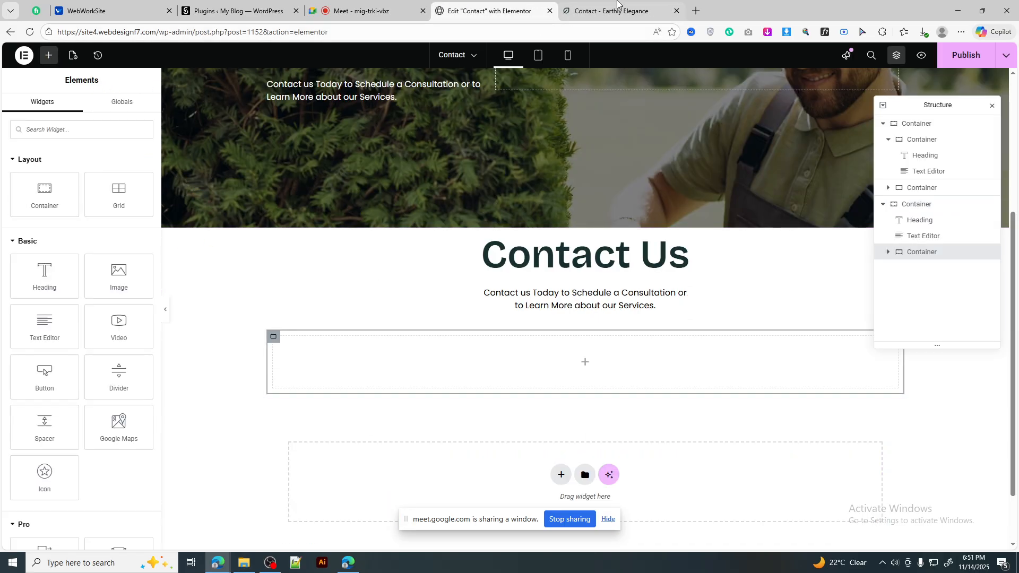
click(618, 9)
key(ctrl+shift+s)
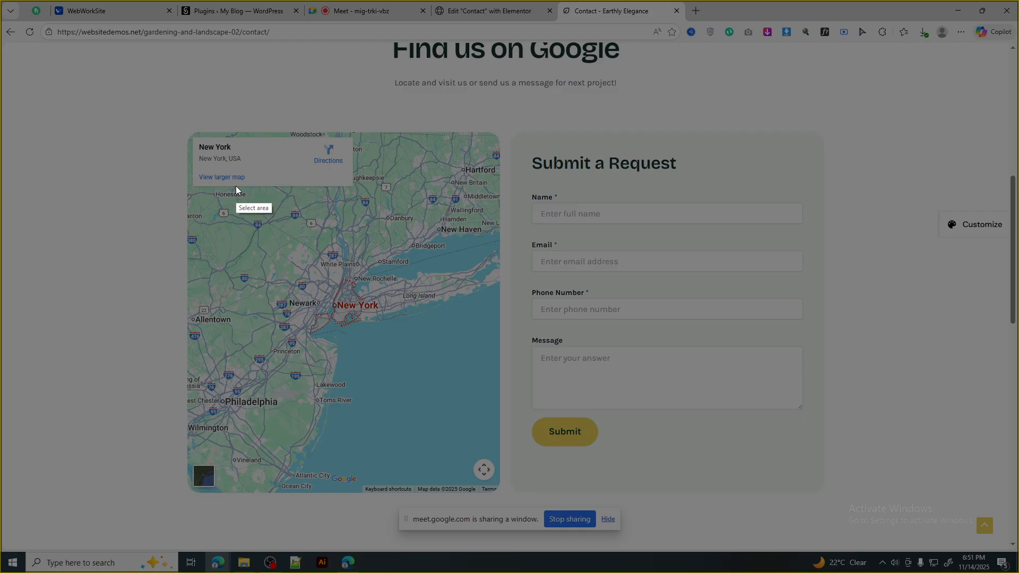
drag(186, 180, 827, 356)
click(821, 366)
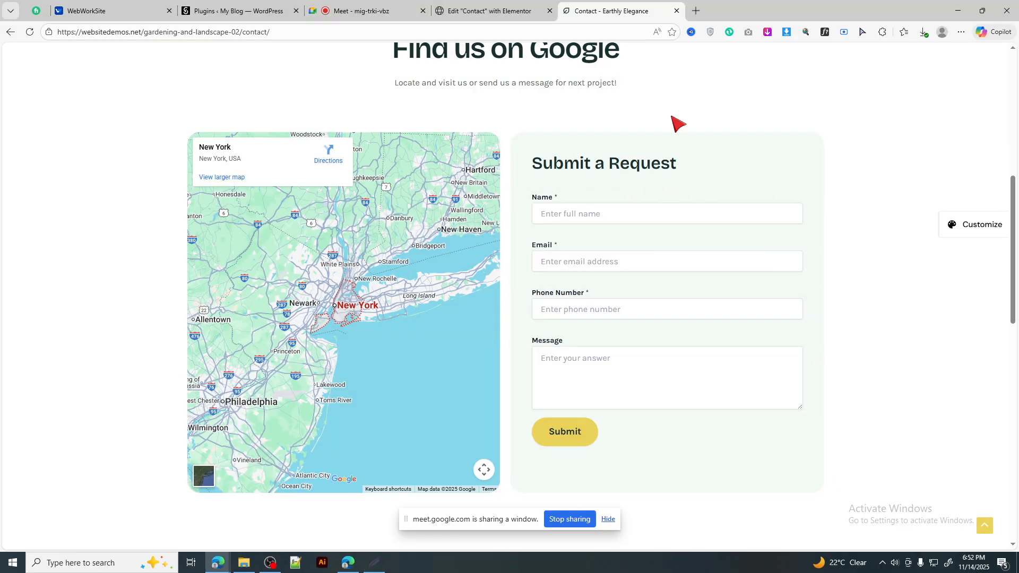
click(524, 13)
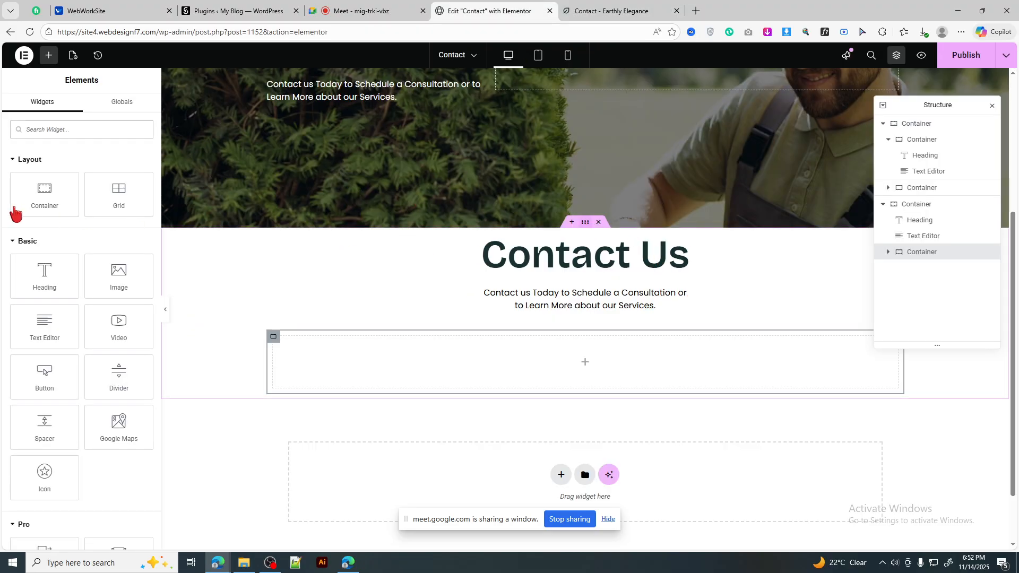
Step: Add a Google Maps widget and a Form widget into the empty container
scroll(371, 311, down, 2)
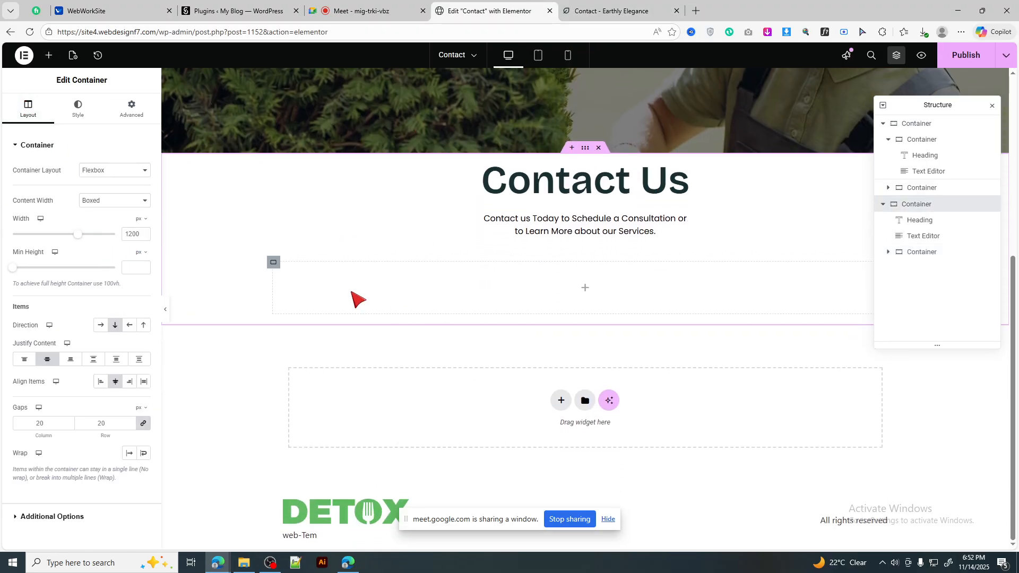
click(48, 55)
scroll(64, 257, down, 3)
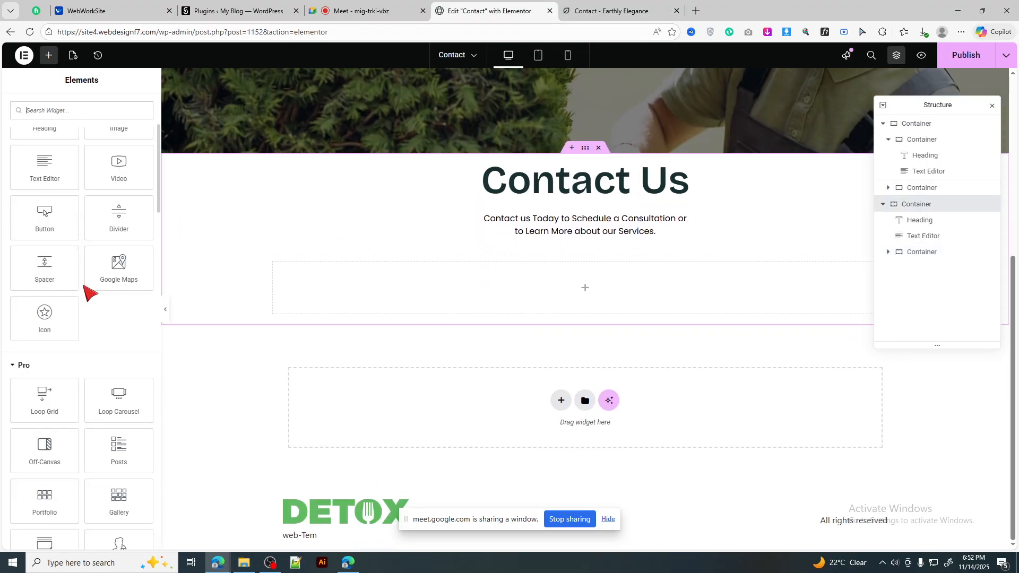
drag(116, 271, 512, 298)
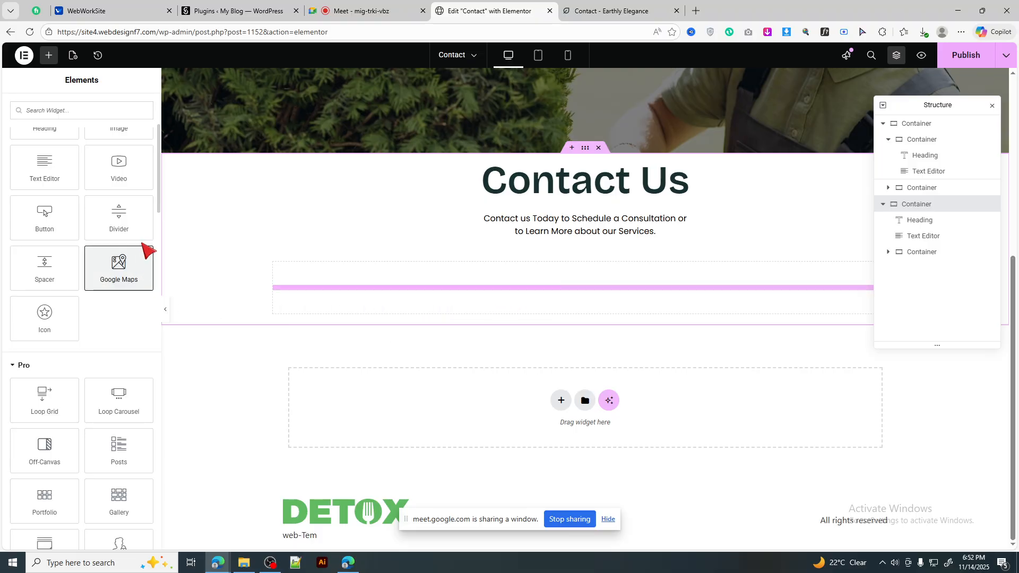
click(48, 55)
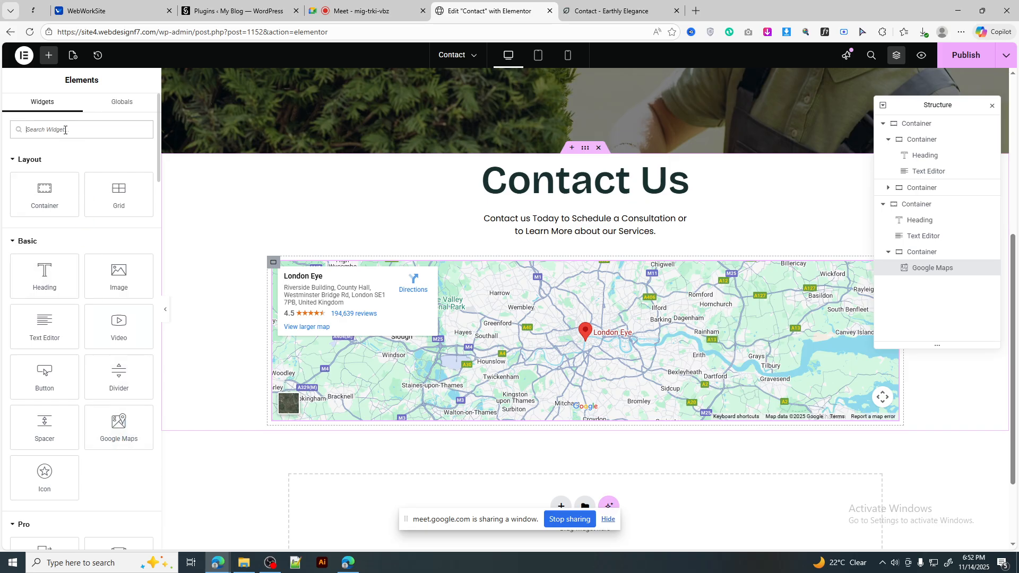
scroll(95, 327, down, 3)
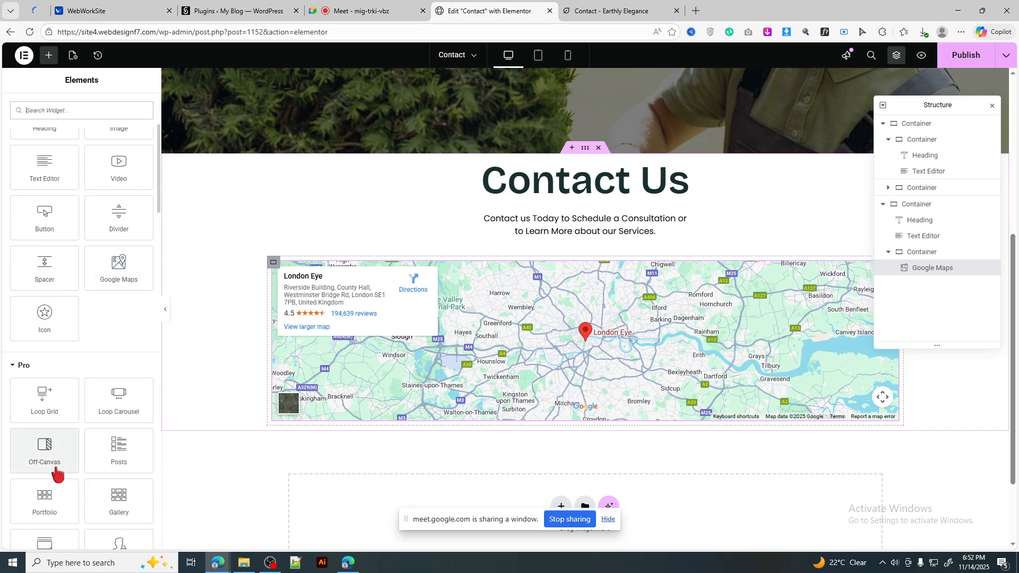
scroll(75, 471, down, 1)
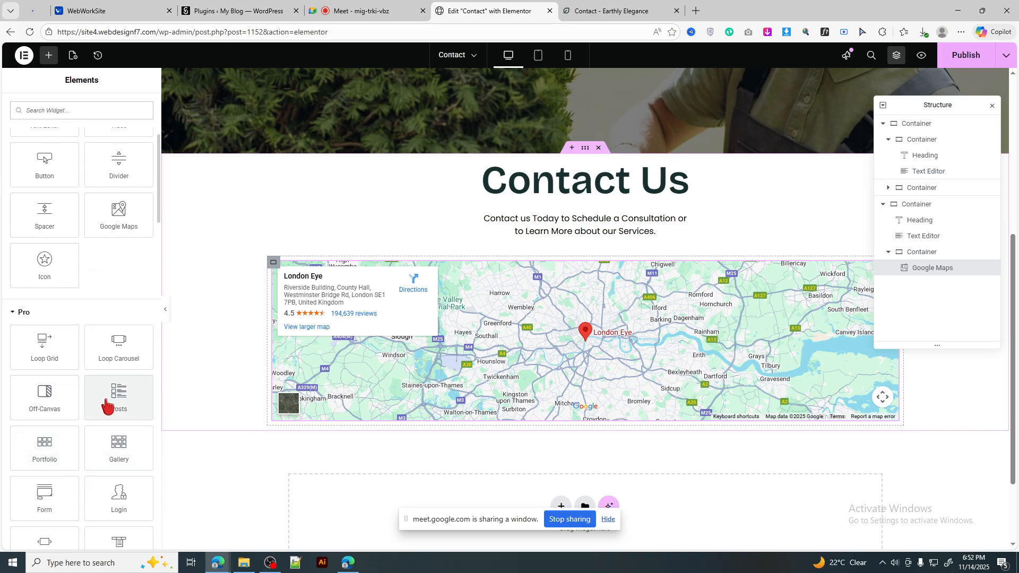
scroll(108, 406, down, 1)
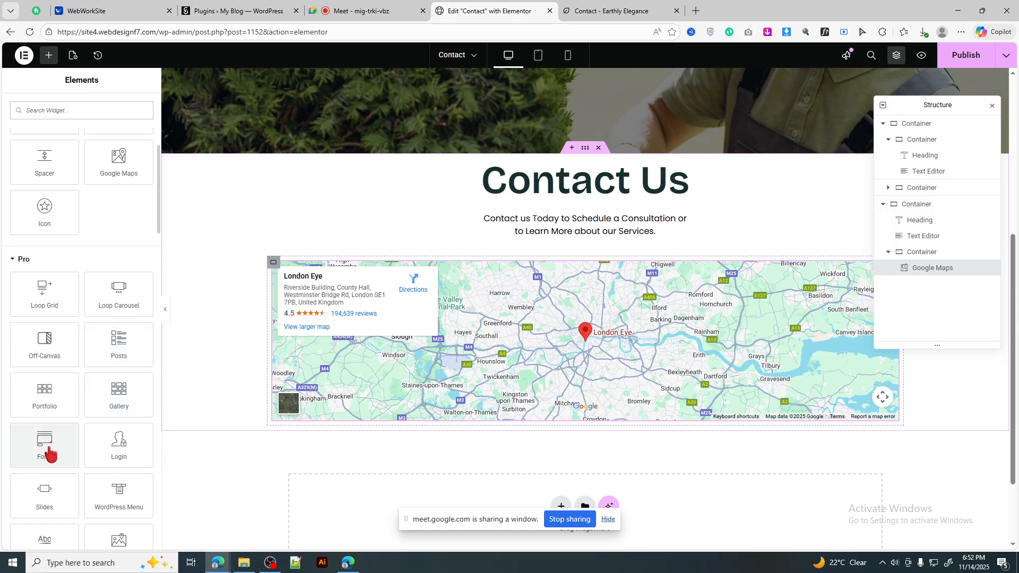
drag(50, 454, 578, 396)
Step: Set the container's Direction to Row so map and form sit side by side
scroll(275, 159, down, 2)
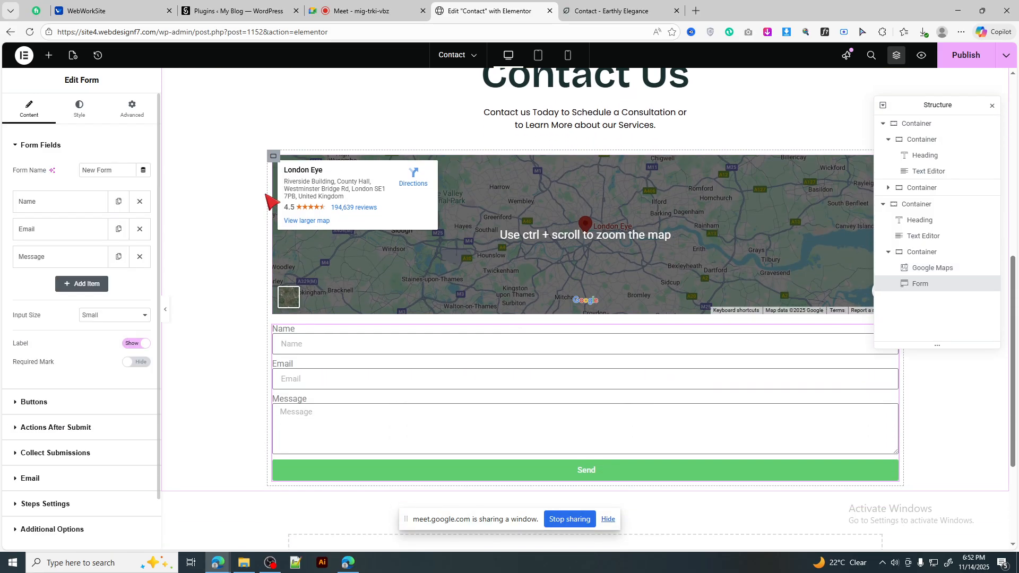
click(274, 158)
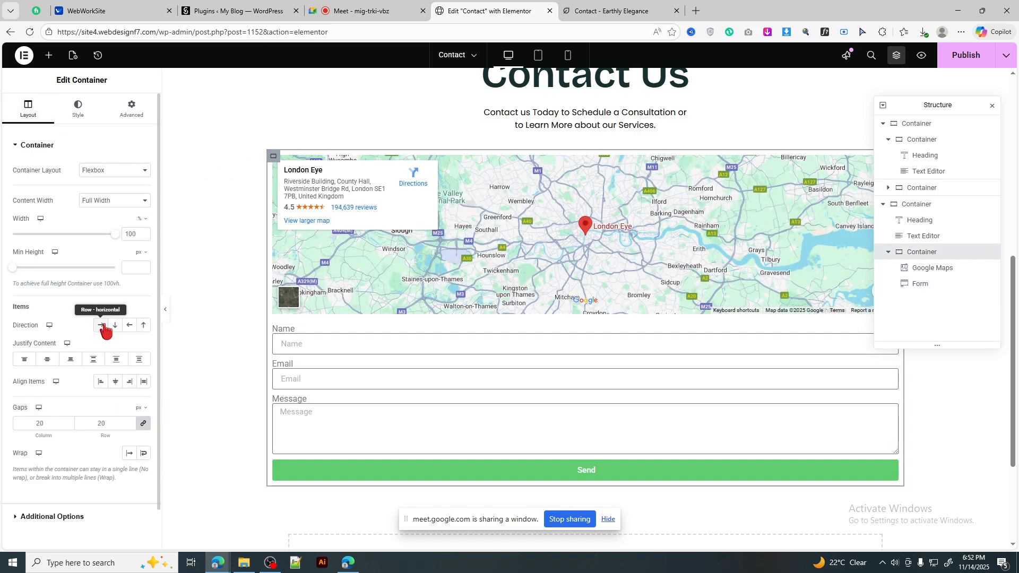
click(101, 325)
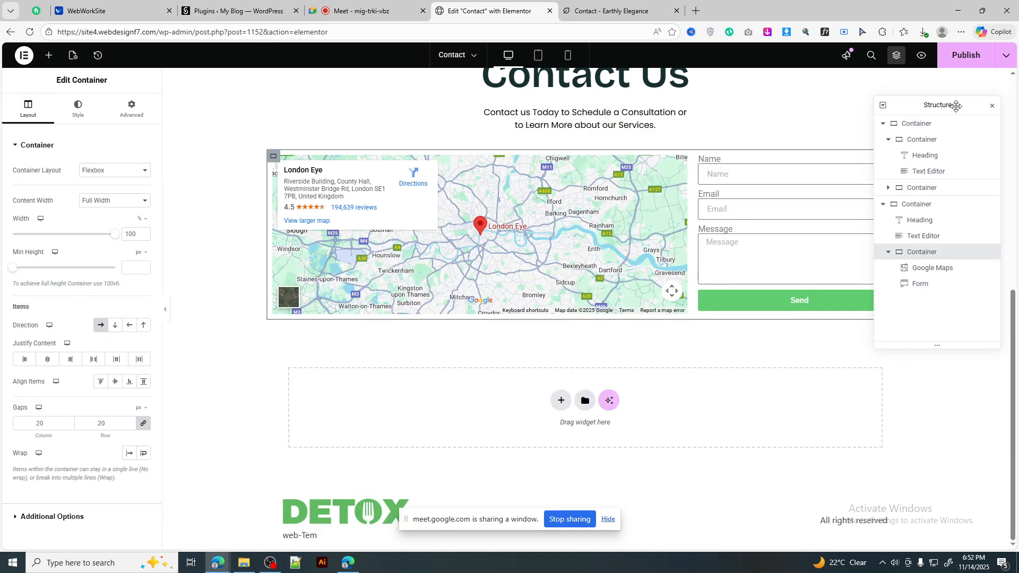
drag(956, 105, 874, 358)
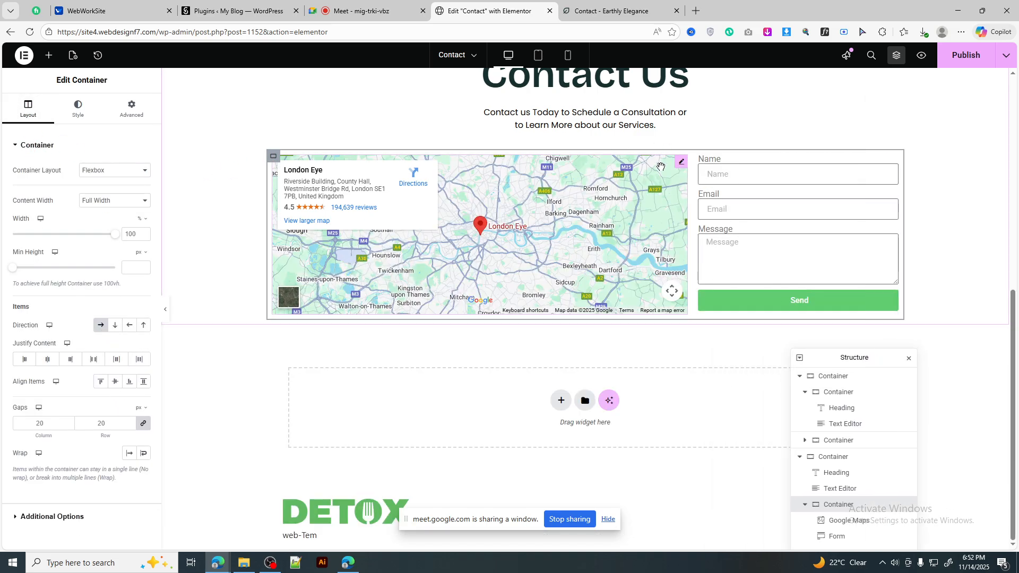
click(682, 162)
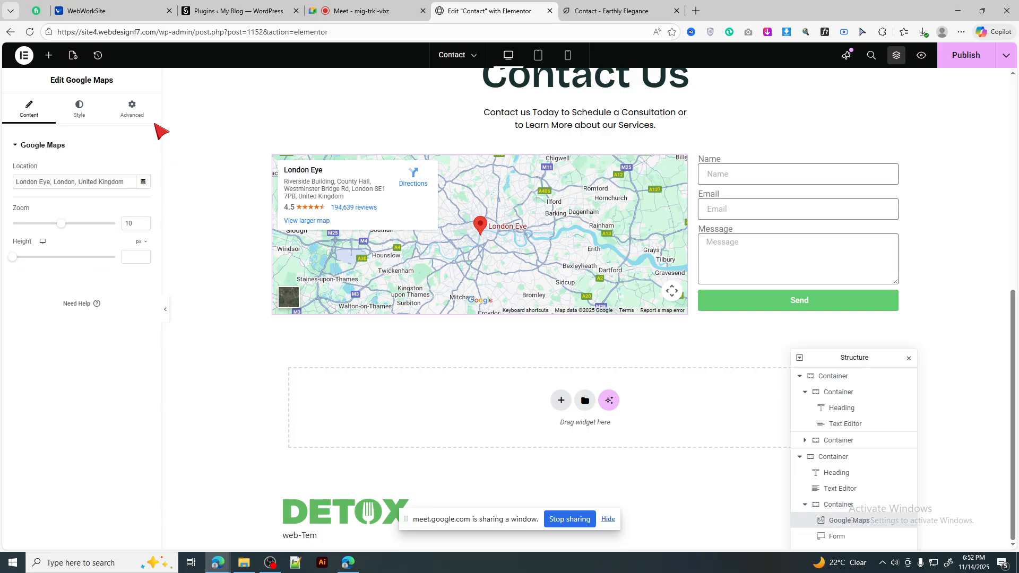
Step: Give the map a custom width of 50%
click(132, 109)
click(121, 254)
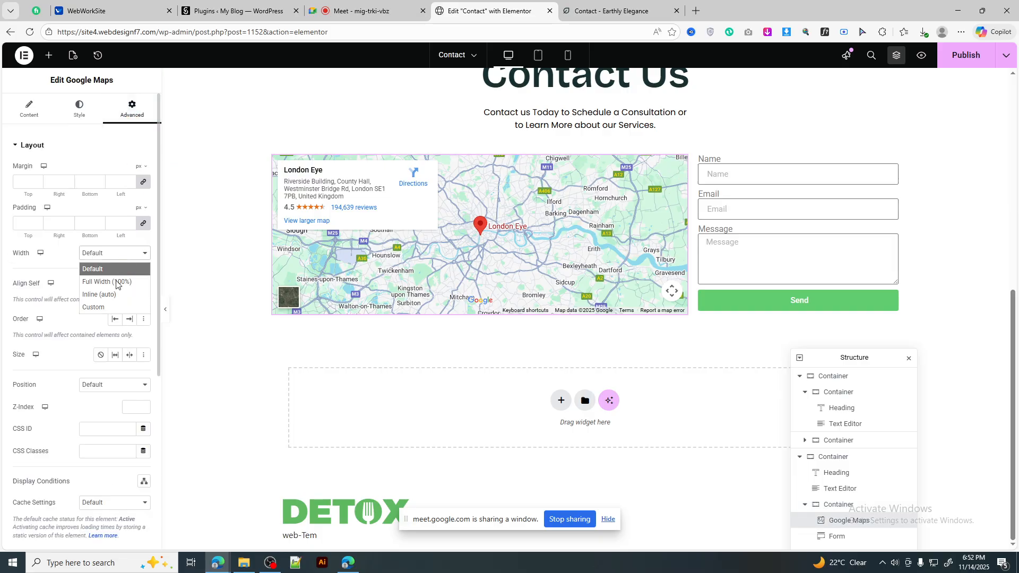
click(110, 308)
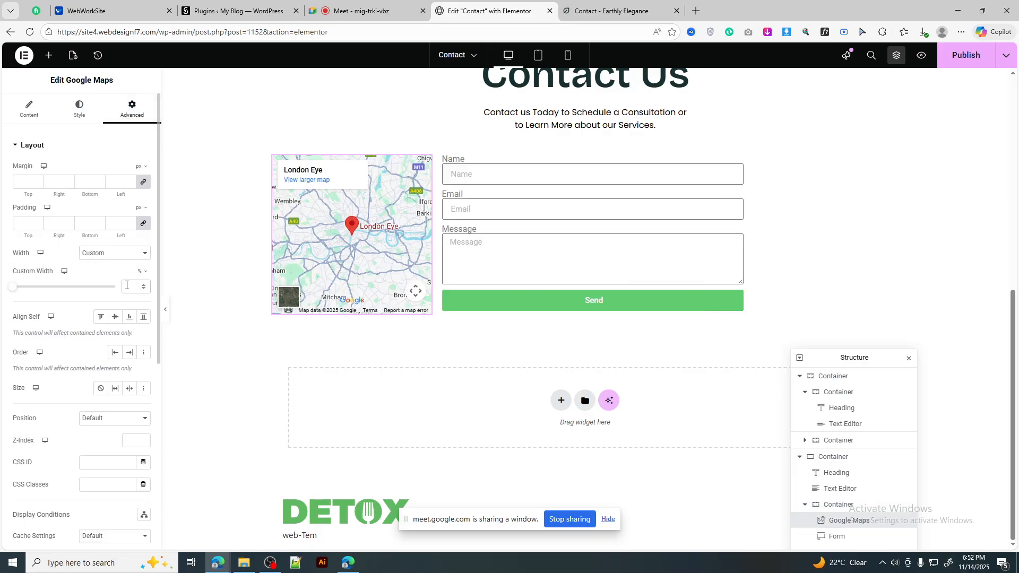
click(127, 285)
text(50)
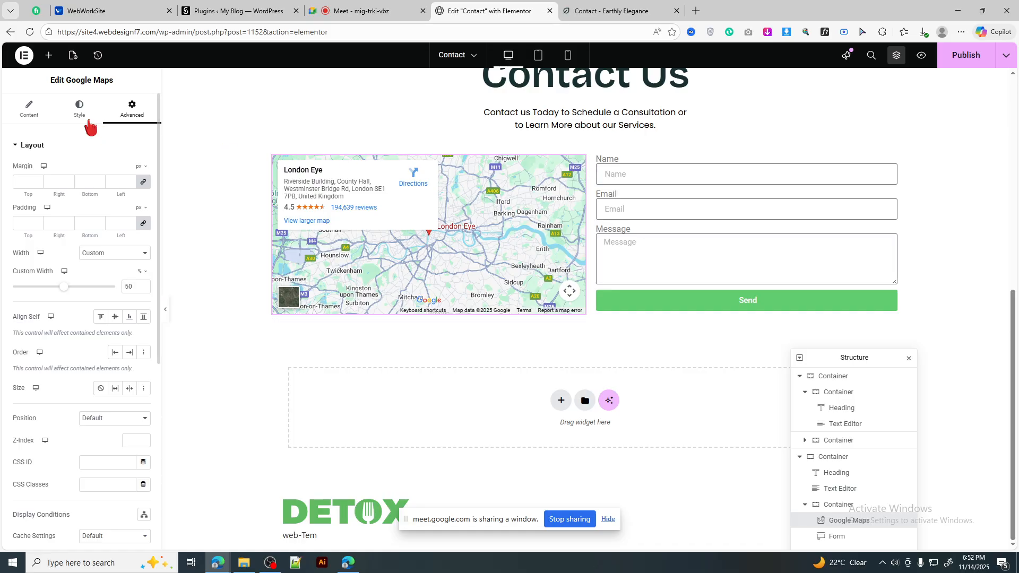
Step: Set the map height to 650 px and bring up its border settings
click(29, 110)
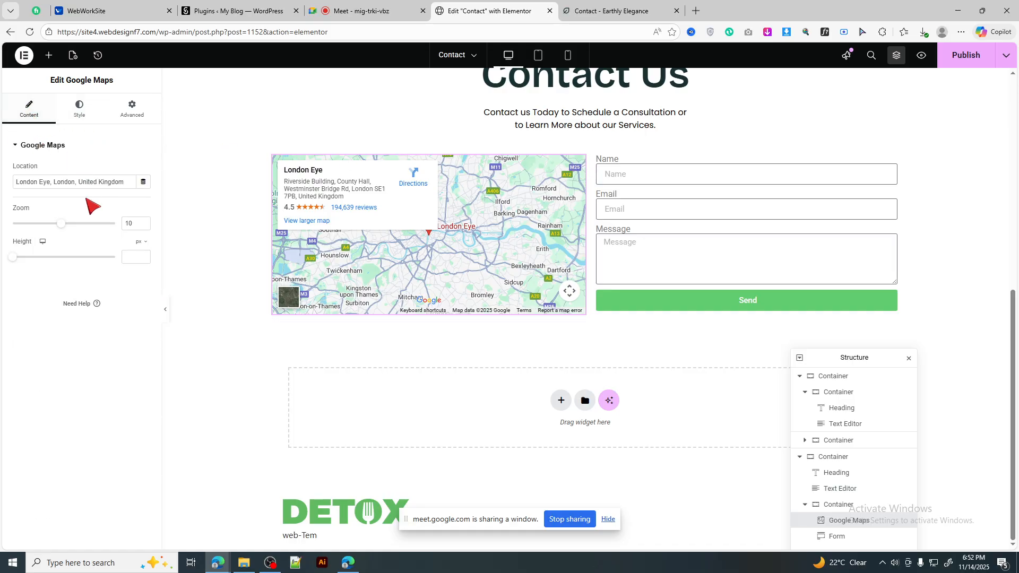
drag(12, 257, 57, 261)
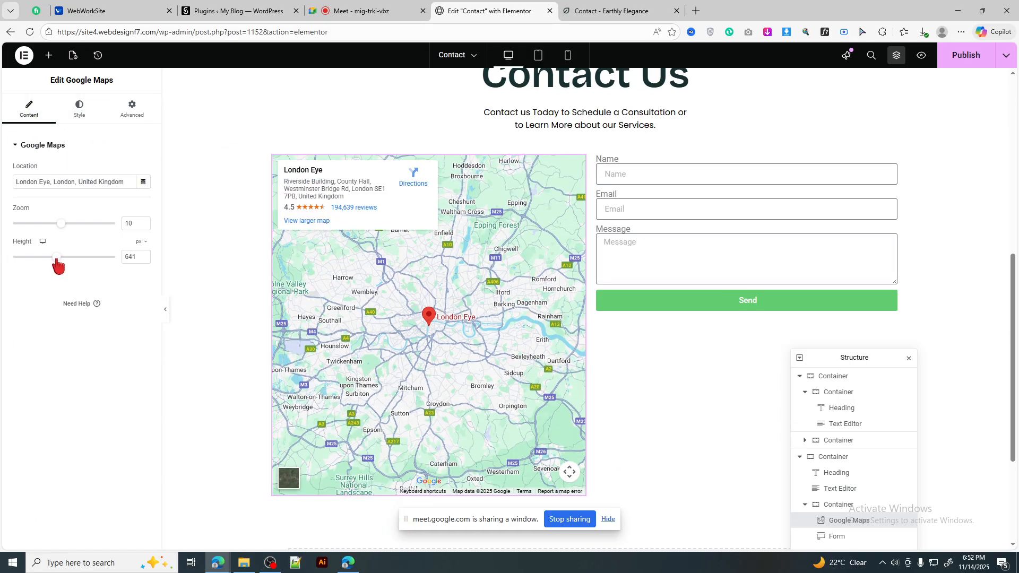
click(605, 11)
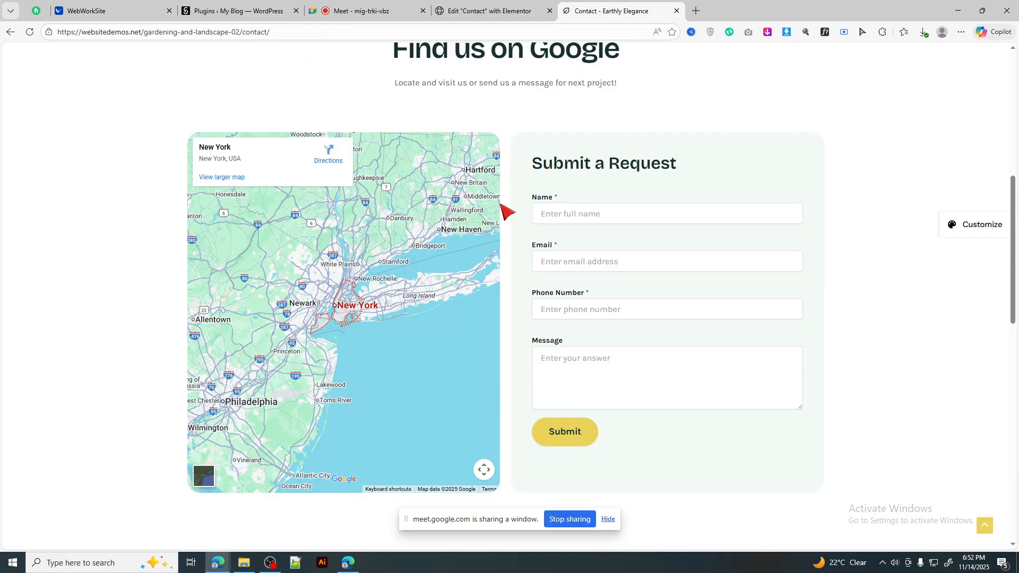
click(518, 9)
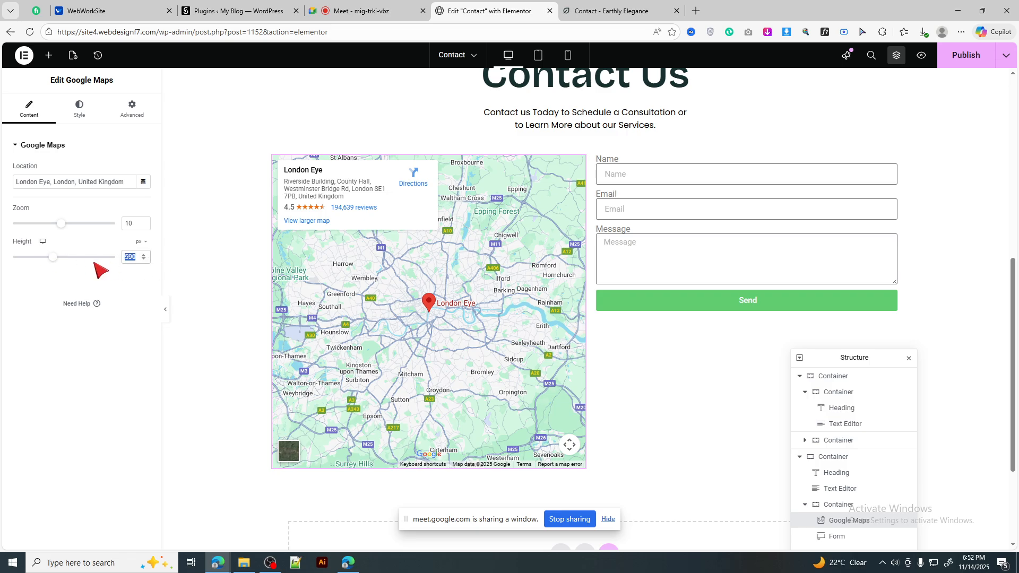
text(650)
click(139, 116)
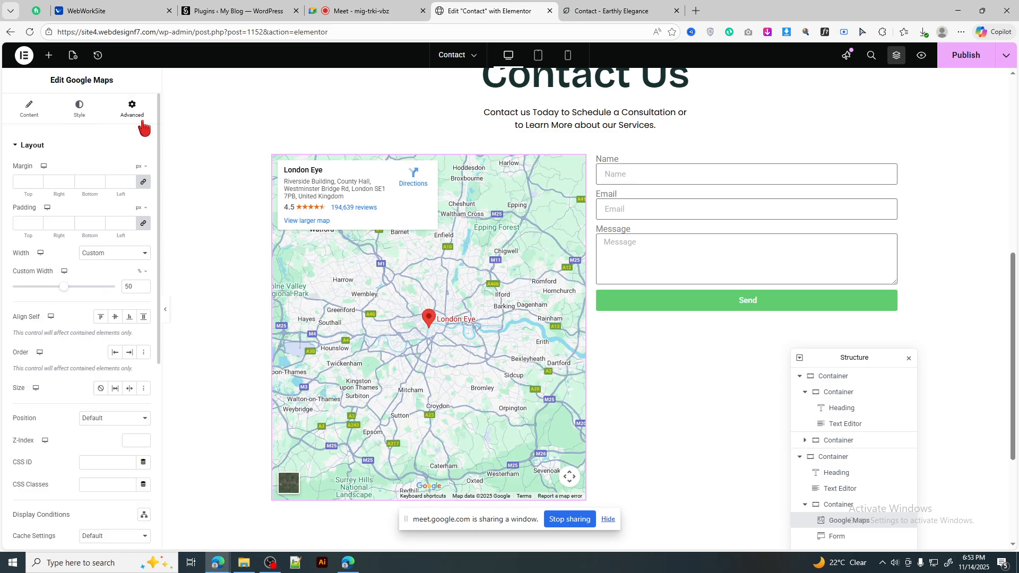
scroll(106, 390, down, 4)
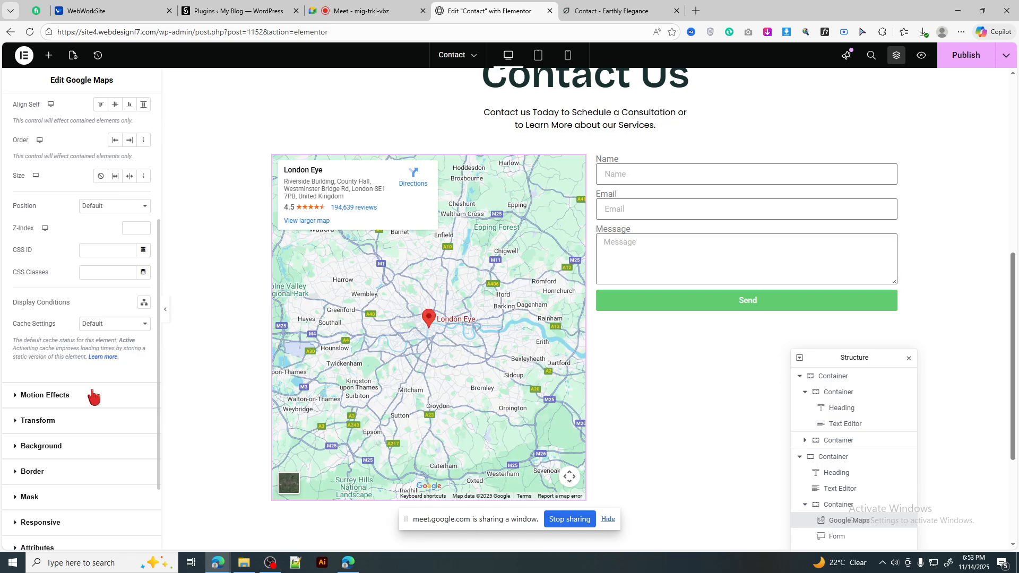
click(76, 473)
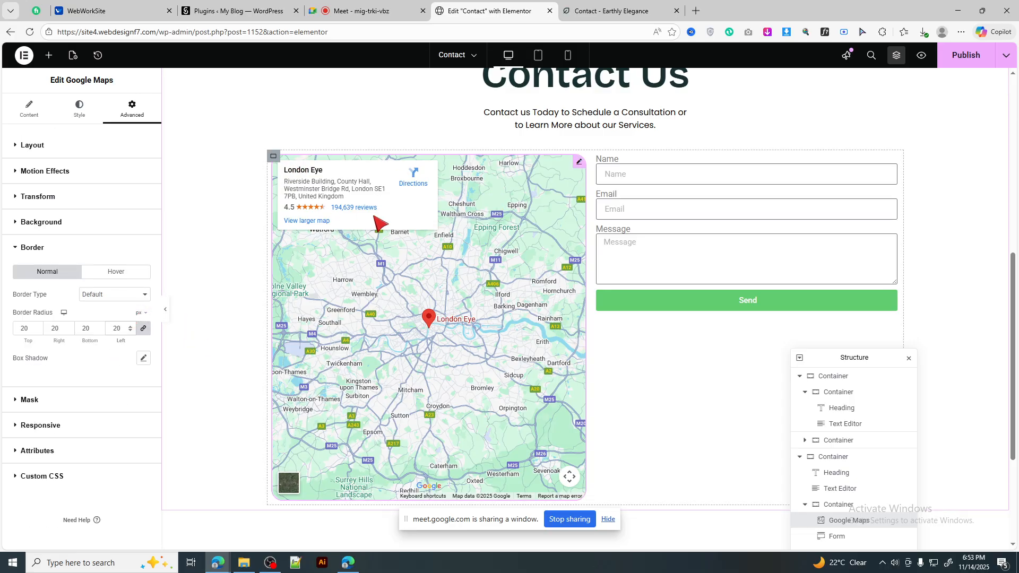
Step: Zero the map-and-form container's linked Padding, then highlight 'Submit a Request' on the reference page
click(274, 157)
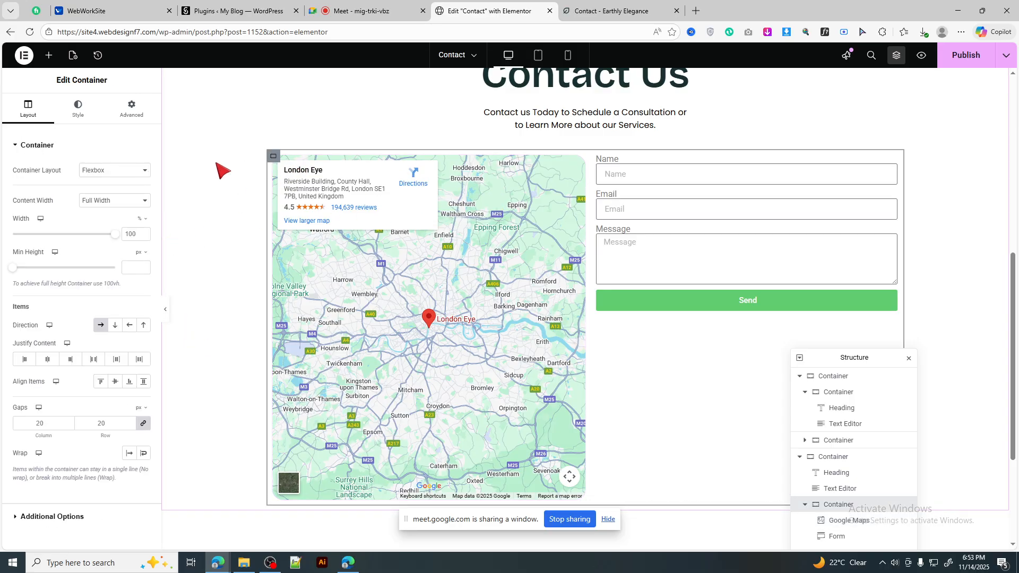
click(132, 109)
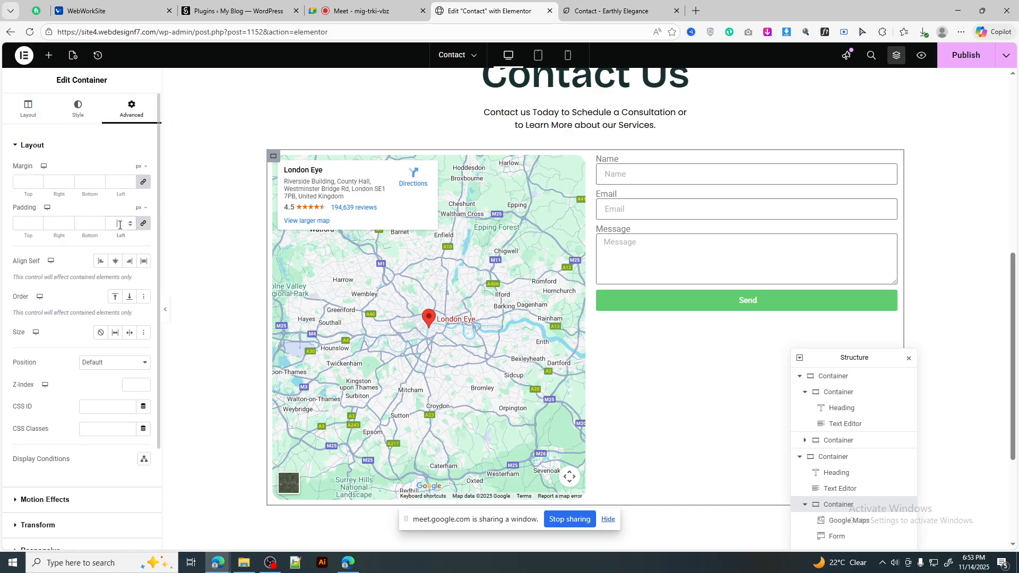
click(119, 225)
text(0)
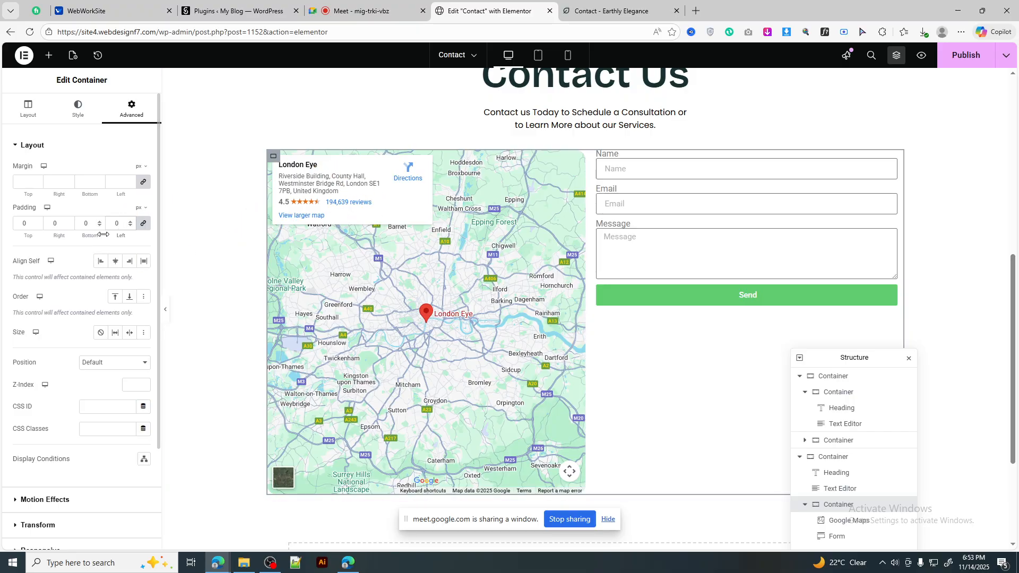
key(BackSpace)
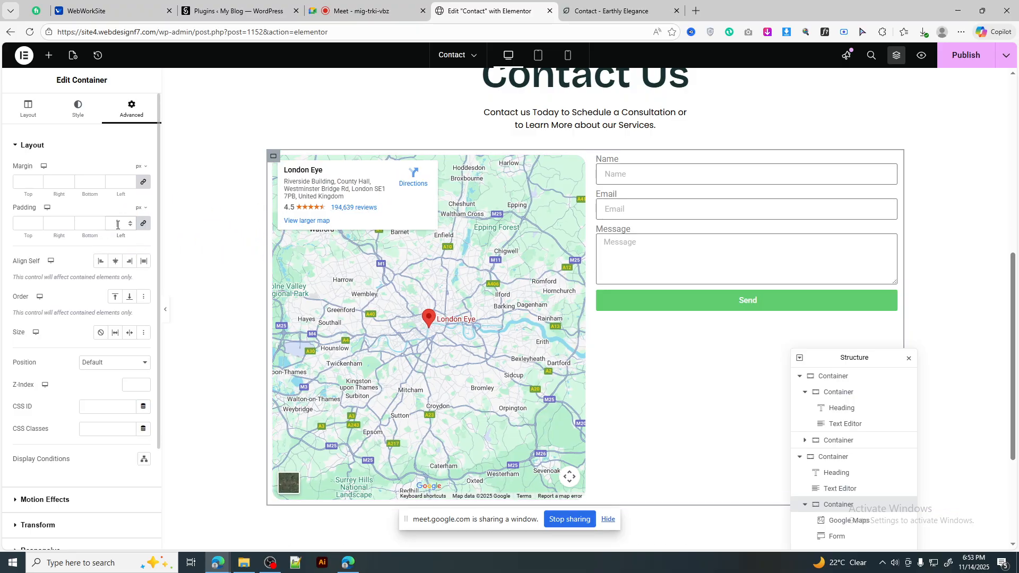
text(0)
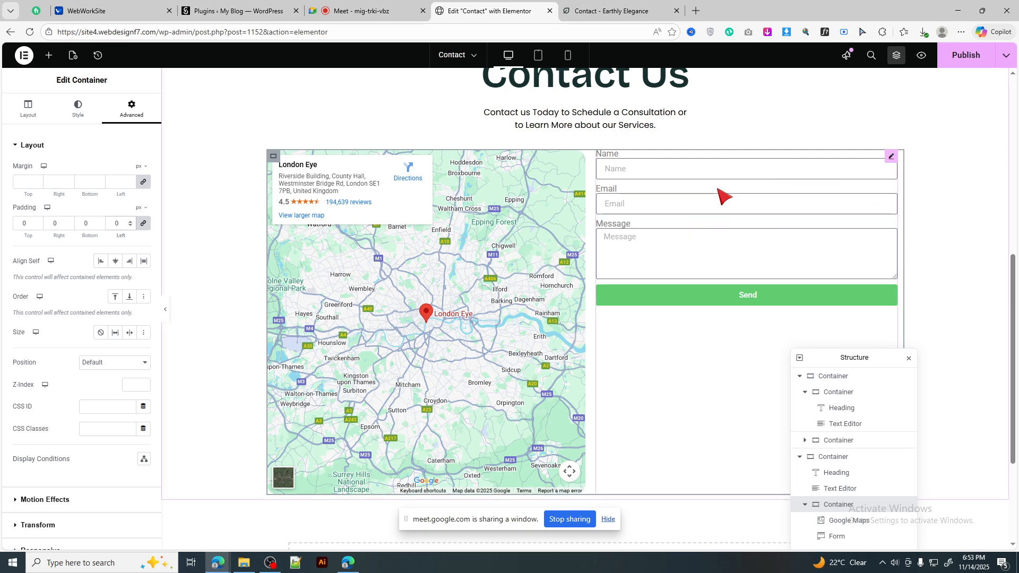
click(570, 12)
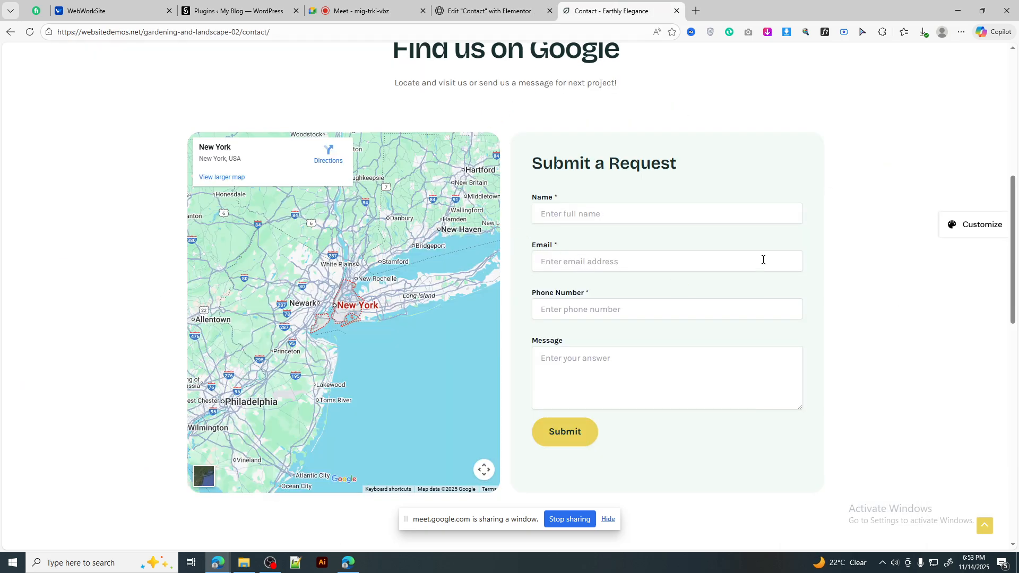
drag(696, 170, 512, 170)
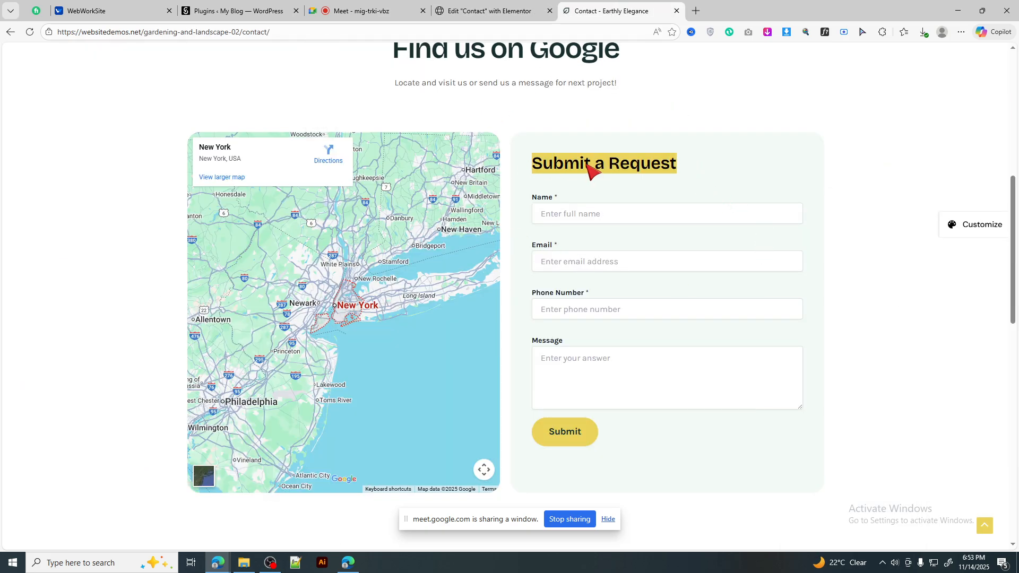
Step: Clear the heading highlight on the reference page and switch to the Google Meet call
click(881, 170)
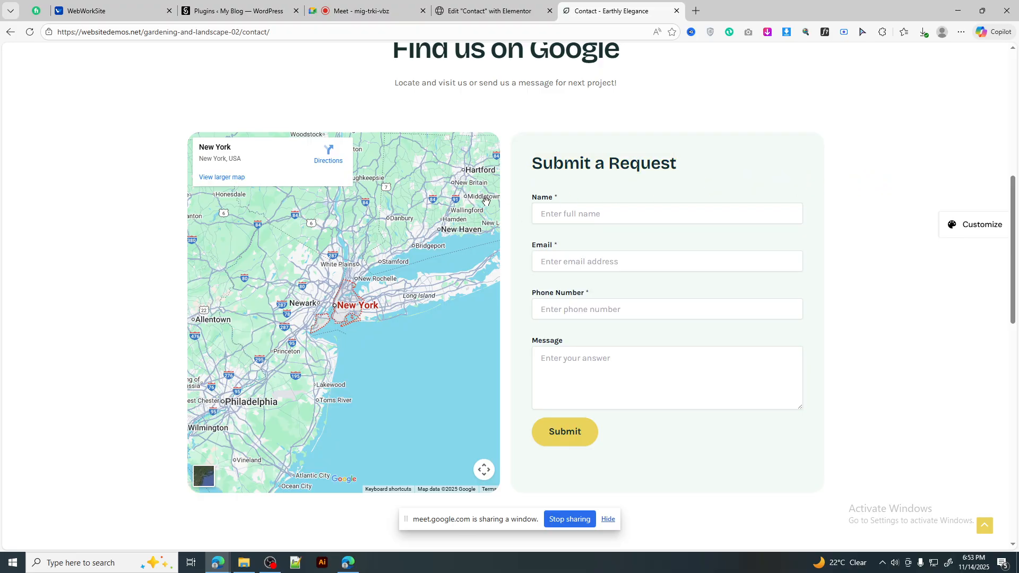
click(384, 11)
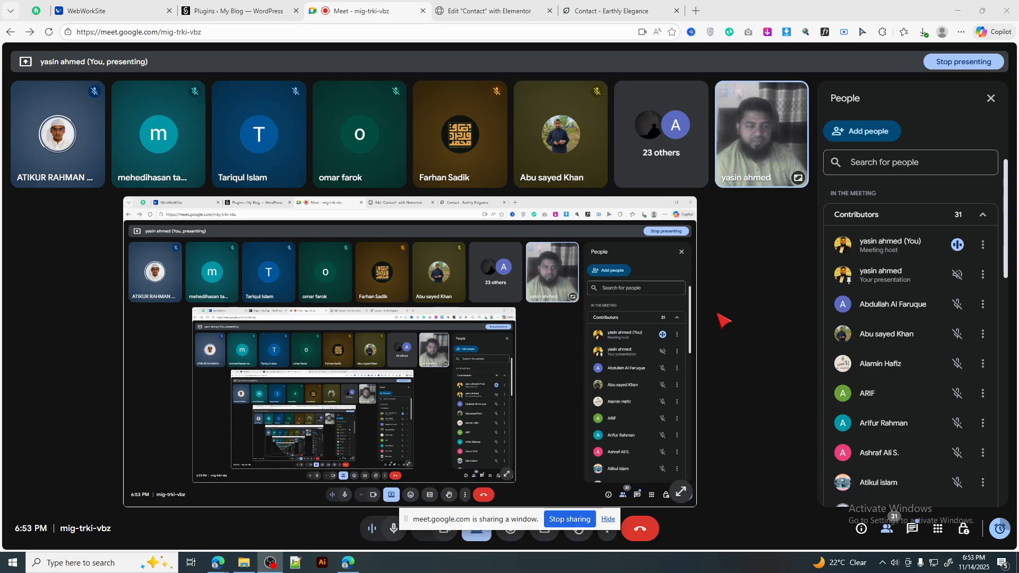
Step: Return to the 'Edit Contact with Elementor' tab
click(467, 11)
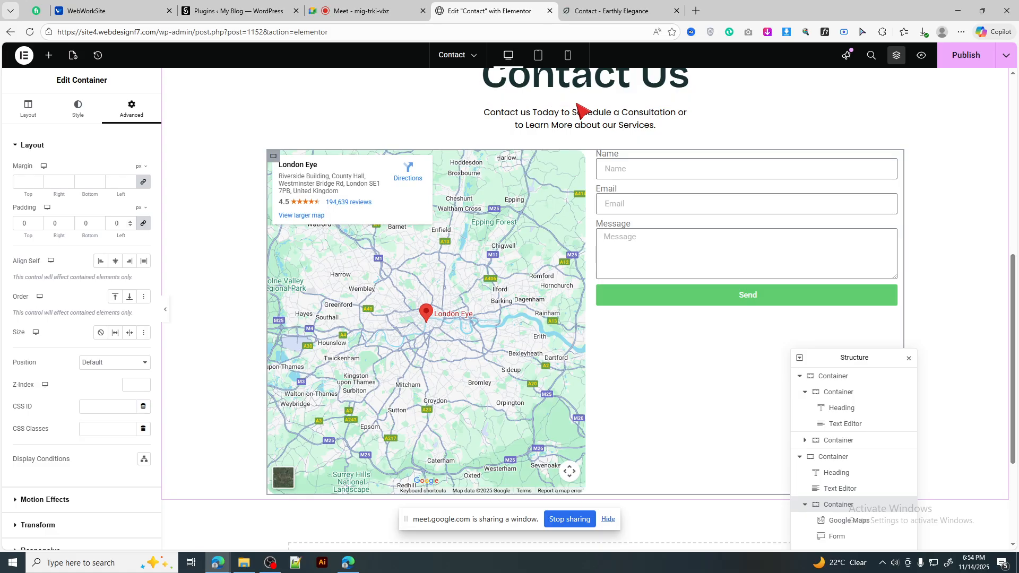
click(606, 3)
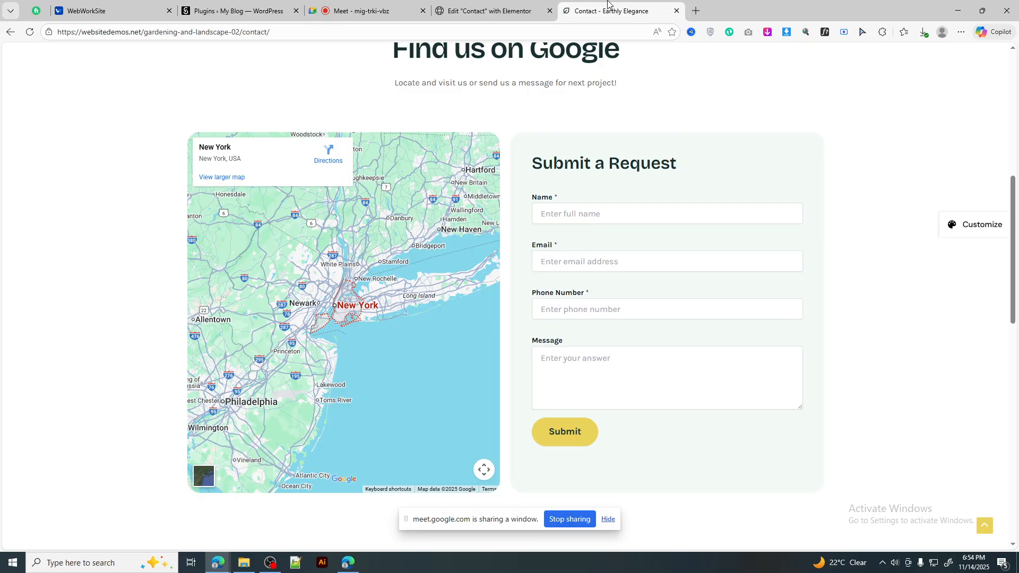
click(485, 8)
click(627, 4)
drag(531, 164, 733, 164)
click(864, 174)
click(494, 11)
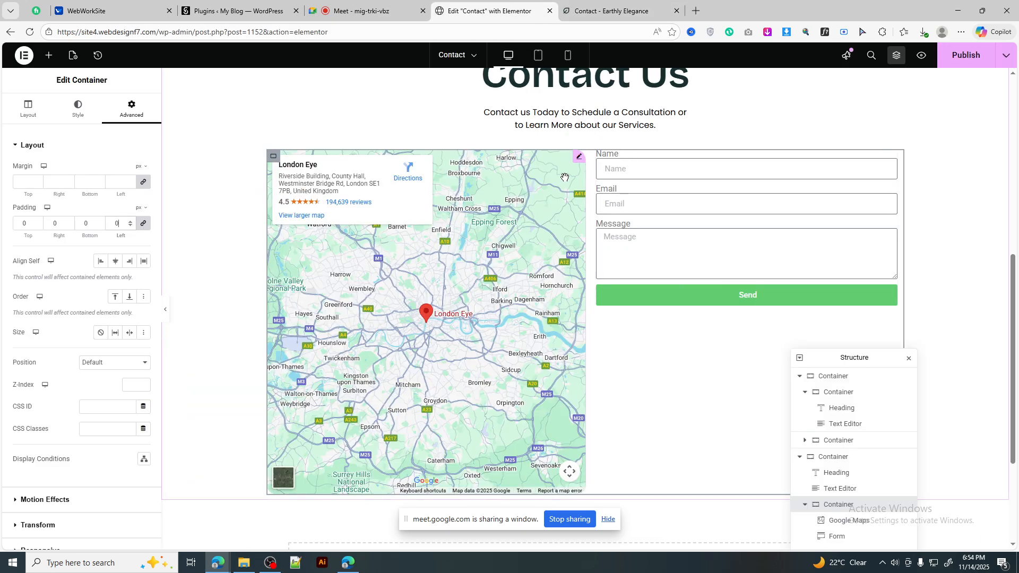
key(ctrl+Tab)
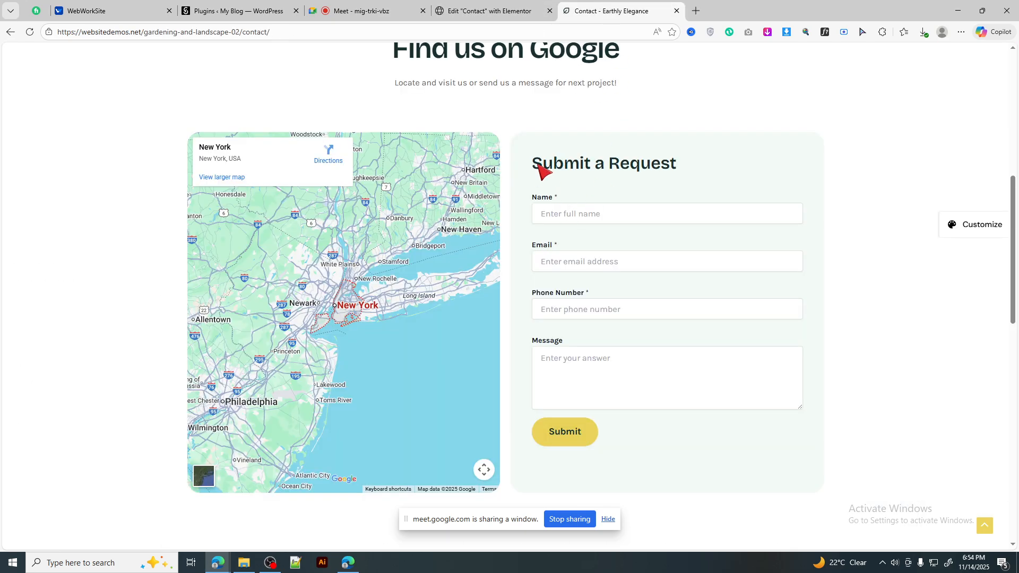
drag(533, 164, 667, 287)
click(750, 194)
triple_click(557, 167)
drag(528, 209, 624, 313)
click(846, 178)
drag(536, 164, 708, 158)
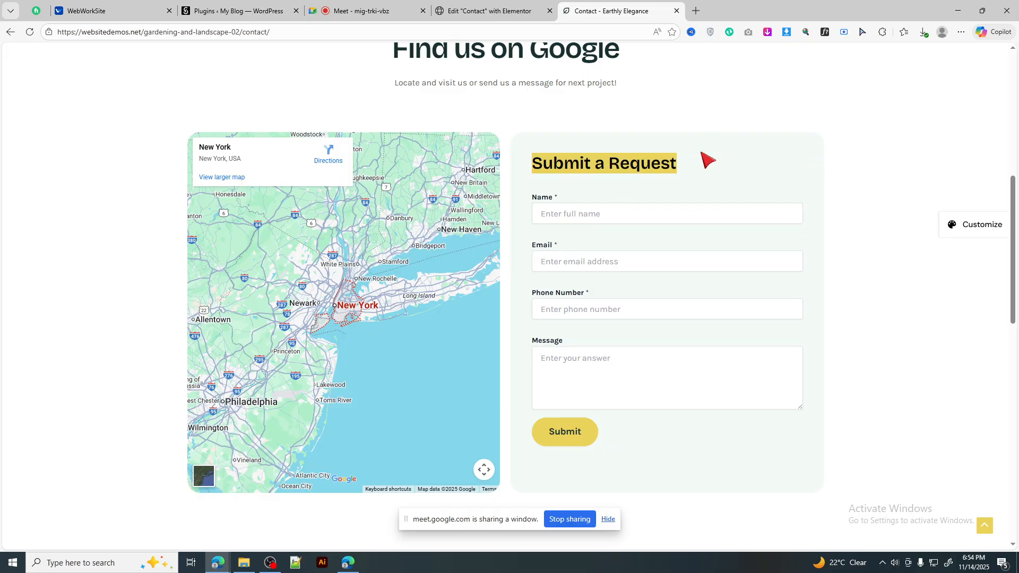
click(510, 16)
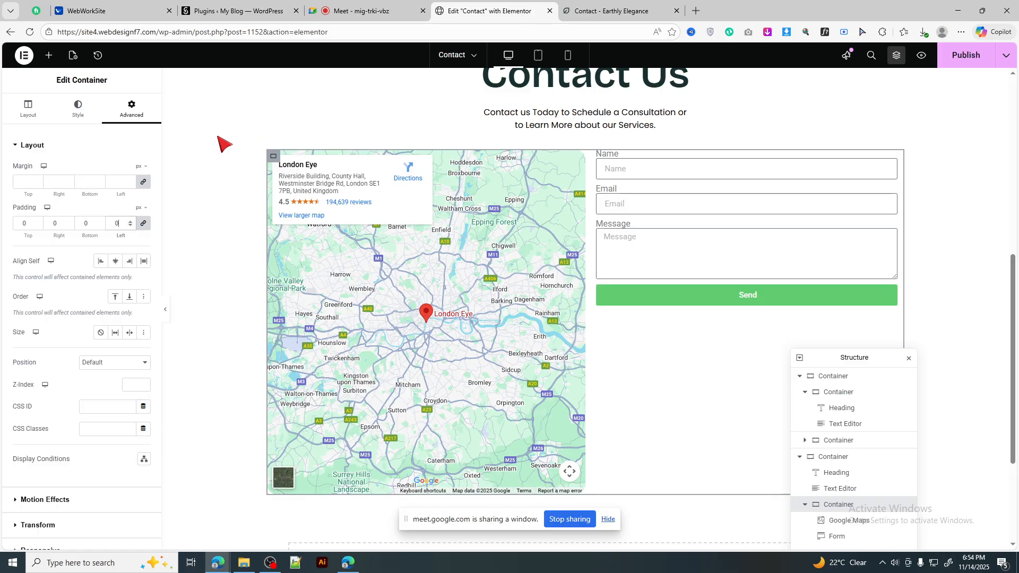
Step: Drag a Heading widget into the map-and-form row, between the Google Map and the form
click(48, 55)
drag(53, 270, 669, 183)
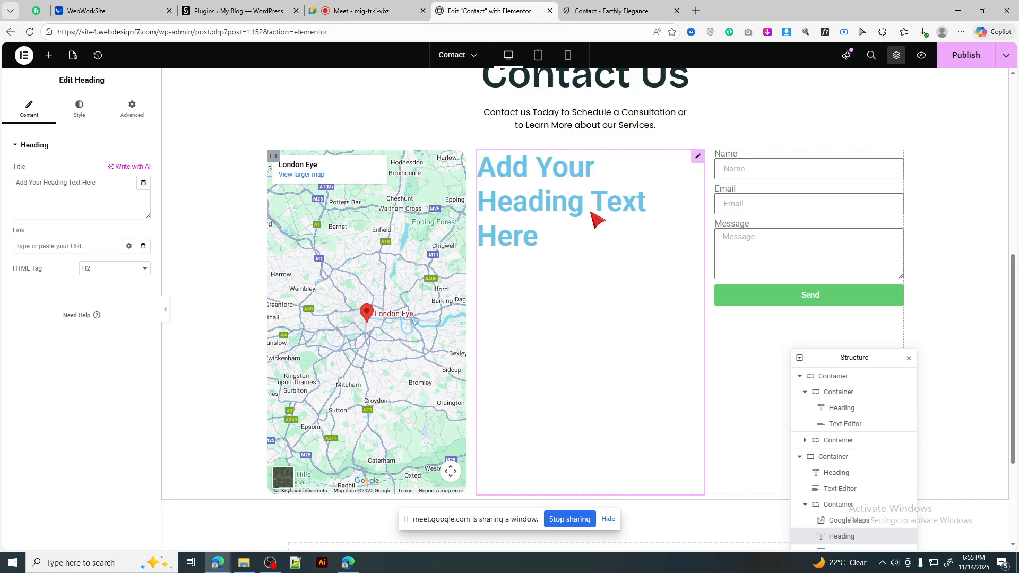
scroll(610, 298, down, 3)
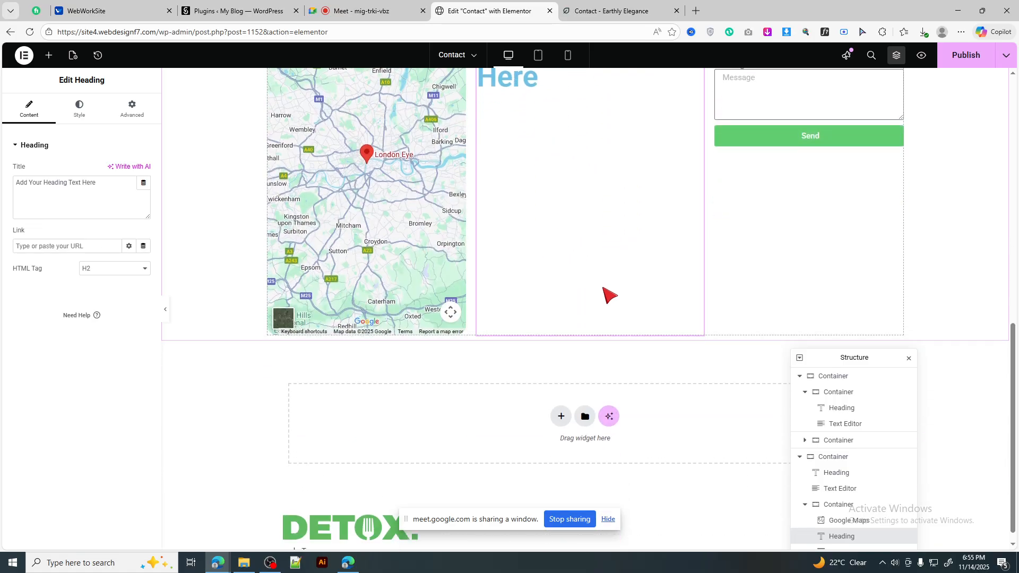
scroll(606, 294, up, 2)
scroll(610, 296, up, 1)
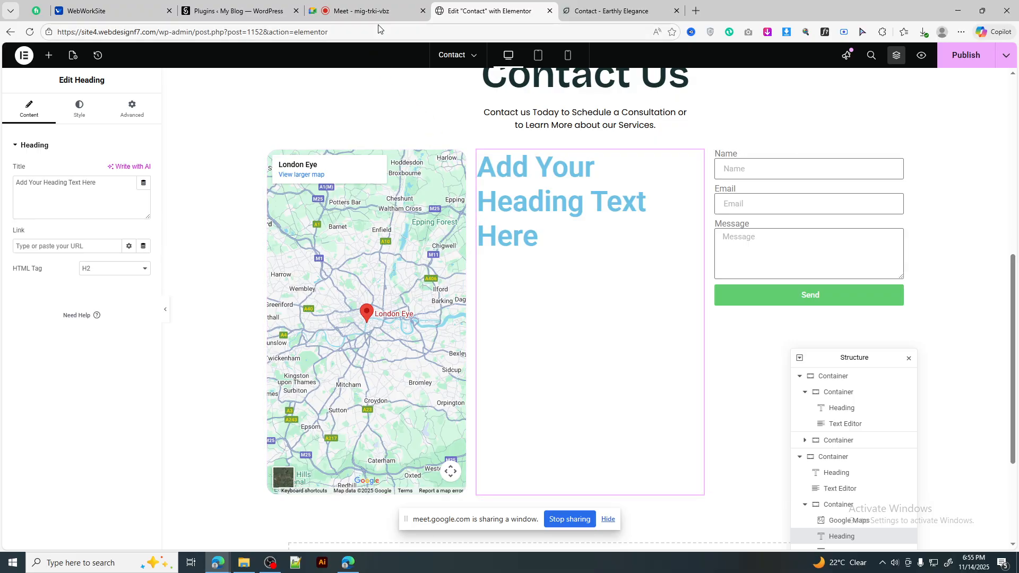
Step: Flip between the Meet, Elementor editor and reference page tabs, ending on Meet
click(366, 10)
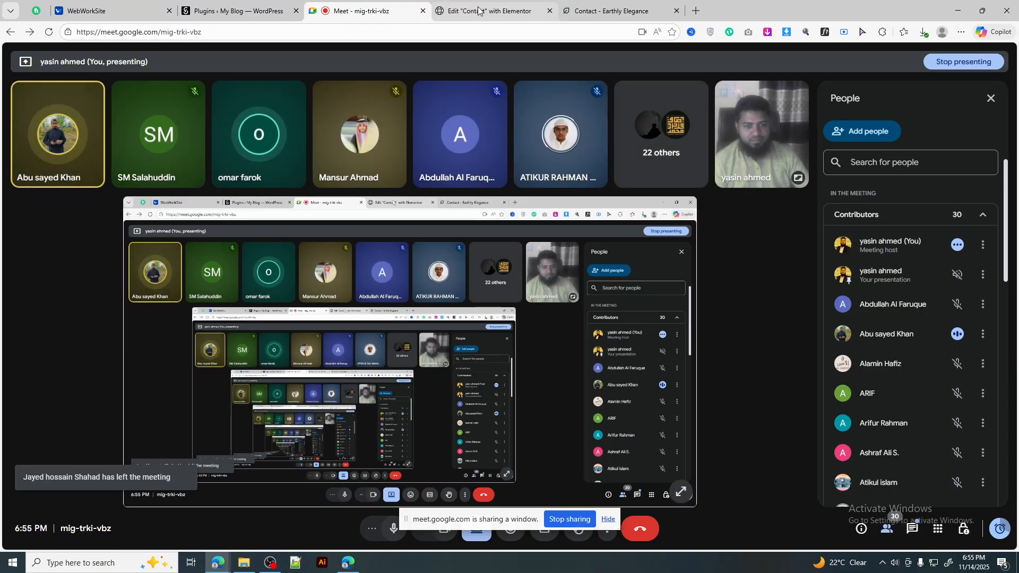
click(479, 11)
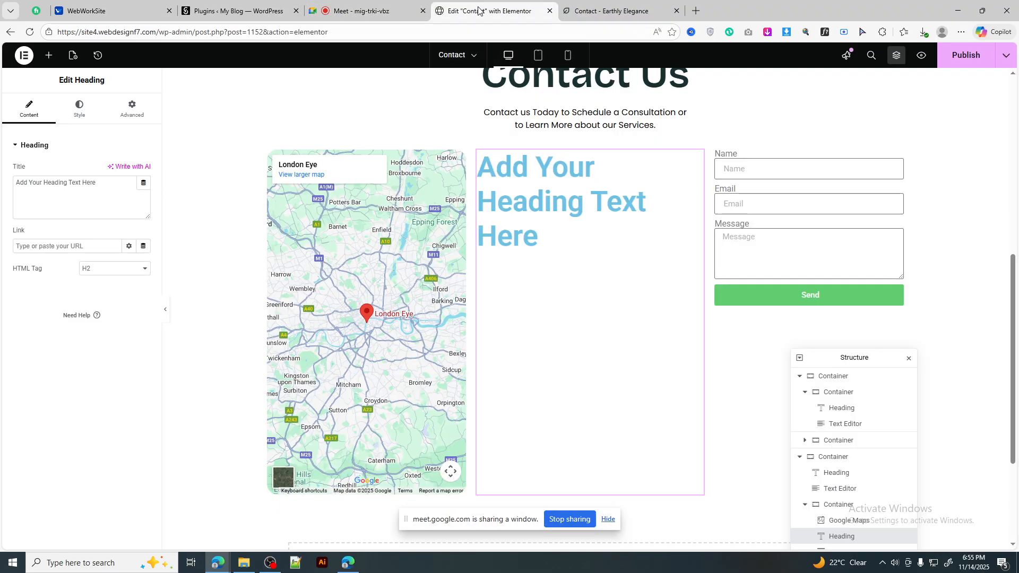
click(598, 14)
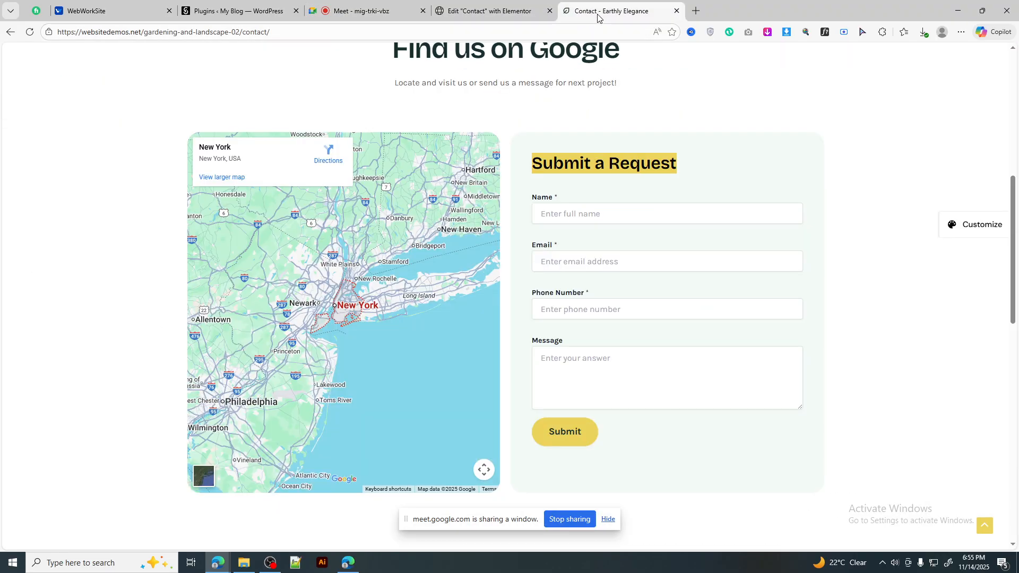
click(366, 10)
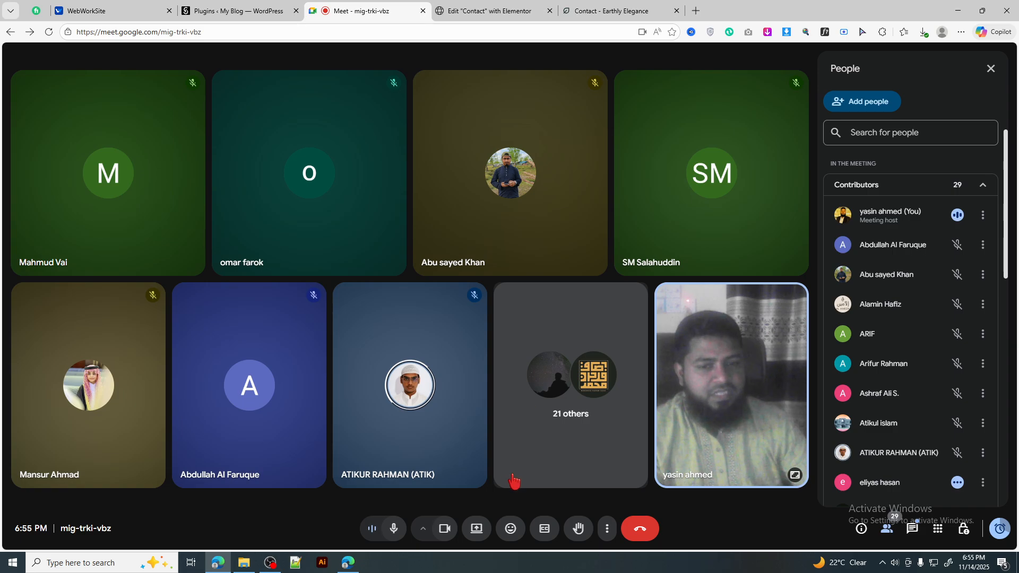
Step: Present the browser window to the Meet call via the Window tab and Share
click(477, 526)
click(519, 91)
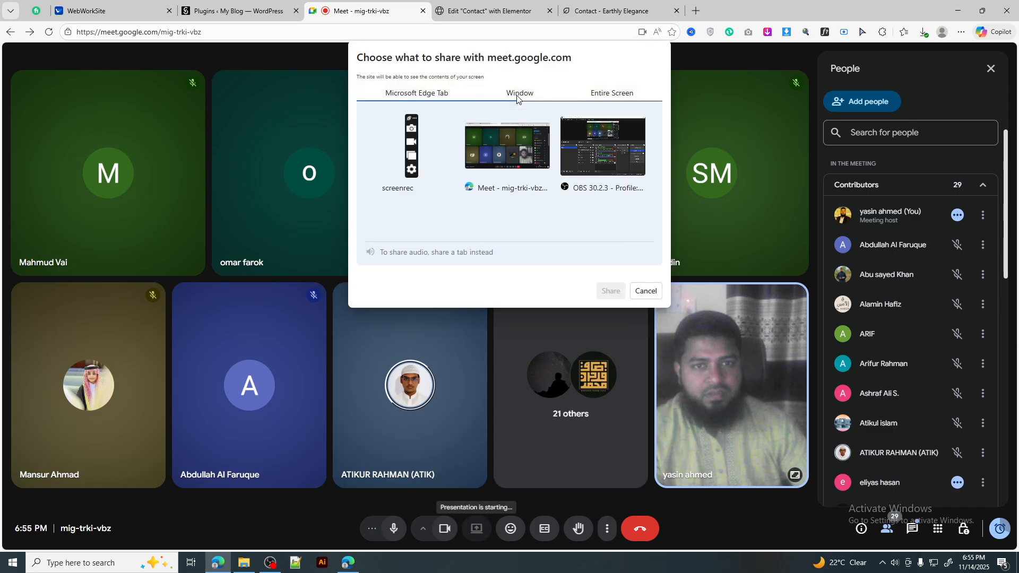
click(507, 151)
click(606, 295)
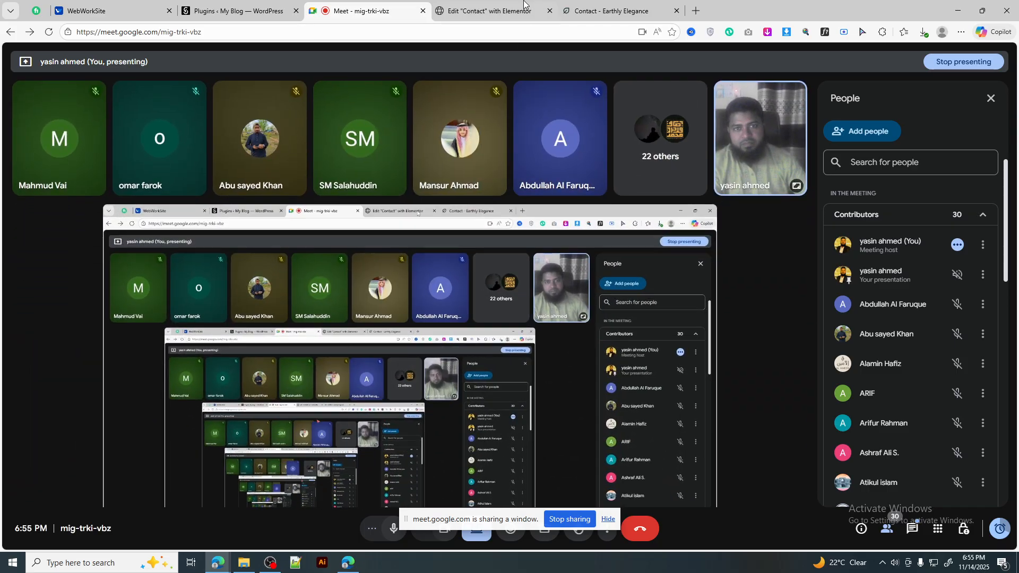
click(518, 9)
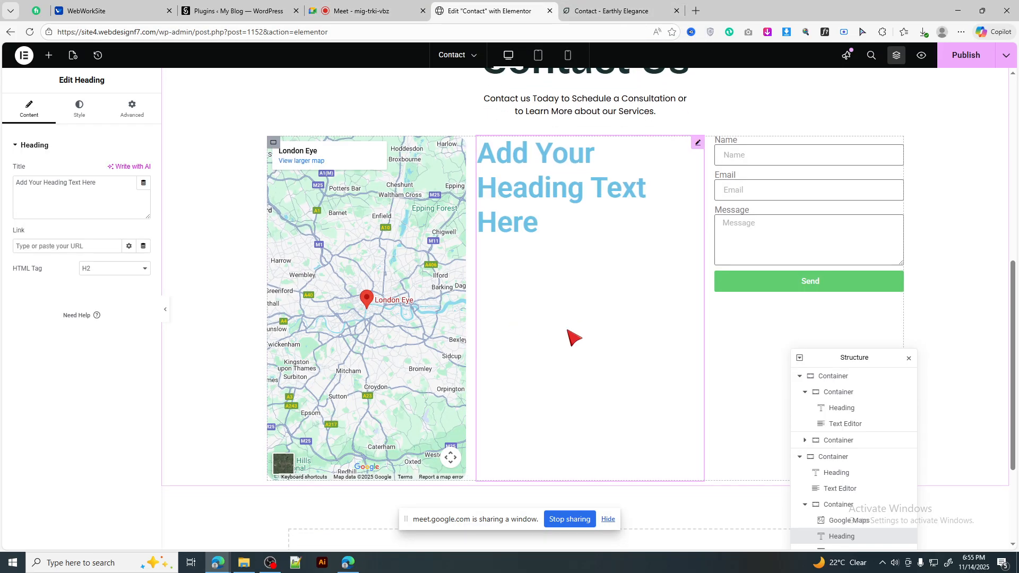
Step: Delete the placeholder heading from the map-and-form row
scroll(573, 337, up, 3)
scroll(573, 337, down, 5)
scroll(573, 337, up, 5)
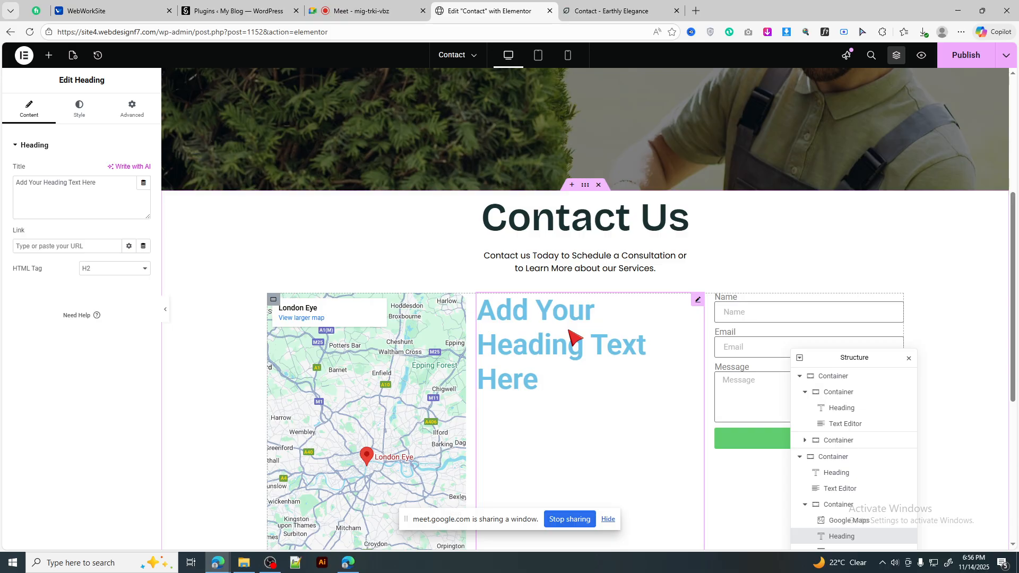
scroll(576, 337, down, 4)
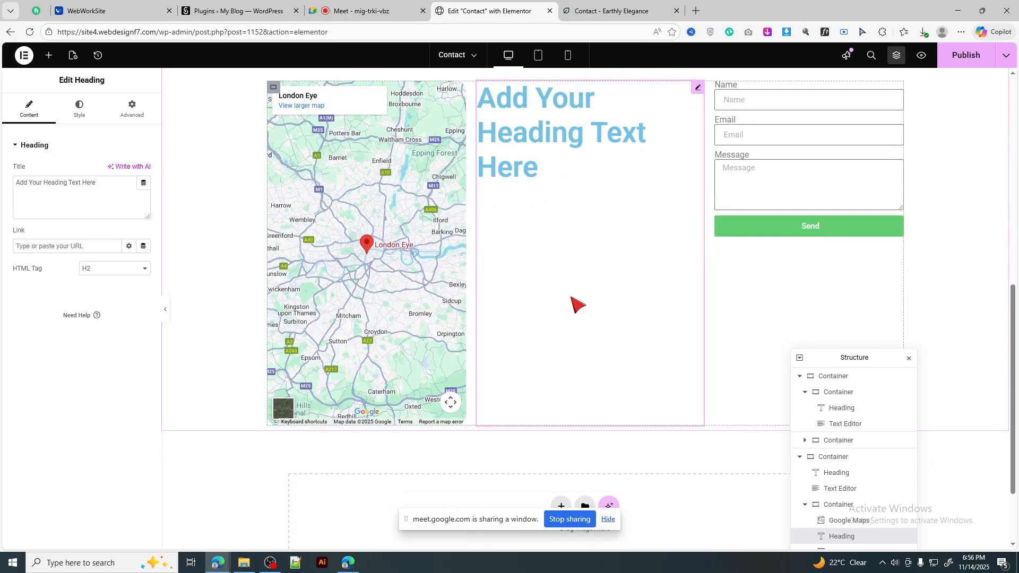
scroll(576, 303, up, 1)
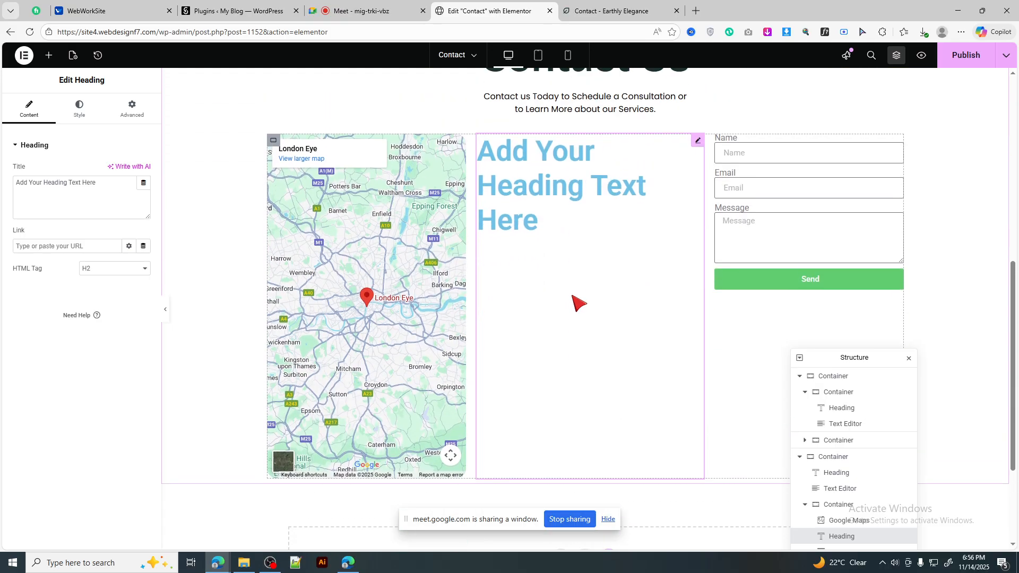
scroll(579, 304, up, 2)
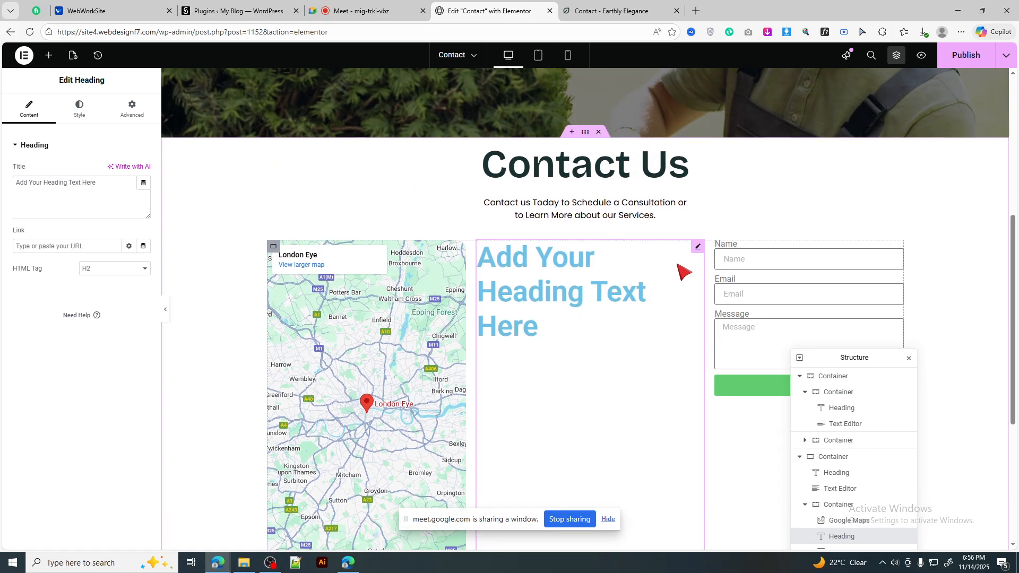
right_click(701, 457)
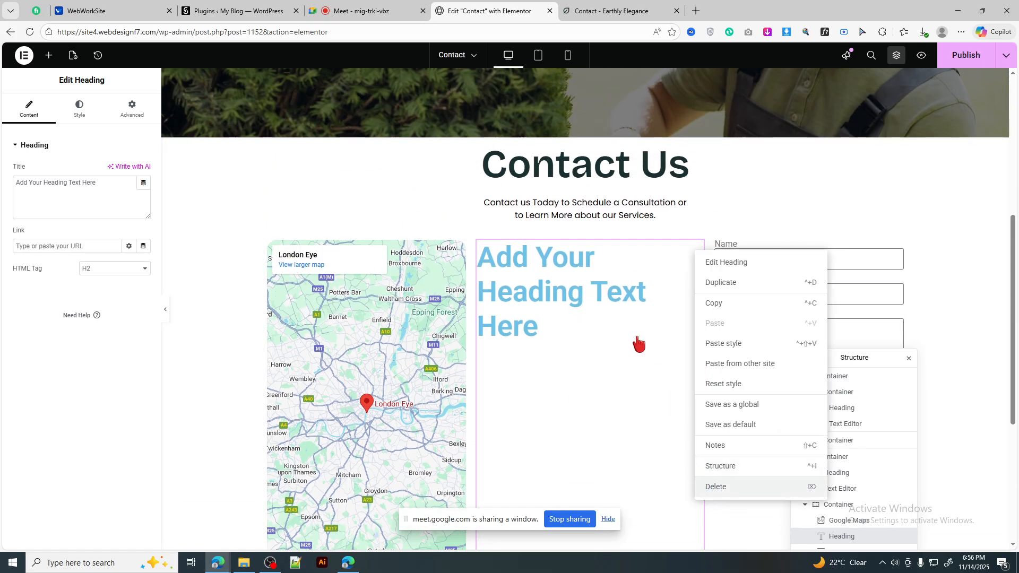
click(716, 487)
Step: Compare against the reference page's 'Submit a Request' heading, then go back to Elementor
click(610, 11)
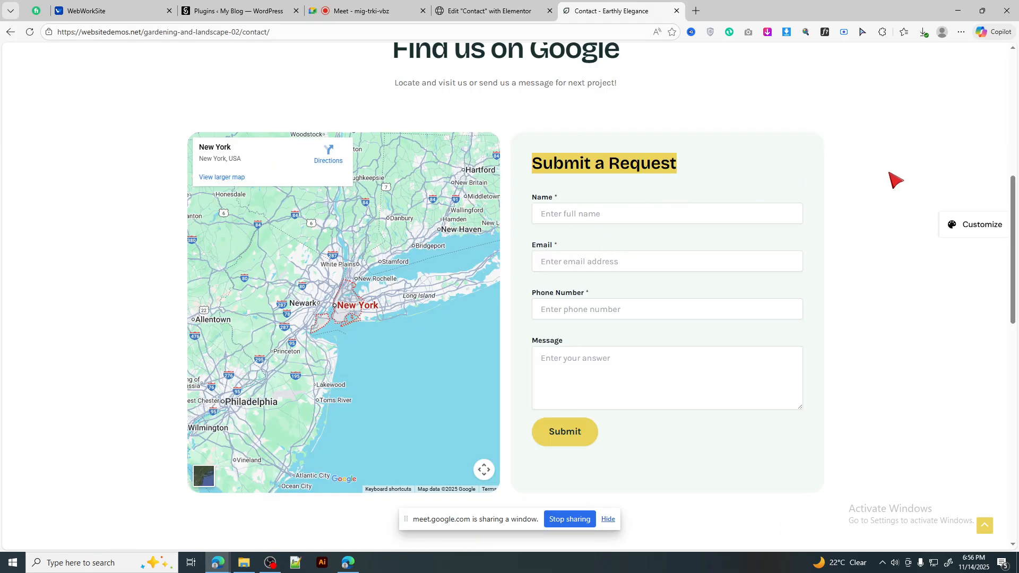
click(896, 180)
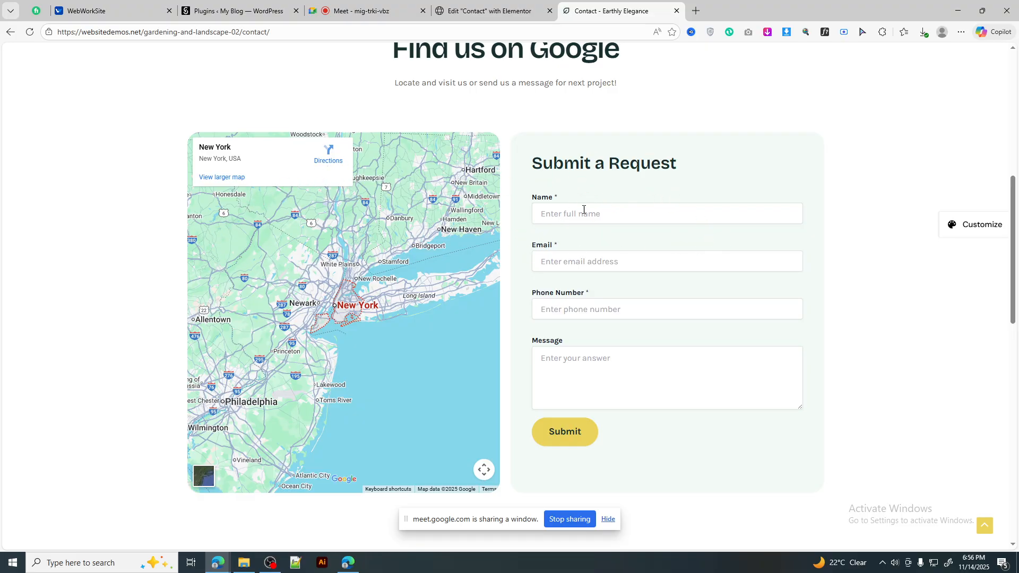
drag(533, 167, 801, 178)
click(843, 186)
click(488, 10)
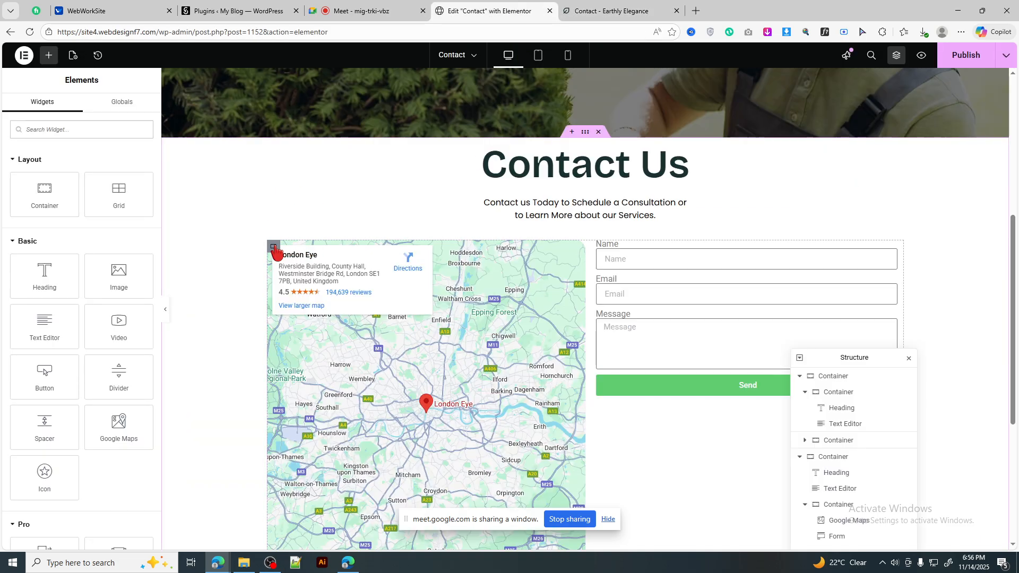
Step: Select the map's container, then study the reference 'Submit a Request' heading before returning
click(273, 247)
scroll(468, 300, down, 1)
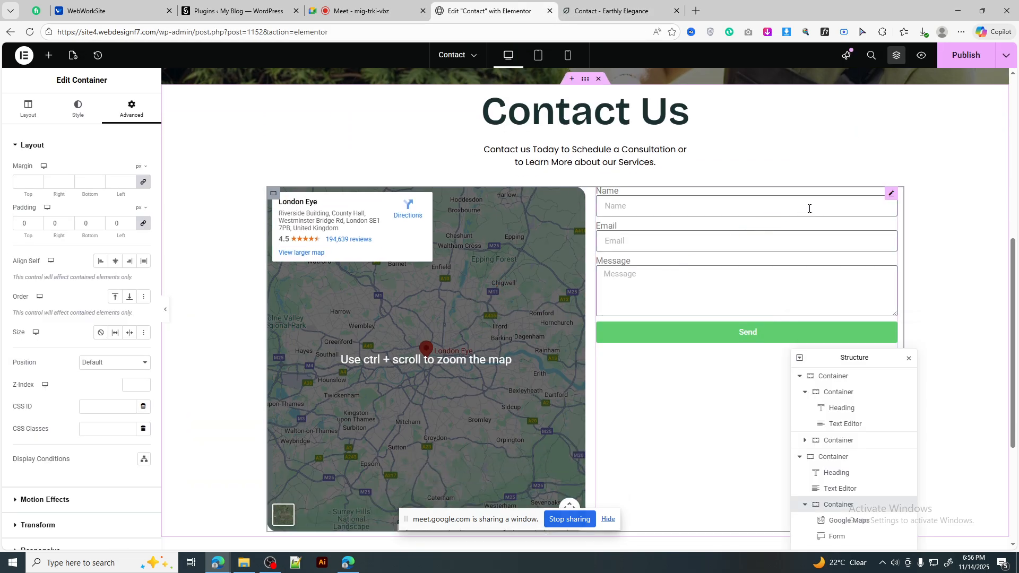
click(610, 2)
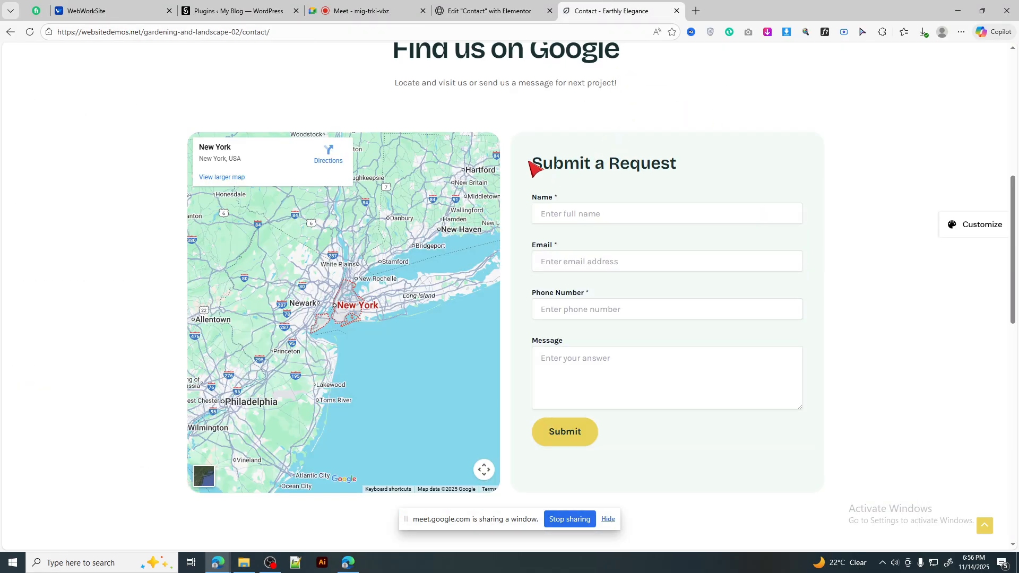
drag(535, 165, 715, 171)
click(879, 192)
scroll(353, 391, up, 5)
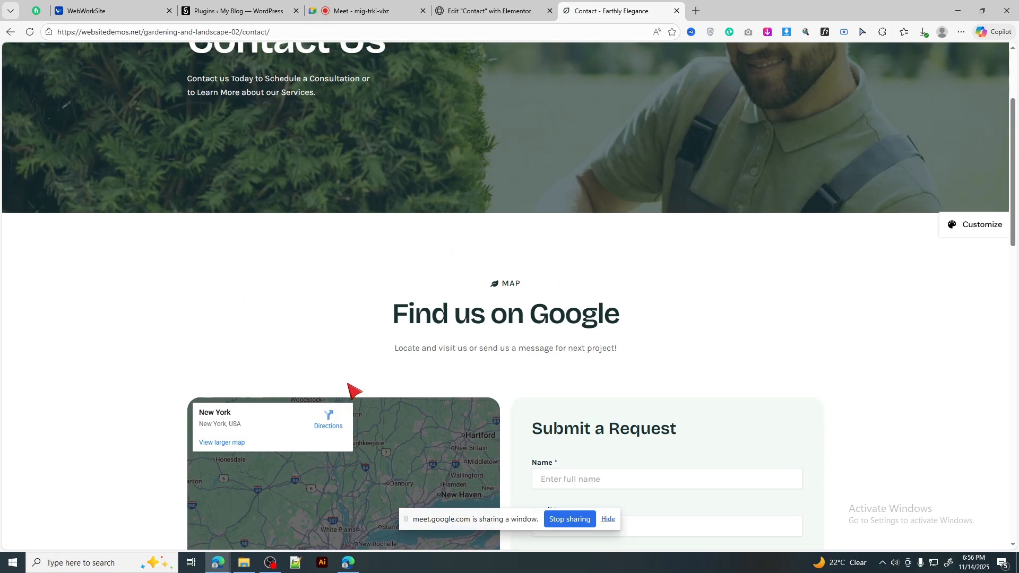
scroll(392, 364, down, 5)
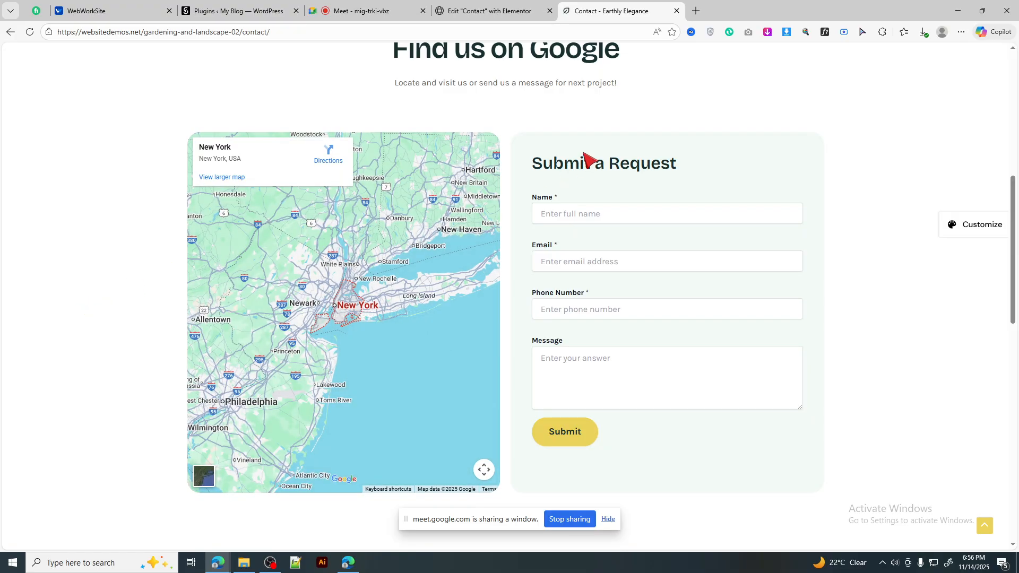
drag(533, 168, 725, 180)
click(911, 176)
click(493, 11)
Step: Drop a Heading widget beside the map, try Column direction, then revert the container to Row
click(48, 55)
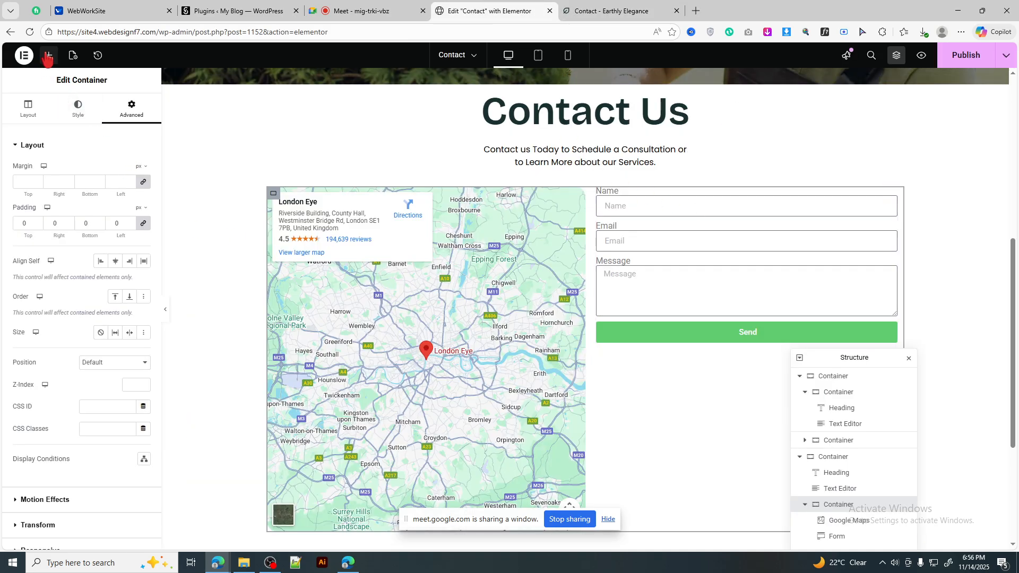
drag(45, 272, 706, 208)
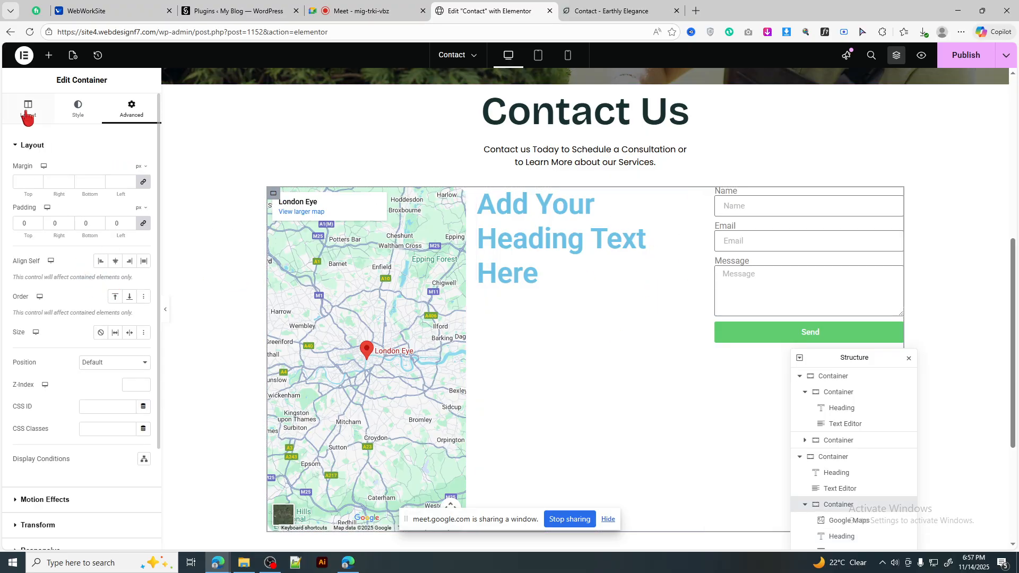
click(26, 112)
click(115, 325)
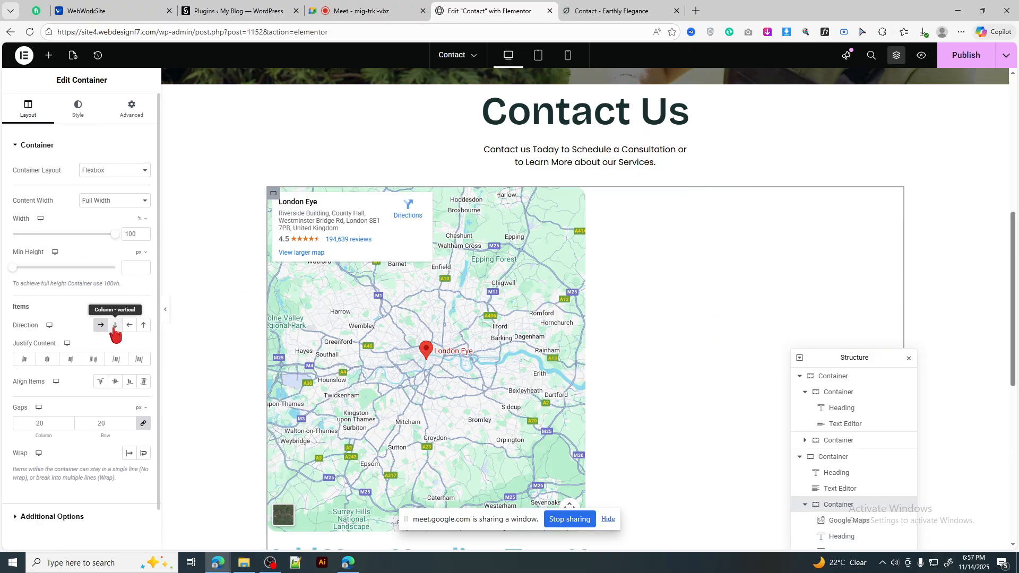
scroll(605, 263, down, 4)
scroll(605, 260, down, 3)
scroll(643, 266, up, 7)
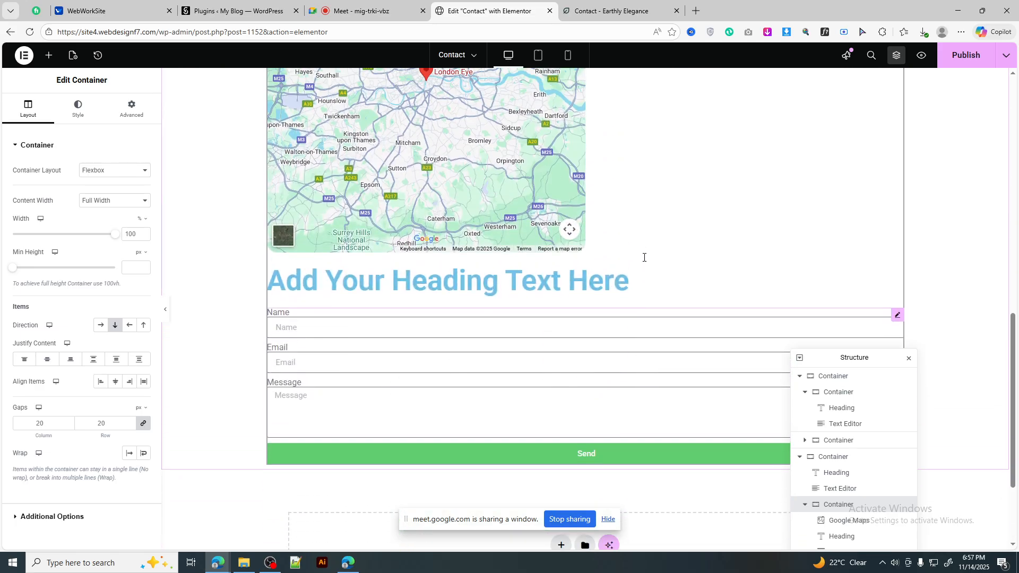
click(101, 324)
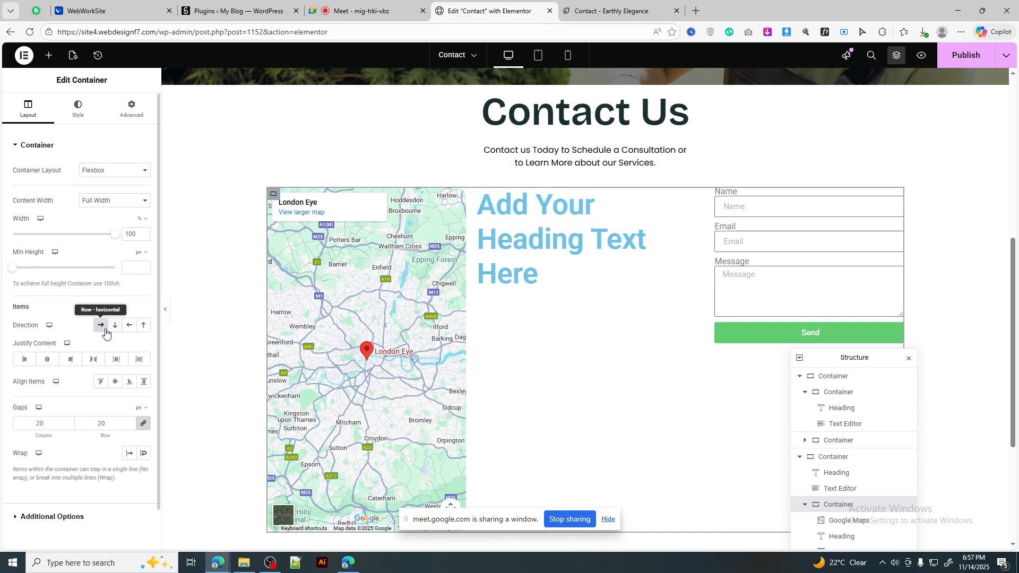
click(48, 56)
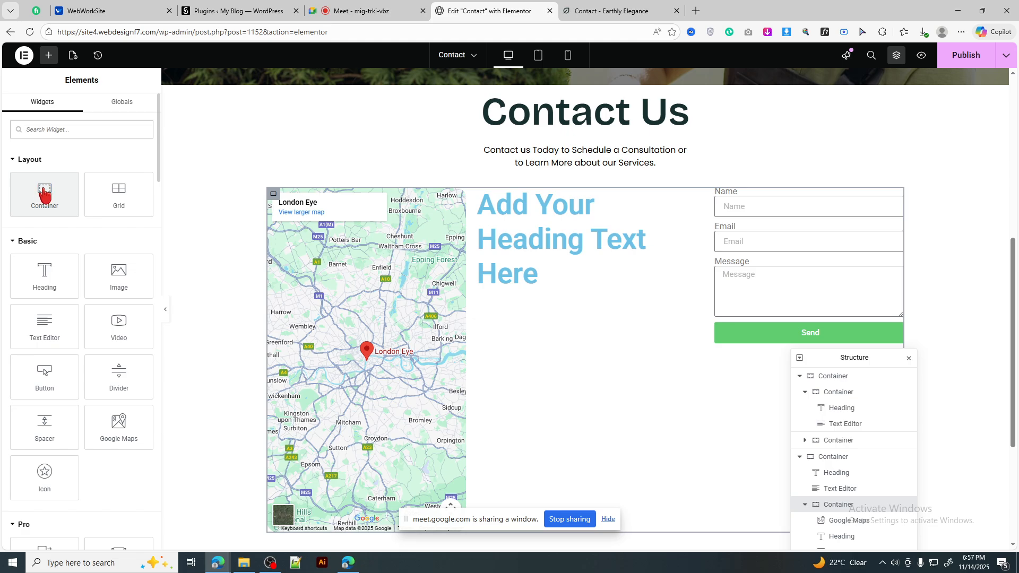
Step: Add a new container beside the map and move the heading and form into it
drag(38, 194, 502, 301)
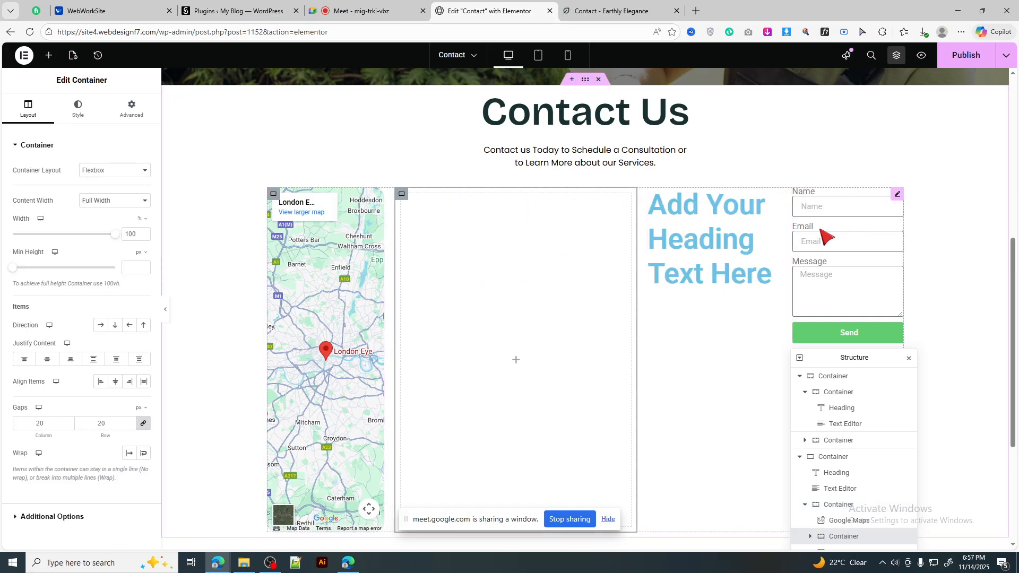
drag(775, 196, 528, 345)
drag(899, 199, 514, 243)
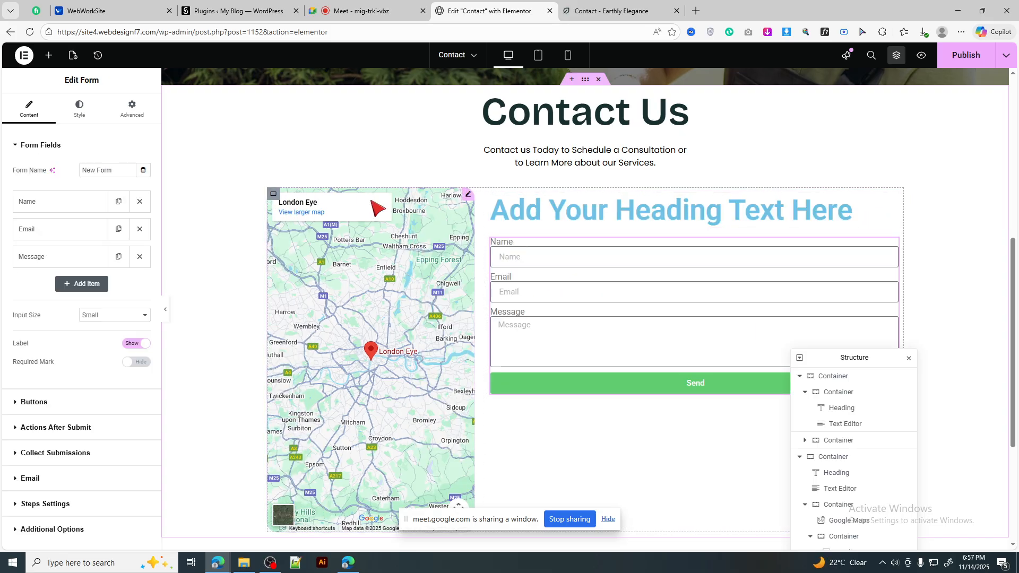
Step: Set the new right-hand container's width to 50%
click(467, 195)
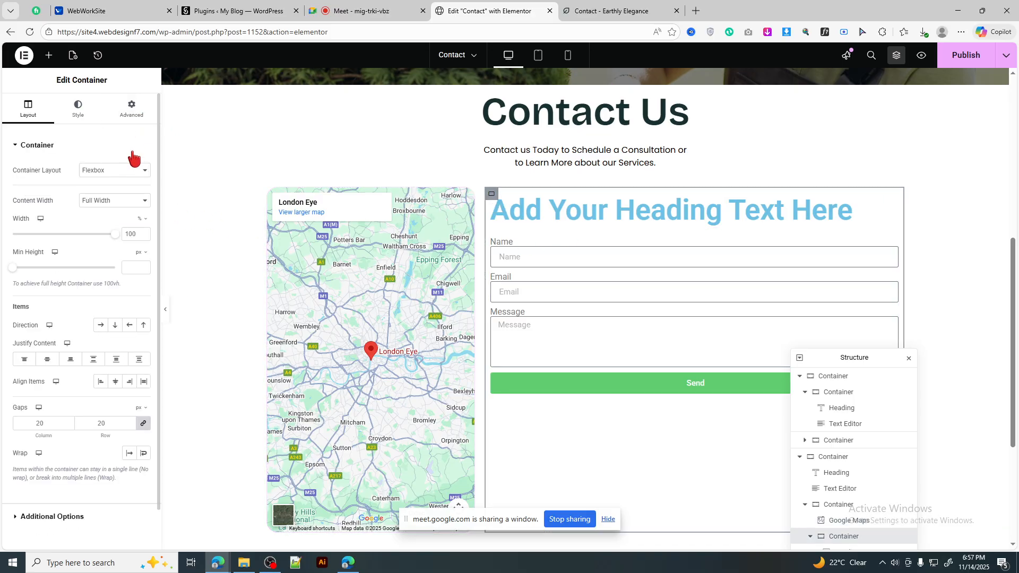
double_click(132, 233)
text(50)
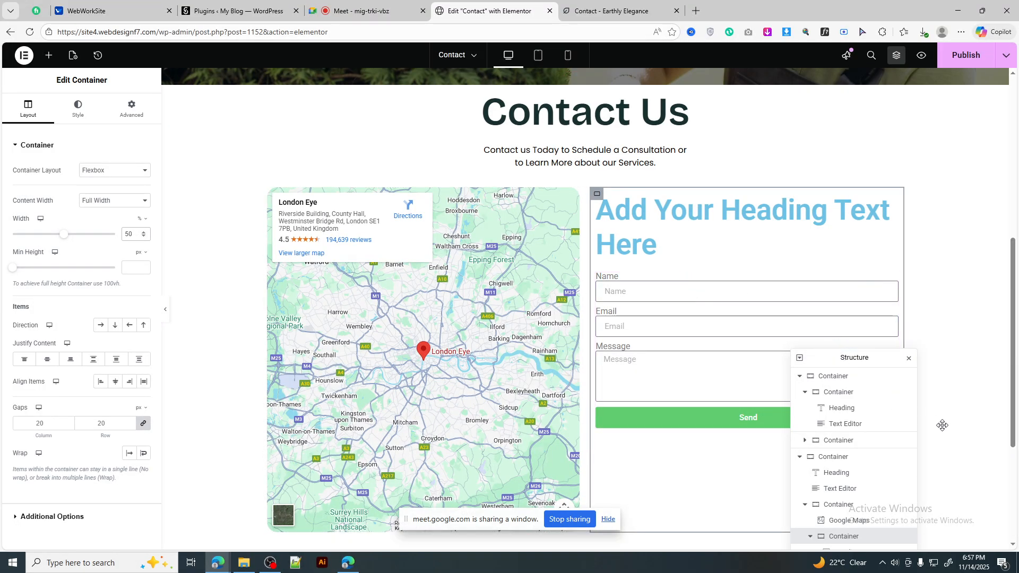
drag(943, 426, 929, 454)
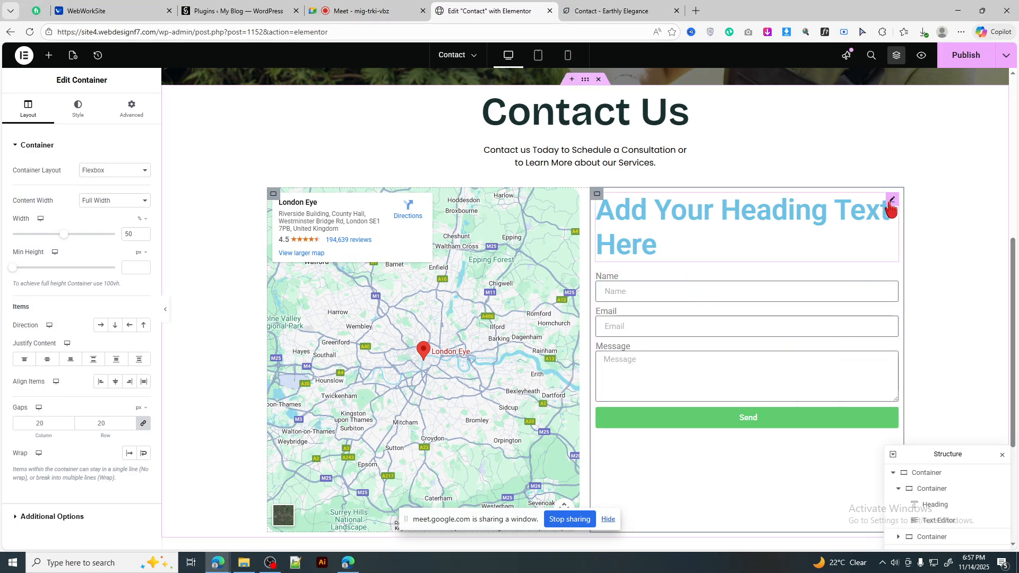
click(892, 205)
click(580, 4)
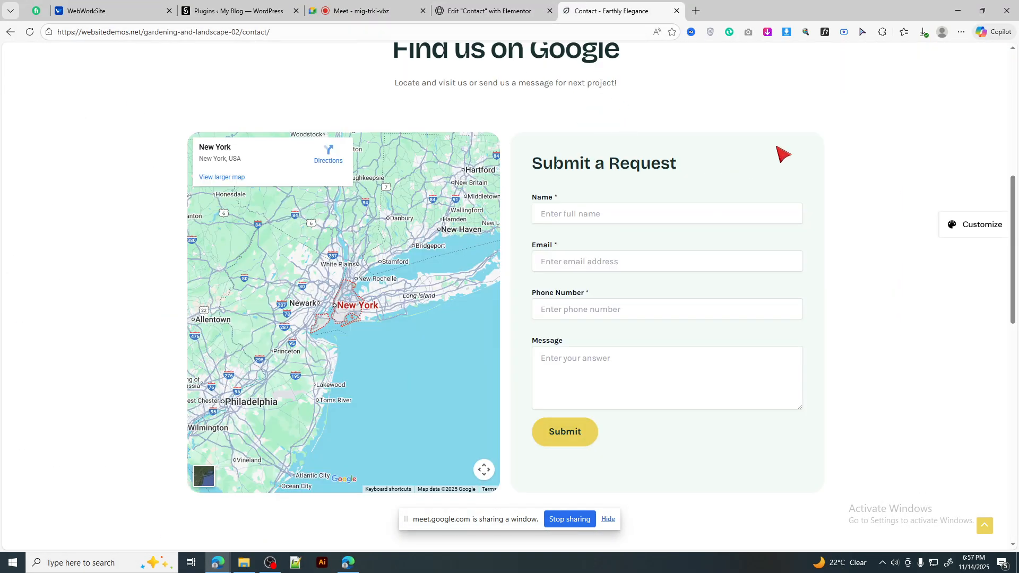
Step: Inspect the reference heading's font with WhatFont and copy the name 'Bricolage'
click(583, 163)
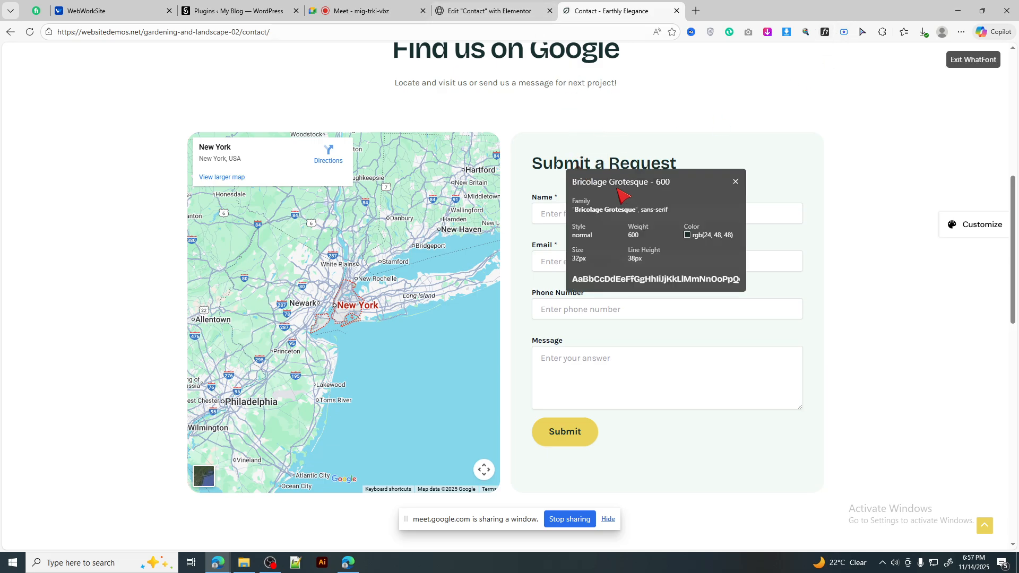
double_click(590, 182)
key(ctrl+c)
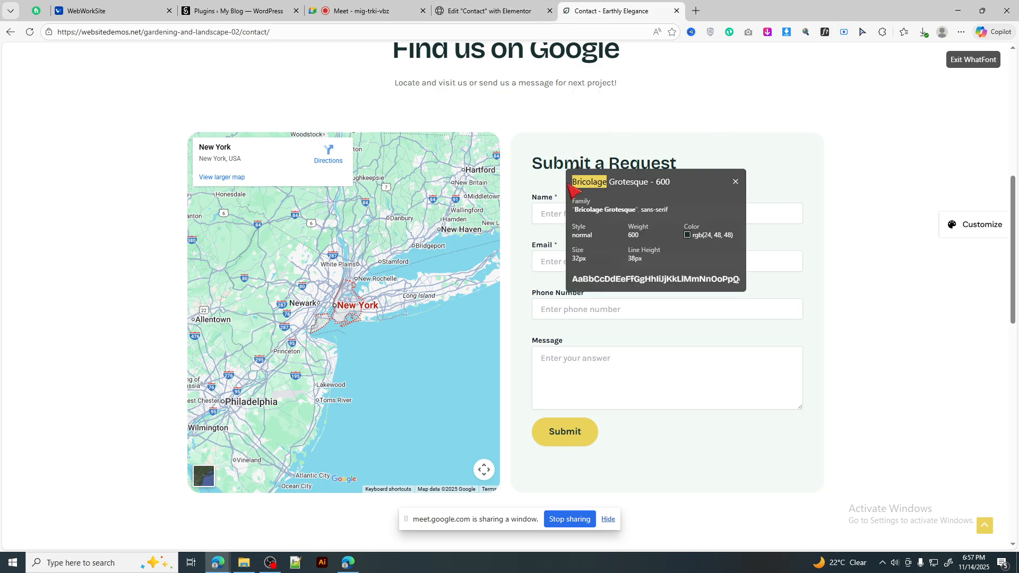
key(ctrl+shift+Tab)
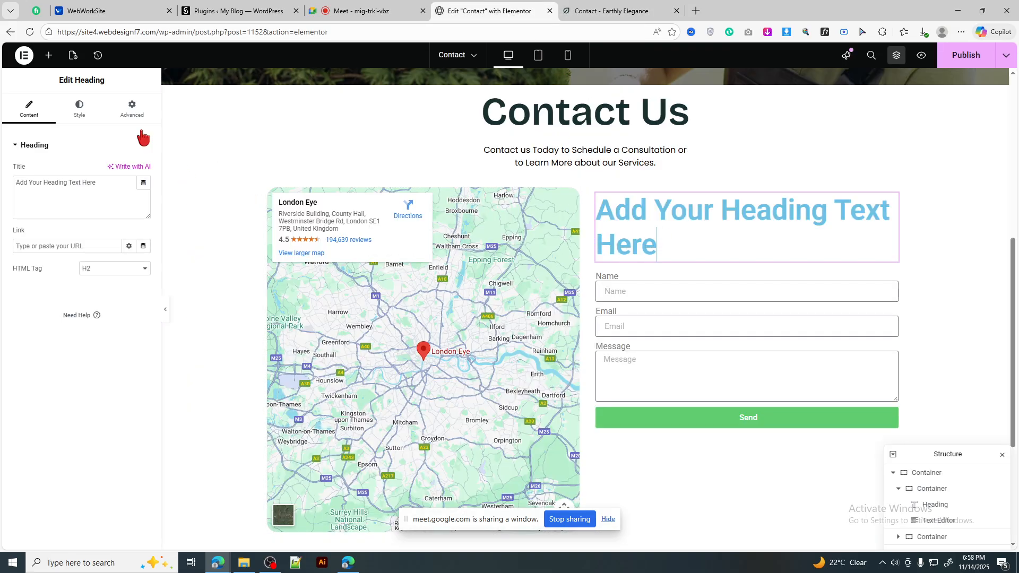
Step: Set the heading typography to Bricolage Grotesque, 32px size with 38px line height
click(80, 109)
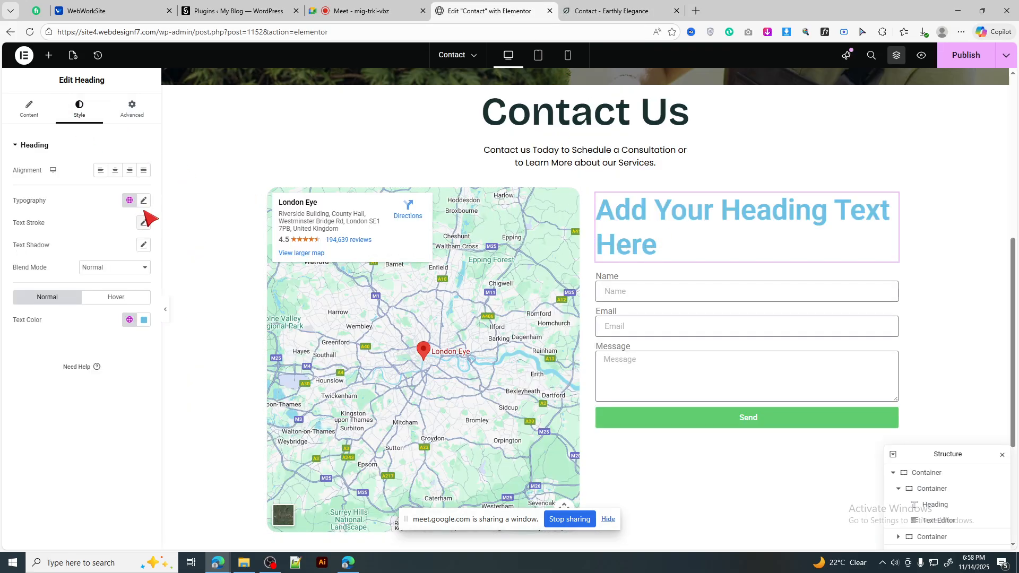
click(143, 200)
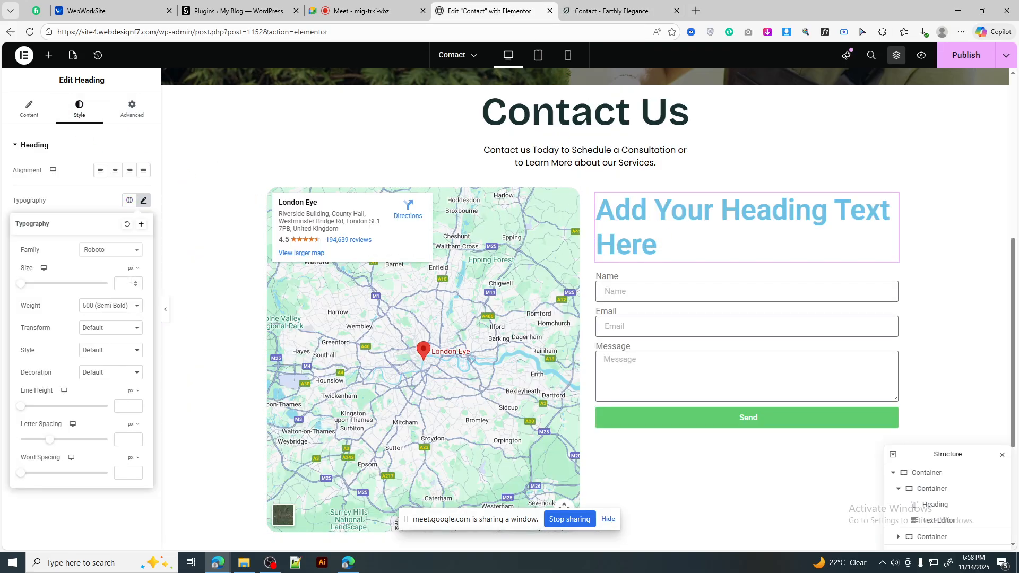
click(114, 250)
key(ctrl+v)
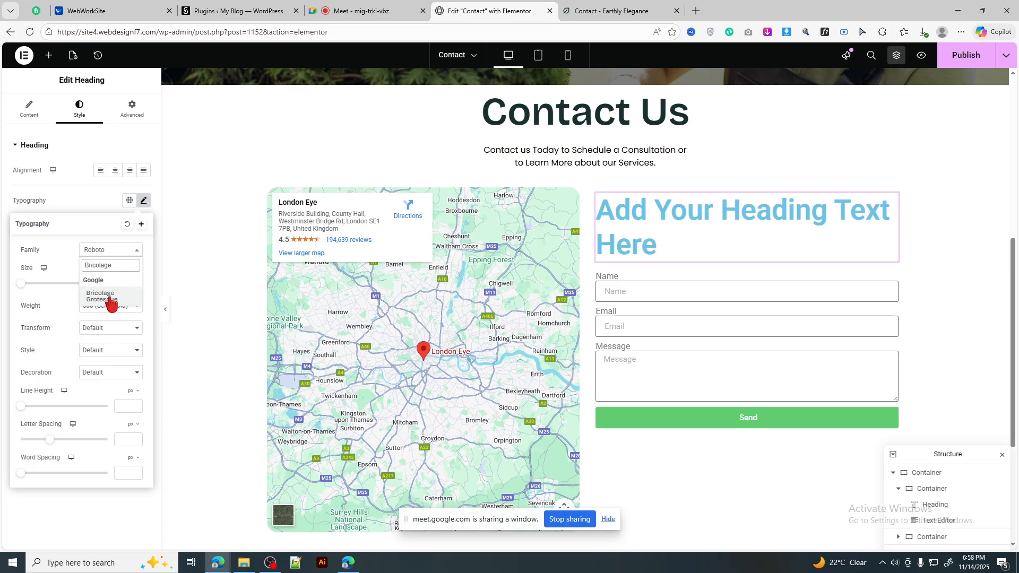
click(109, 297)
click(123, 284)
text(32)
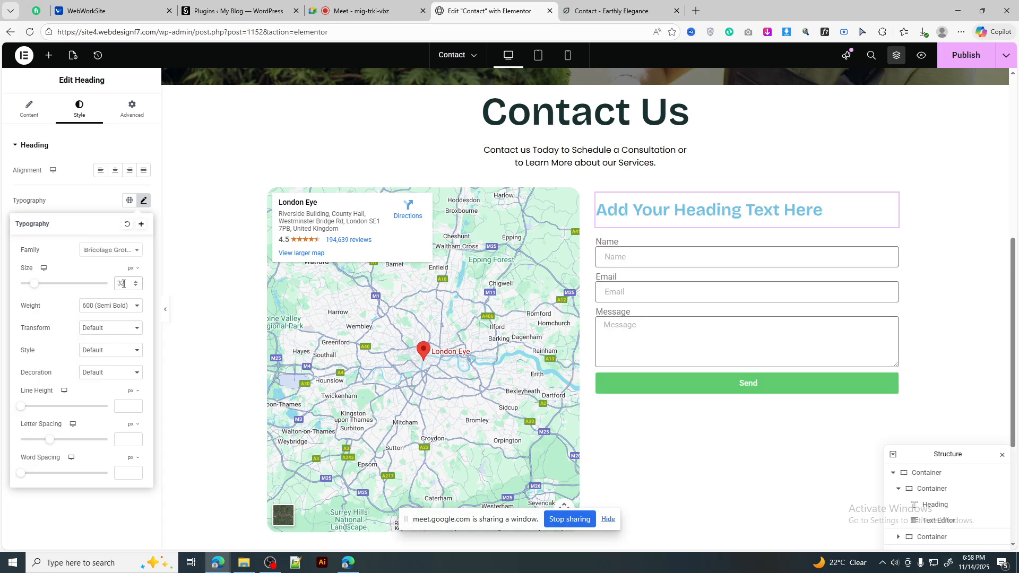
click(124, 407)
text(38)
Step: Copy 'Submit a Request' from the reference page and make it the heading text
click(610, 11)
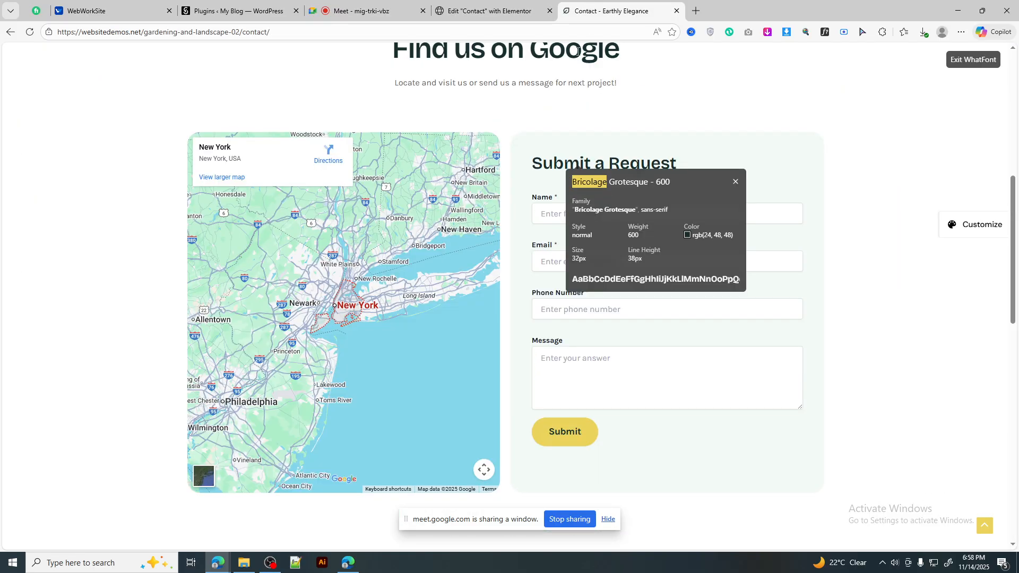
click(824, 32)
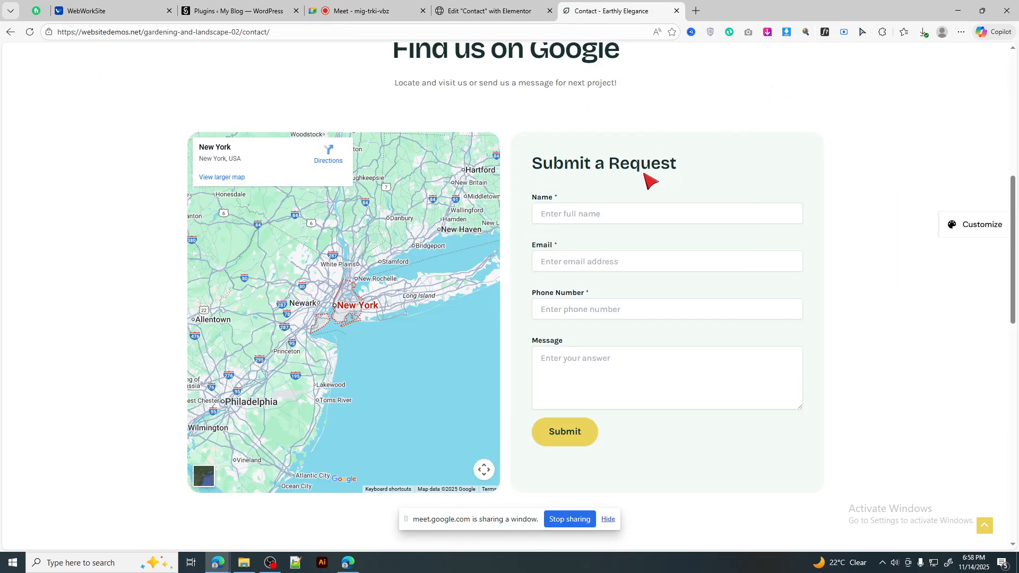
triple_click(650, 165)
key(ctrl+c)
click(526, 11)
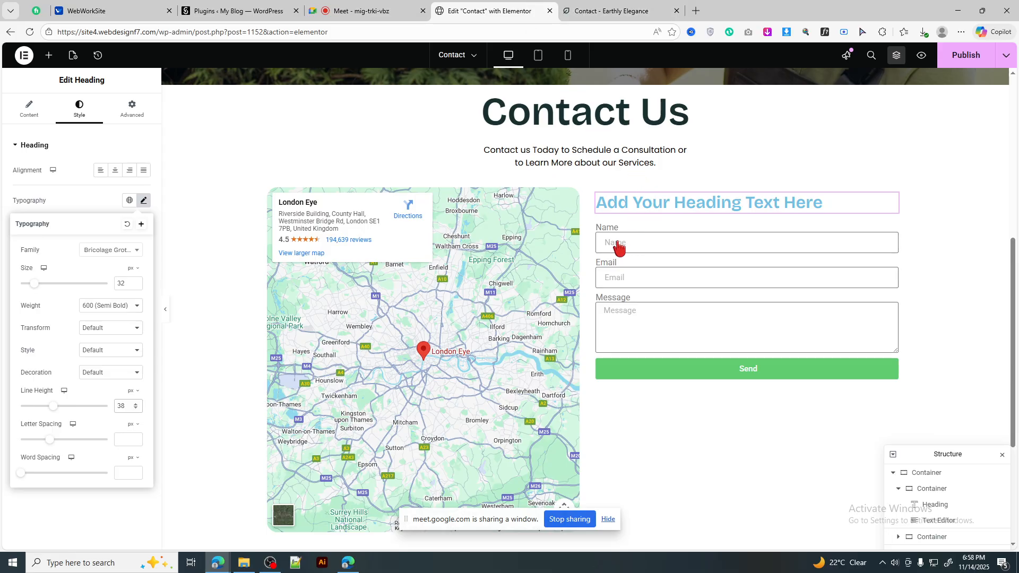
click(31, 108)
triple_click(106, 186)
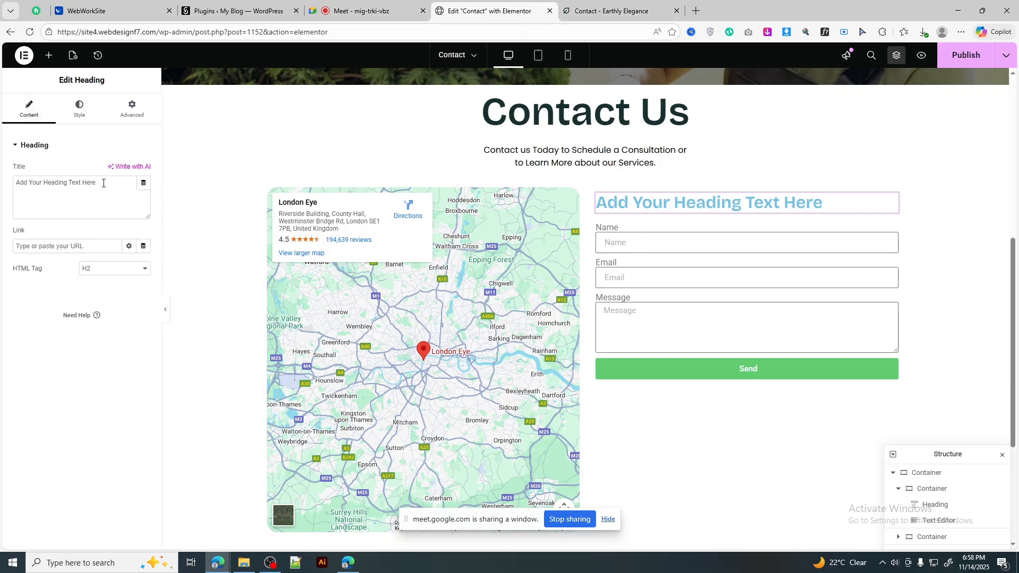
key(ctrl+v)
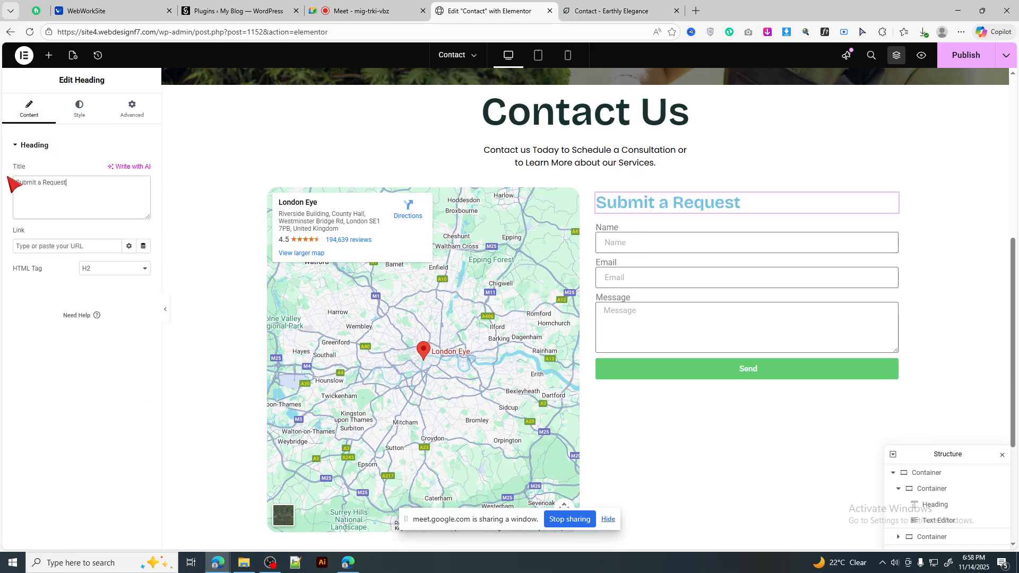
click(610, 11)
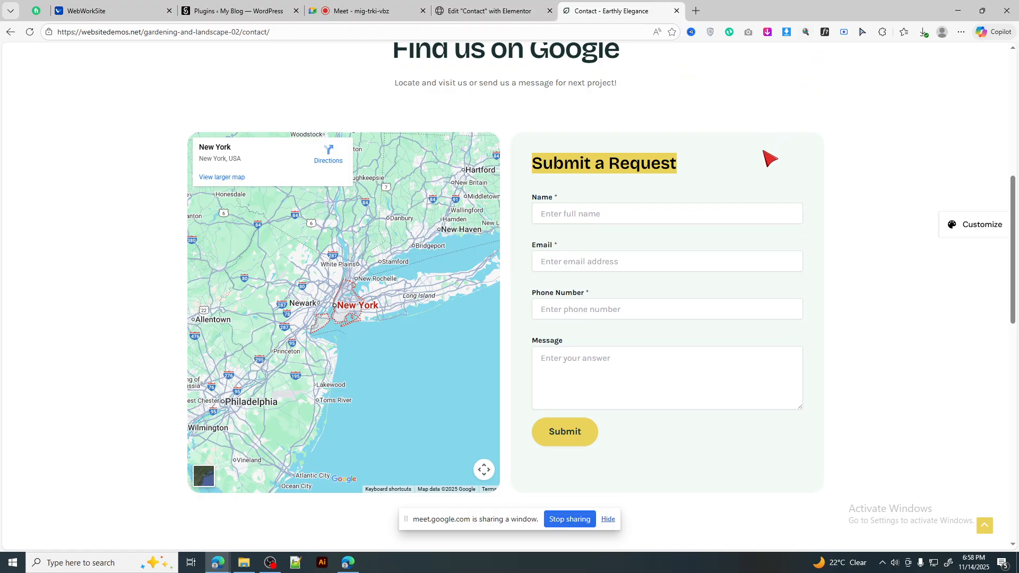
click(768, 160)
key(ctrl+shift+Tab)
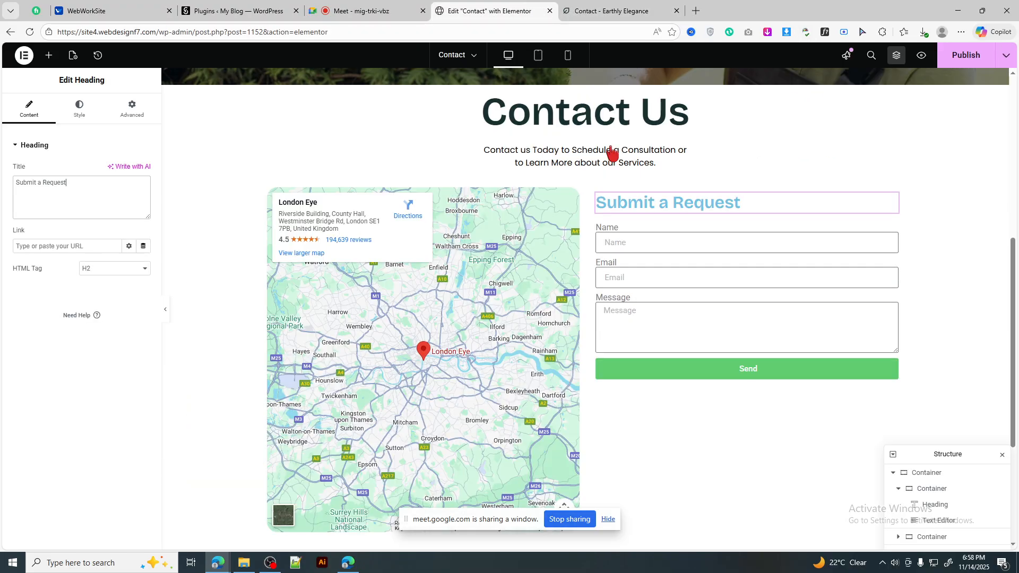
Step: Give the right-hand form container a Classic solid colour background
click(597, 194)
click(131, 109)
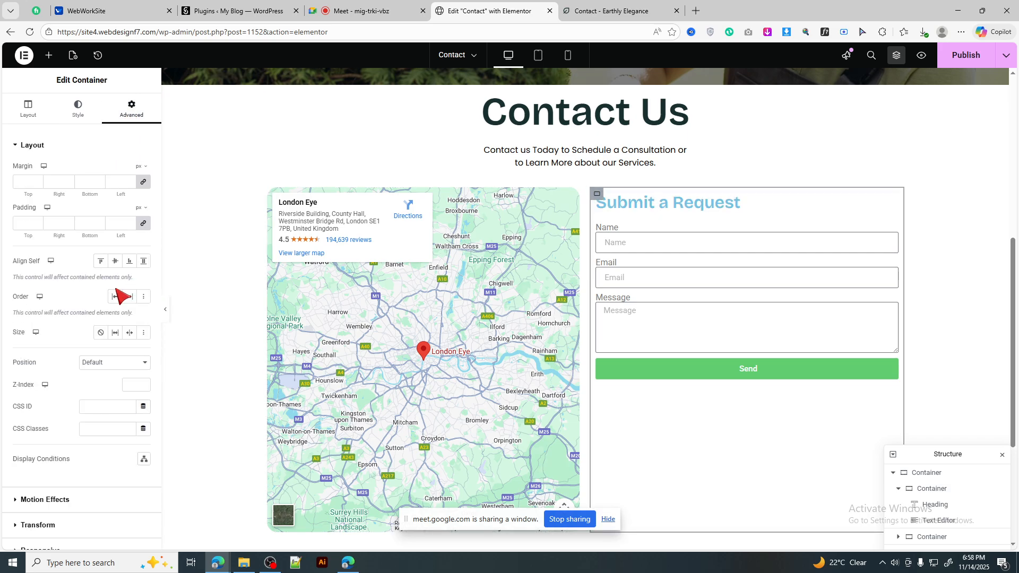
click(79, 111)
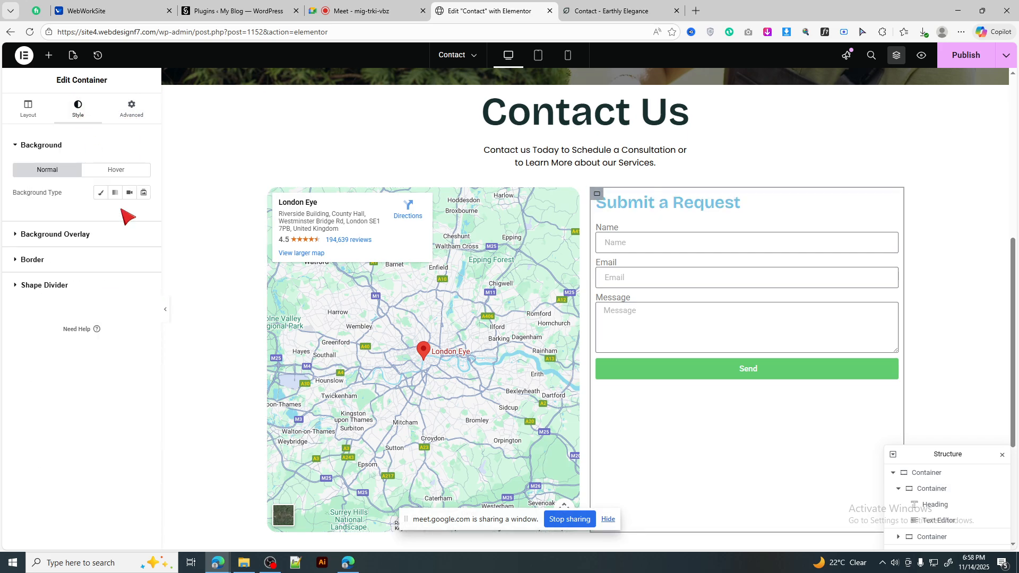
click(101, 193)
click(144, 215)
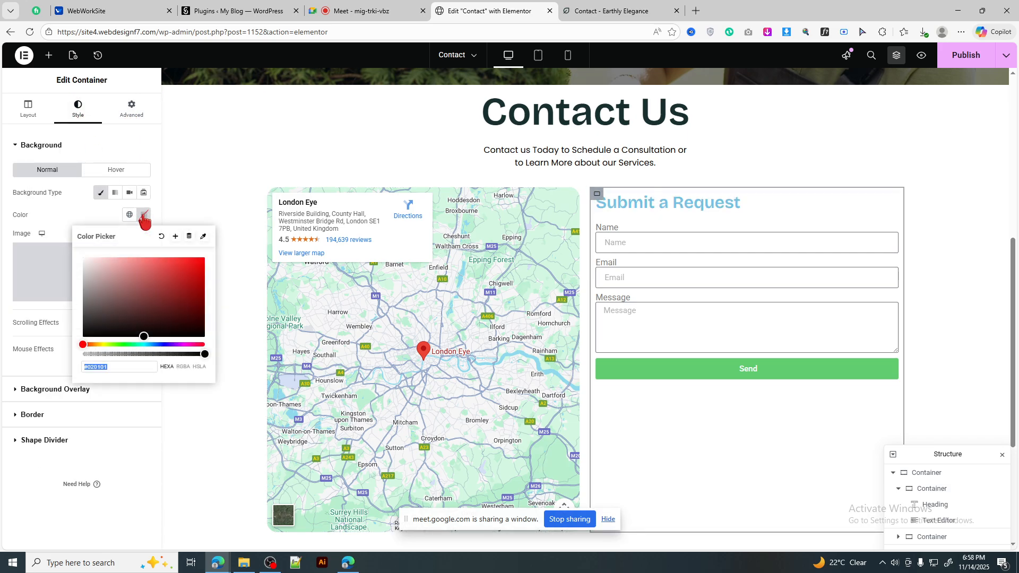
click(144, 215)
Step: Set the form container's padding to 40px on all sides
click(132, 111)
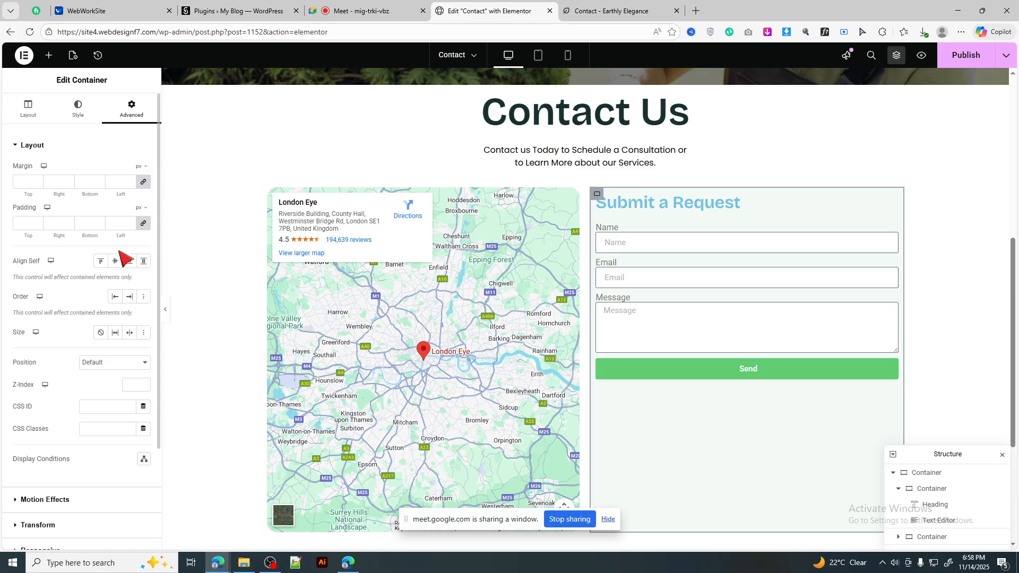
click(118, 223)
text(30)
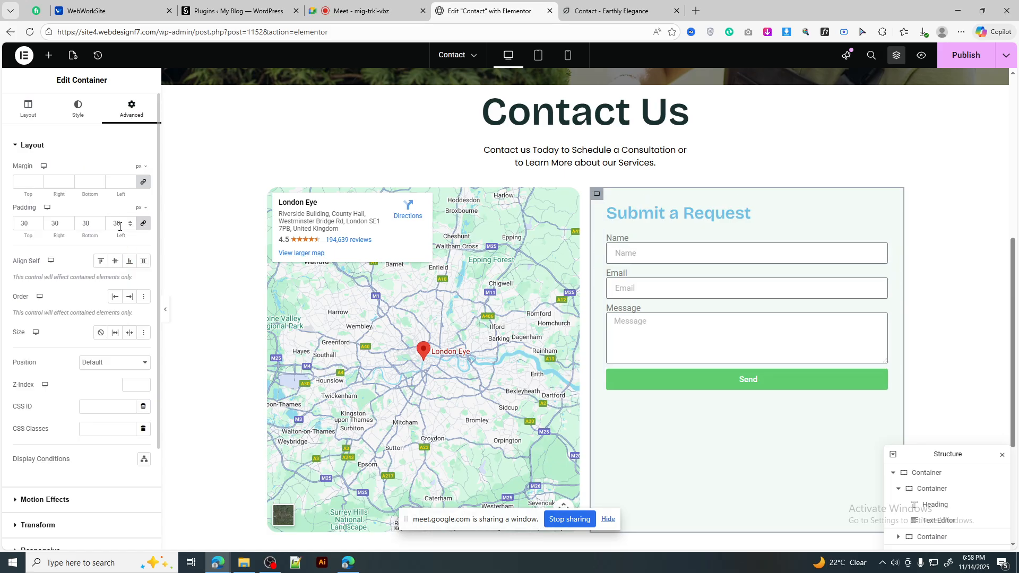
click(611, 11)
click(488, 11)
text(4)
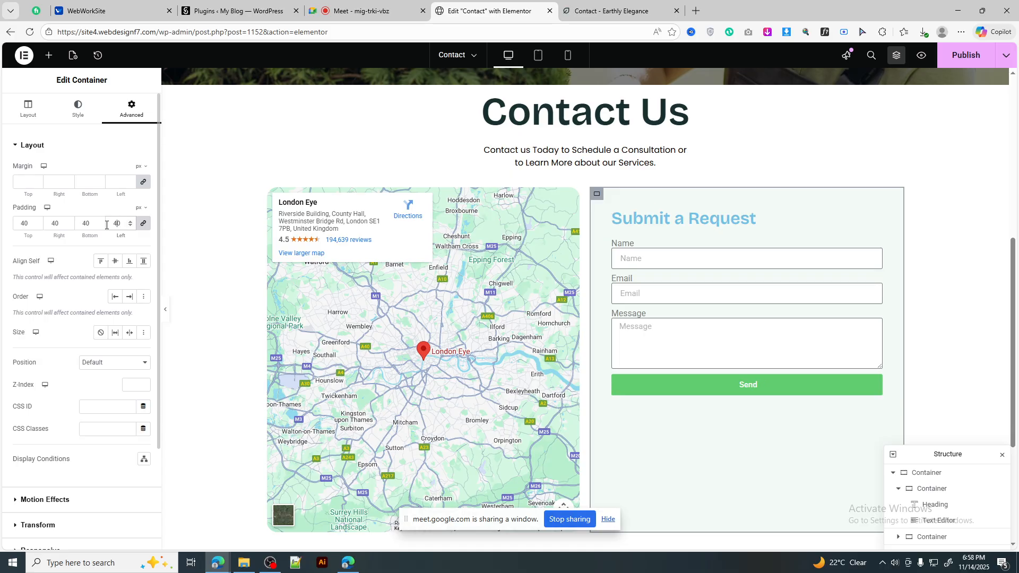
click(588, 6)
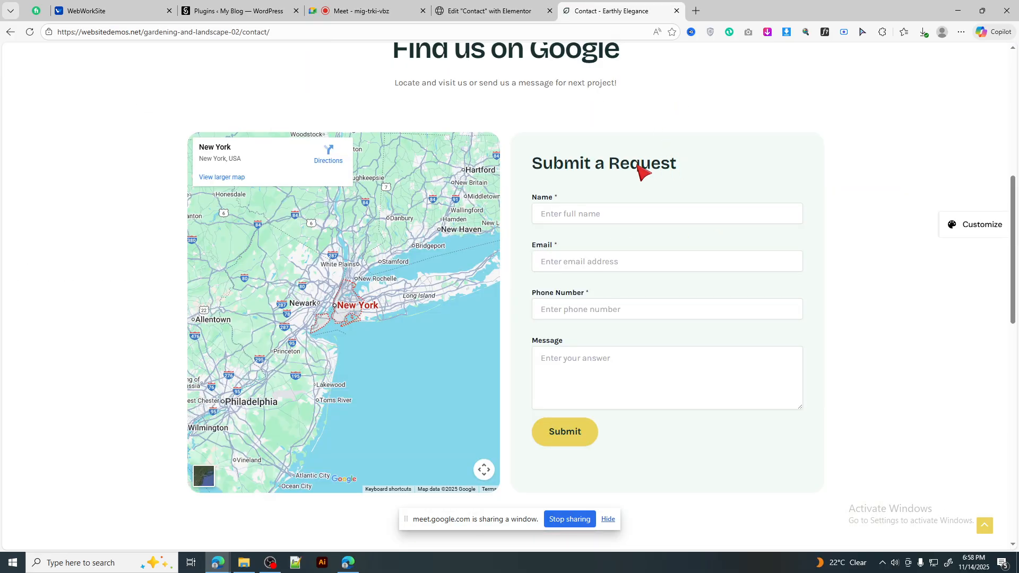
click(499, 11)
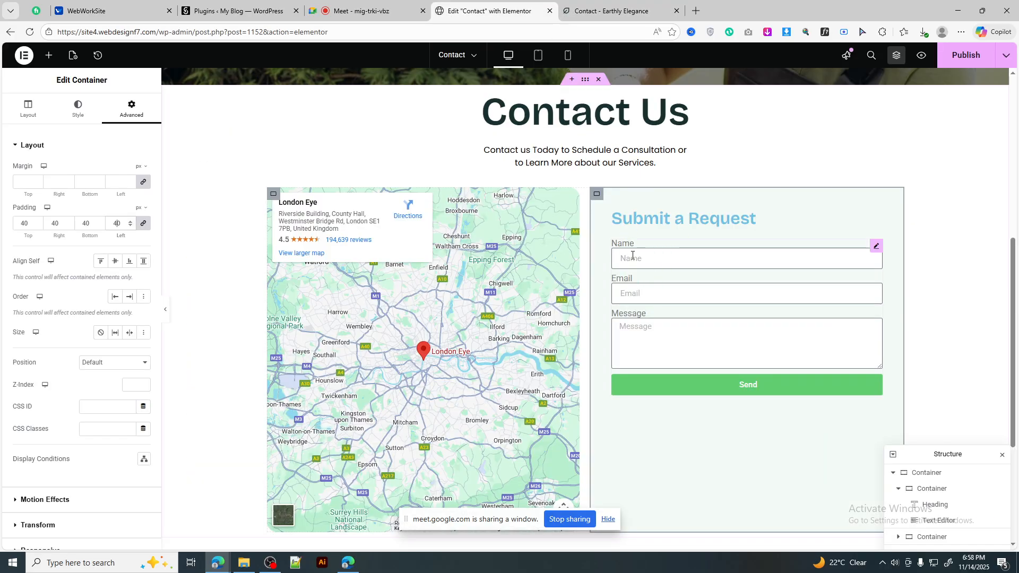
click(28, 109)
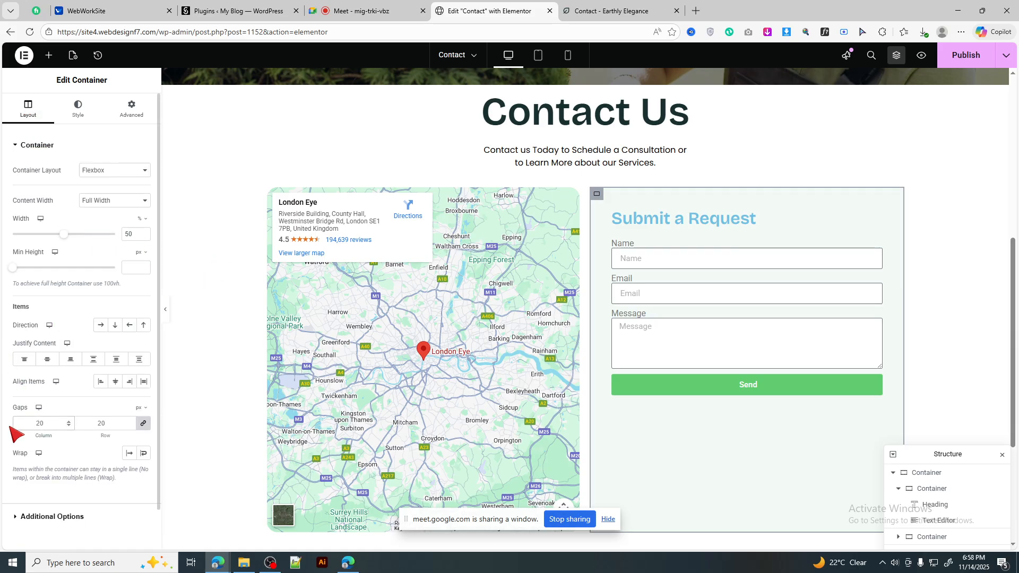
Step: Make the Submit a Request heading text a dark green global colour
click(675, 219)
click(588, 11)
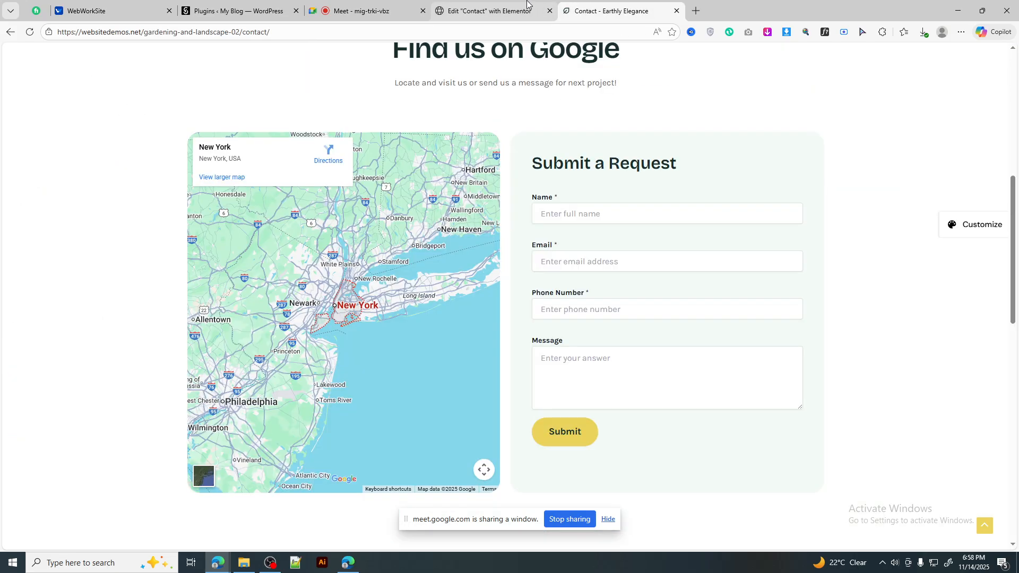
click(527, 4)
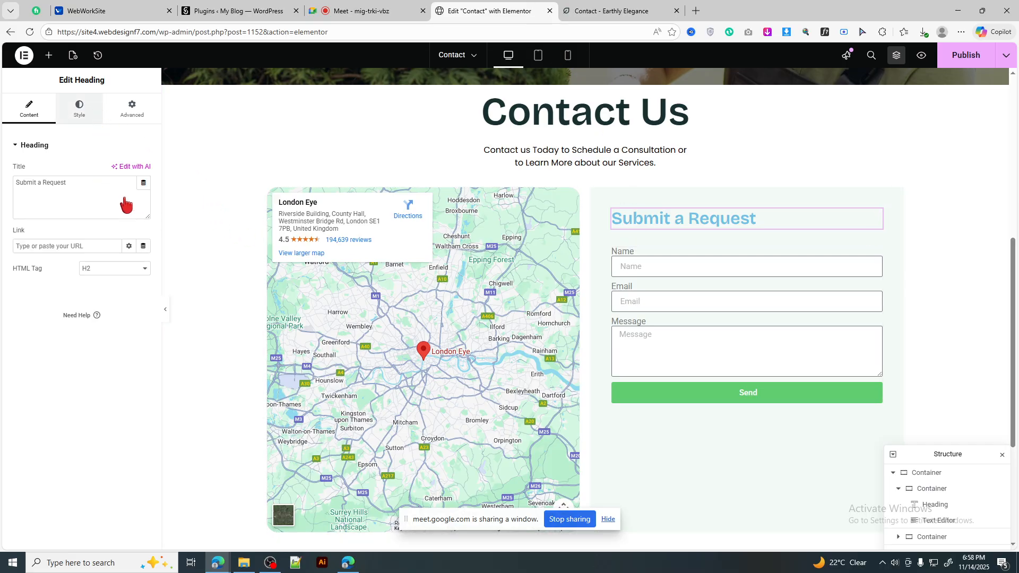
click(79, 108)
click(130, 319)
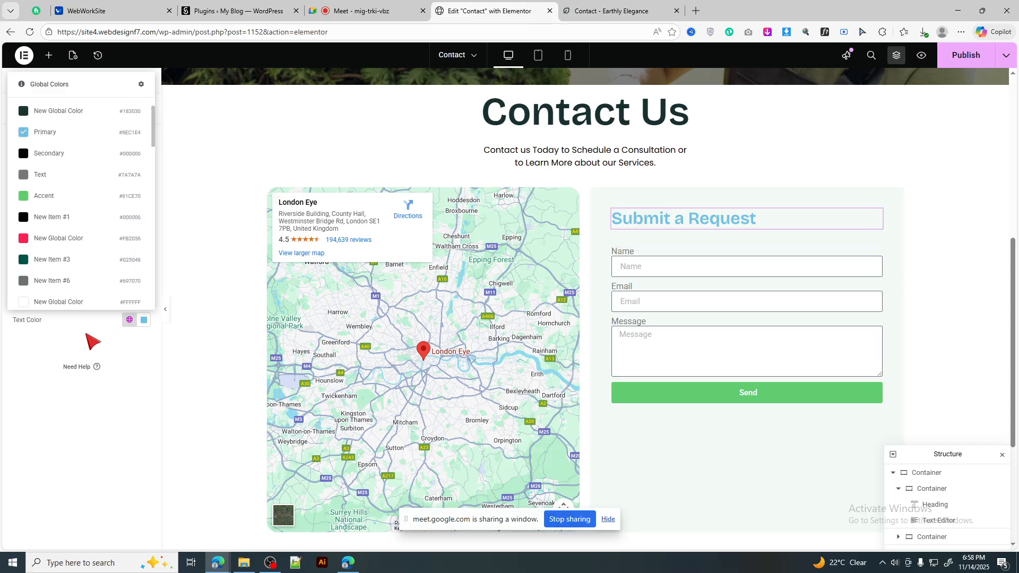
click(66, 257)
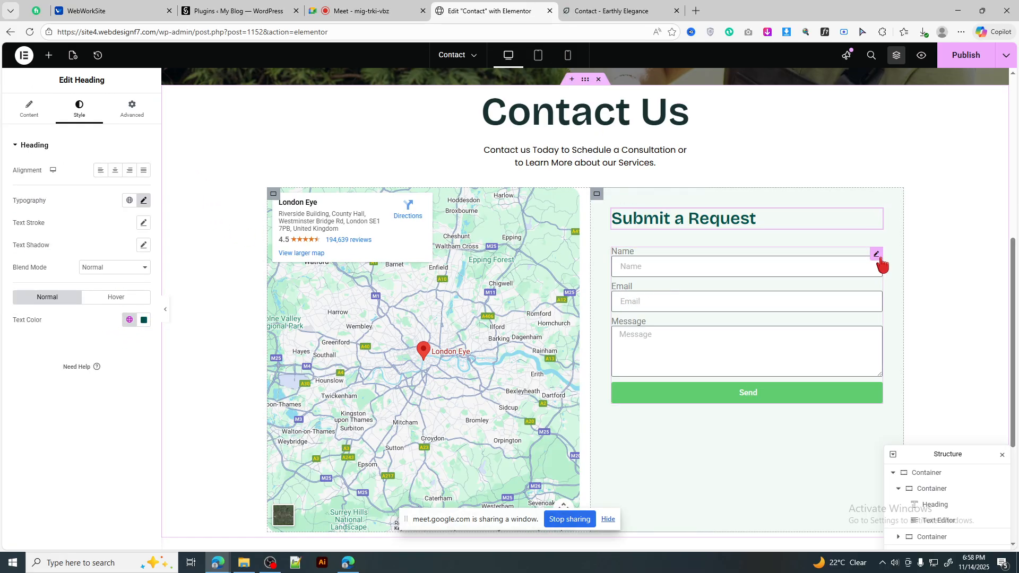
click(582, 5)
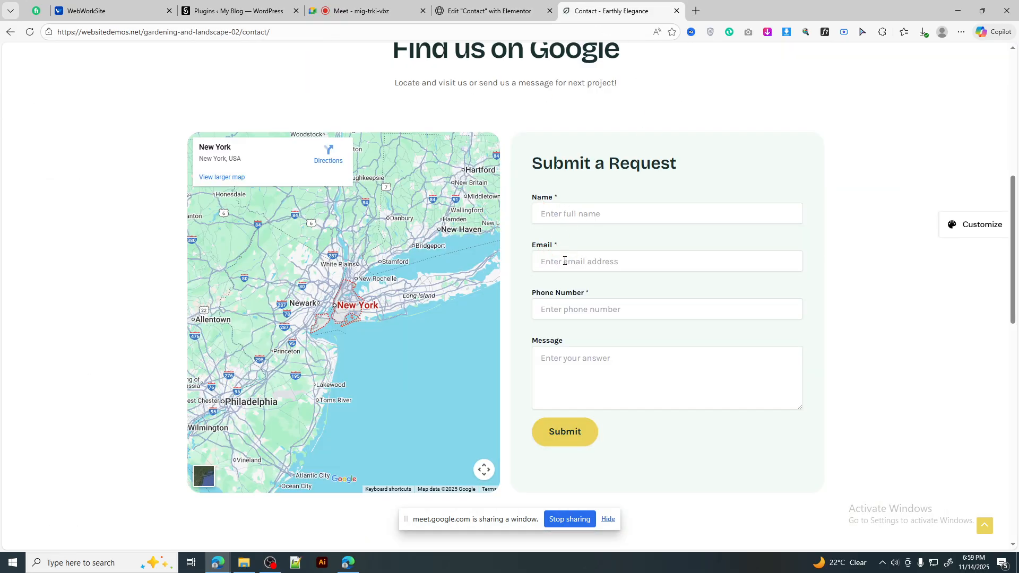
Step: Inspect the Message and Phone Number labels on the reference contact form
double_click(546, 341)
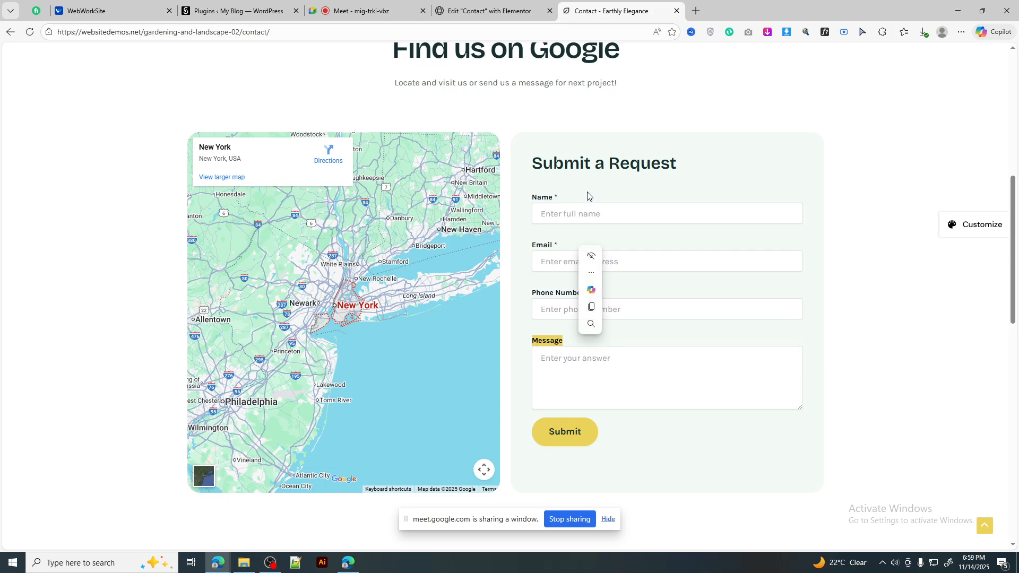
click(494, 10)
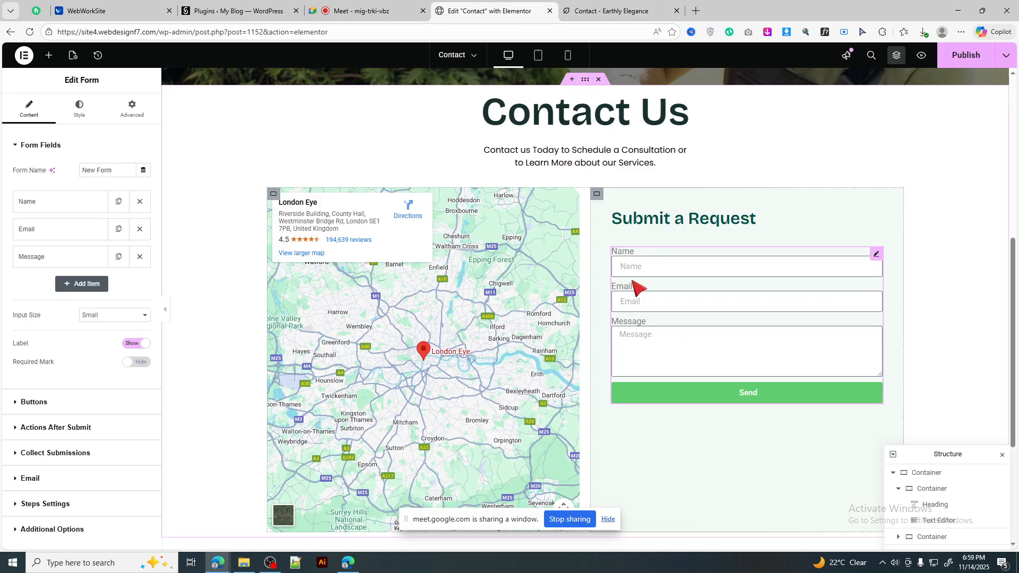
click(598, 5)
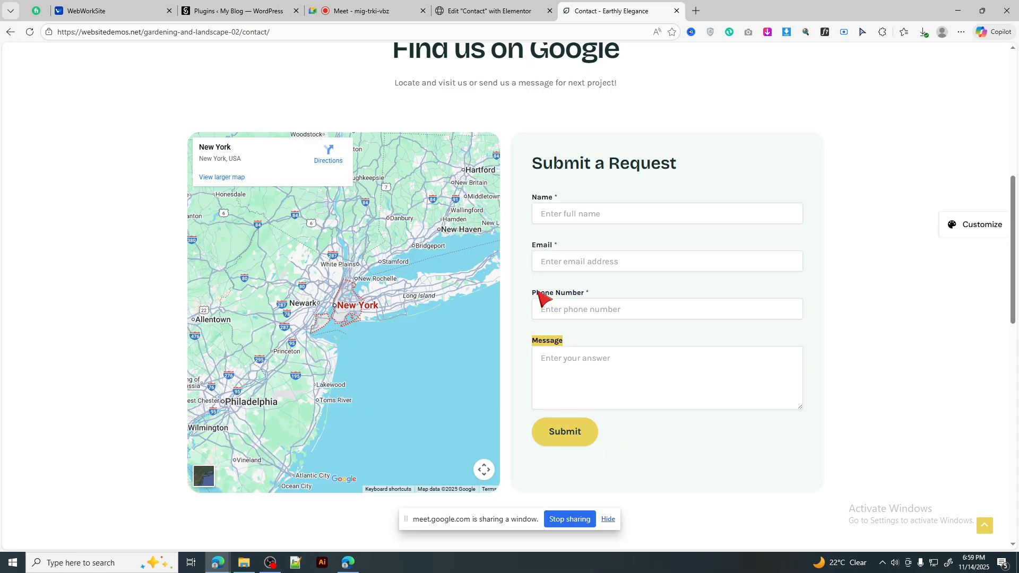
drag(533, 293, 588, 296)
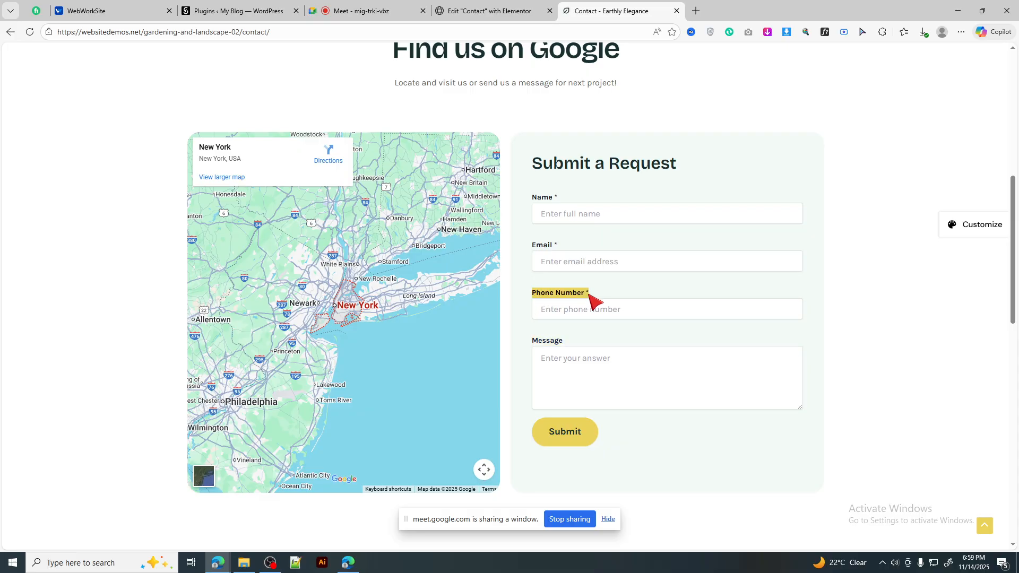
click(930, 321)
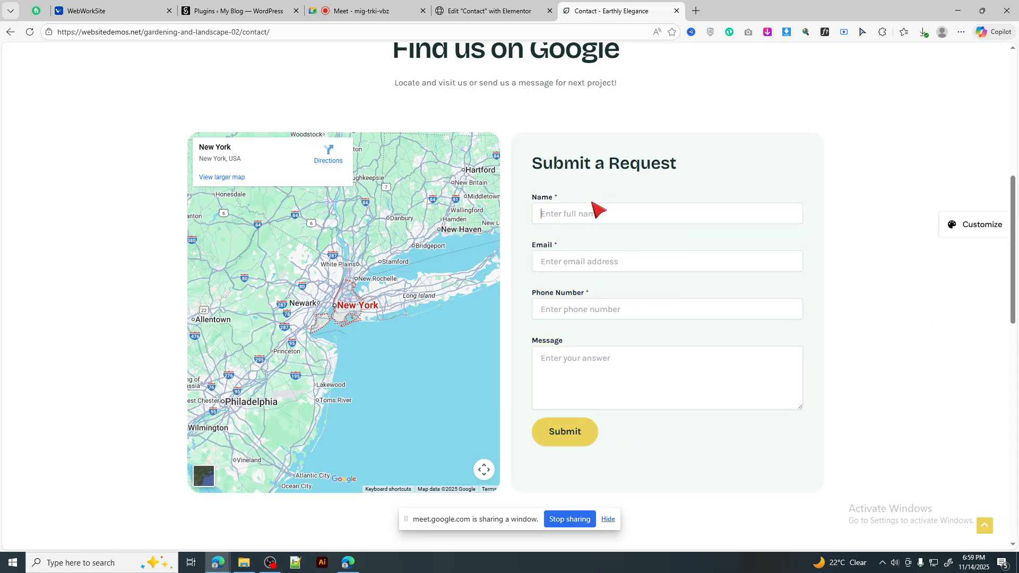
Step: Fill the reference form's Name, Email and Message fields with sample entries and submit it
click(594, 214)
click(592, 255)
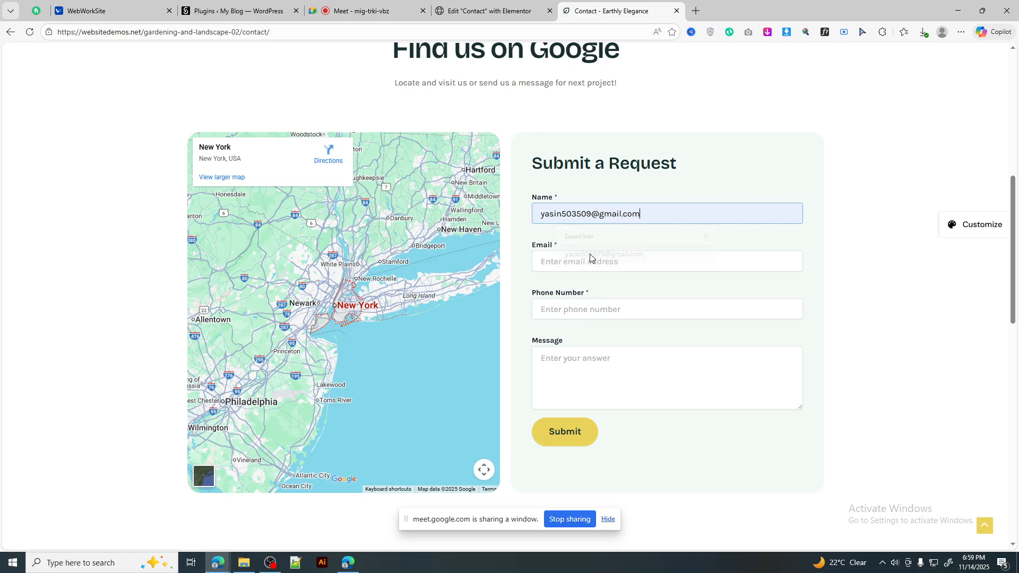
click(592, 261)
click(599, 304)
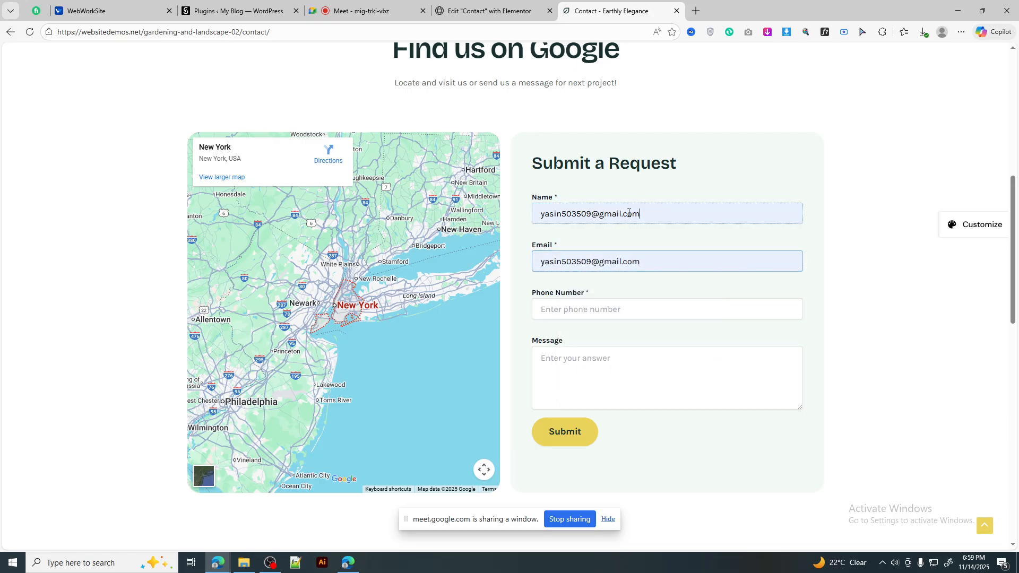
drag(639, 214, 567, 219)
key(BackSpace)
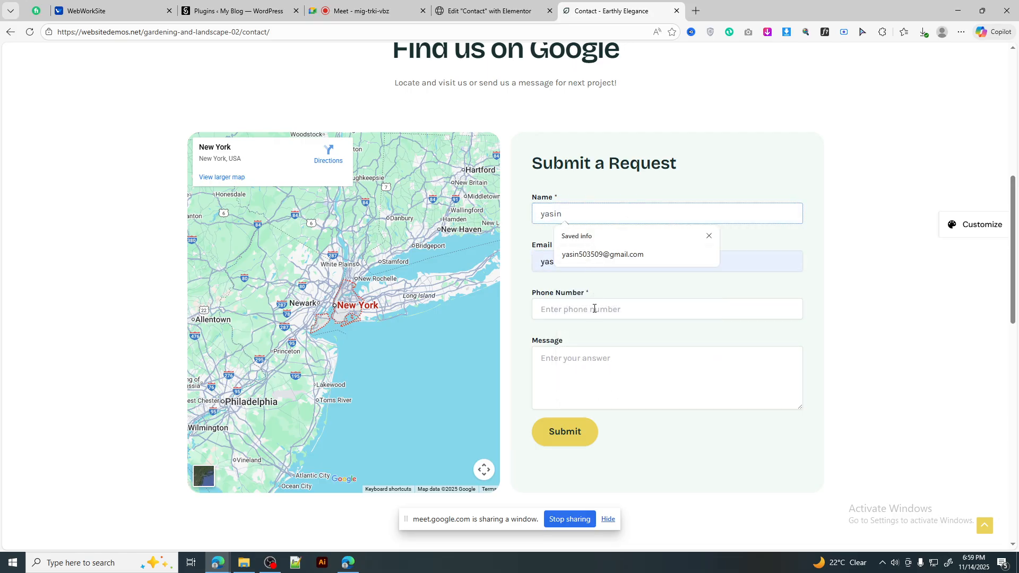
click(591, 364)
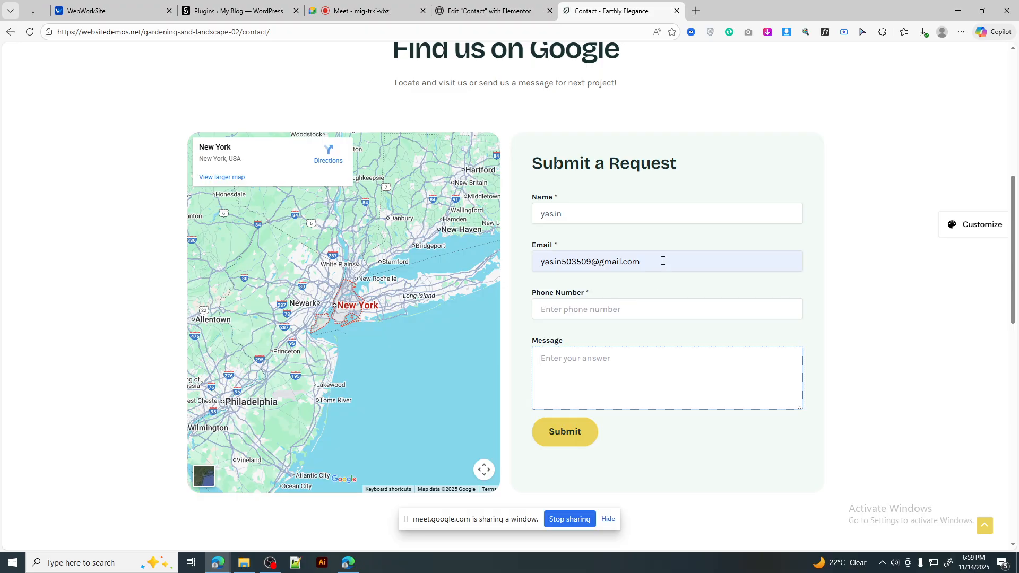
triple_click(663, 261)
key(ctrl+c)
click(588, 372)
key(ctrl+v)
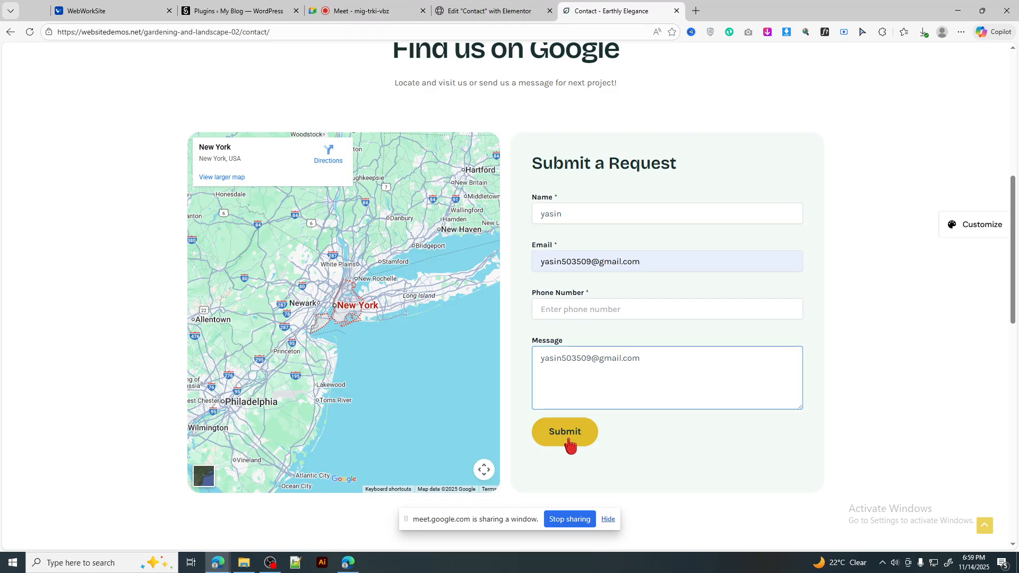
click(567, 442)
scroll(553, 344, down, 3)
scroll(600, 282, up, 2)
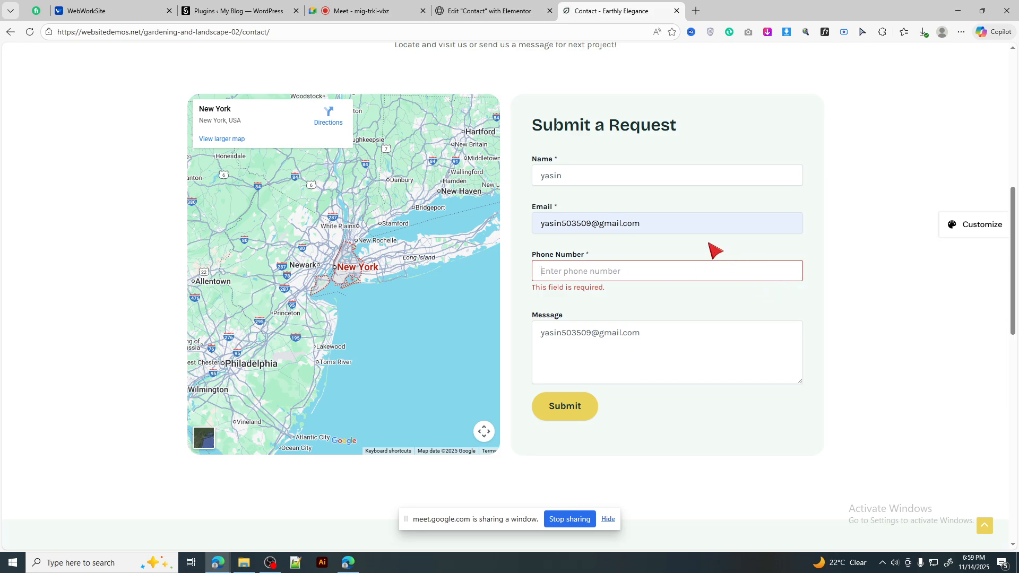
Step: Empty the Email field, note the required Phone Number, and return to the Elementor form
click(659, 225)
key(ctrl+a)
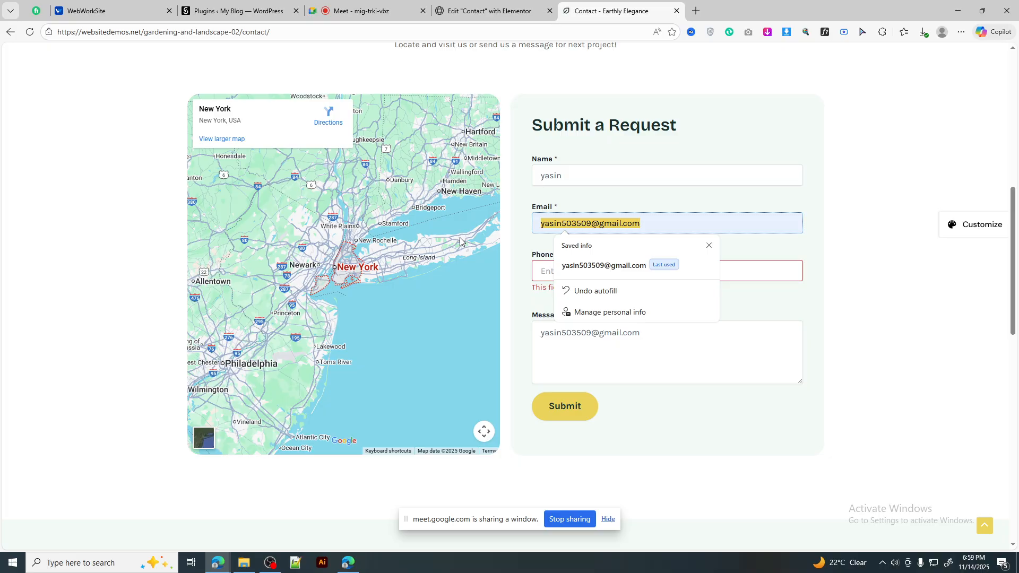
key(BackSpace)
click(616, 225)
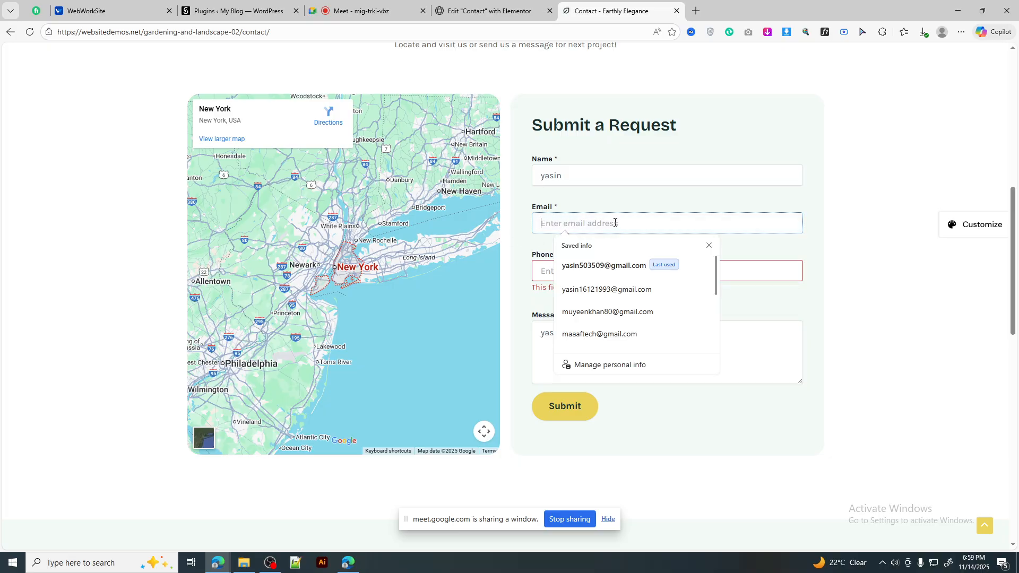
scroll(645, 334, down, 1)
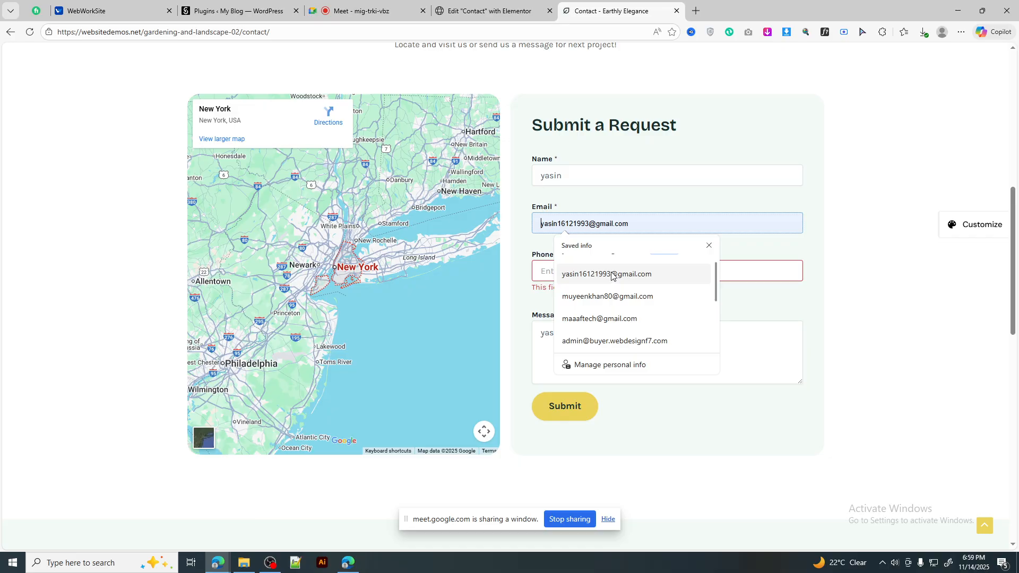
click(758, 337)
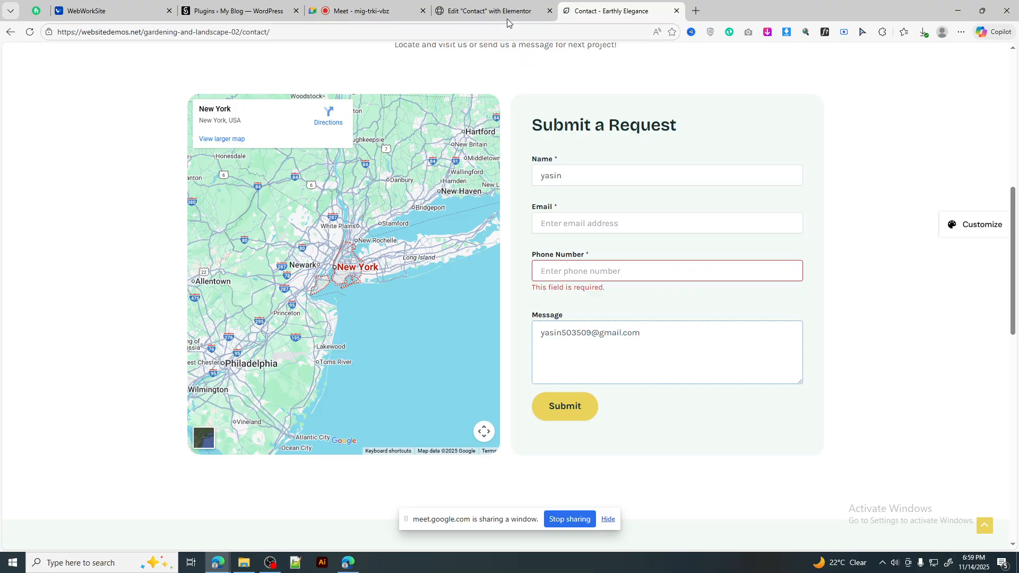
drag(533, 256, 587, 264)
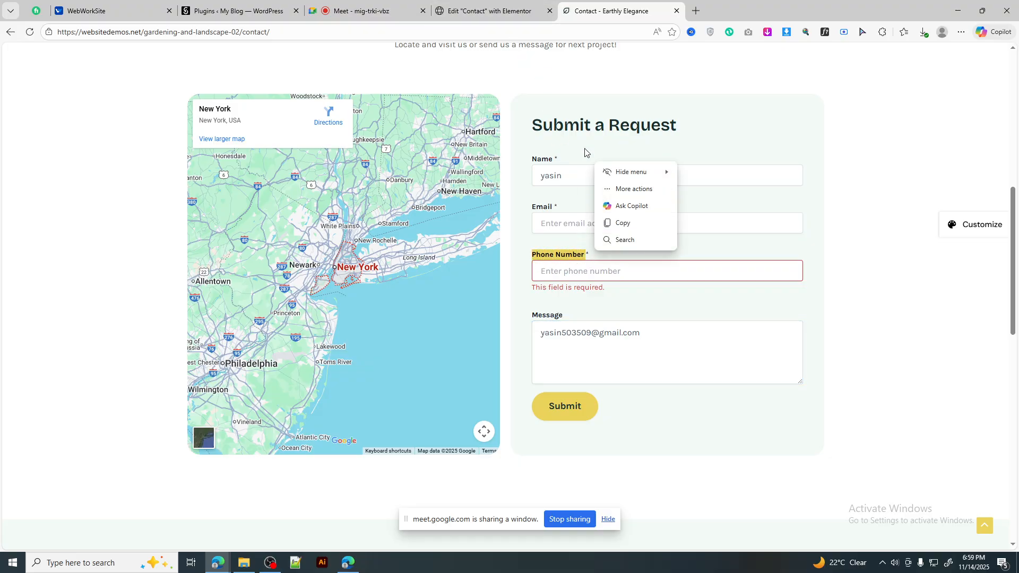
click(539, 8)
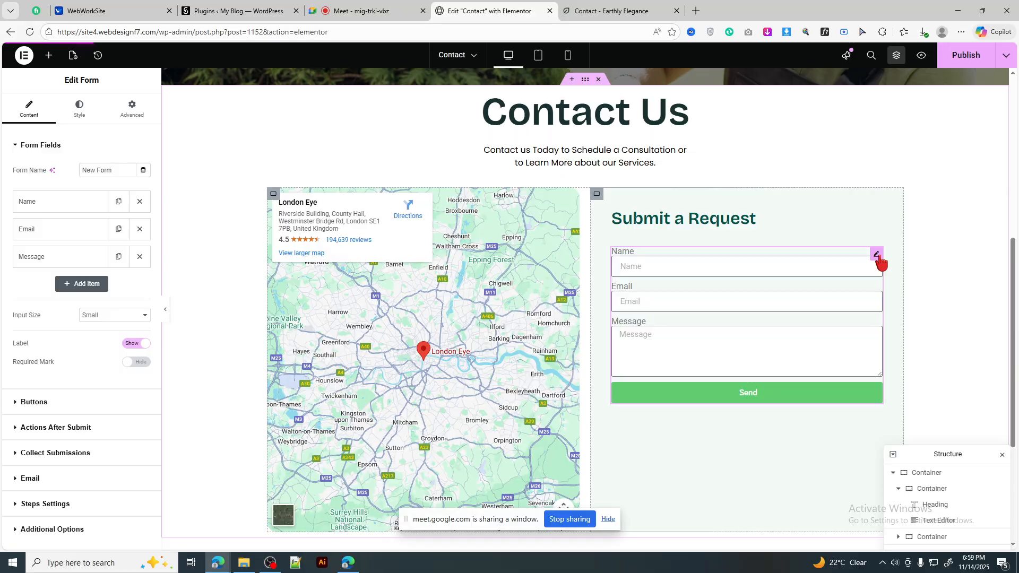
scroll(106, 297, down, 1)
scroll(96, 277, up, 1)
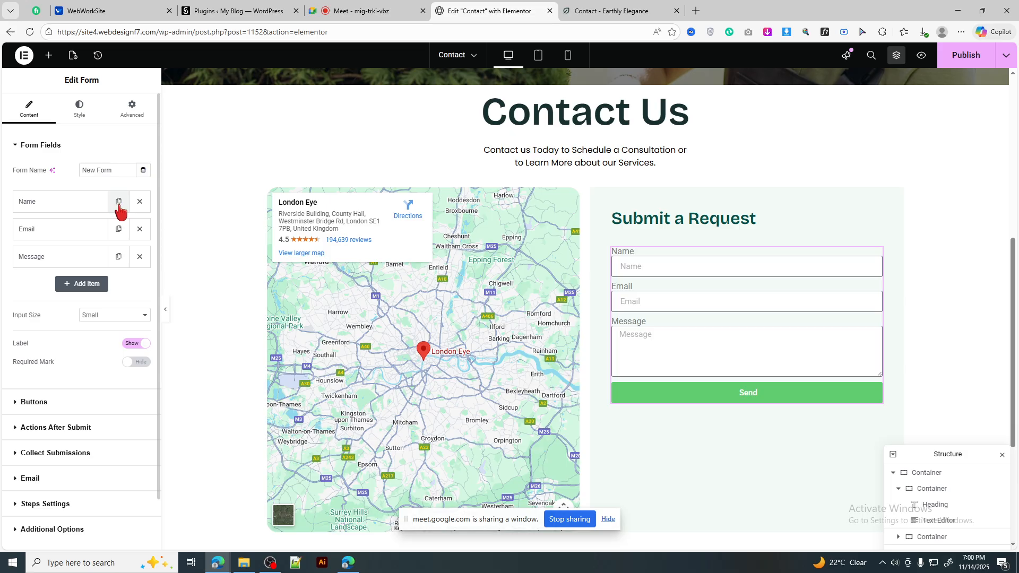
Step: Duplicate the Email field and relabel the copy 'Phone Number', selecting its placeholder for replacement
click(119, 229)
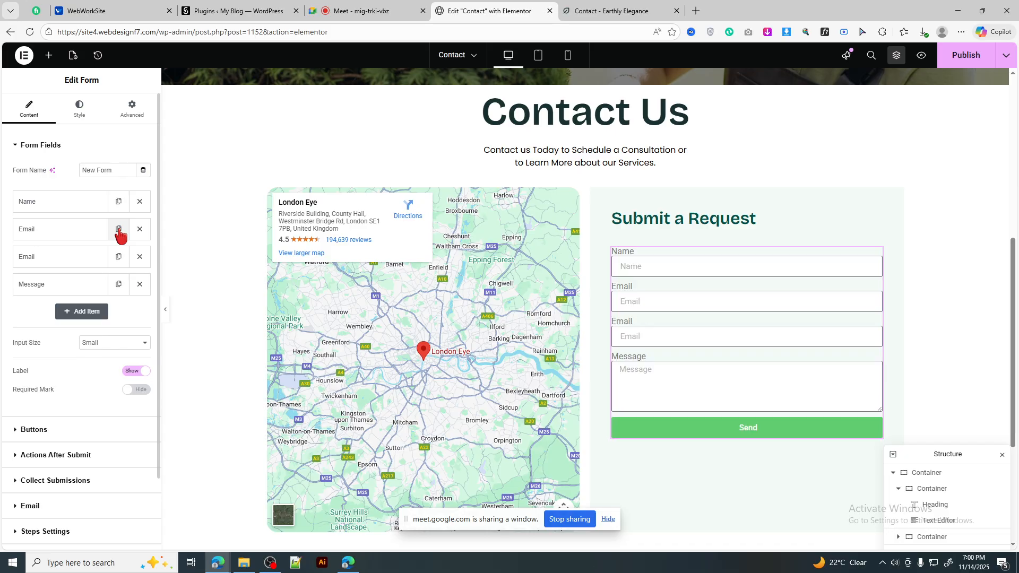
click(63, 260)
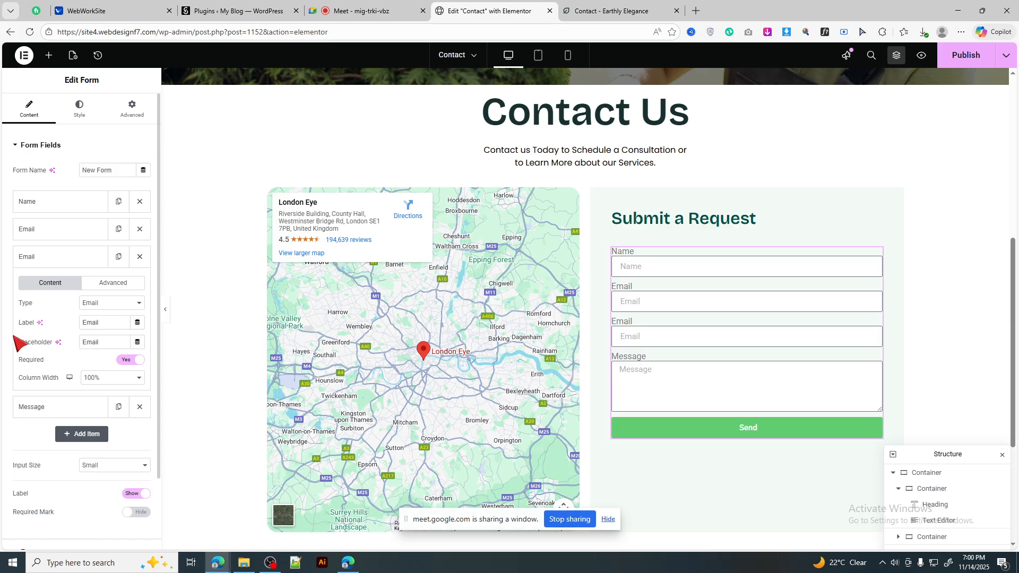
drag(102, 323, 71, 323)
text(Phone Number)
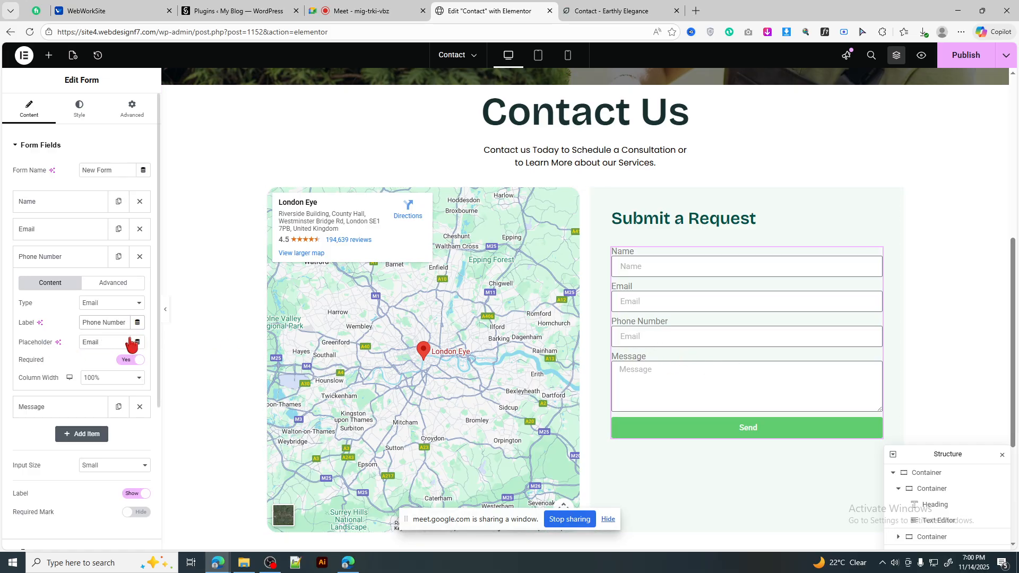
drag(130, 343, 37, 339)
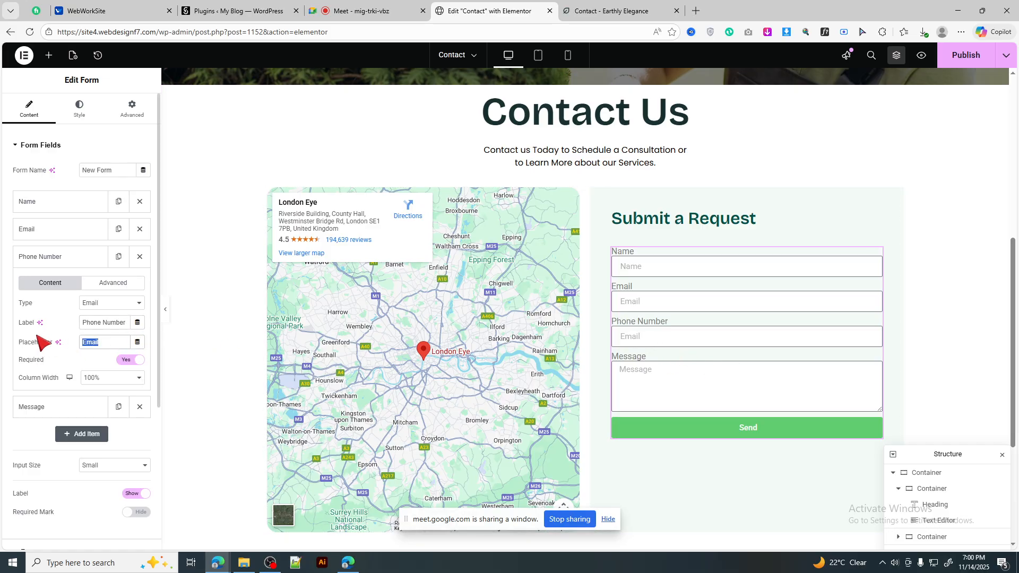
click(643, 10)
Step: Inspect the reference form's phone input and copy its placeholder 'Enter phone number'
click(914, 300)
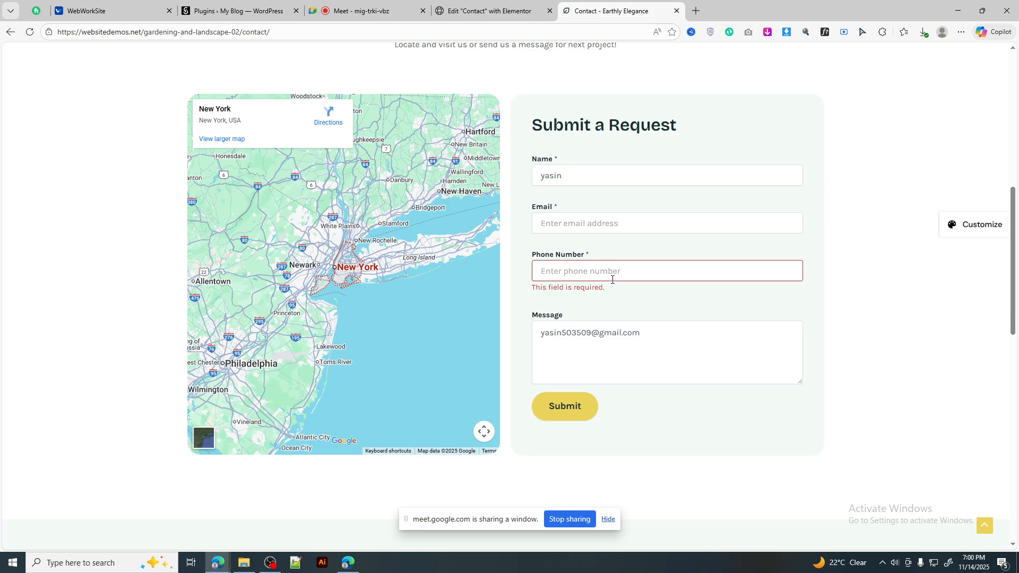
click(549, 270)
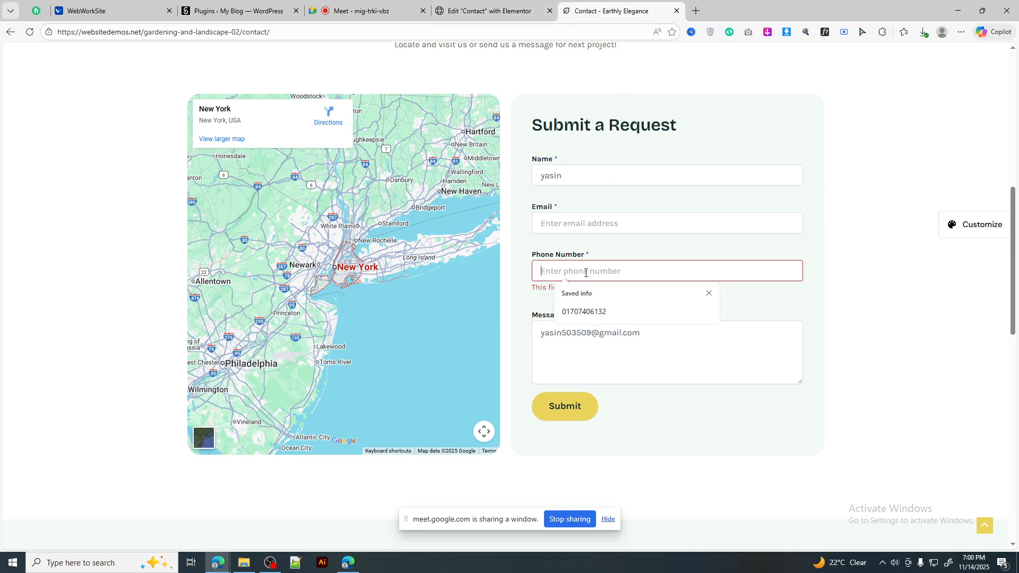
right_click(609, 271)
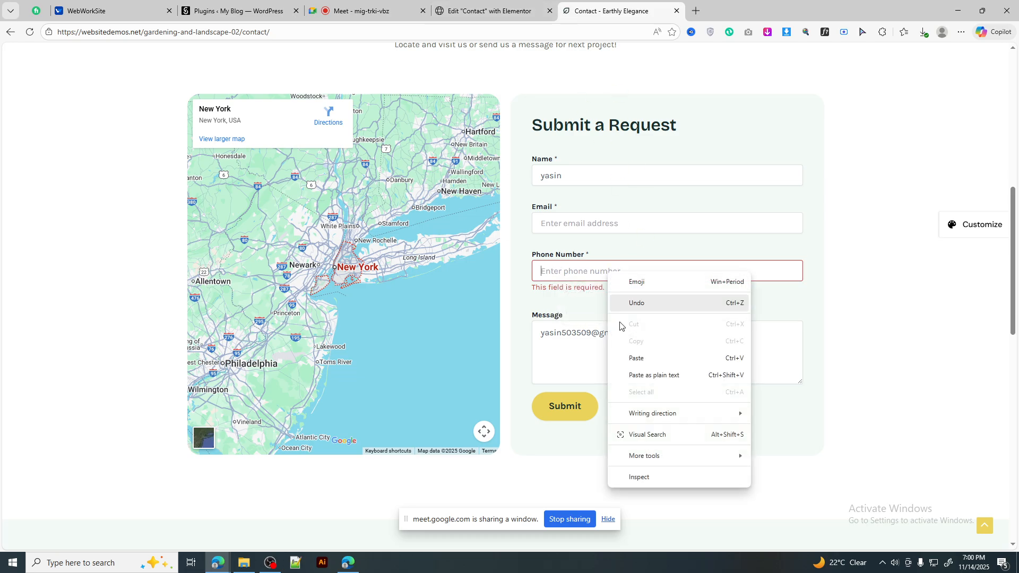
click(642, 477)
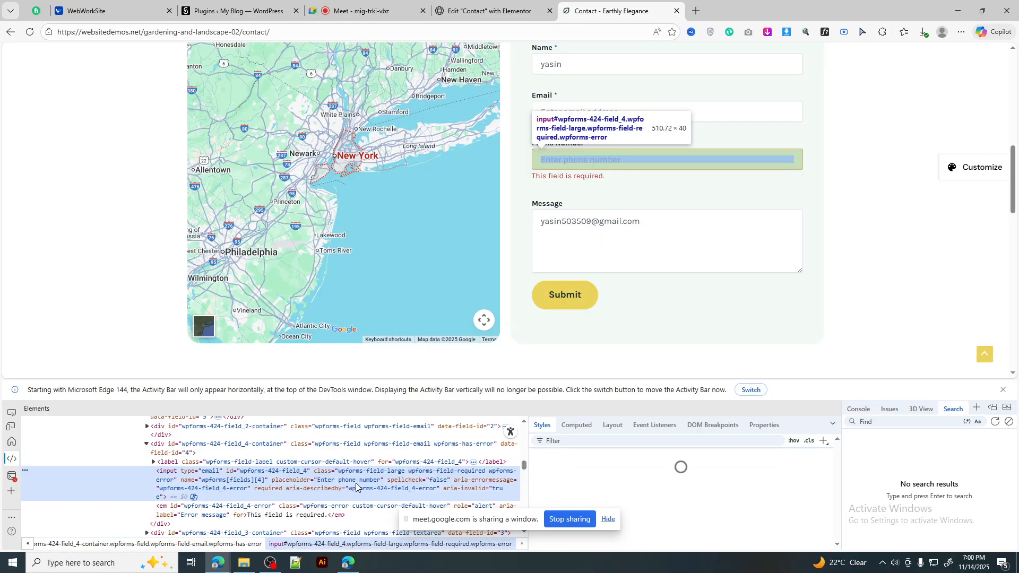
click(153, 462)
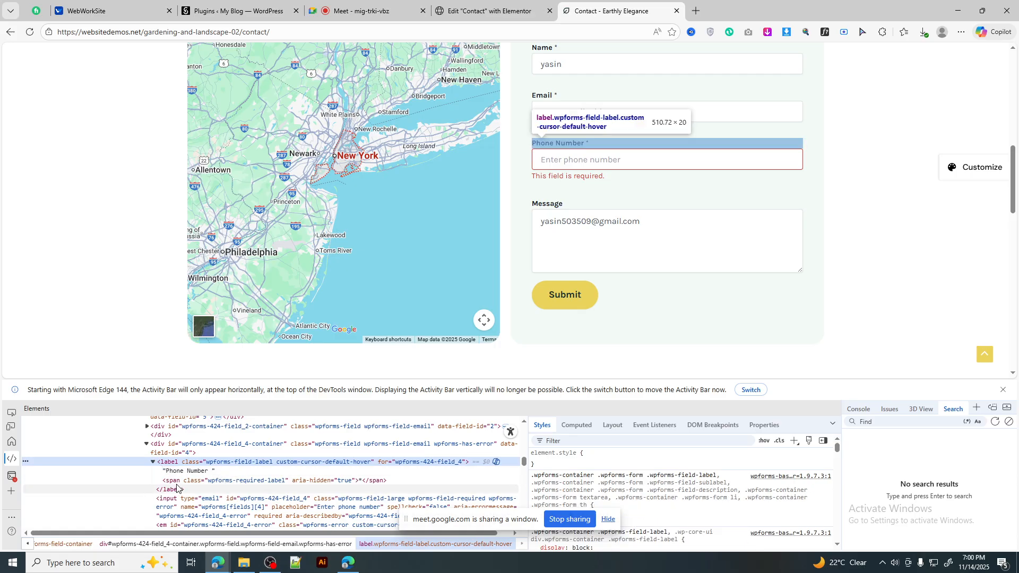
click(11, 412)
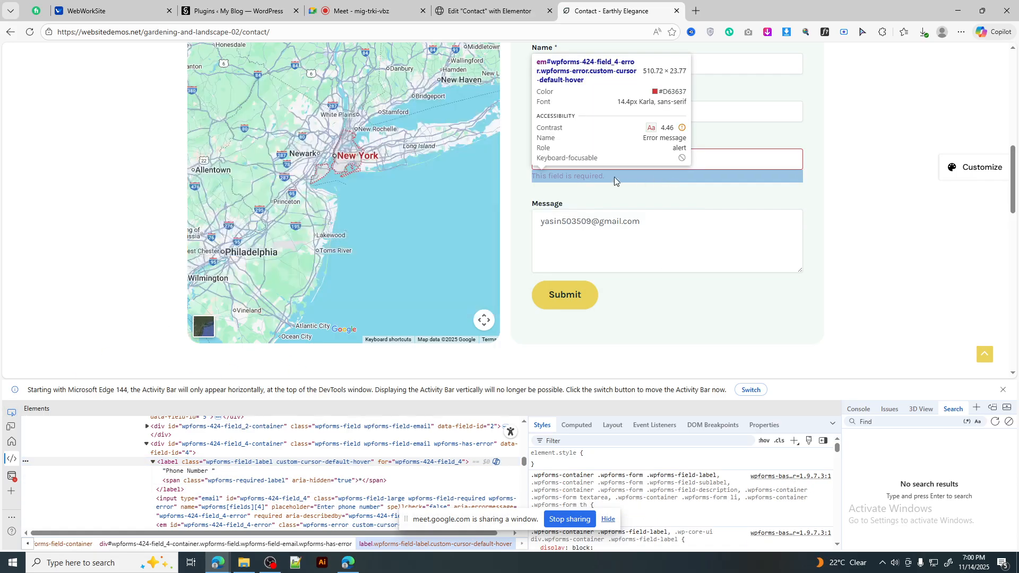
click(576, 164)
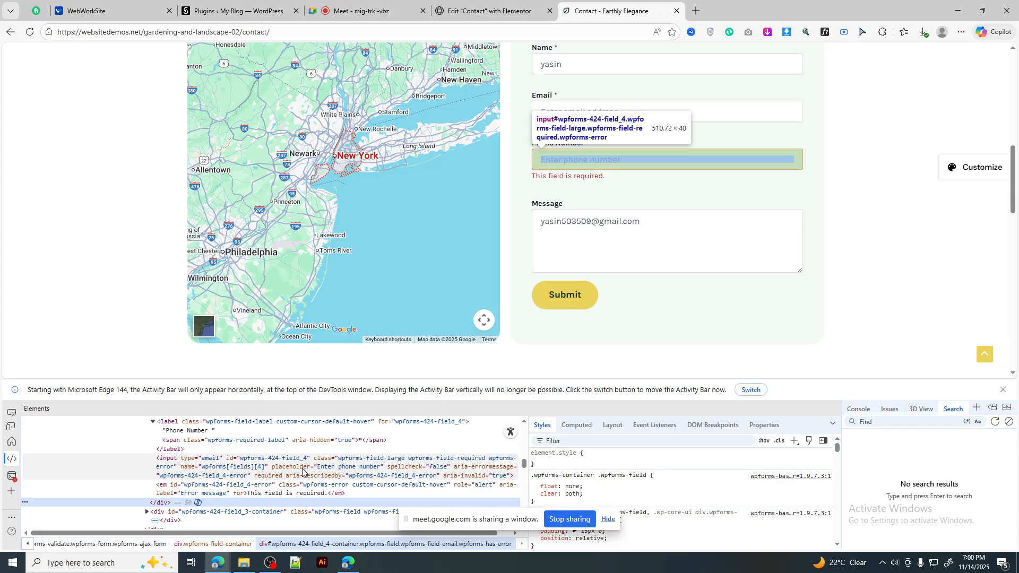
double_click(350, 469)
key(ctrl+c)
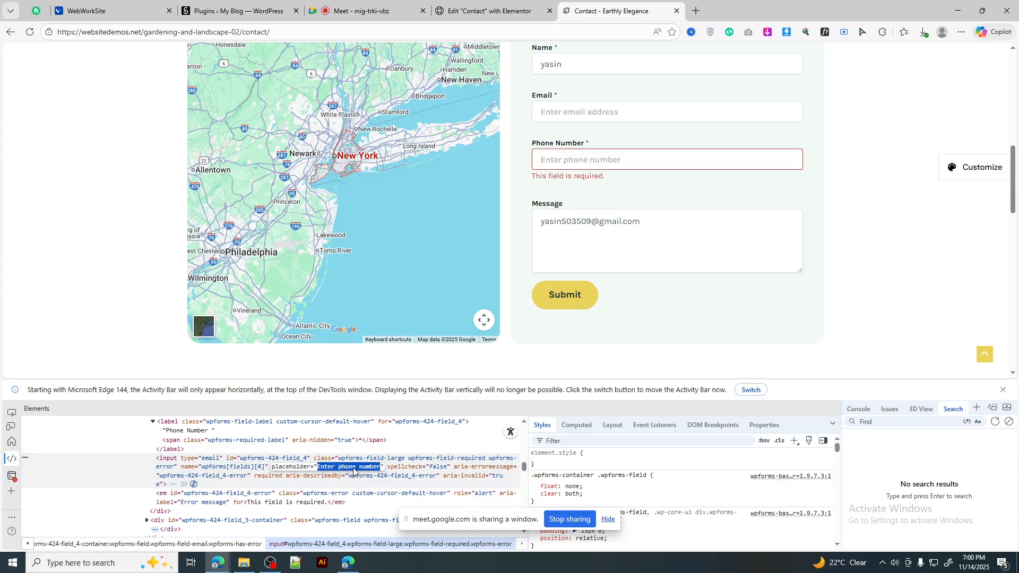
click(495, 10)
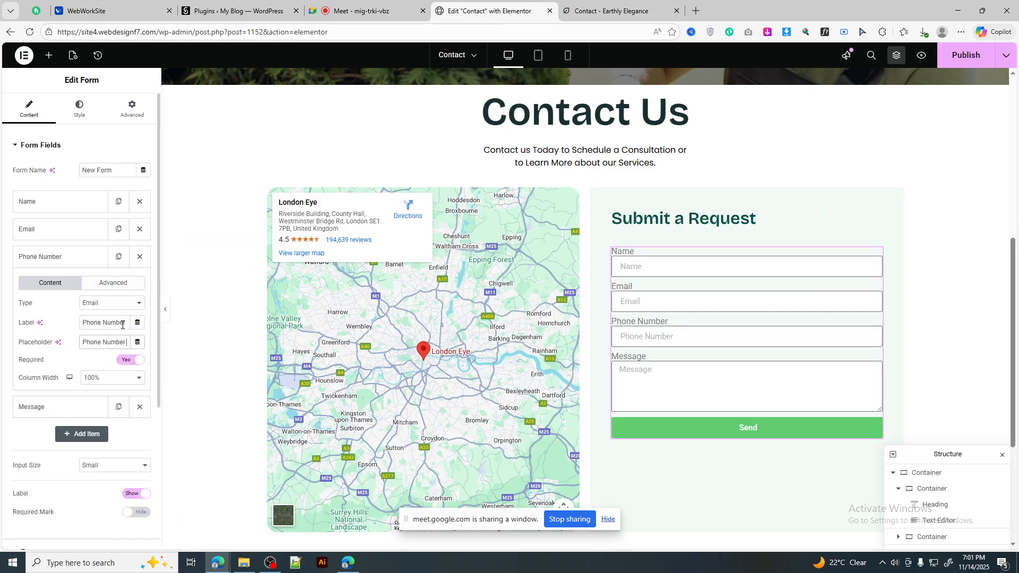
Step: Paste 'Enter phone number' as the Phone Number placeholder and compare it with the reference field
triple_click(114, 341)
key(ctrl+v)
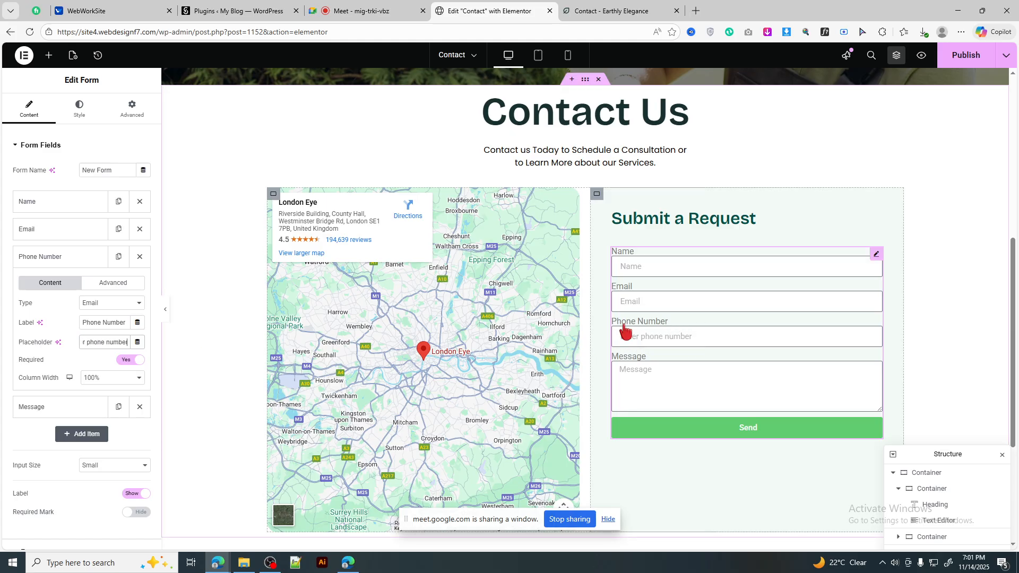
click(618, 11)
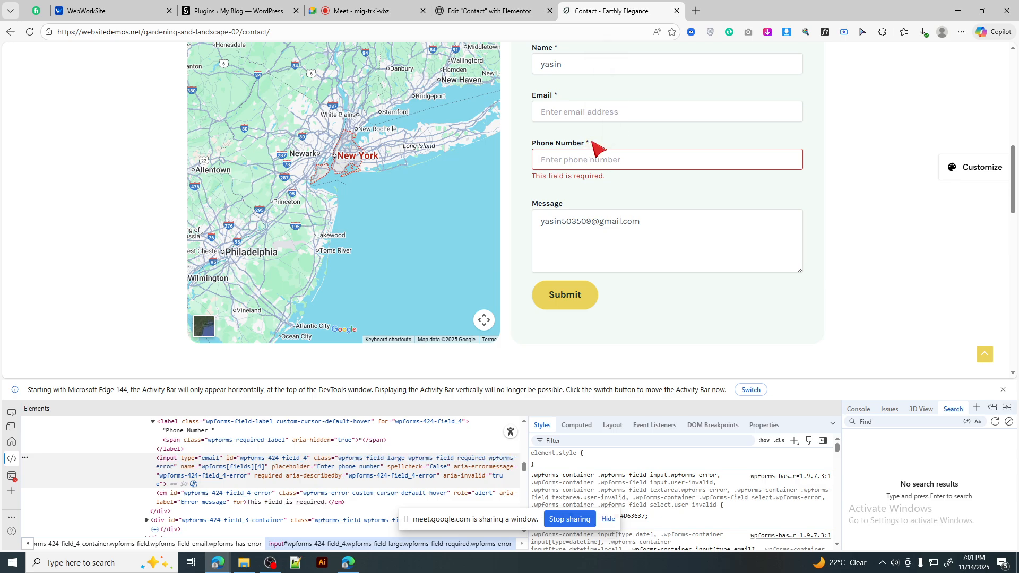
click(595, 152)
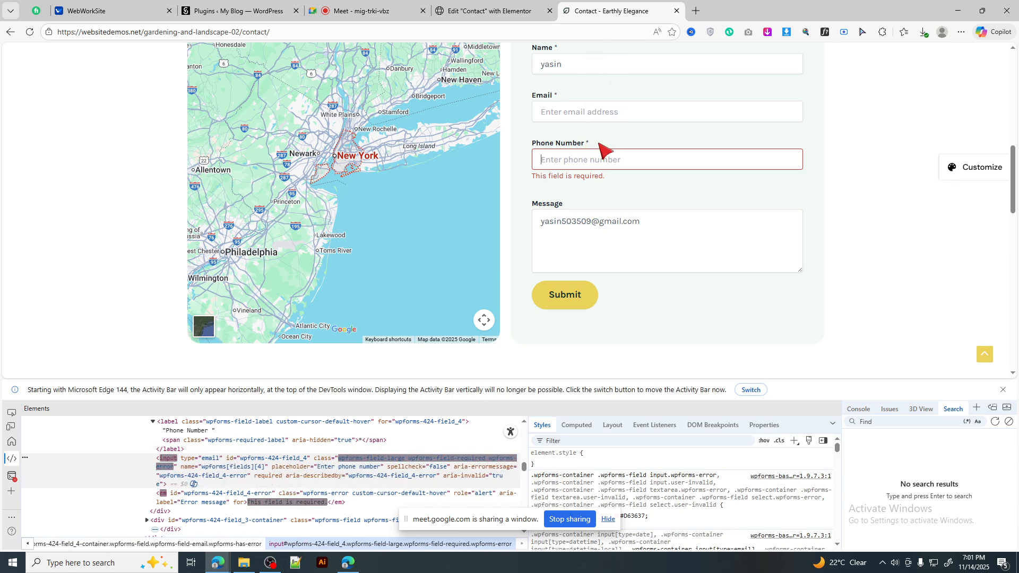
click(496, 5)
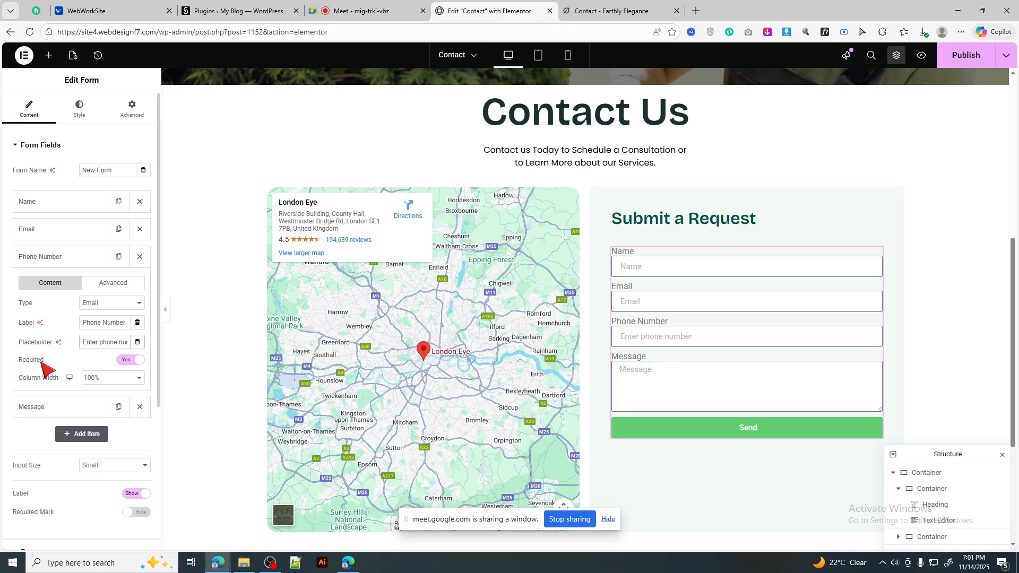
Step: Leave the Phone Number field's Required toggle set to Yes and try the preview's phone field
click(130, 364)
click(131, 365)
click(132, 367)
click(662, 336)
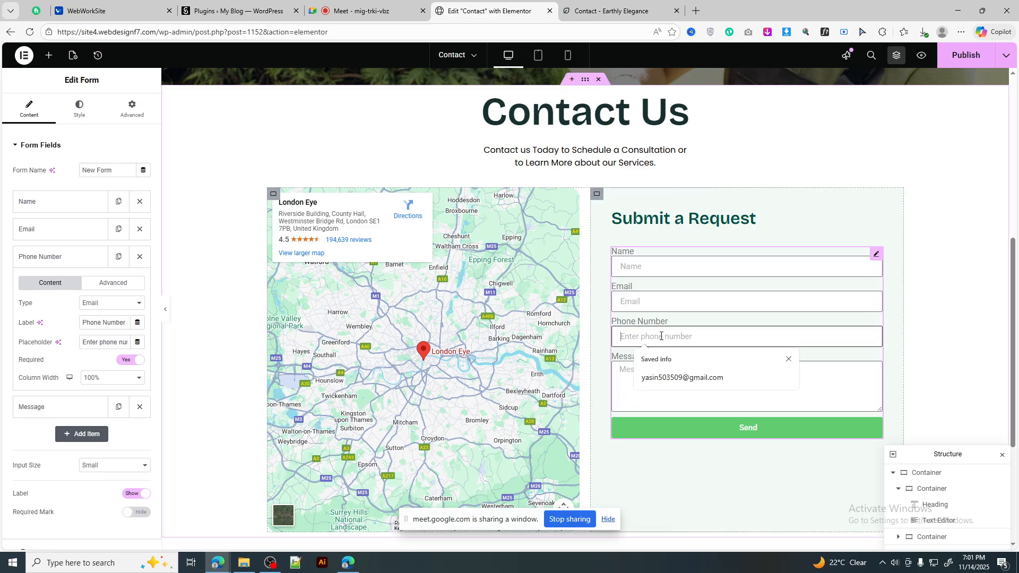
Step: Fill the preview form's Name and Email fields from saved browser details
click(668, 303)
click(668, 275)
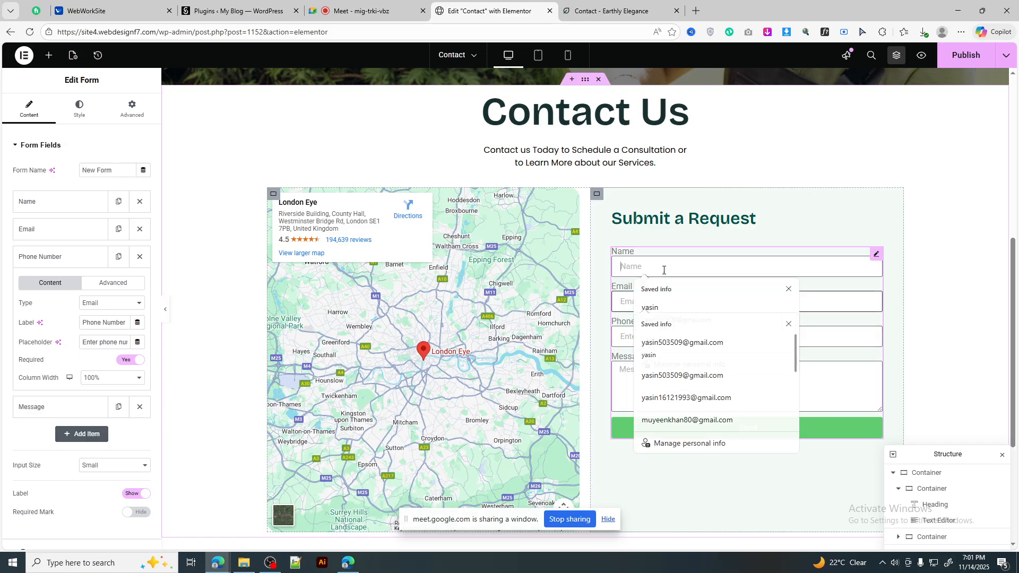
click(665, 307)
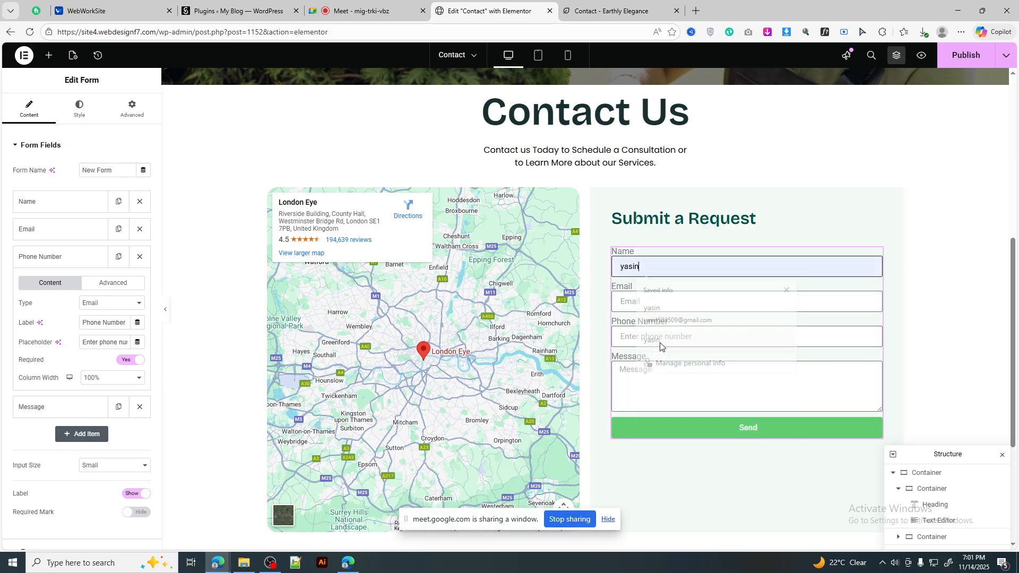
click(657, 301)
click(663, 339)
click(663, 343)
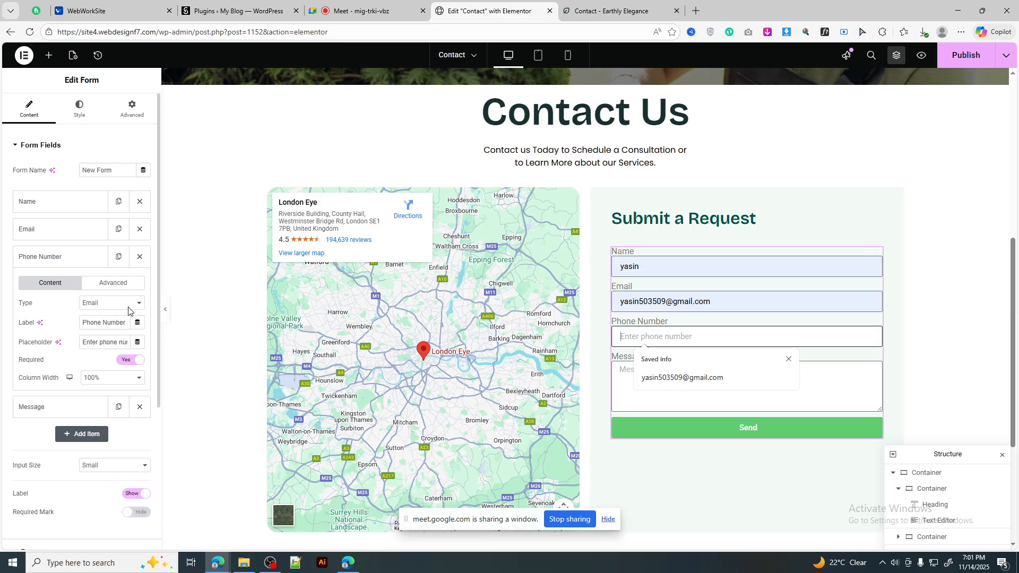
Step: Change the Phone Number field type to Tel and test it with an autofilled entry
click(108, 306)
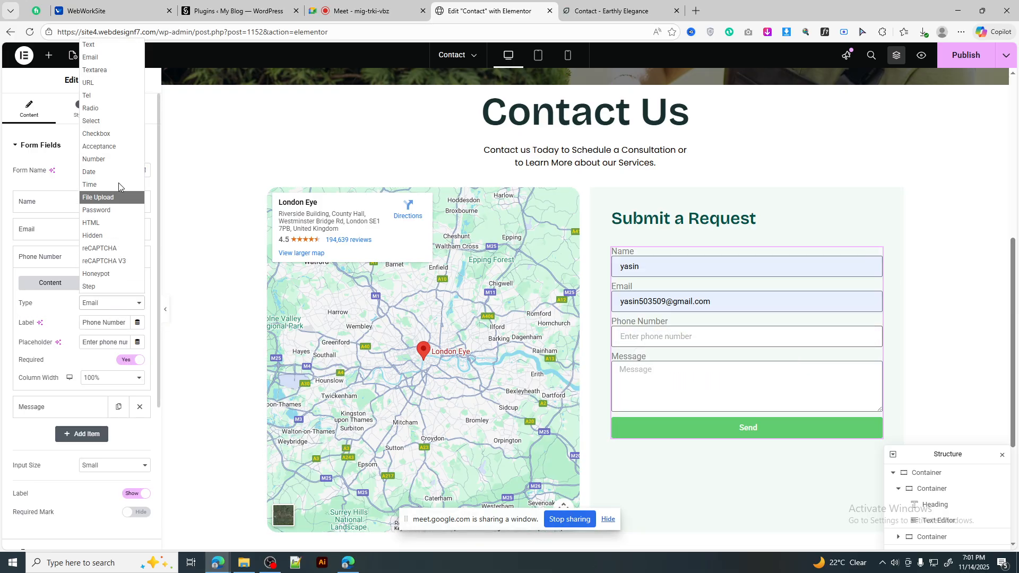
click(104, 97)
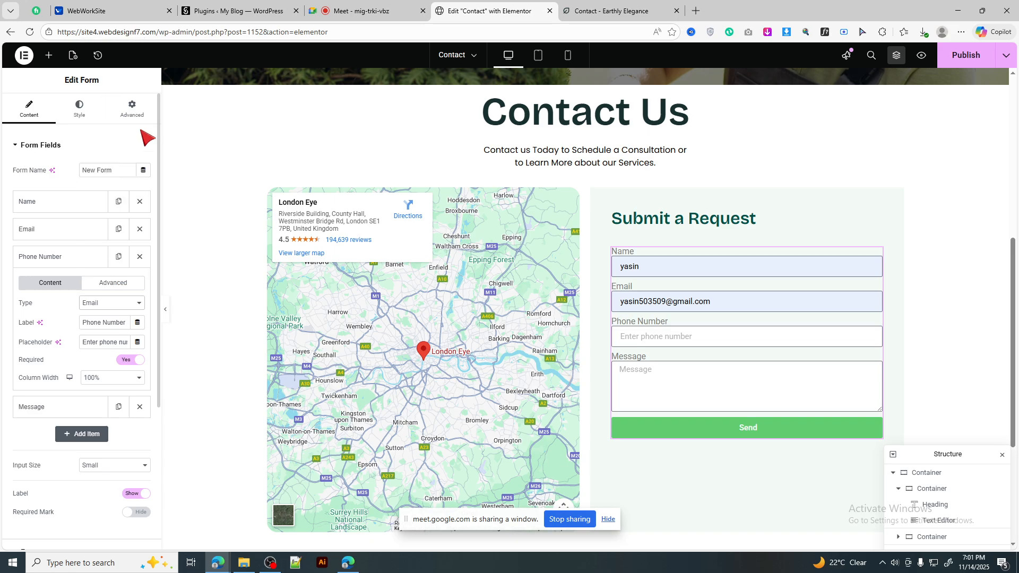
click(658, 336)
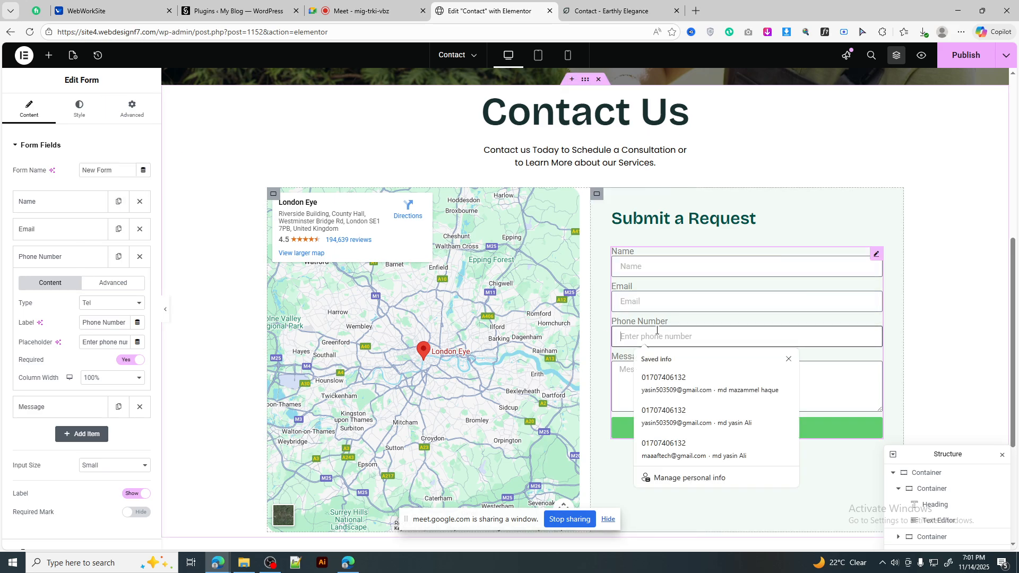
click(692, 418)
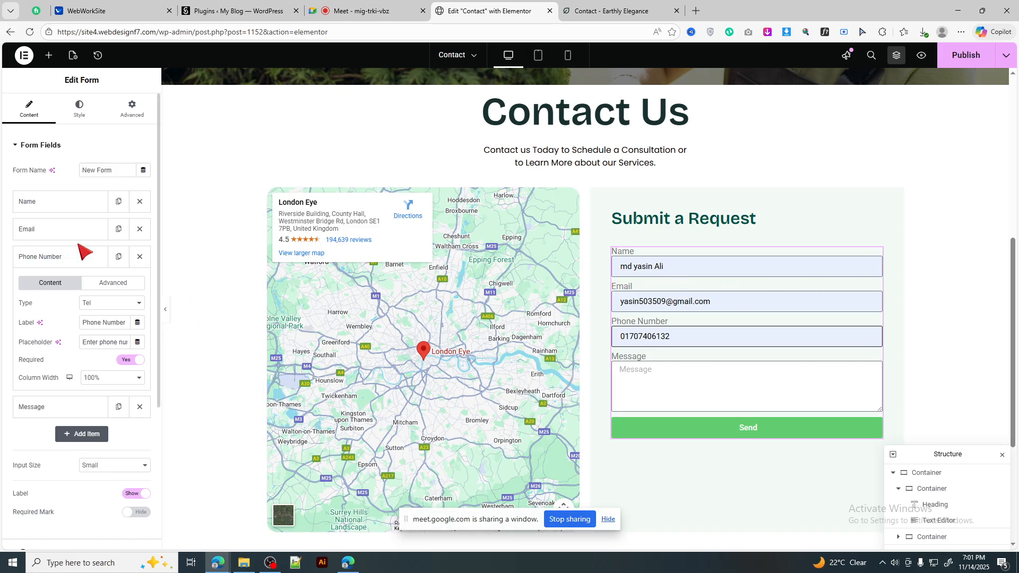
Step: Rename the Name field to First Name, with First Name as its placeholder too
click(67, 203)
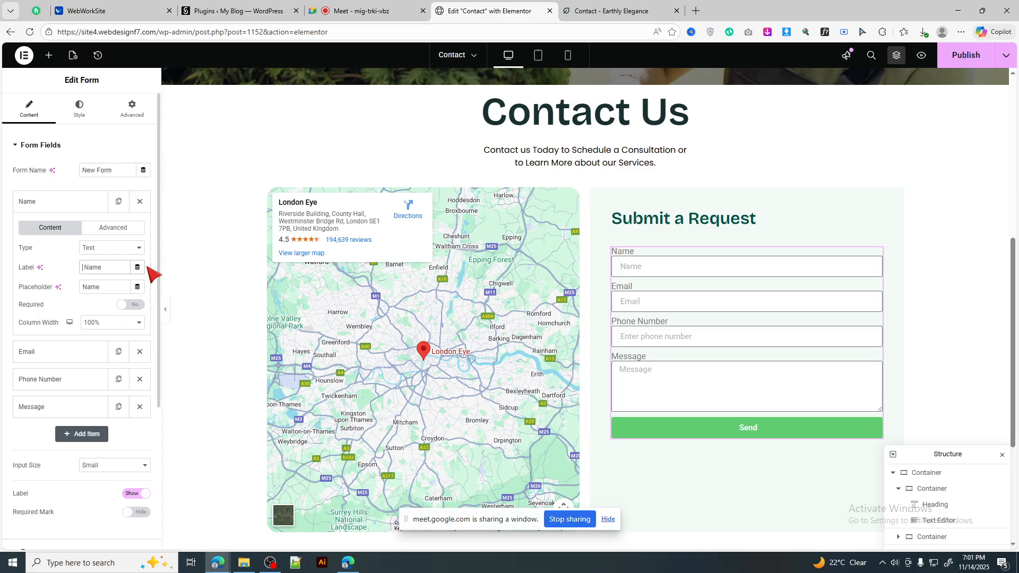
text(First)
drag(126, 268, 69, 275)
key(ctrl+c)
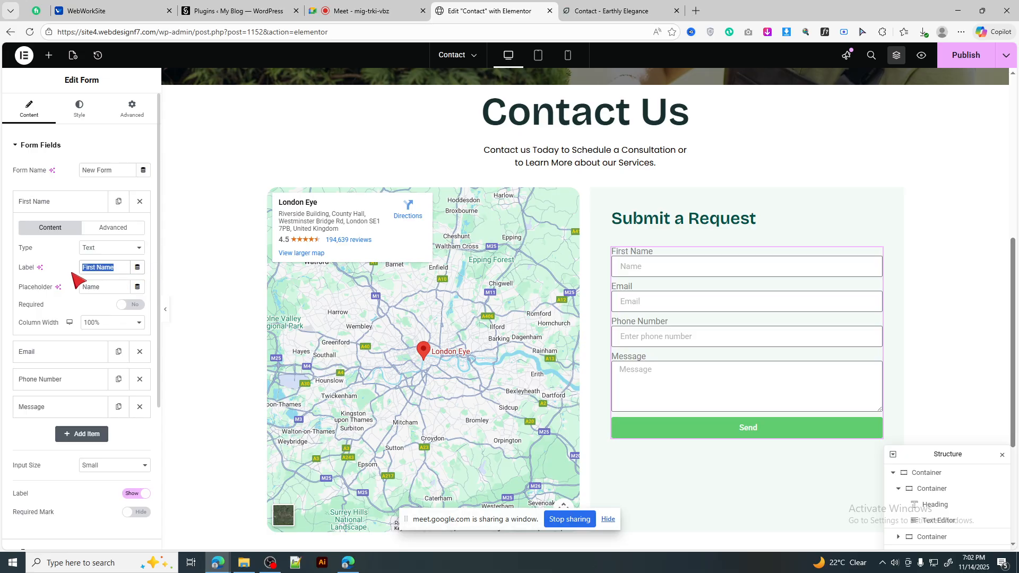
double_click(106, 287)
key(ctrl+v)
click(68, 209)
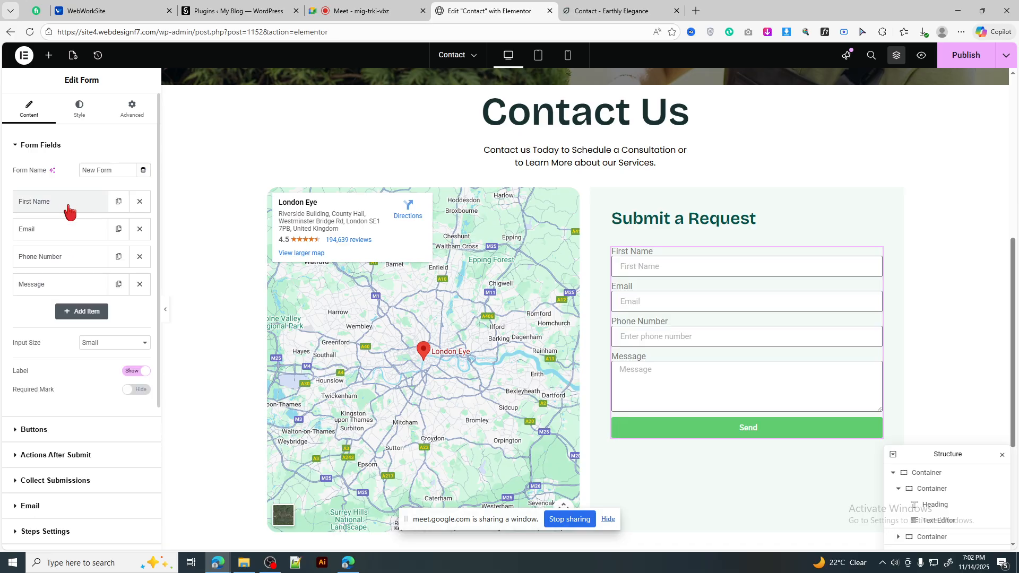
Step: Duplicate First Name and give the copy the label and placeholder Last Name
click(119, 202)
click(74, 230)
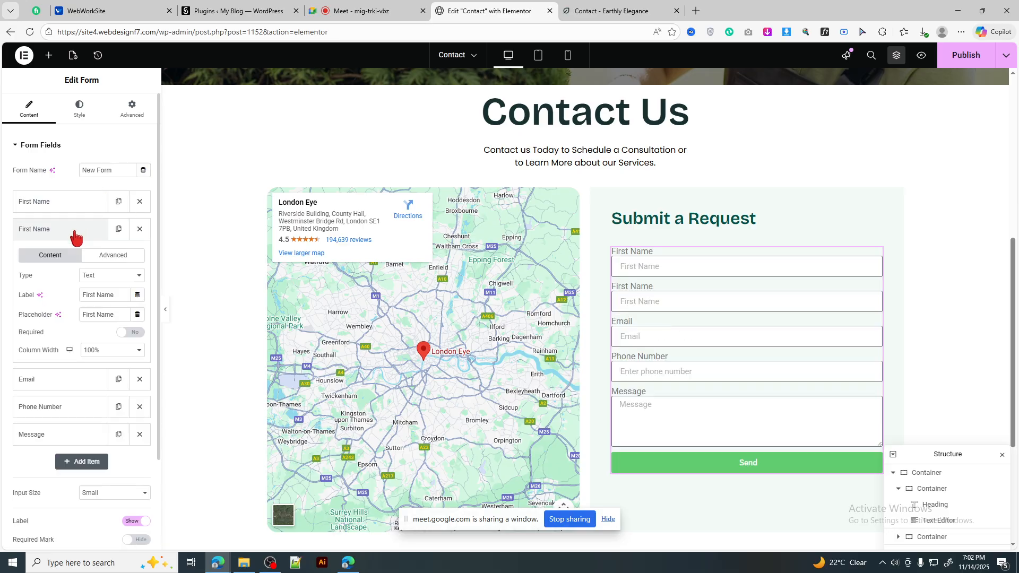
click(113, 298)
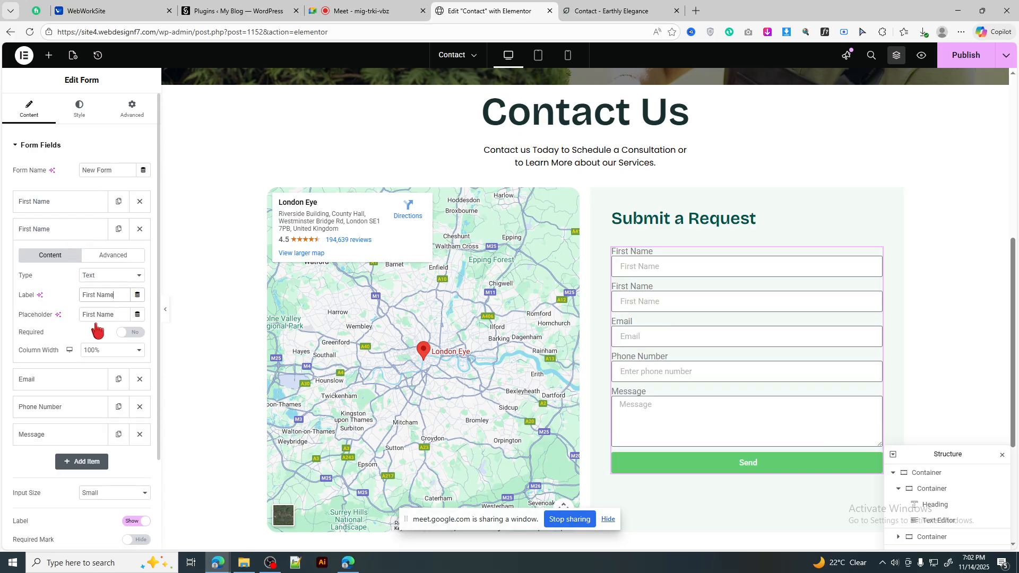
drag(120, 313, 58, 319)
key(ctrl+v)
text(Last)
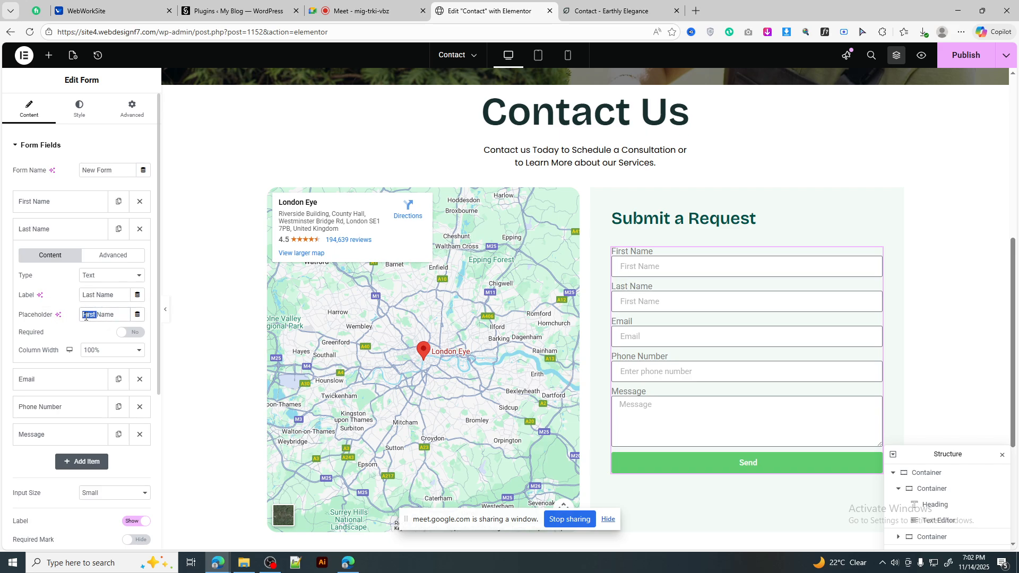
text(Las)
click(66, 229)
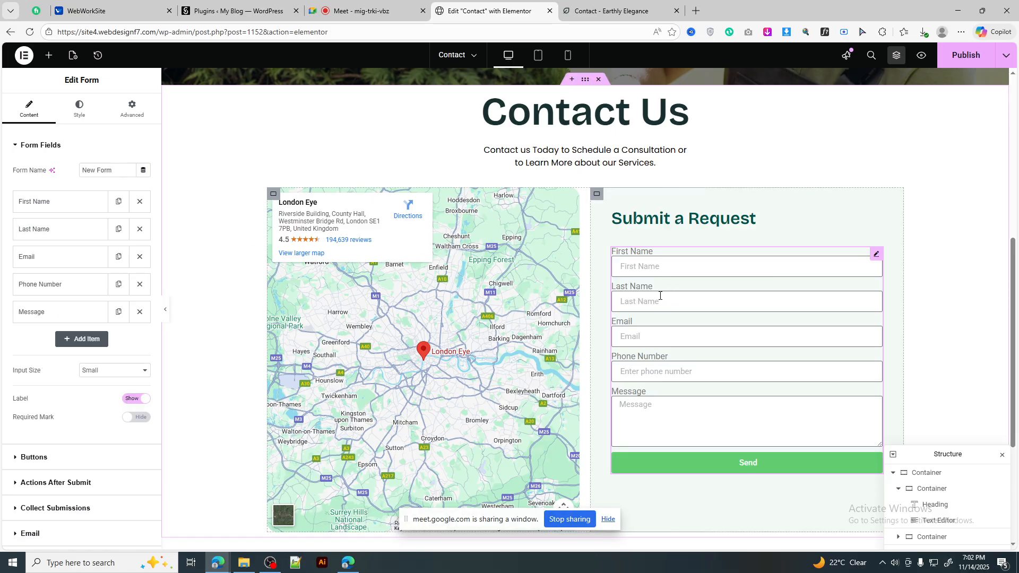
Step: Check the First Name field's type options and keep it as a Text field
click(678, 265)
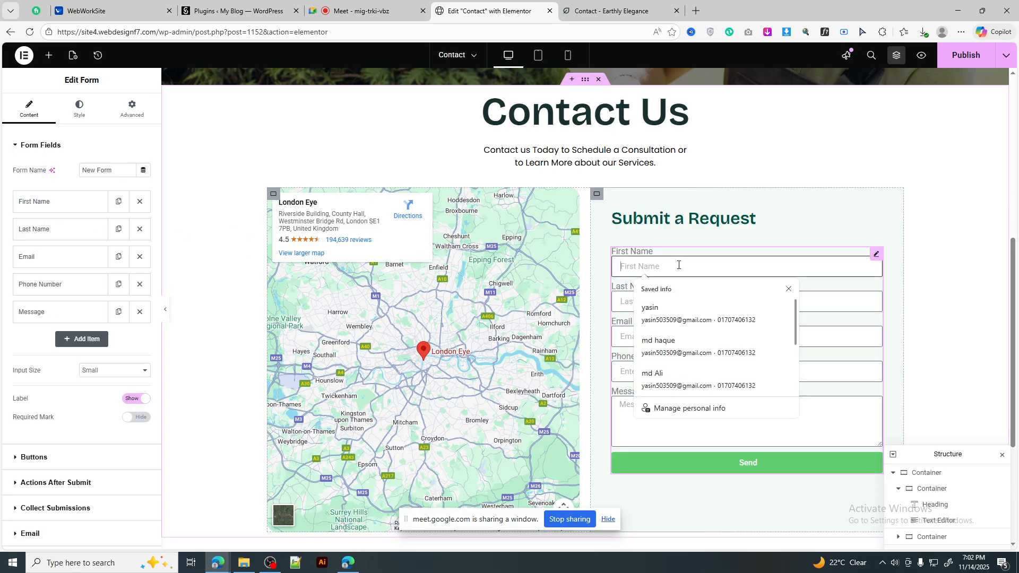
click(54, 204)
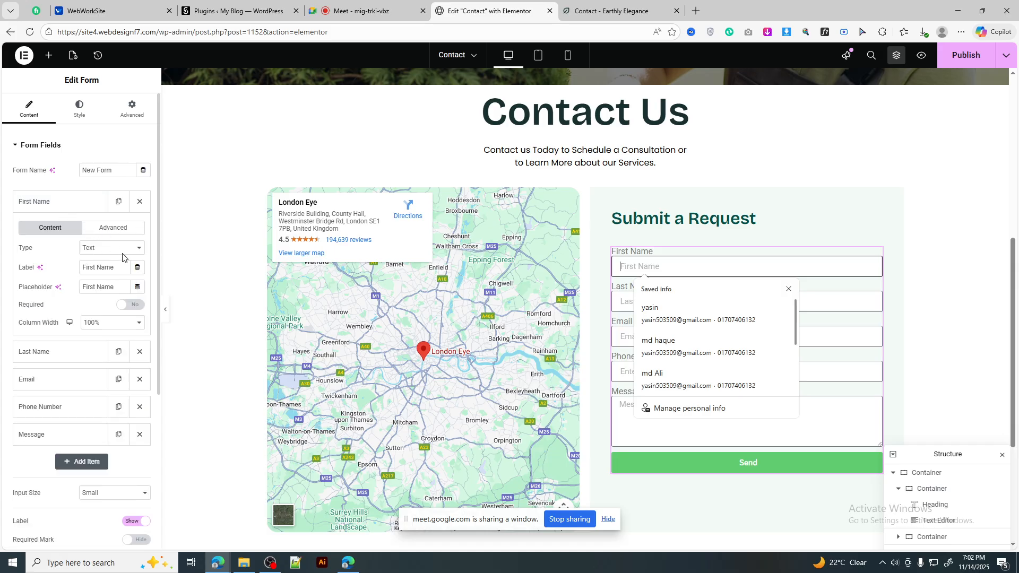
click(109, 248)
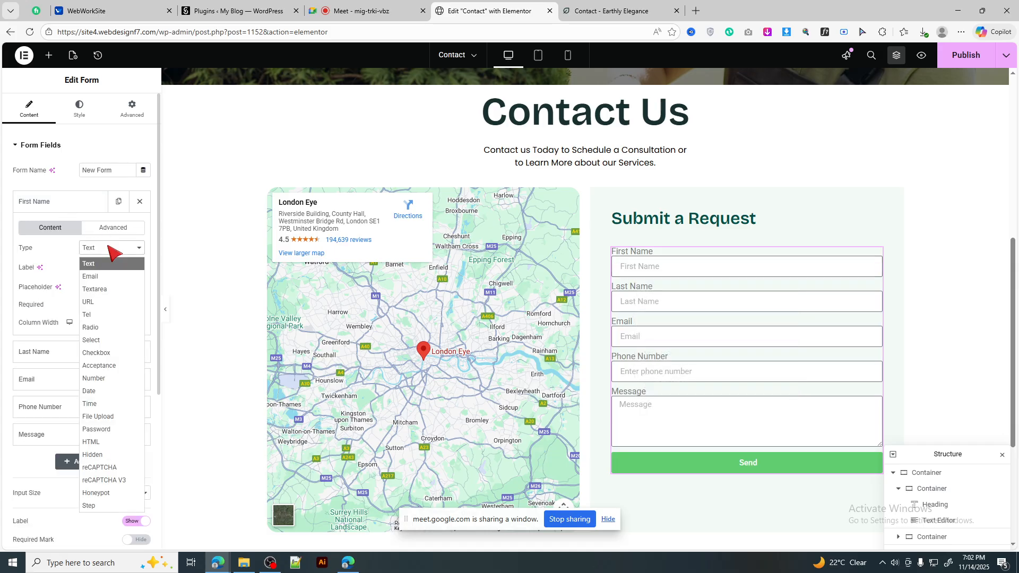
click(113, 250)
click(114, 248)
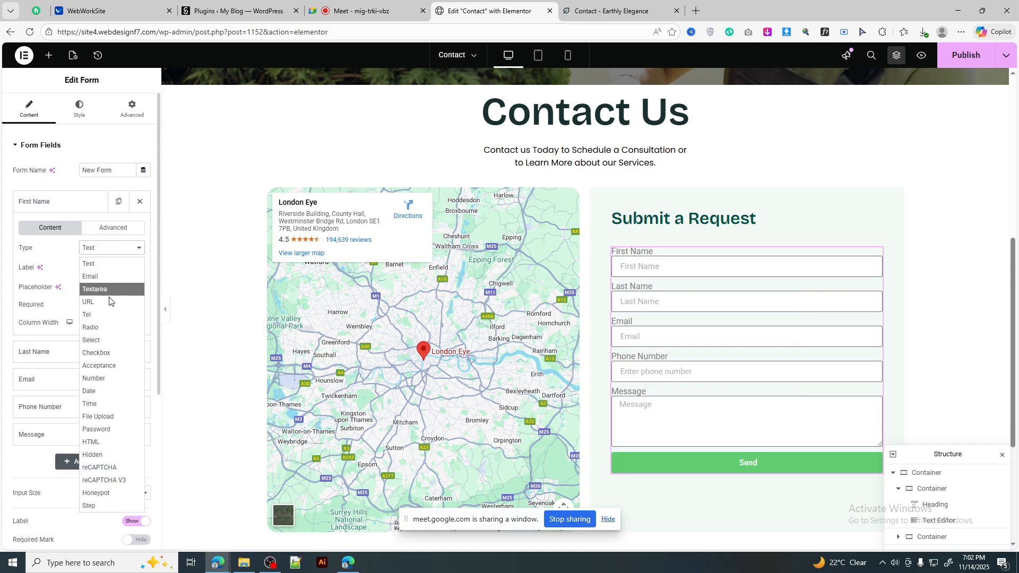
click(107, 248)
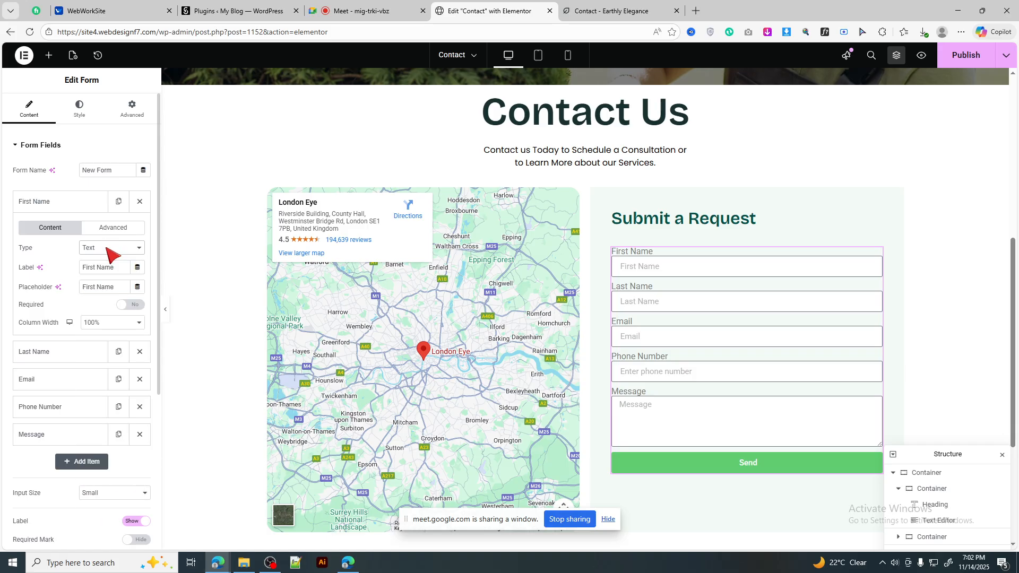
click(603, 7)
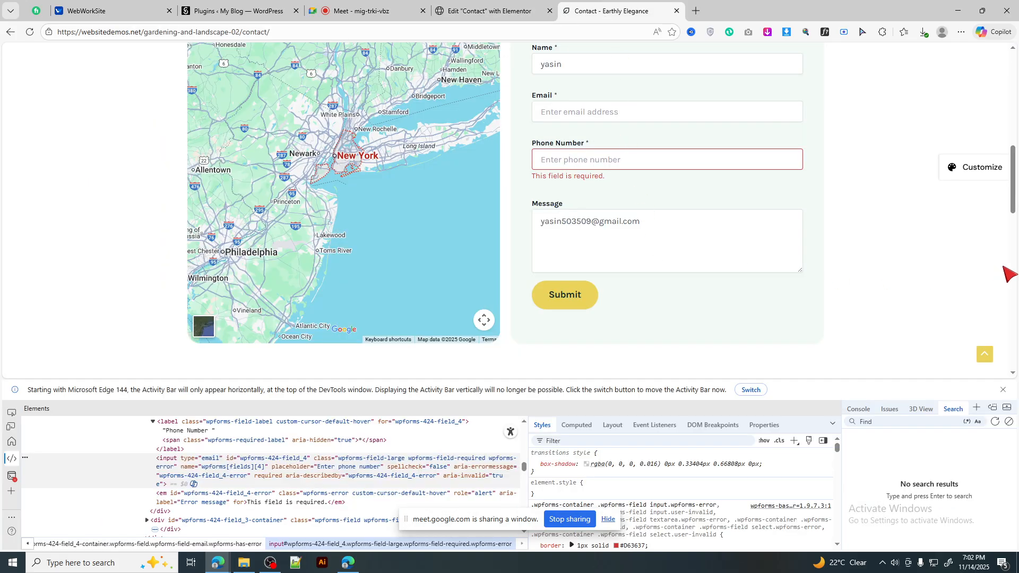
scroll(940, 298, up, 1)
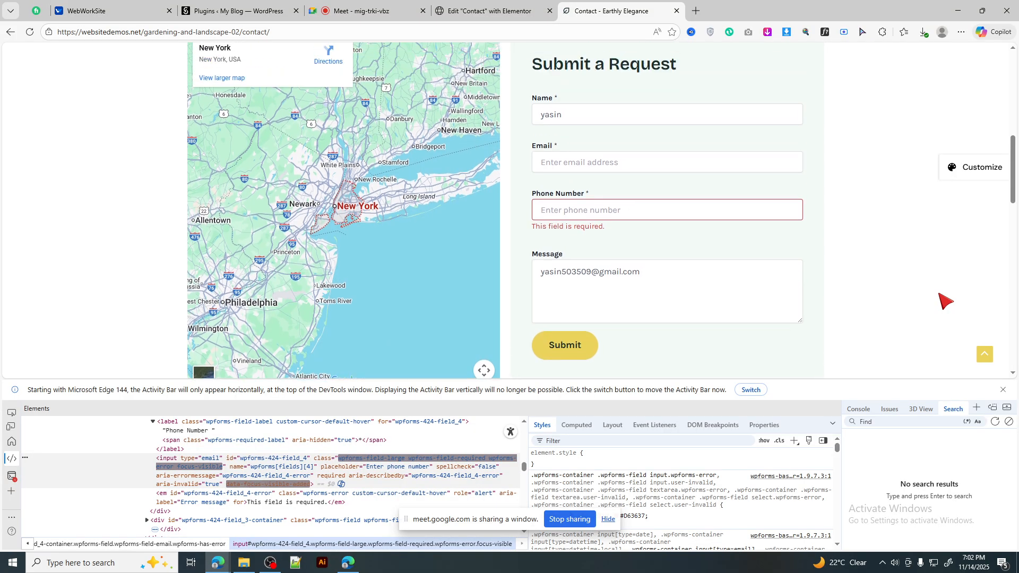
scroll(945, 301, up, 2)
scroll(880, 298, down, 3)
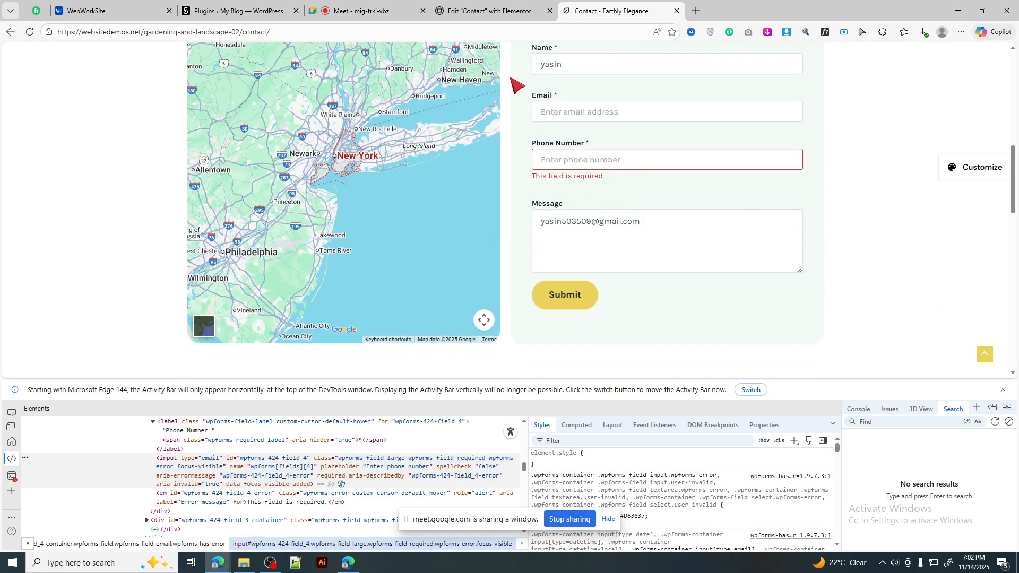
scroll(707, 214, up, 2)
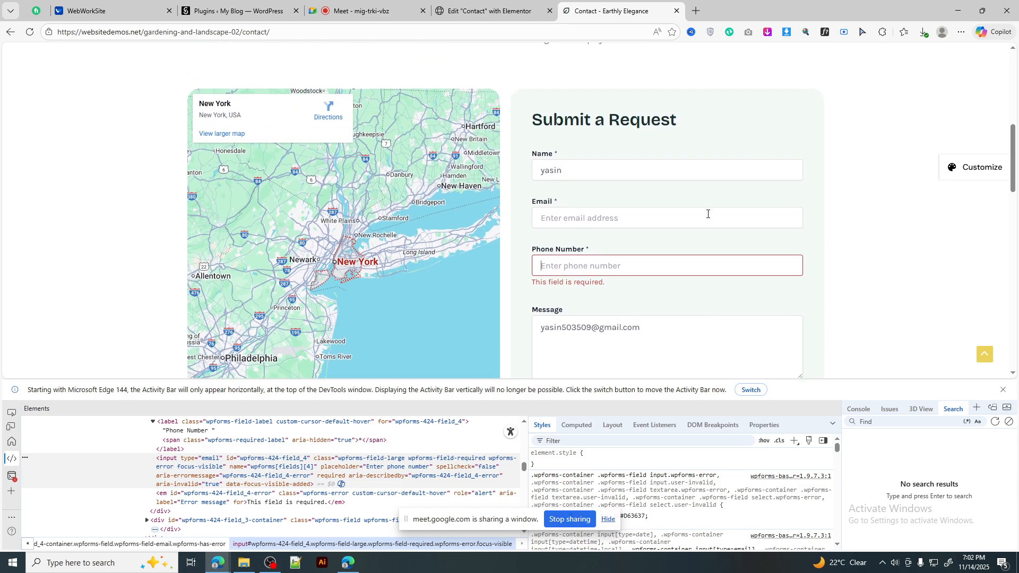
key(ctrl+shift+Tab)
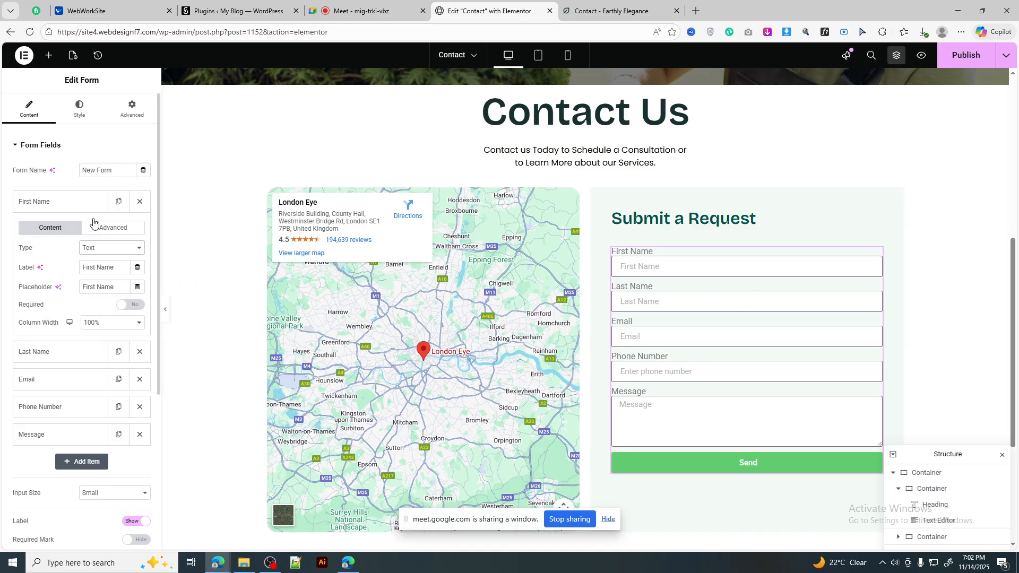
Step: Turn the First Name field's Required toggle to Yes
click(71, 203)
click(69, 206)
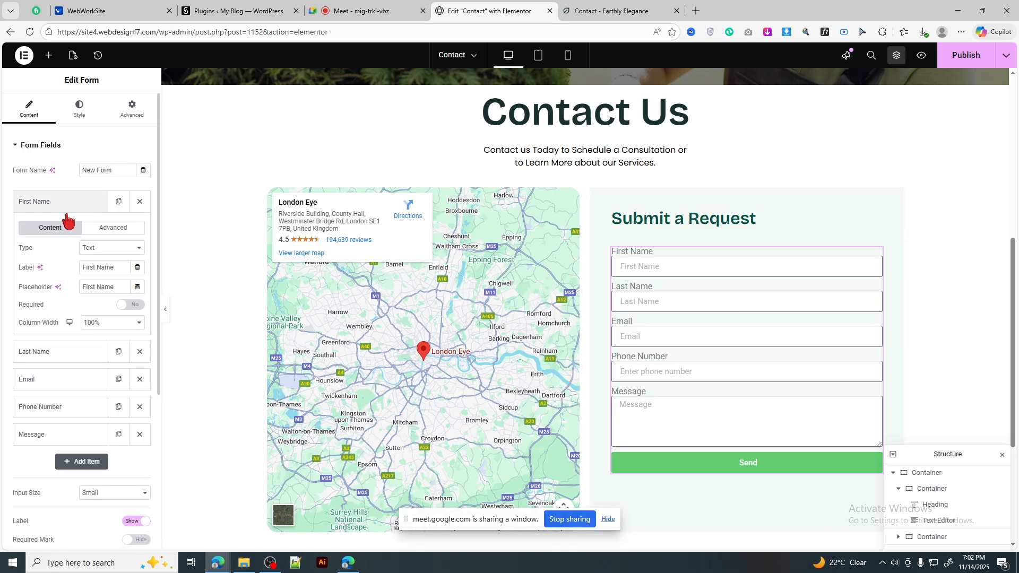
click(136, 305)
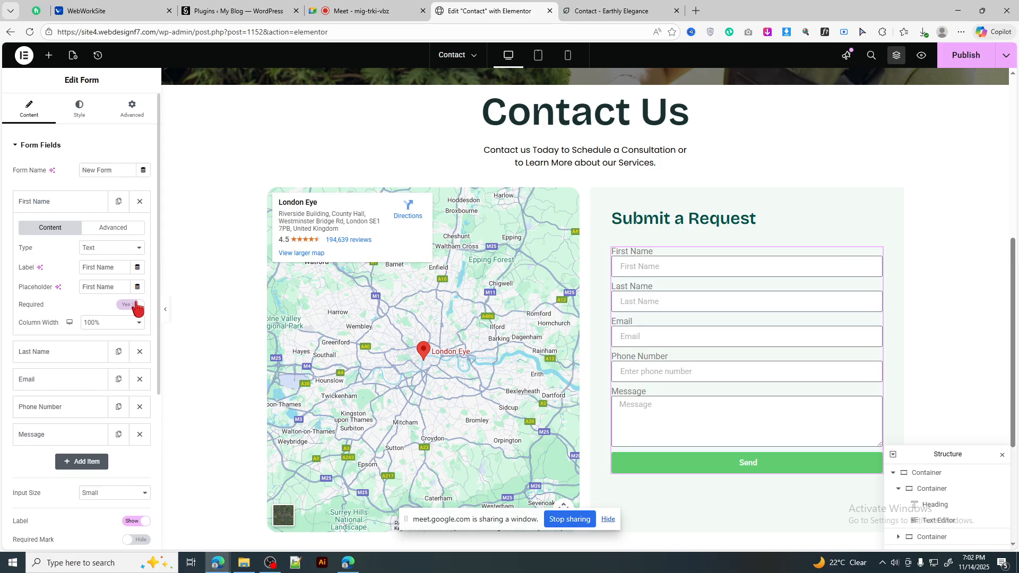
click(79, 206)
click(88, 230)
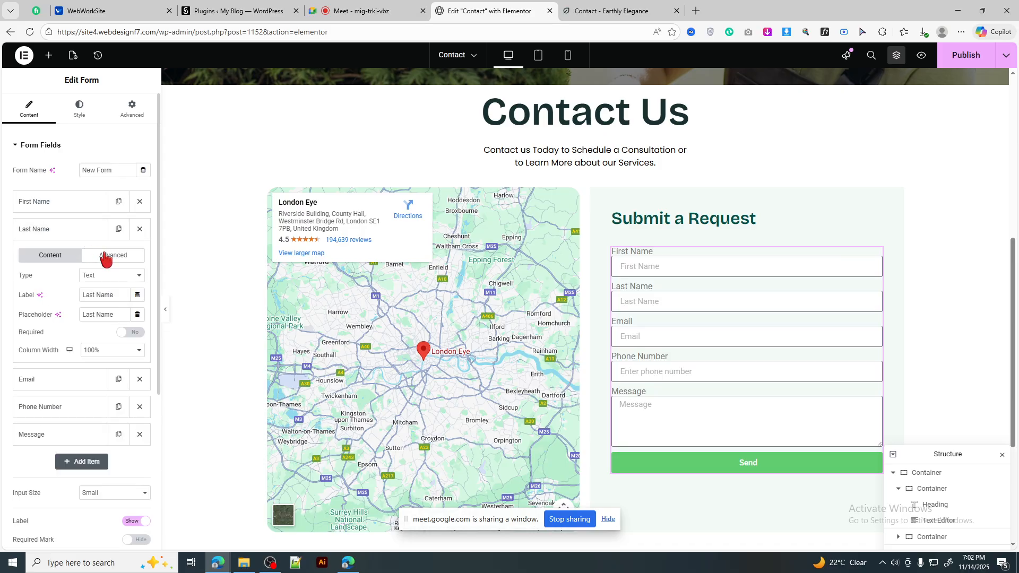
click(69, 231)
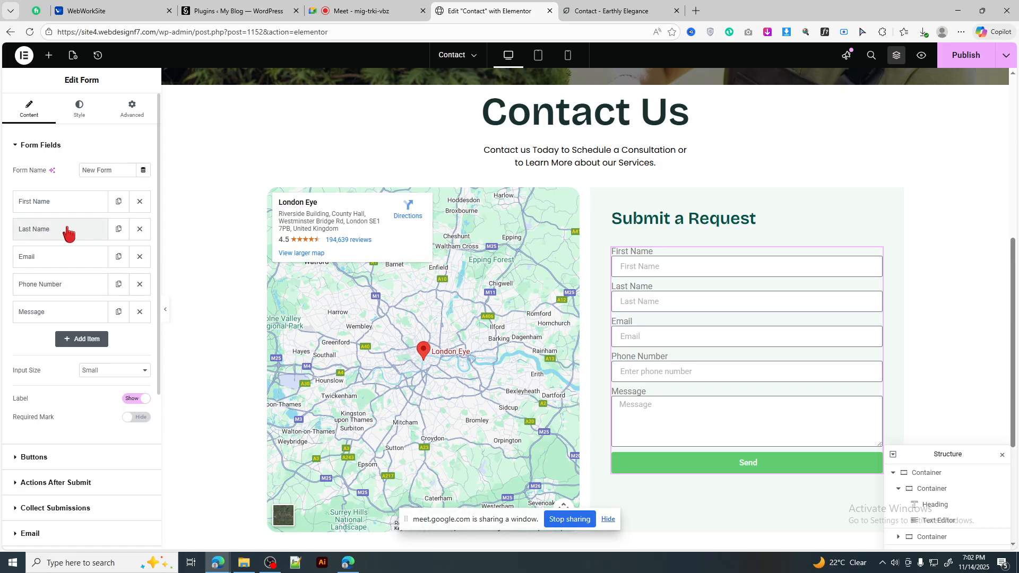
Step: Review the Email and Phone Number settings, then make the Message field required
click(68, 257)
click(91, 262)
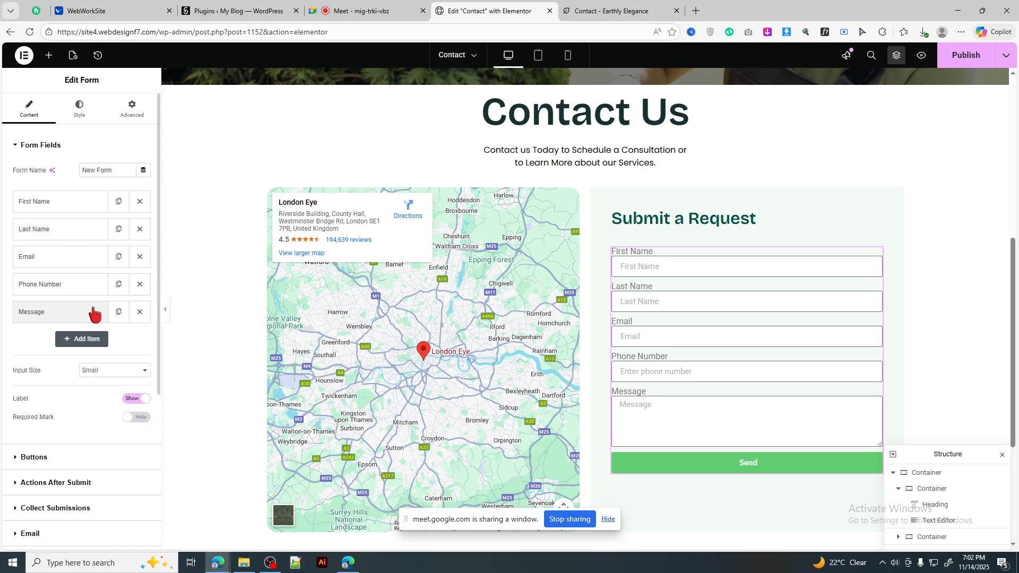
click(84, 289)
click(84, 289)
click(82, 320)
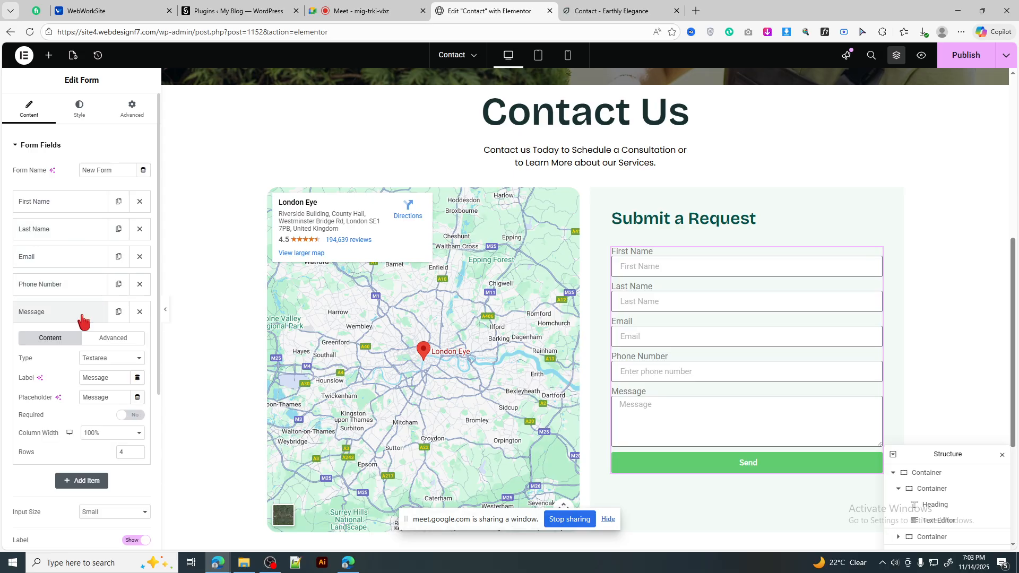
click(135, 418)
click(82, 315)
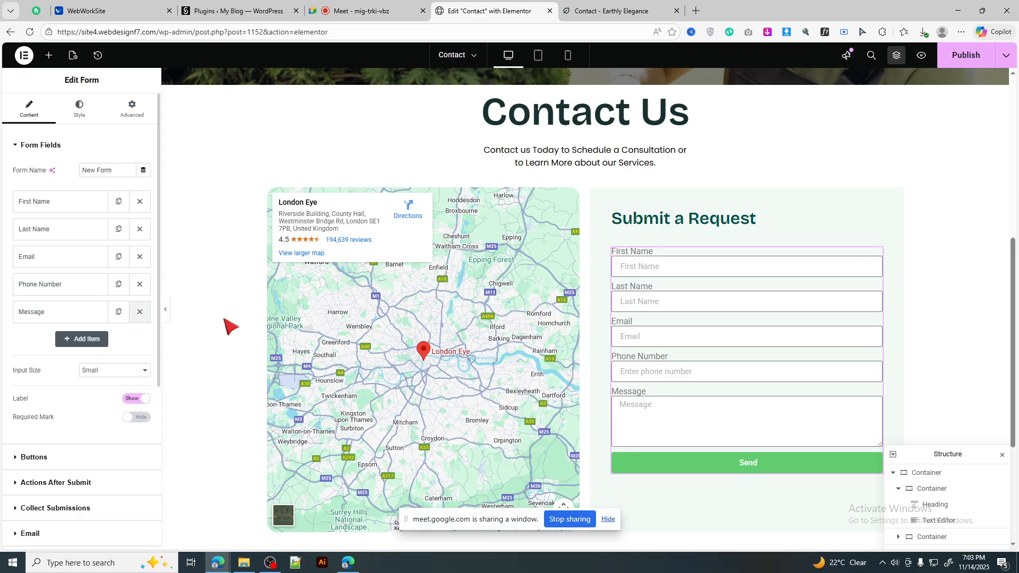
Step: Set First Name and Last Name to 50% column width so they share one row
scroll(662, 335, down, 2)
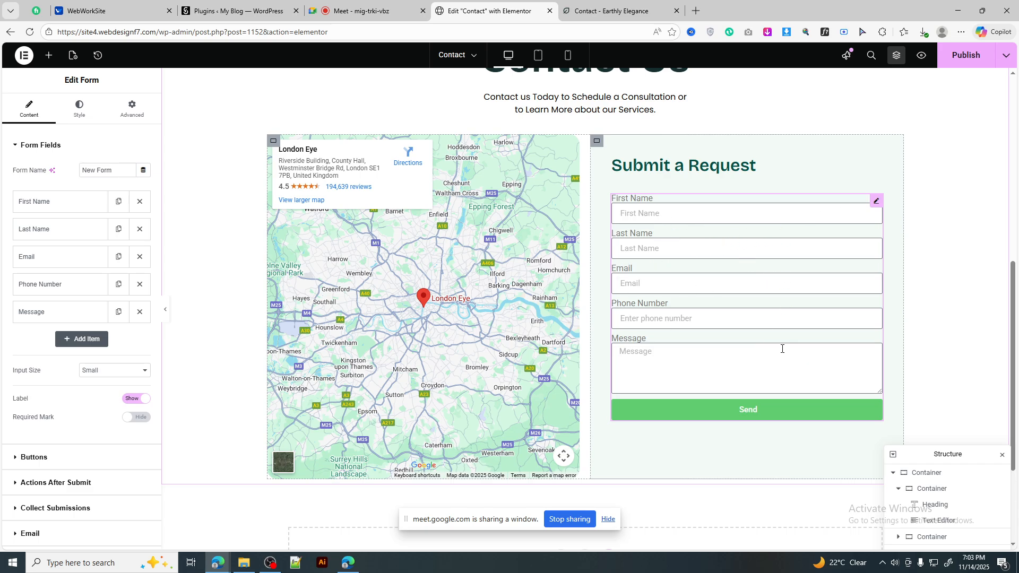
click(78, 205)
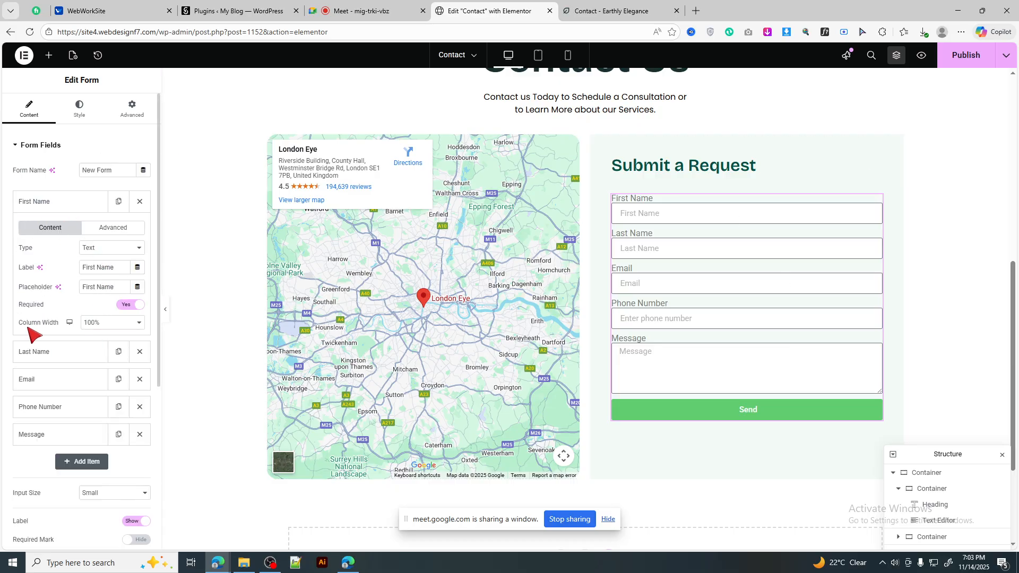
click(109, 325)
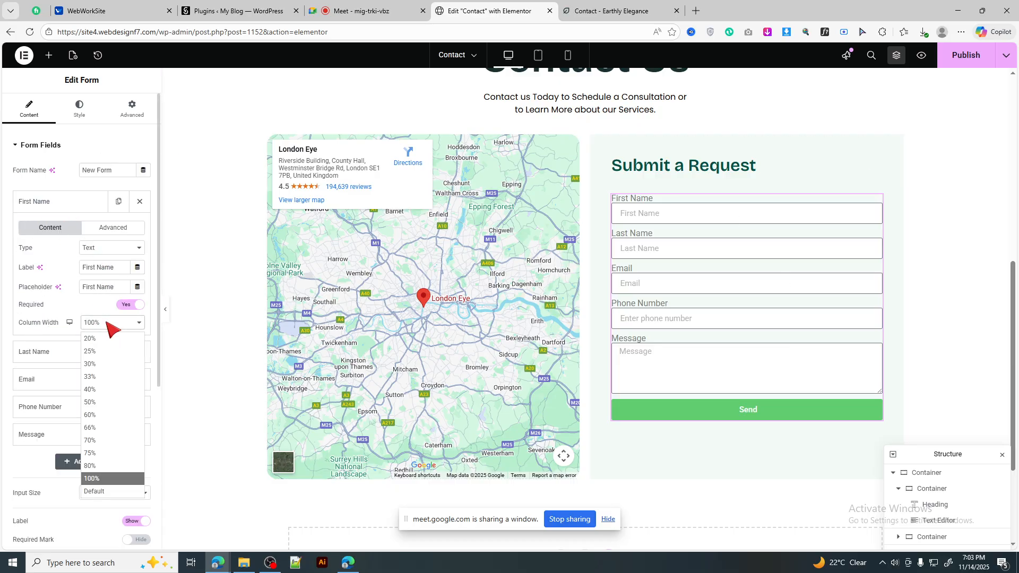
click(93, 404)
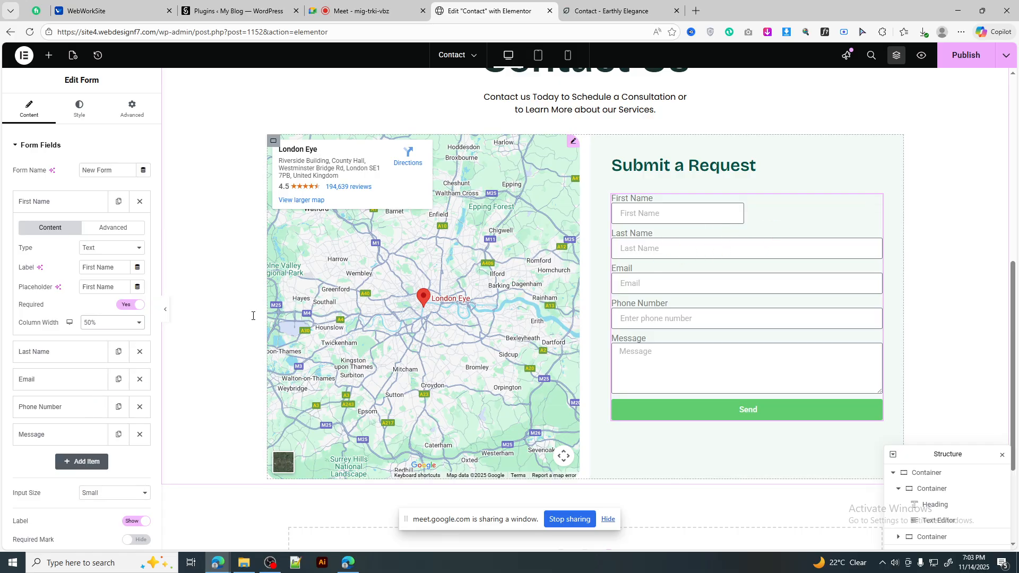
click(71, 353)
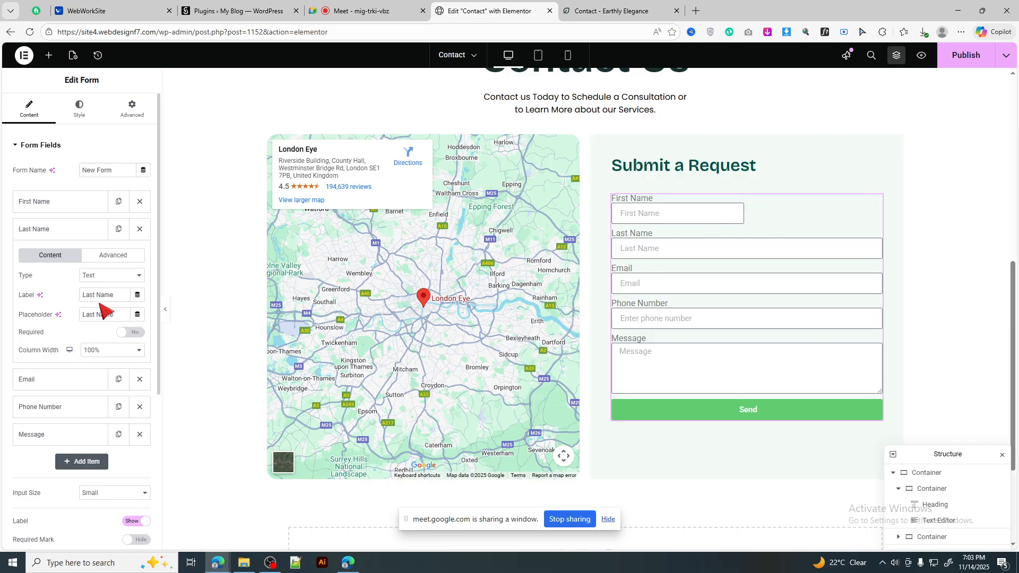
click(98, 349)
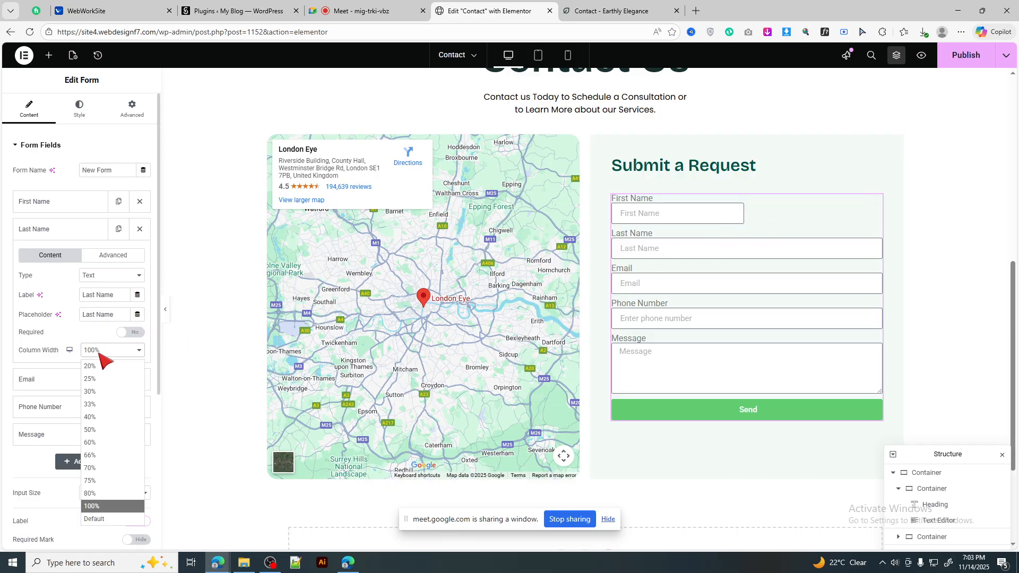
click(99, 429)
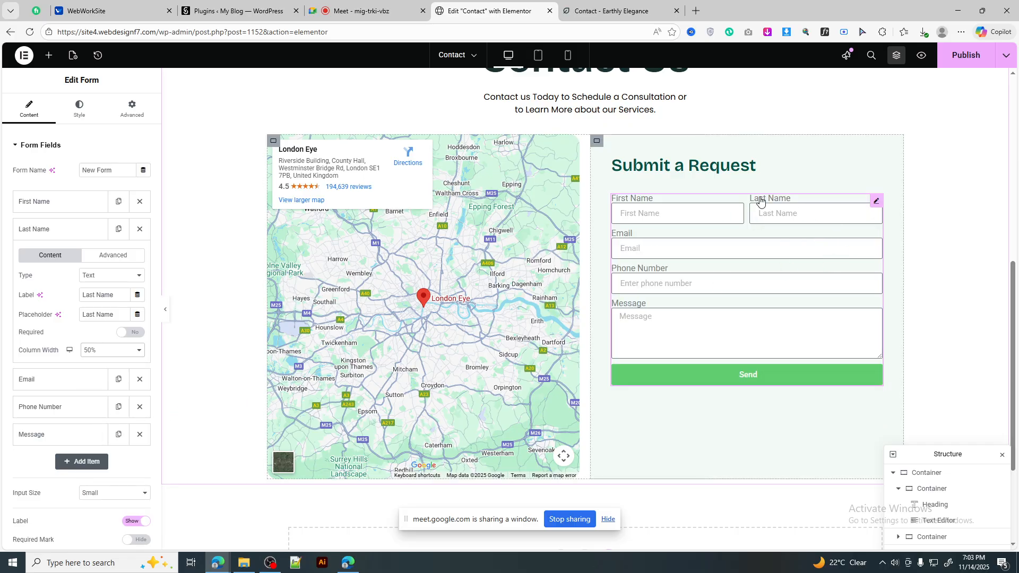
click(825, 223)
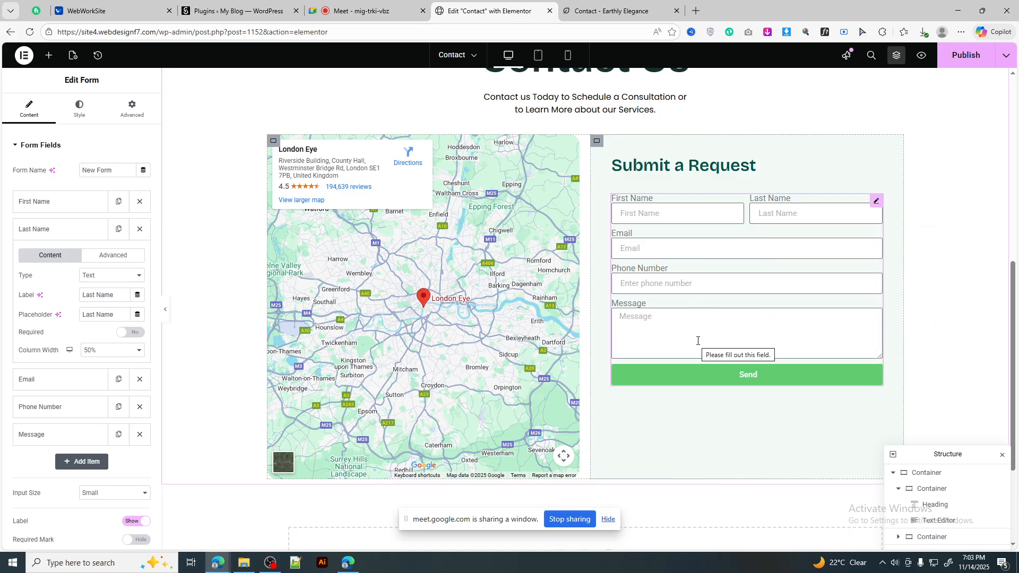
Step: Close the developer tools on the reference contact page, check its form, and return to the editor
click(595, 8)
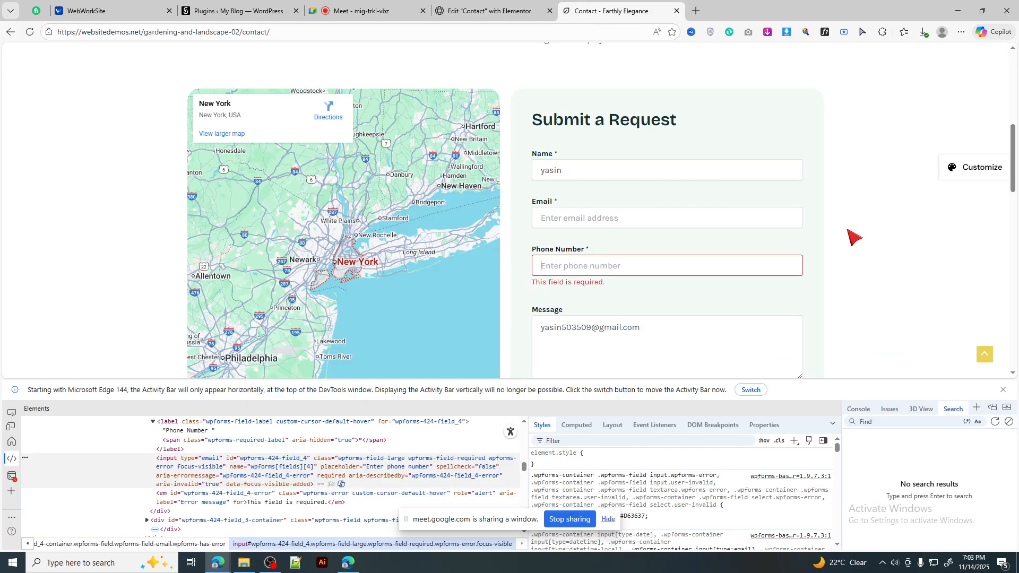
click(1003, 390)
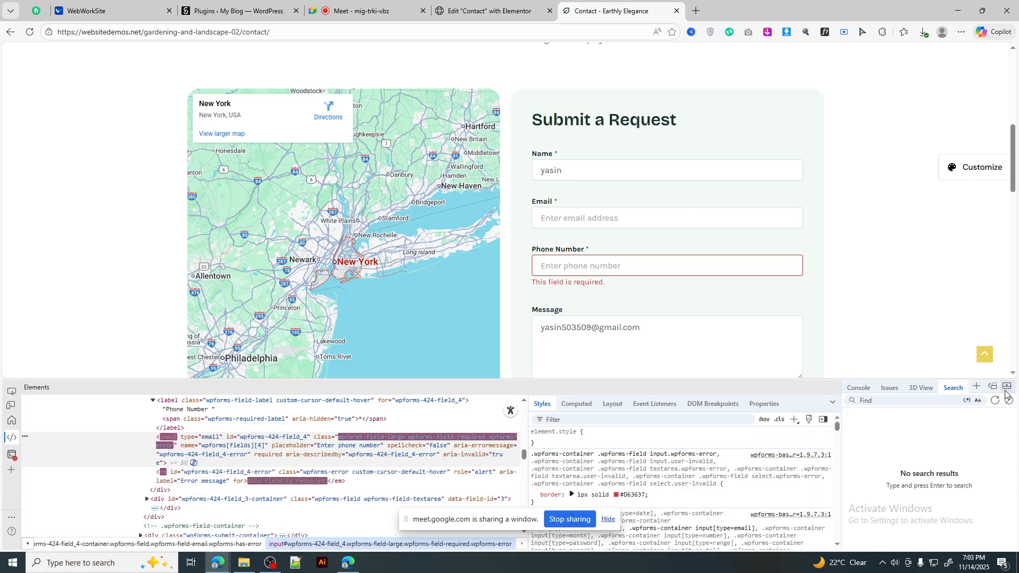
click(998, 389)
click(1010, 389)
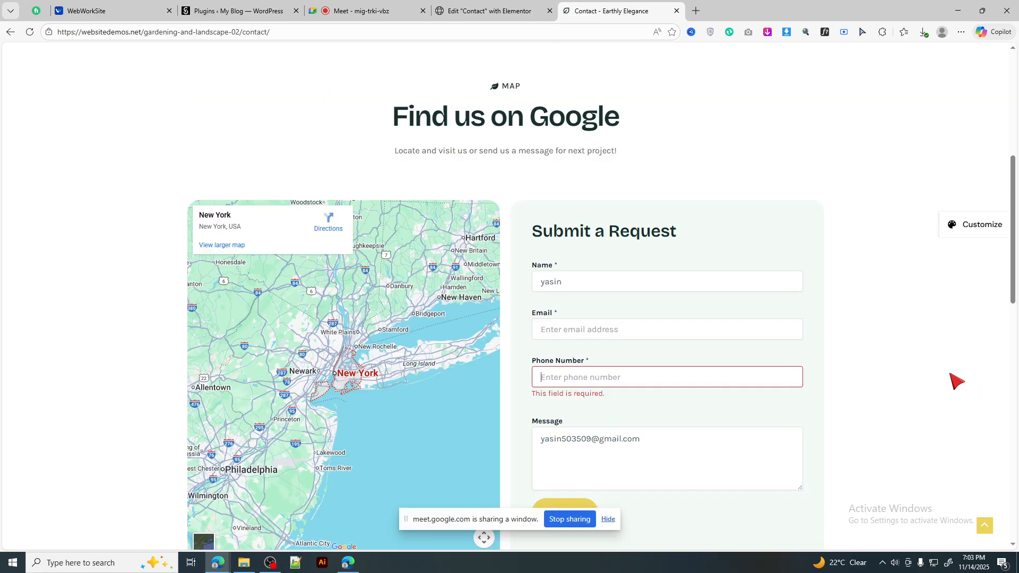
scroll(935, 368, up, 1)
scroll(932, 371, down, 2)
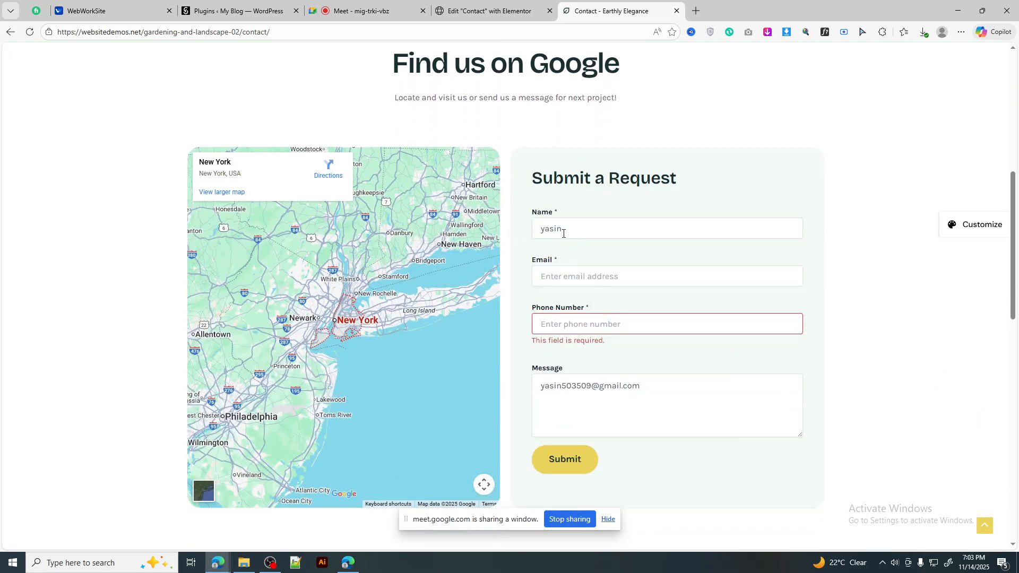
click(565, 317)
click(505, 5)
click(592, 7)
click(510, 11)
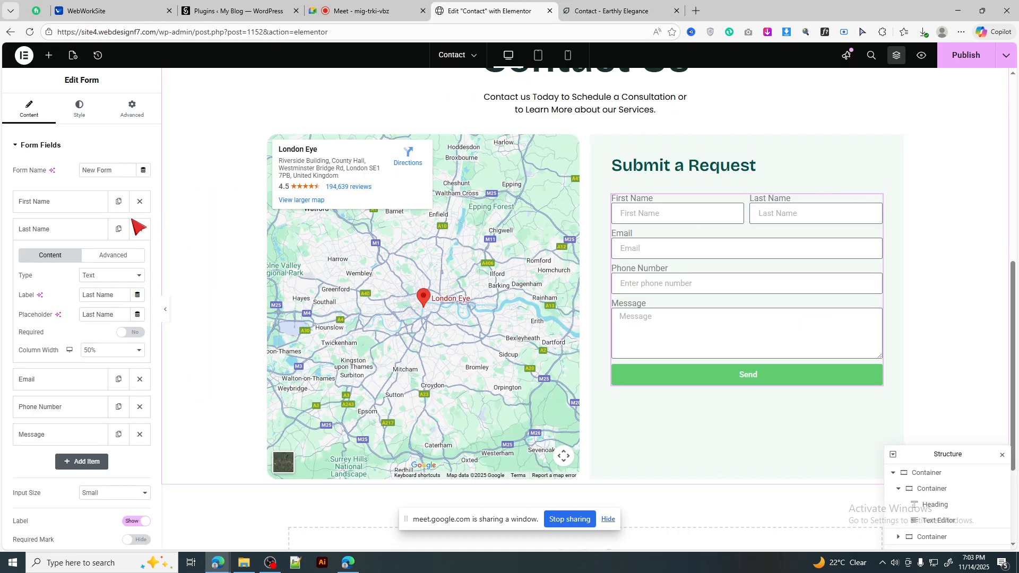
Step: Set the form's column gap to 24 and row gap to 34
click(83, 110)
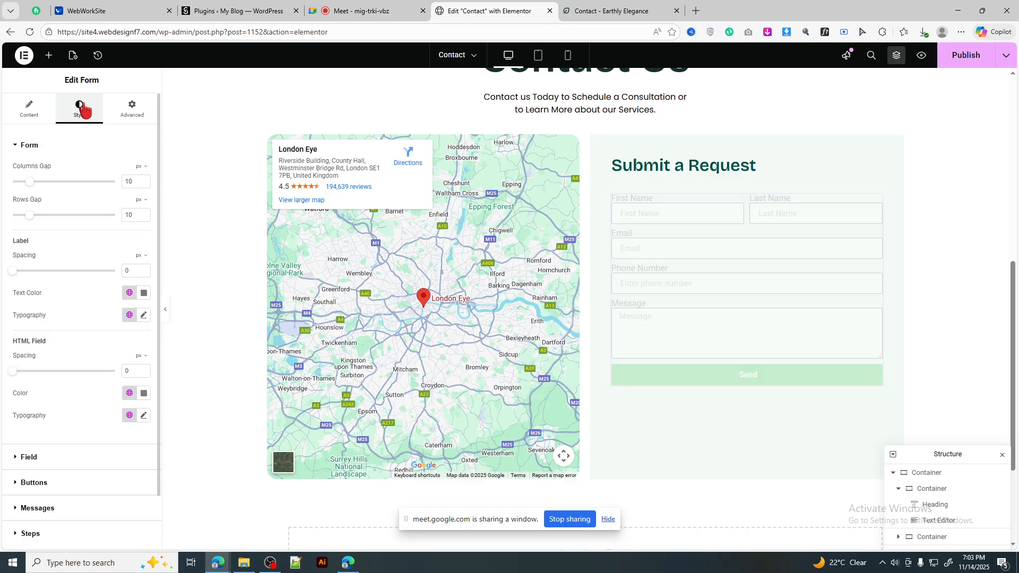
drag(30, 183, 53, 183)
drag(30, 215, 70, 217)
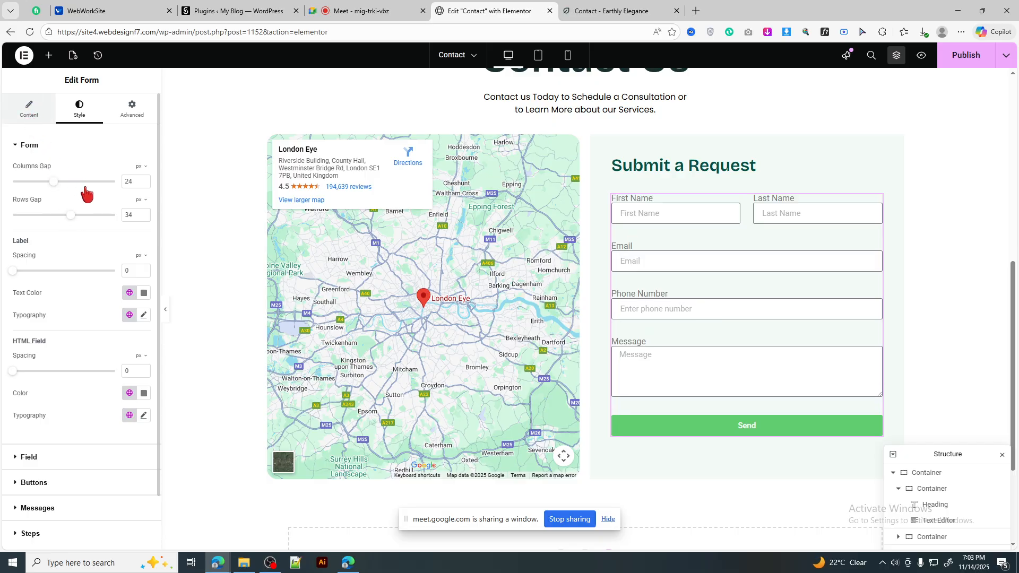
click(29, 108)
Step: Test the reference form's required-field validation, then scroll down the Edit Form panel
click(611, 11)
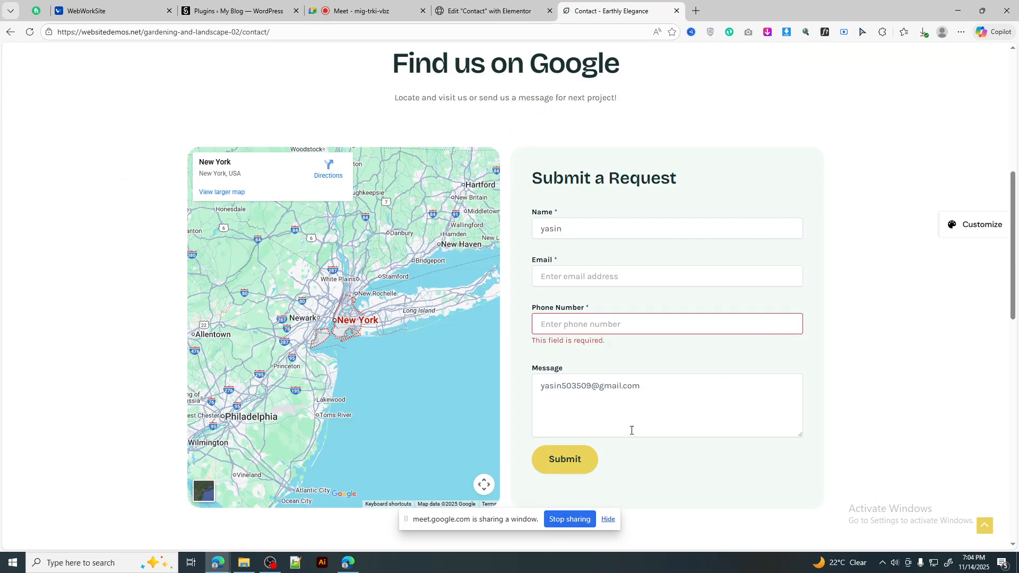
scroll(632, 430, down, 2)
click(546, 361)
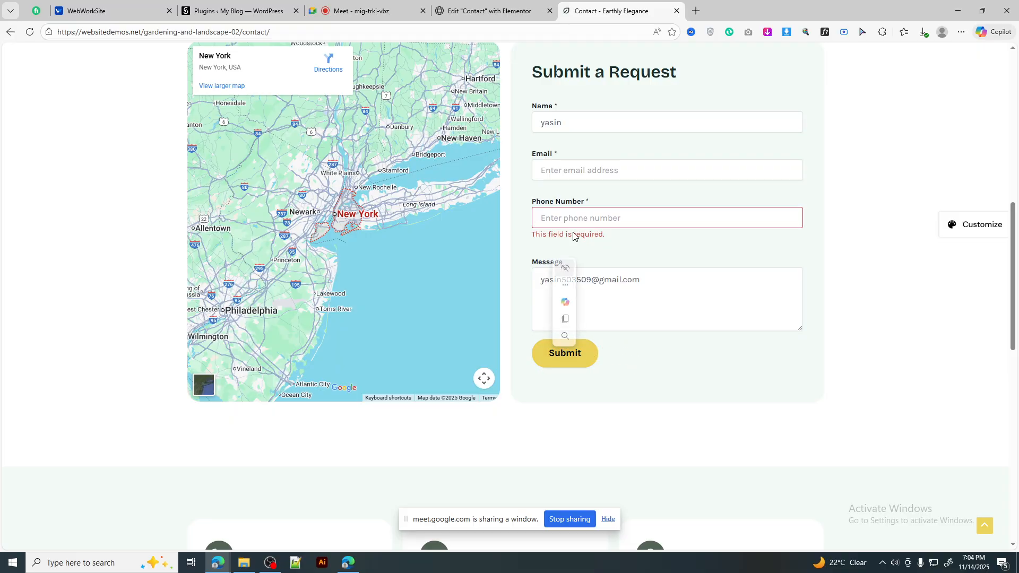
click(489, 11)
scroll(75, 287, down, 2)
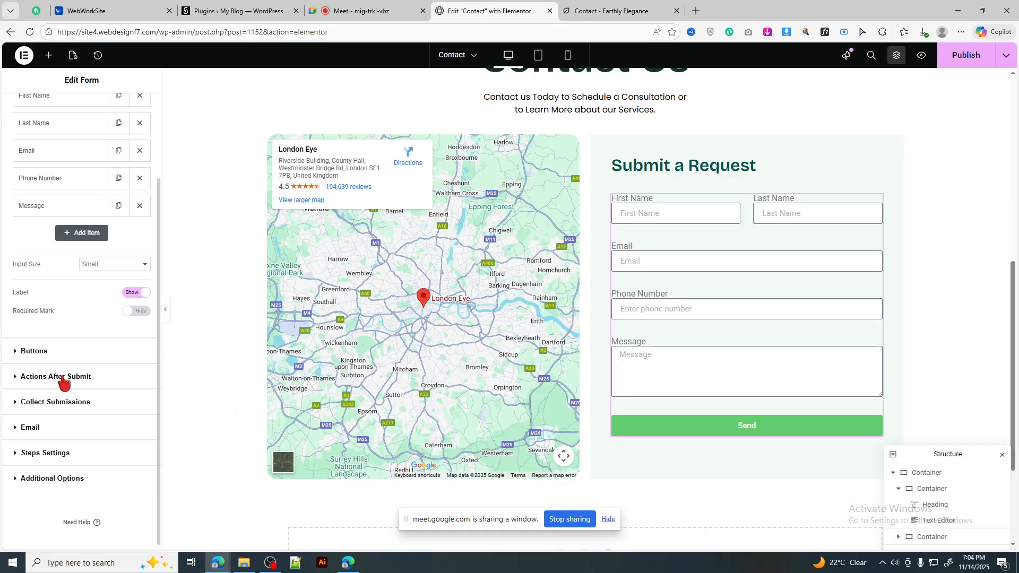
Step: In the form's Buttons settings, replace the 'Send' label with 'Submit' and check the reference page
click(37, 351)
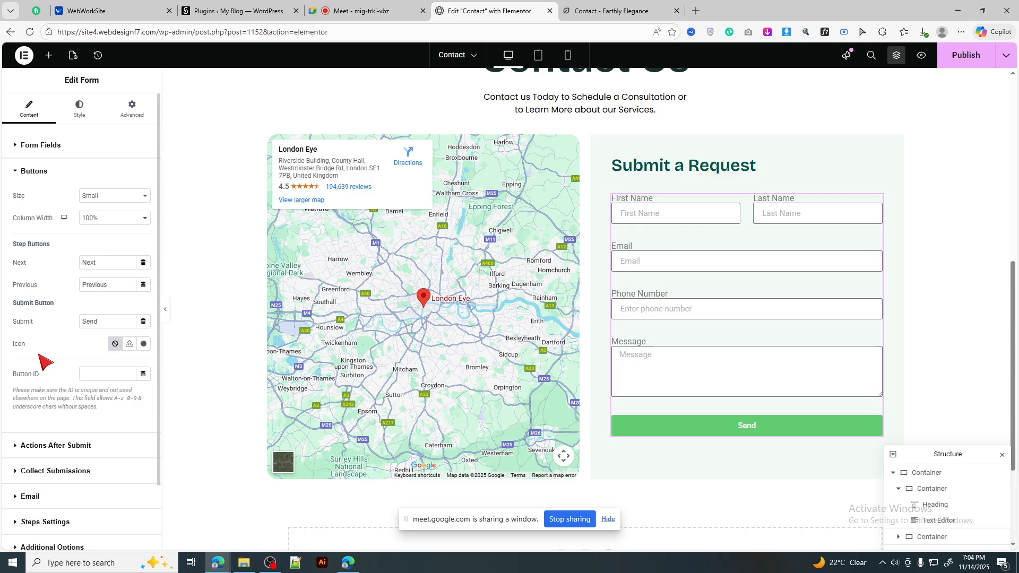
double_click(112, 317)
text(Submit)
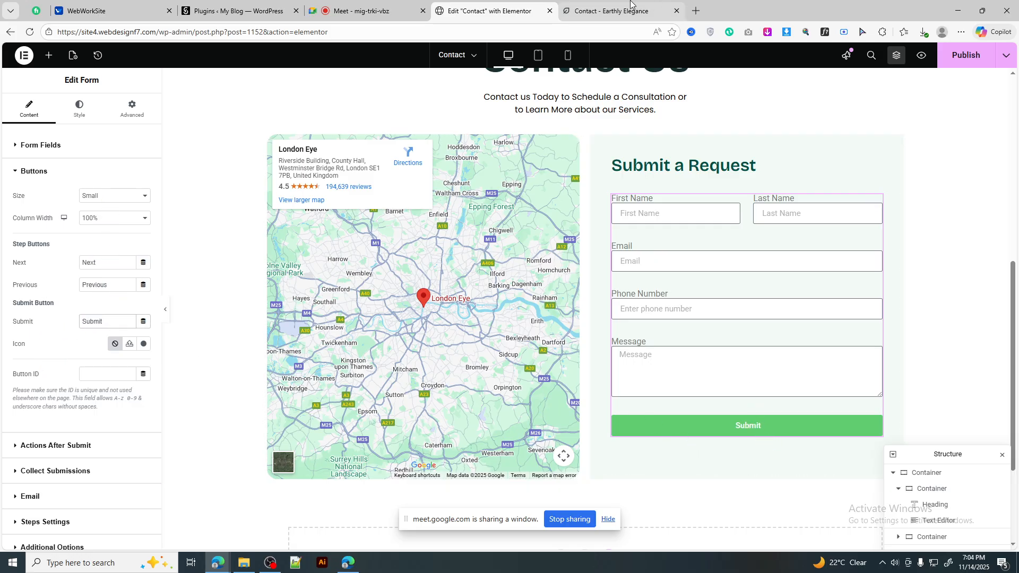
click(574, 4)
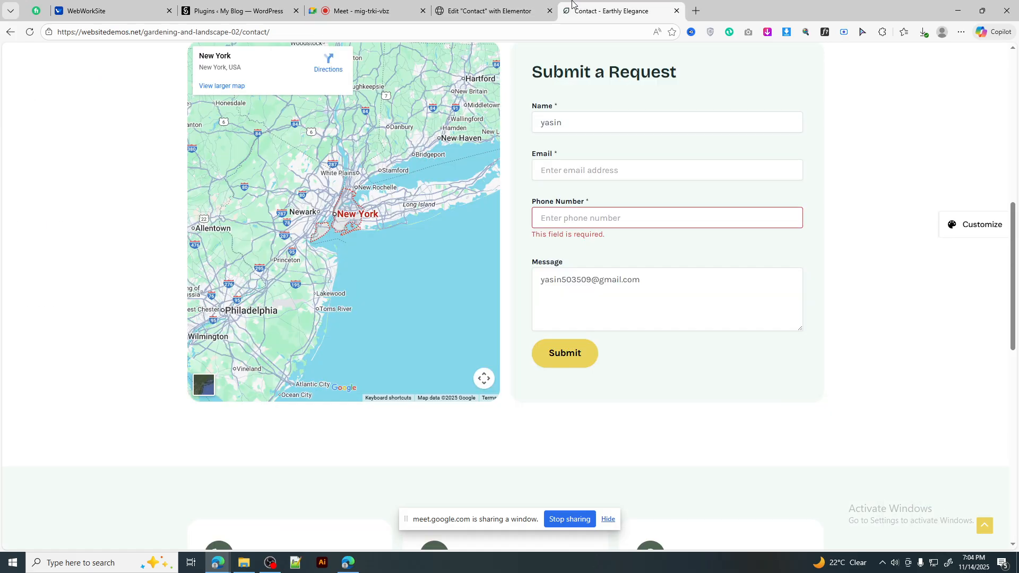
click(488, 11)
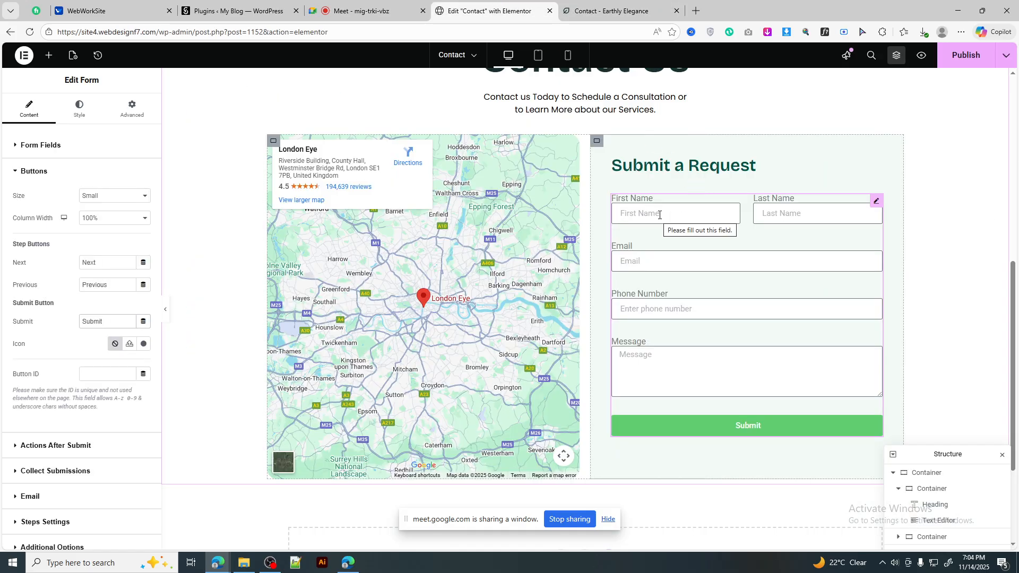
Step: Preview the form fields at Medium, Large and Extra Large input sizes
click(57, 147)
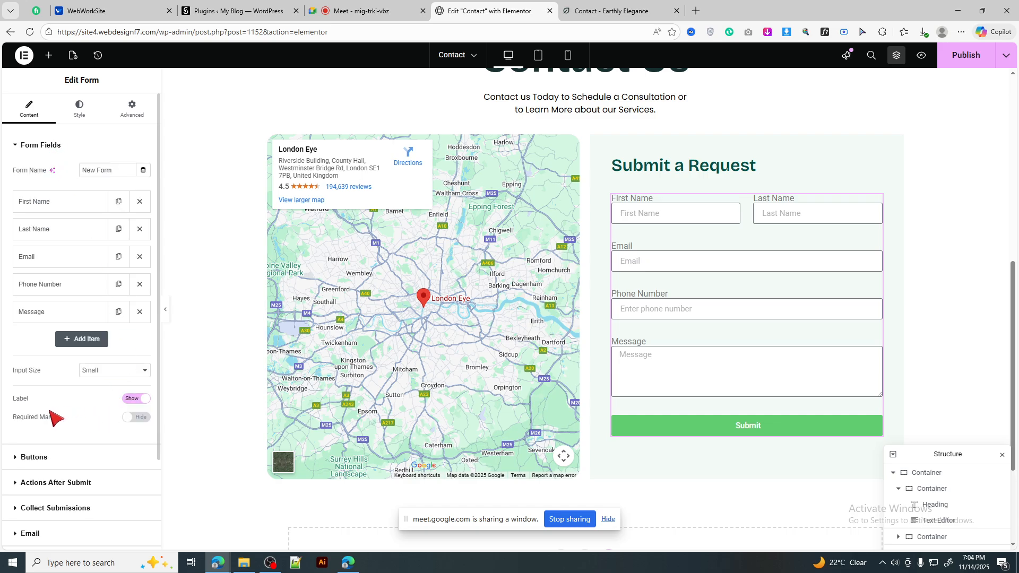
click(106, 371)
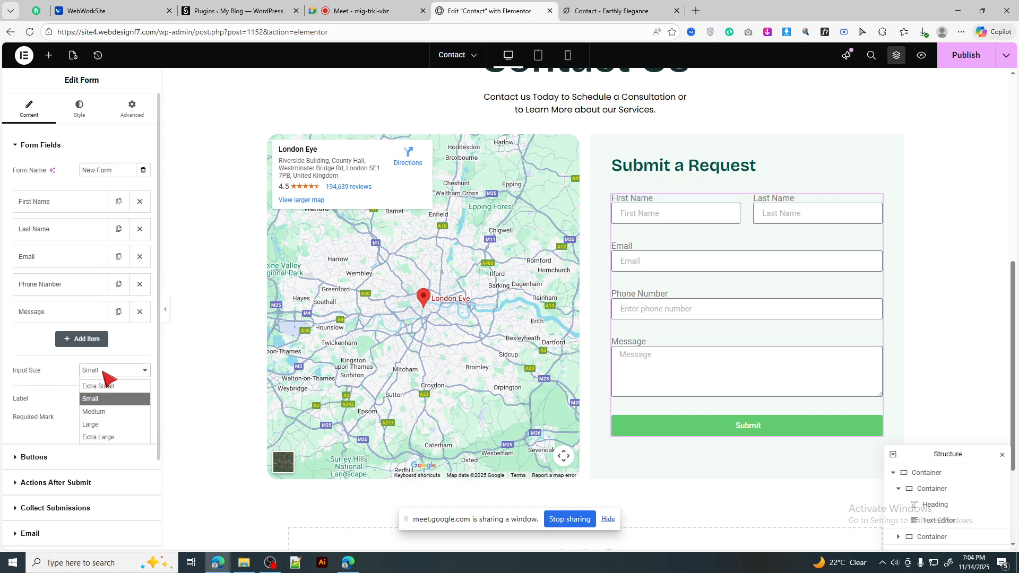
click(104, 412)
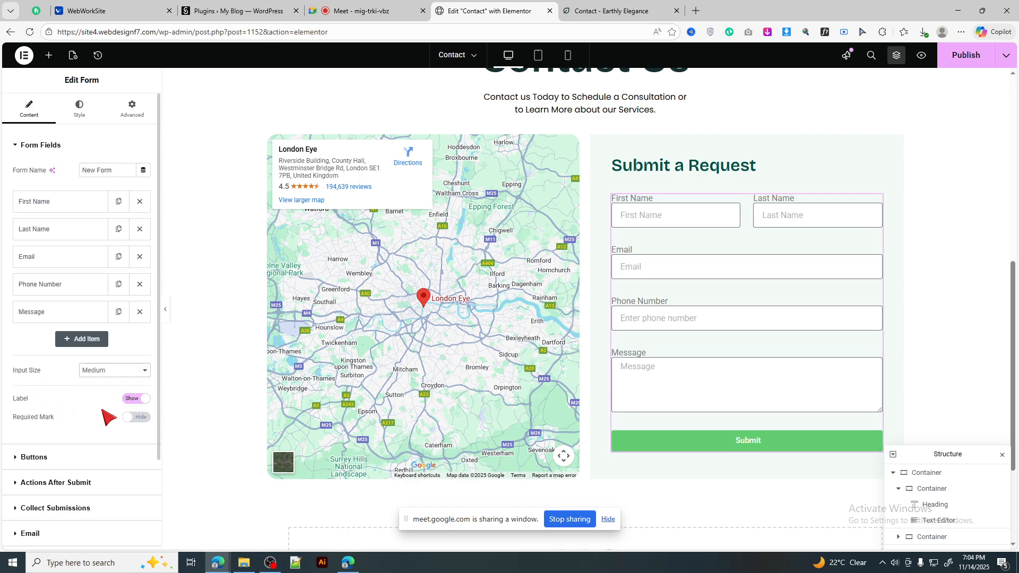
click(109, 371)
click(101, 427)
click(112, 371)
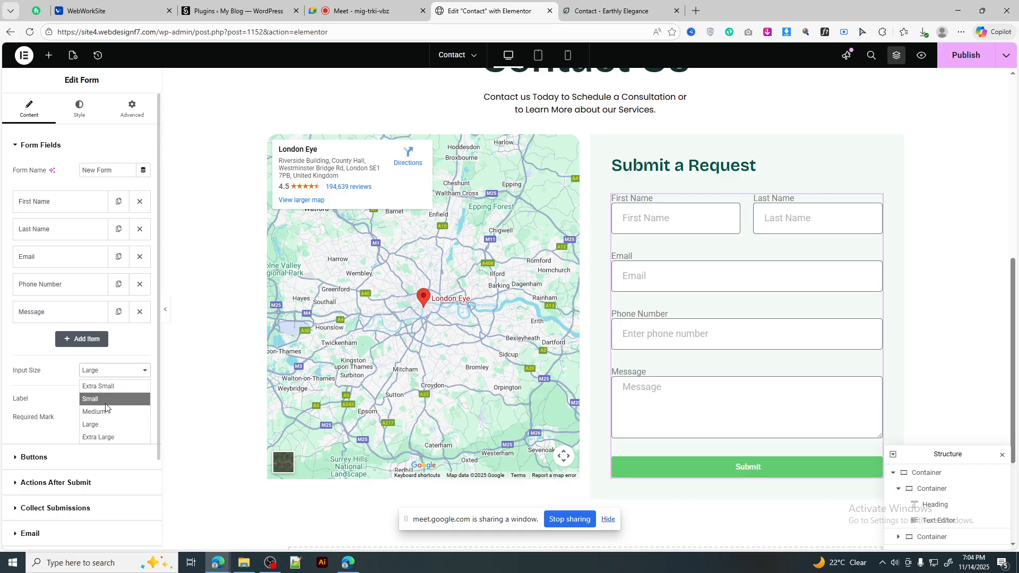
click(113, 437)
Step: Try Medium, Small and Extra Small input sizes, then settle the fields on Small
click(114, 373)
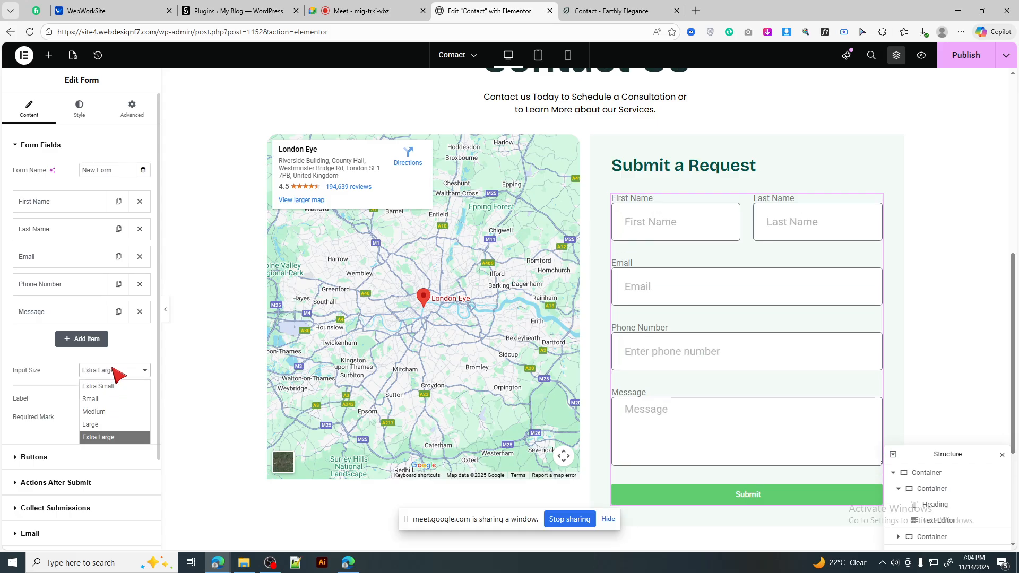
click(109, 418)
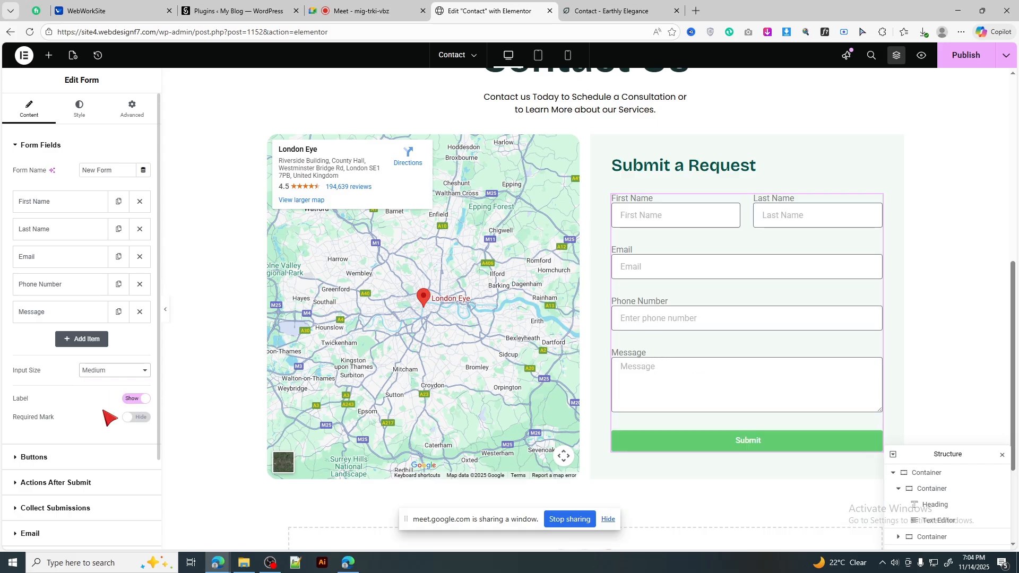
click(114, 371)
click(112, 407)
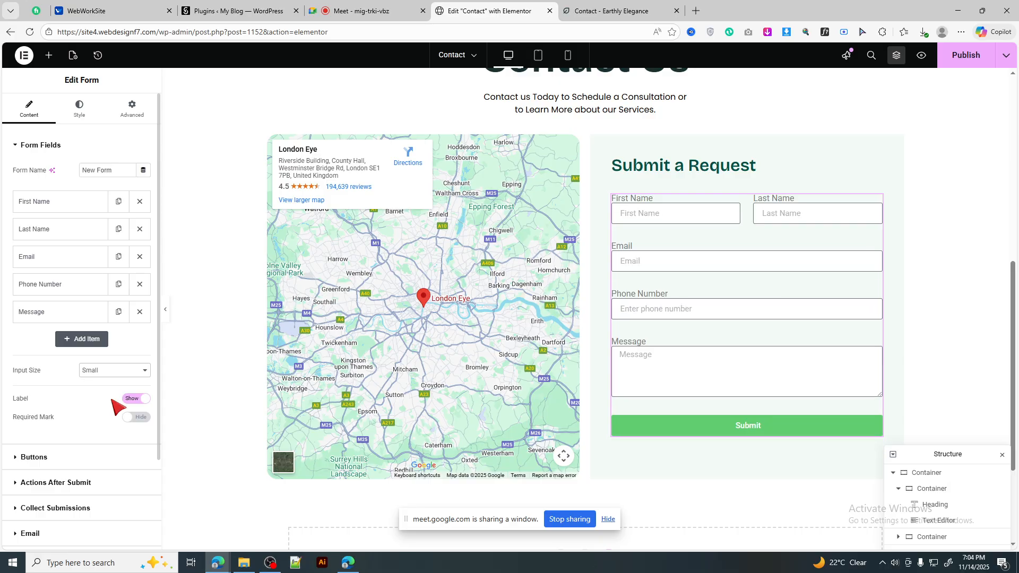
click(114, 372)
click(111, 386)
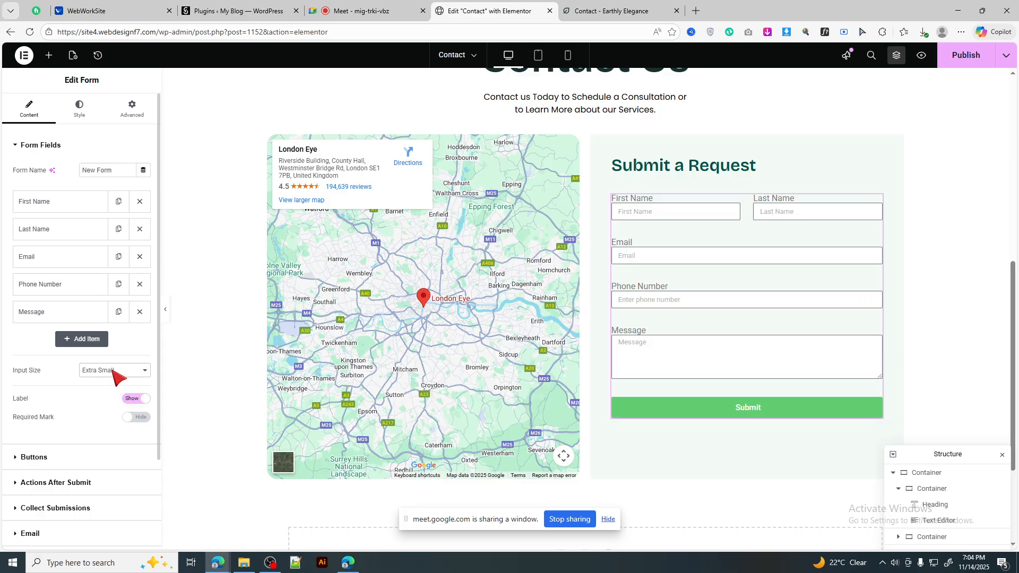
click(113, 371)
click(111, 407)
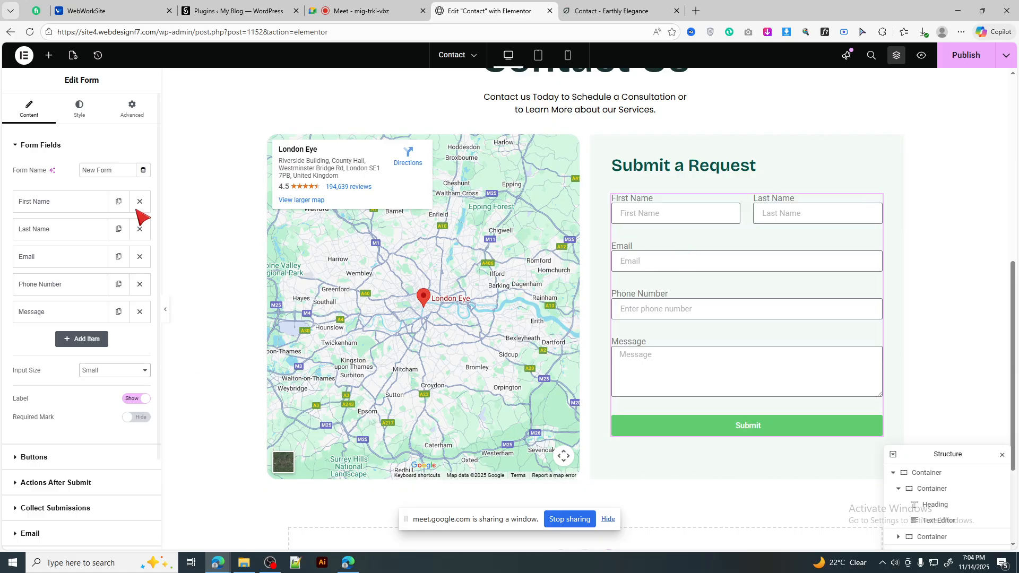
click(82, 111)
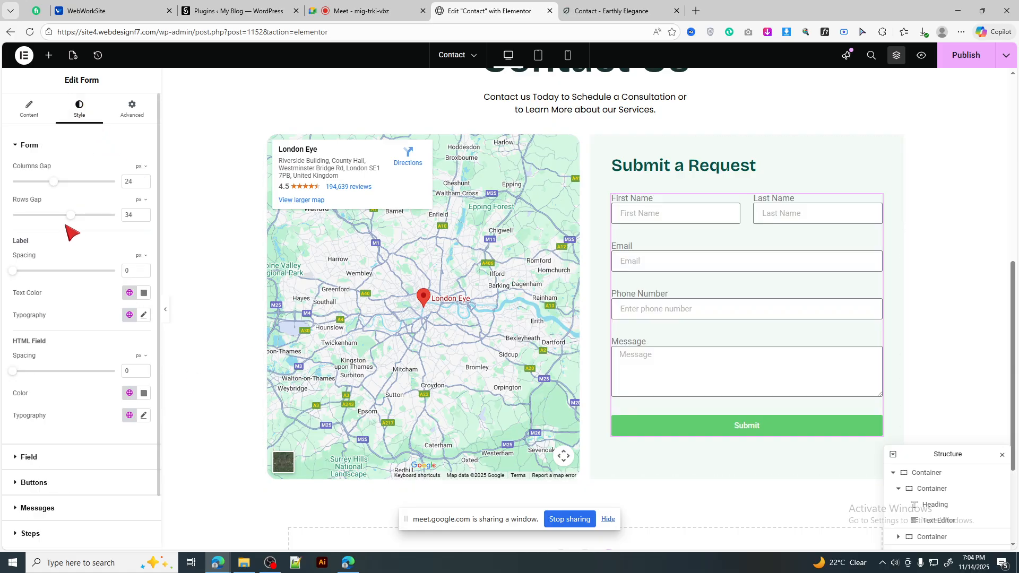
Step: Reduce the form Rows Gap from 34 to 27 px and compare with the reference form
drag(71, 222, 60, 222)
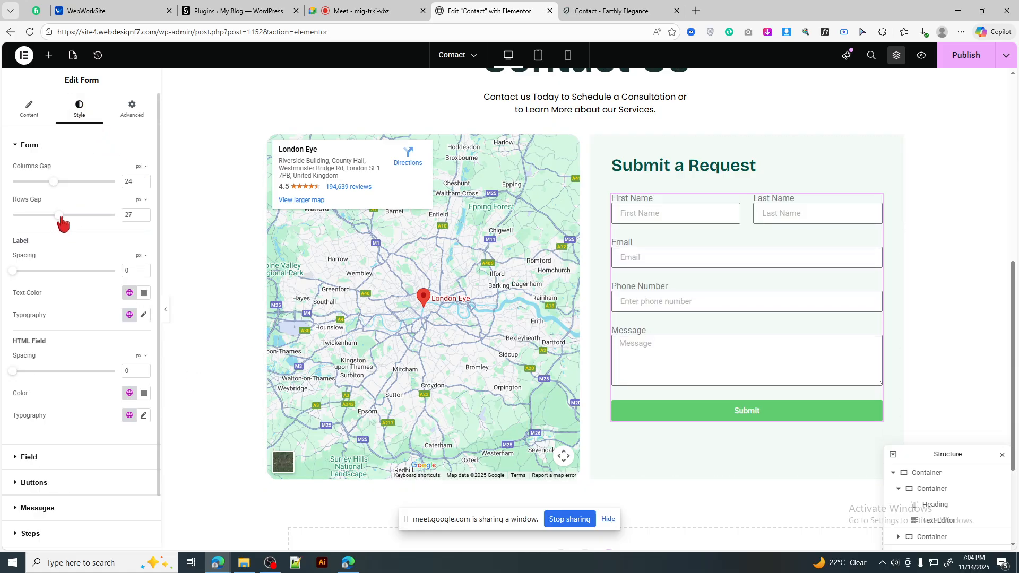
click(26, 113)
click(606, 11)
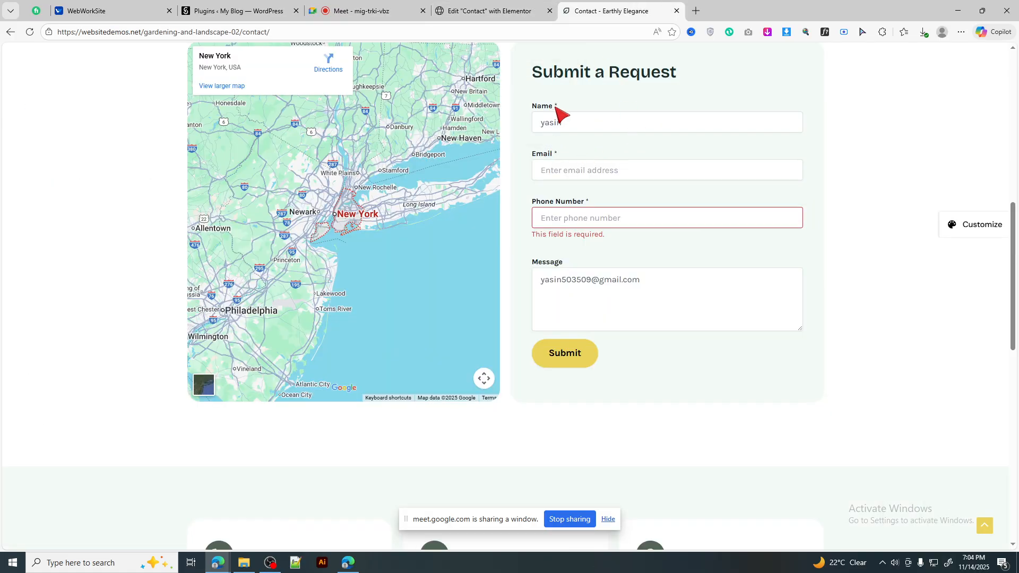
click(598, 171)
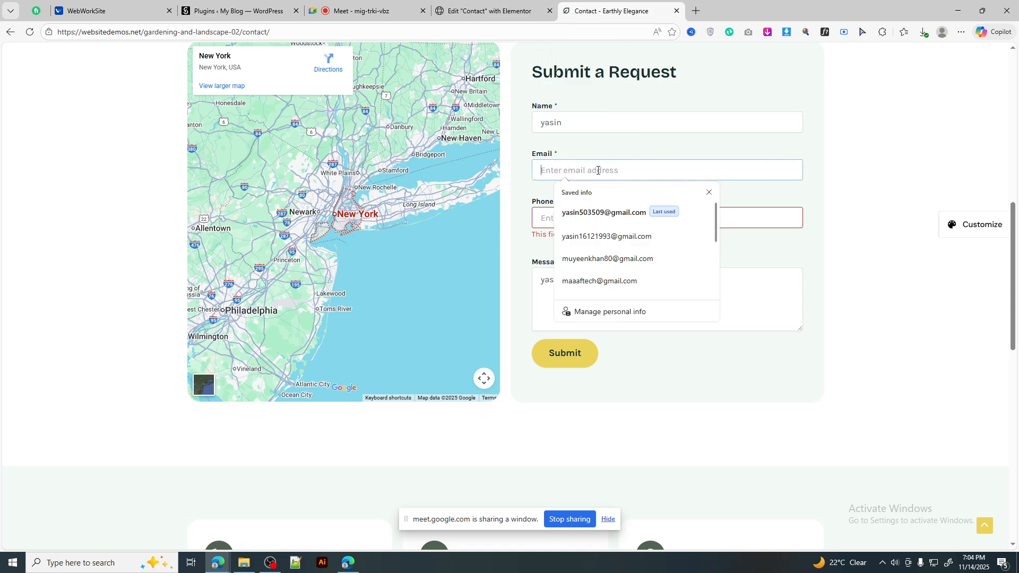
click(513, 4)
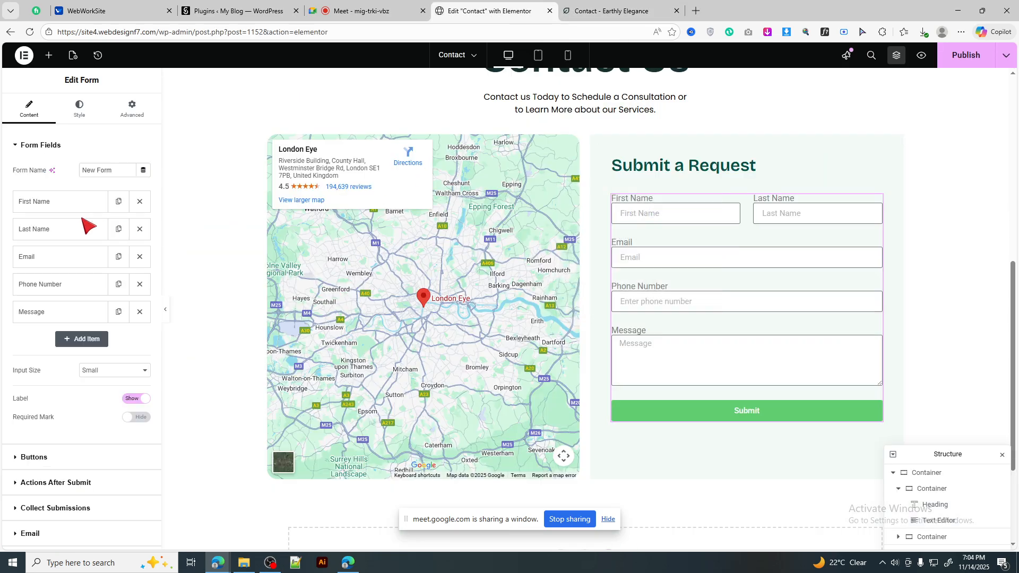
click(80, 109)
Step: Try black, then mid grey, as the input field text colour
scroll(90, 364, down, 1)
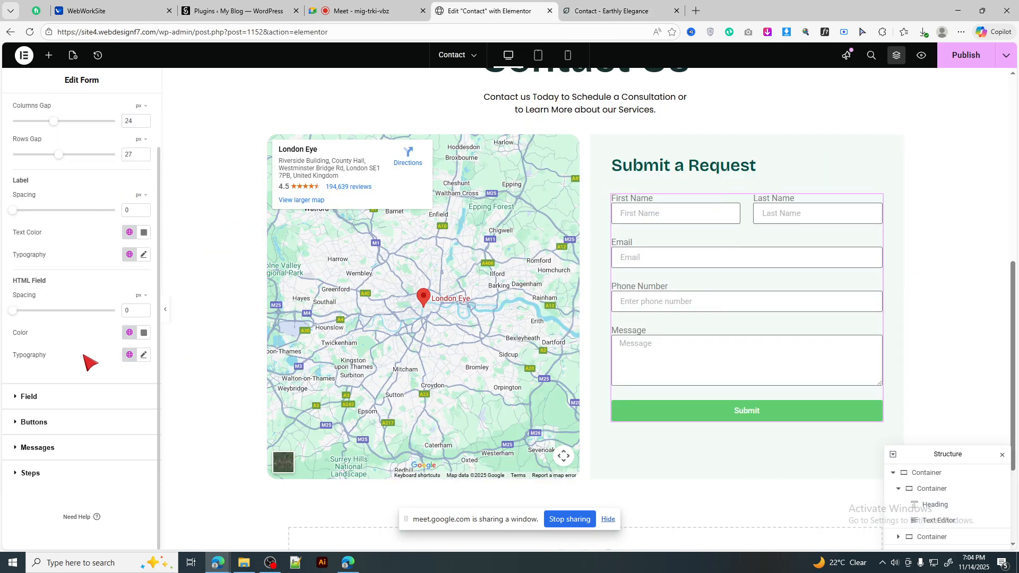
click(67, 404)
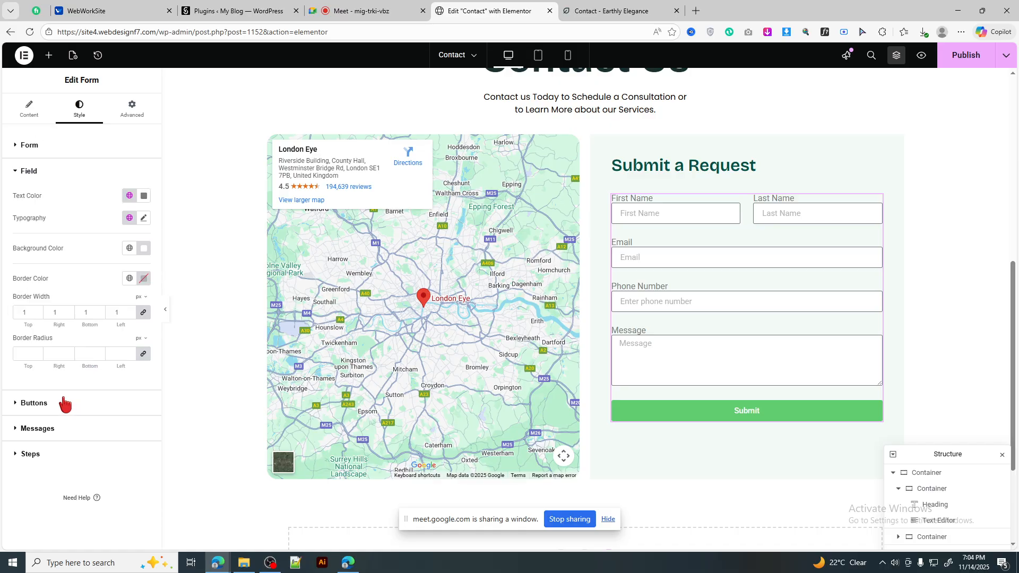
click(144, 196)
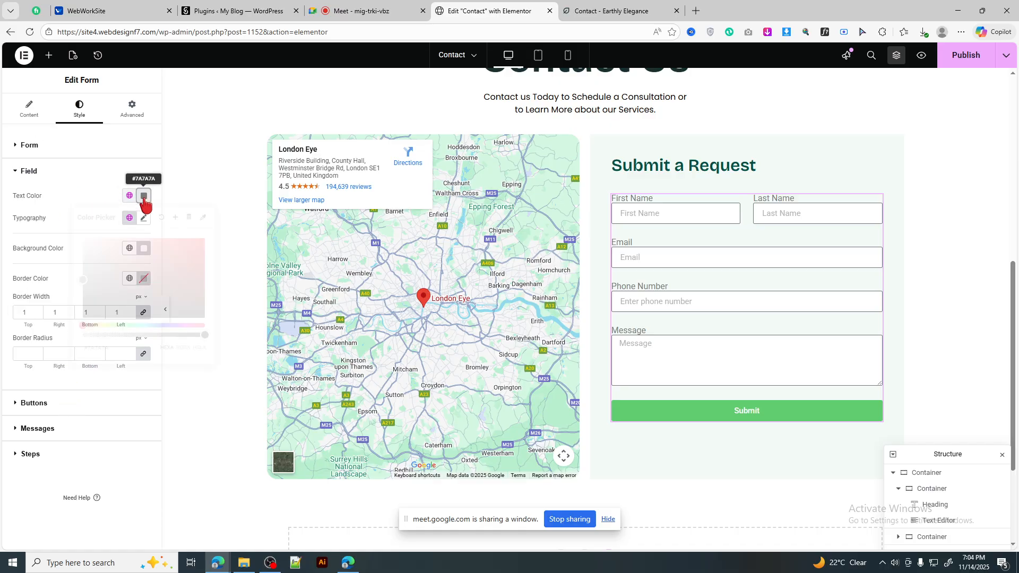
drag(200, 314, 215, 333)
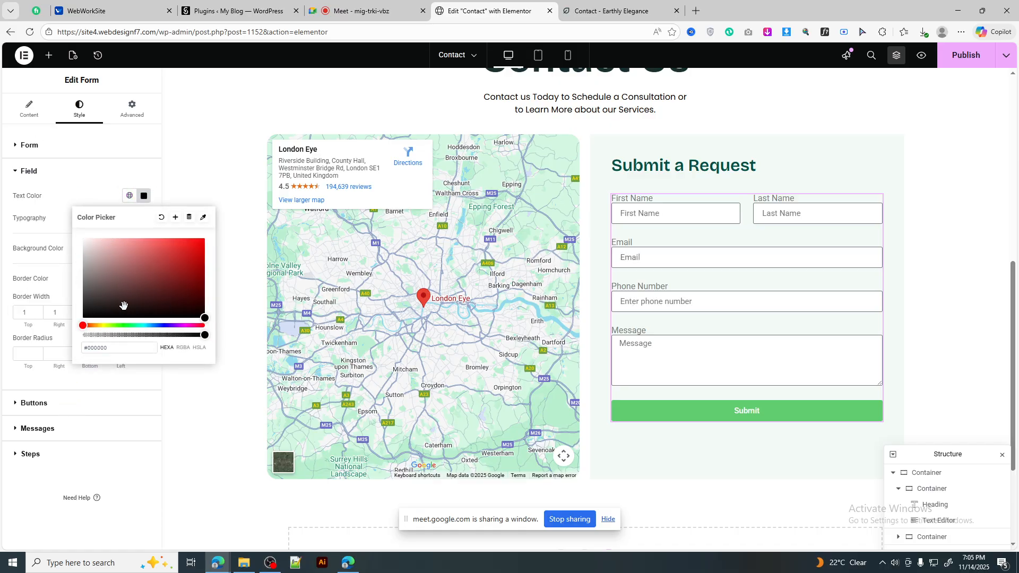
drag(124, 305, 75, 278)
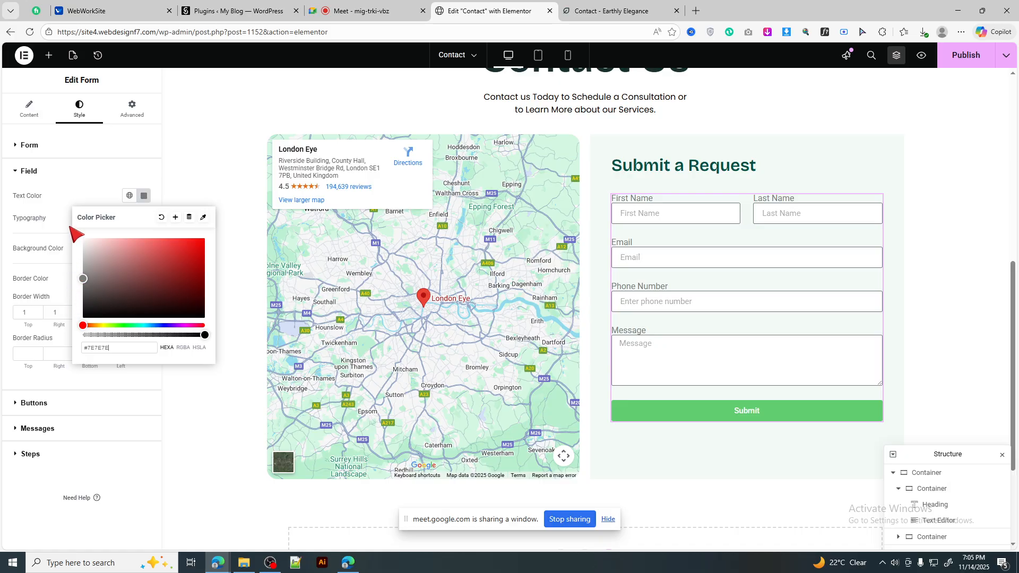
click(53, 140)
Step: Make the form label colour black after briefly trying red #FF7777
click(53, 139)
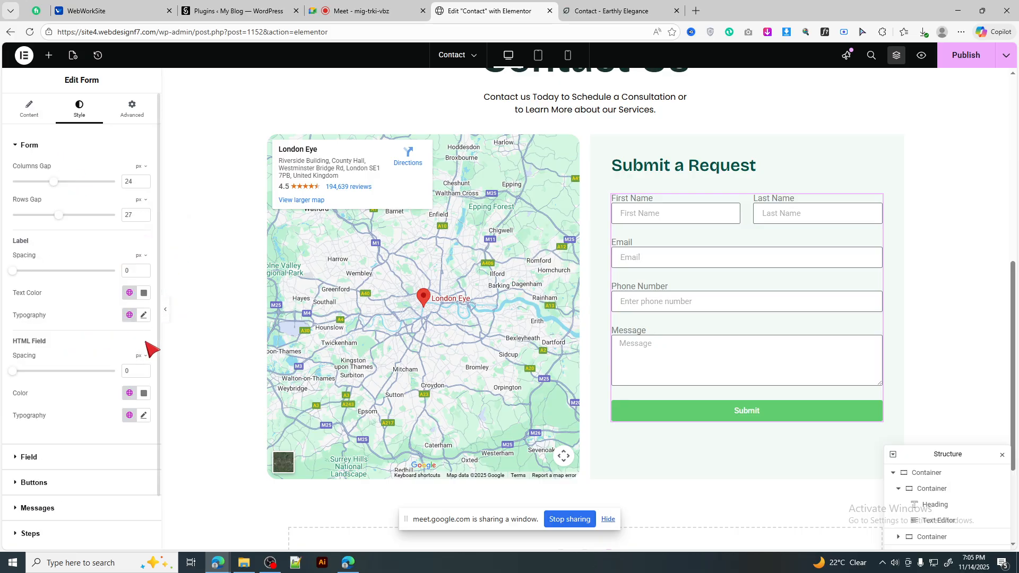
click(144, 293)
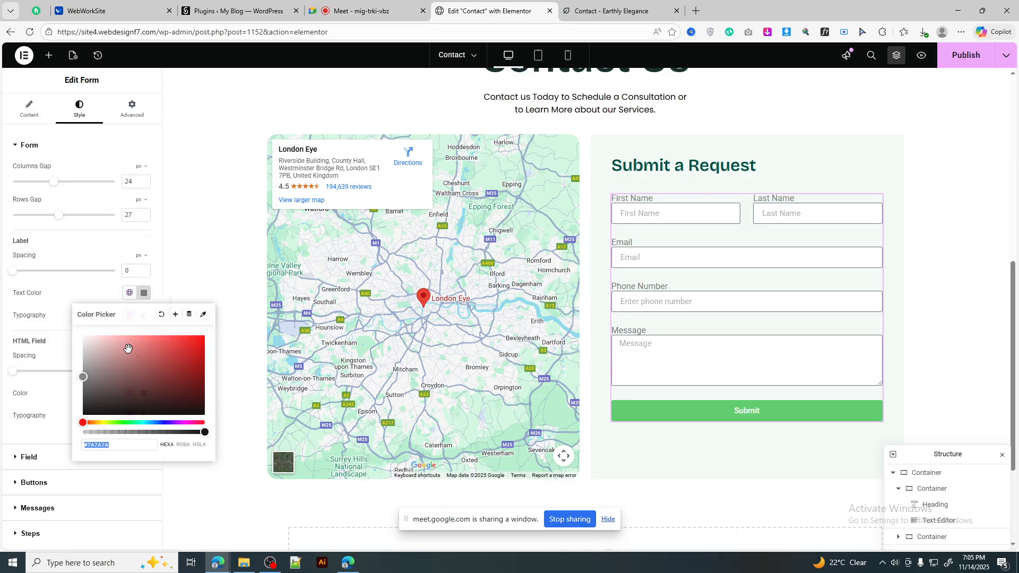
text(#FF7777)
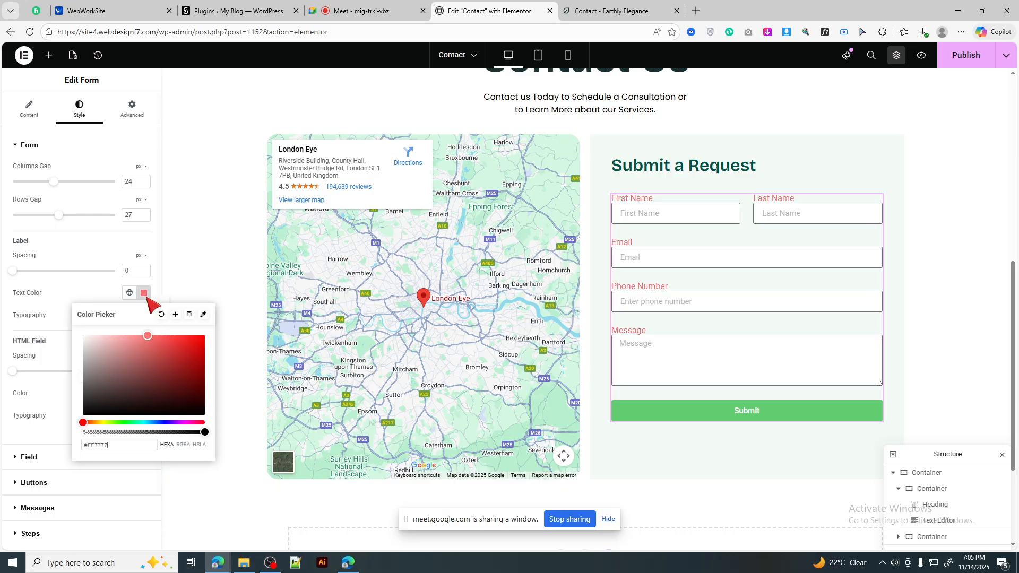
click(200, 414)
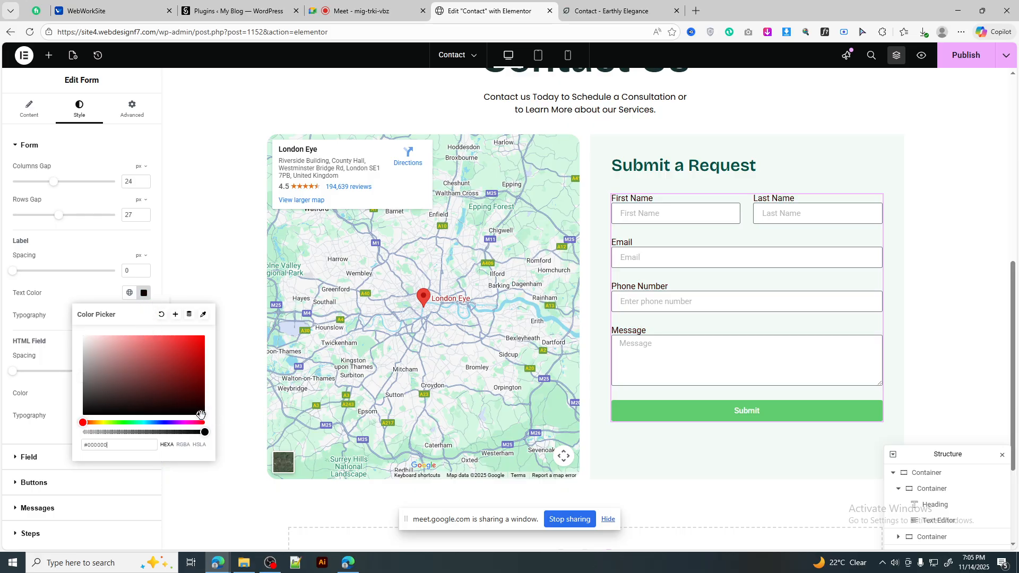
click(144, 293)
Step: Set label typography to Poppins, 14 px size, 25 line height
click(144, 316)
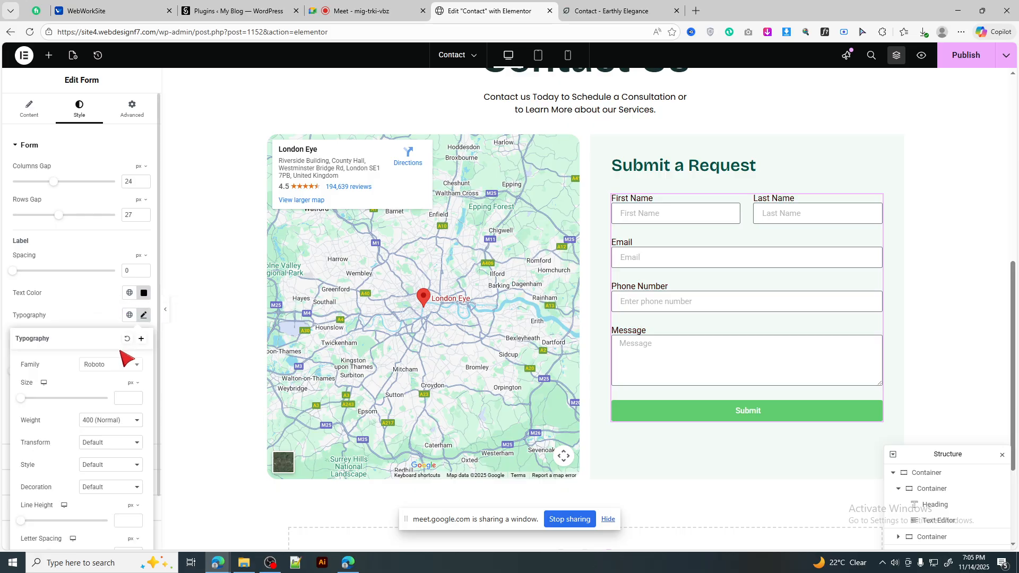
click(113, 366)
text(popp)
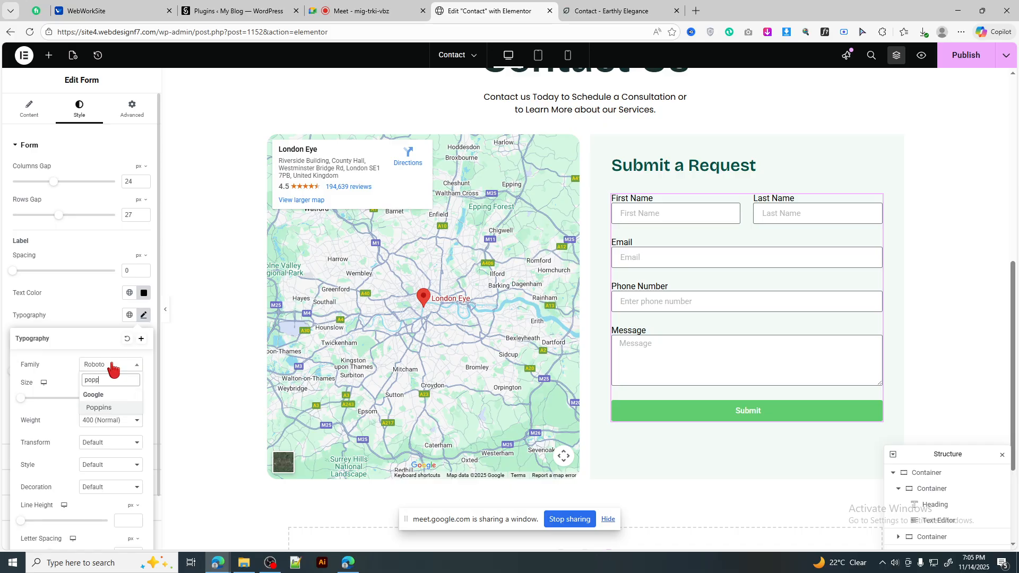
key(Return)
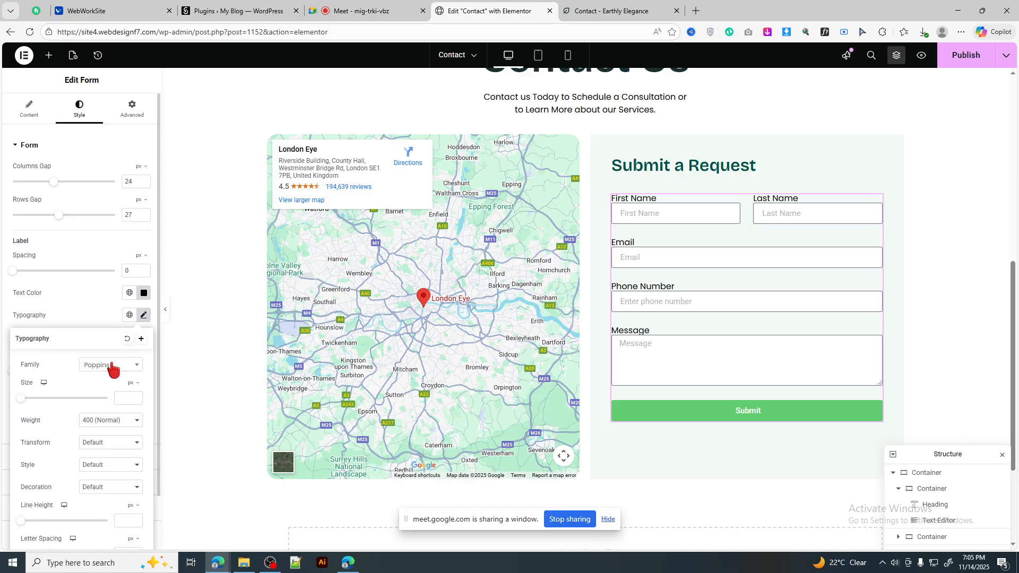
click(123, 398)
text(14)
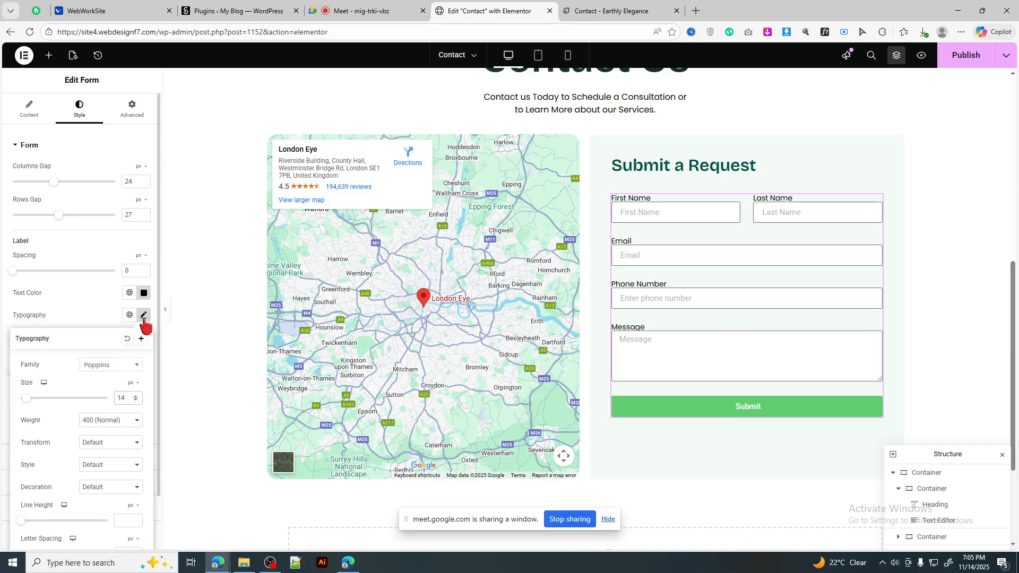
click(126, 519)
text(25)
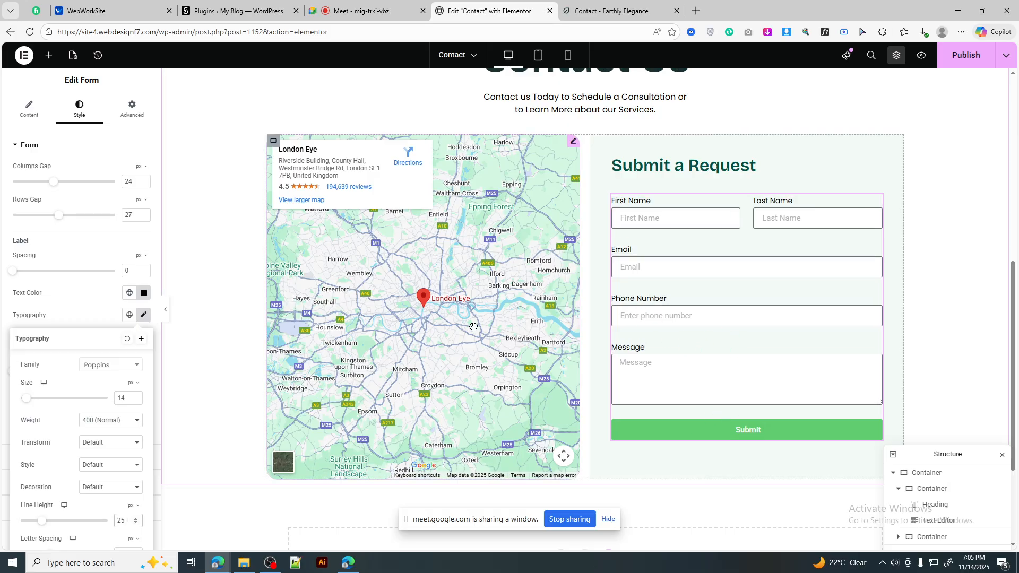
click(143, 315)
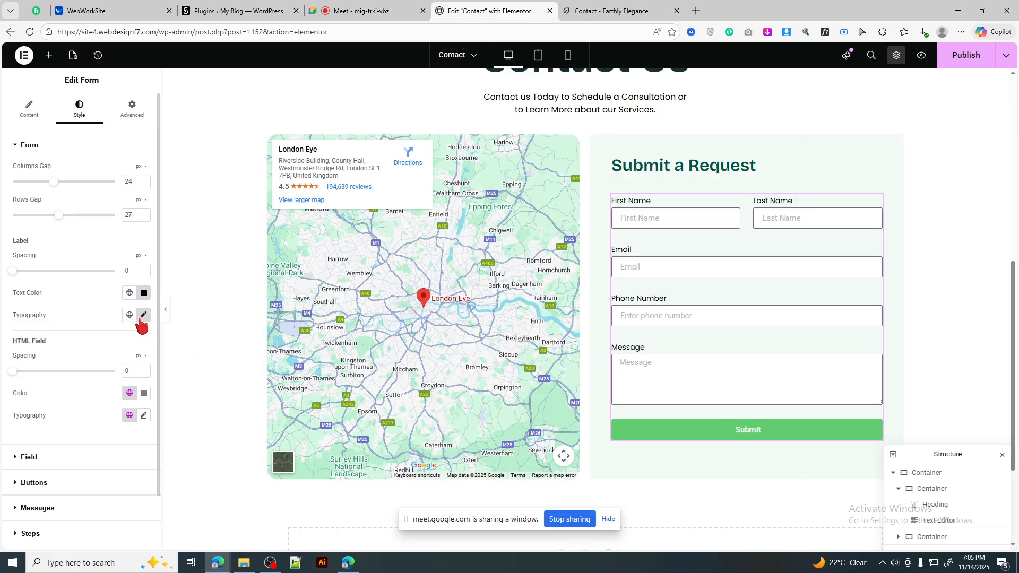
Step: Reduce the form rows gap to 20 px and set the HTML field colour to black
drag(58, 215, 32, 182)
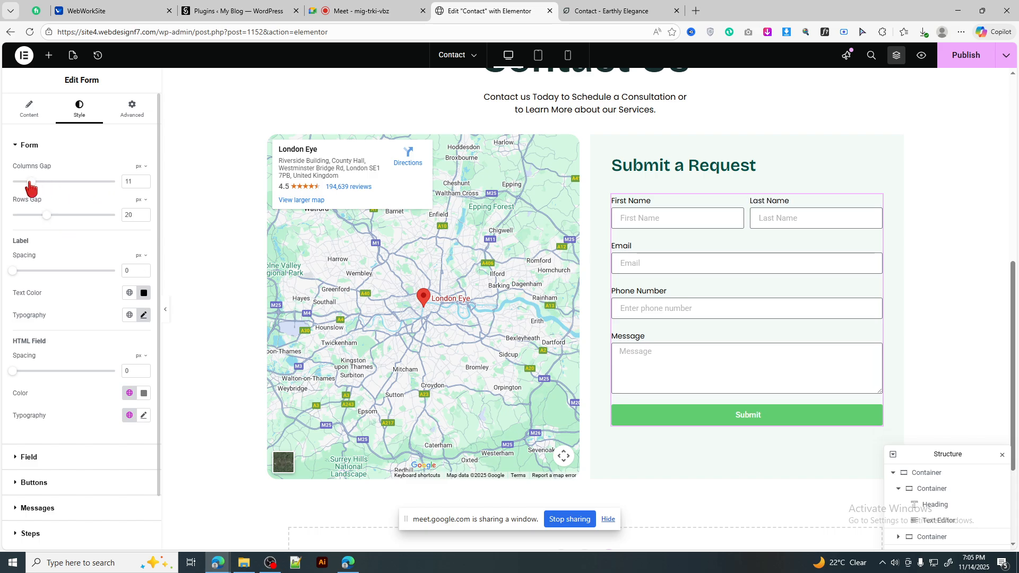
click(610, 9)
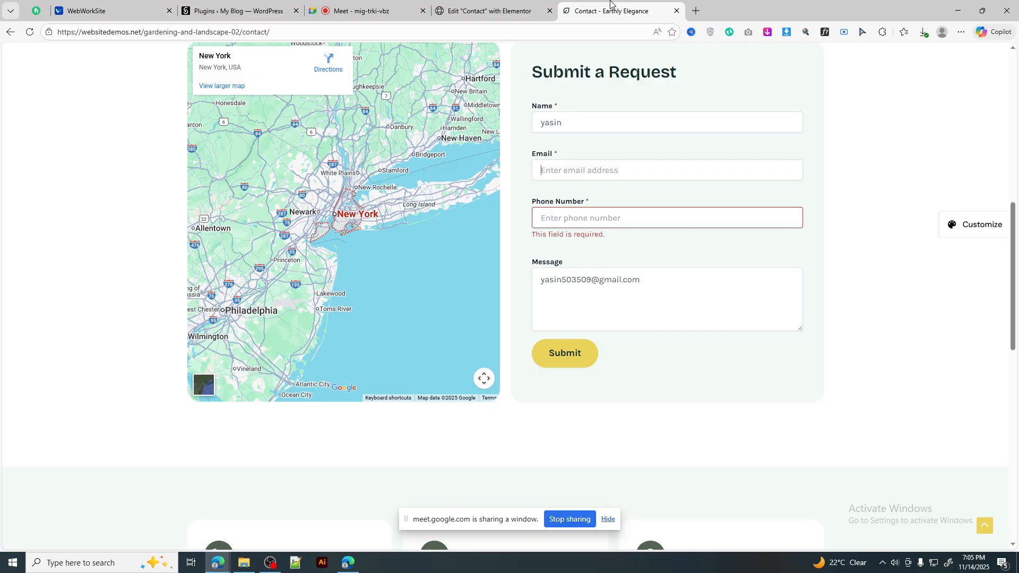
click(494, 11)
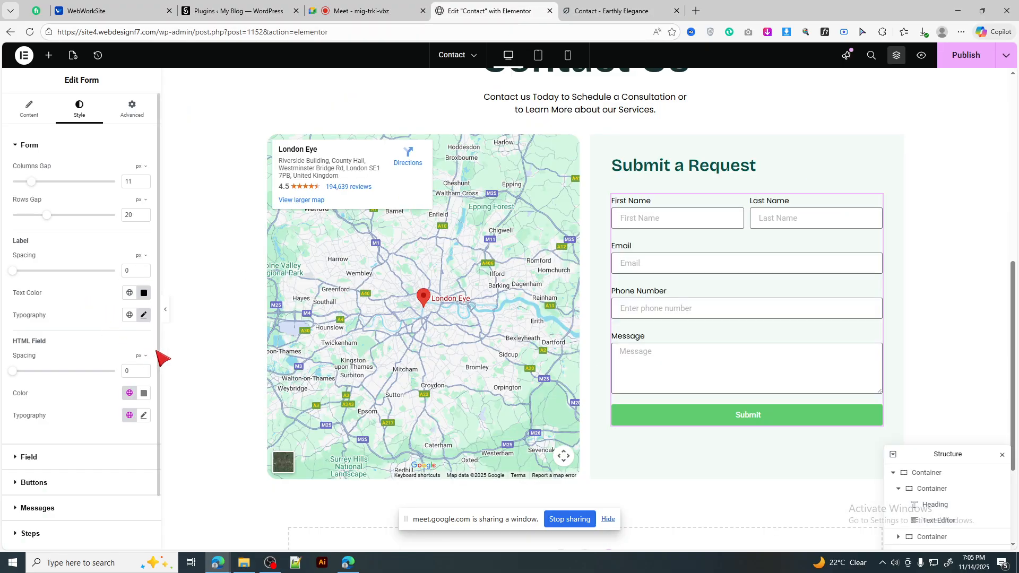
click(144, 394)
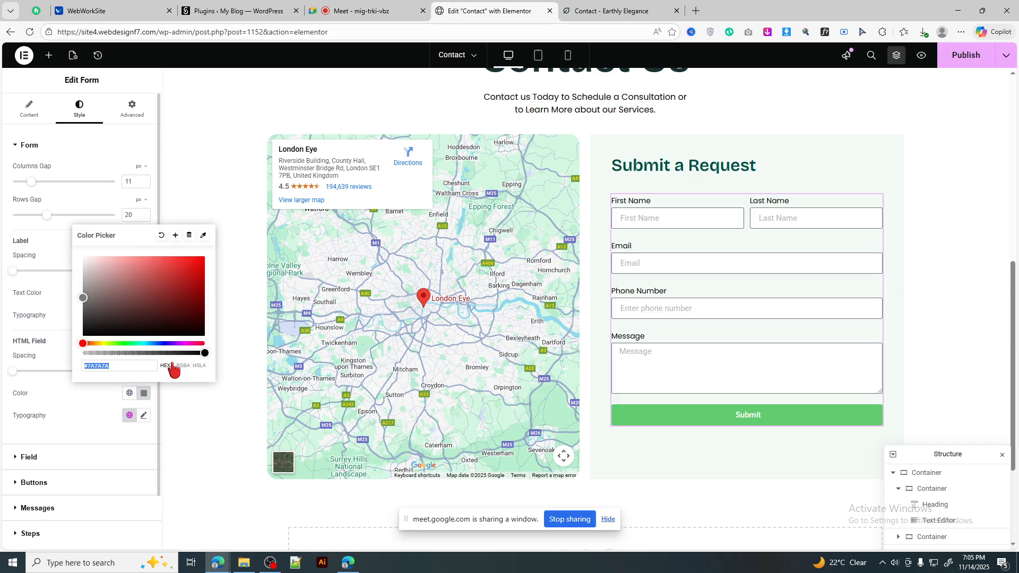
mouse_move(190, 307)
mouse_down()
mouse_move(206, 344)
mouse_move(204, 261)
mouse_up()
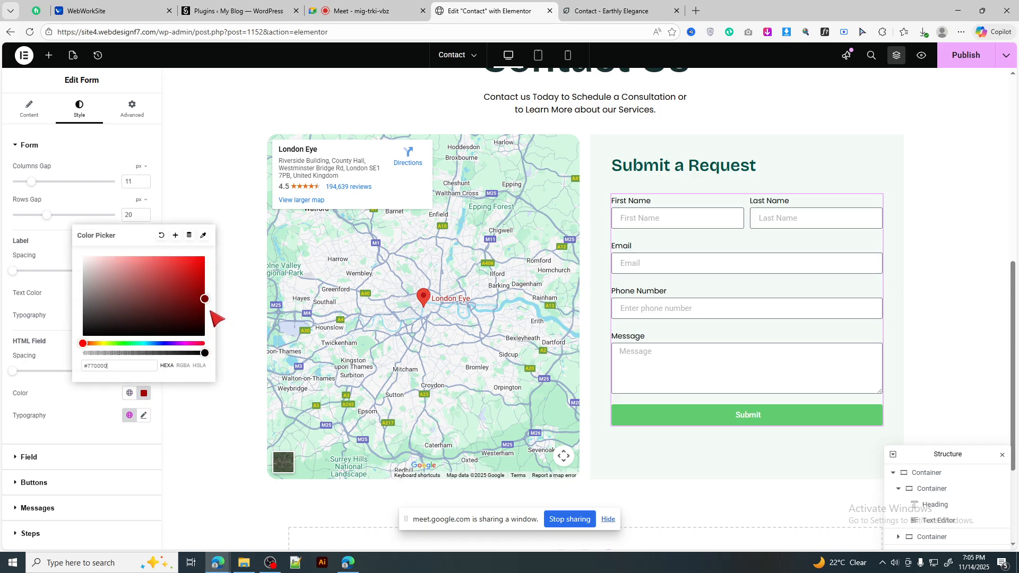
drag(211, 318, 209, 353)
click(142, 393)
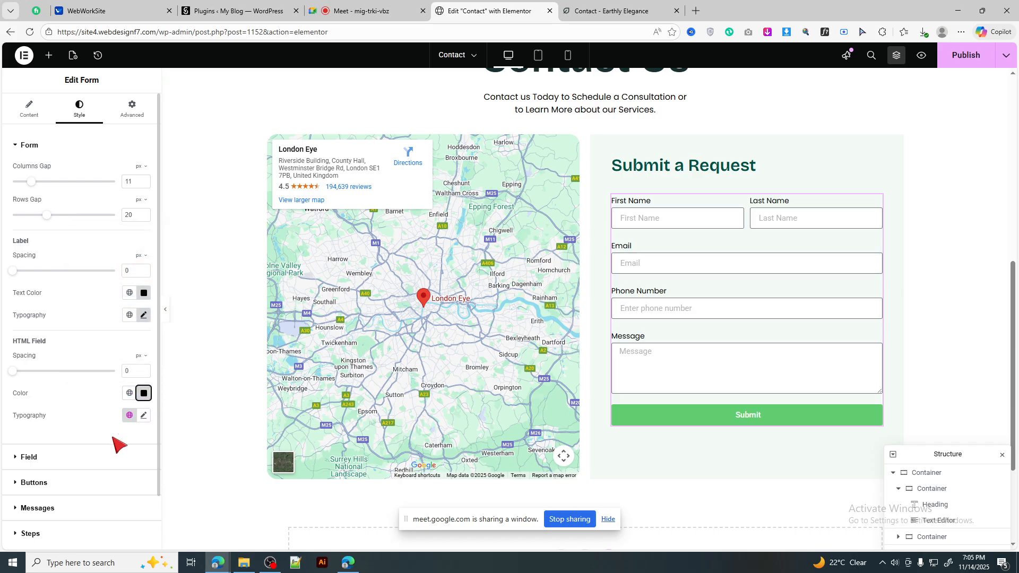
Step: Try a red background on the input fields, then keep them white
click(92, 457)
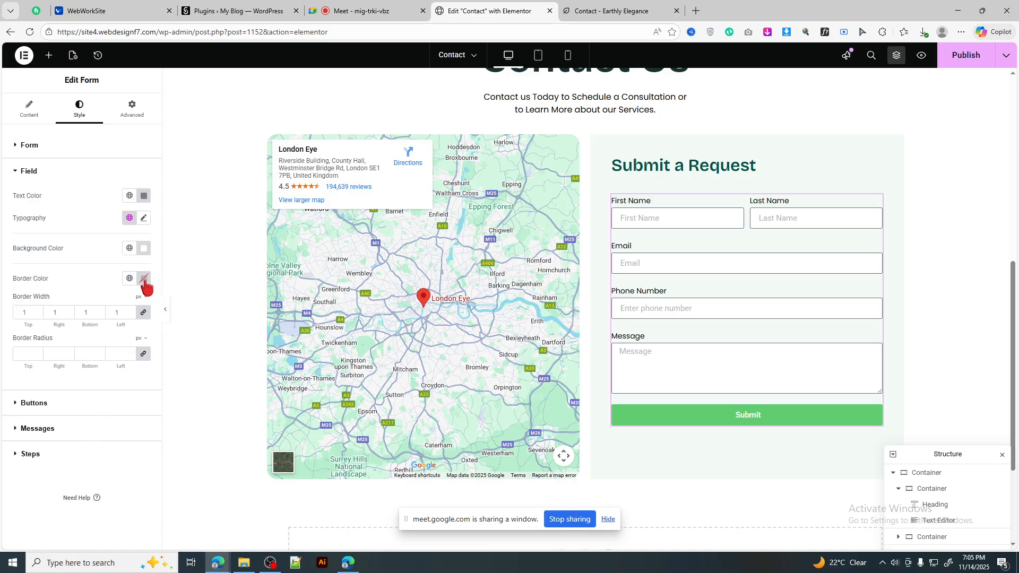
click(599, 5)
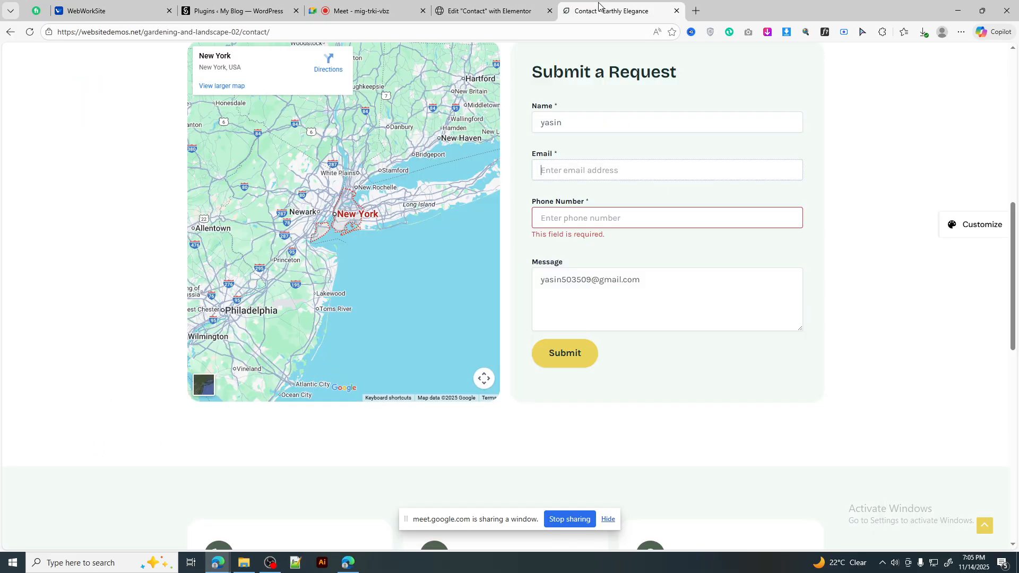
click(518, 8)
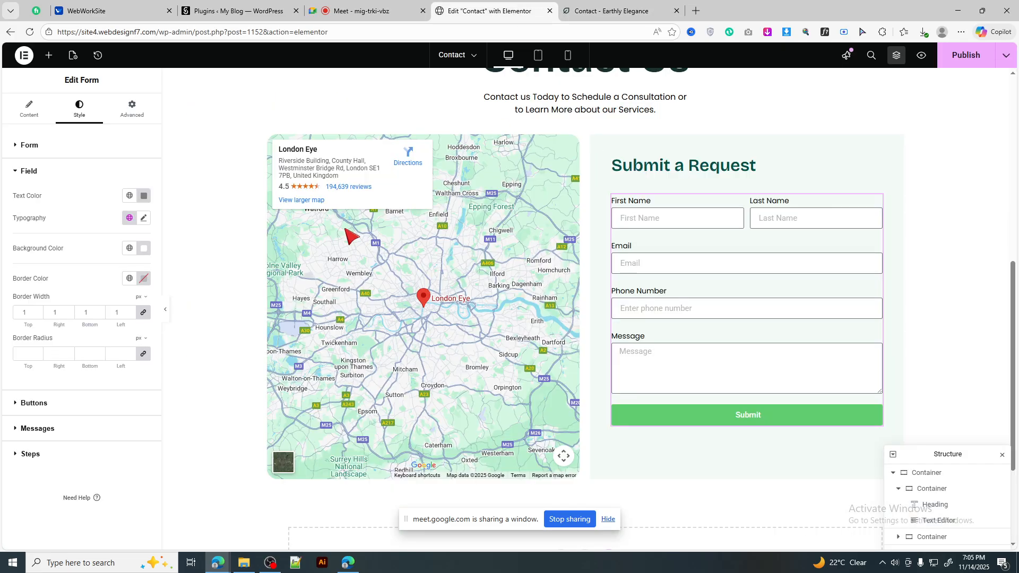
click(144, 248)
mouse_move(155, 325)
mouse_down()
mouse_move(184, 318)
mouse_move(204, 292)
mouse_move(82, 314)
mouse_move(81, 289)
mouse_up()
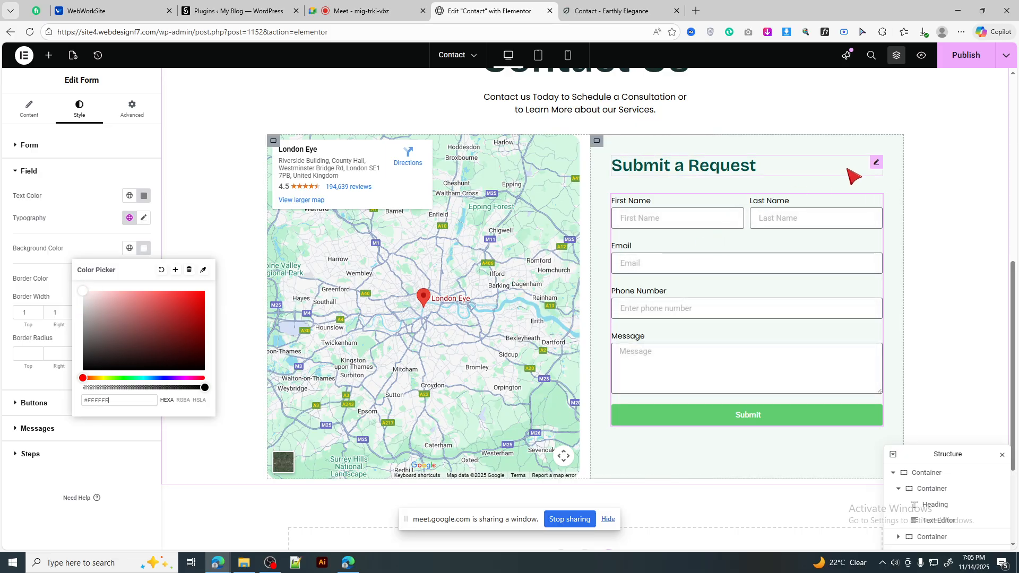
click(144, 250)
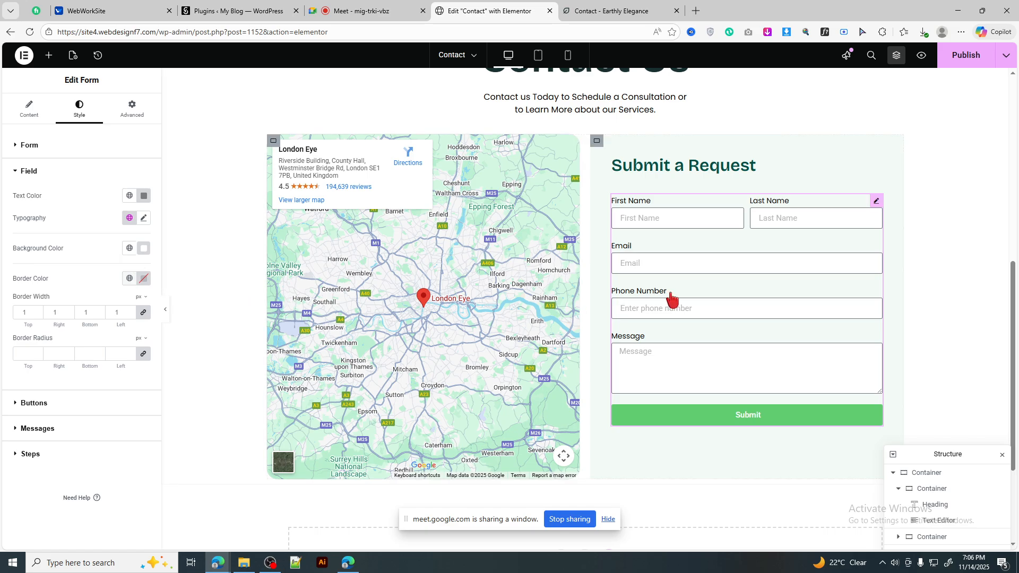
Step: Give the field borders the dark green global colour New Item #3 (#025048)
click(605, 10)
click(475, 10)
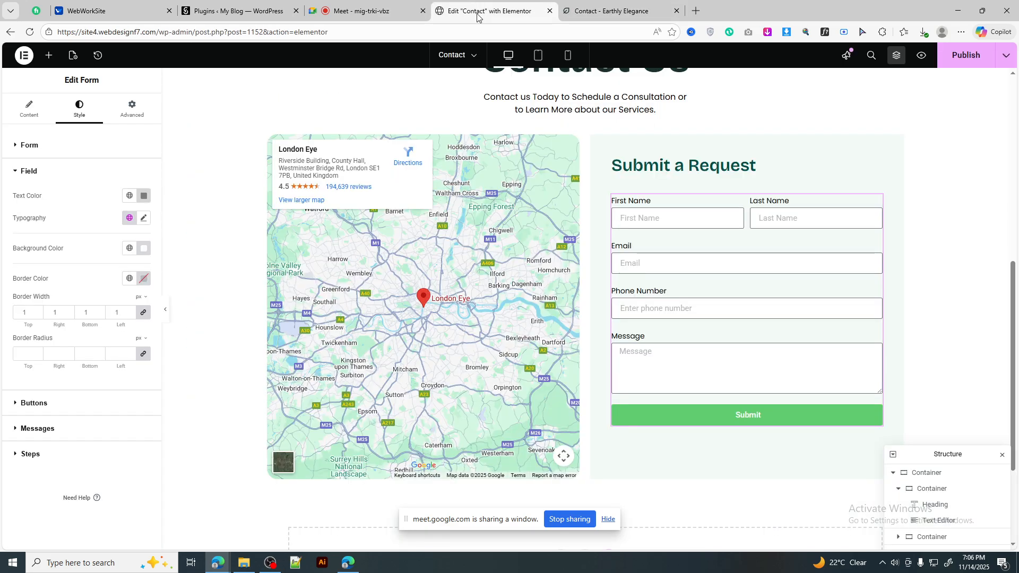
click(129, 279)
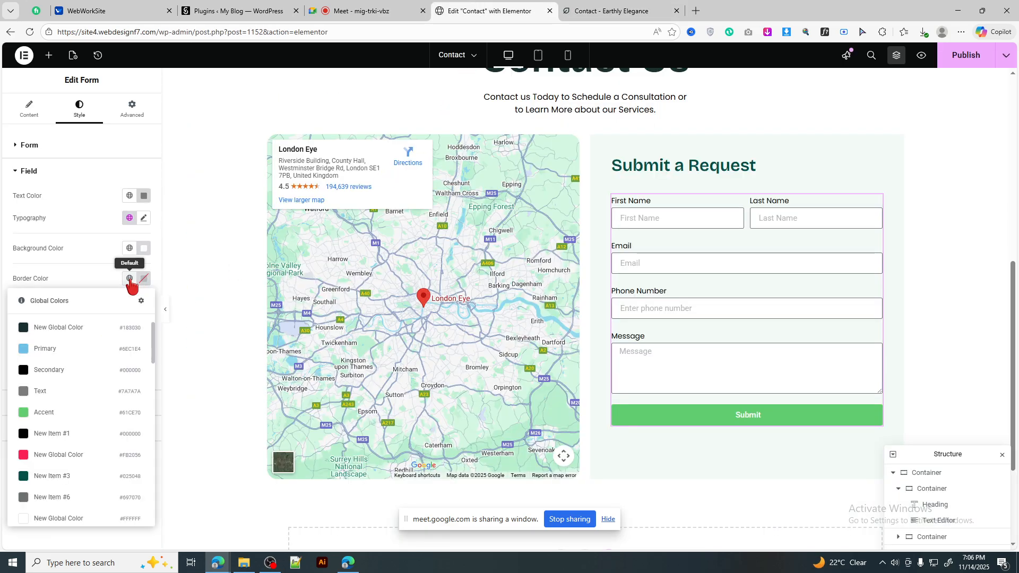
click(63, 476)
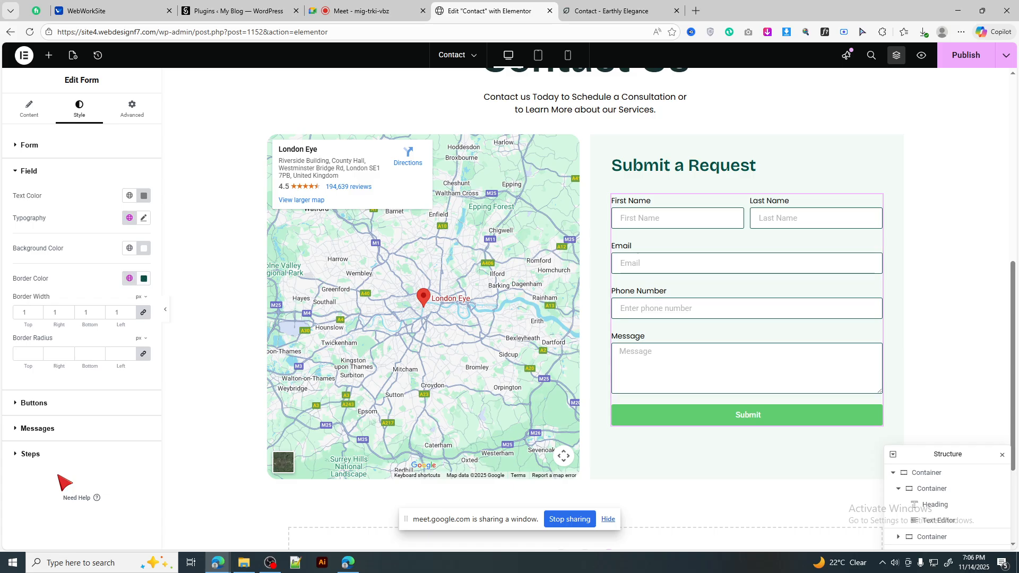
click(144, 279)
click(144, 280)
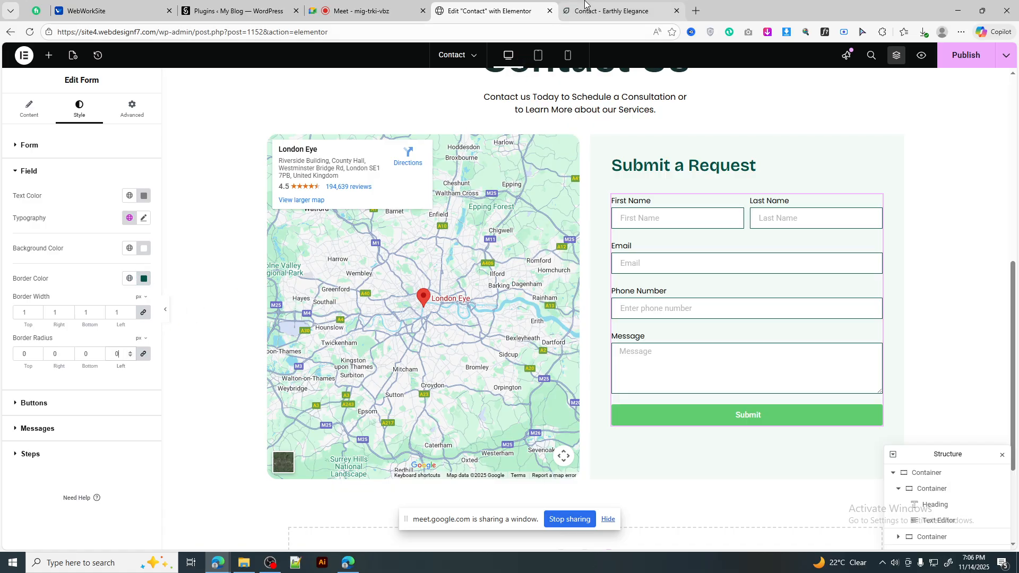
Step: Compare the bordered form fields against the reference contact form
click(610, 11)
click(488, 10)
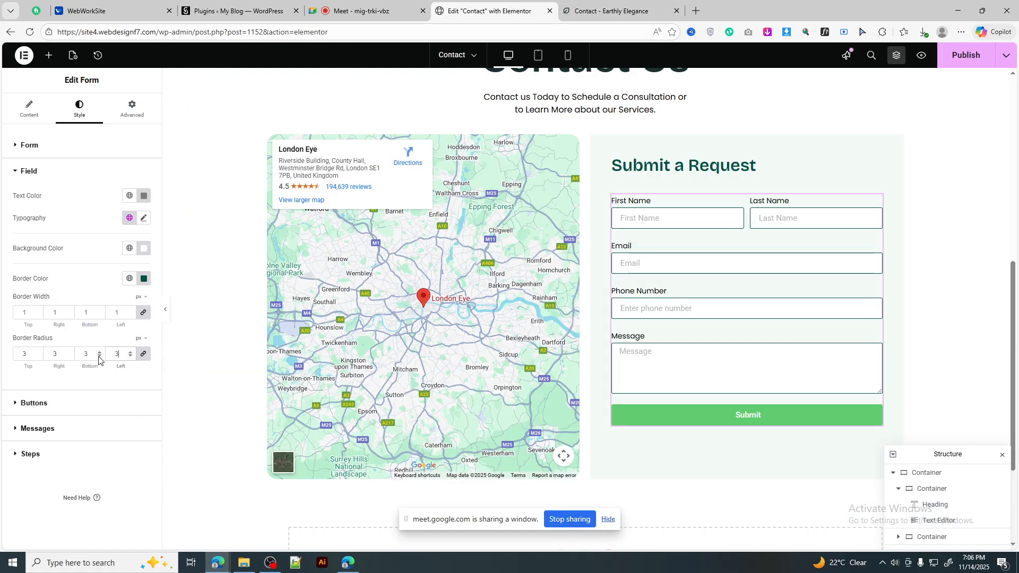
click(578, 3)
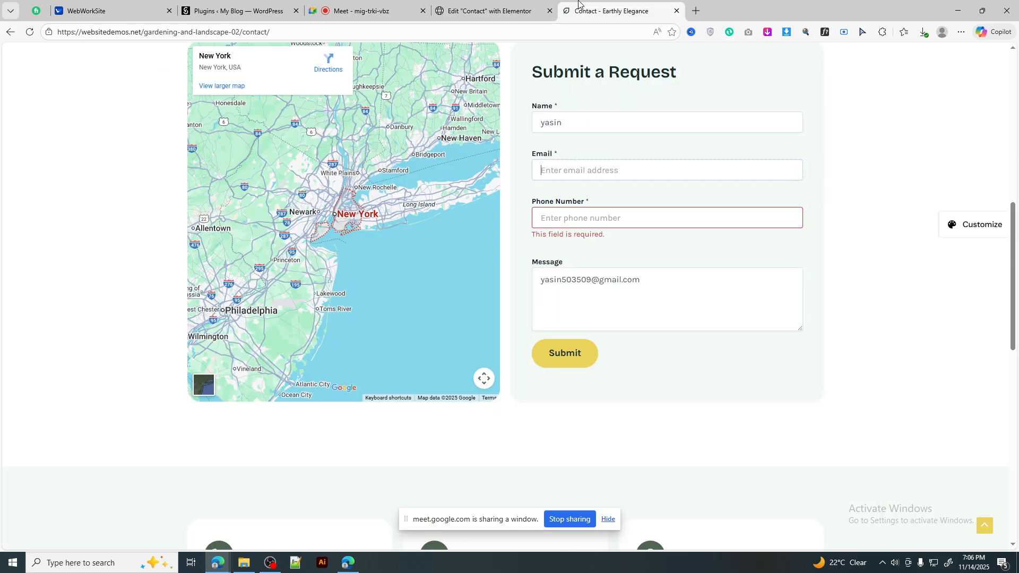
scroll(728, 300, up, 2)
scroll(734, 310, down, 2)
click(499, 11)
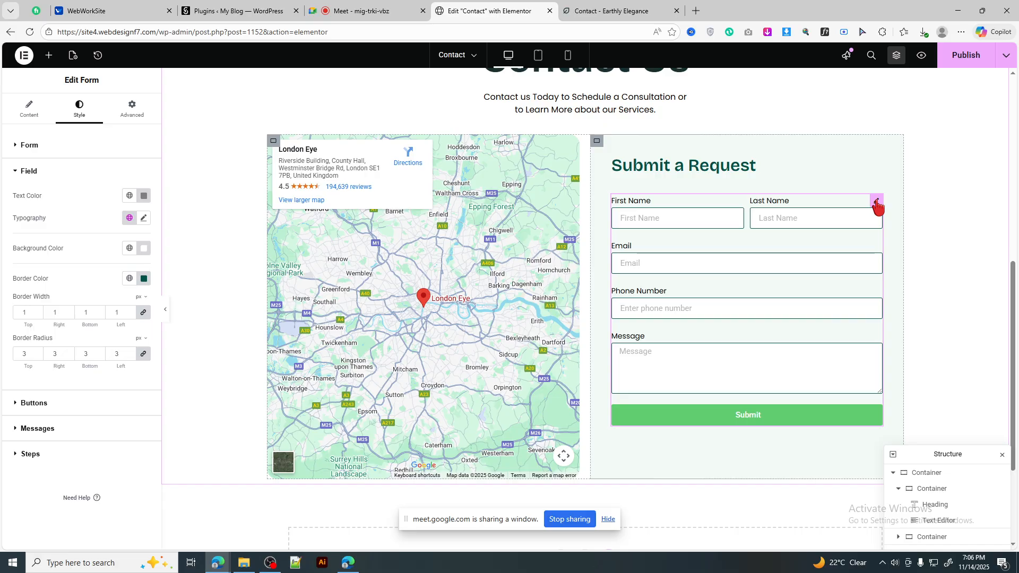
click(602, 3)
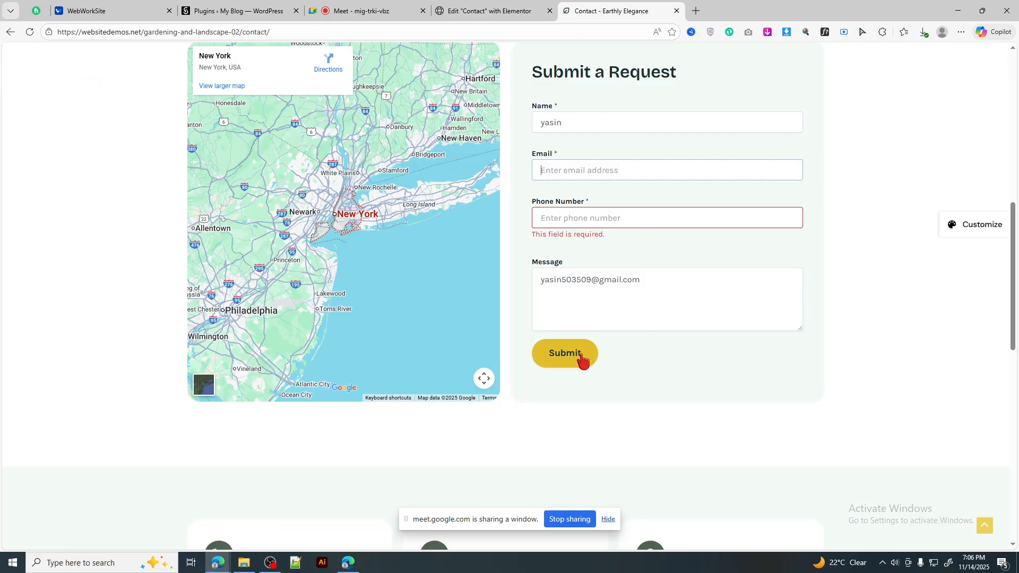
click(498, 2)
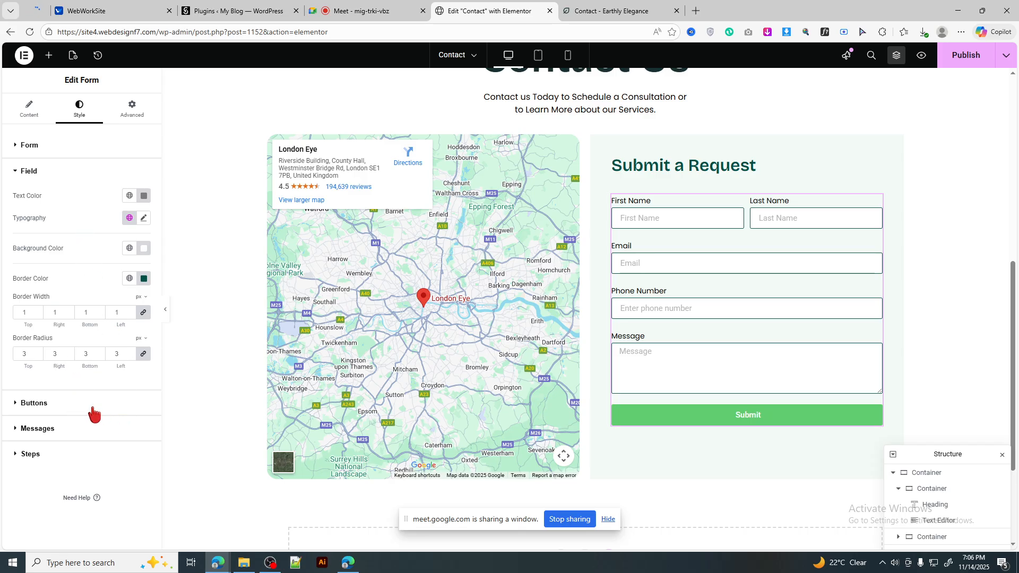
Step: Give the Submit button the yellow atik global background and left-align it
click(94, 408)
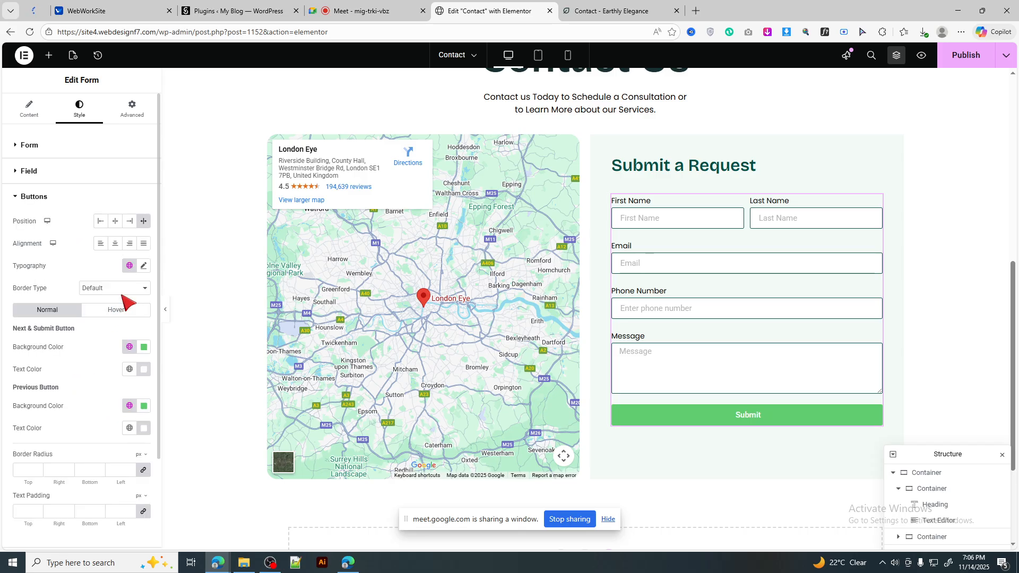
click(143, 348)
click(130, 347)
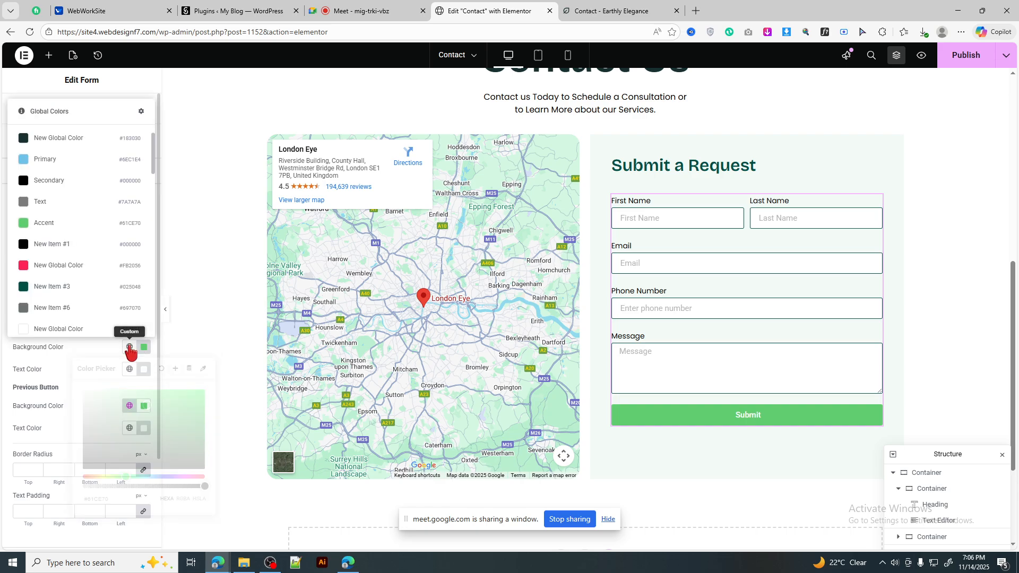
scroll(90, 198, down, 5)
click(65, 187)
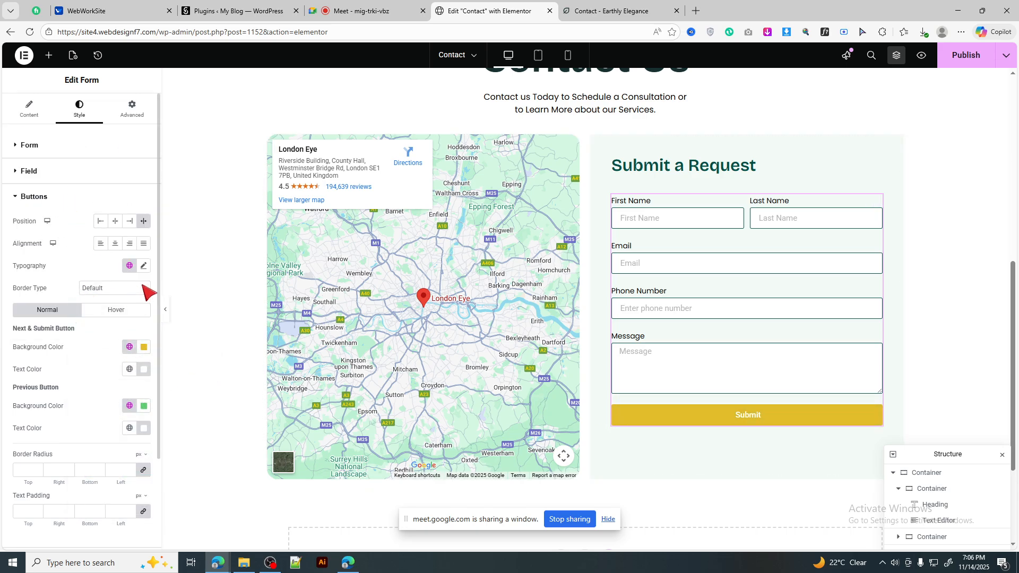
click(99, 222)
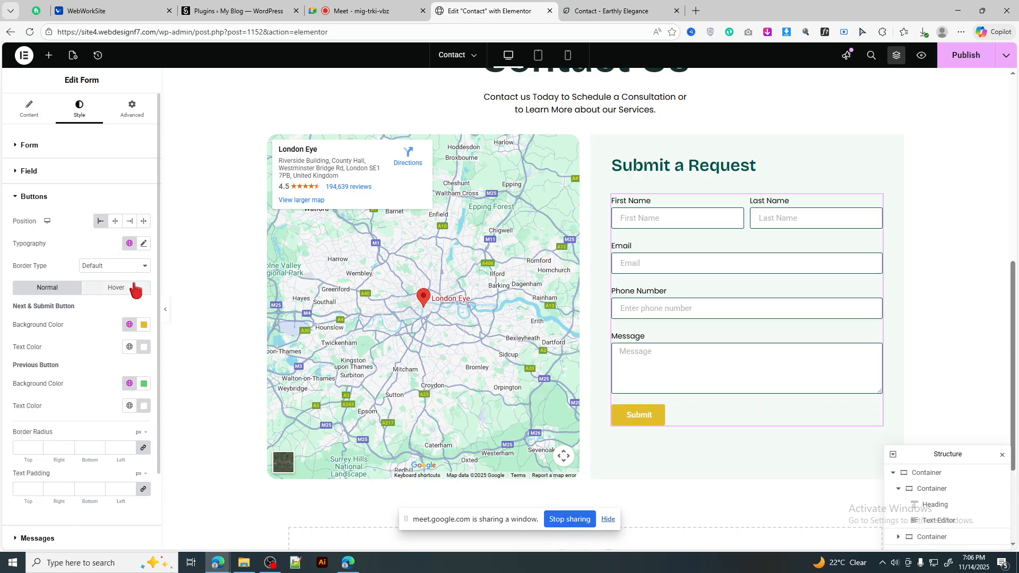
Step: Set the Submit button font to Poppins at 16 px
click(143, 243)
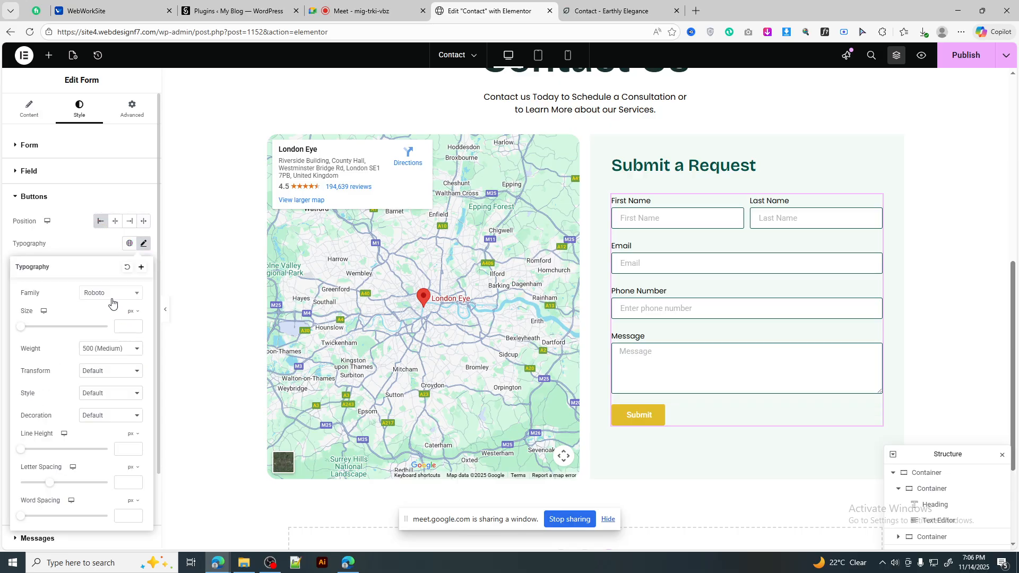
click(112, 297)
text(popp)
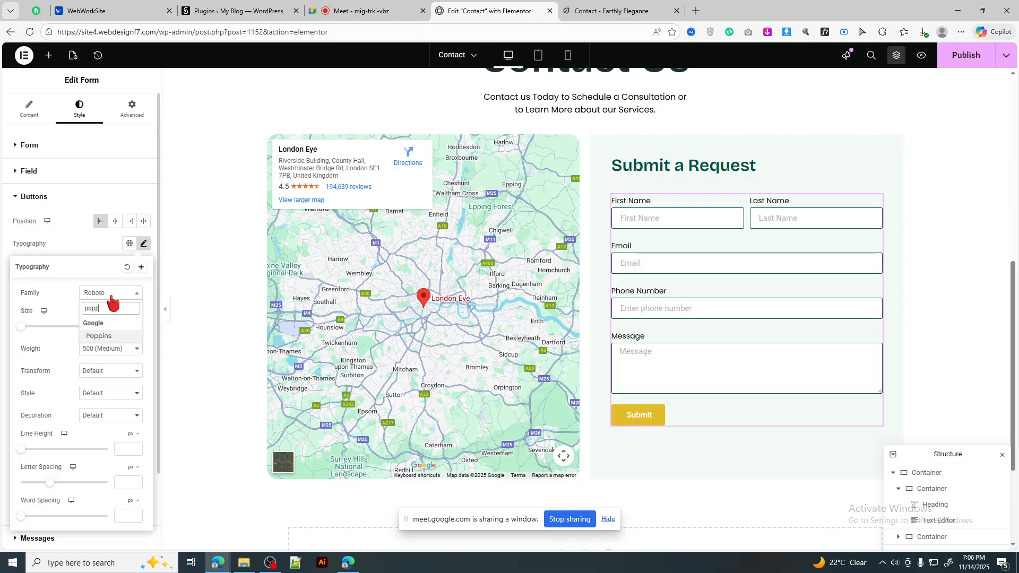
key(Return)
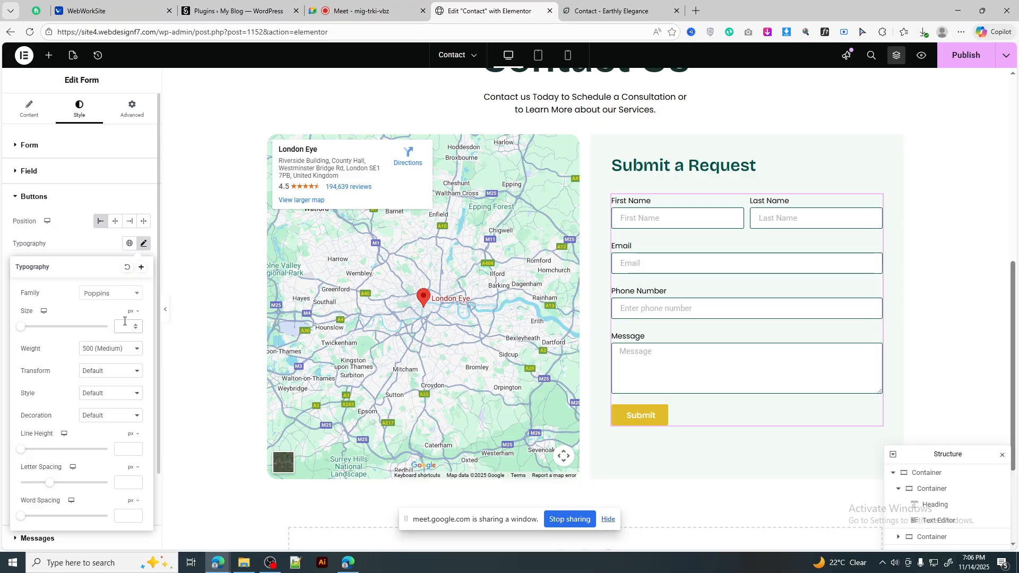
click(124, 322)
text(16)
click(144, 245)
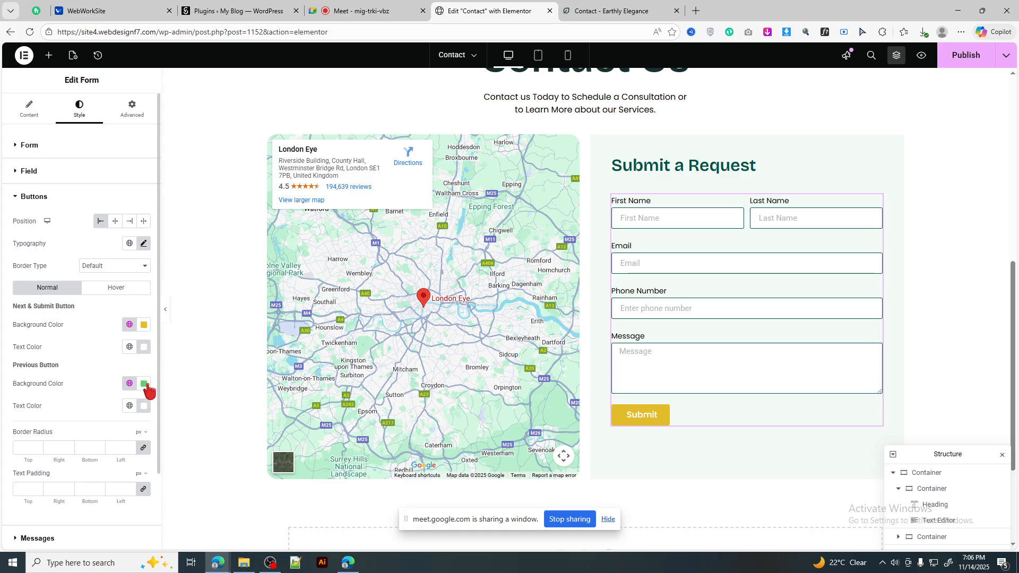
Step: Set button padding to 17 px top/bottom and 45 px sides, with a 50 px border radius
click(118, 489)
text(16)
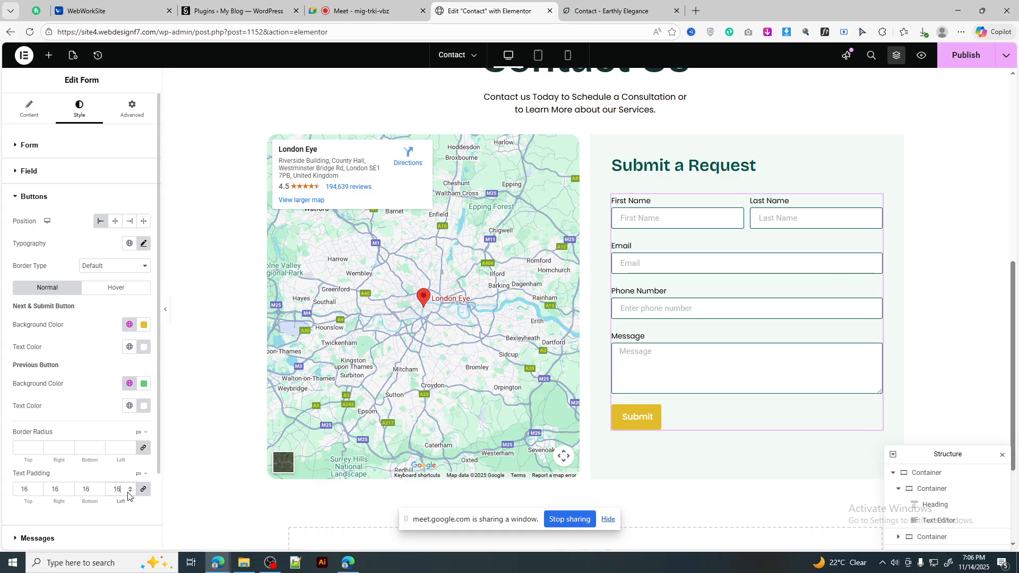
click(130, 487)
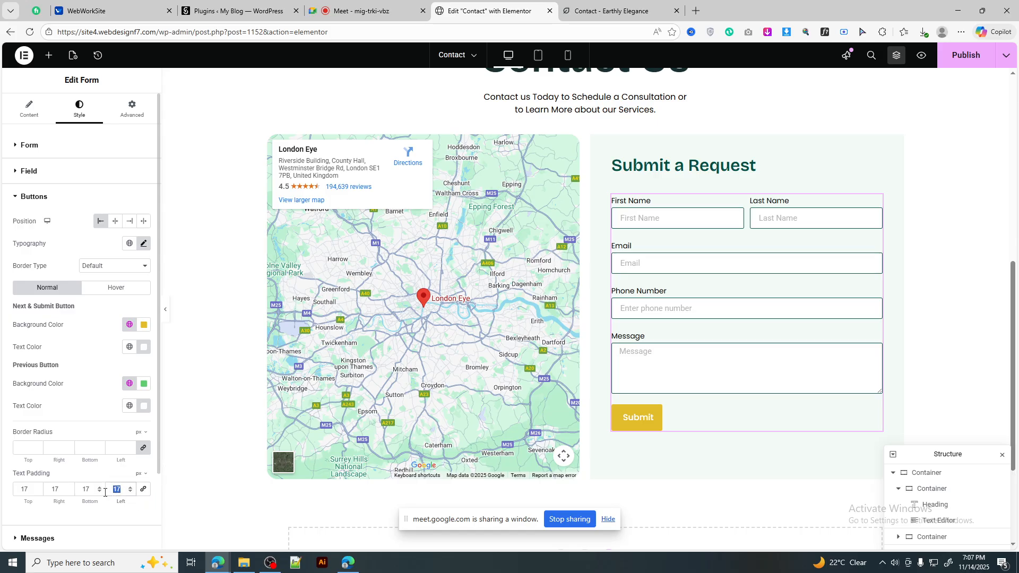
text(4545)
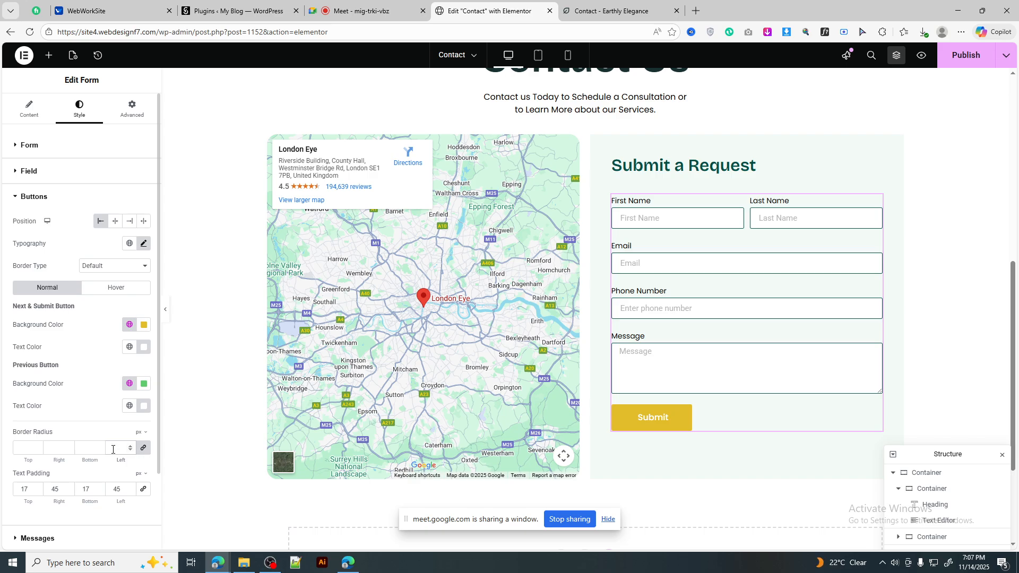
text(50)
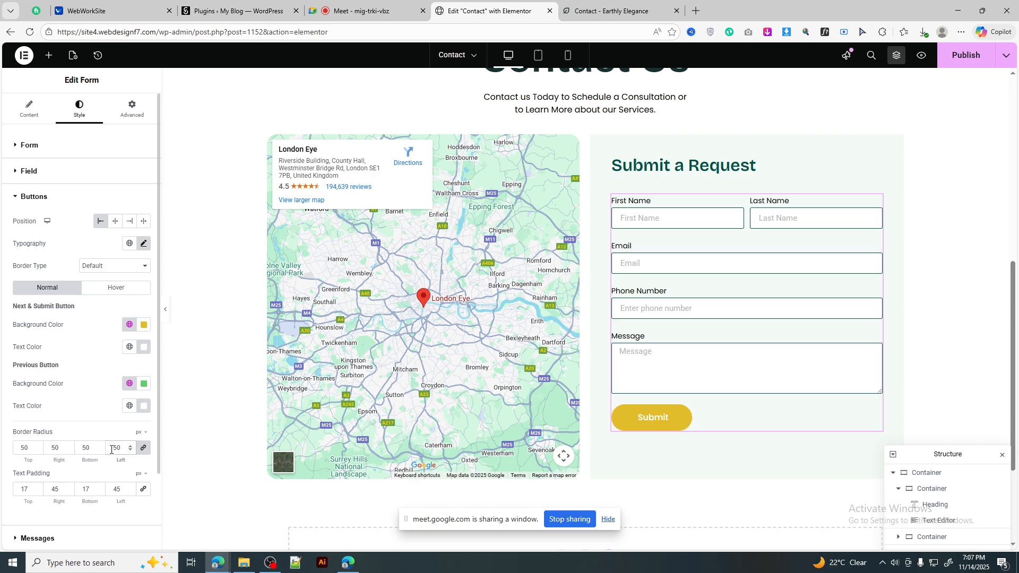
click(139, 289)
Step: Try a yellow global colour for the Submit button's hover background
click(133, 324)
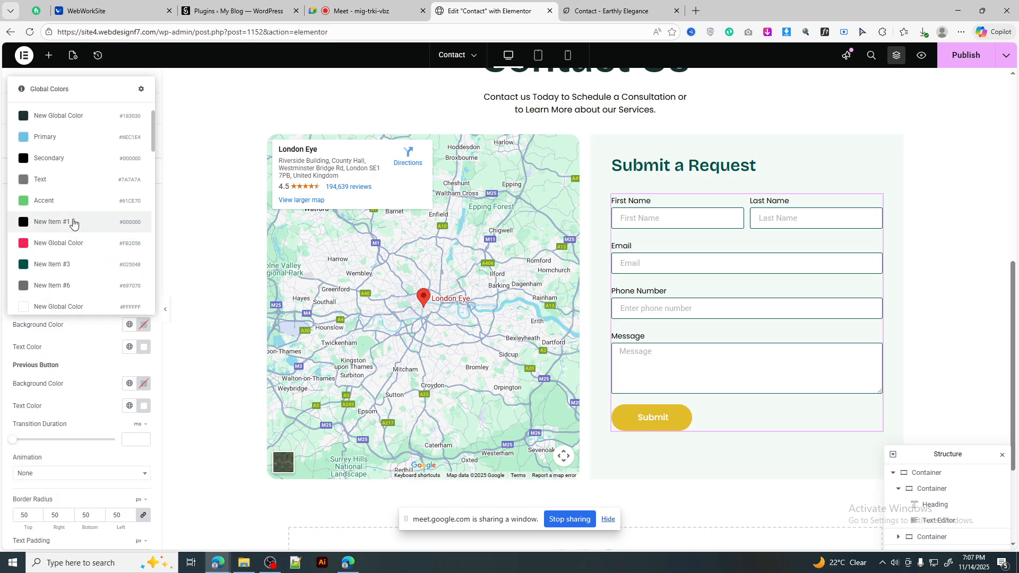
scroll(73, 223, down, 3)
click(57, 266)
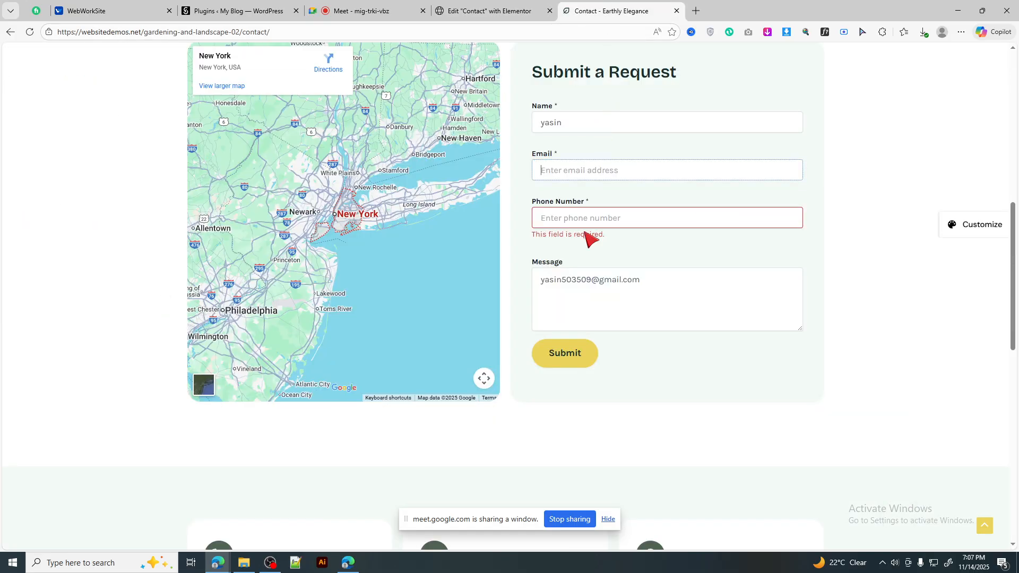
key(ctrl+Tab)
click(491, 11)
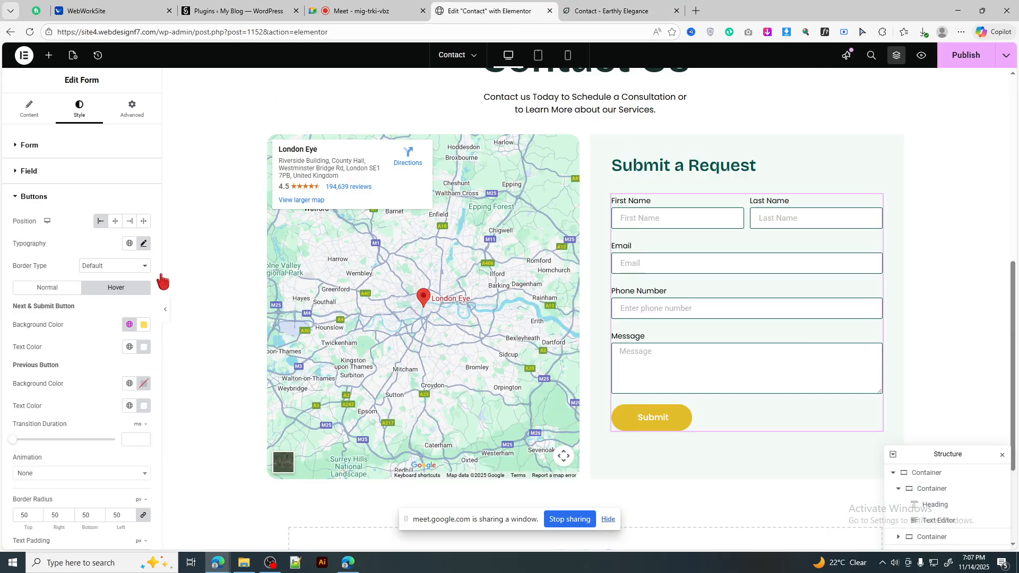
Step: Change the hover background to a darker gold (#AA8700)
click(143, 325)
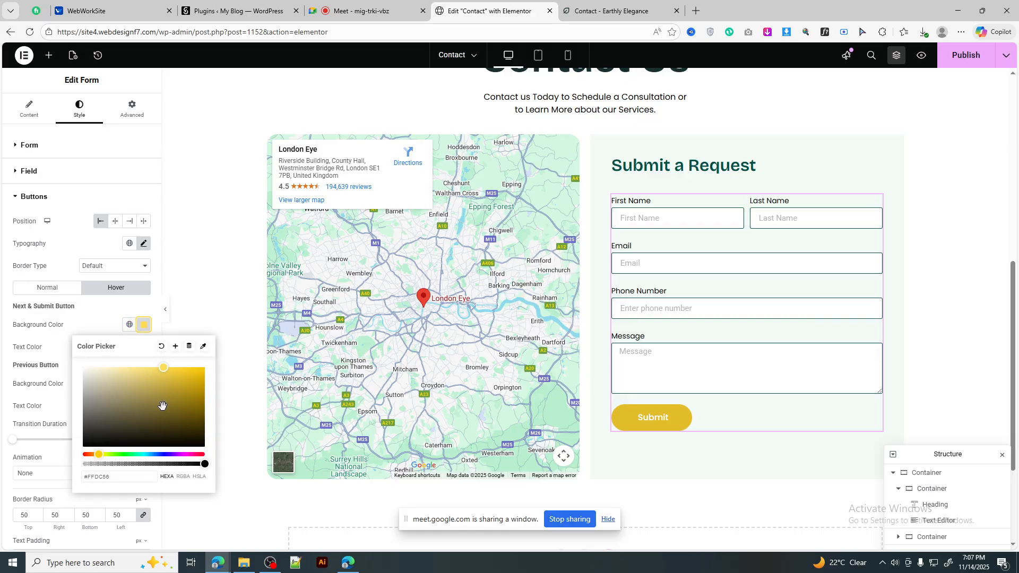
click(129, 324)
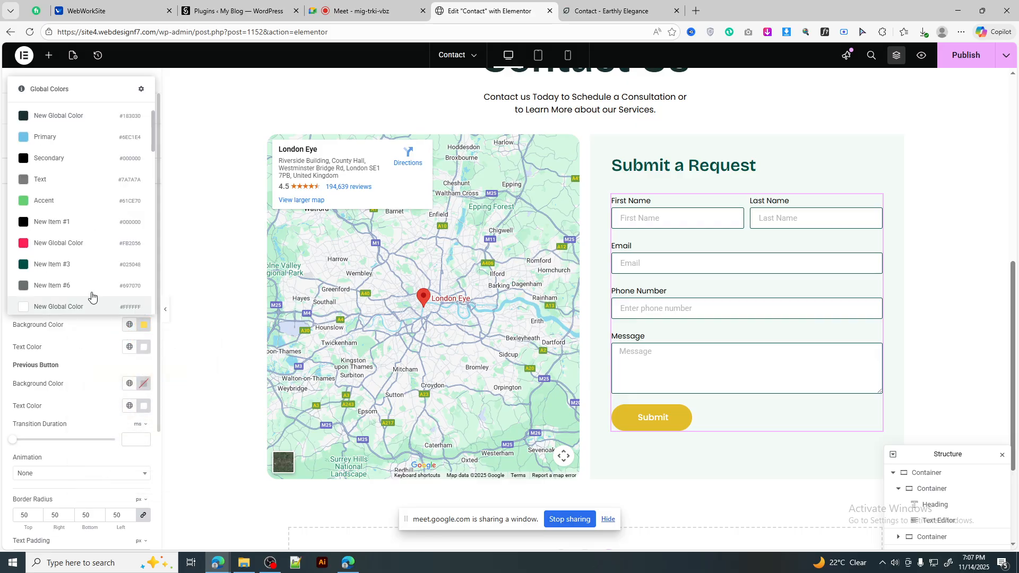
scroll(69, 232, down, 2)
scroll(69, 234, down, 2)
click(68, 239)
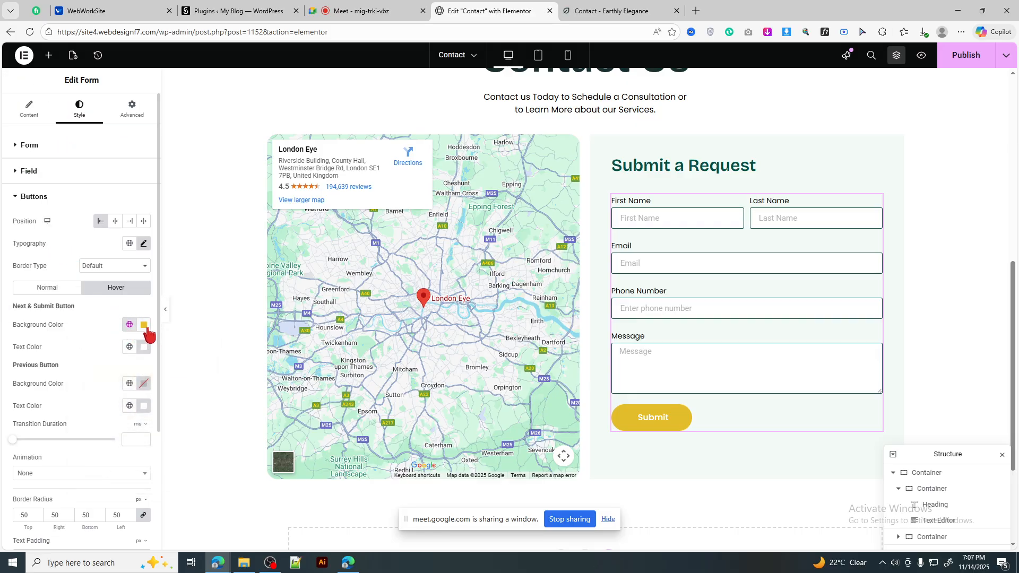
click(144, 325)
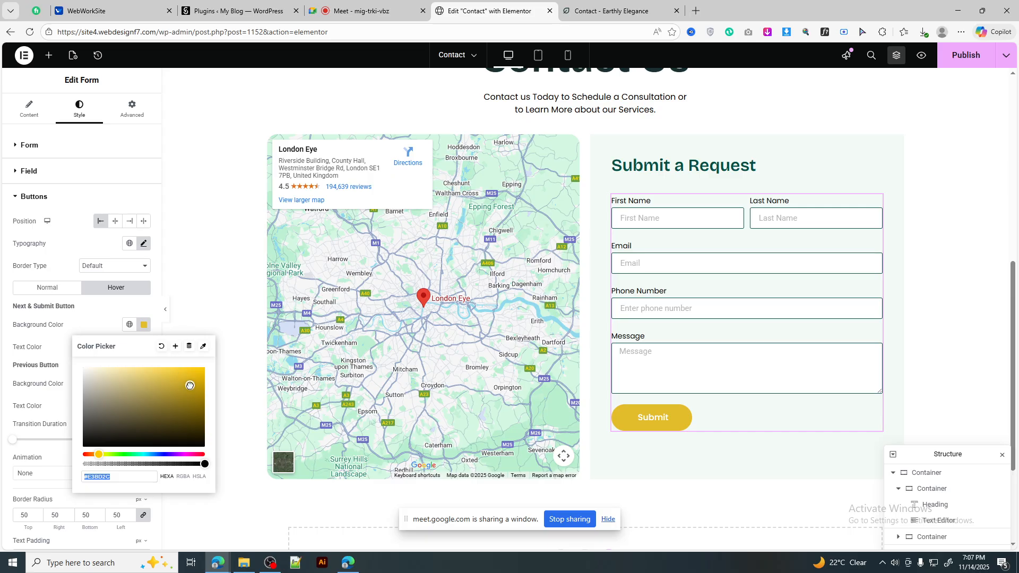
click(204, 395)
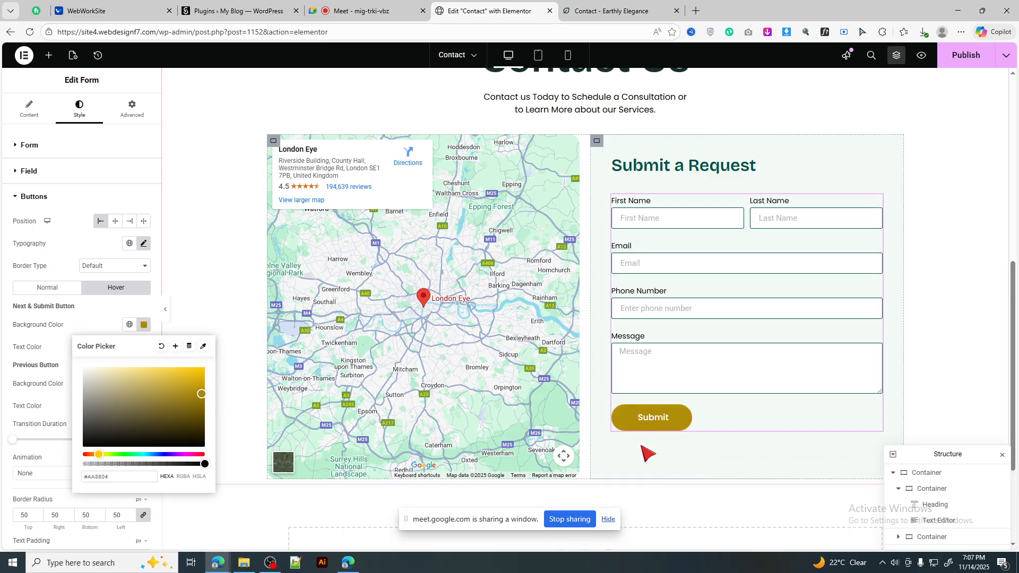
click(145, 326)
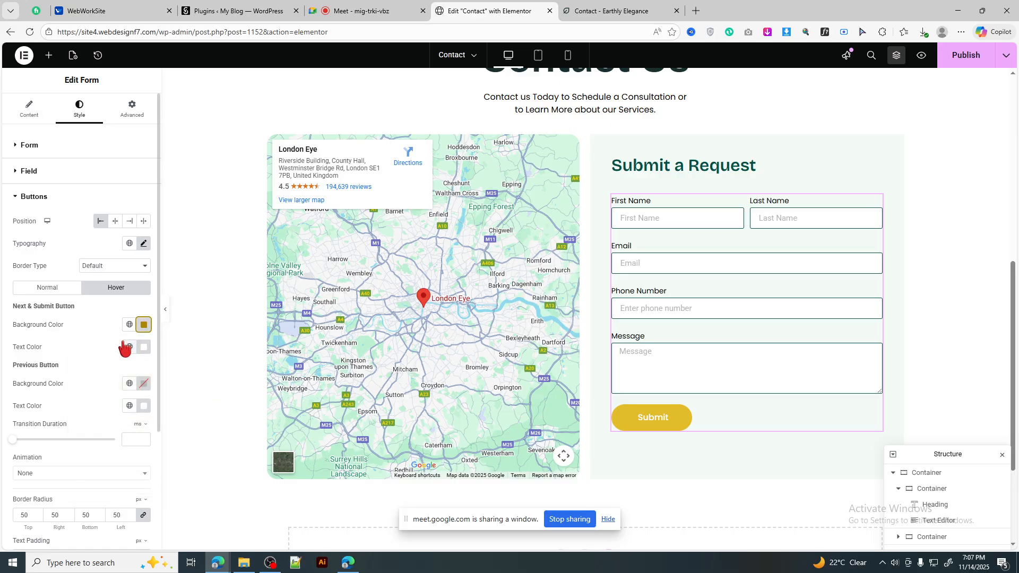
click(611, 11)
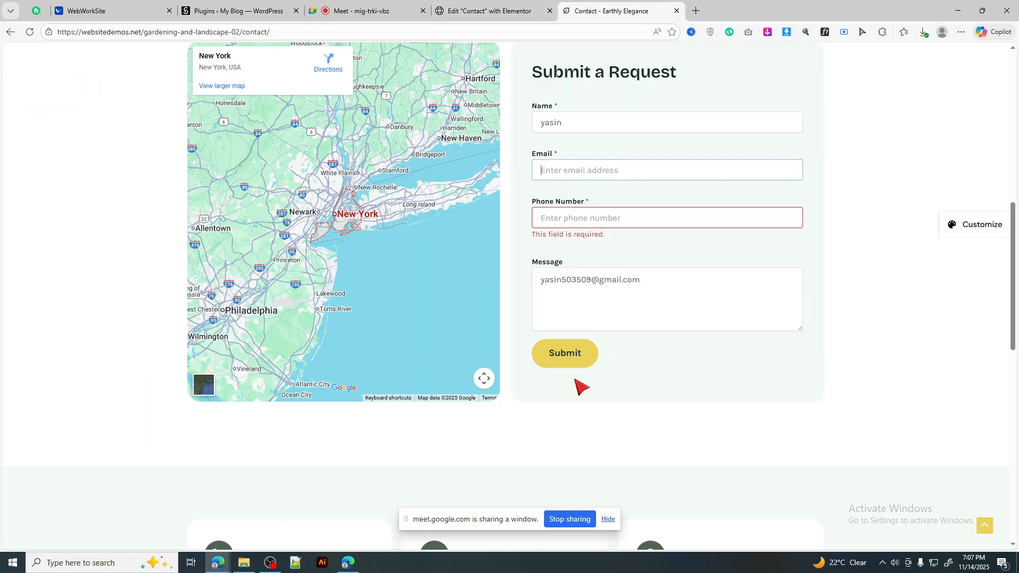
click(488, 11)
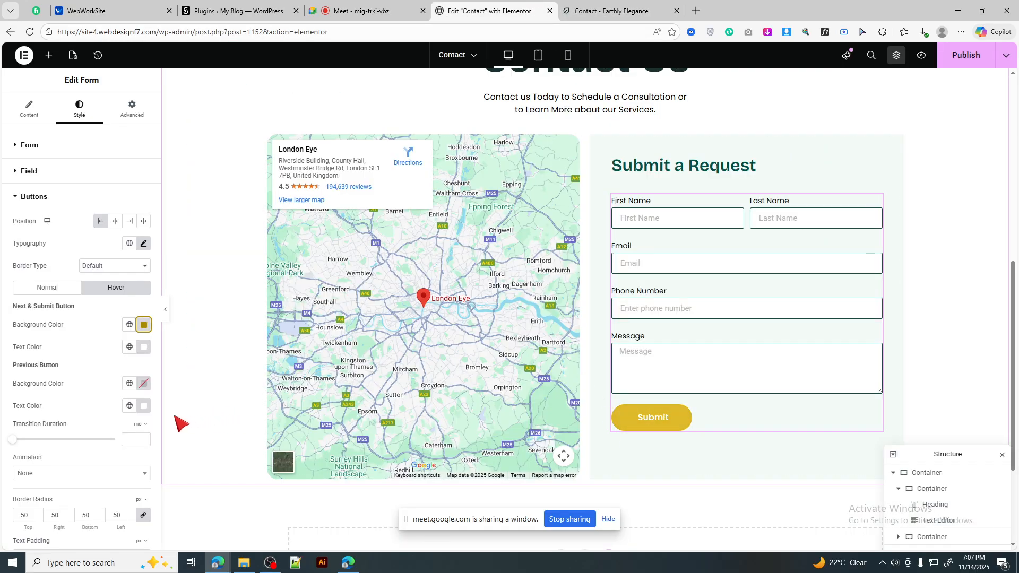
Step: Set the Submit button's hover text colour to black #000000
click(48, 288)
click(144, 348)
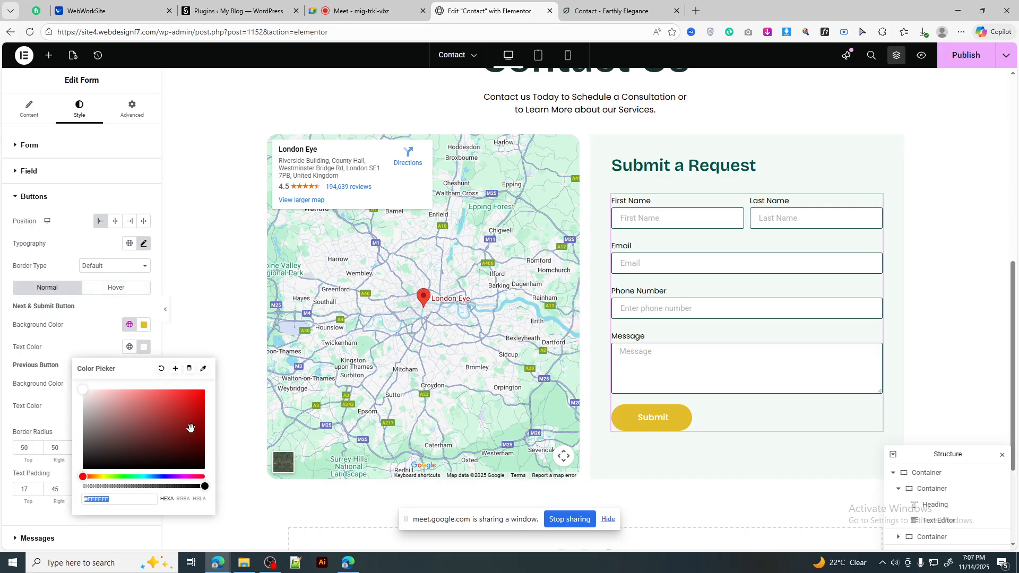
drag(191, 444, 217, 482)
click(127, 289)
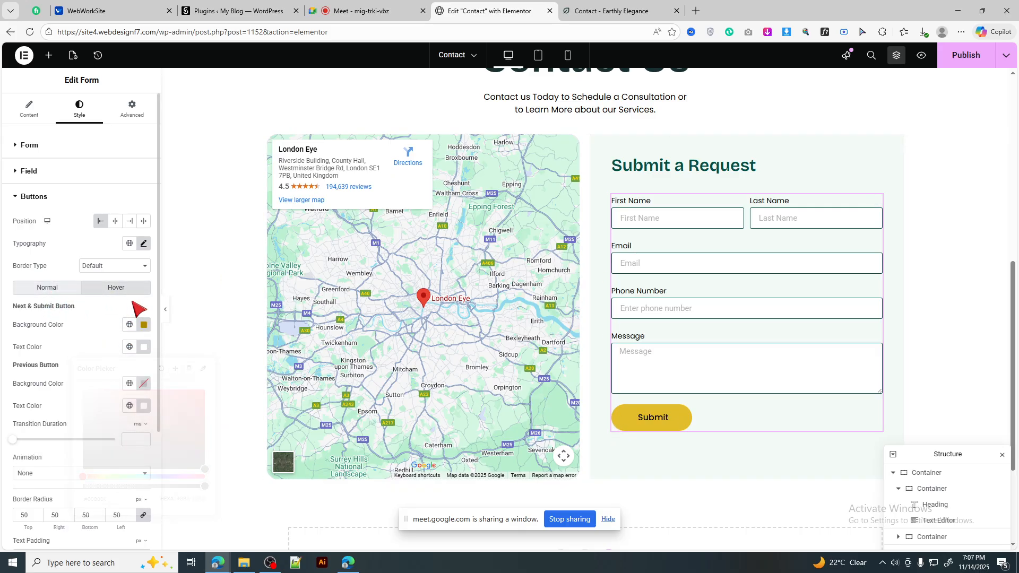
click(143, 347)
drag(181, 446, 220, 481)
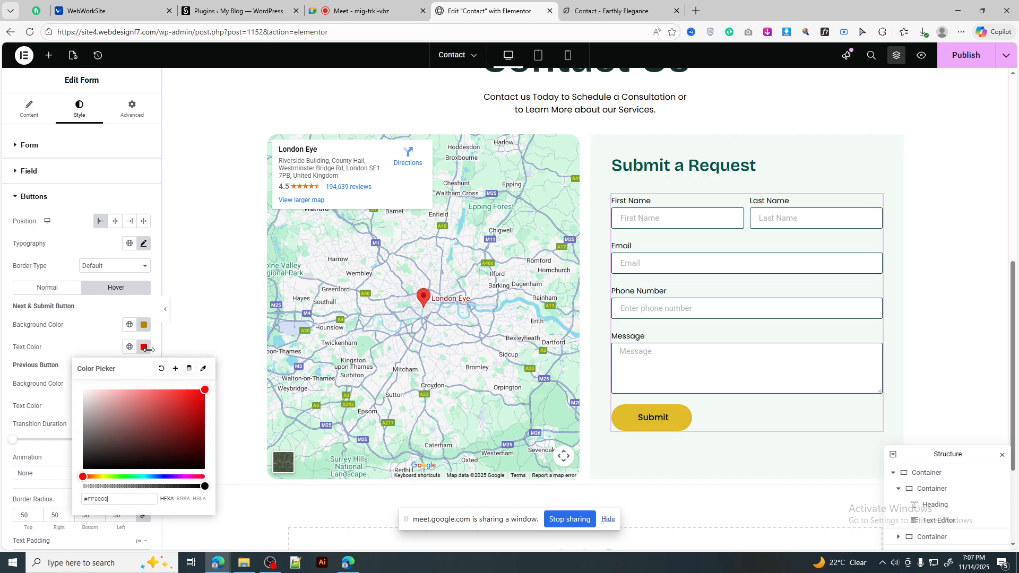
click(204, 468)
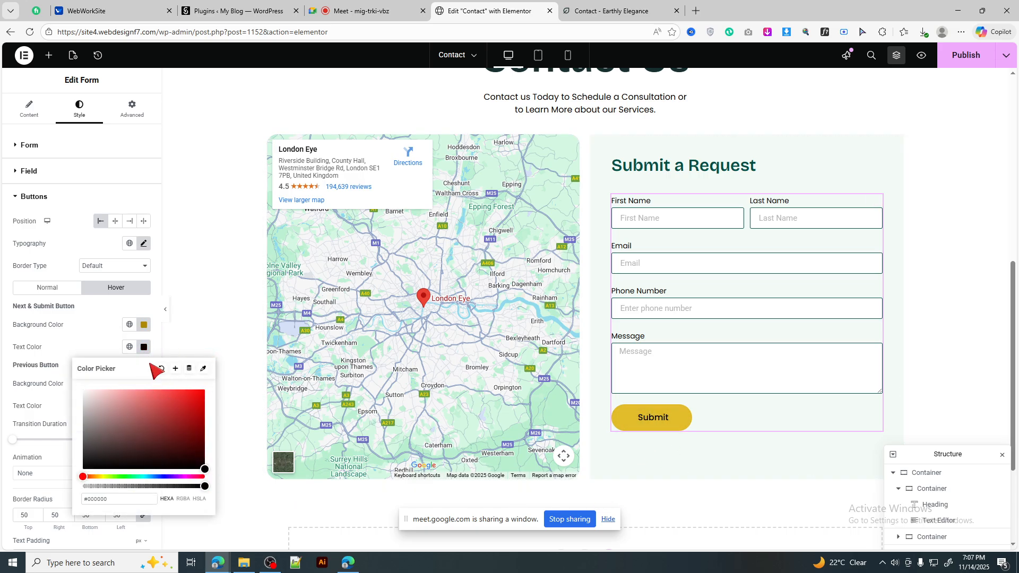
click(144, 348)
Step: Compare the Submit button's hover styling with the reference contact page
scroll(671, 383, down, 1)
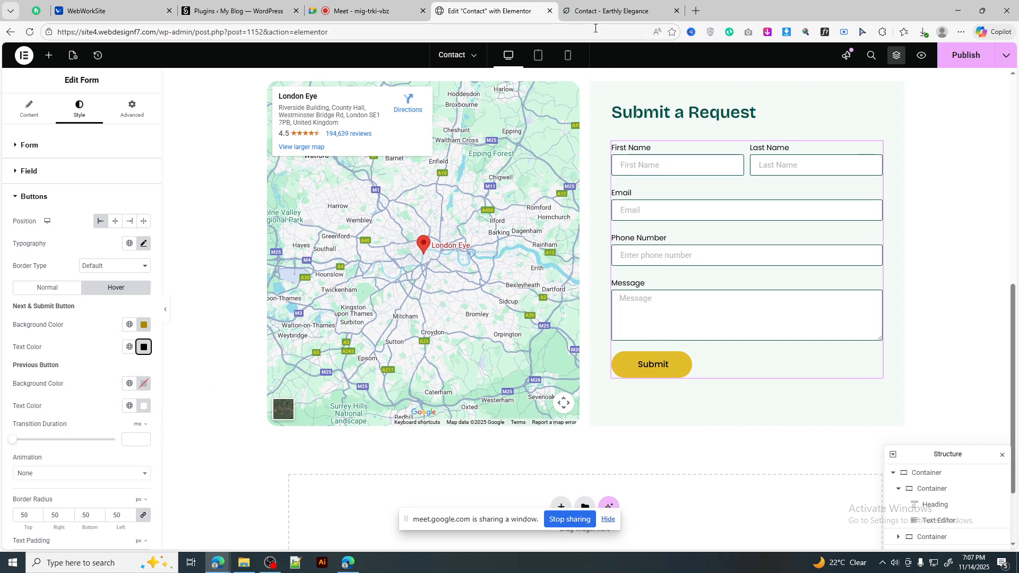
click(603, 13)
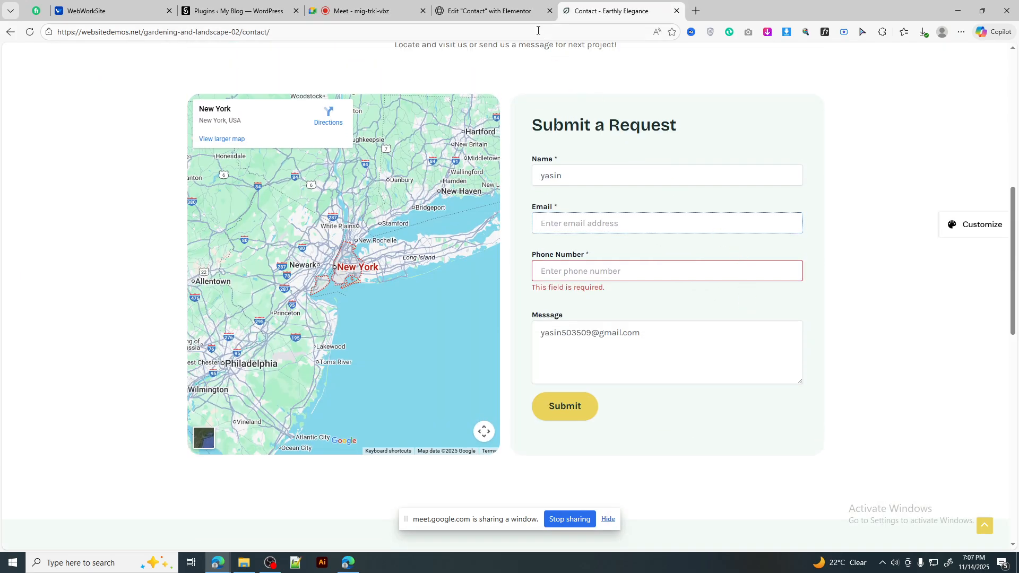
click(531, 12)
scroll(752, 296, up, 2)
scroll(754, 300, down, 2)
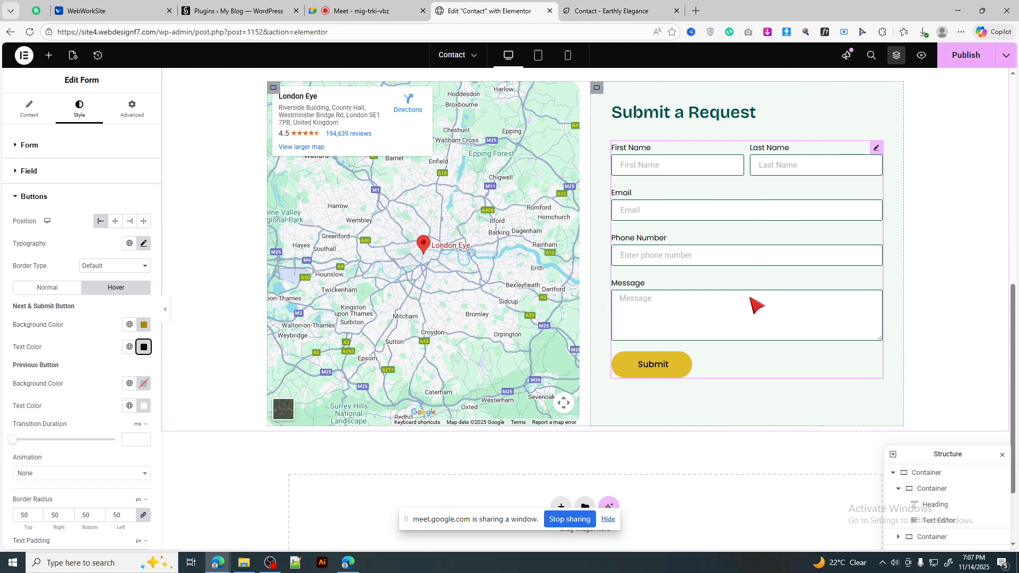
scroll(753, 300, up, 1)
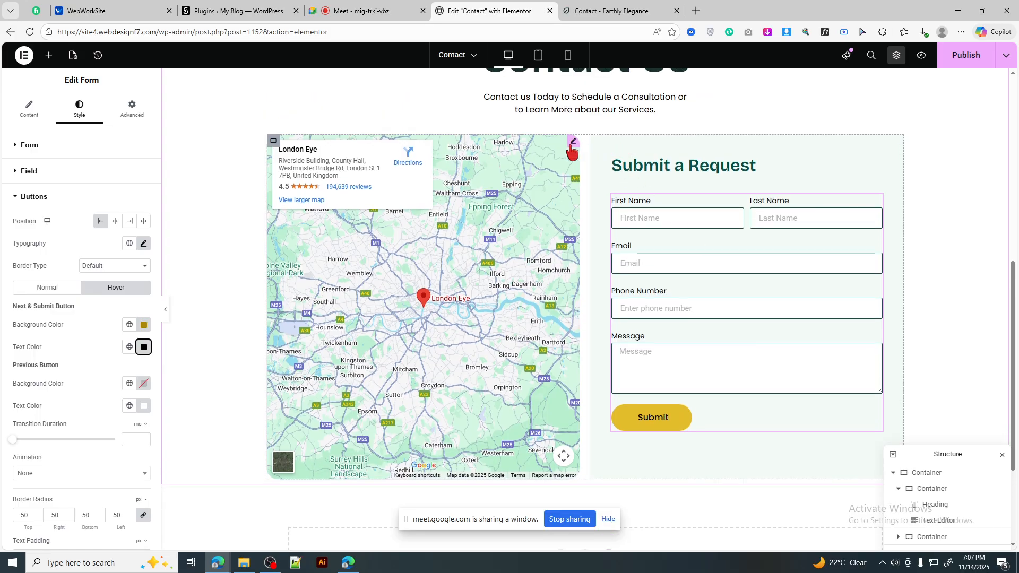
Step: Select the London Eye map and shorten its height
click(572, 143)
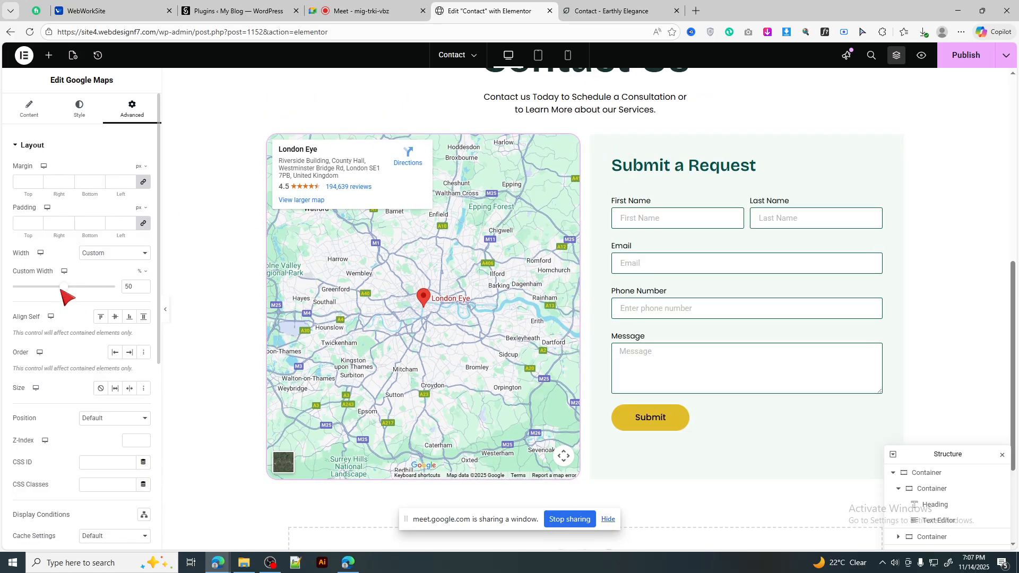
click(29, 109)
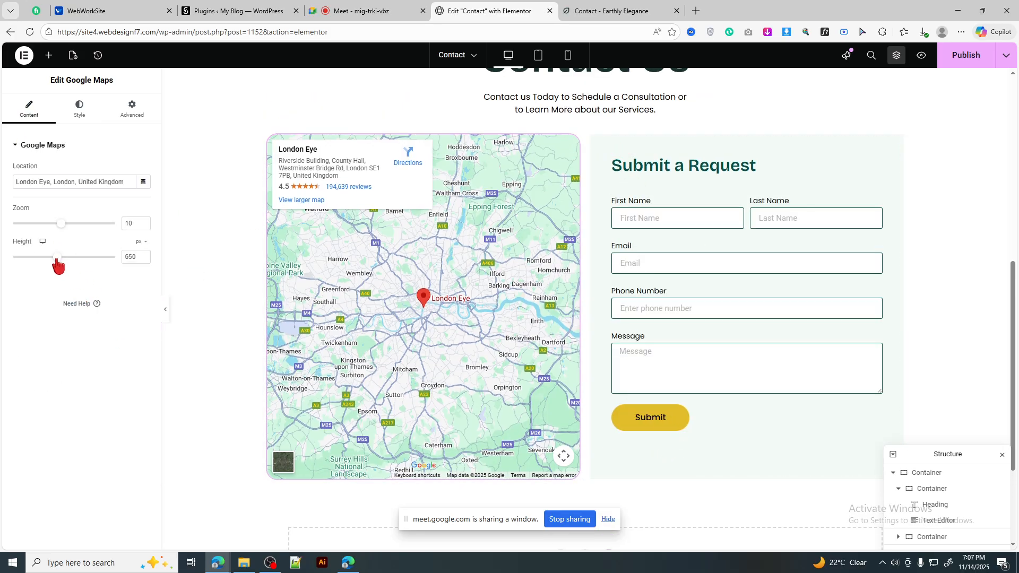
drag(54, 259, 54, 259)
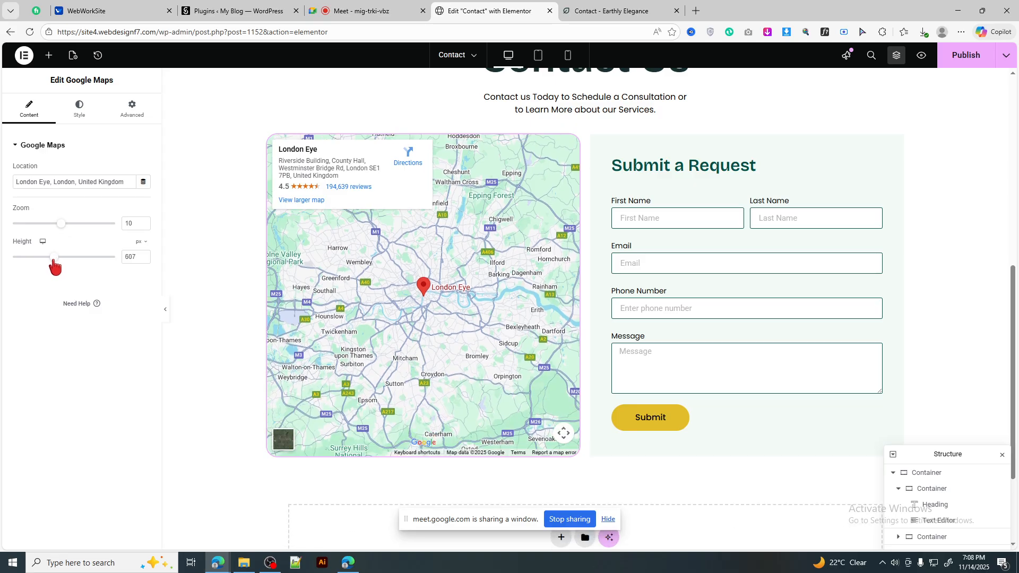
scroll(500, 256, up, 1)
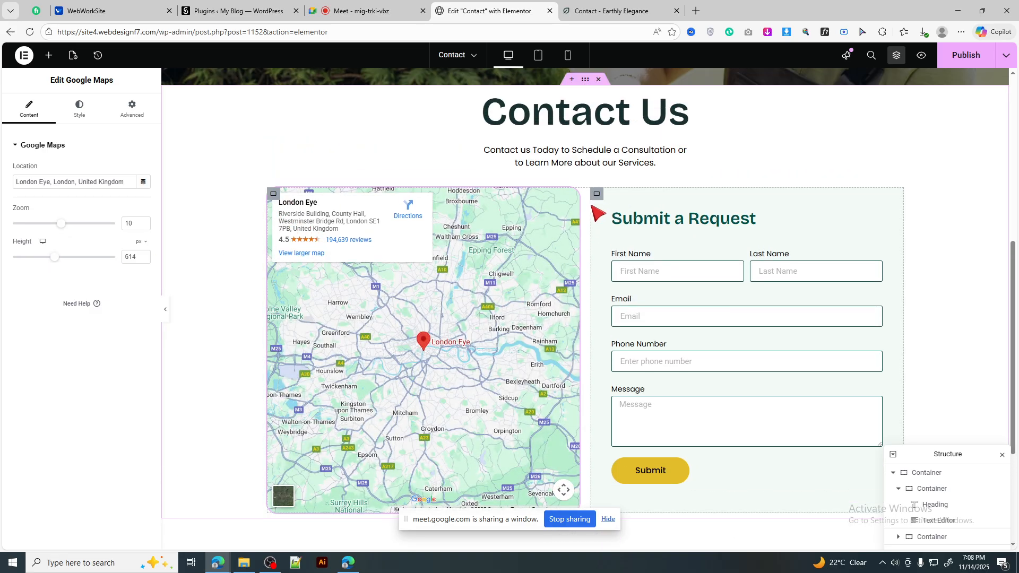
Step: Vertically centre the items in the row holding the map and form
click(273, 194)
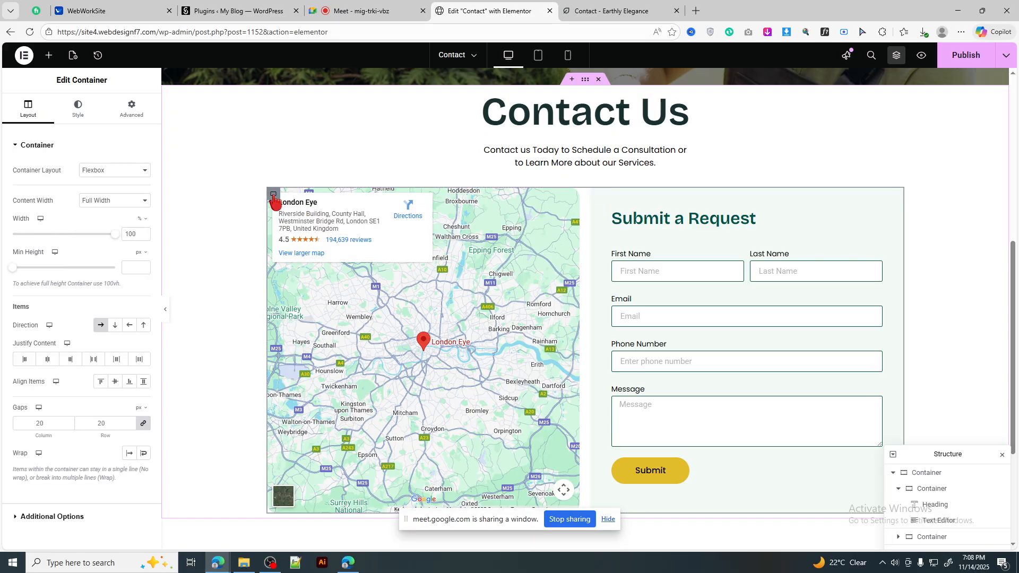
click(115, 382)
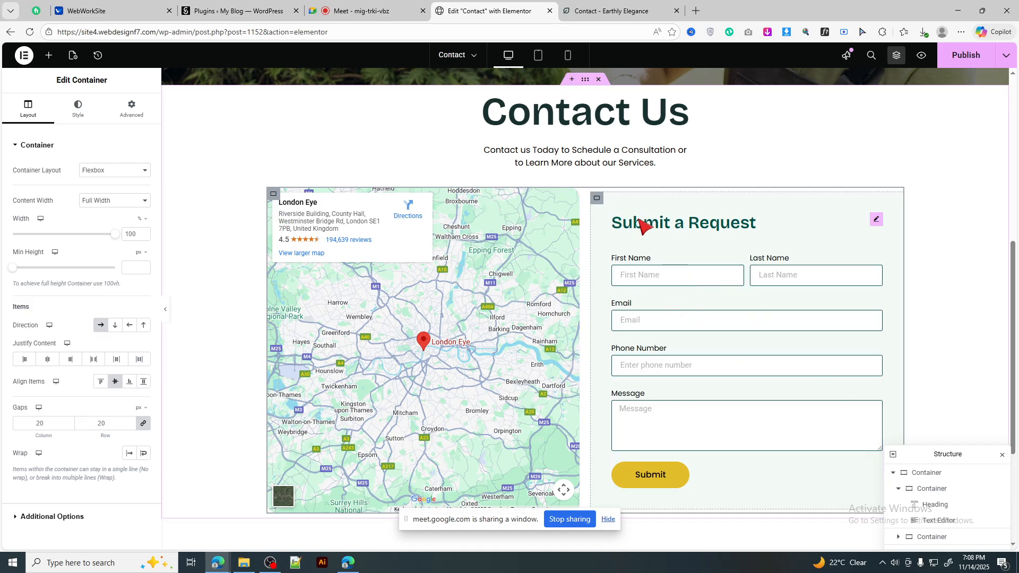
click(597, 198)
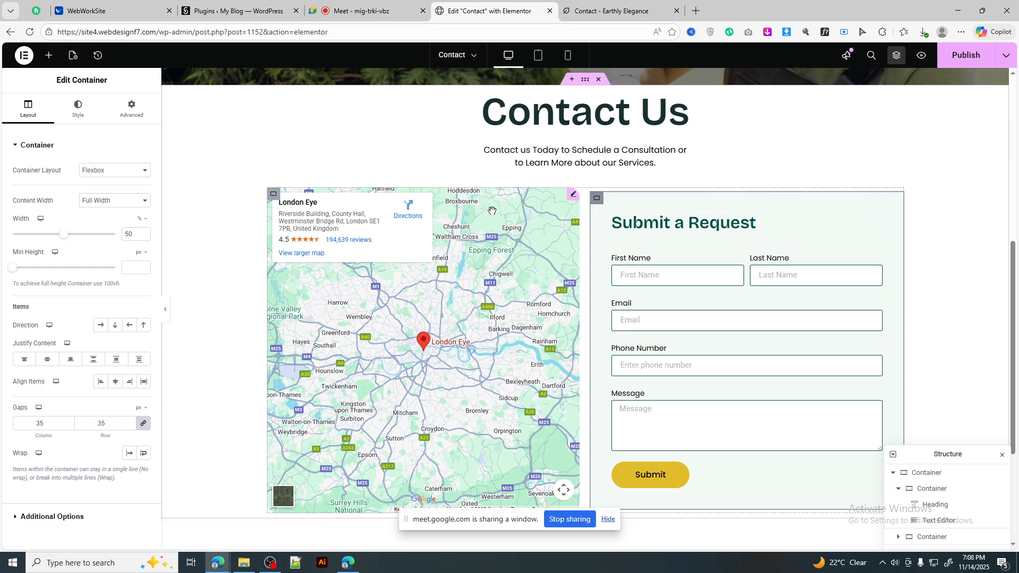
click(276, 197)
click(147, 383)
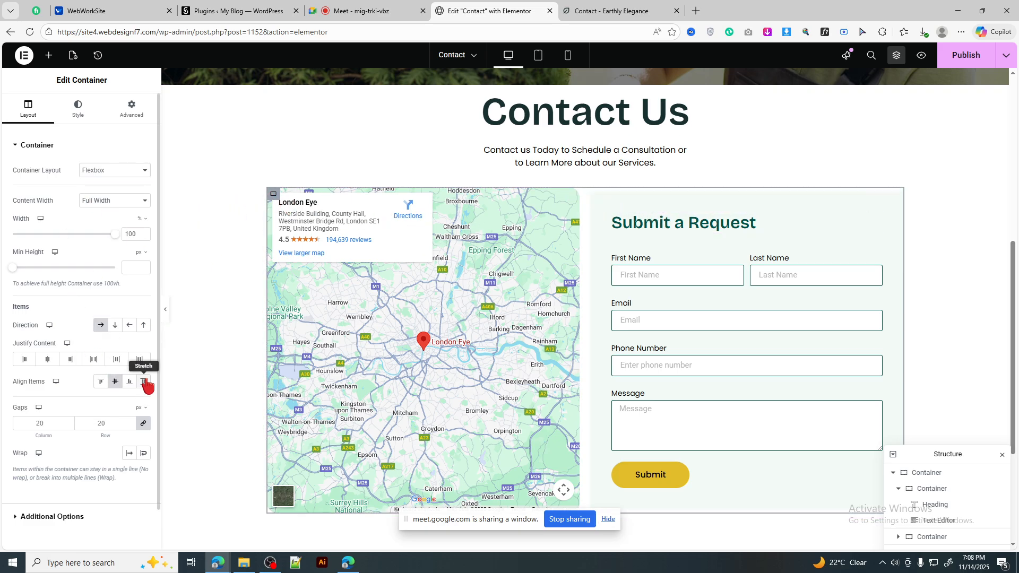
click(114, 382)
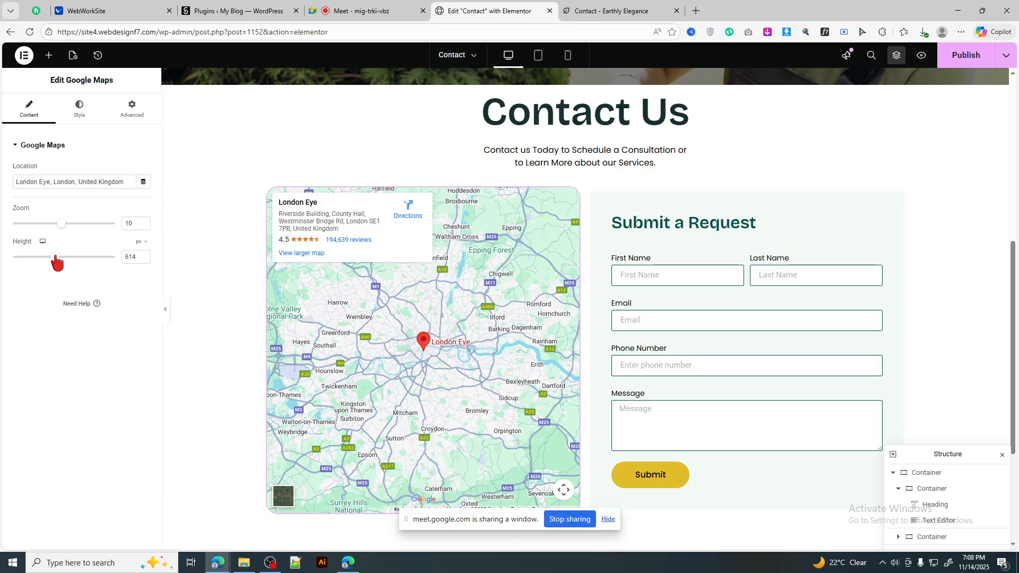
Step: Set the map height to 665 px and check it beside the form
drag(56, 261, 60, 262)
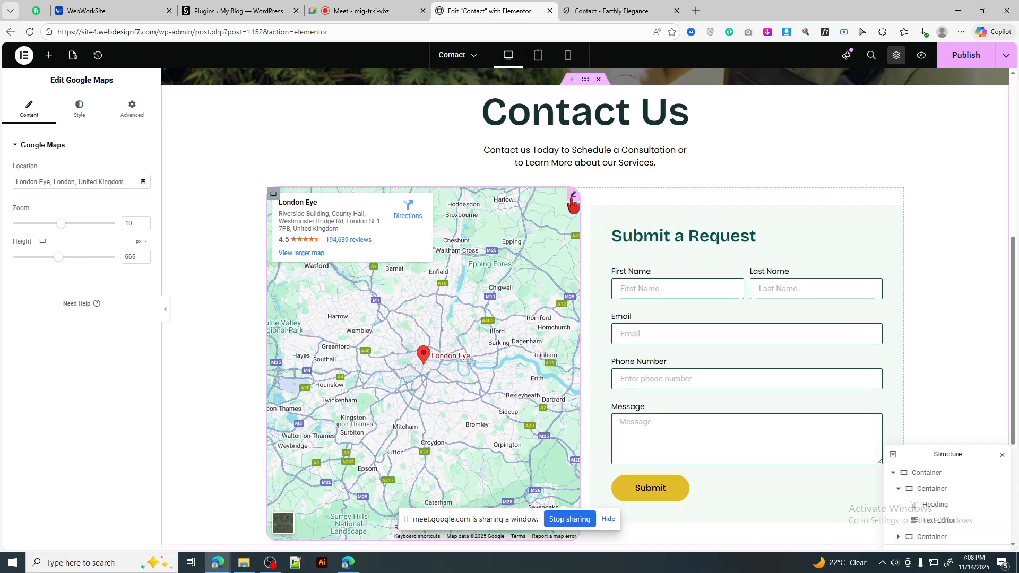
scroll(671, 244, down, 4)
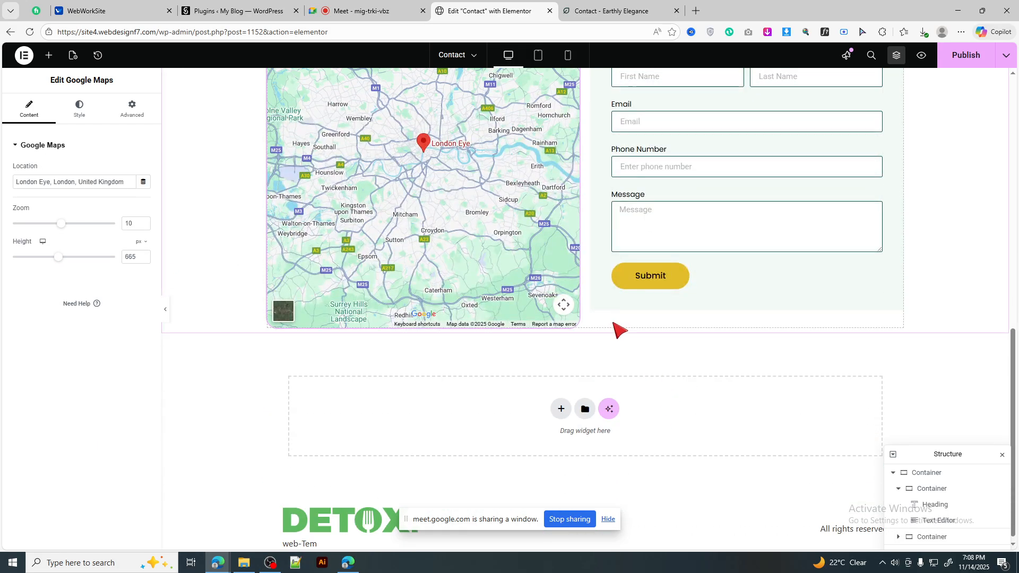
scroll(625, 330, up, 3)
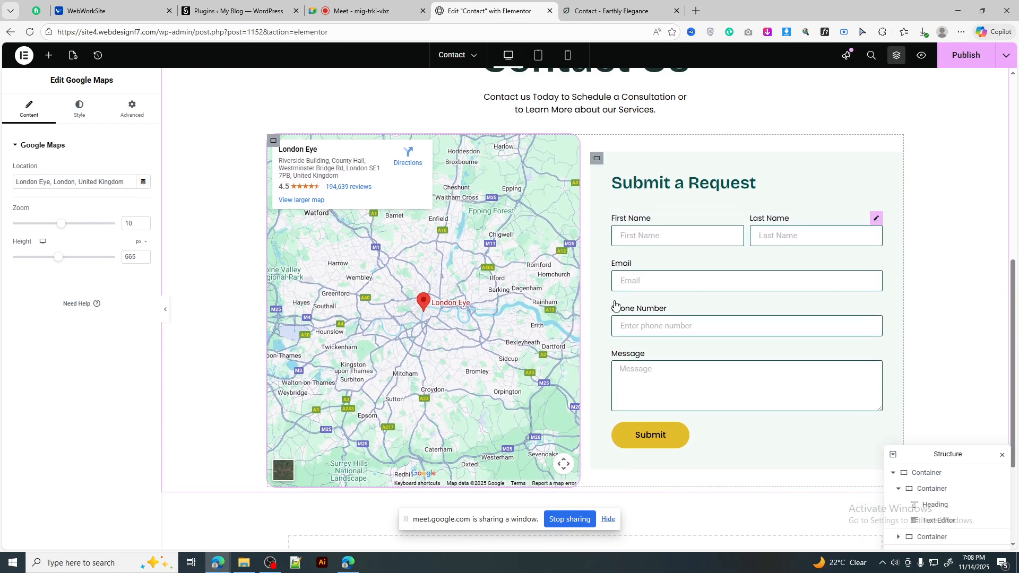
Step: Set the map-and-form container's Align Items to Stretch and preview the layout with the panel hidden
click(273, 143)
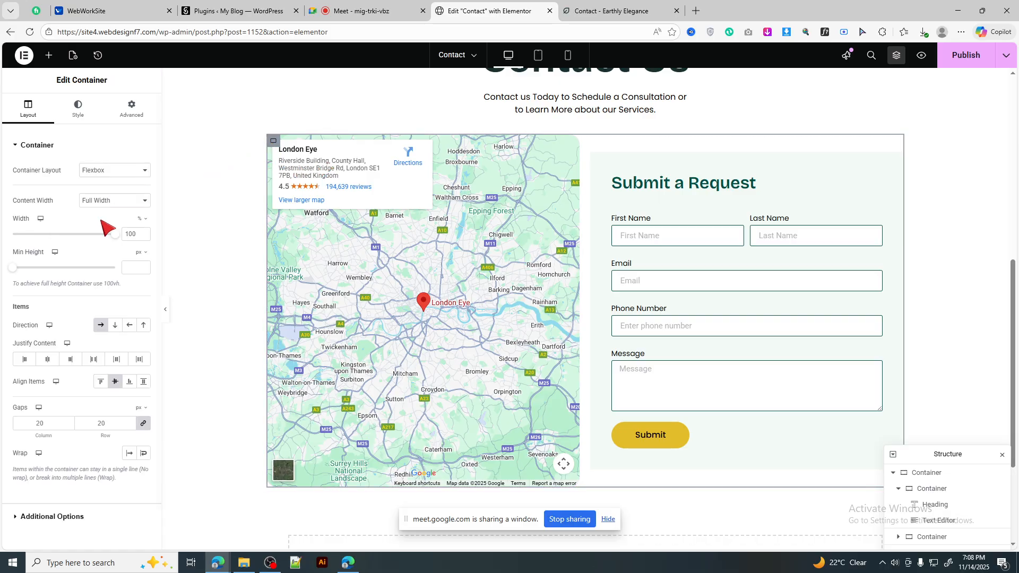
click(143, 382)
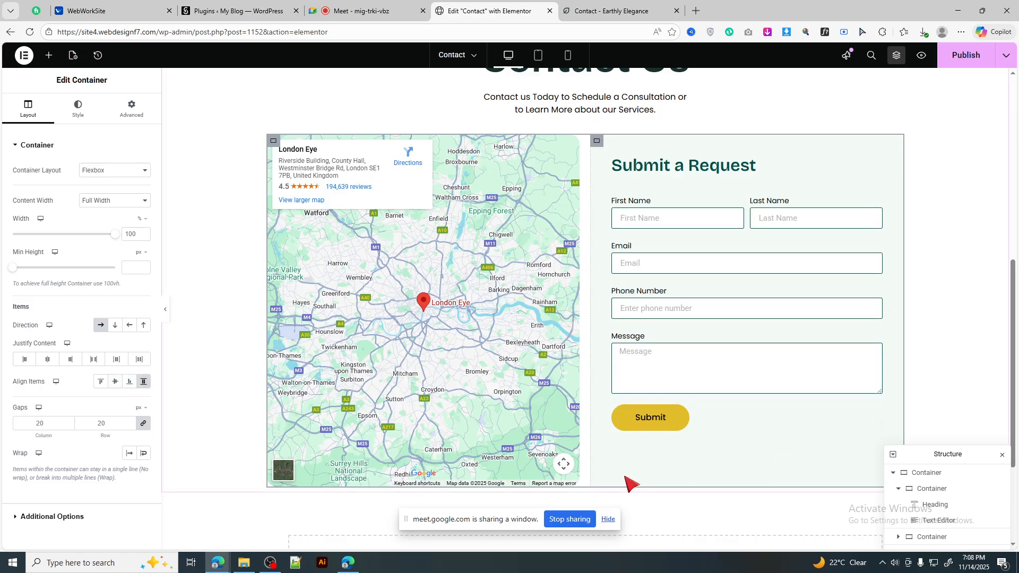
click(168, 316)
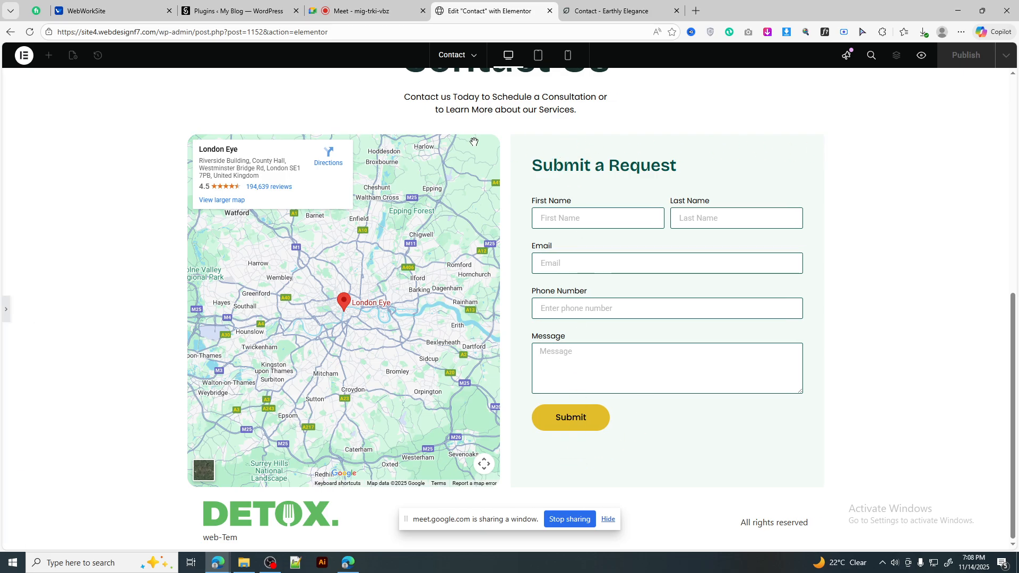
Step: Set the London Eye map's height to 600 px
click(6, 306)
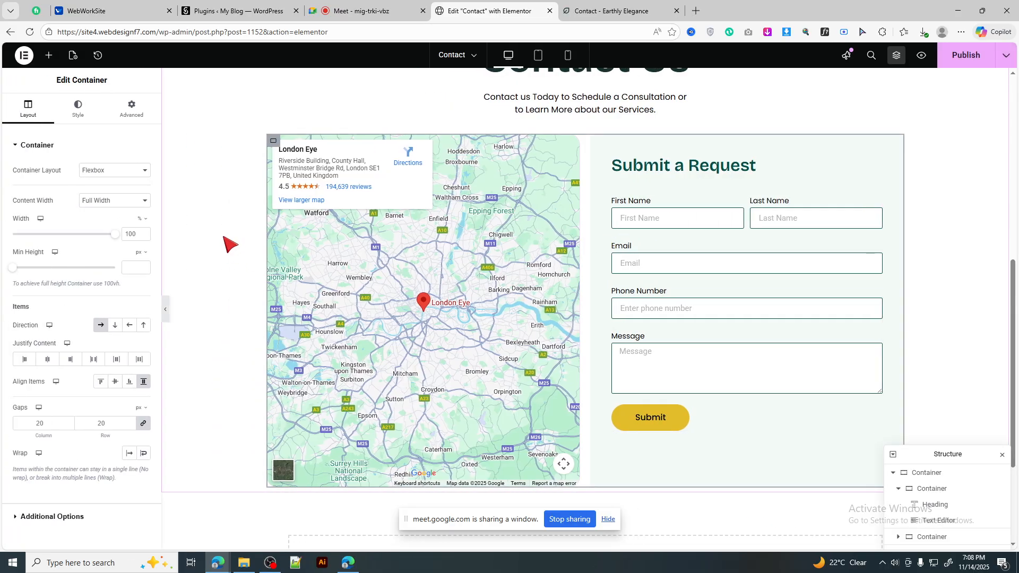
scroll(242, 243, down, 1)
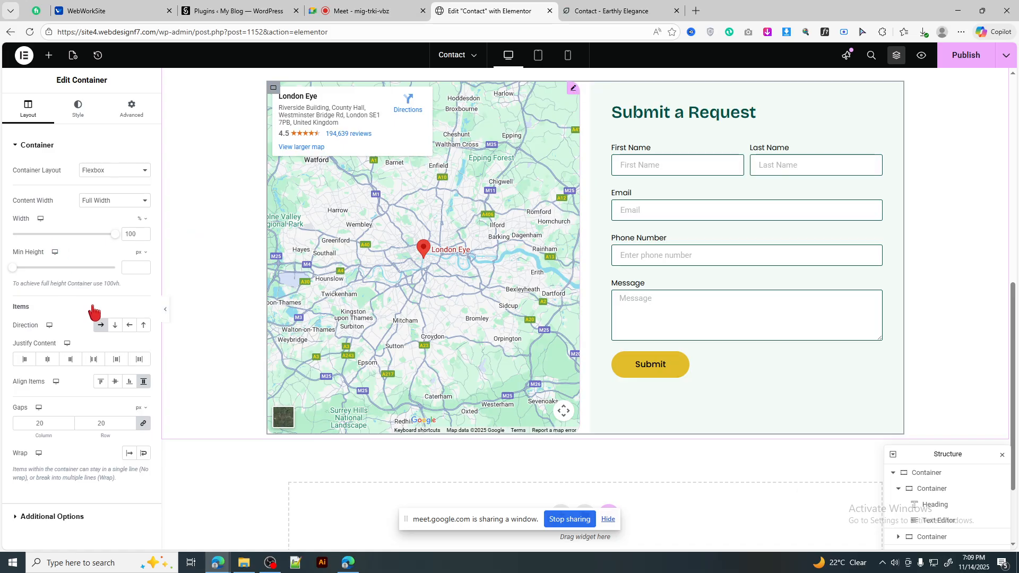
click(54, 258)
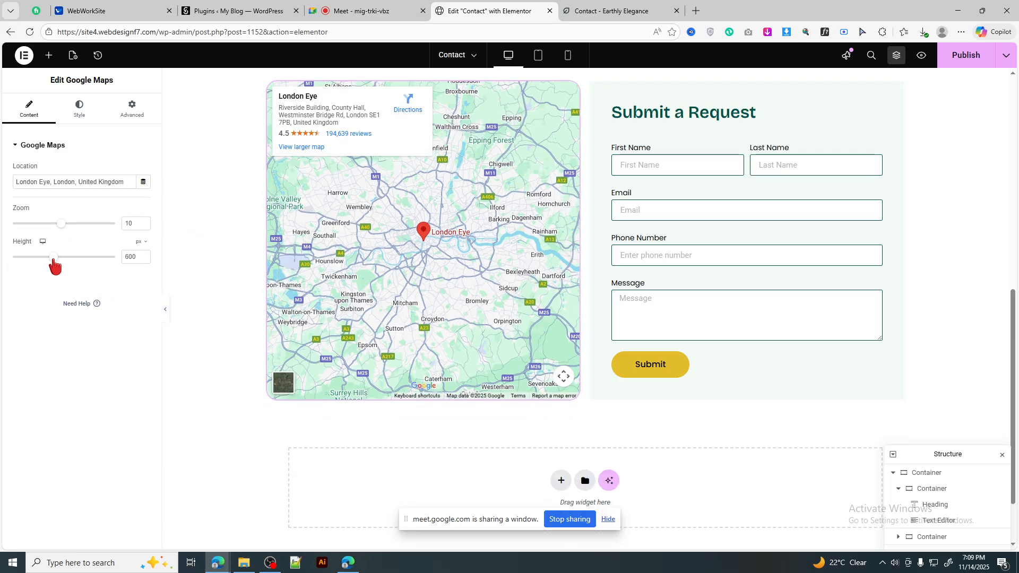
scroll(663, 300, up, 2)
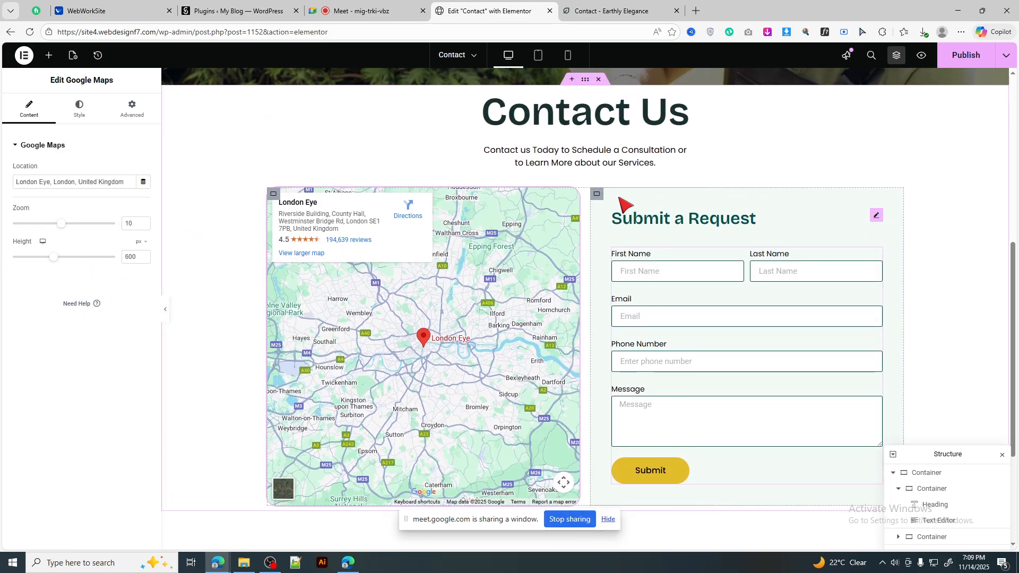
Step: Unlink the Contact Us section's padding and set top and bottom to 100 px
scroll(392, 136, up, 7)
scroll(611, 212, down, 5)
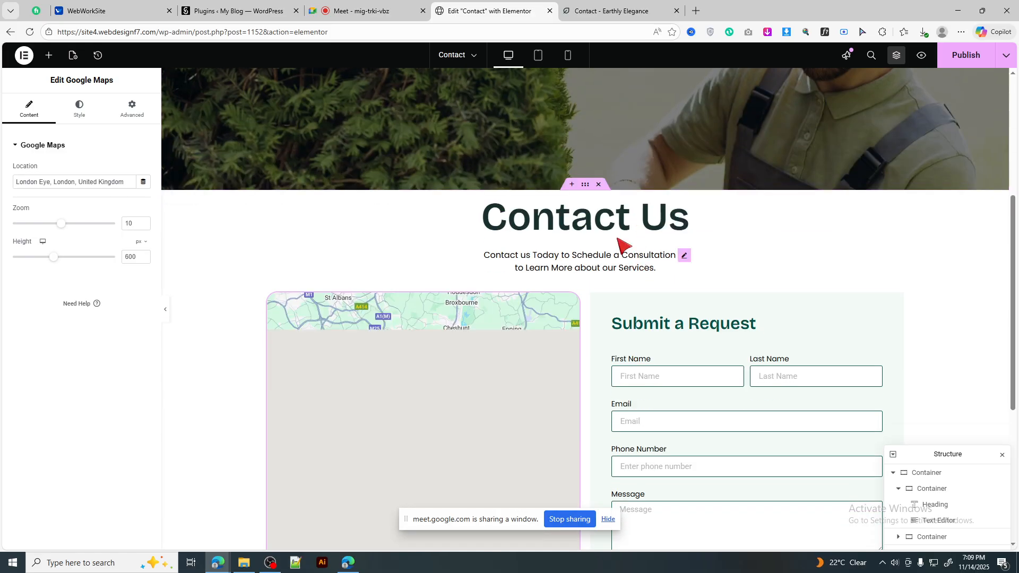
click(587, 186)
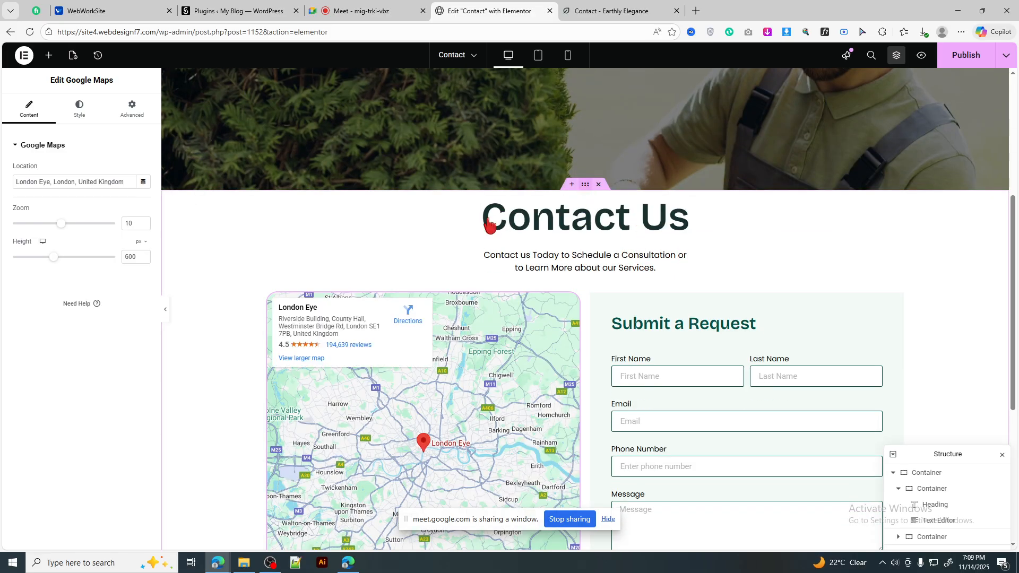
click(137, 121)
click(120, 225)
text(20)
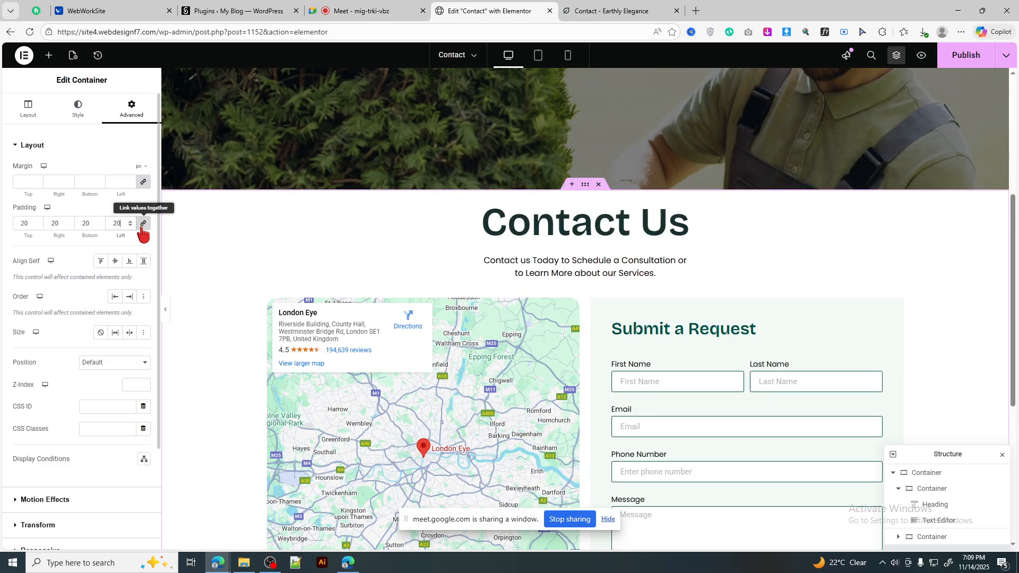
click(25, 227)
text(1000)
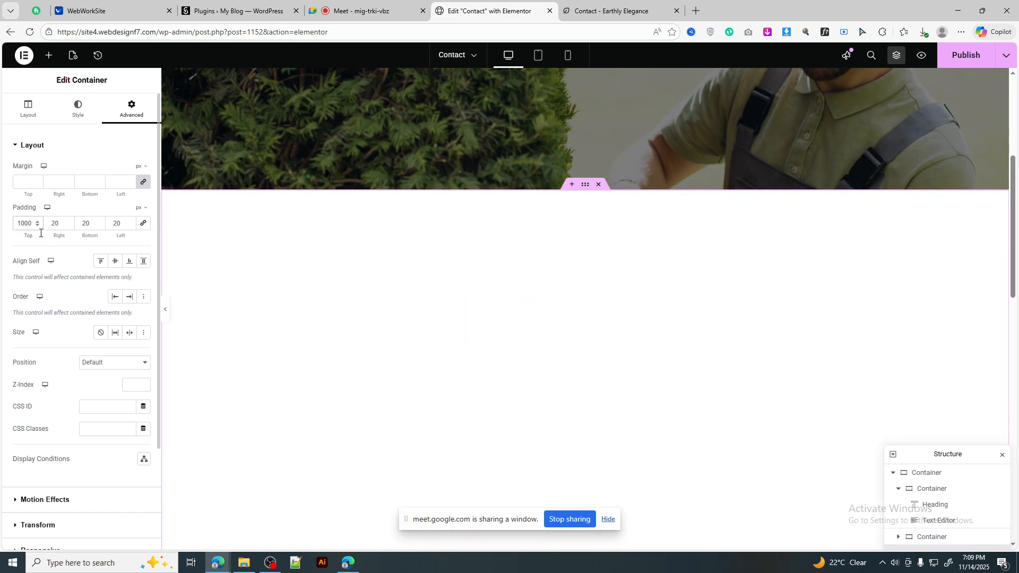
key(BackSpace)
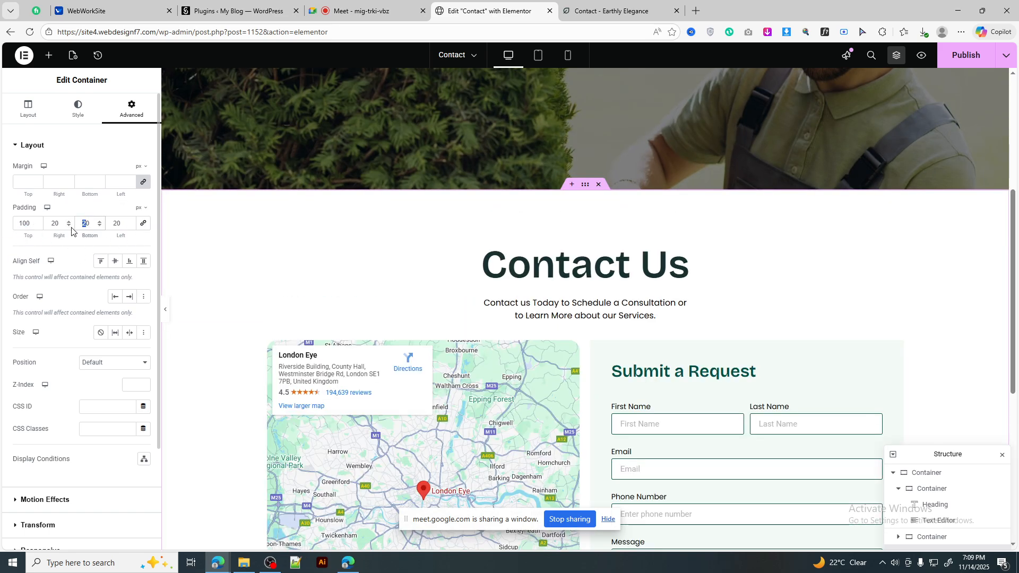
text(100)
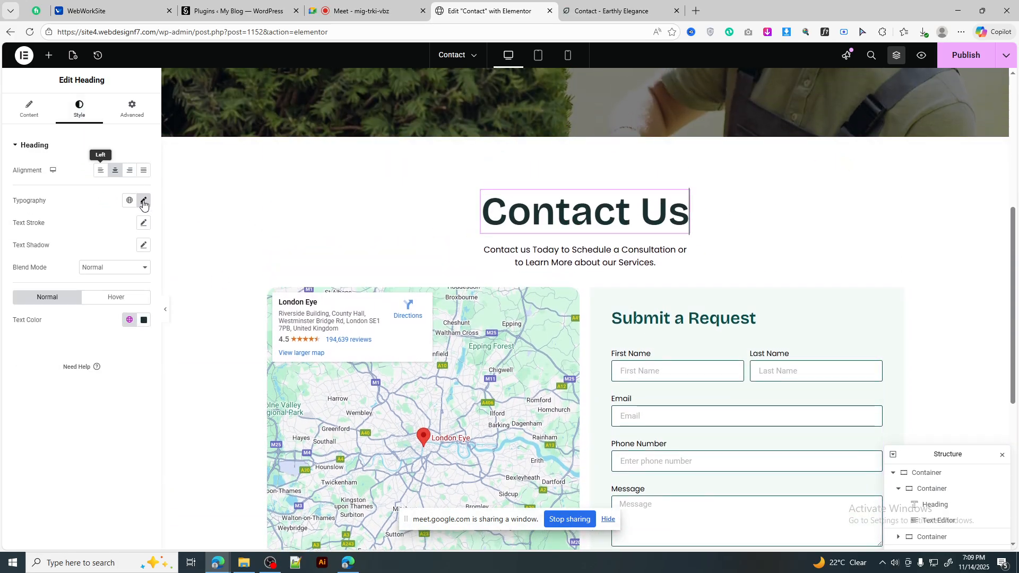
click(141, 199)
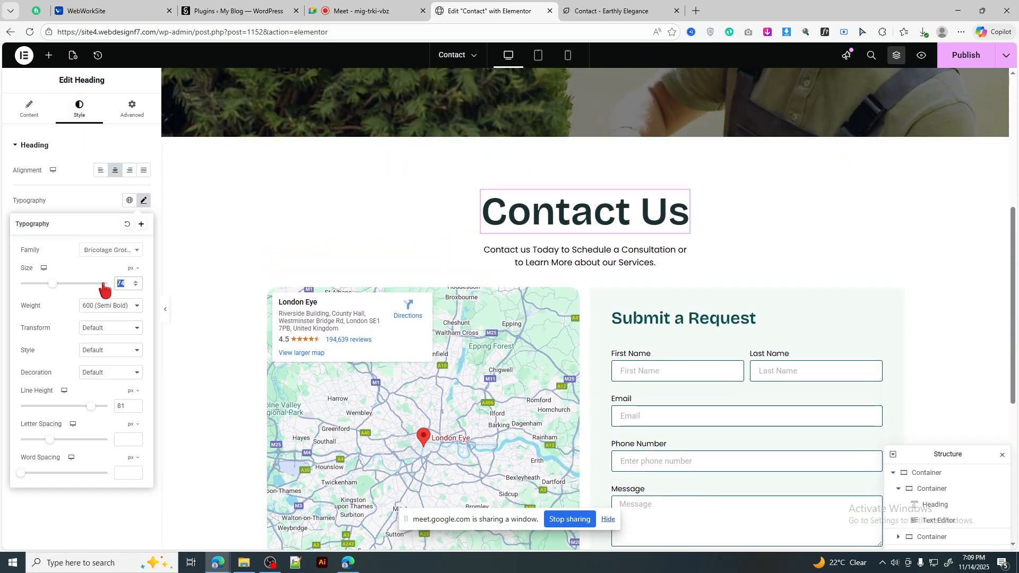
Step: Shrink the Contact Us heading to 65 px and publish the Contact page
text(65)
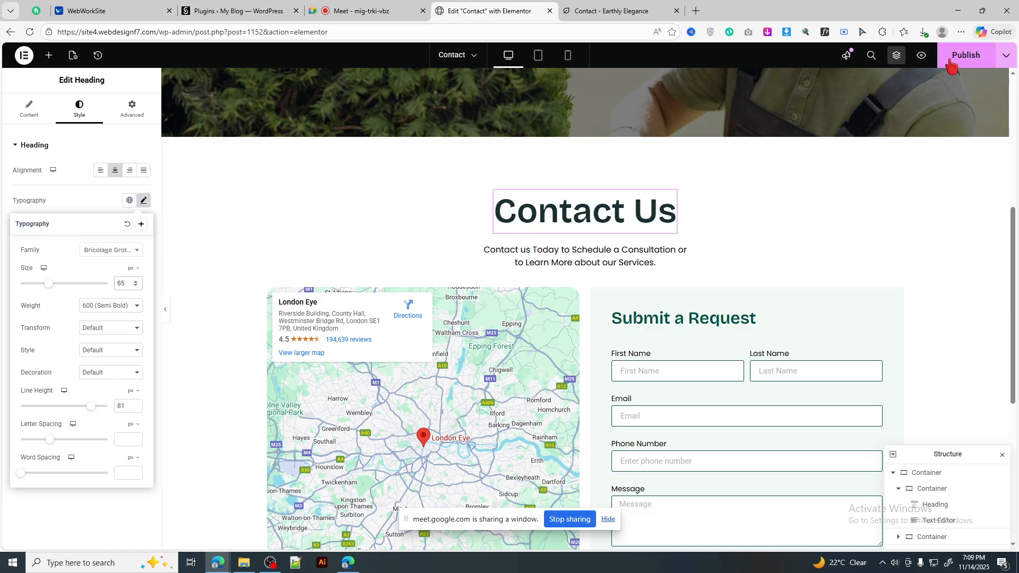
click(966, 56)
scroll(659, 276, down, 5)
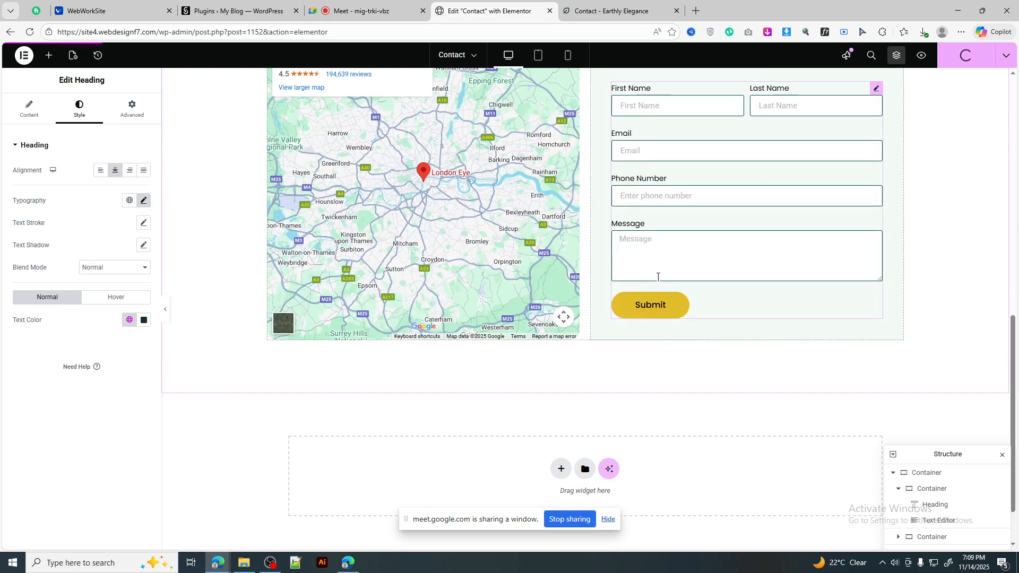
scroll(658, 277, up, 5)
Step: Preview the live Contact page and autofill the form's first and last name fields
click(922, 55)
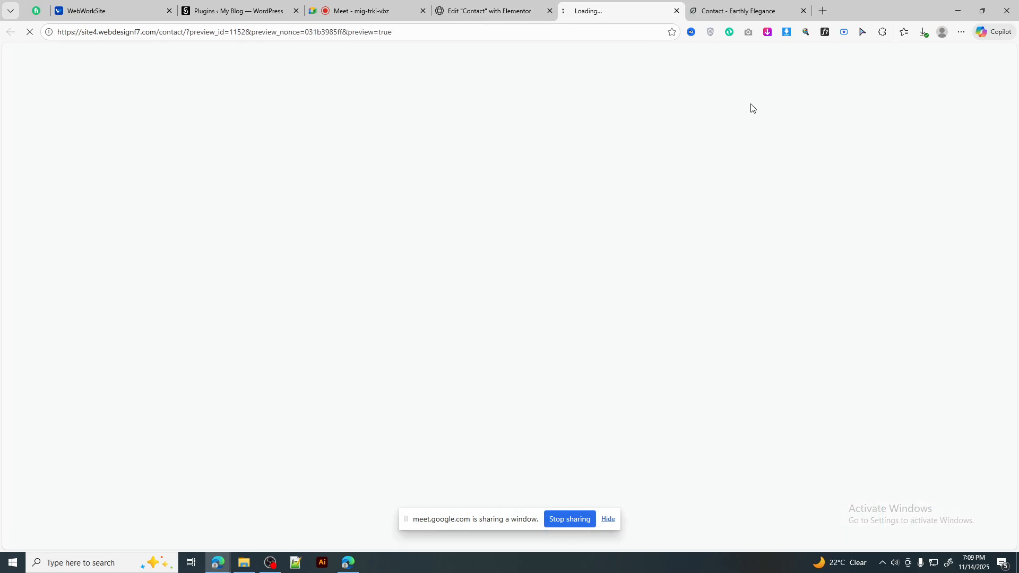
scroll(663, 231, down, 2)
scroll(667, 234, down, 6)
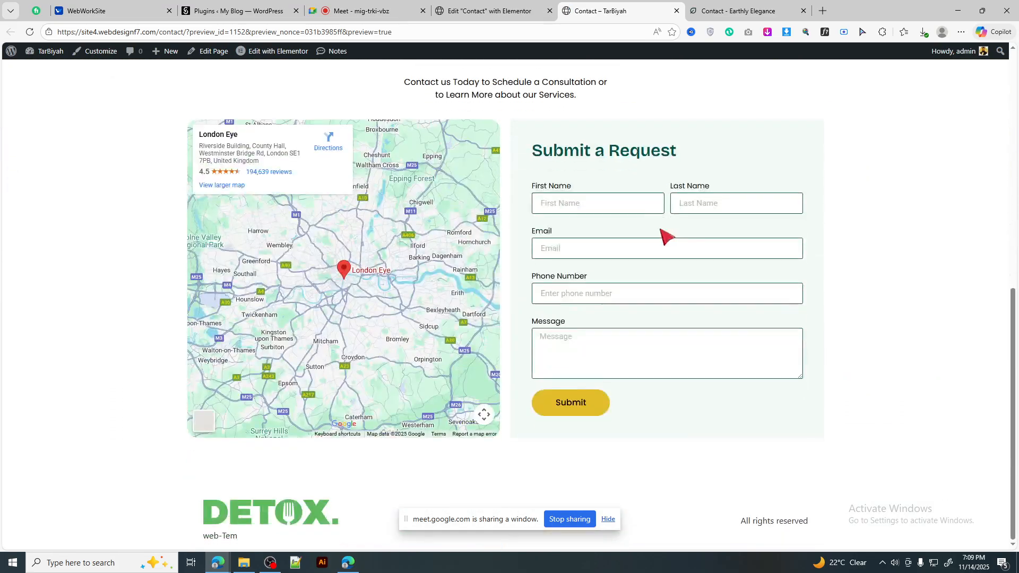
click(584, 200)
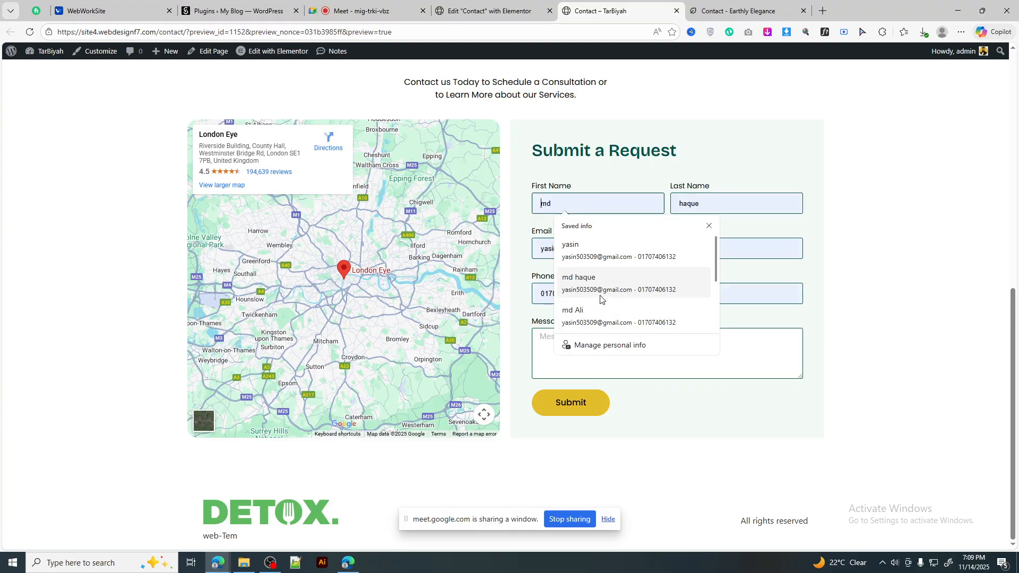
click(600, 252)
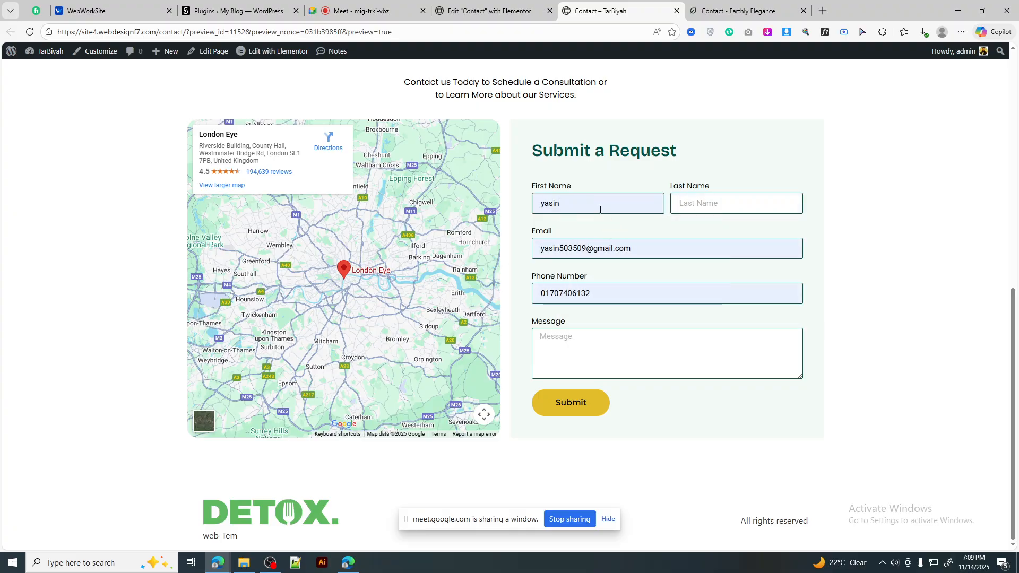
click(704, 210)
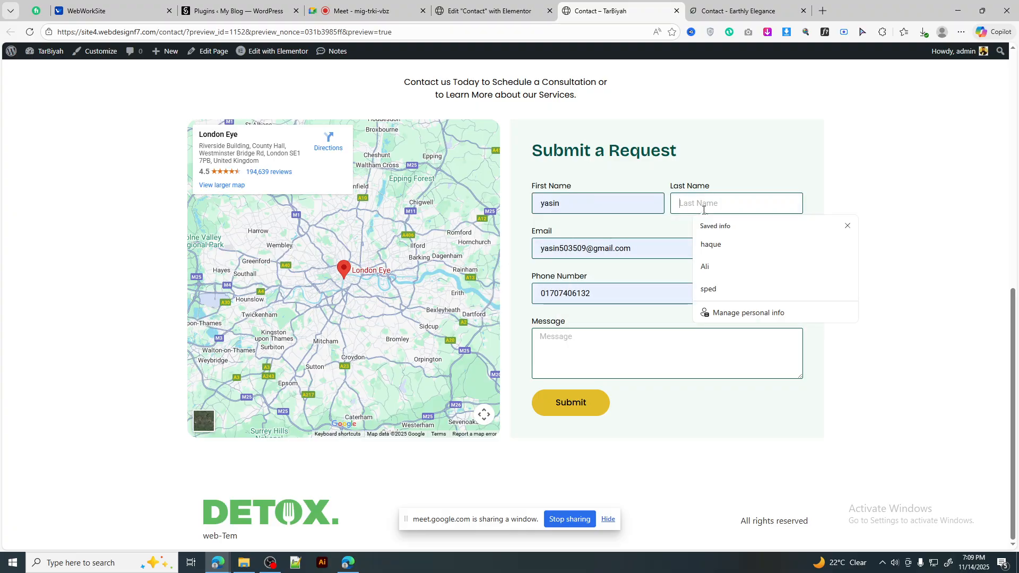
click(708, 267)
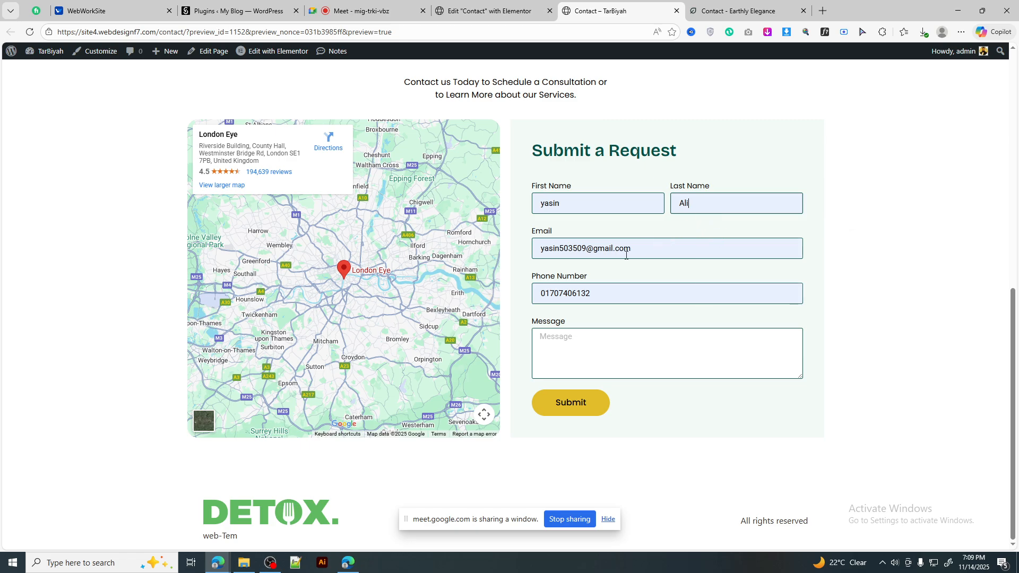
Step: Copy the phone number into the Message box and submit the test form
double_click(616, 289)
key(ctrl+c)
click(758, 343)
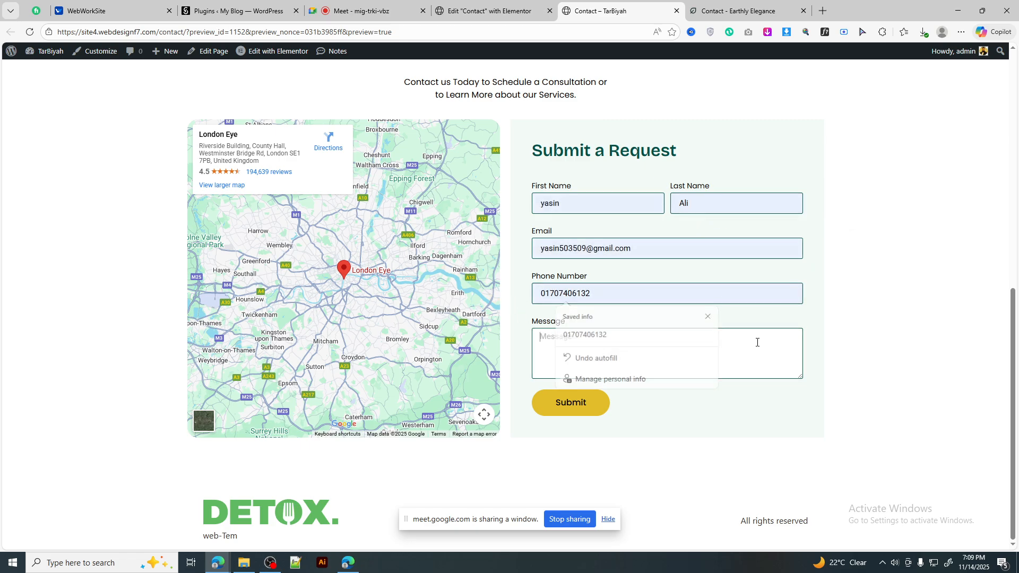
key(ctrl+v)
click(564, 408)
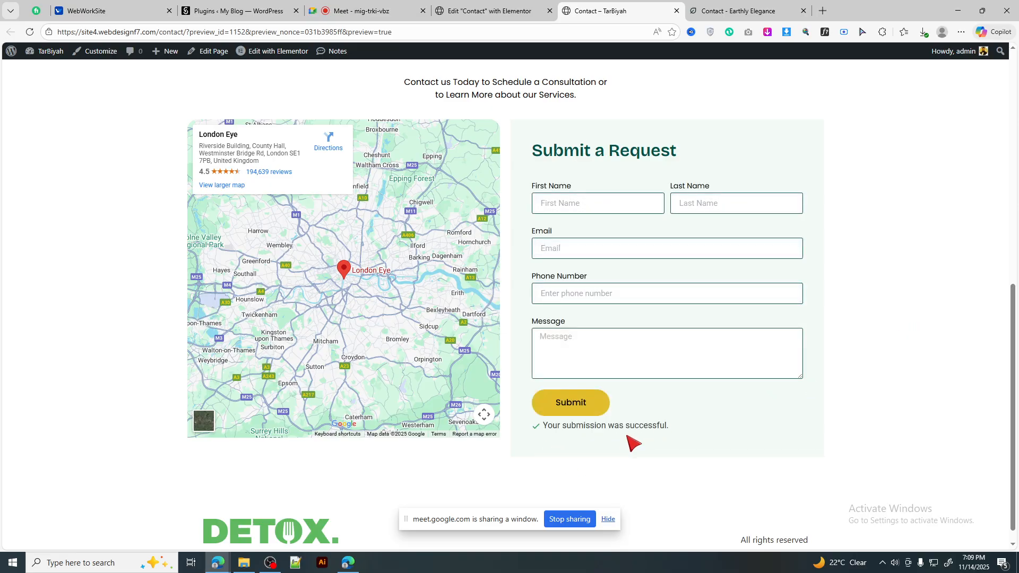
click(481, 11)
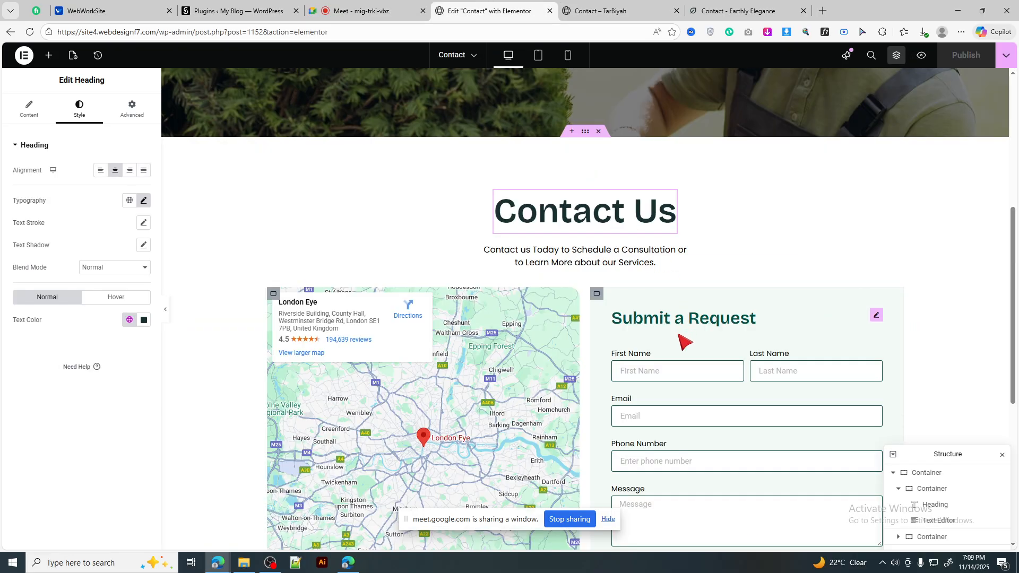
Step: Open the contact form's Email settings, select the recipient address, then bring up Windows search
scroll(828, 313, down, 2)
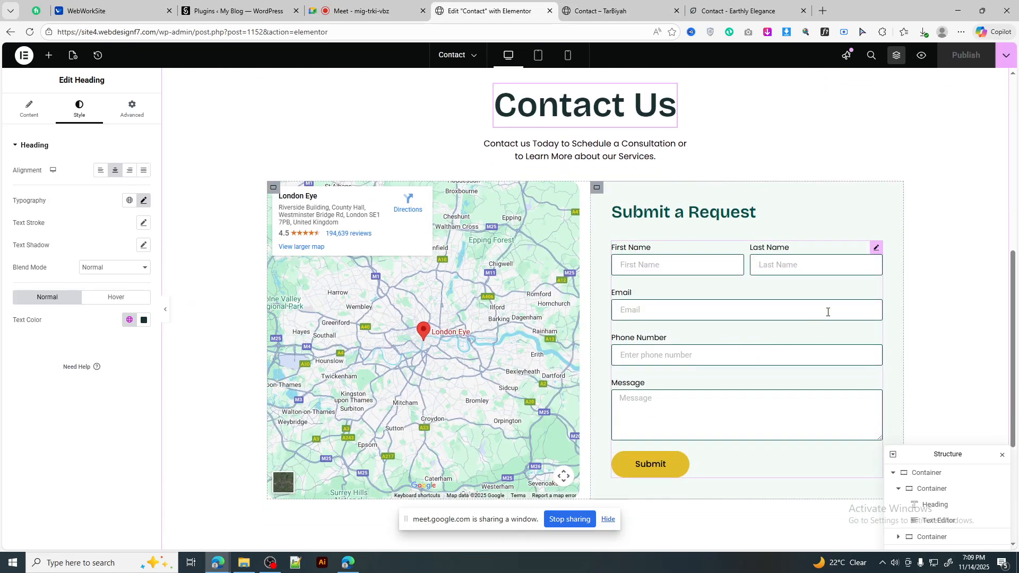
click(878, 250)
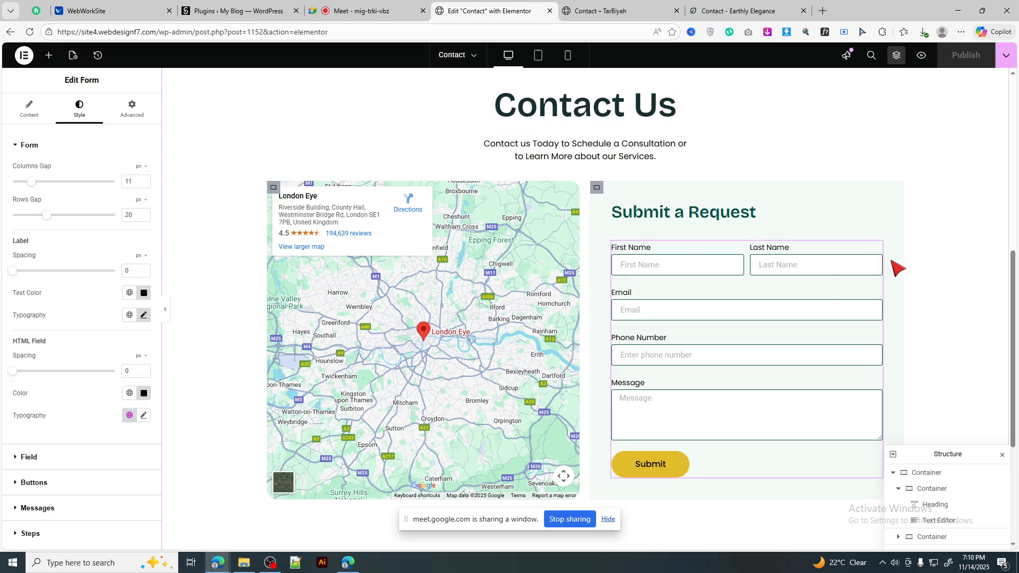
click(45, 122)
scroll(50, 221, down, 3)
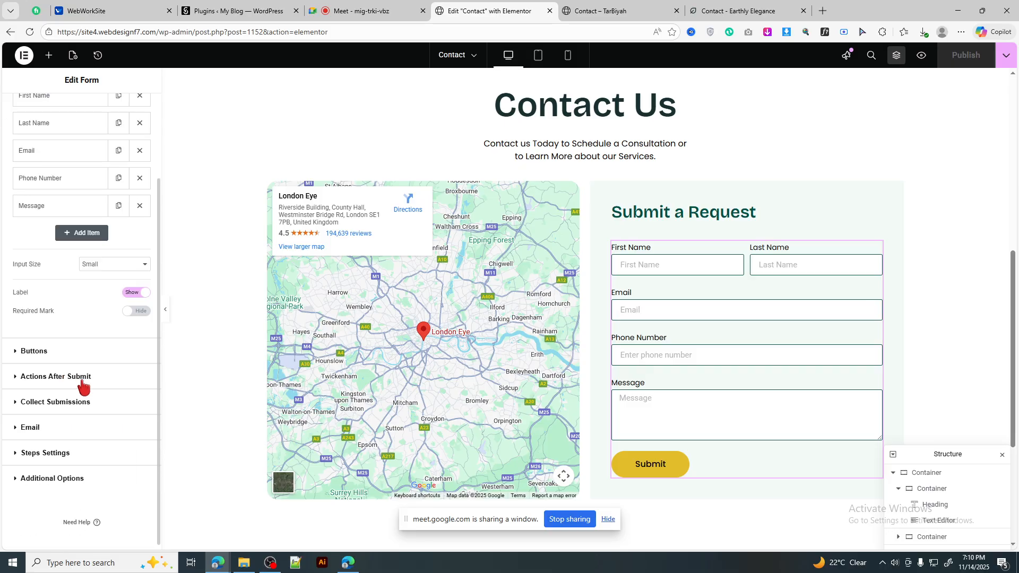
click(62, 431)
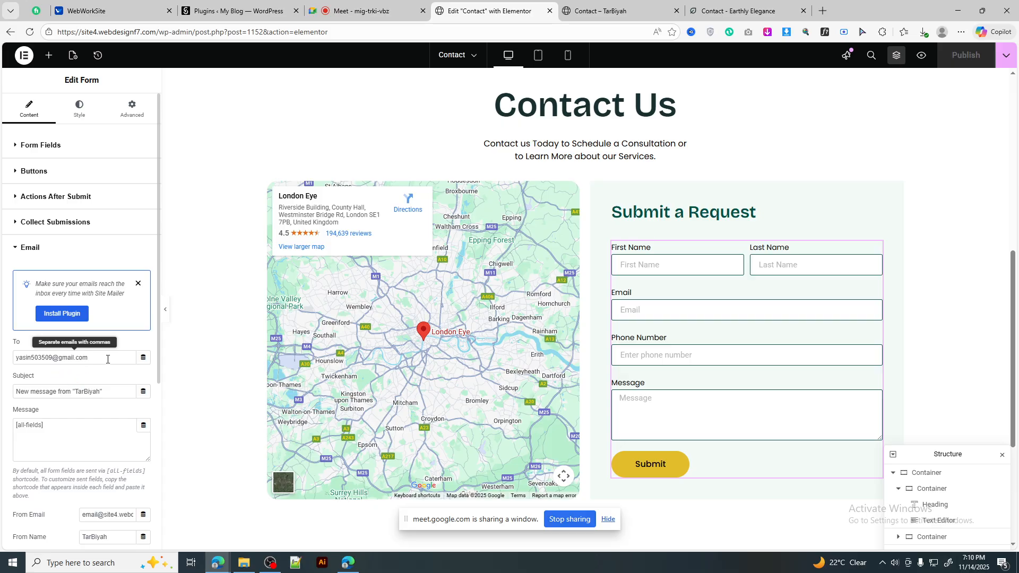
triple_click(31, 355)
click(32, 356)
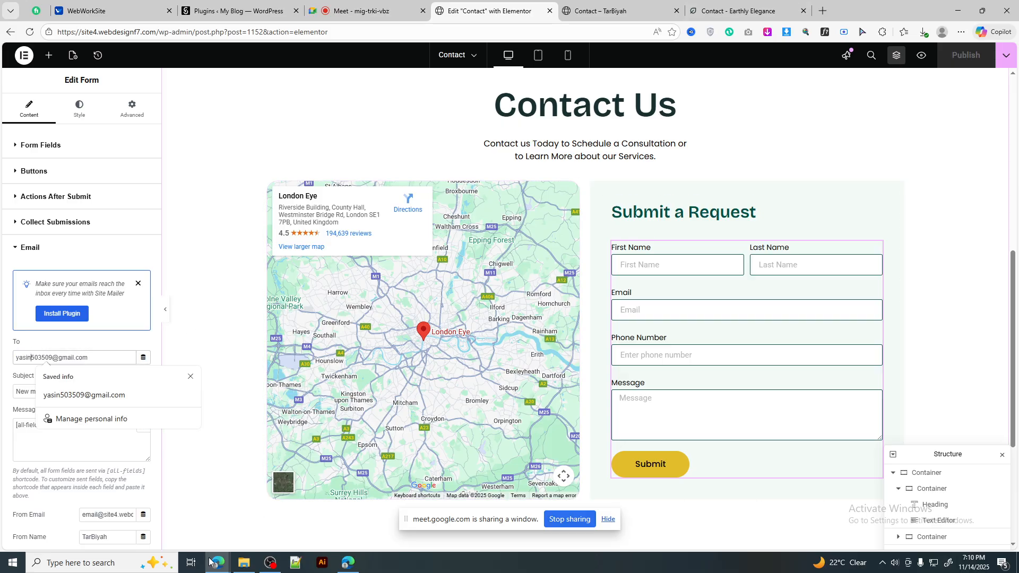
click(67, 561)
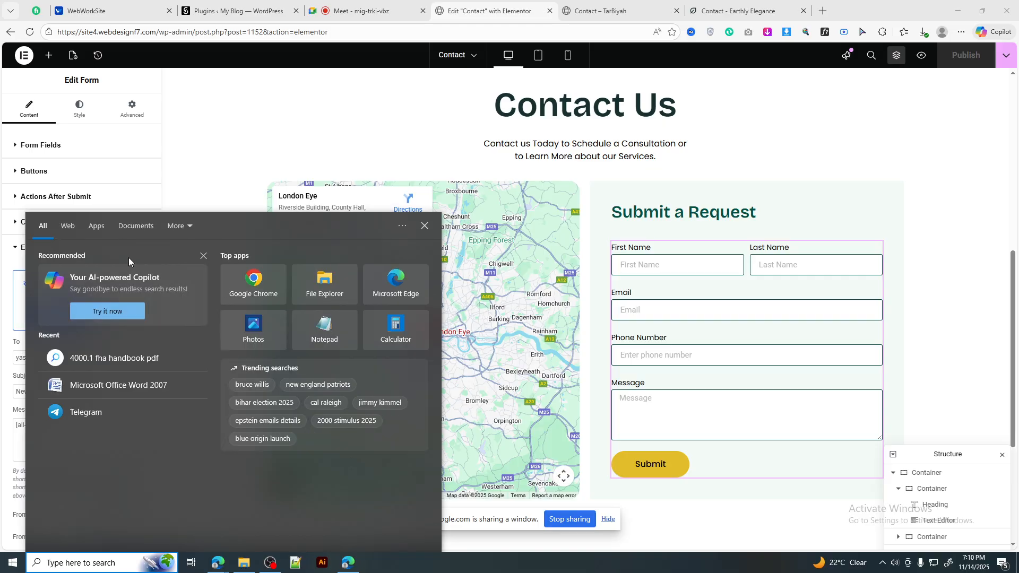
Step: Launch Google Chrome from search and open it with a chosen profile
click(262, 287)
scroll(587, 284, down, 3)
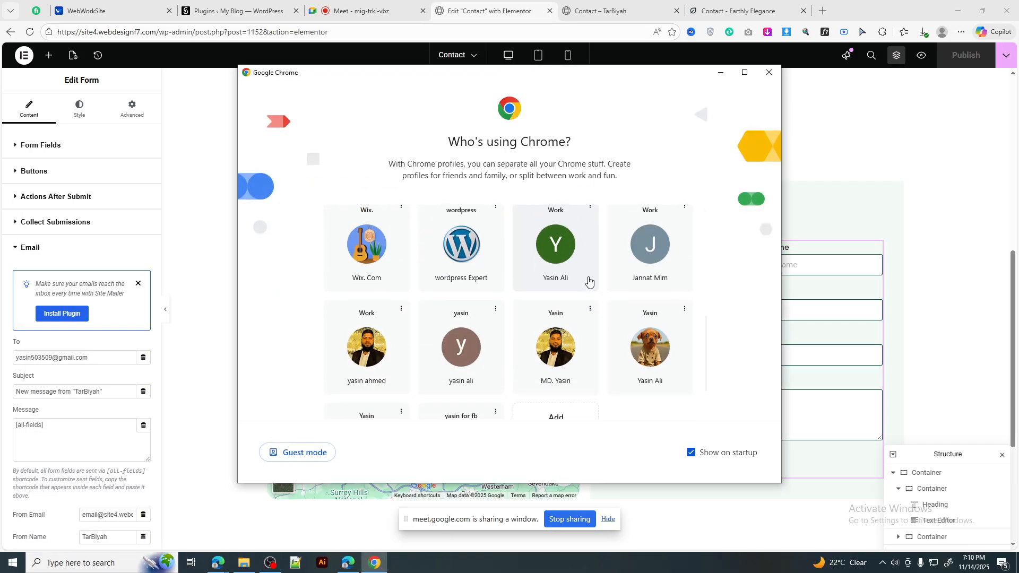
click(453, 360)
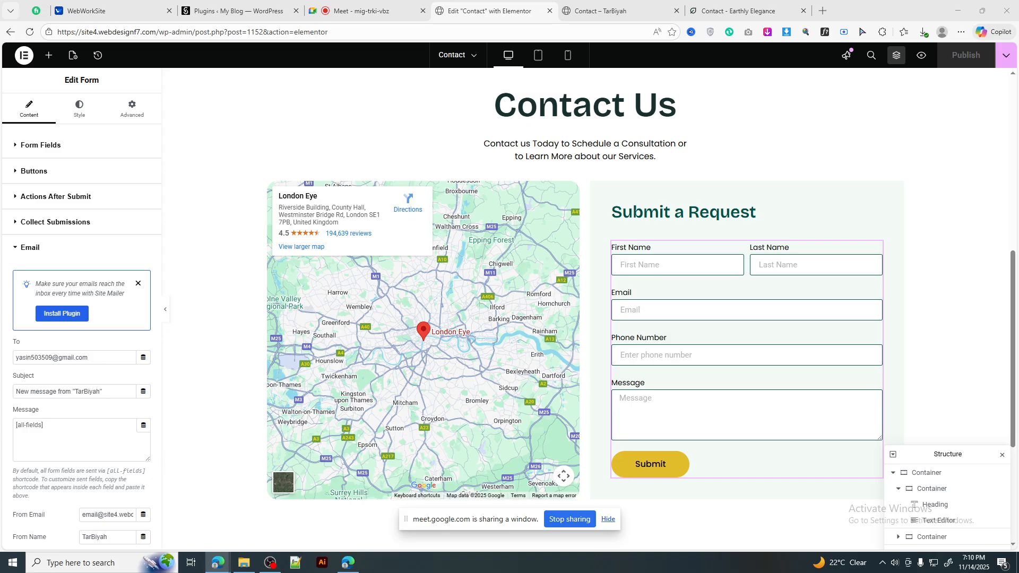
Step: Relaunch Chrome from Windows search and pick a profile in the 'Who's using Chrome?' picker
click(80, 562)
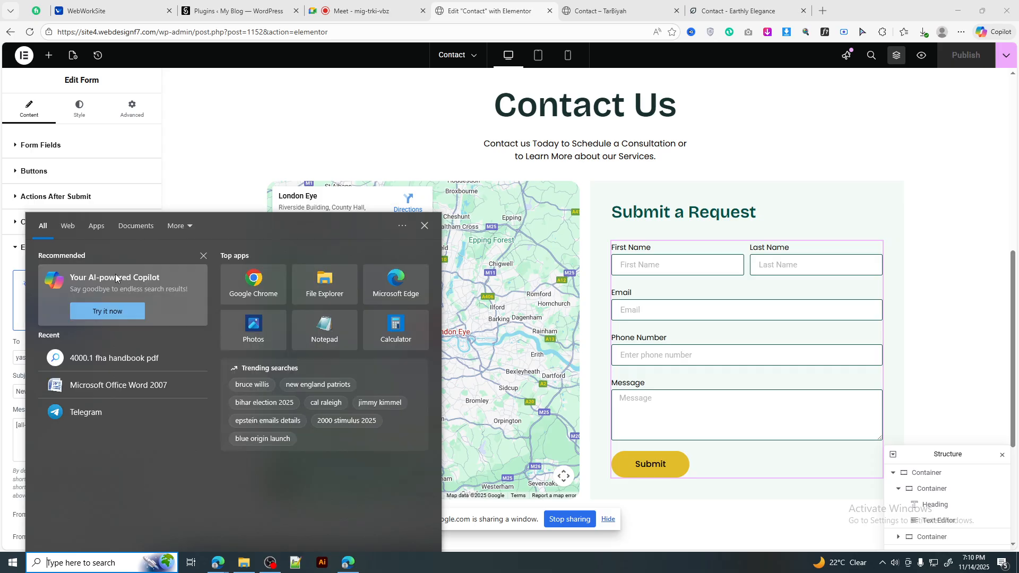
click(257, 286)
scroll(512, 290, down, 2)
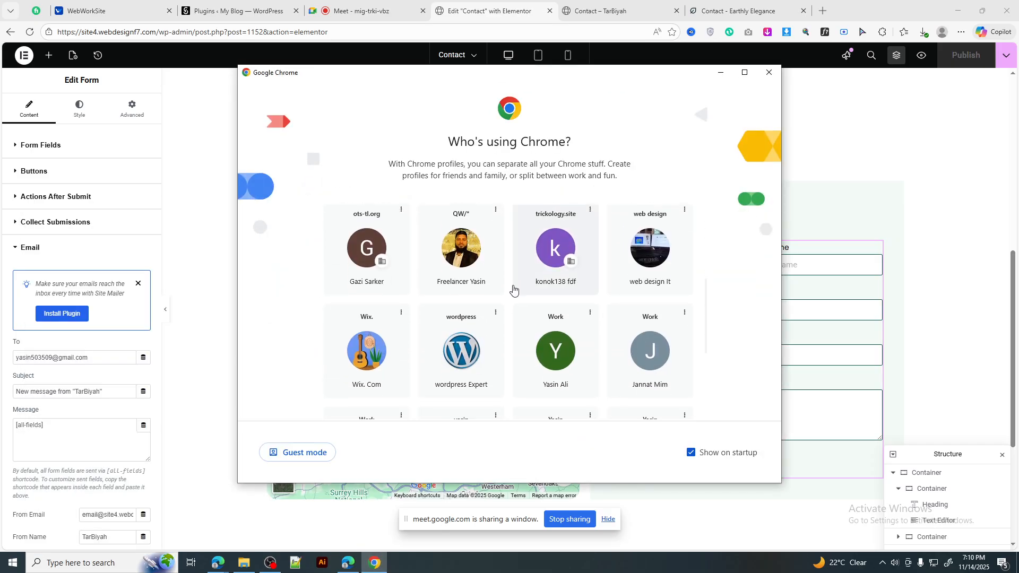
scroll(512, 289, up, 4)
scroll(512, 290, down, 4)
scroll(513, 289, up, 4)
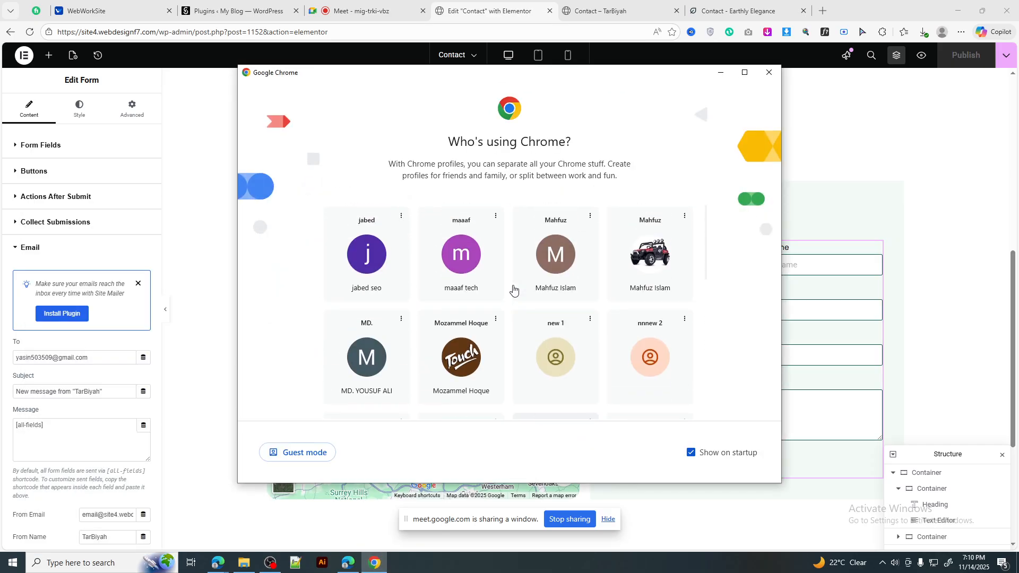
scroll(513, 289, down, 7)
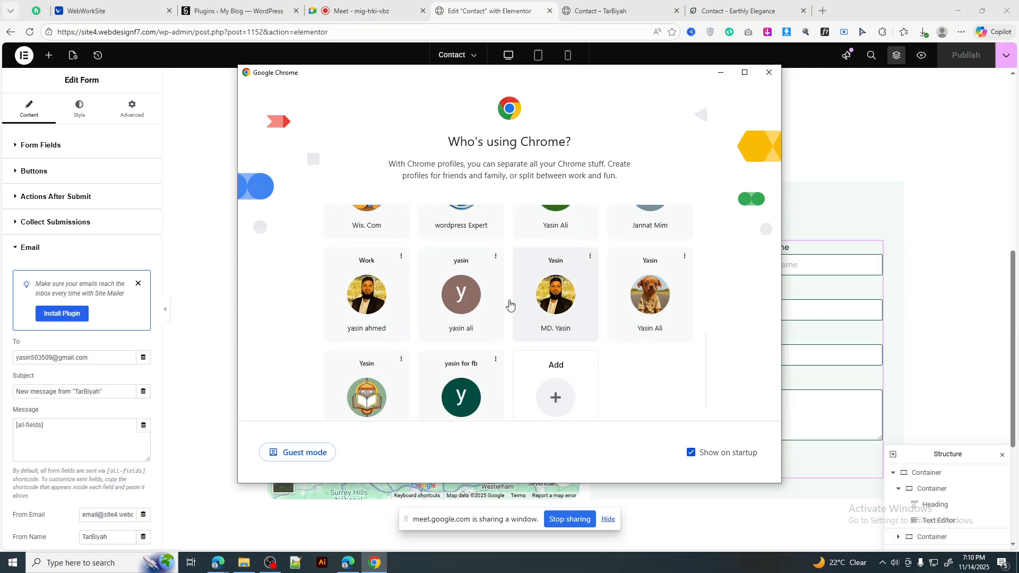
click(371, 303)
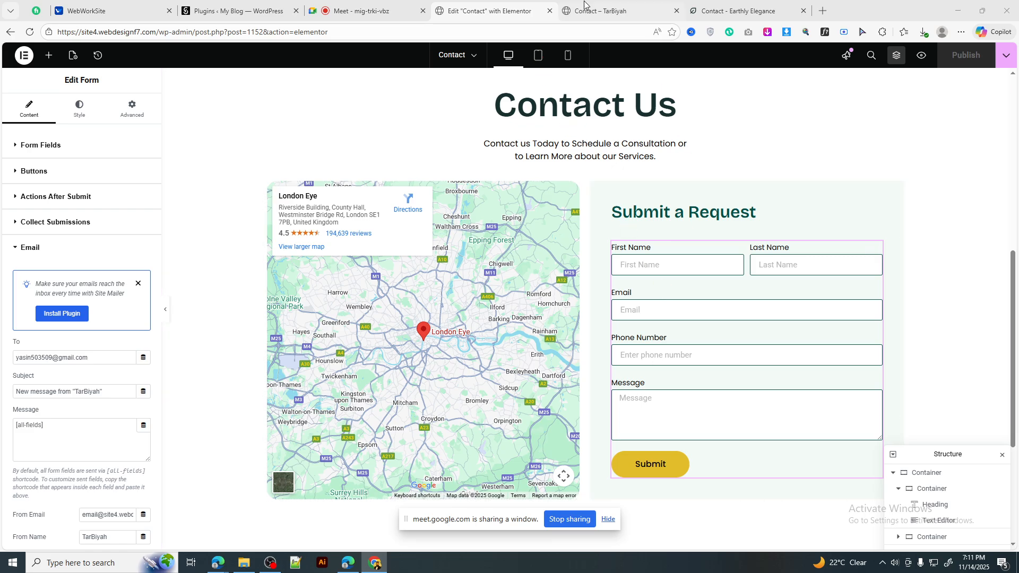
Step: Autofill the previewed Contact form with saved contact details
click(634, 4)
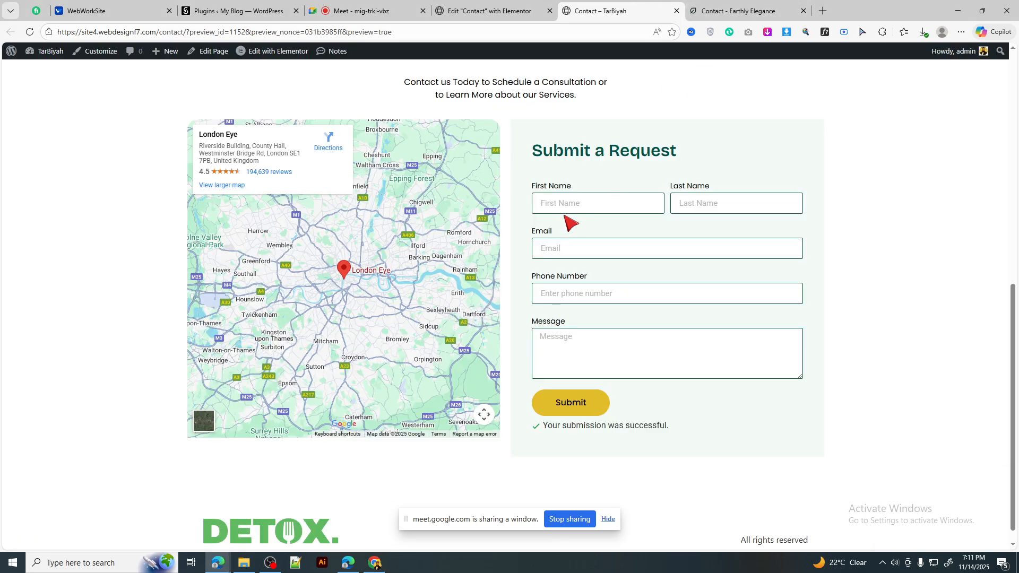
click(585, 204)
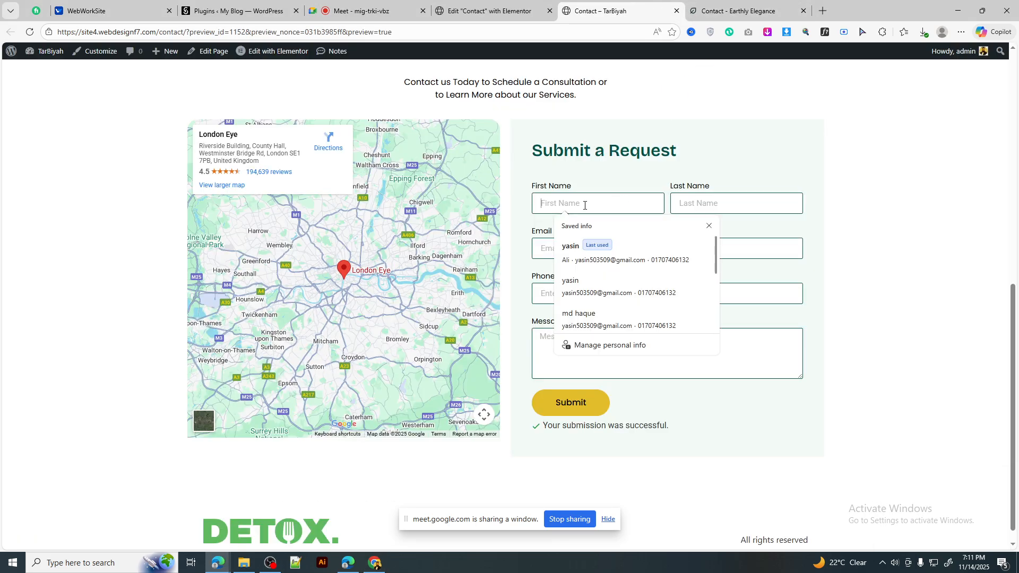
click(583, 254)
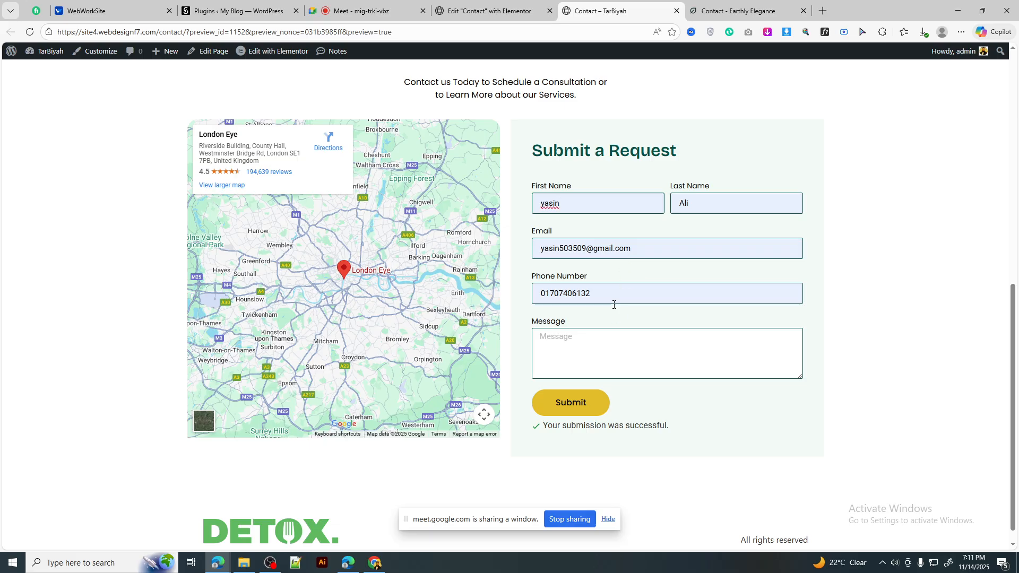
click(493, 12)
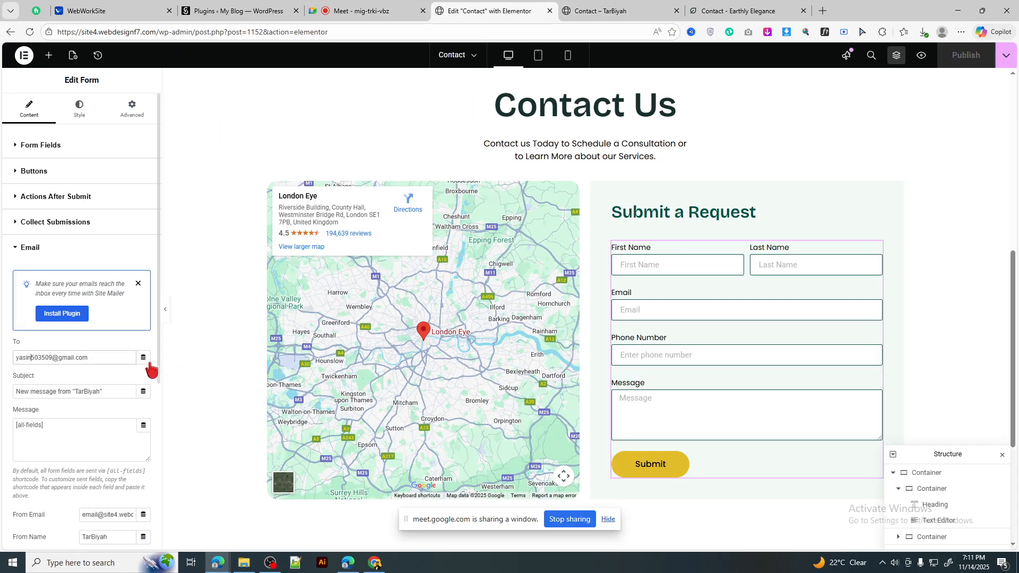
Step: Review the form email's To address, Subject and From Email fields
click(104, 358)
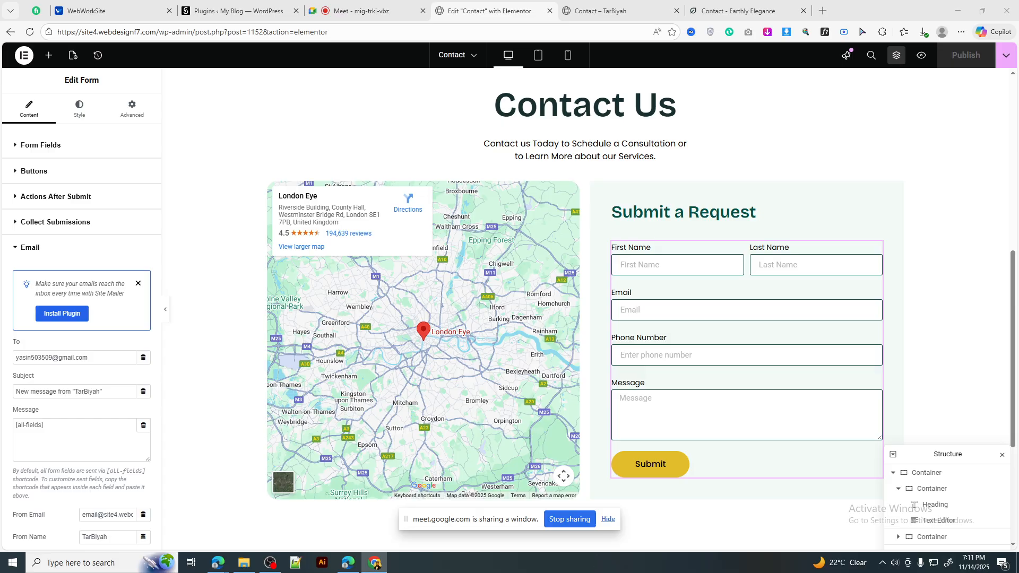
key(alt+Tab)
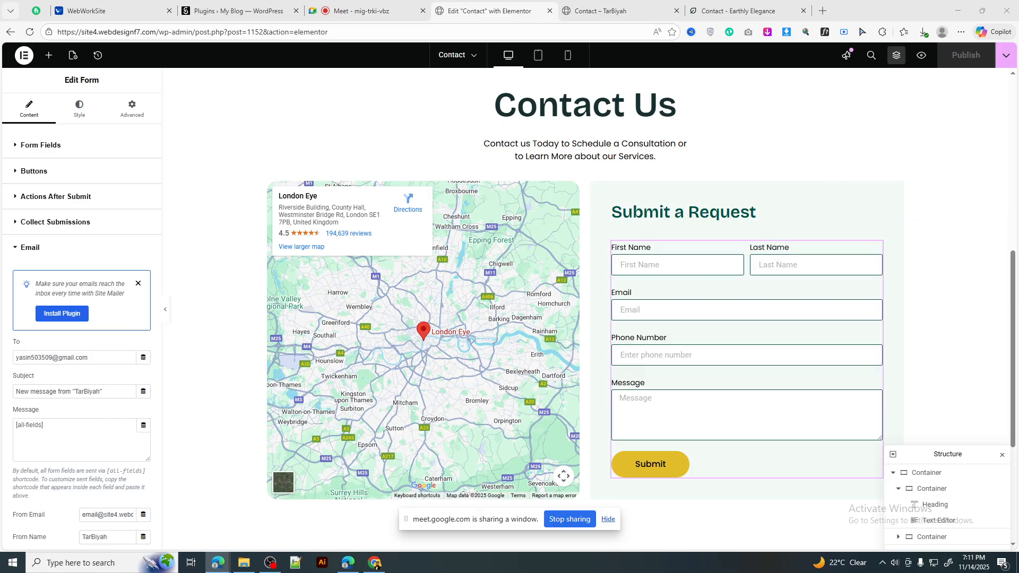
key(alt+Tab)
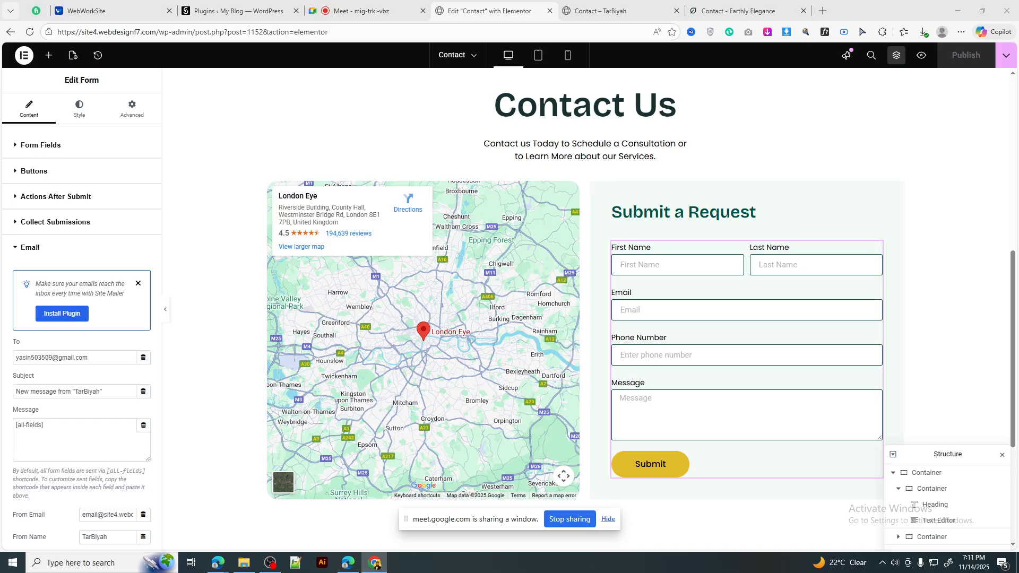
scroll(473, 228, up, 4)
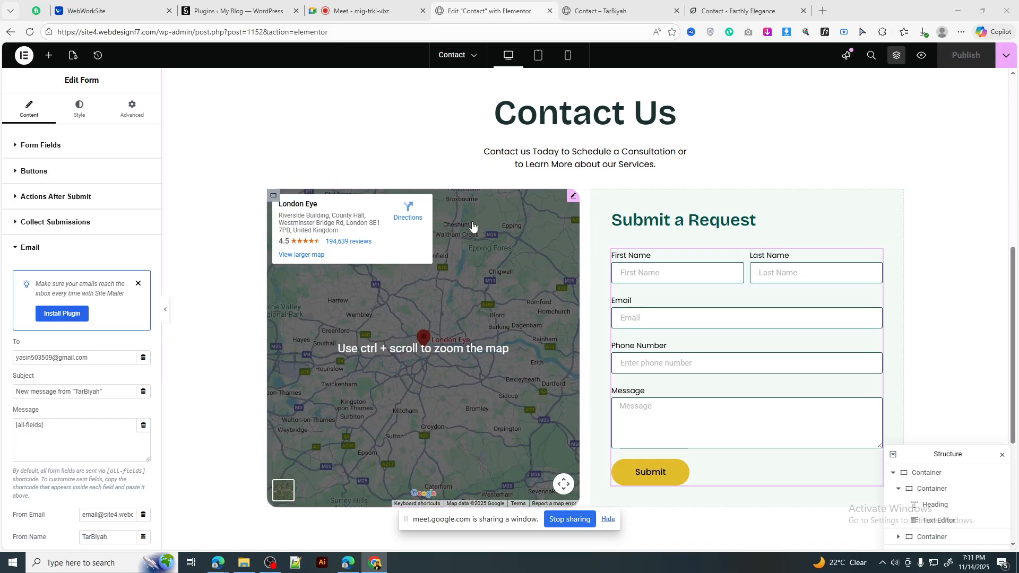
scroll(234, 316, down, 4)
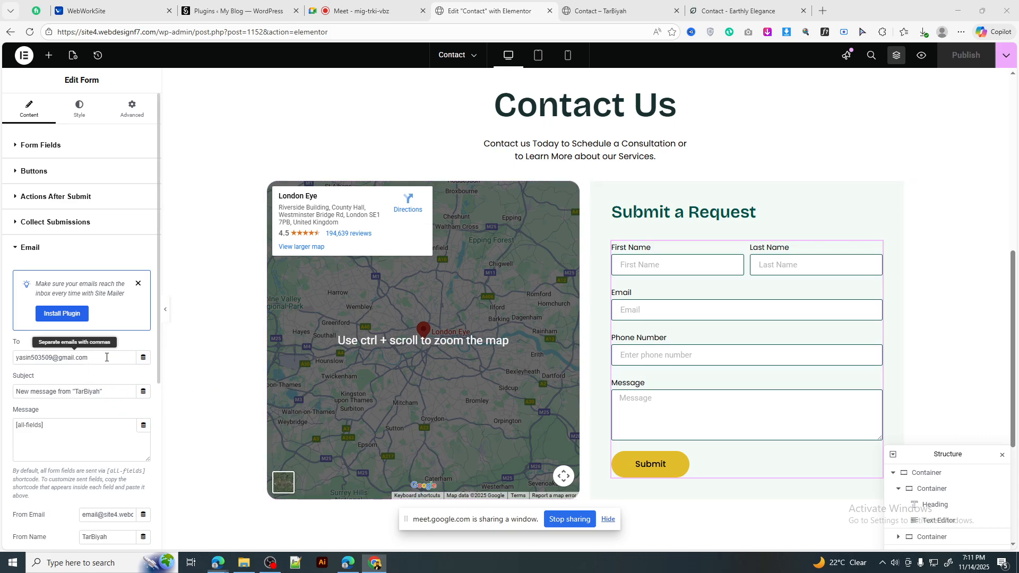
triple_click(83, 358)
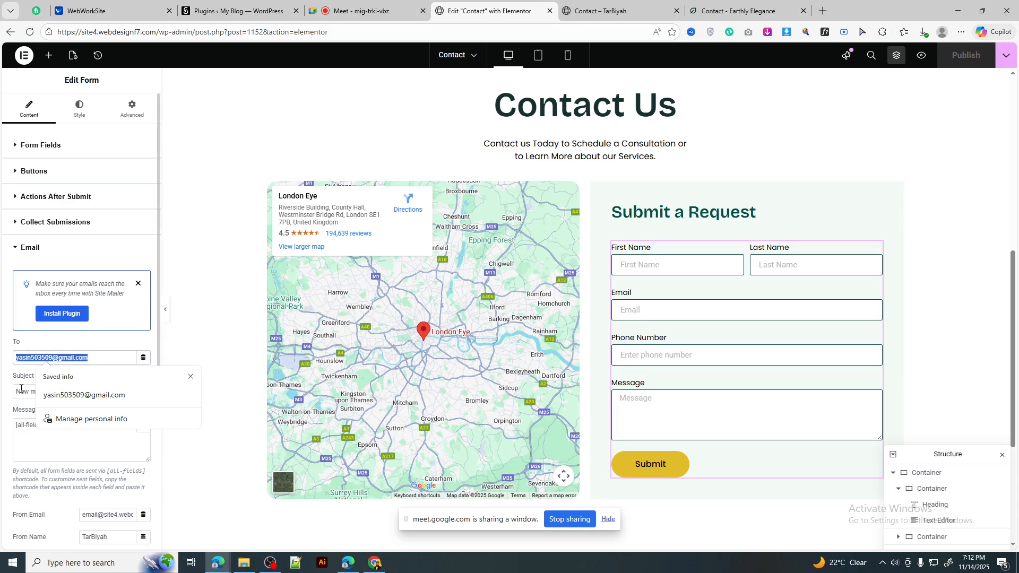
click(21, 390)
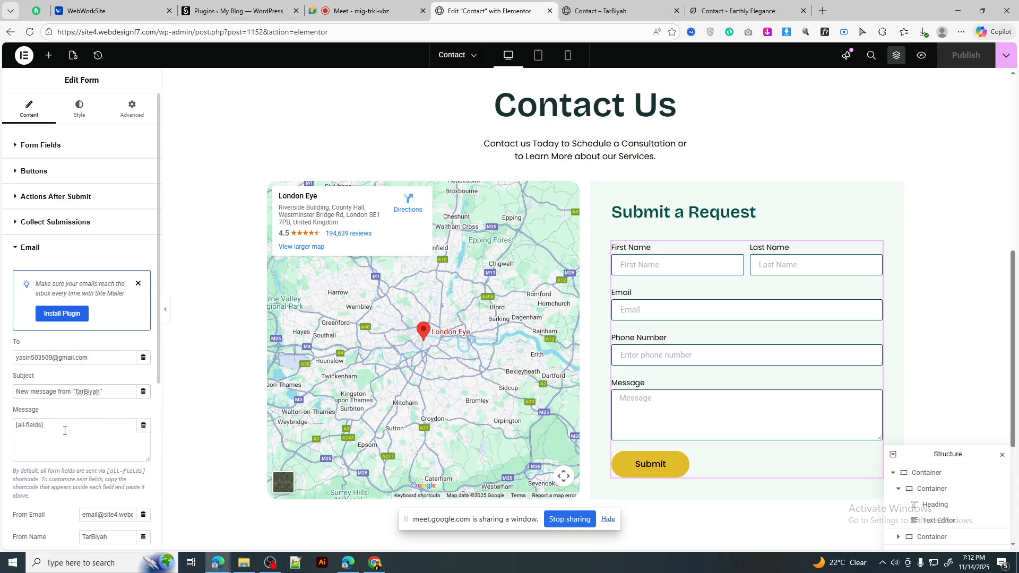
scroll(84, 358, down, 2)
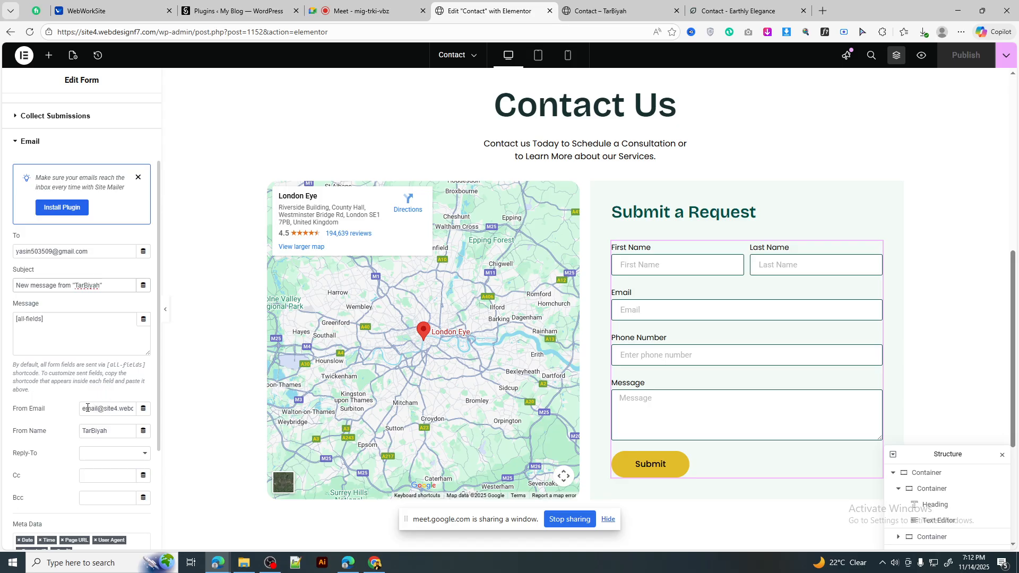
drag(88, 410, 152, 418)
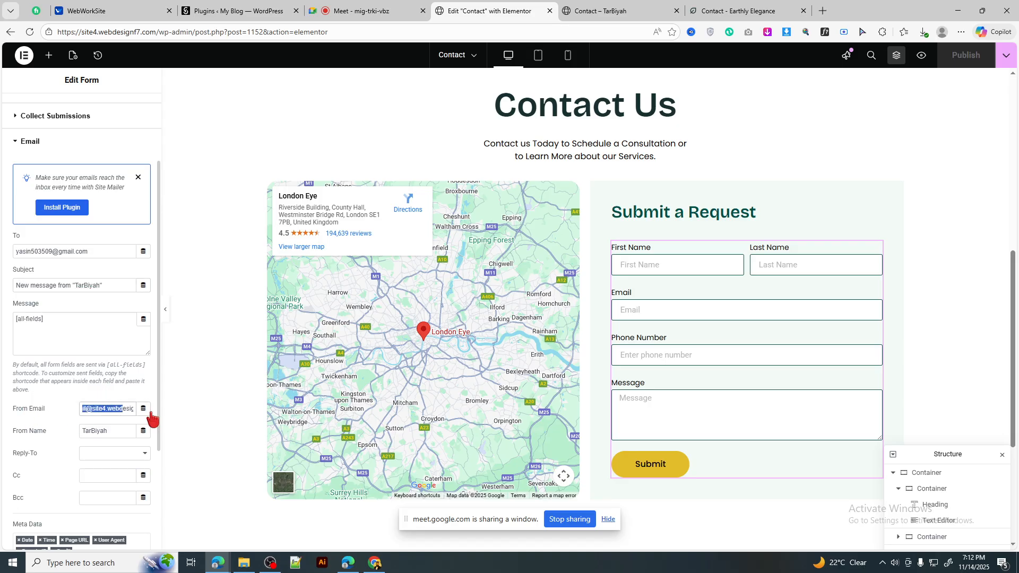
Step: Click into the preview form's Message box, then return to the editor's email settings
click(619, 11)
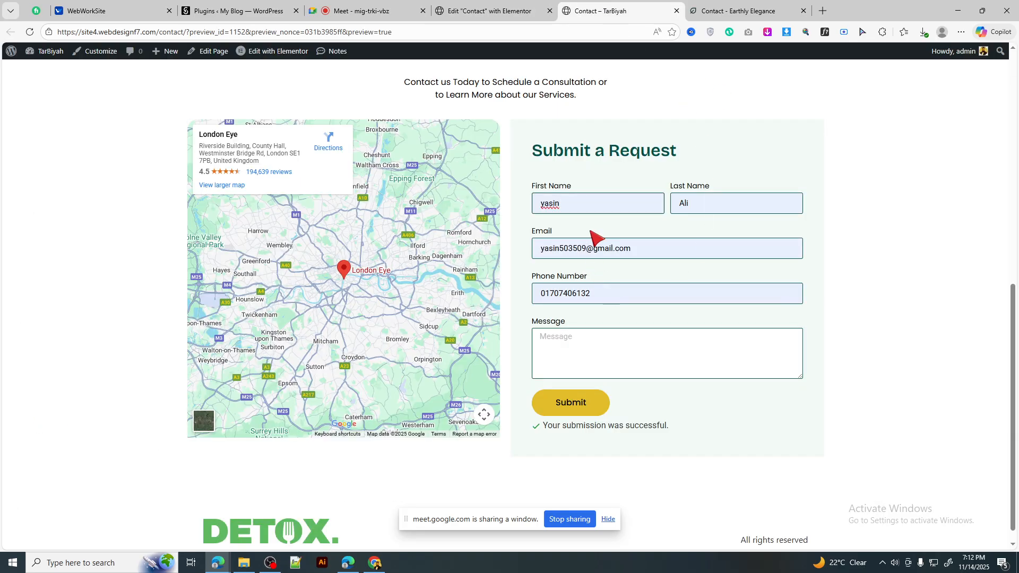
click(600, 346)
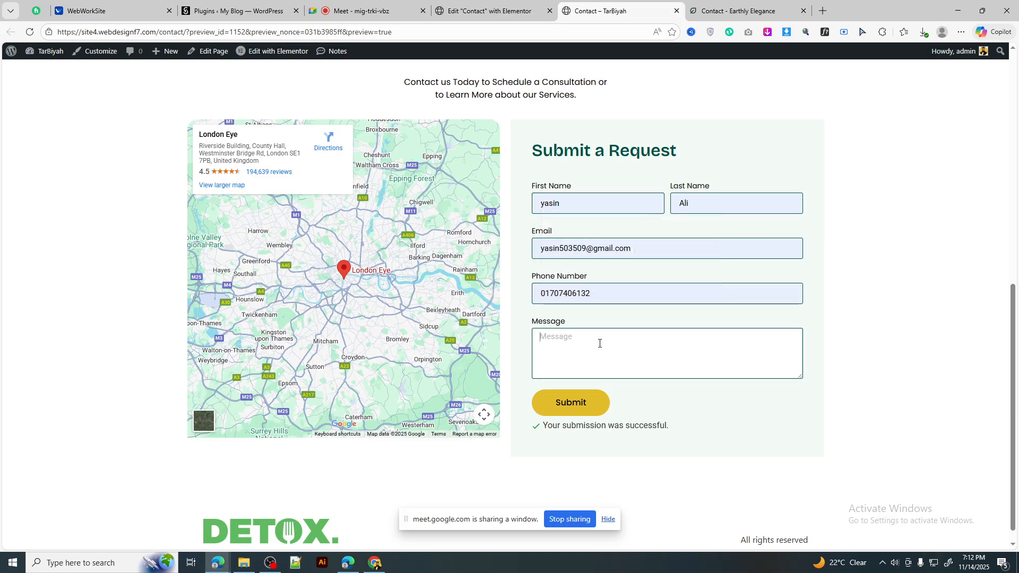
click(530, 13)
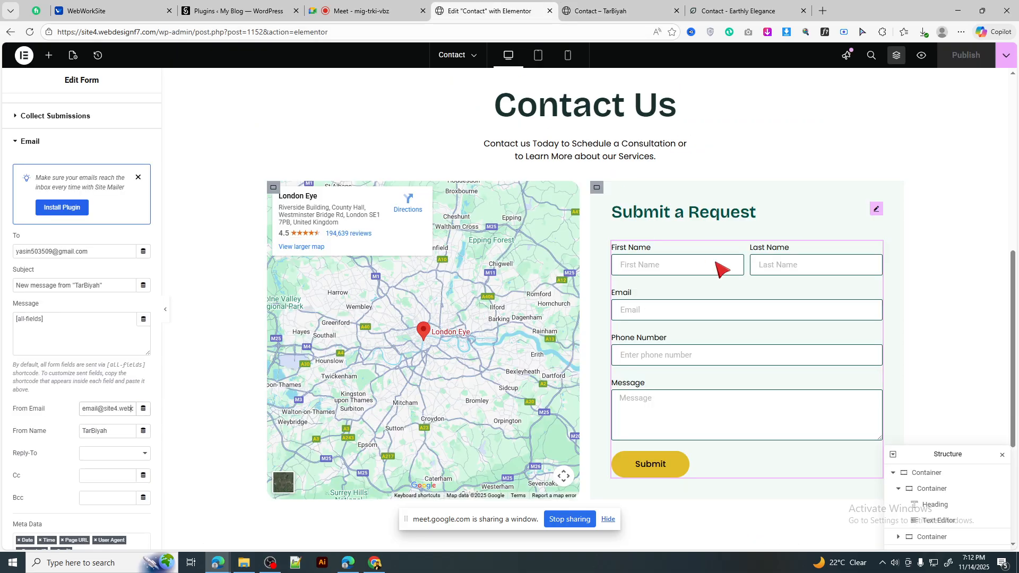
scroll(751, 292, down, 3)
scroll(670, 316, up, 4)
scroll(670, 316, down, 3)
scroll(670, 316, up, 6)
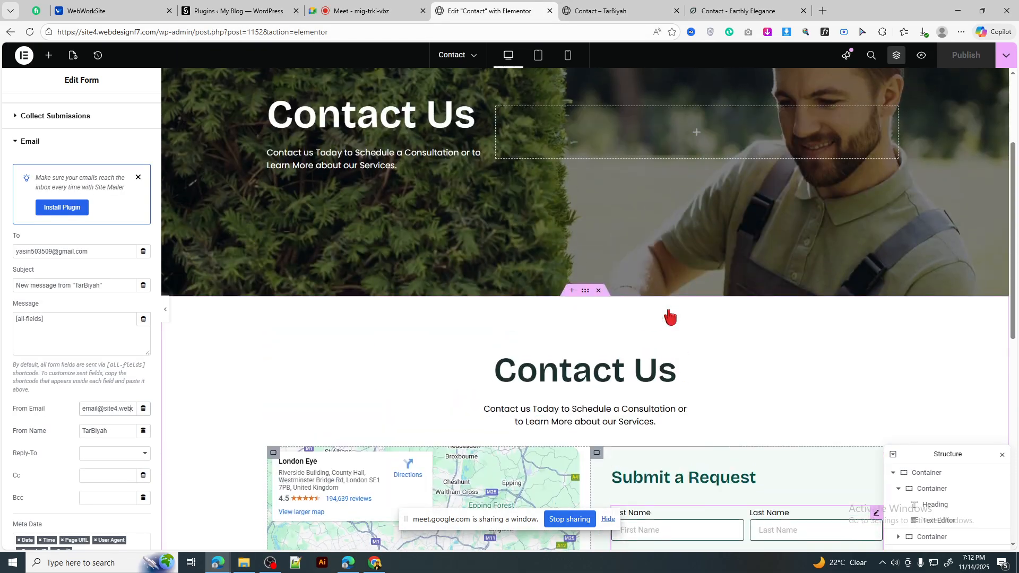
scroll(670, 316, down, 8)
scroll(670, 316, up, 9)
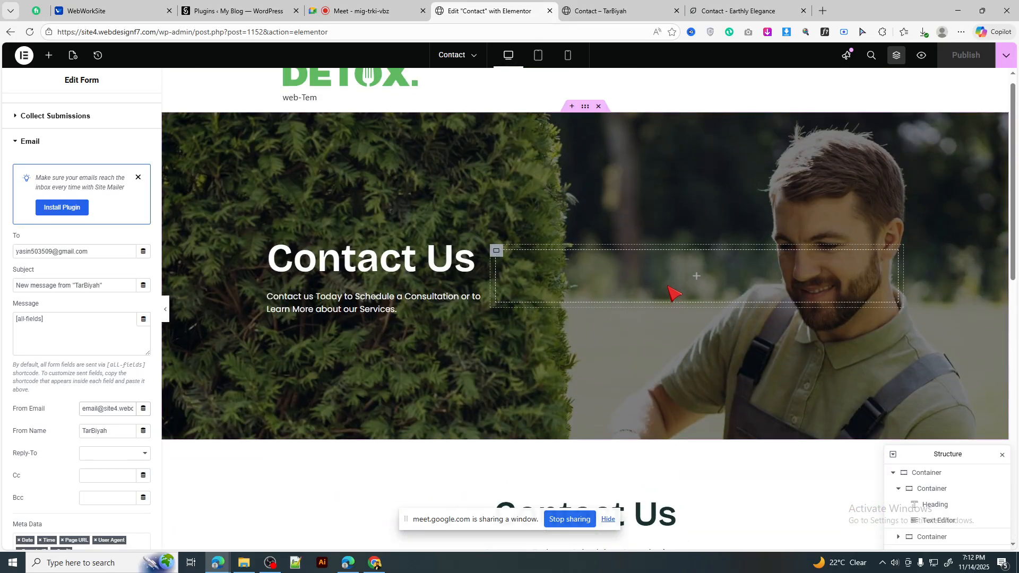
Step: Switch to mobile view and shrink the map height to 289 px
click(538, 56)
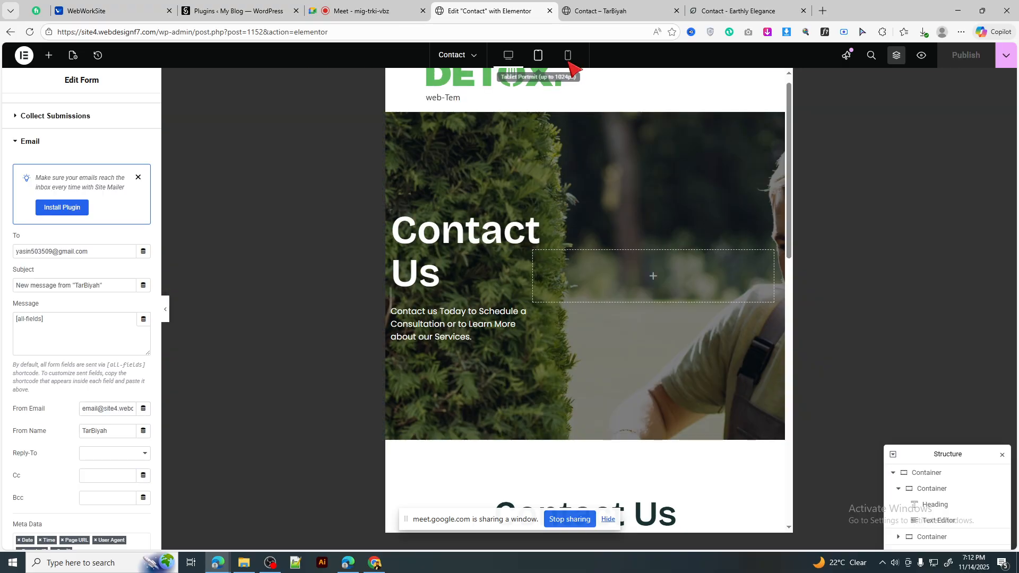
scroll(608, 217, down, 6)
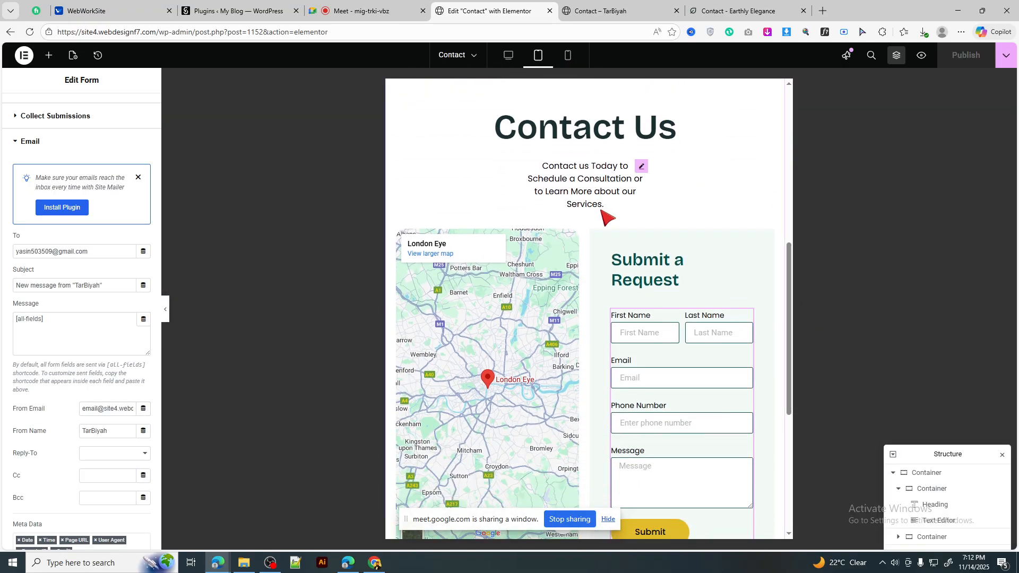
click(568, 56)
scroll(592, 273, down, 10)
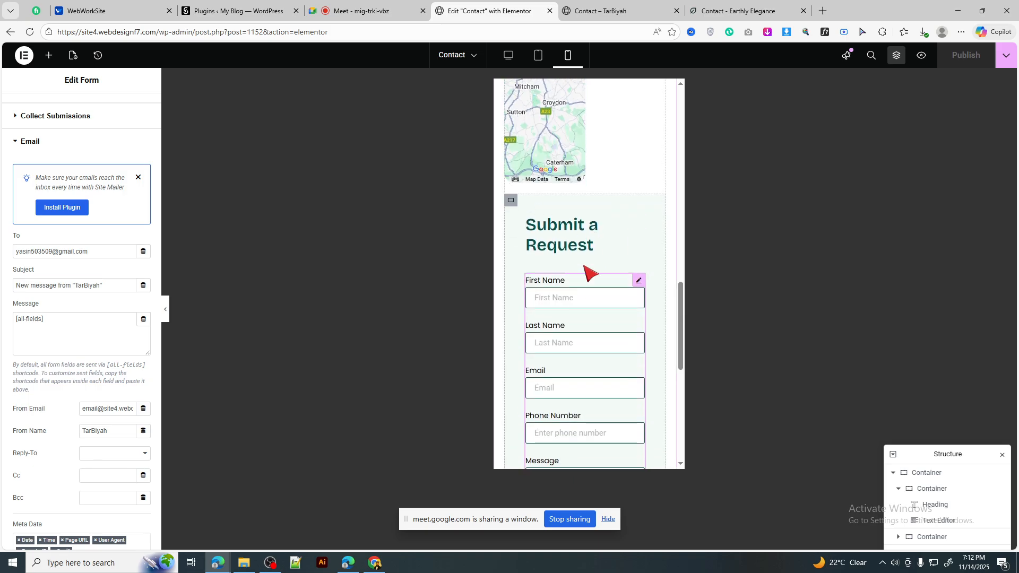
scroll(597, 319, down, 3)
scroll(597, 323, up, 10)
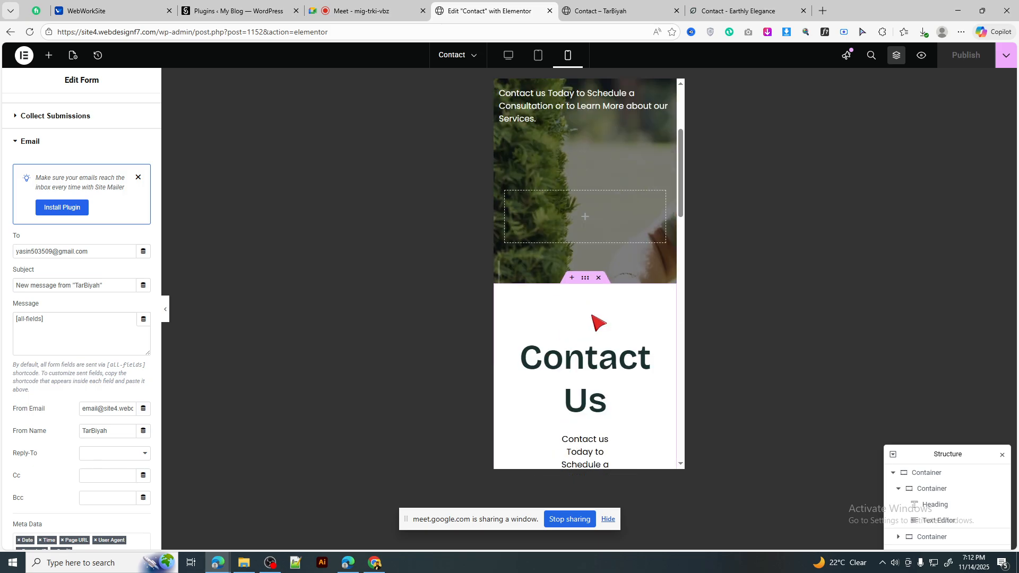
scroll(599, 323, down, 5)
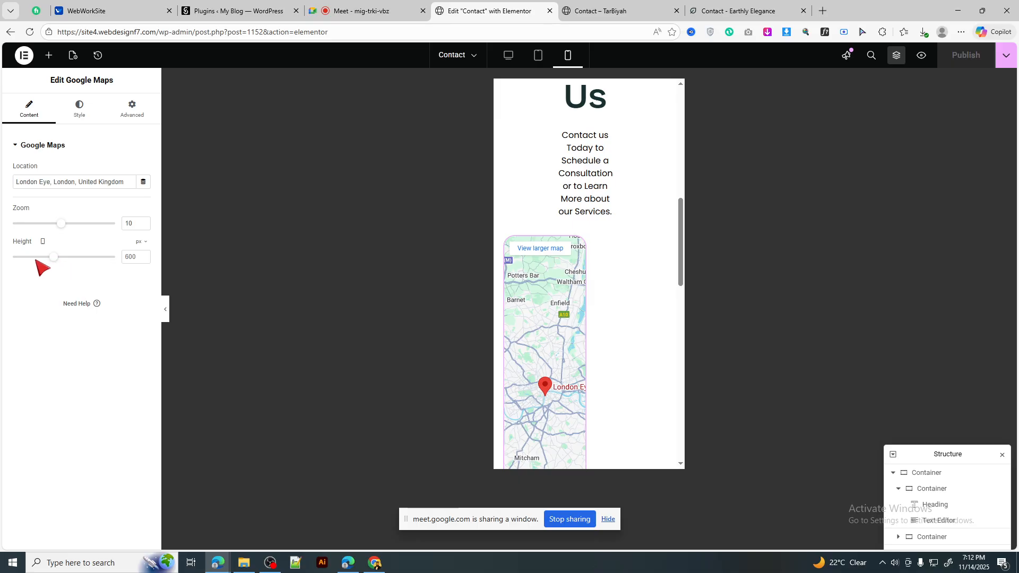
drag(36, 258, 31, 258)
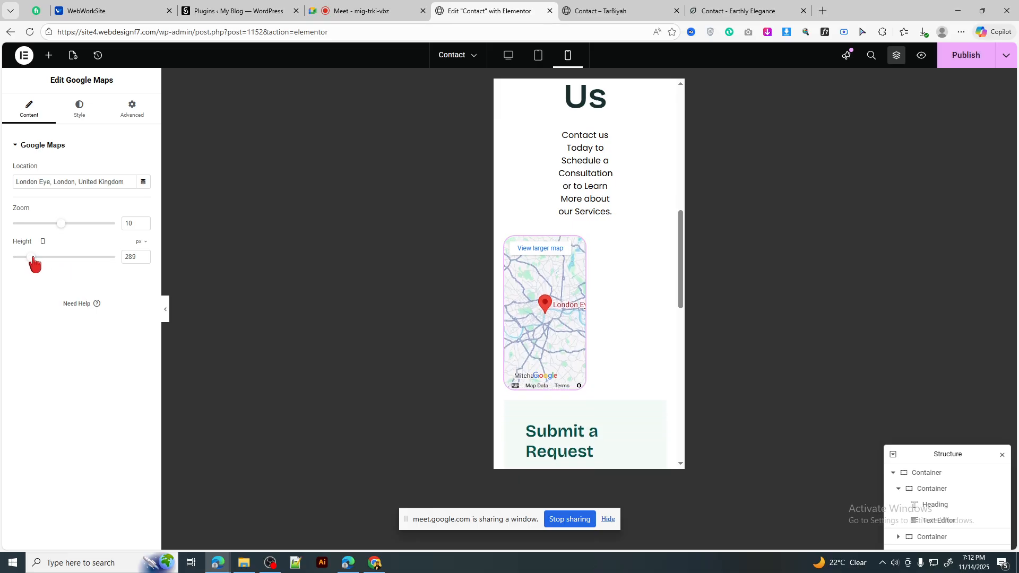
Step: Set the map's mobile custom width to 99%
click(133, 109)
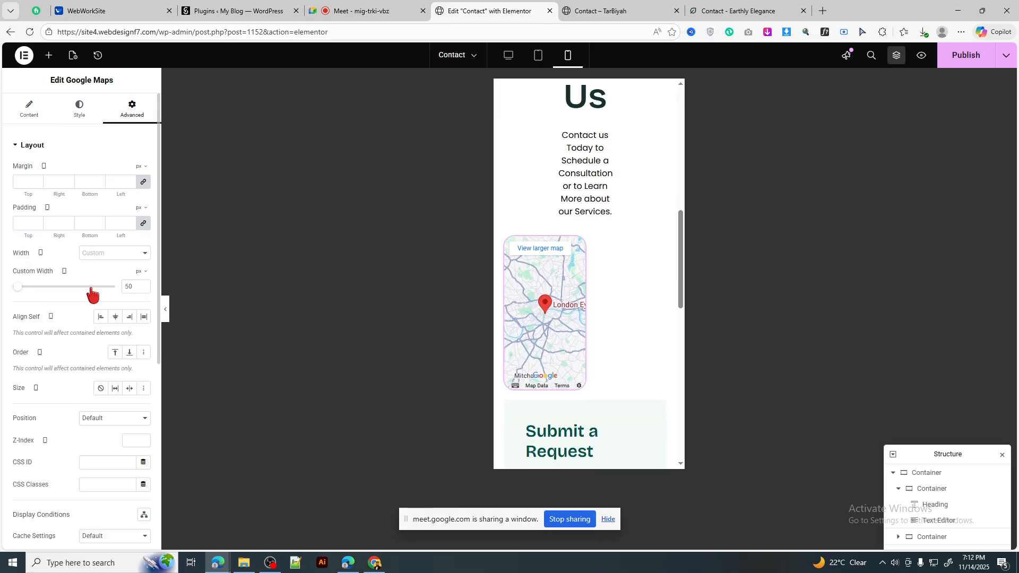
text(100)
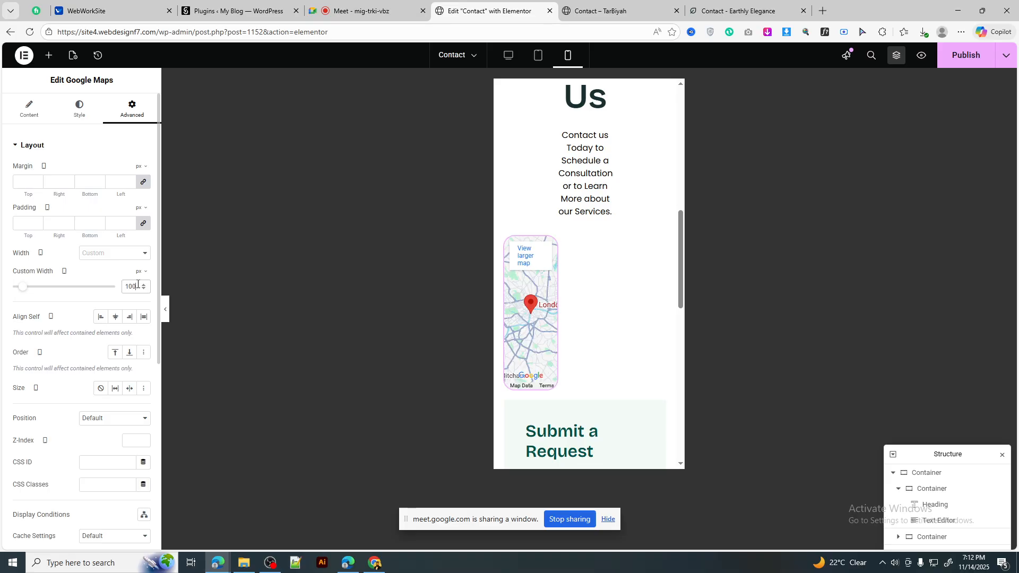
click(140, 272)
click(137, 286)
key(Down)
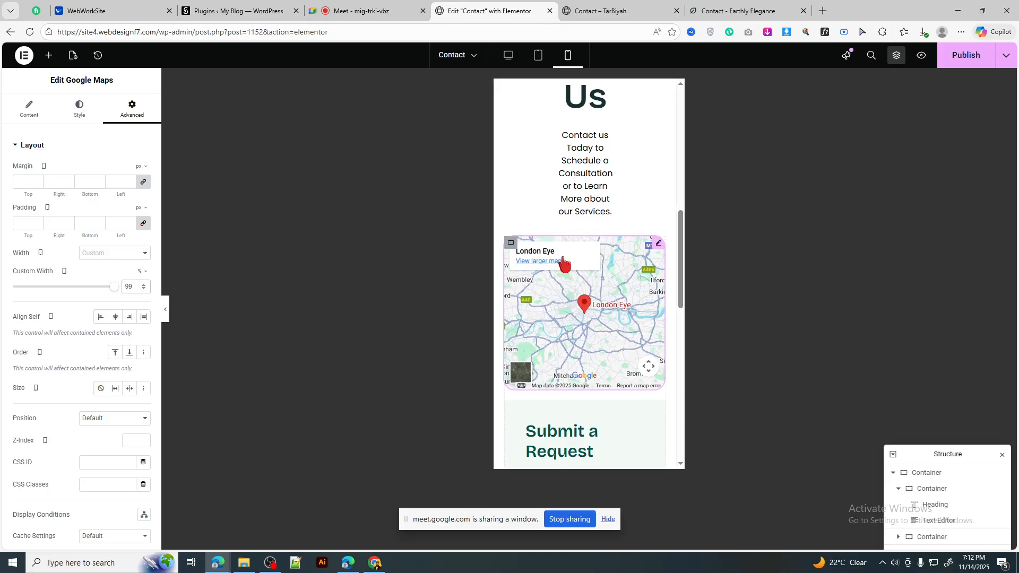
scroll(589, 297, down, 4)
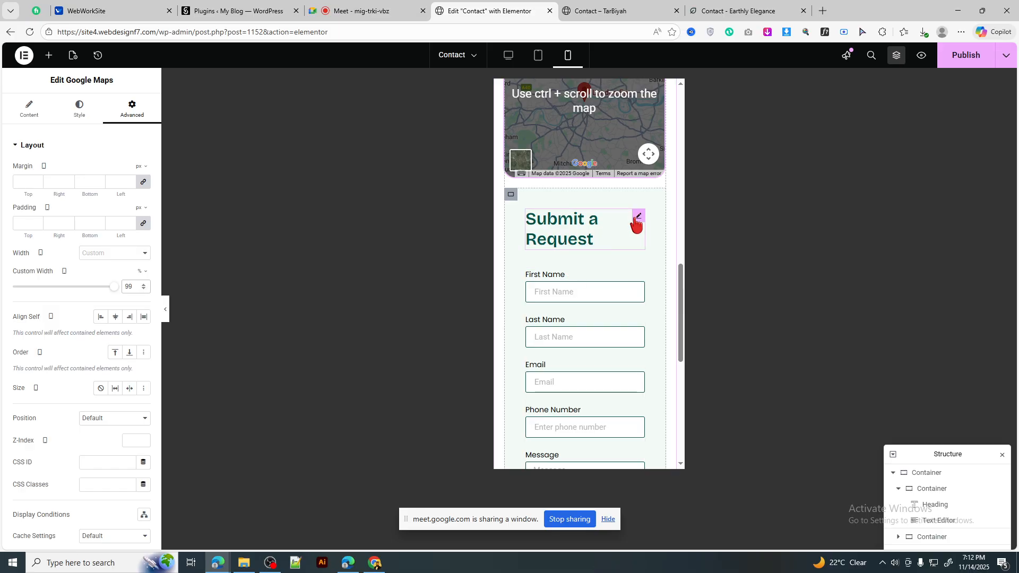
scroll(600, 222, up, 5)
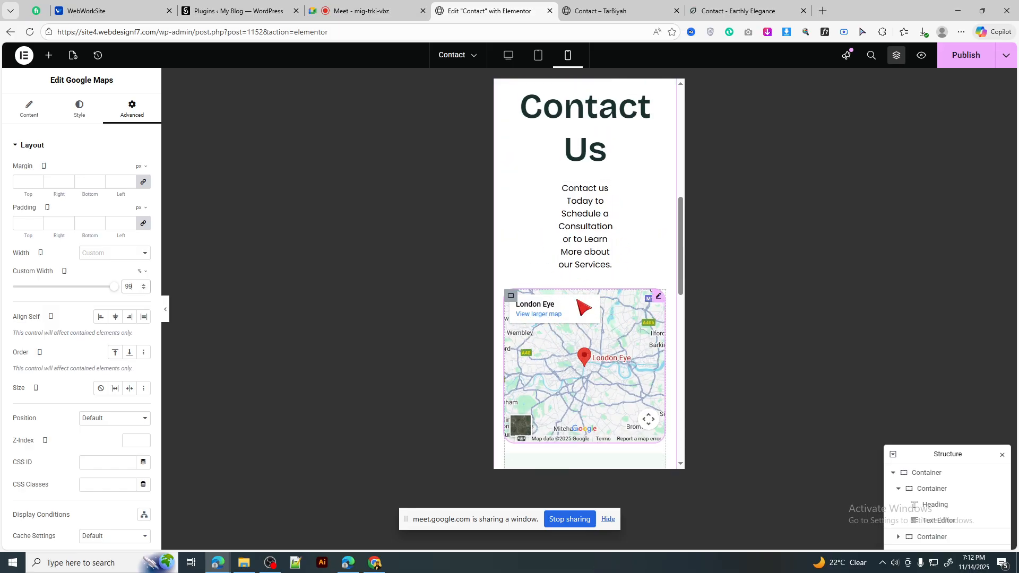
scroll(581, 319, down, 3)
scroll(584, 348, up, 3)
scroll(584, 265, up, 5)
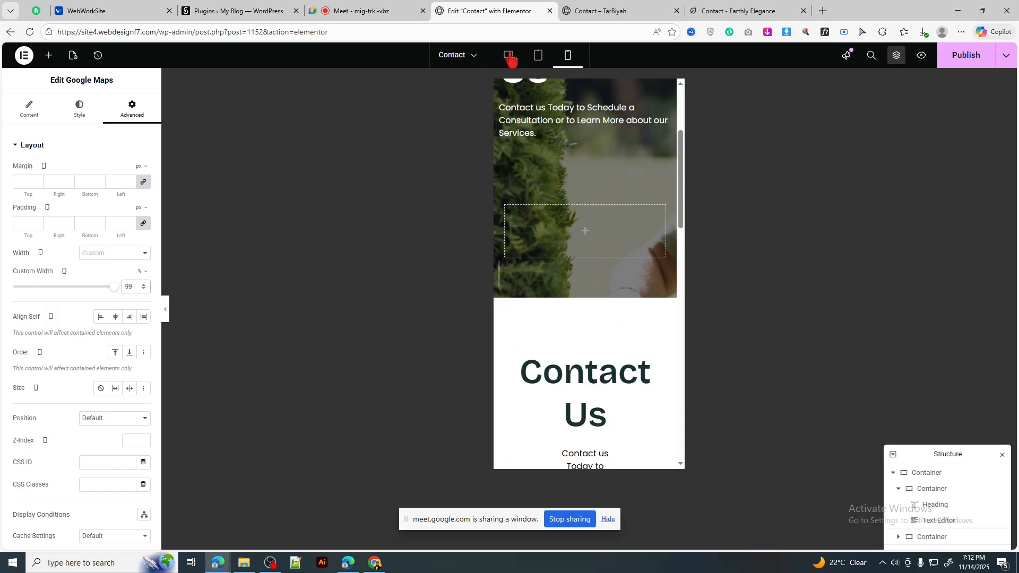
Step: Switch back to desktop view and publish the Contact page
click(508, 55)
scroll(663, 297, down, 7)
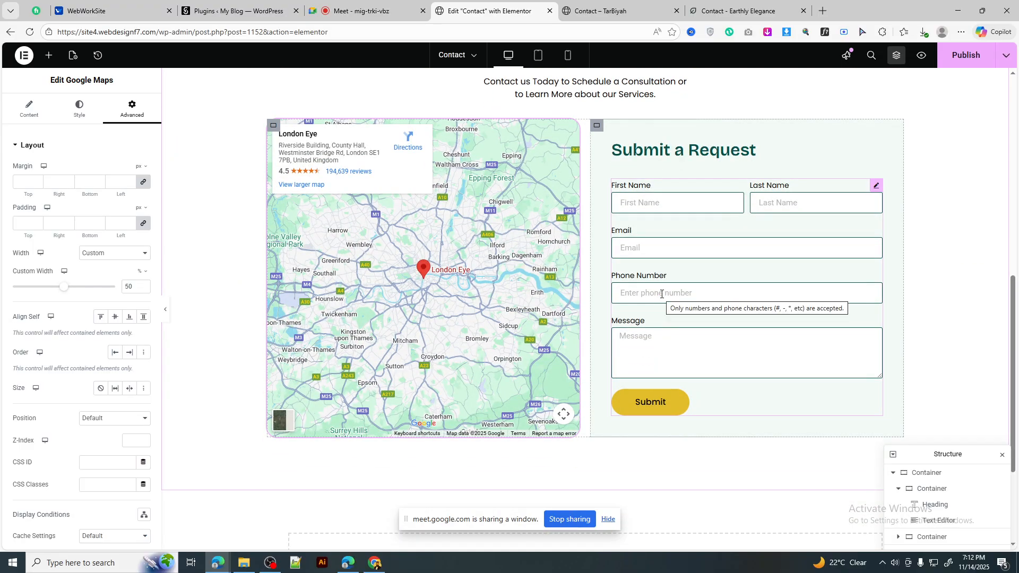
scroll(664, 298, up, 10)
scroll(660, 296, up, 3)
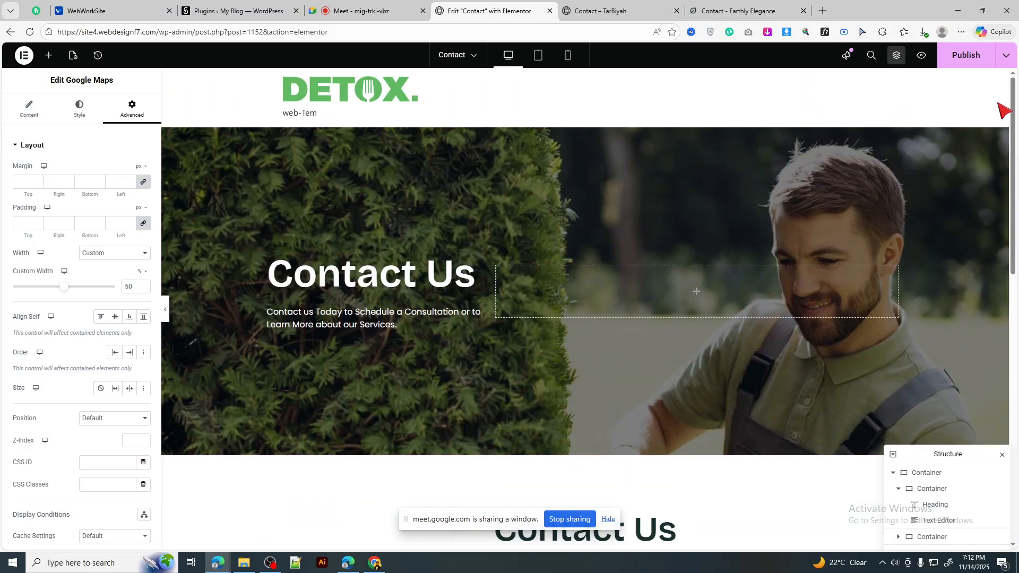
click(973, 63)
Step: Compare the live preview with the reference Earthly Elegance contact page, then return to the editor
click(600, 10)
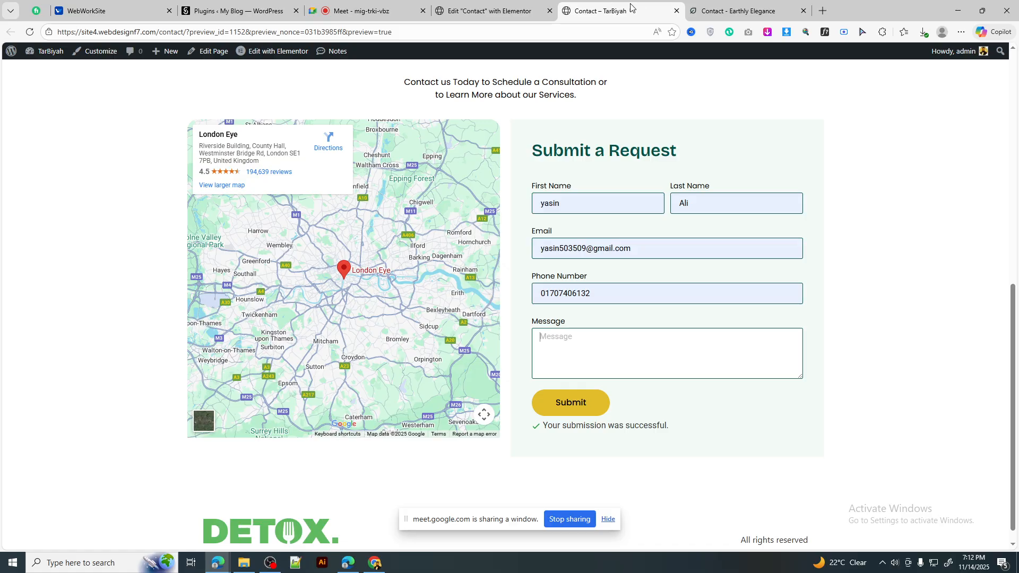
click(743, 10)
click(676, 10)
scroll(750, 266, up, 8)
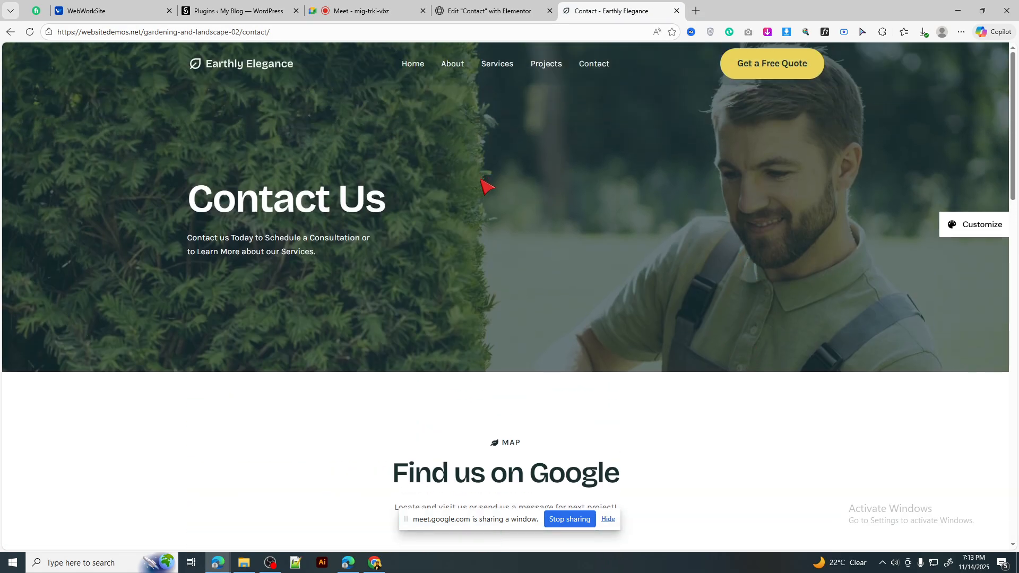
scroll(488, 182, down, 15)
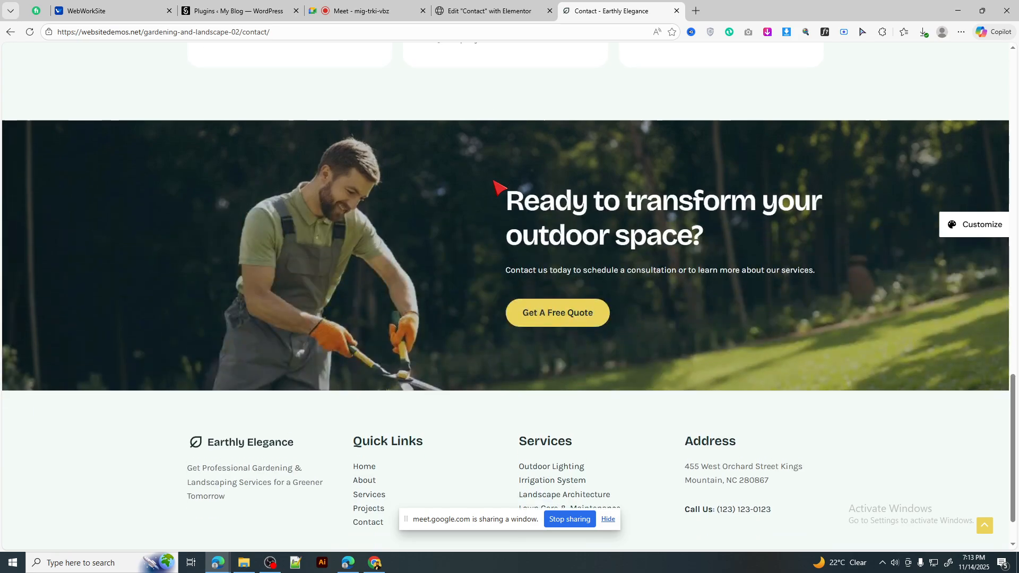
scroll(494, 184, up, 15)
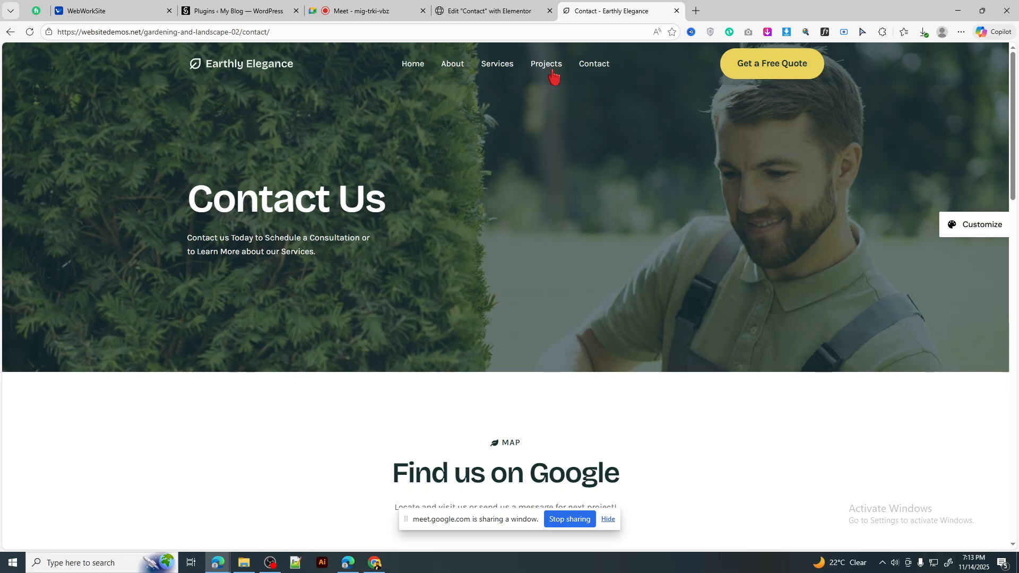
click(486, 11)
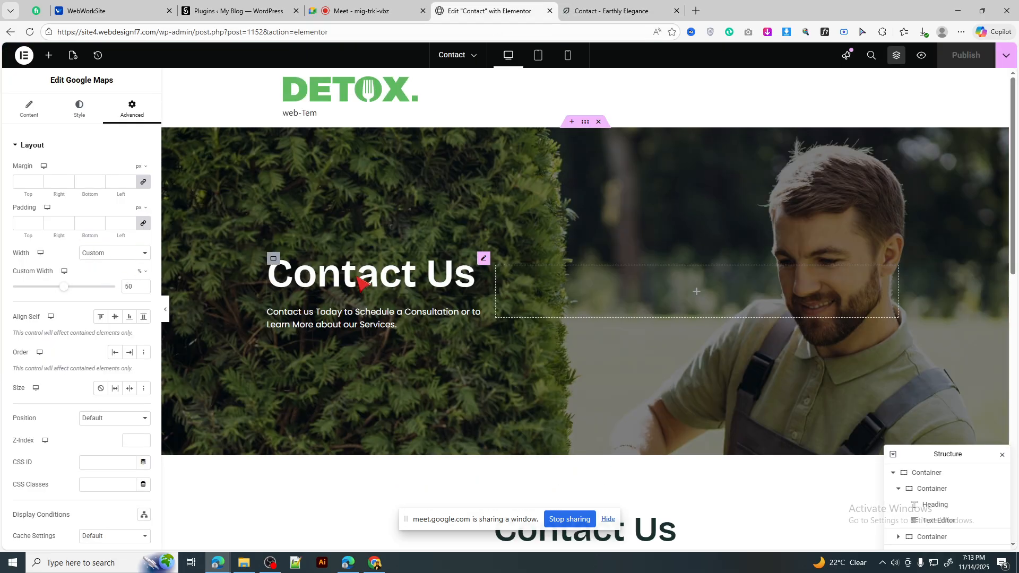
Step: Exit Elementor to the WordPress page editor and go back to the Pages list
click(28, 59)
click(76, 210)
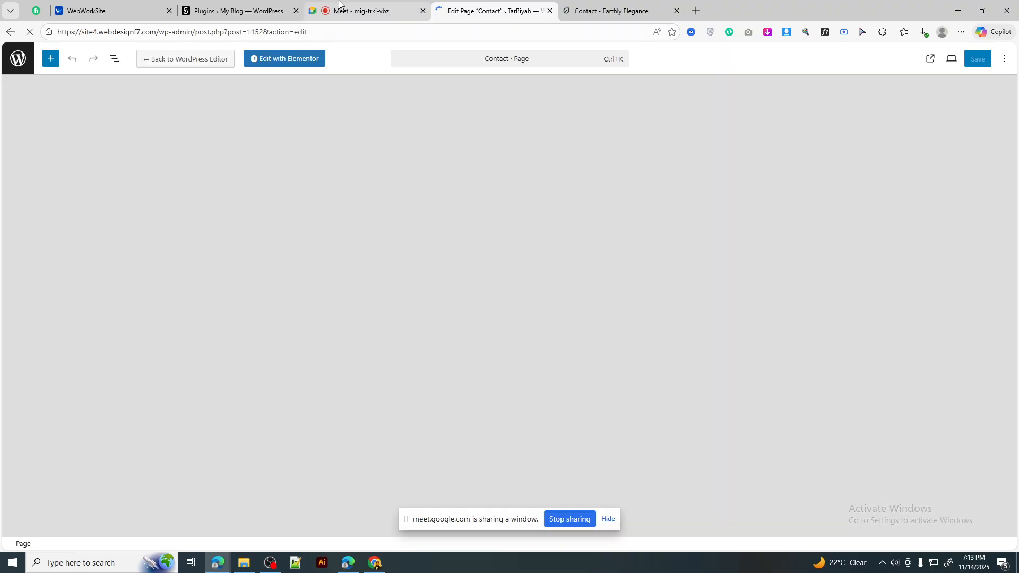
click(366, 11)
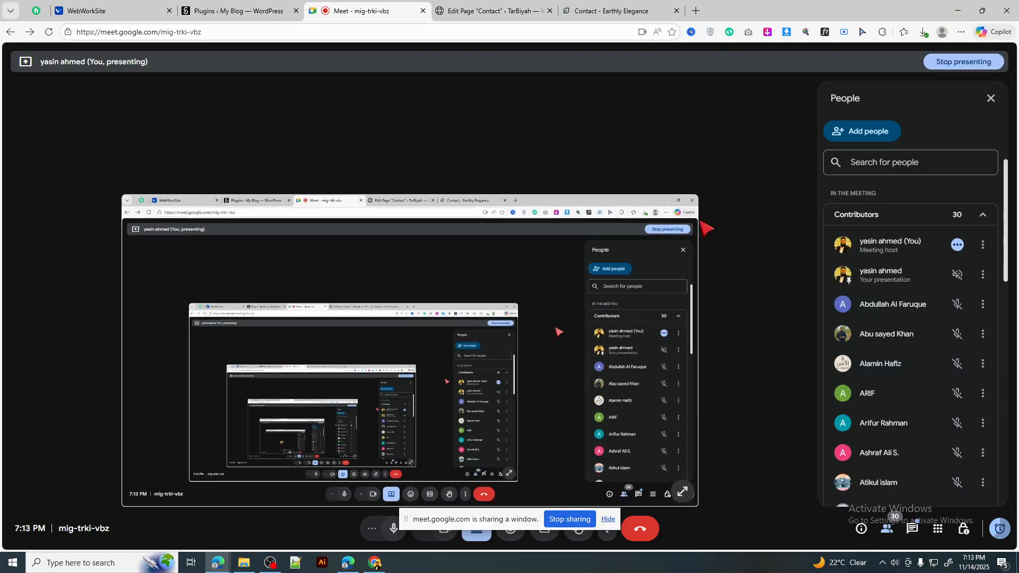
click(492, 11)
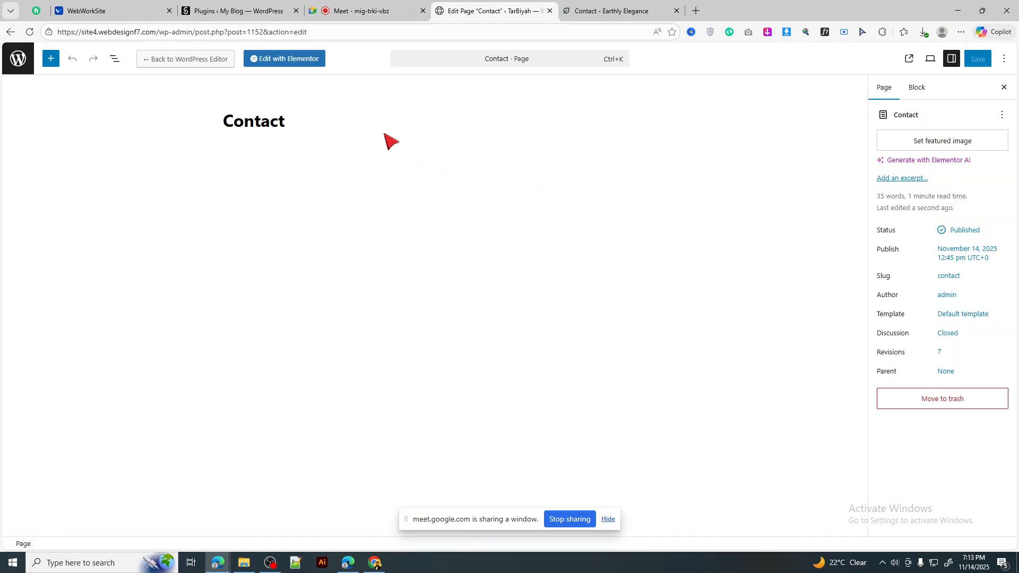
click(19, 62)
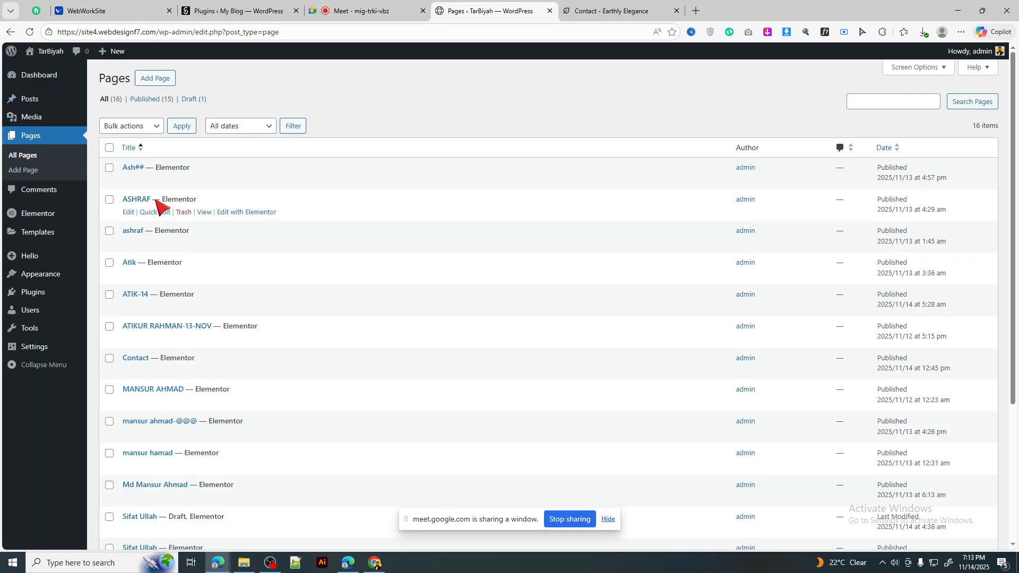
Step: Open Templates > Saved Templates and start adding a new template
mouse_move(40, 237)
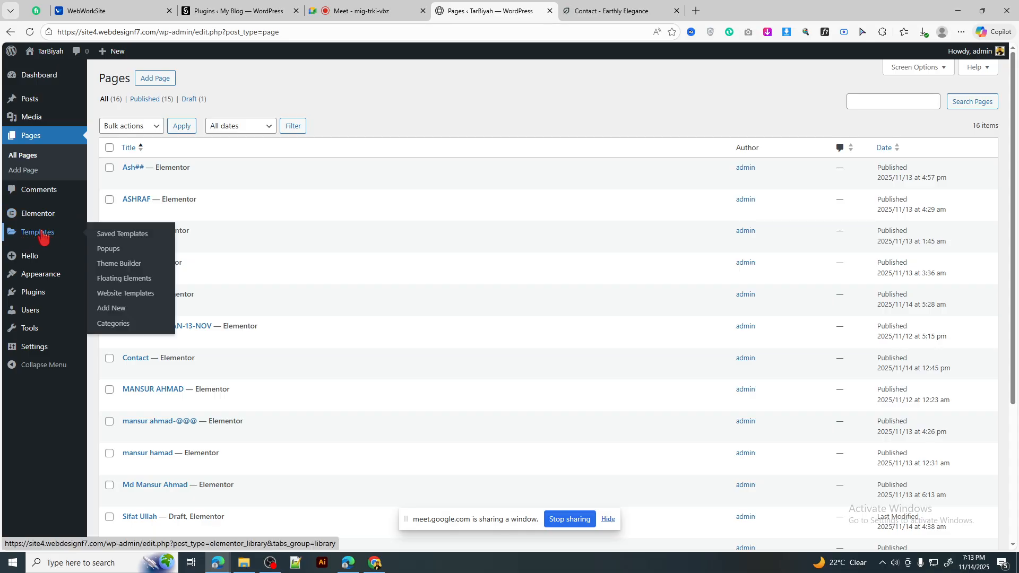
mouse_move(32, 278)
click(35, 238)
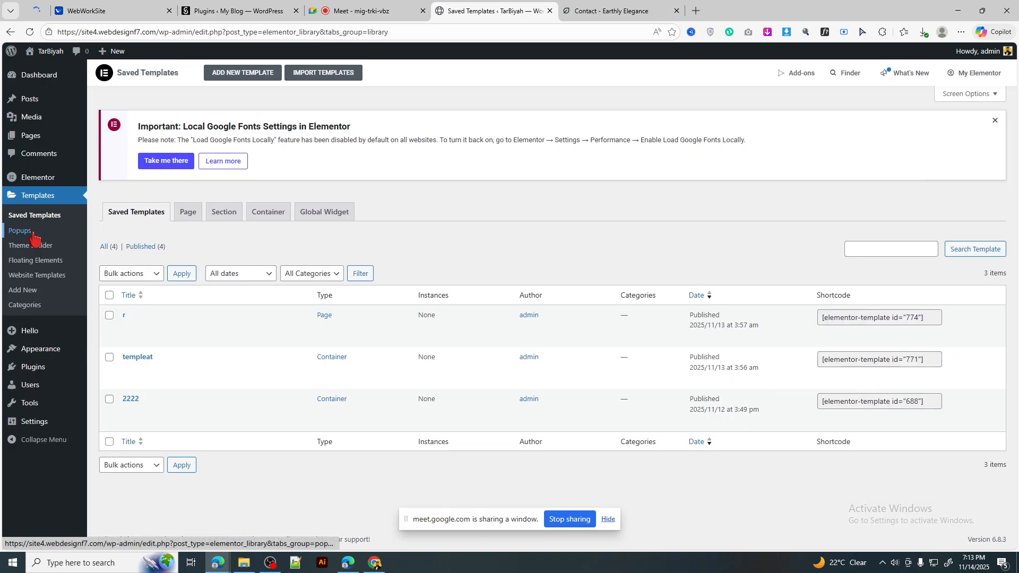
click(24, 294)
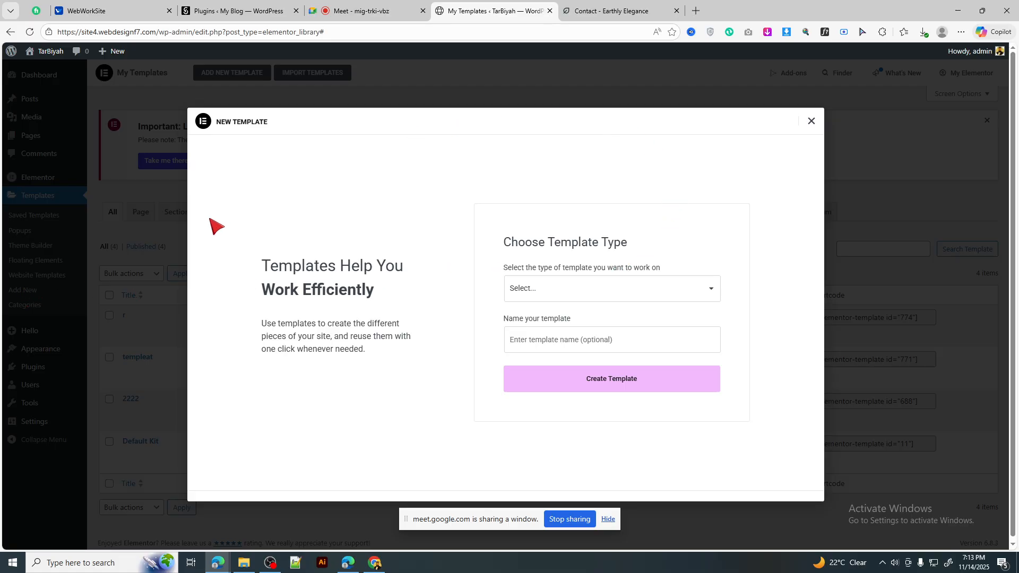
Step: Choose Header as the new template's type and name it 'header'
click(539, 290)
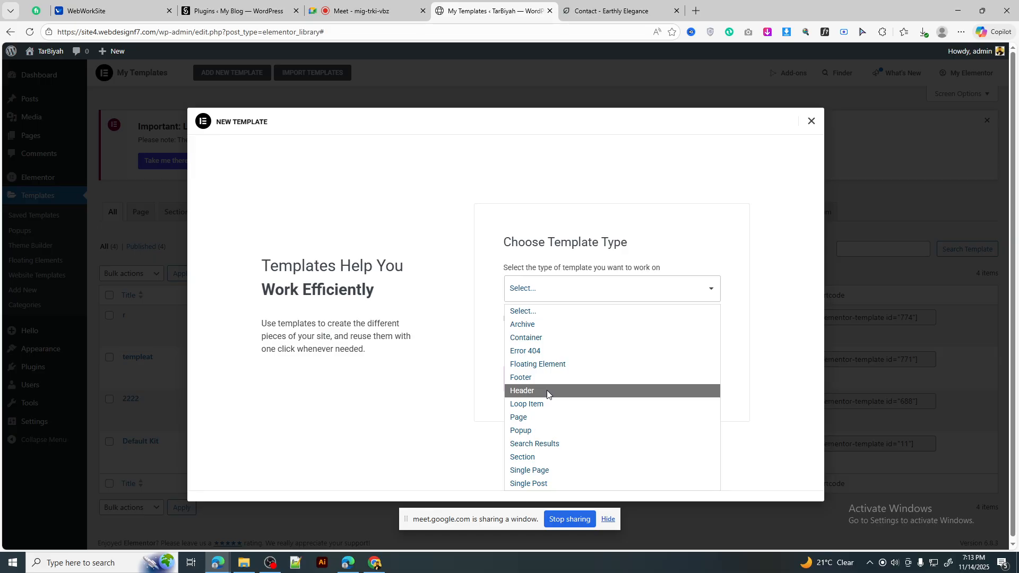
click(553, 289)
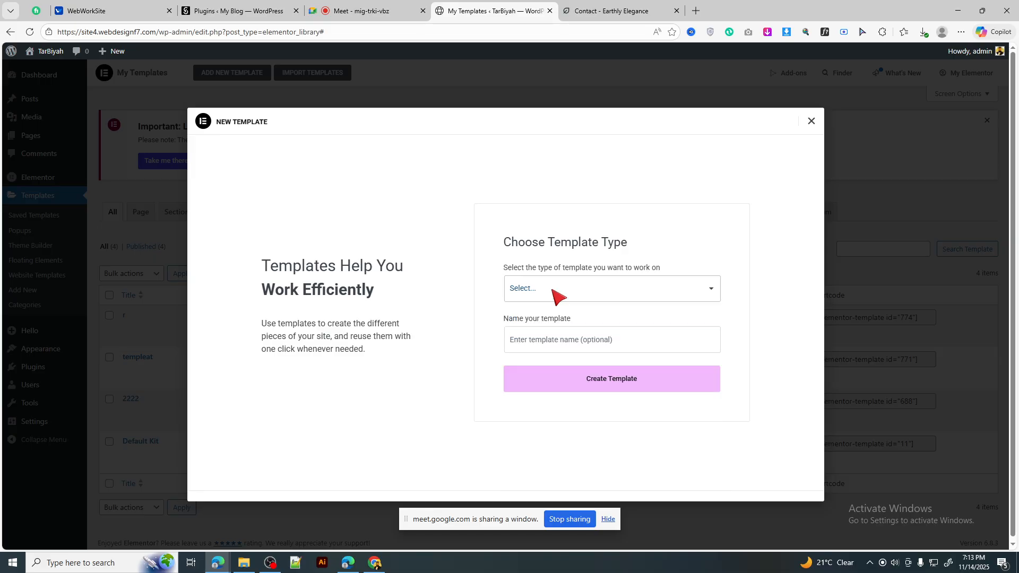
click(553, 290)
click(549, 291)
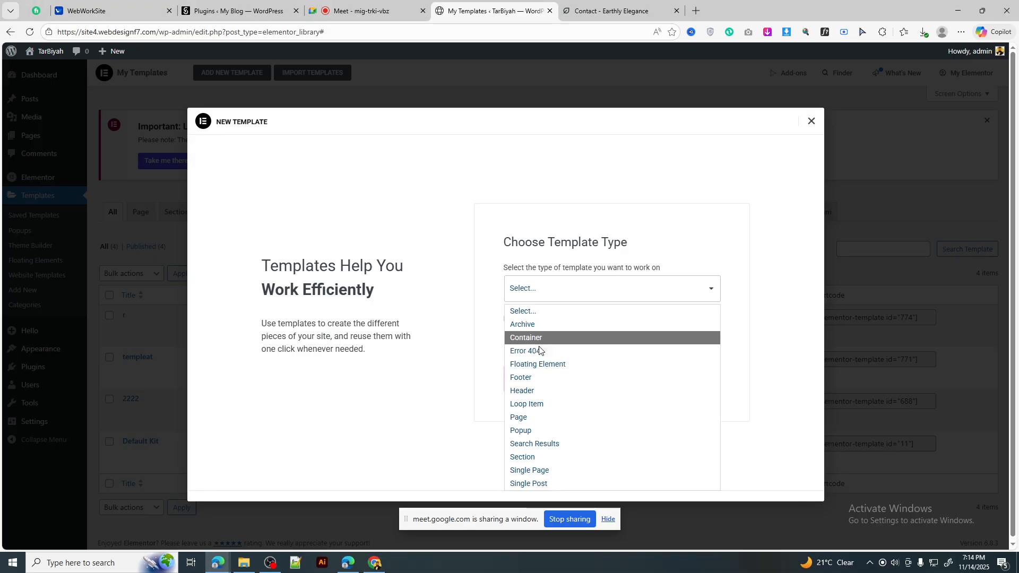
click(535, 395)
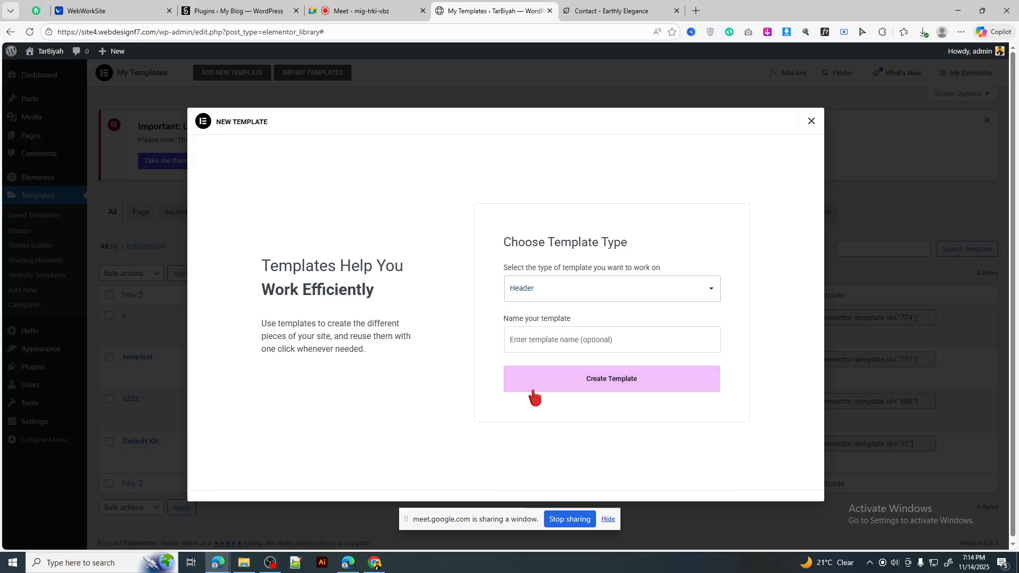
click(566, 338)
click(547, 406)
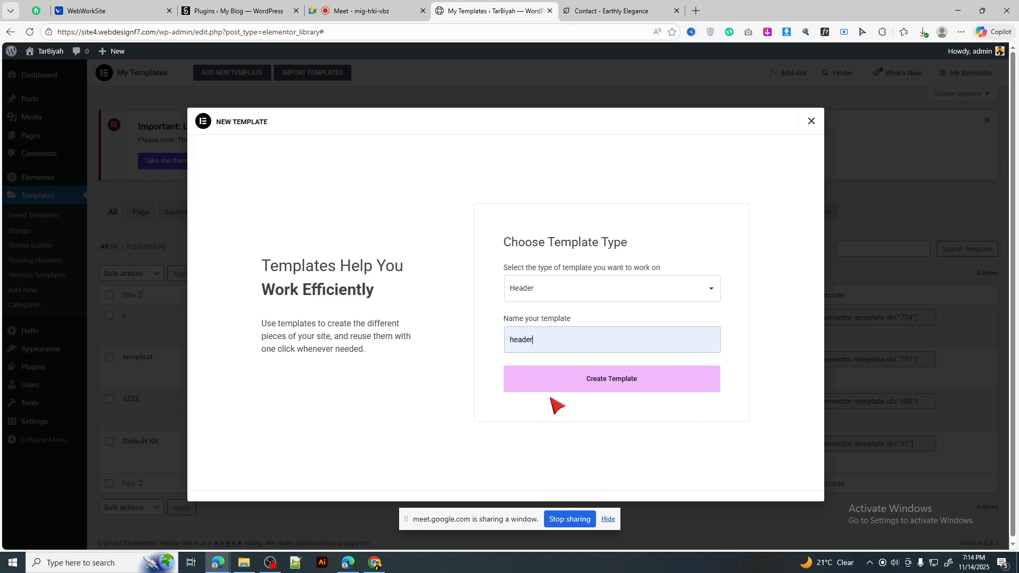
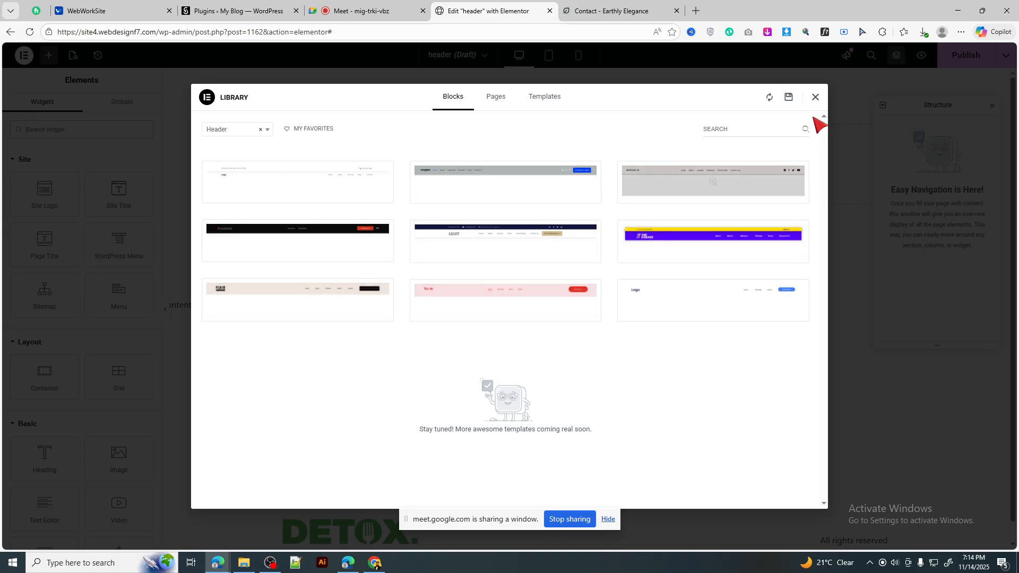
Step: Close the template library and review the reference site's logo and menu
click(815, 99)
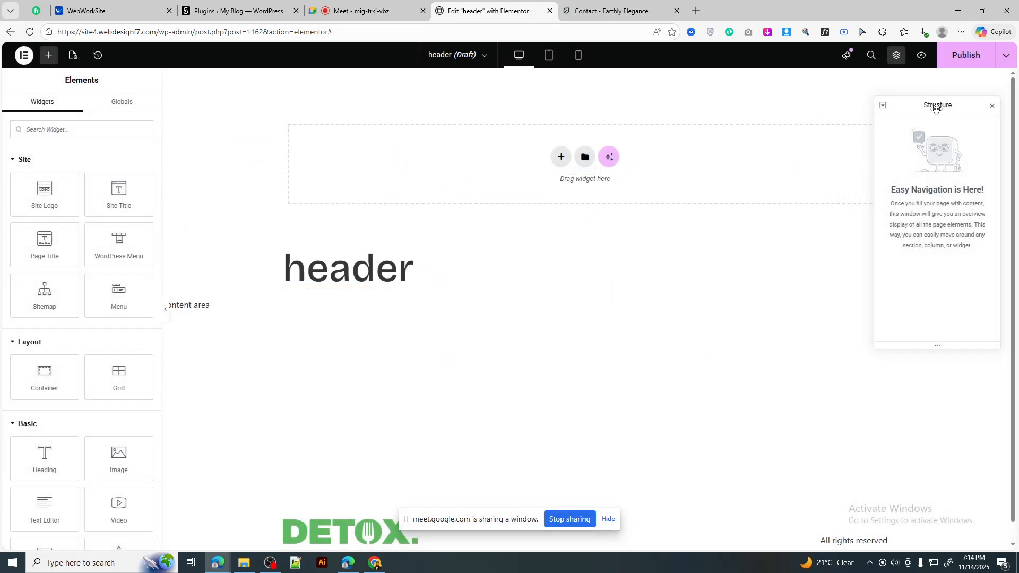
drag(937, 109, 867, 267)
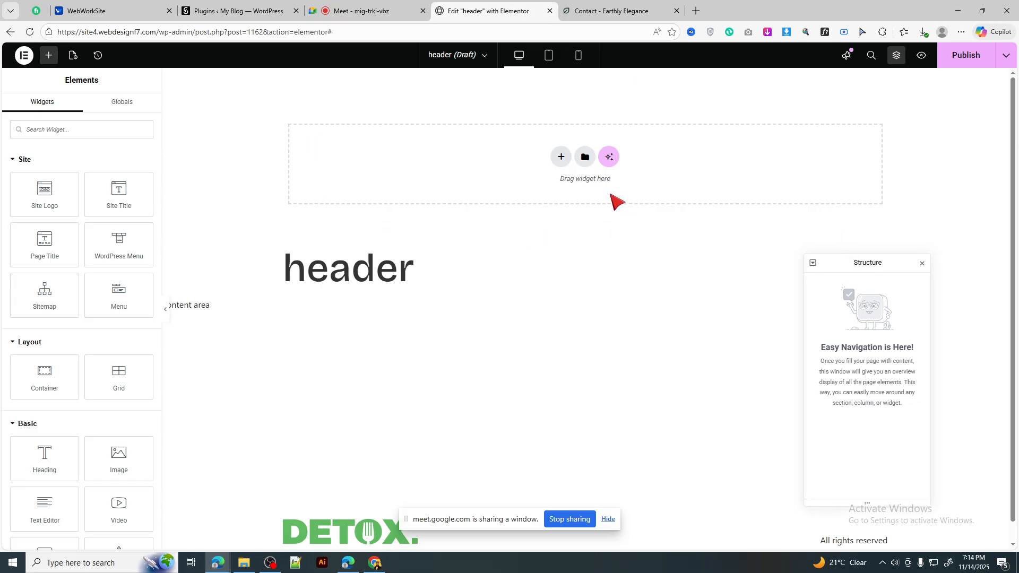
click(594, 7)
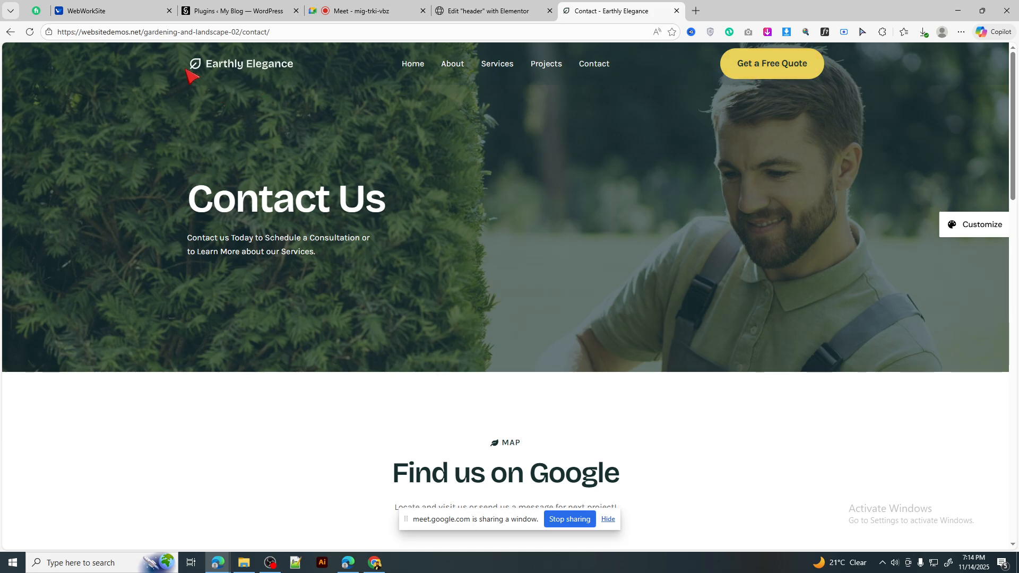
drag(242, 64, 180, 89)
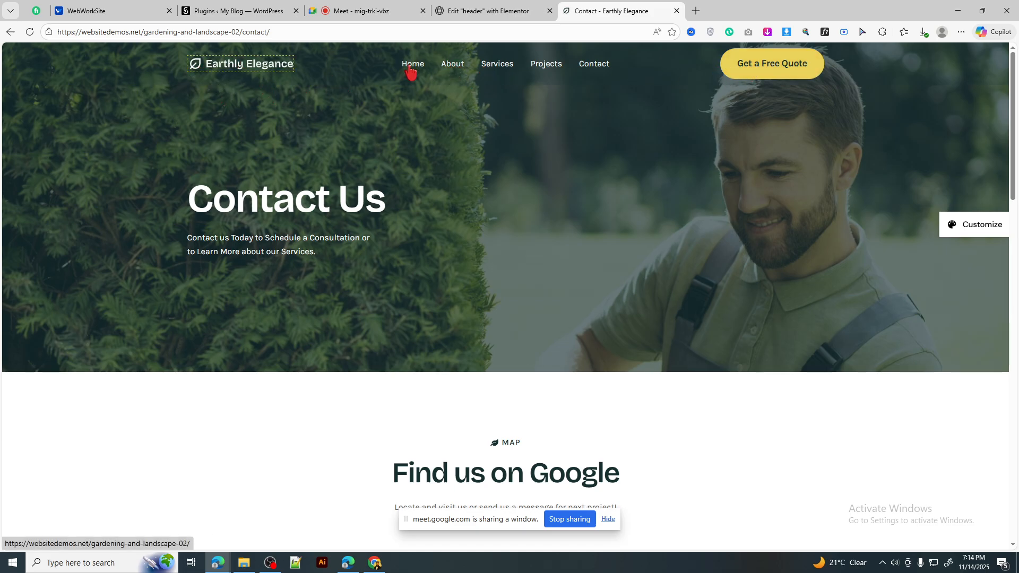
drag(375, 69, 641, 66)
click(639, 165)
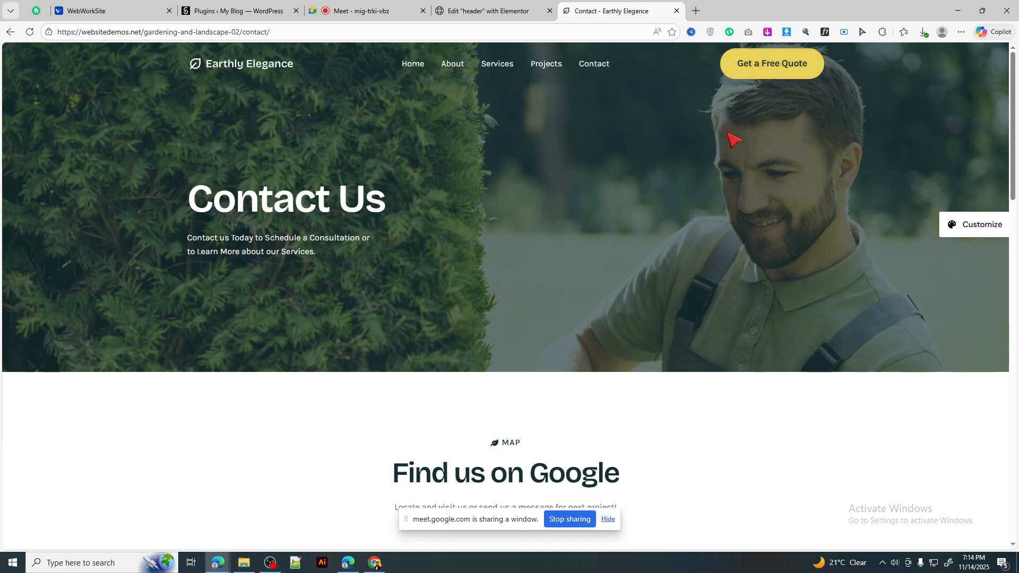
Step: Open the header template's WordPress page in a new tab via Exit to WordPress
click(505, 6)
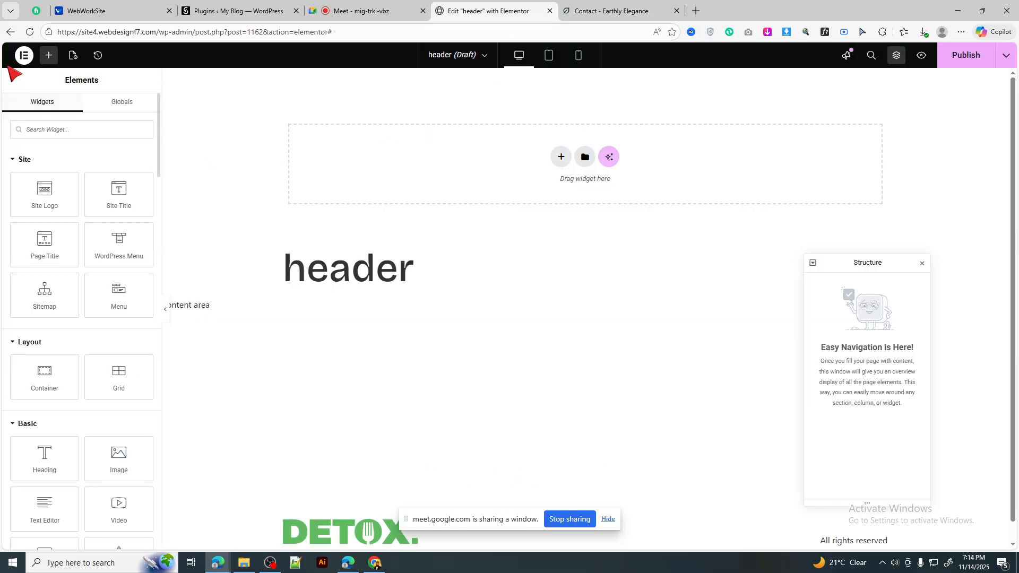
click(24, 55)
right_click(52, 207)
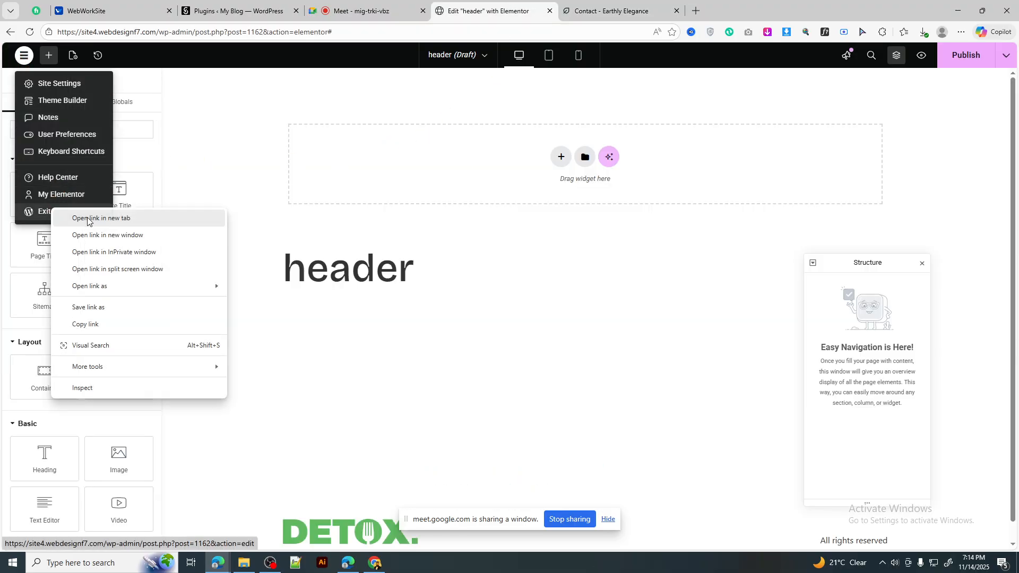
click(89, 220)
Step: Go to the site's Pages list in the new WordPress tab
click(603, 9)
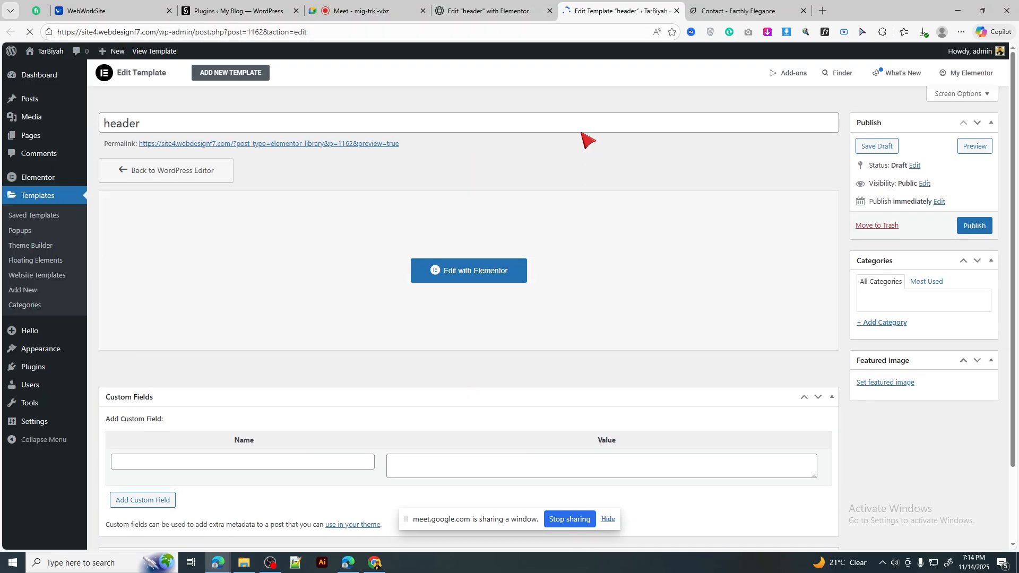
scroll(256, 250, down, 1)
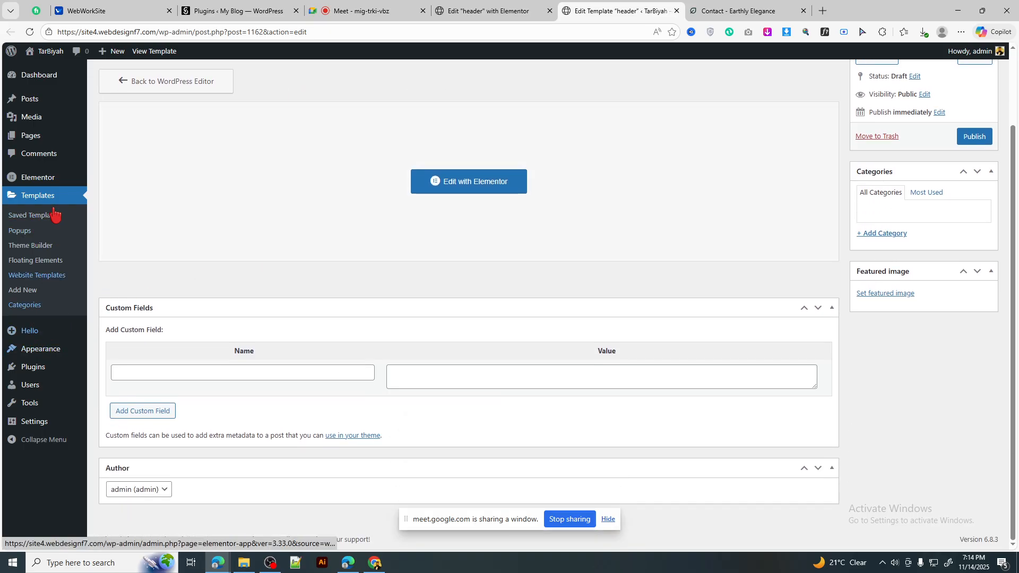
click(30, 135)
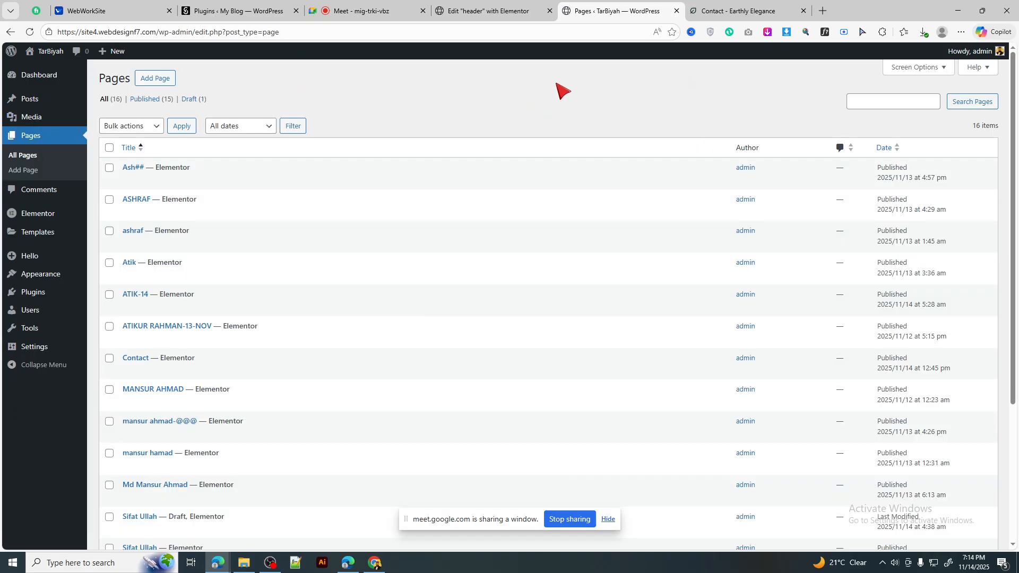
click(514, 9)
click(740, 11)
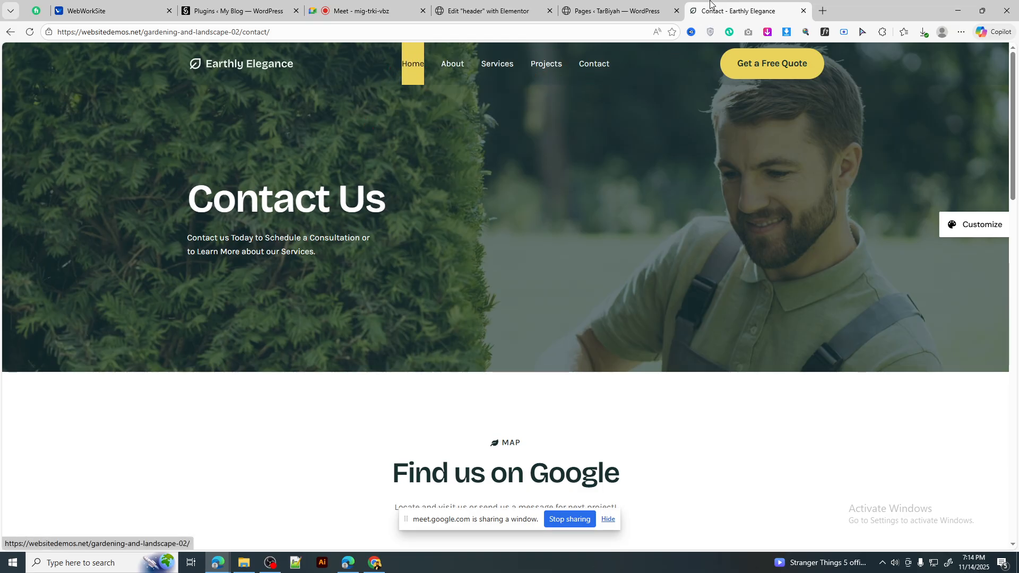
key(ctrl+shift+Tab)
scroll(169, 235, down, 4)
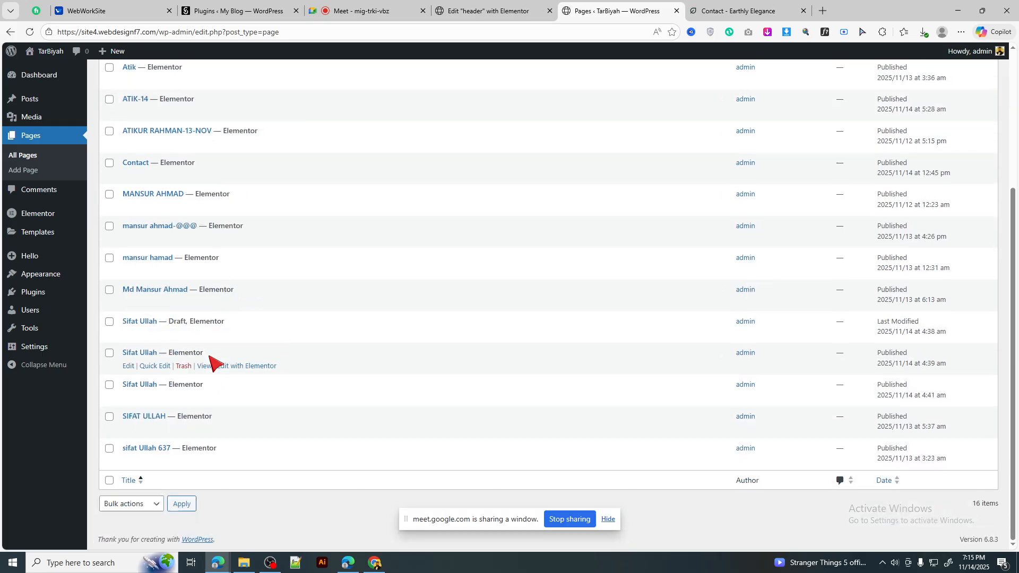
scroll(211, 365, up, 4)
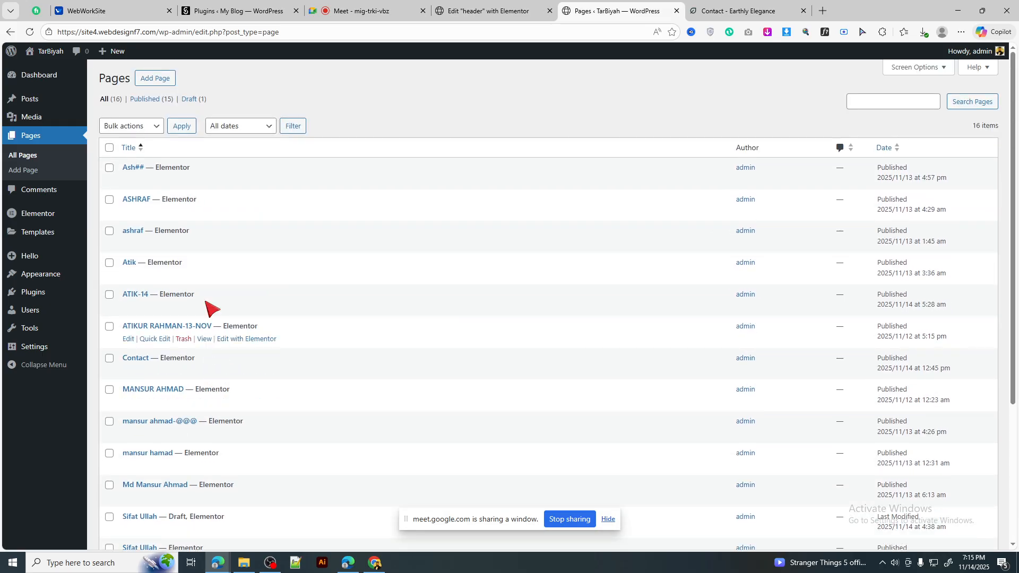
Step: Create and publish a new page titled 'Home'
click(151, 81)
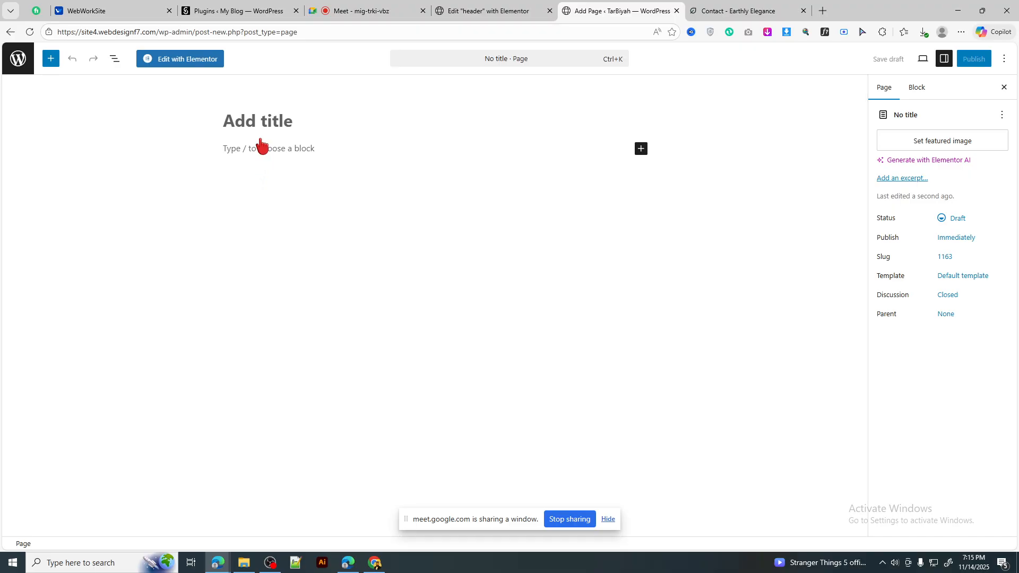
click(260, 124)
text(Home)
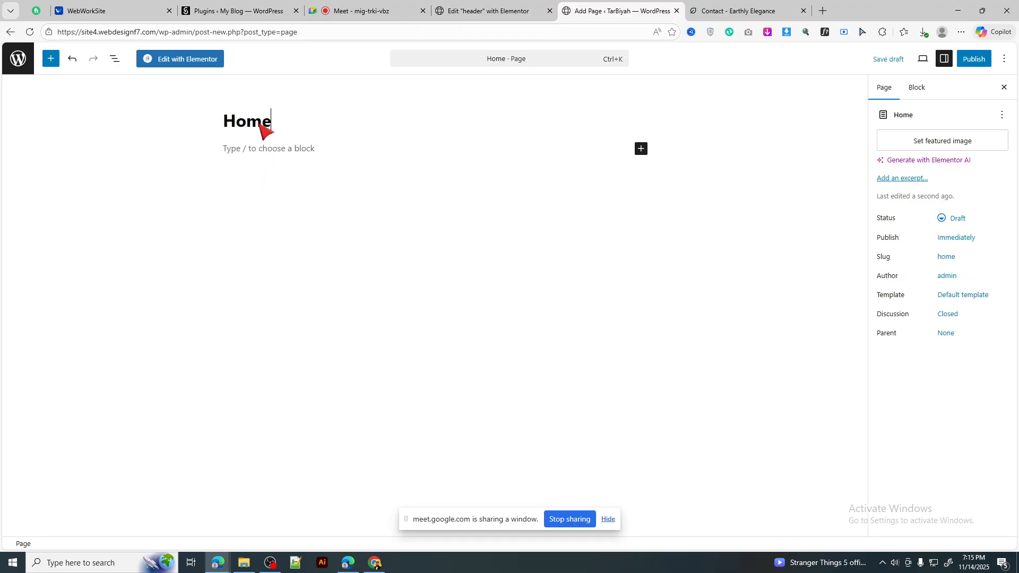
click(974, 60)
click(969, 63)
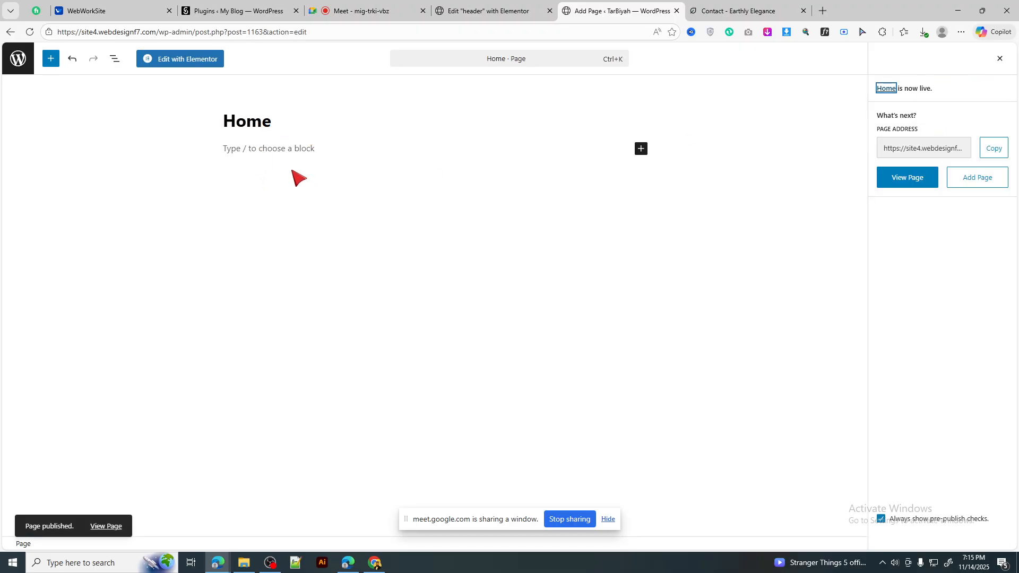
Step: Go to the Appearance section of the WordPress dashboard
click(743, 11)
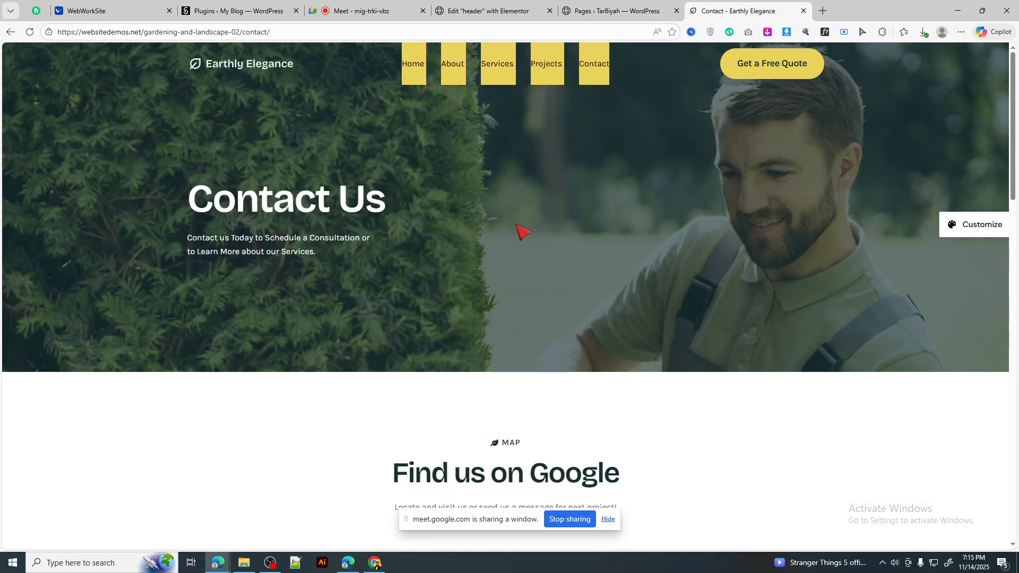
click(616, 10)
scroll(371, 319, down, 4)
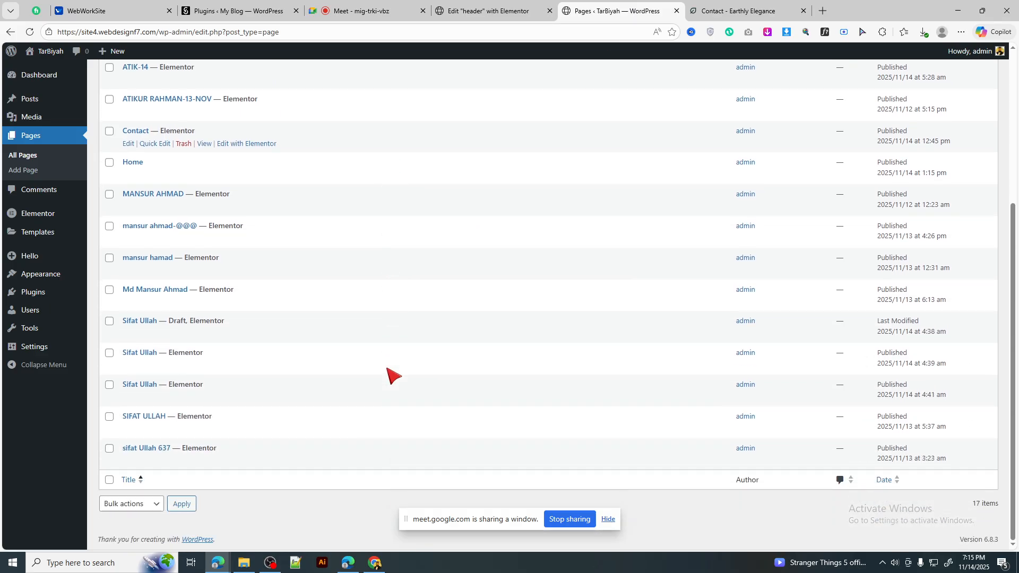
scroll(393, 376, up, 4)
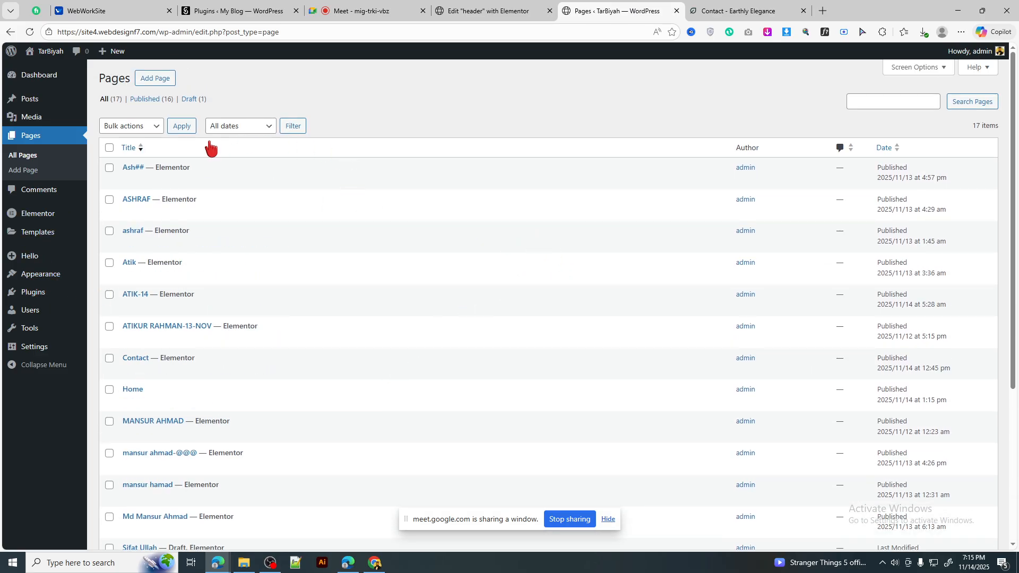
click(43, 276)
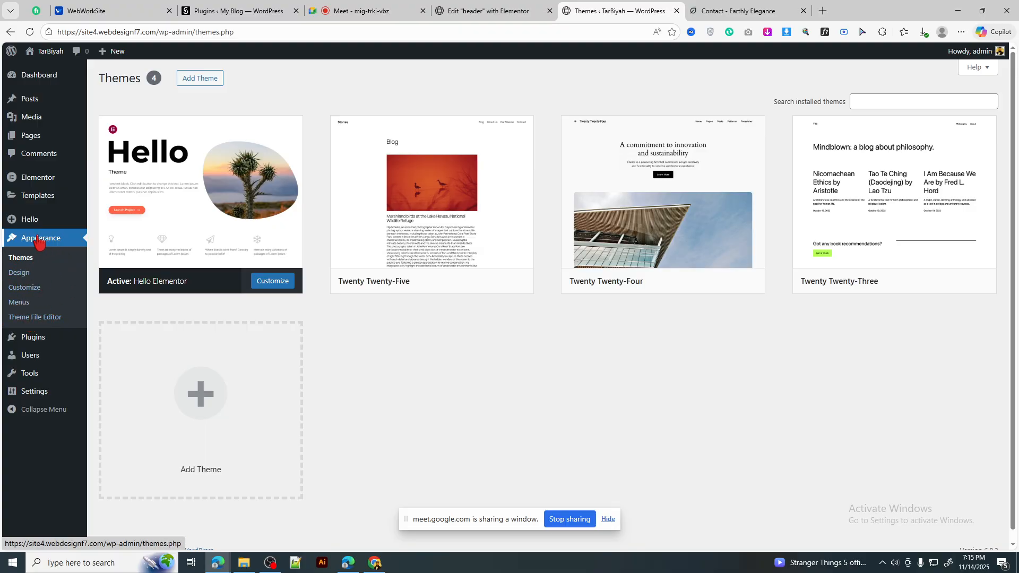
Step: Create and save a new navigation menu named 'mane manu'
click(19, 309)
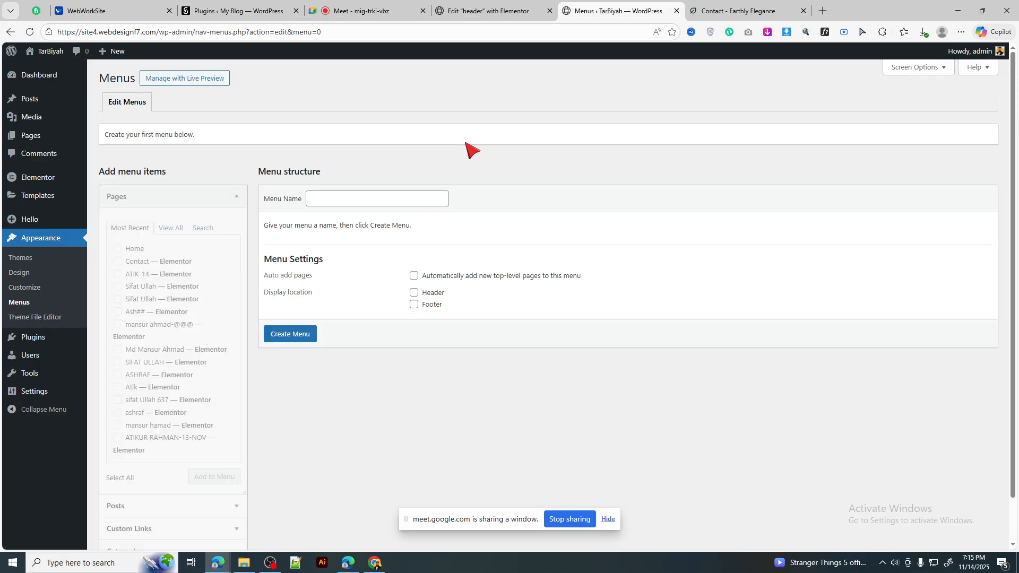
scroll(474, 150, down, 1)
scroll(531, 266, up, 1)
click(395, 201)
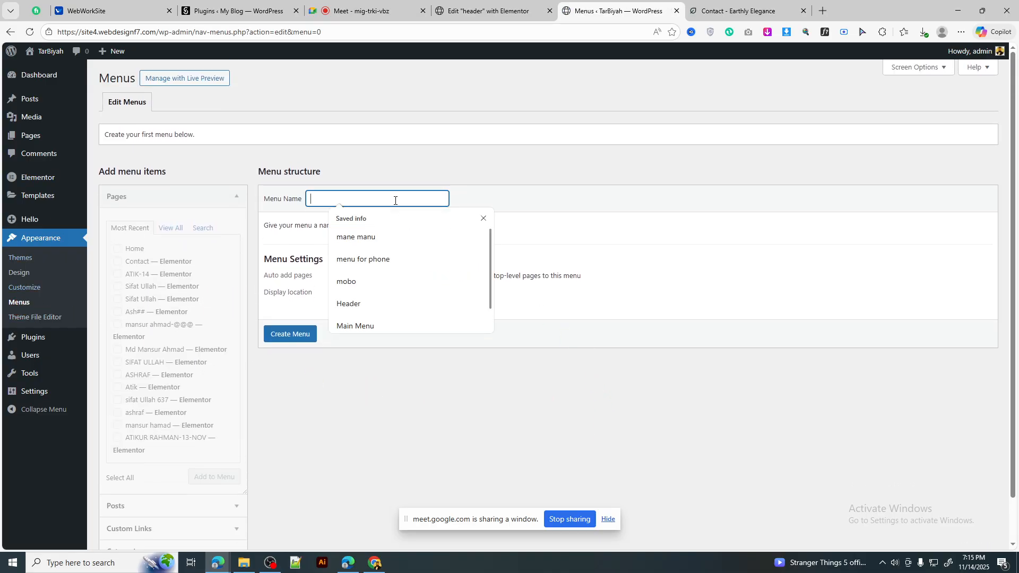
click(368, 237)
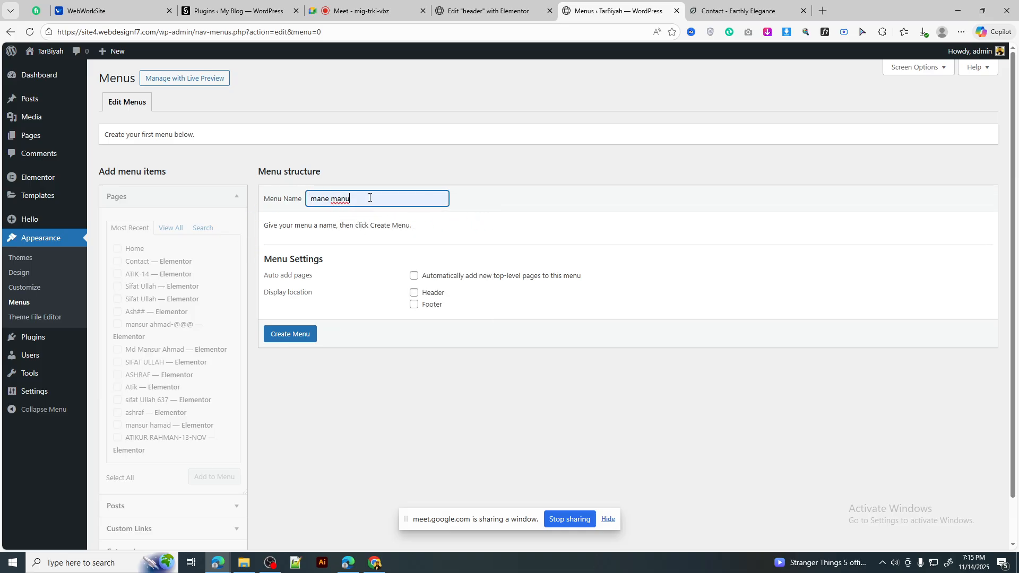
drag(369, 199, 283, 209)
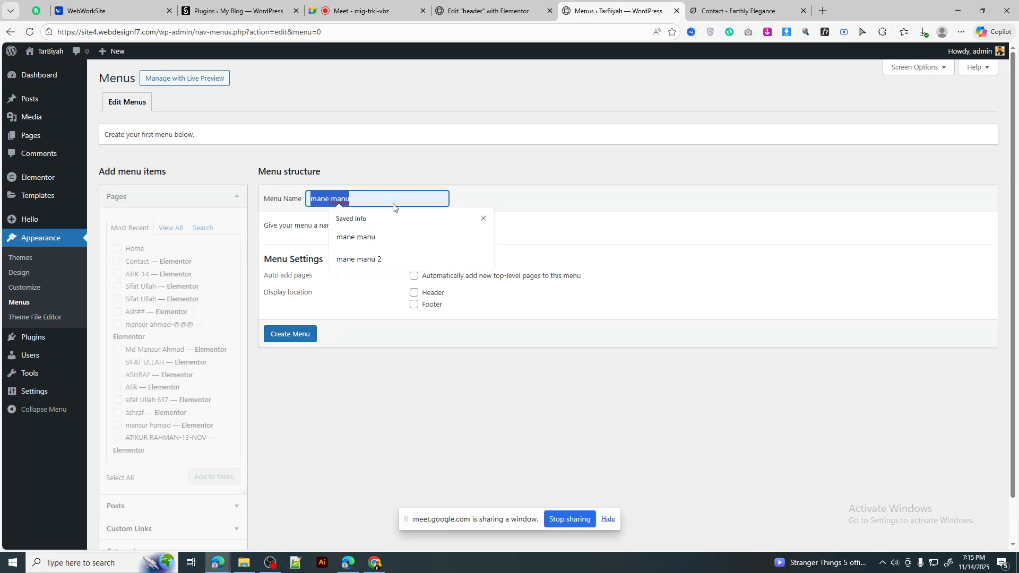
click(391, 199)
click(289, 340)
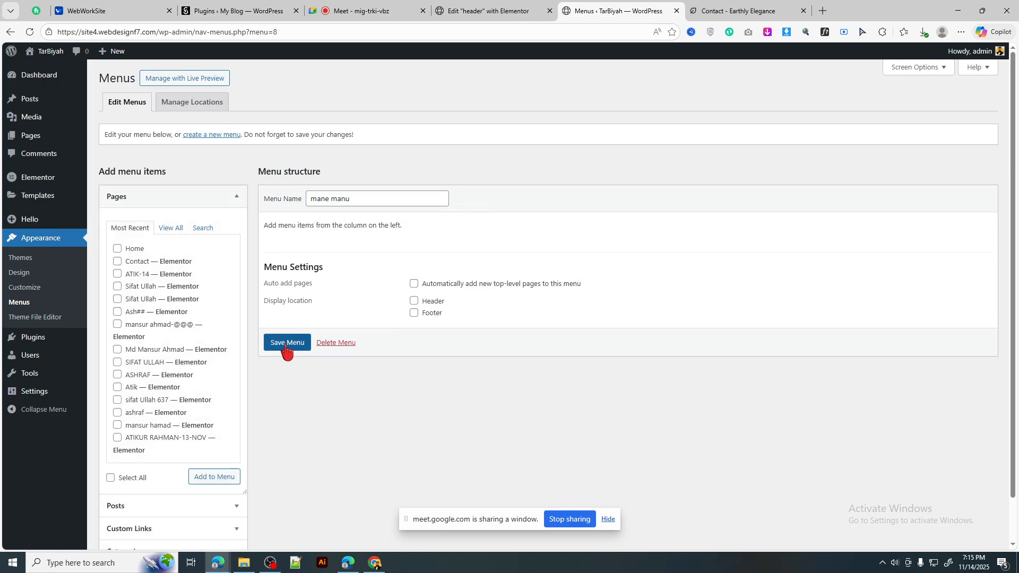
click(285, 345)
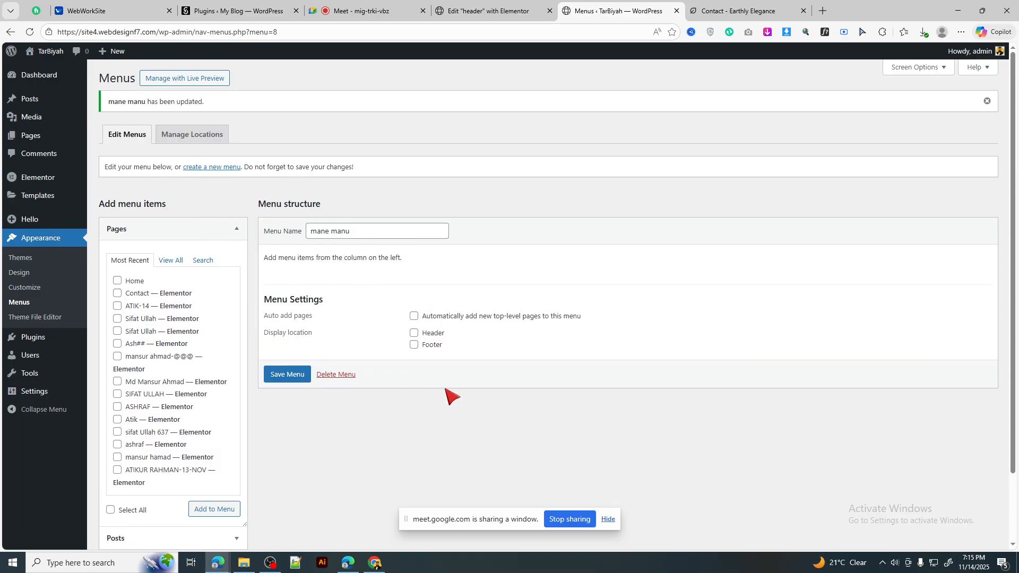
Step: Show all pages, tick a first set, untick mistaken ones, and save the menu
scroll(178, 360, down, 2)
scroll(171, 347, up, 2)
click(171, 260)
scroll(173, 374, down, 2)
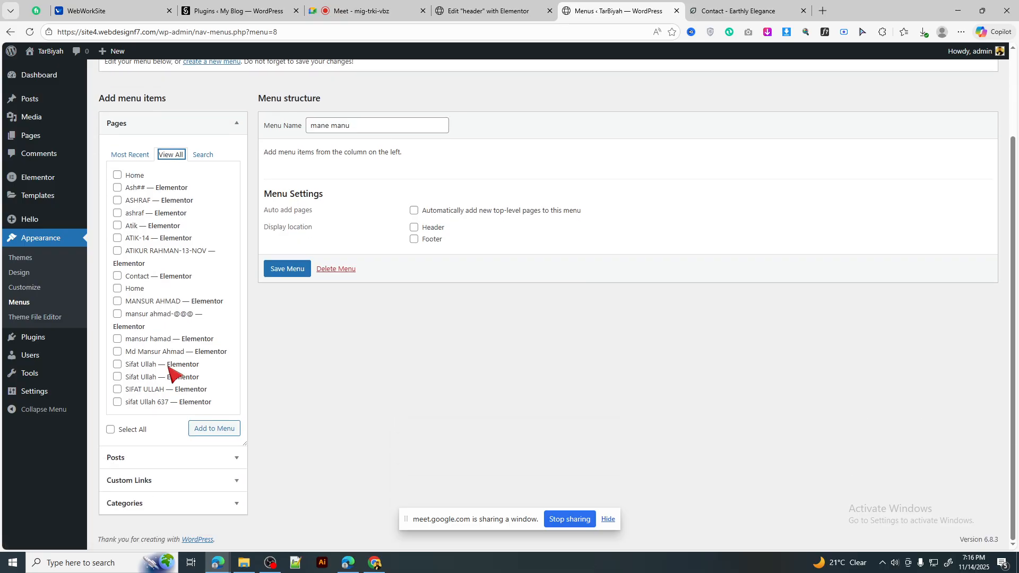
scroll(169, 366, up, 2)
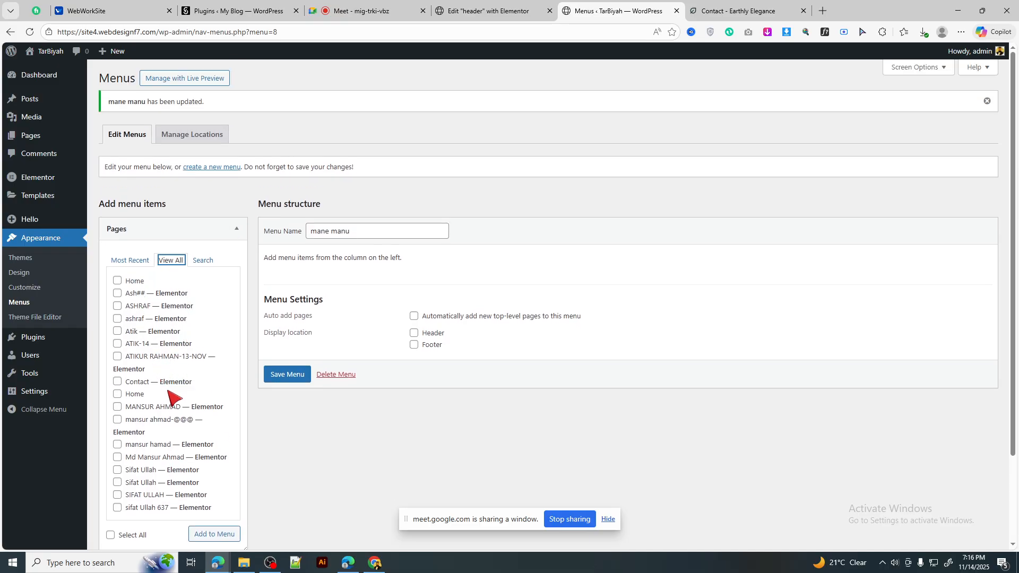
scroll(173, 398, down, 2)
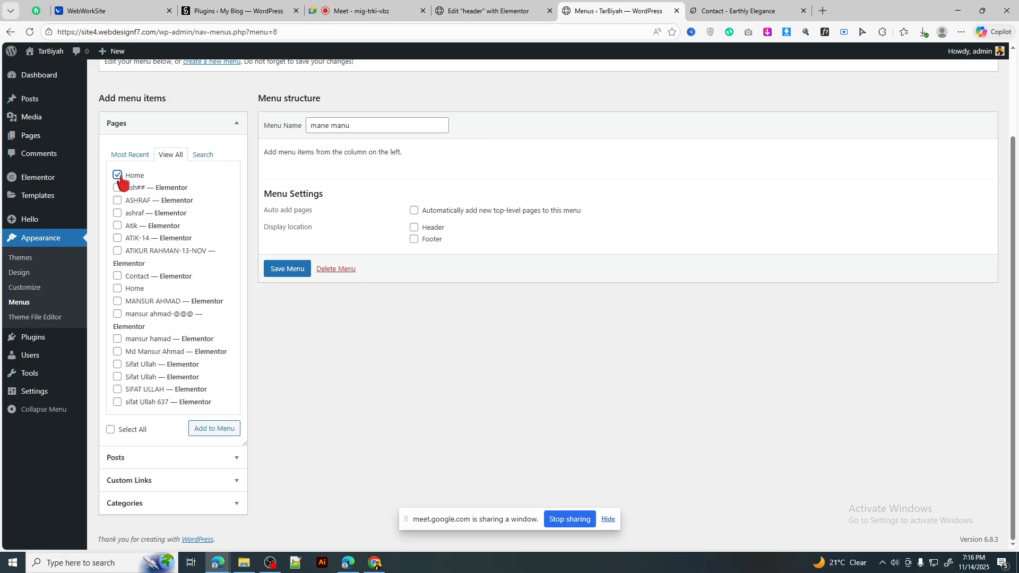
click(117, 201)
click(118, 339)
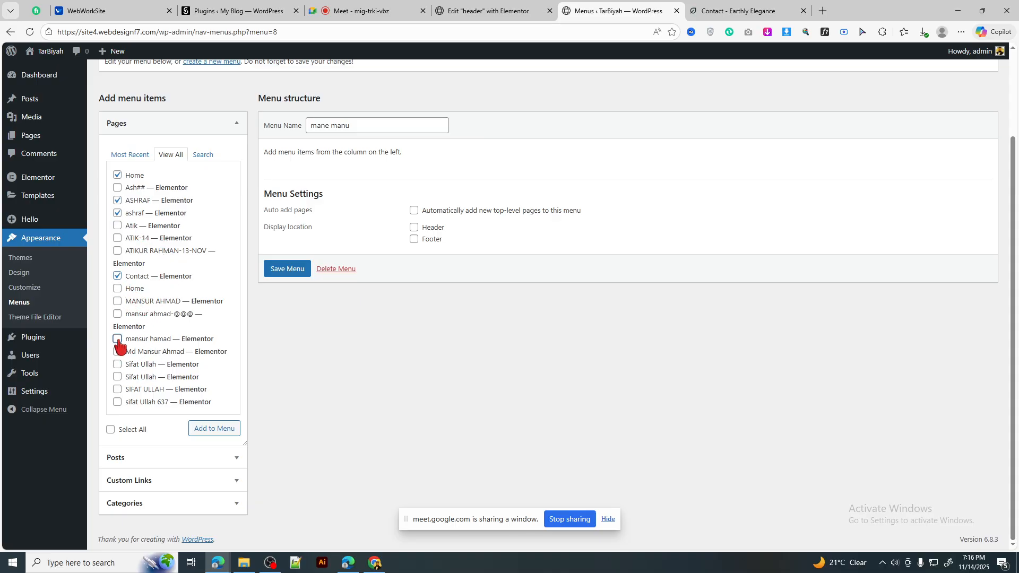
click(117, 376)
scroll(165, 329, up, 2)
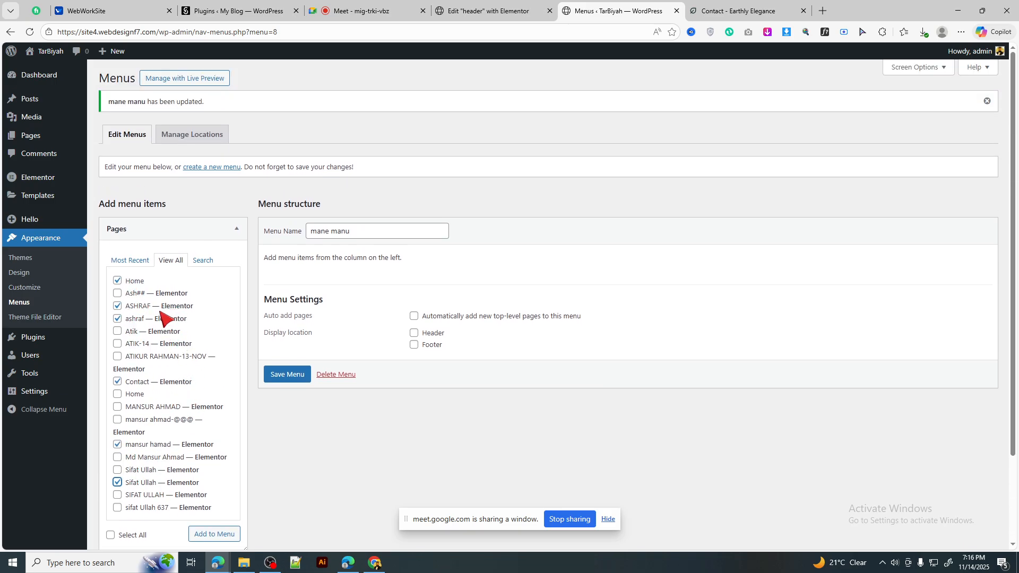
click(117, 444)
click(117, 483)
click(288, 374)
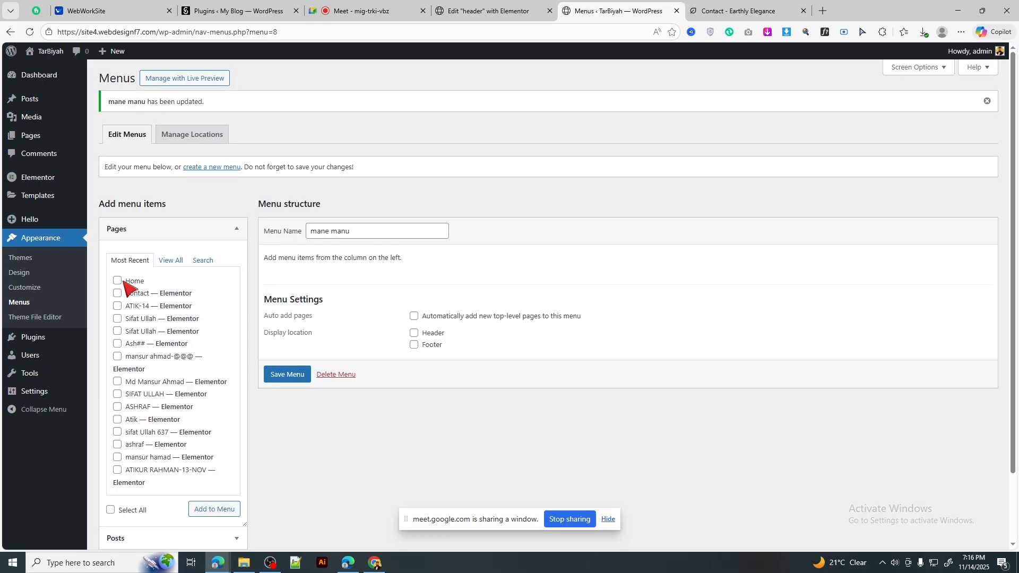
Step: Tick the Home, Contact, ATIK-14, Atik, ASHRAF and ashraf pages in View All
click(117, 281)
click(118, 293)
click(118, 306)
click(117, 420)
scroll(159, 388, down, 2)
click(171, 179)
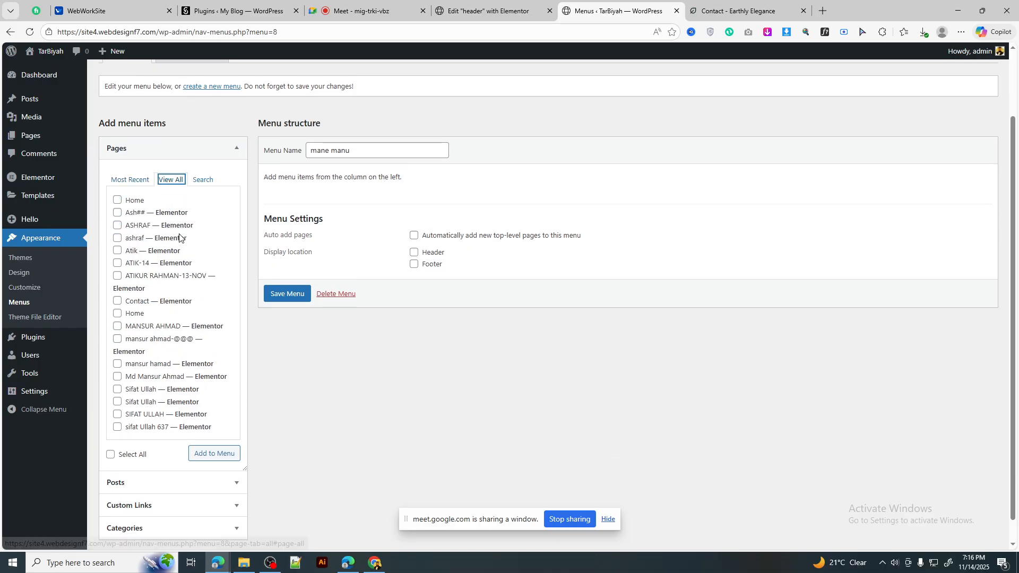
click(117, 225)
click(117, 238)
click(118, 250)
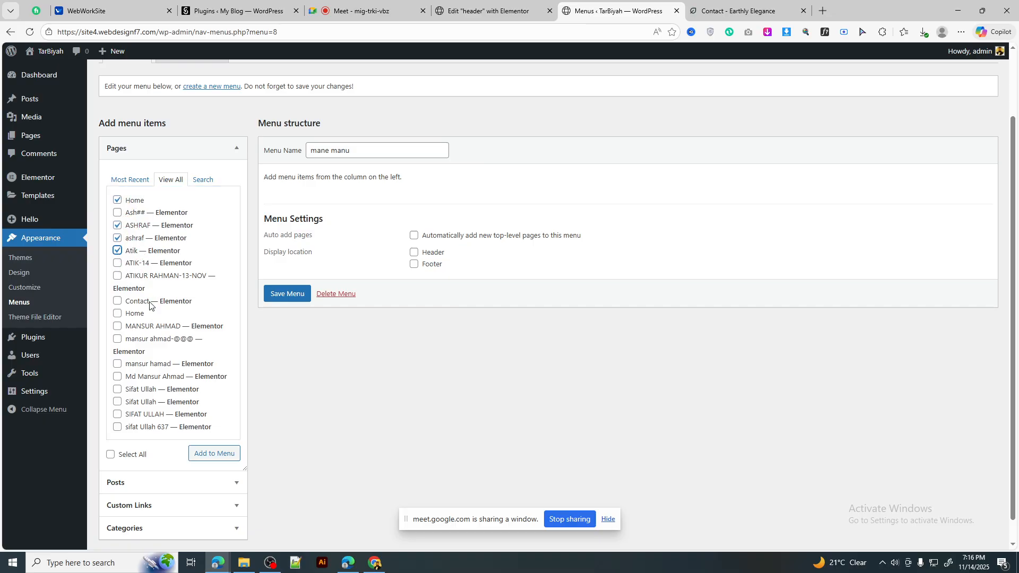
click(117, 301)
Step: Add the ticked pages, move Atik under Home and ASHRAF below ATIK-14, then save
click(206, 457)
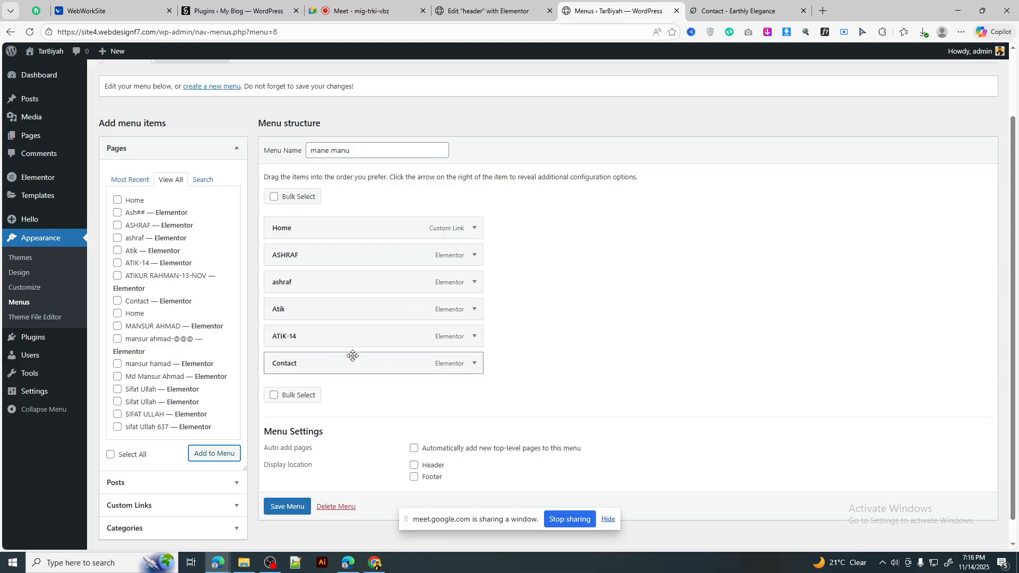
drag(334, 311, 343, 254)
drag(321, 289, 330, 371)
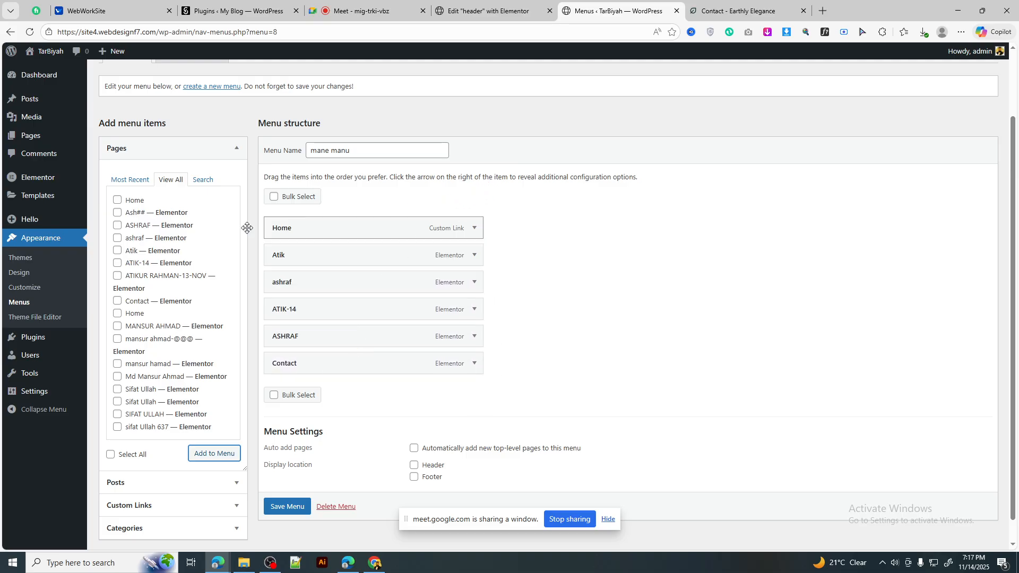
scroll(372, 324, down, 1)
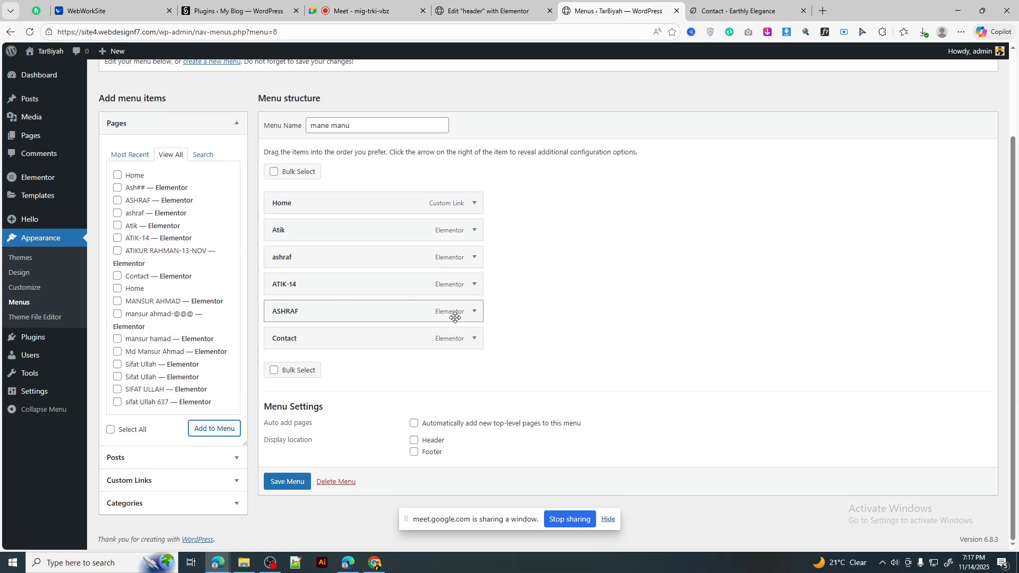
click(286, 484)
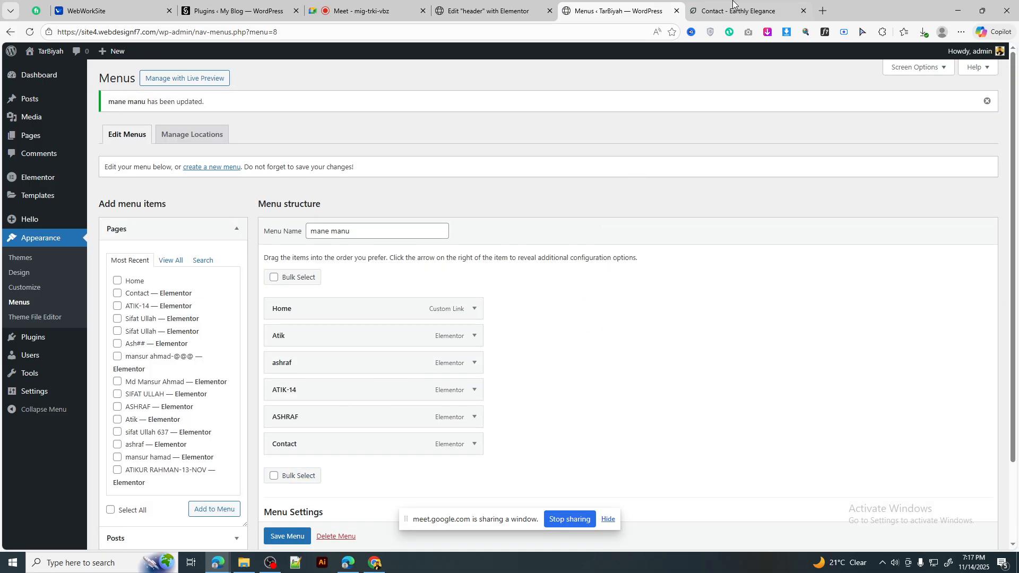
Step: Save the mane manu menu again
click(733, 4)
click(488, 4)
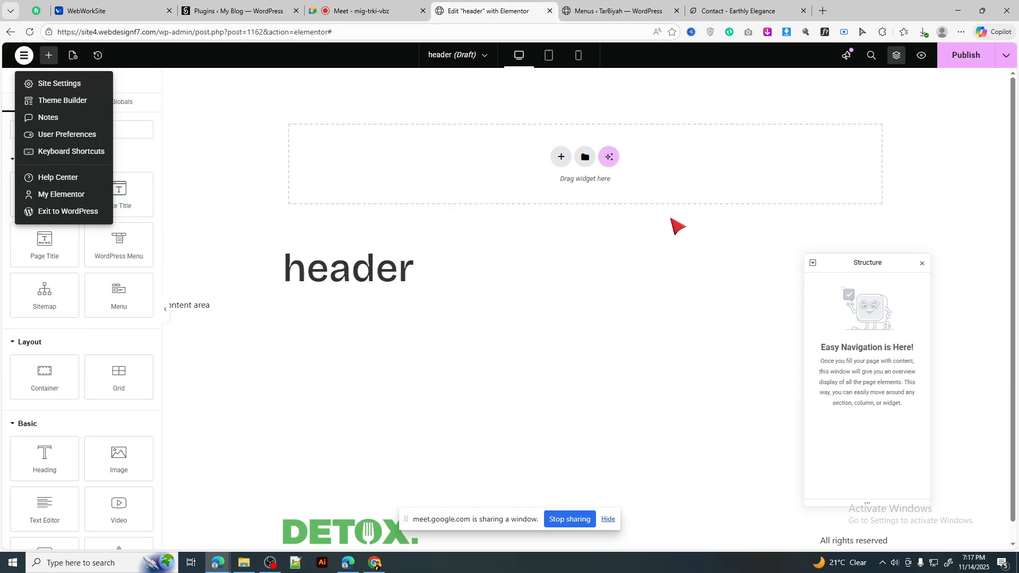
click(616, 10)
mouse_move(36, 196)
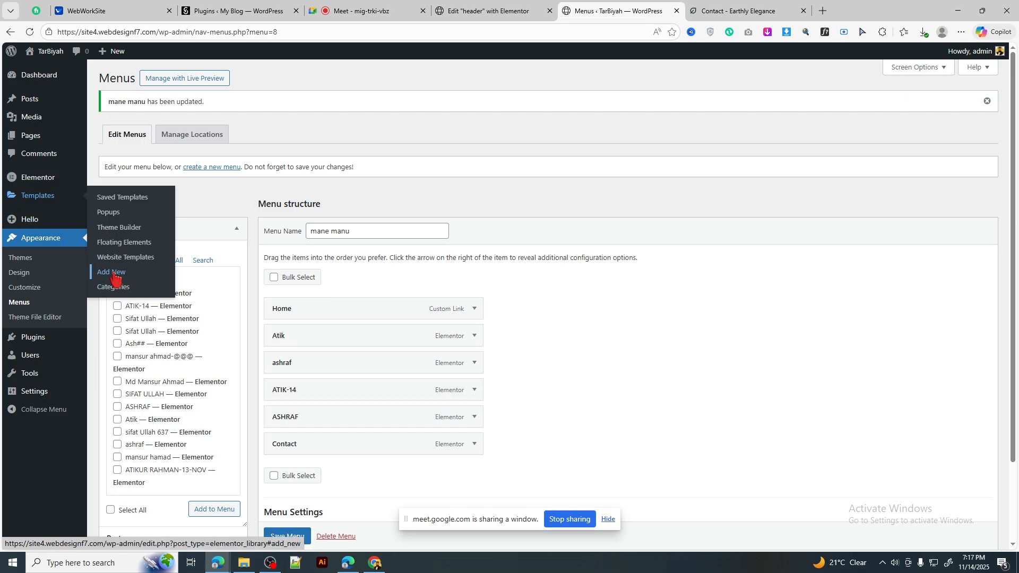
click(487, 11)
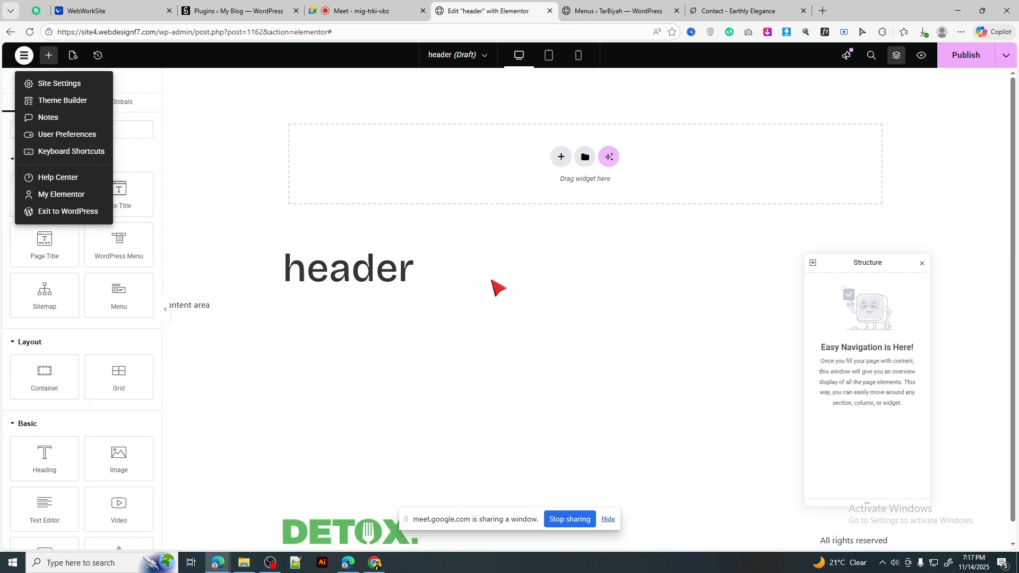
click(584, 11)
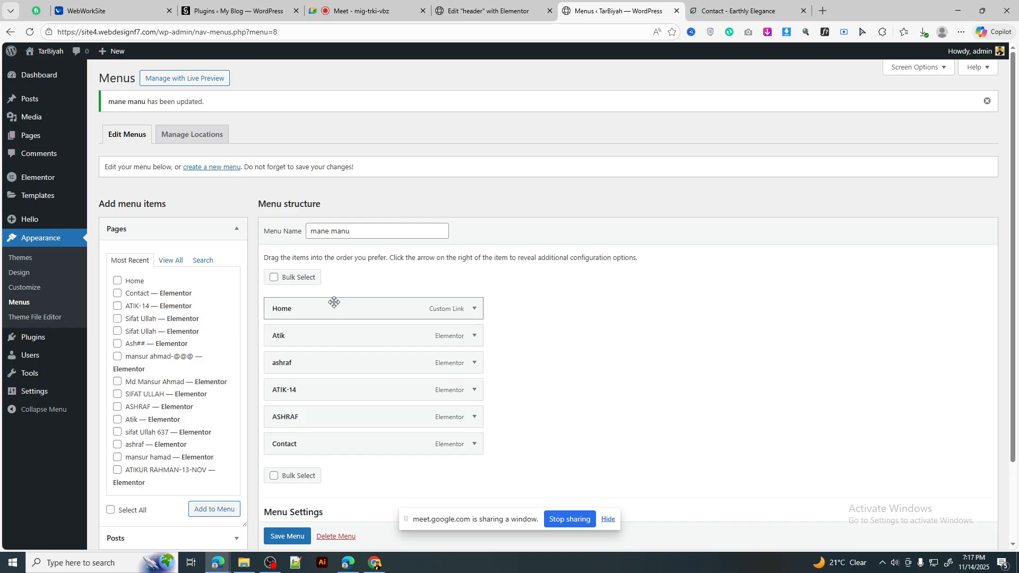
scroll(333, 300, down, 2)
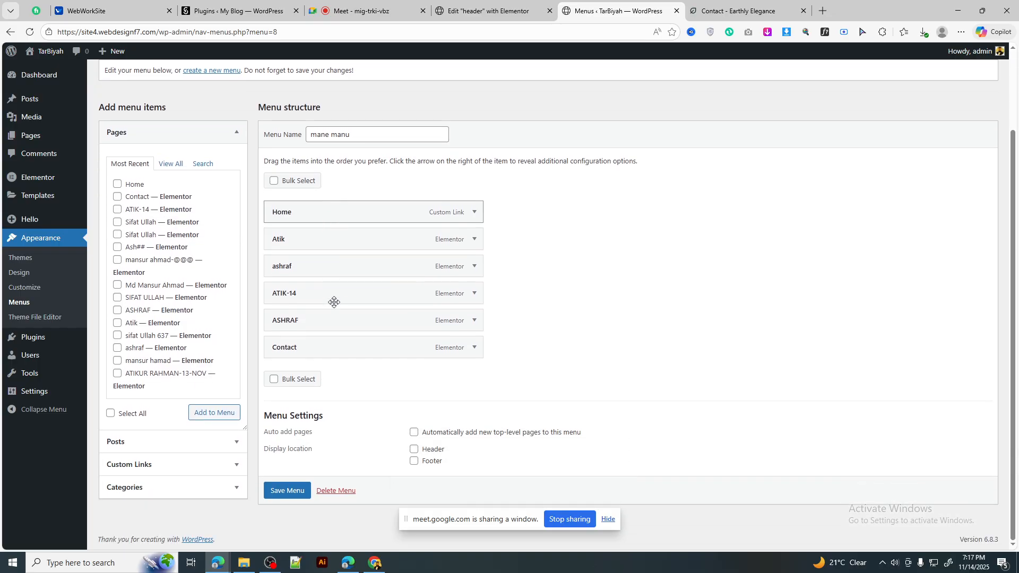
scroll(332, 300, up, 2)
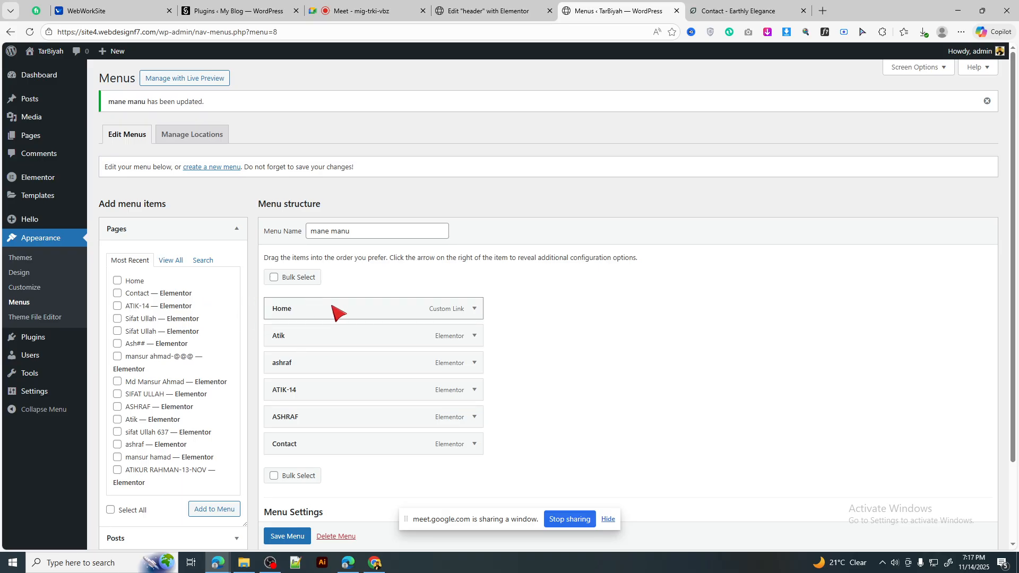
scroll(333, 312, down, 2)
click(287, 491)
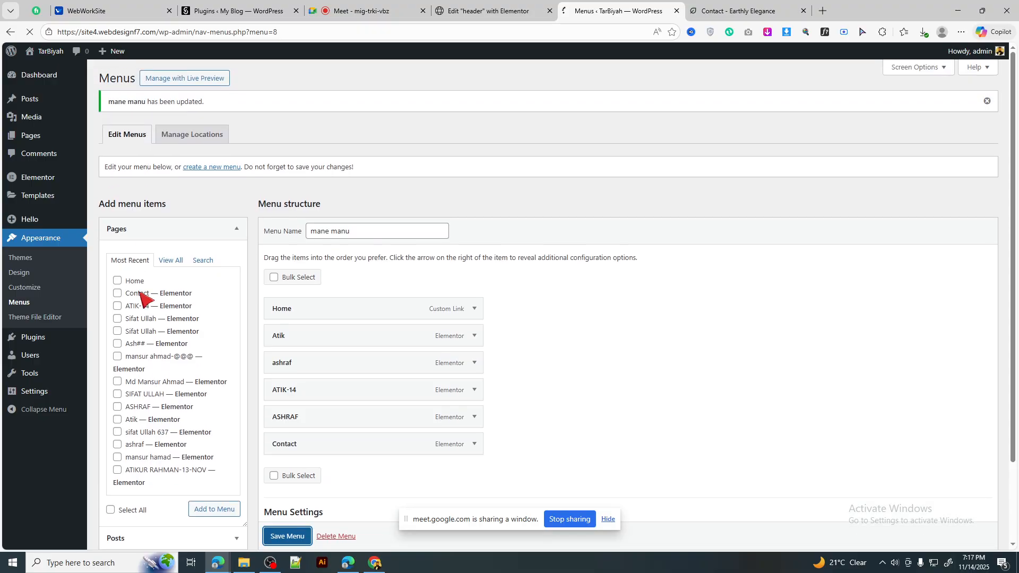
Step: Go to Elementor's Saved Templates list
click(36, 182)
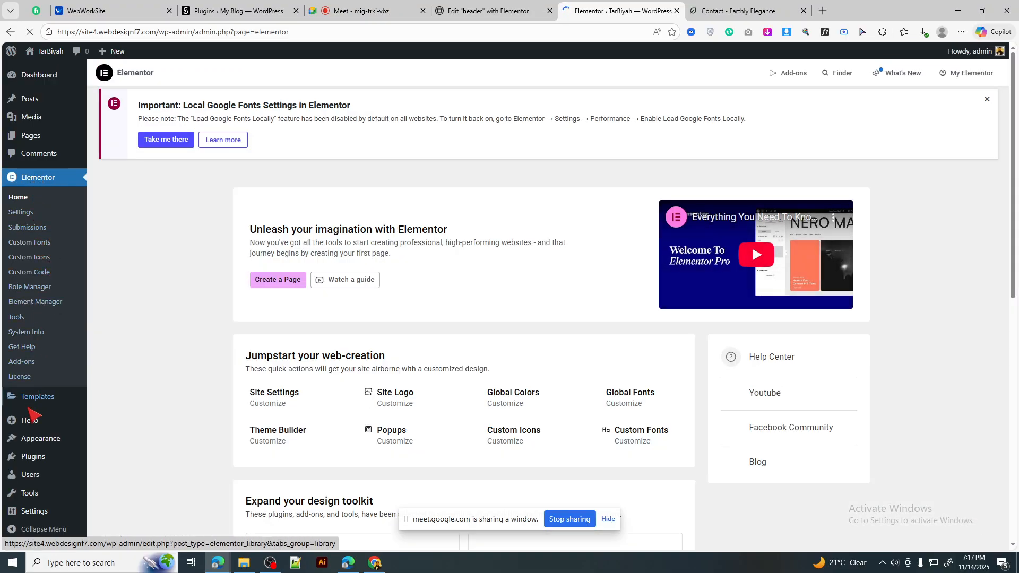
click(33, 408)
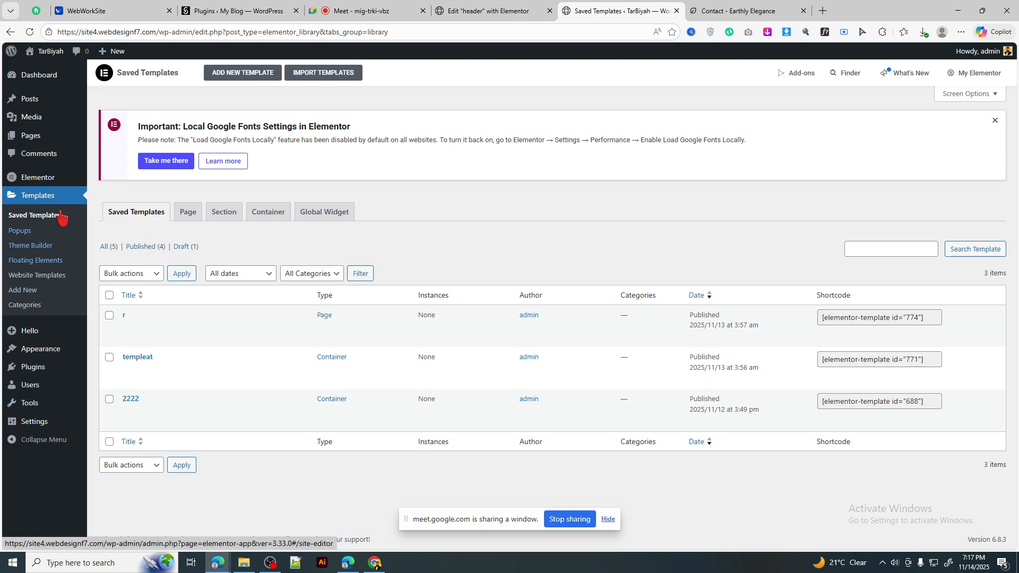
click(33, 291)
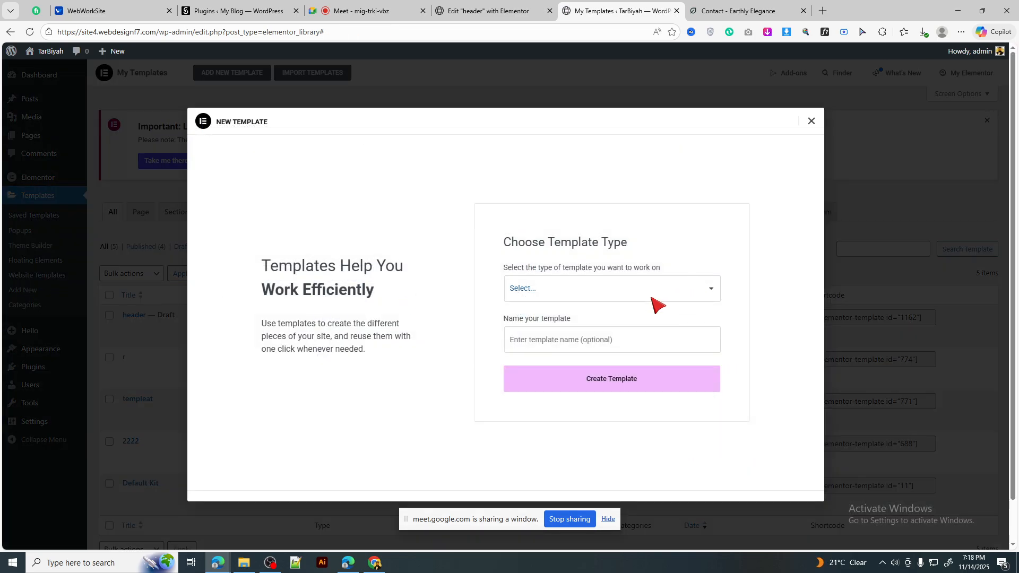
Step: Create a Header-type template named 'header 2'
click(557, 292)
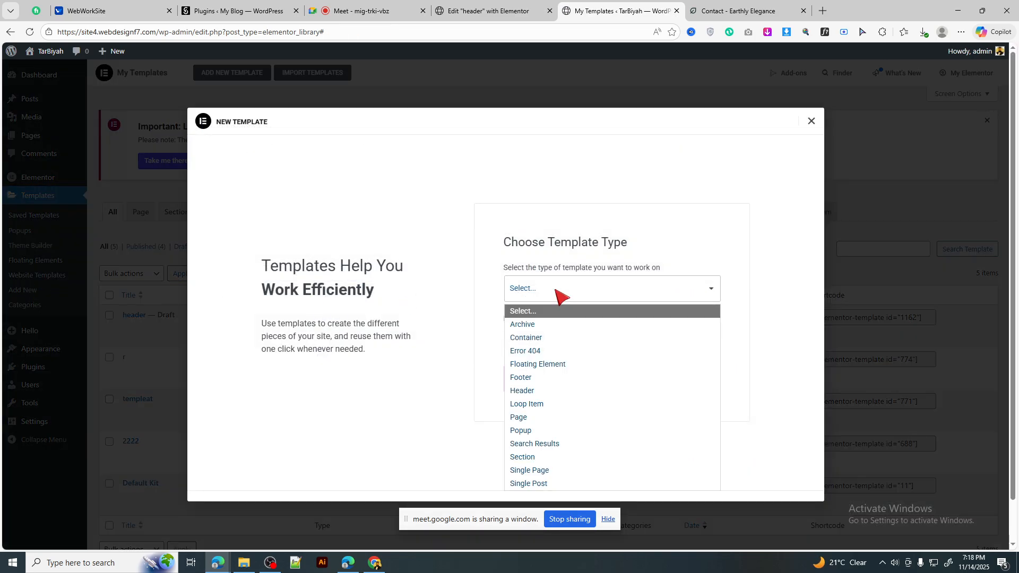
click(533, 391)
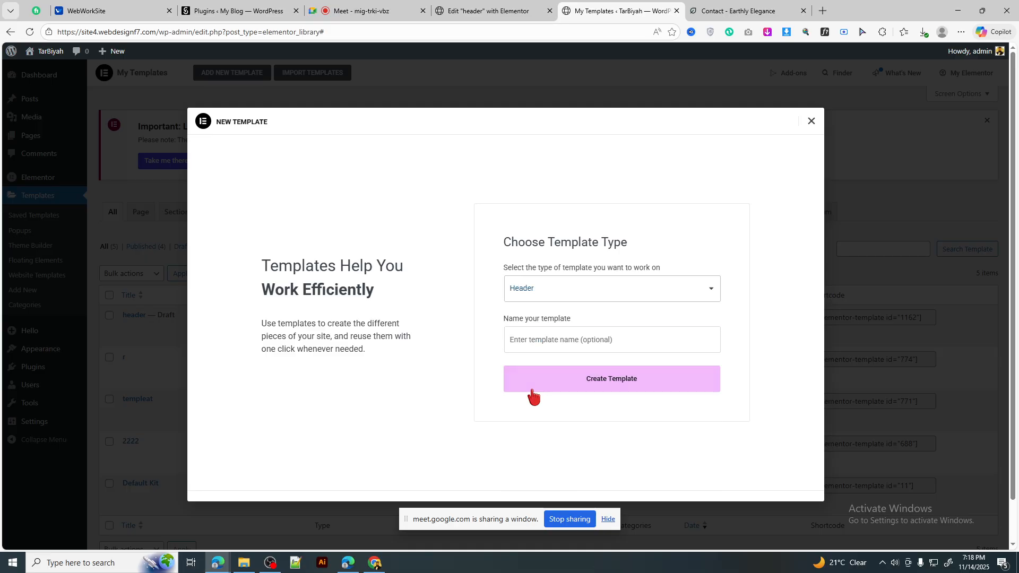
click(542, 340)
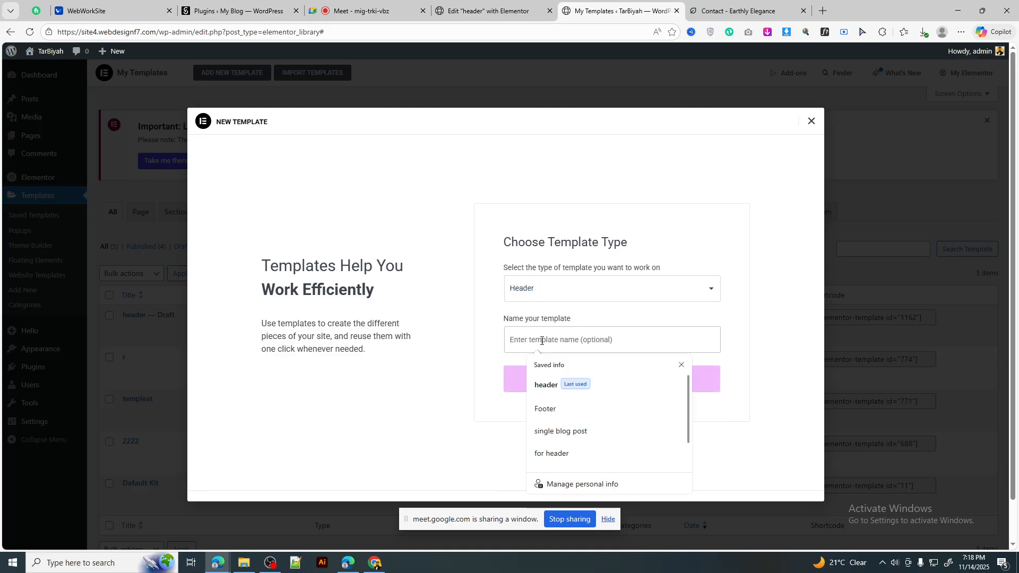
click(550, 385)
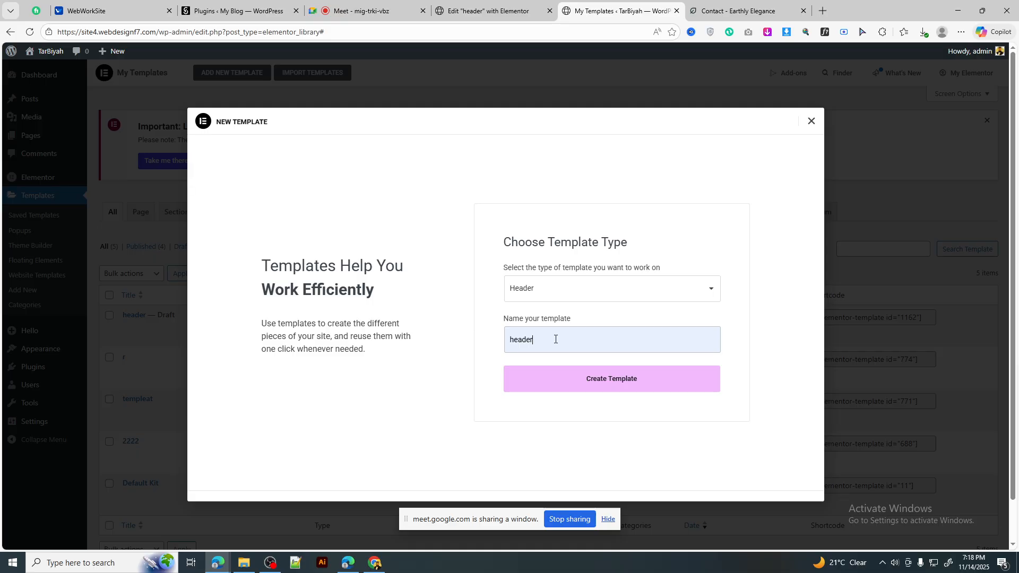
text(2)
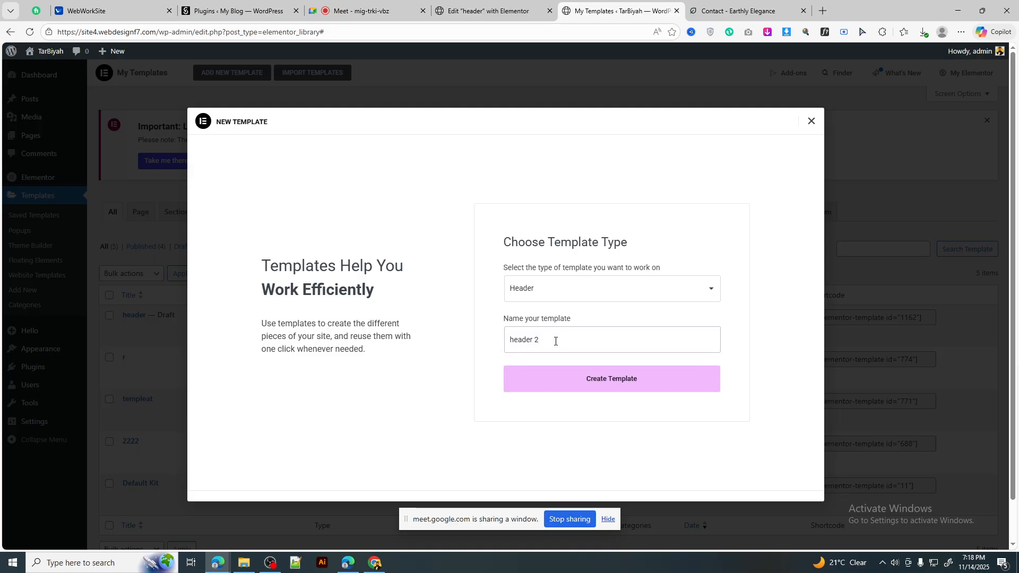
click(559, 387)
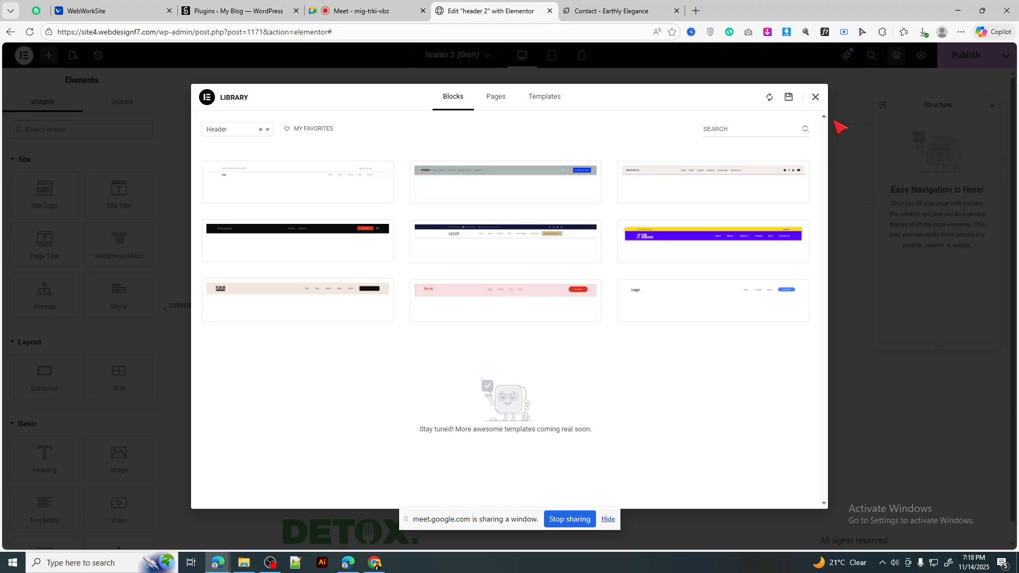
Step: Add a single-column flexbox container to the empty header
click(815, 98)
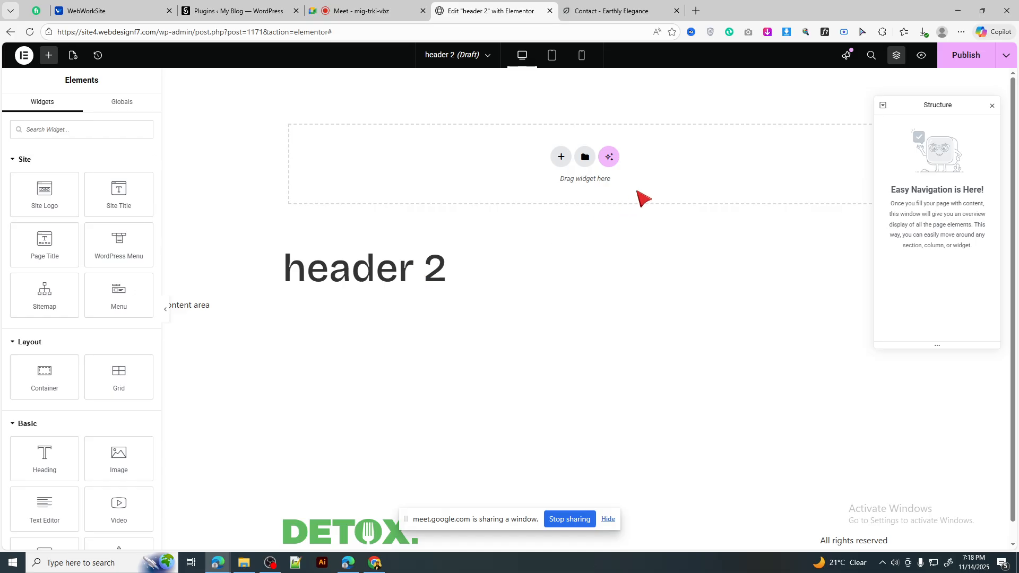
click(601, 9)
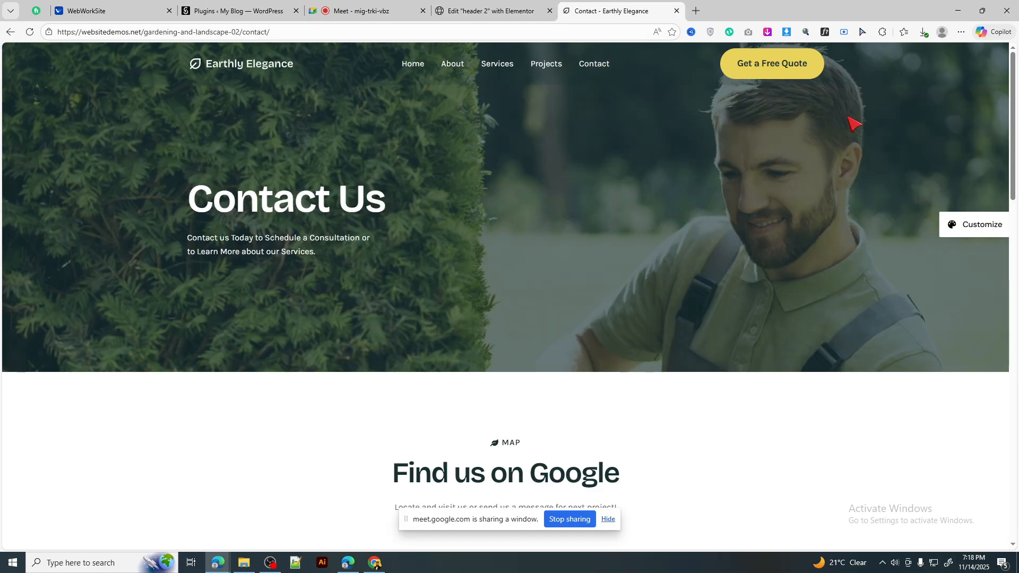
drag(228, 63, 194, 94)
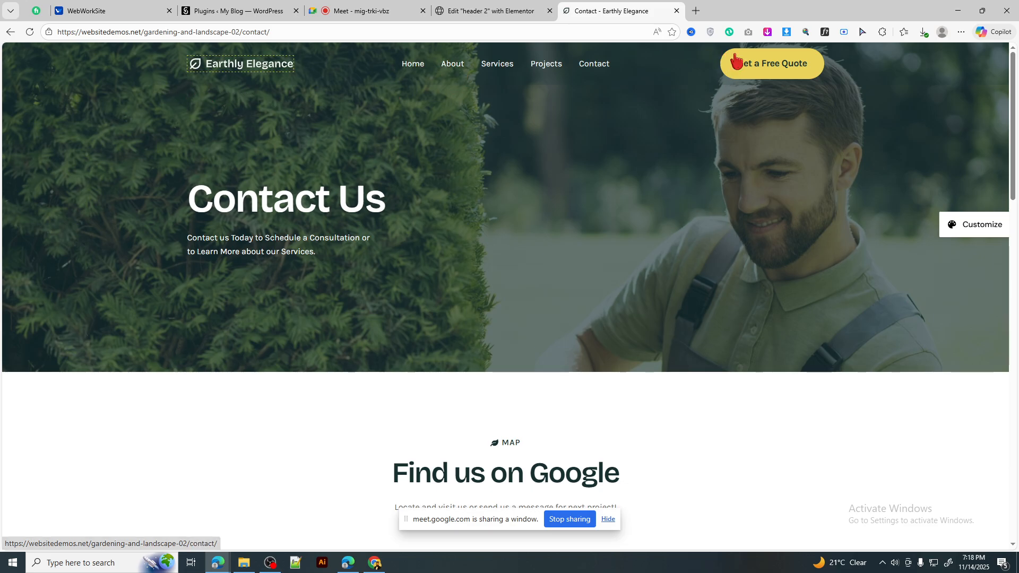
click(485, 5)
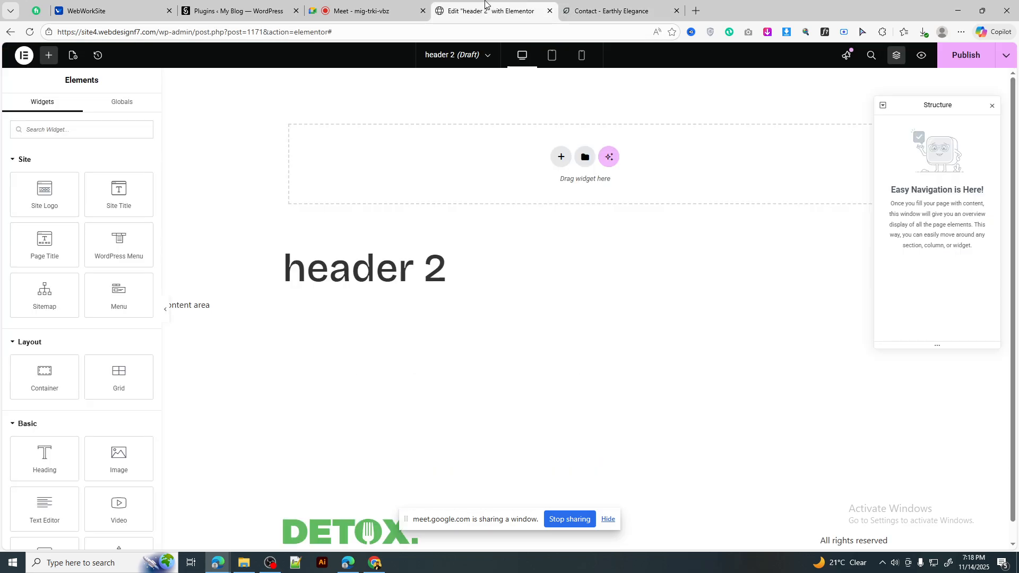
click(561, 157)
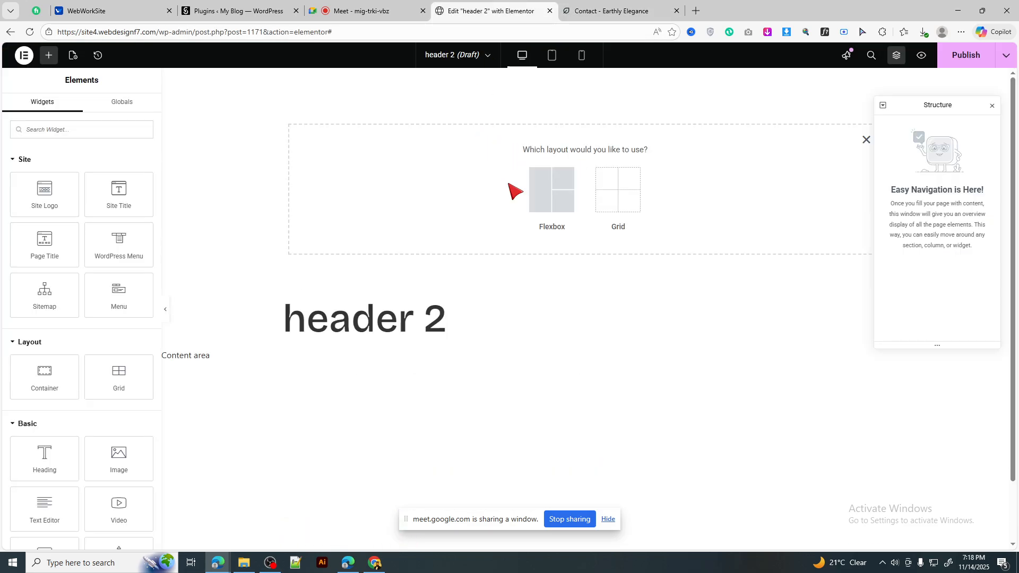
click(542, 188)
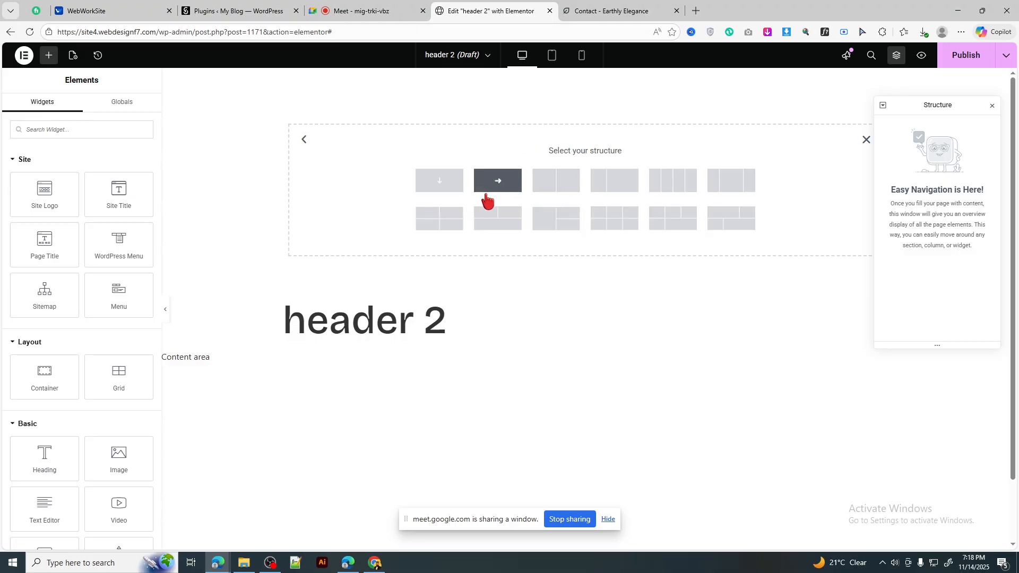
click(435, 189)
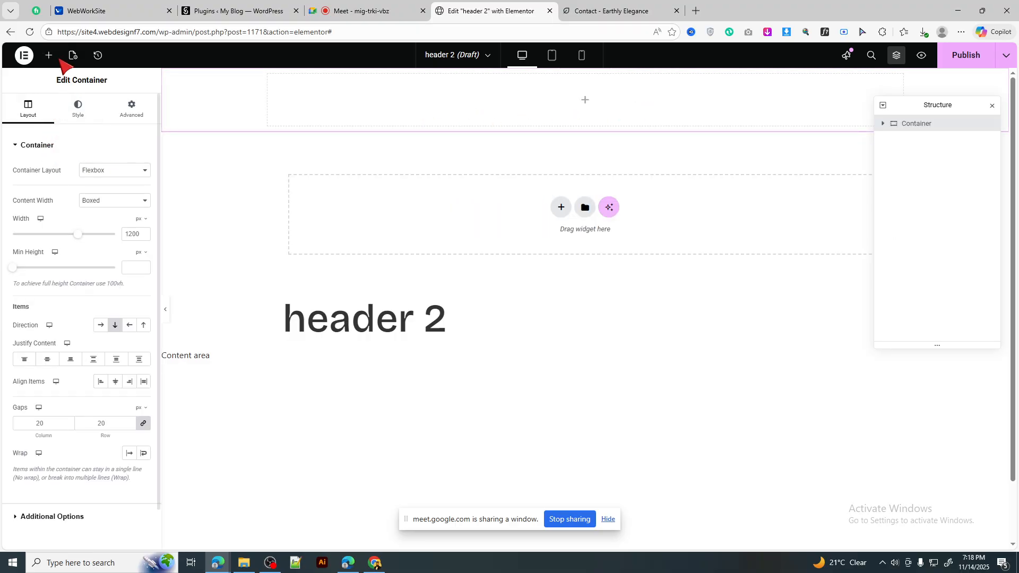
Step: Give the container a Classic background coloured pure black (#000000)
click(604, 7)
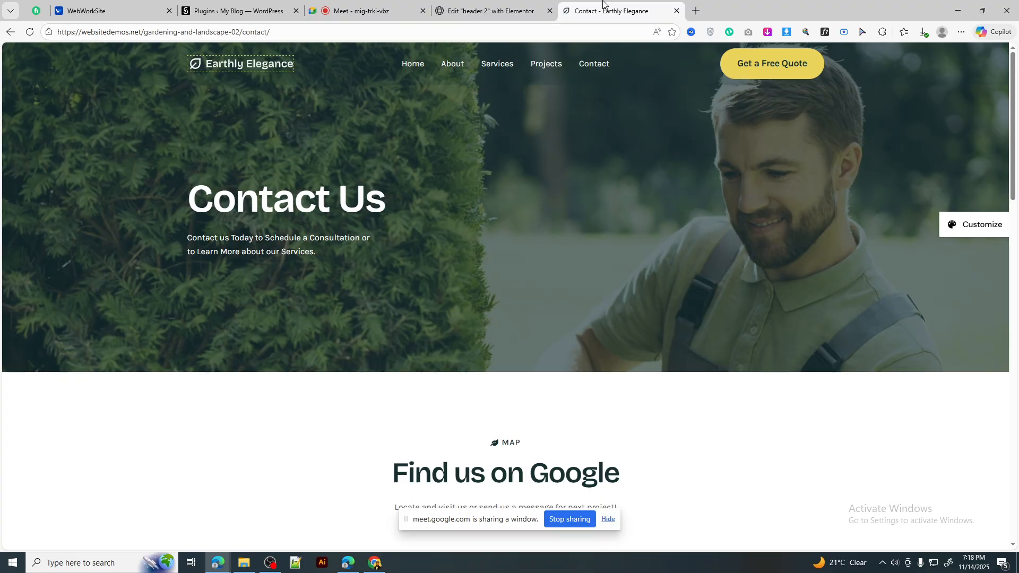
click(500, 11)
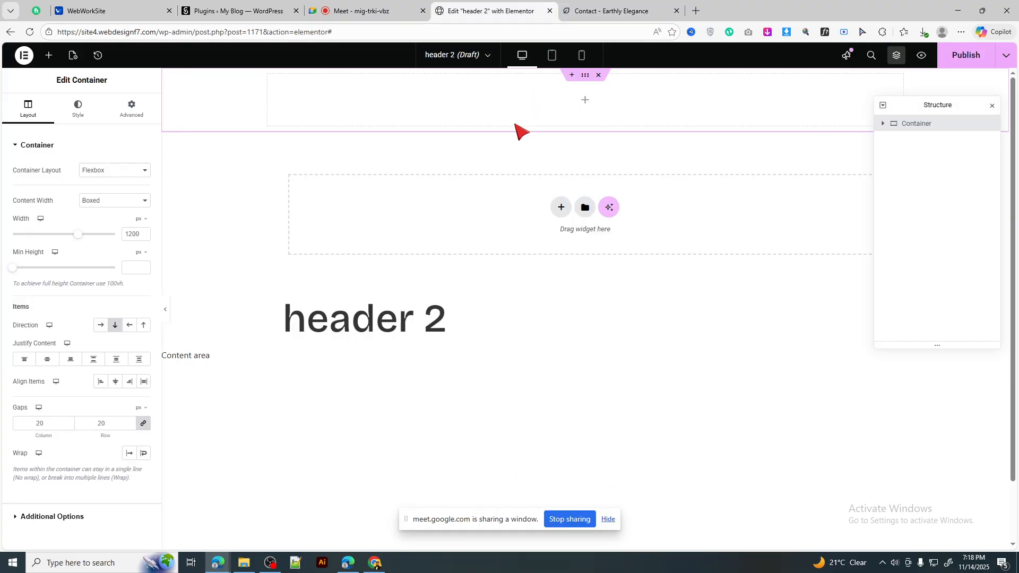
click(599, 6)
mouse_move(514, 2)
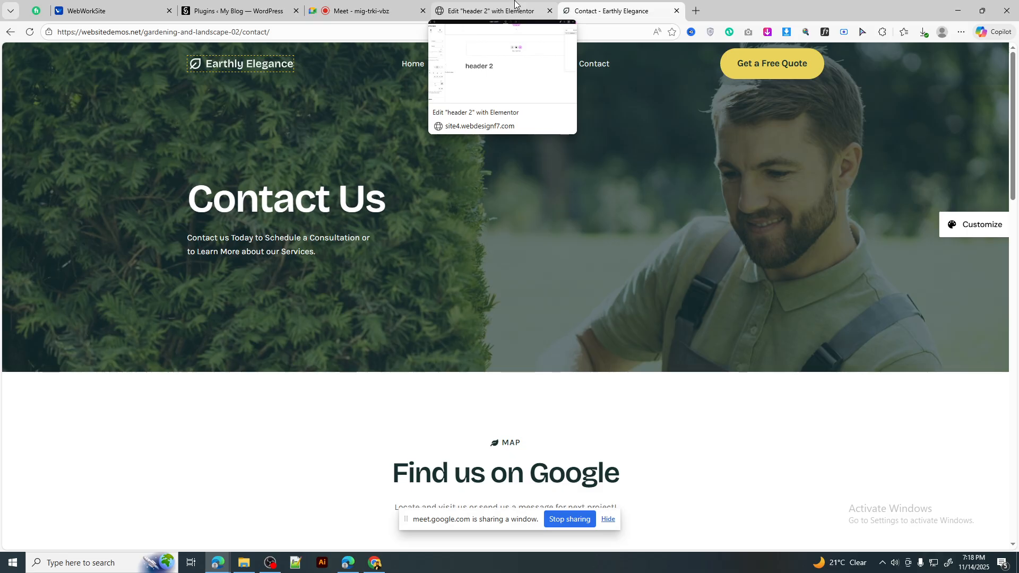
key(ctrl+shift+Tab)
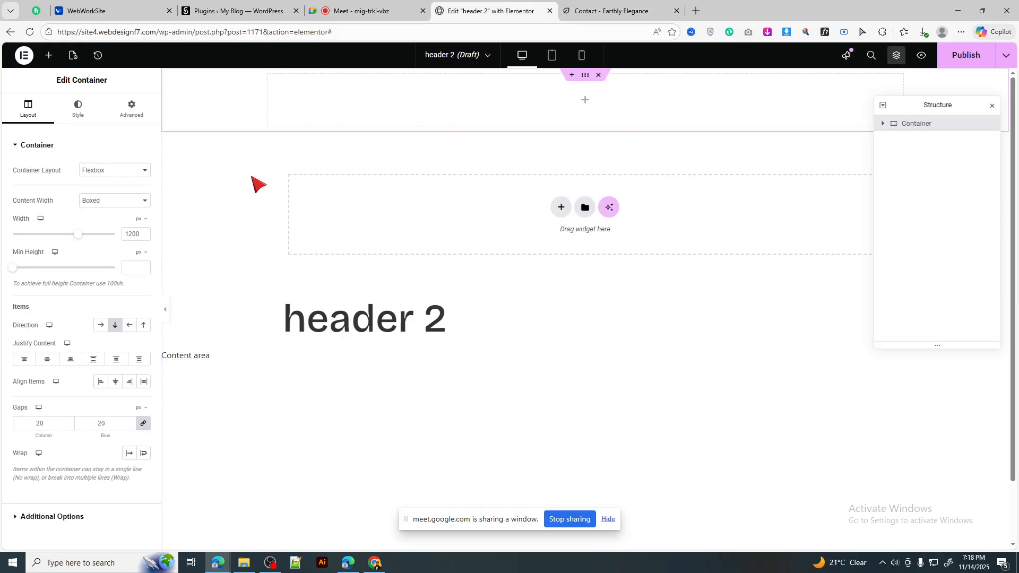
click(80, 109)
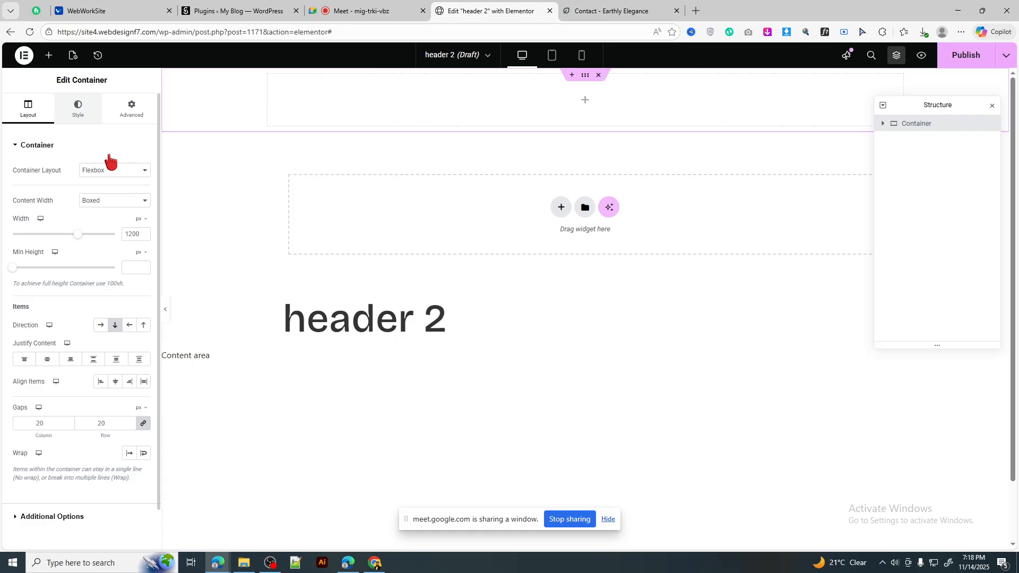
click(101, 193)
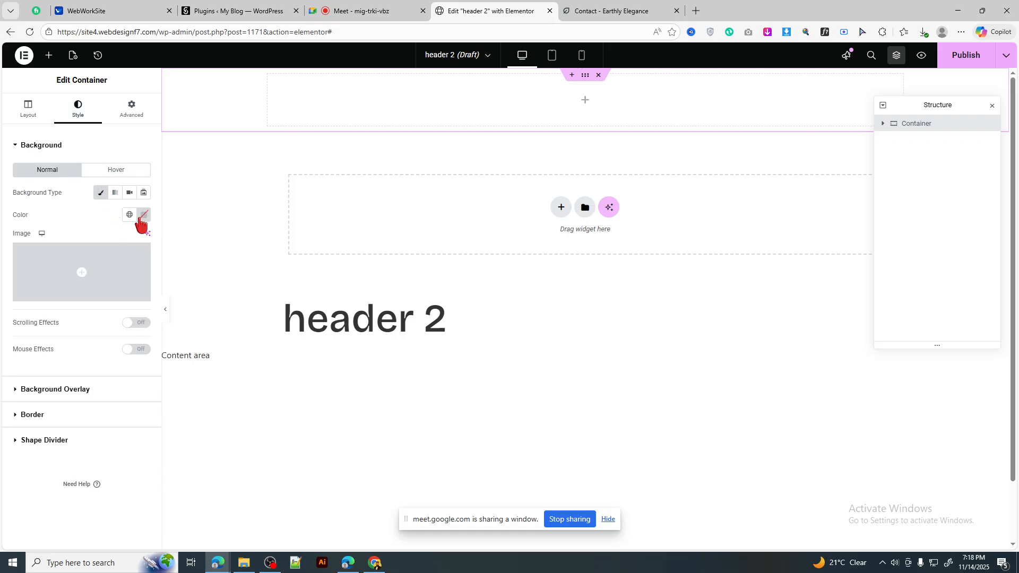
click(143, 215)
click(85, 299)
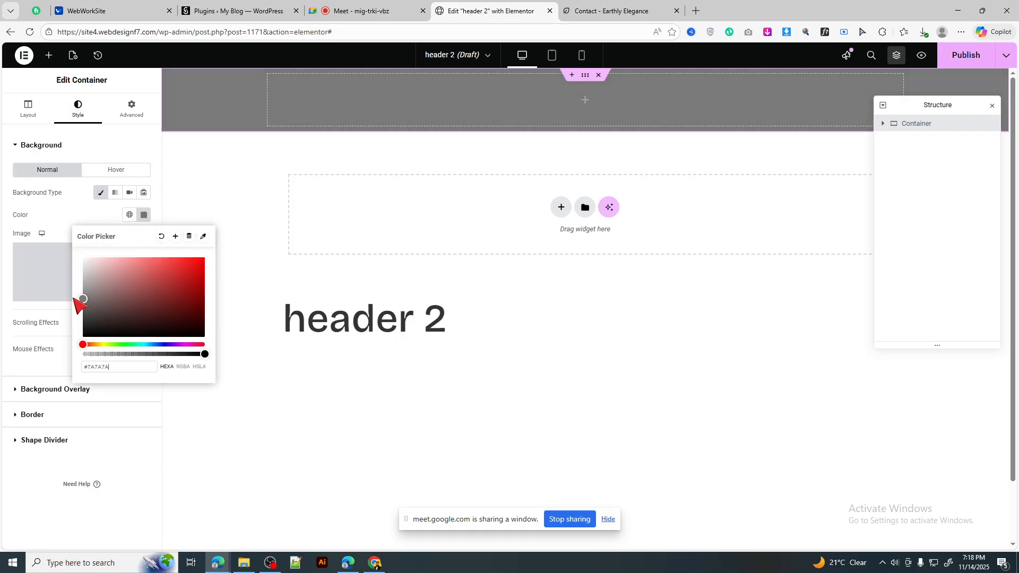
drag(75, 299, 60, 347)
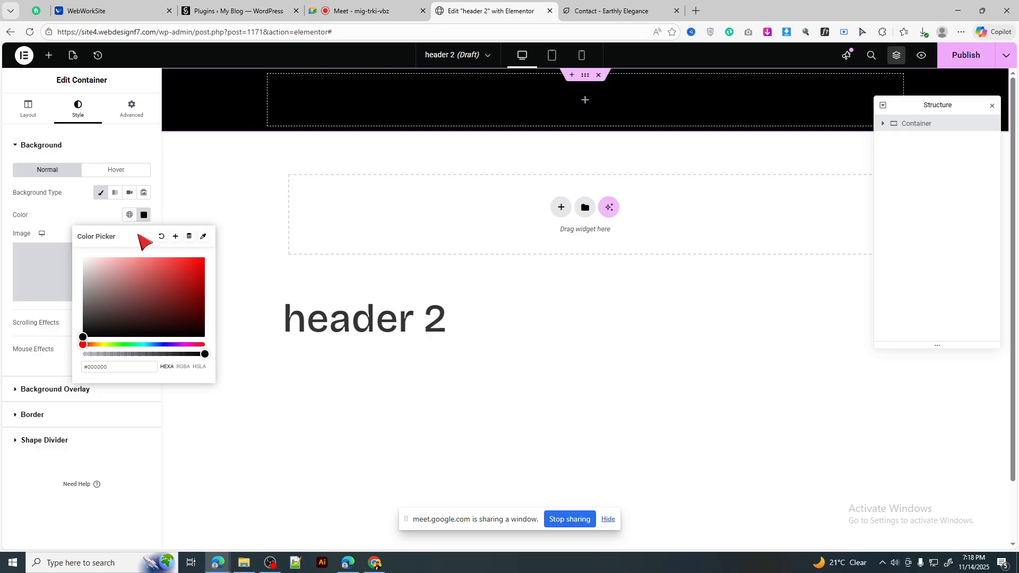
click(75, 189)
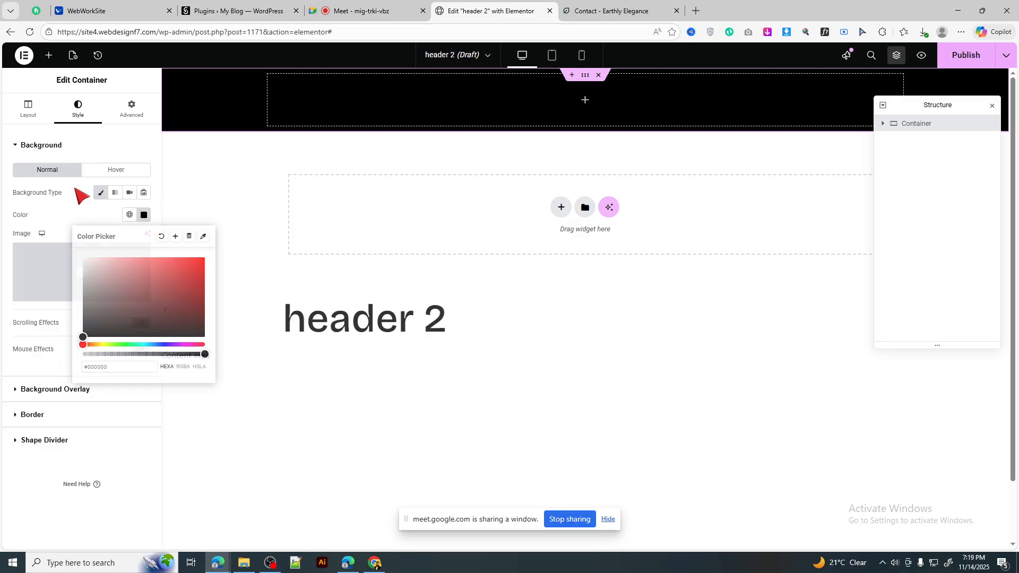
Step: Save the reference site's logo image to the computer as site-logo.svg
click(612, 6)
right_click(221, 63)
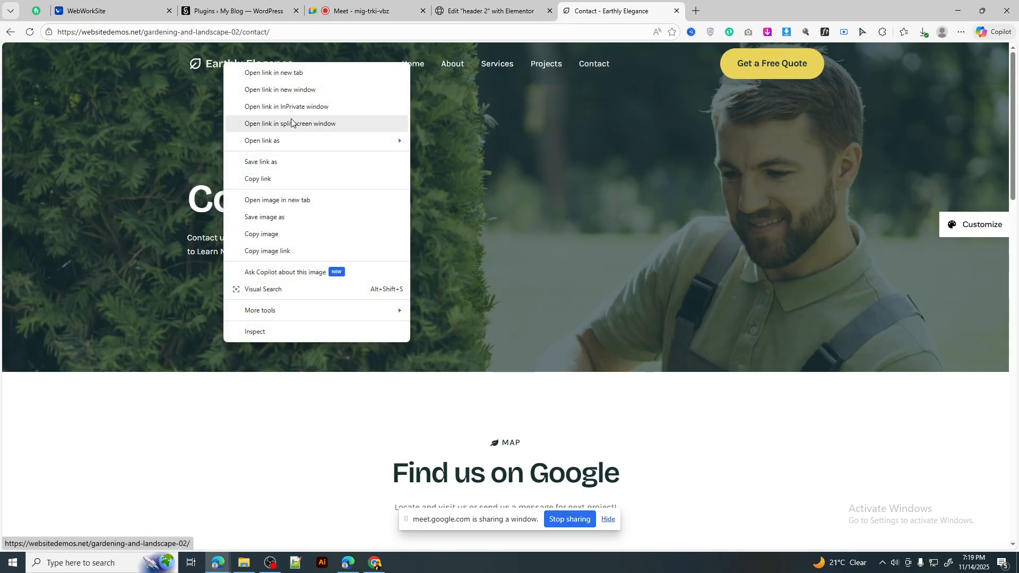
click(274, 217)
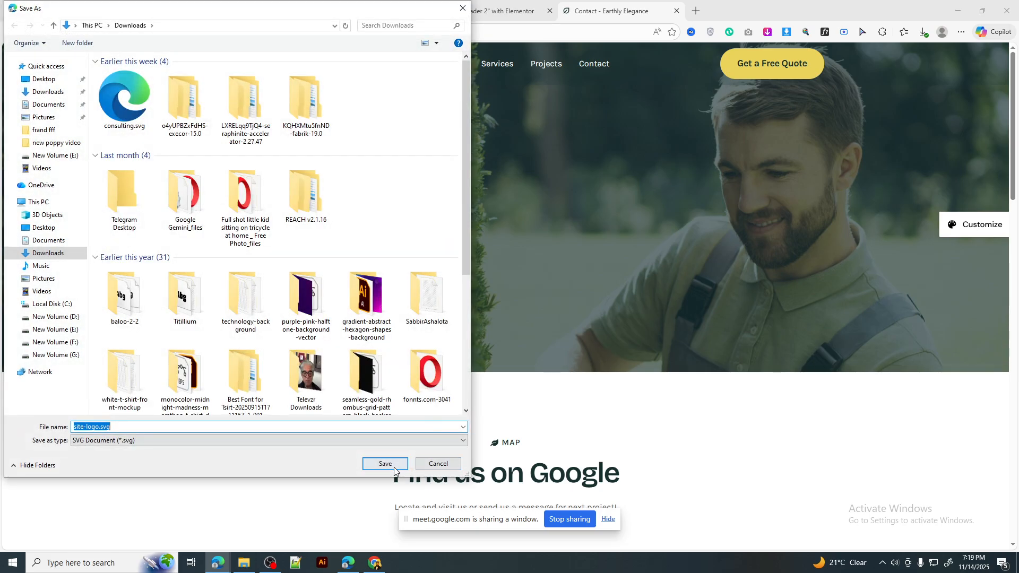
click(386, 467)
click(523, 7)
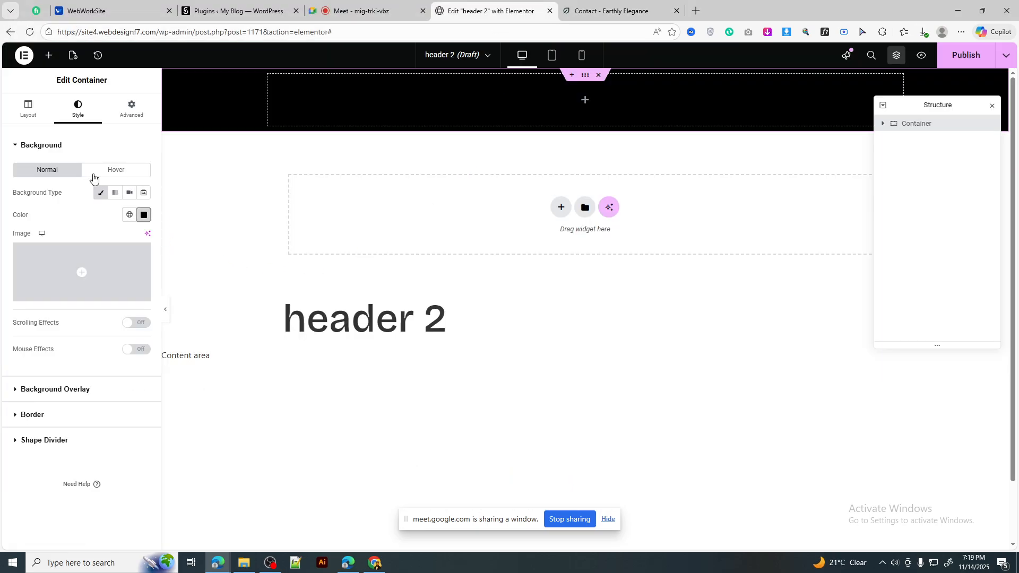
click(49, 55)
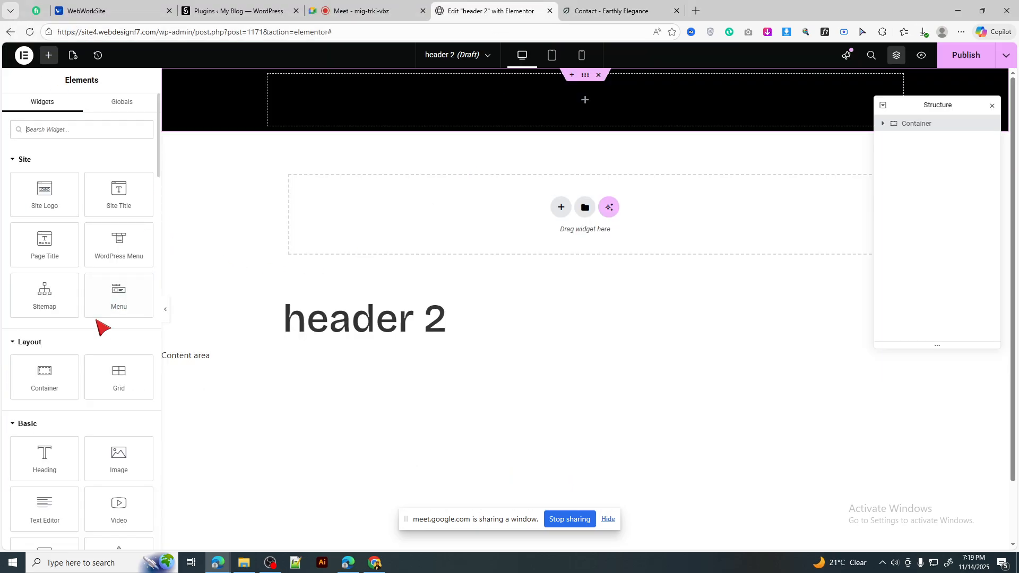
Step: Add an Image widget to the header and insert the uploaded logo-002 image
drag(136, 441, 522, 110)
click(81, 203)
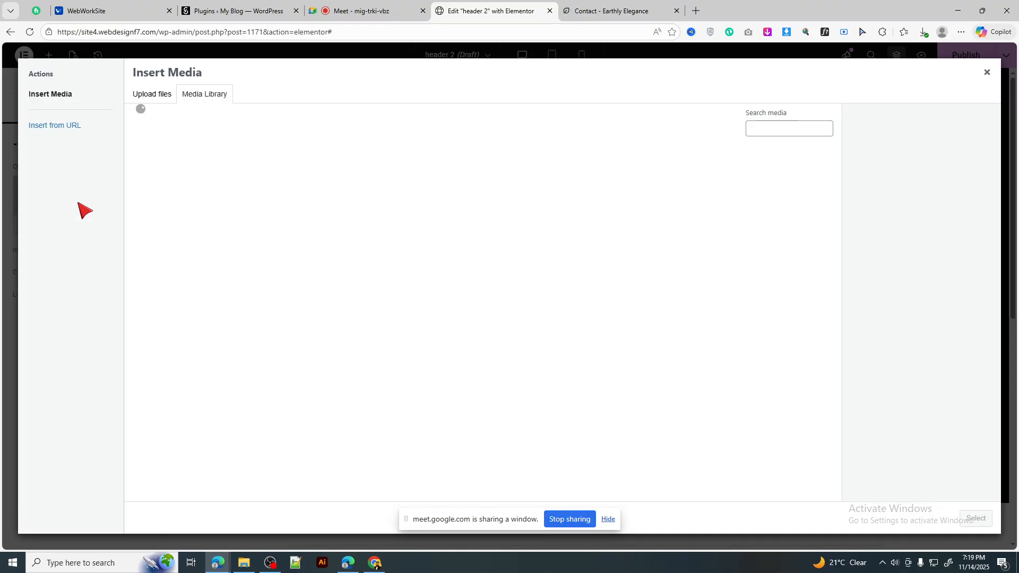
key(alt+Tab)
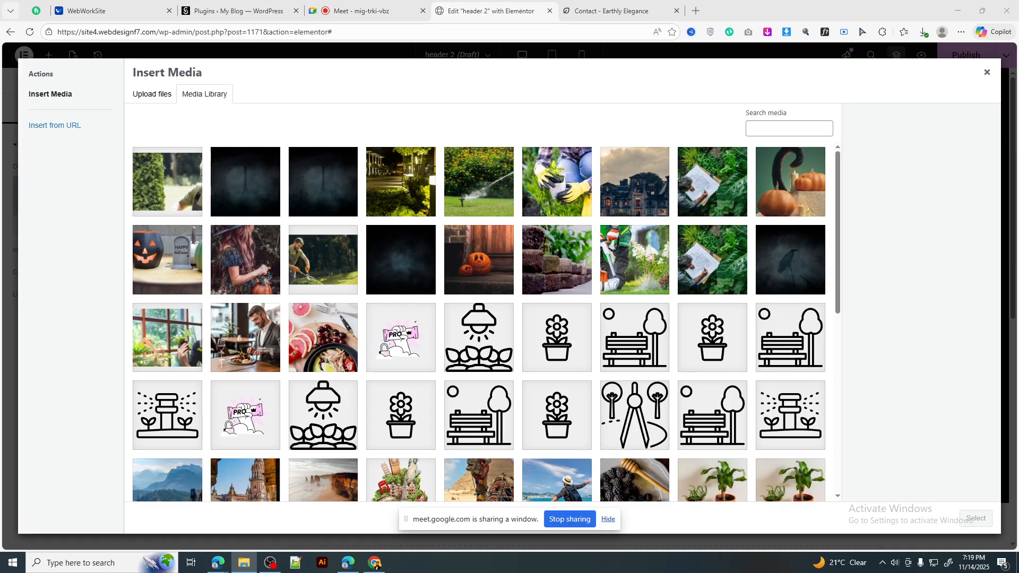
key(alt+Tab)
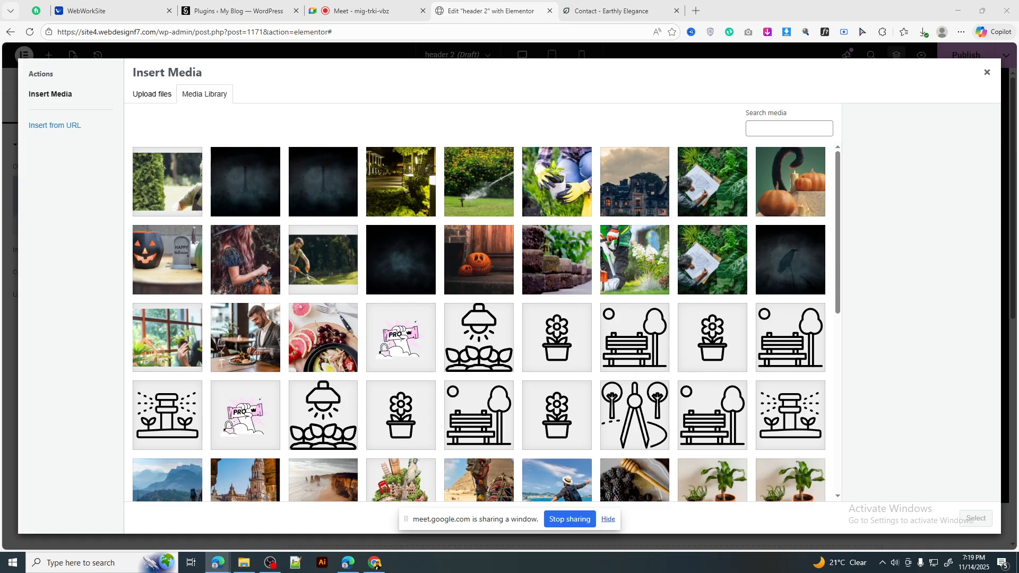
key(alt+Tab)
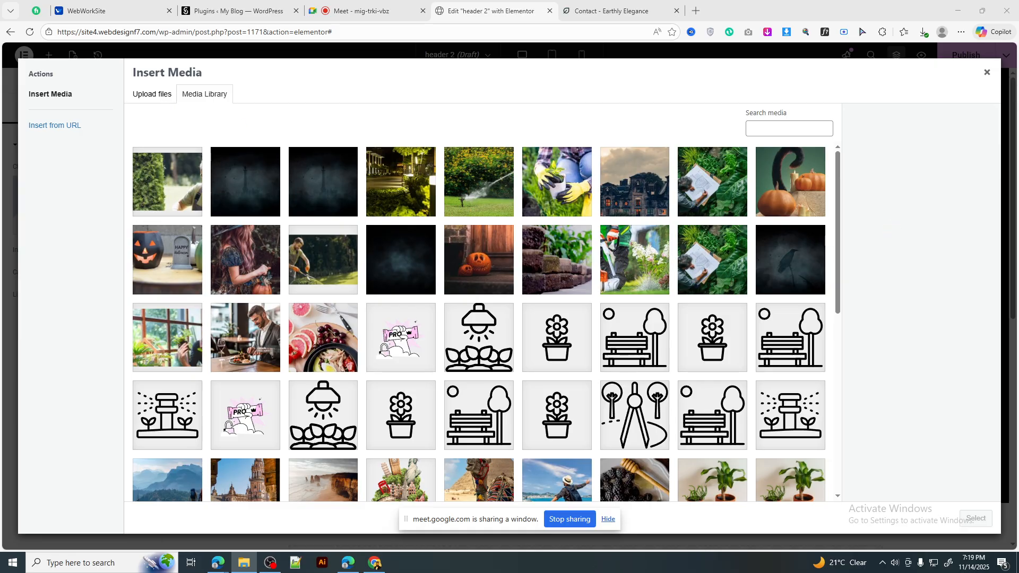
drag(252, 213, 250, 242)
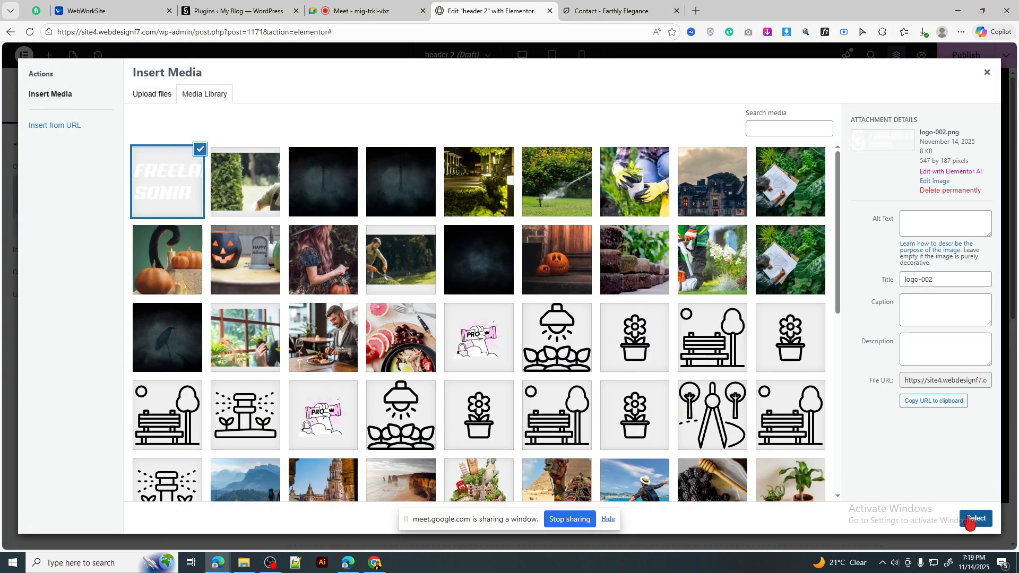
click(967, 520)
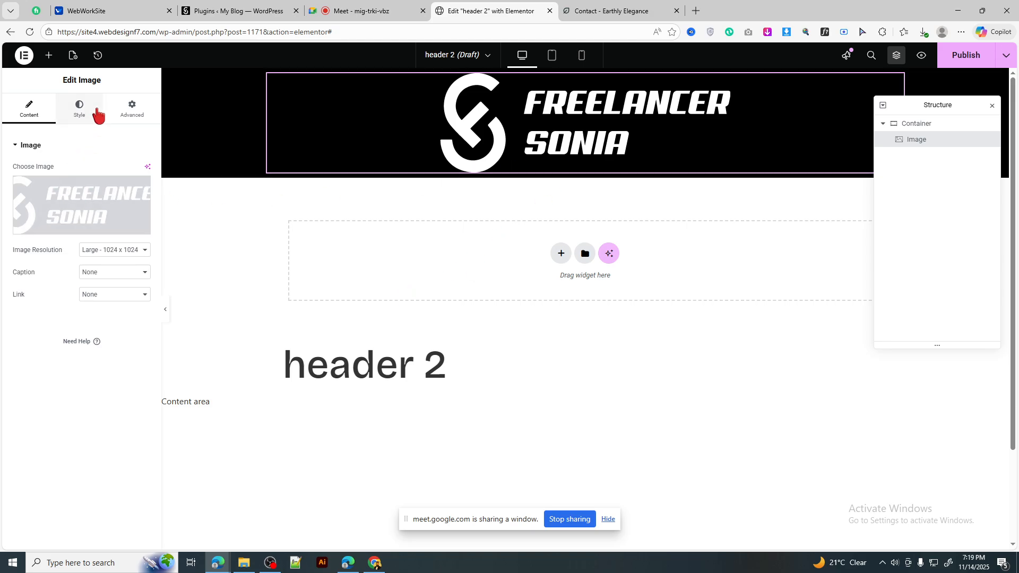
Step: Align the logo to the left and set its width to 16%
click(79, 111)
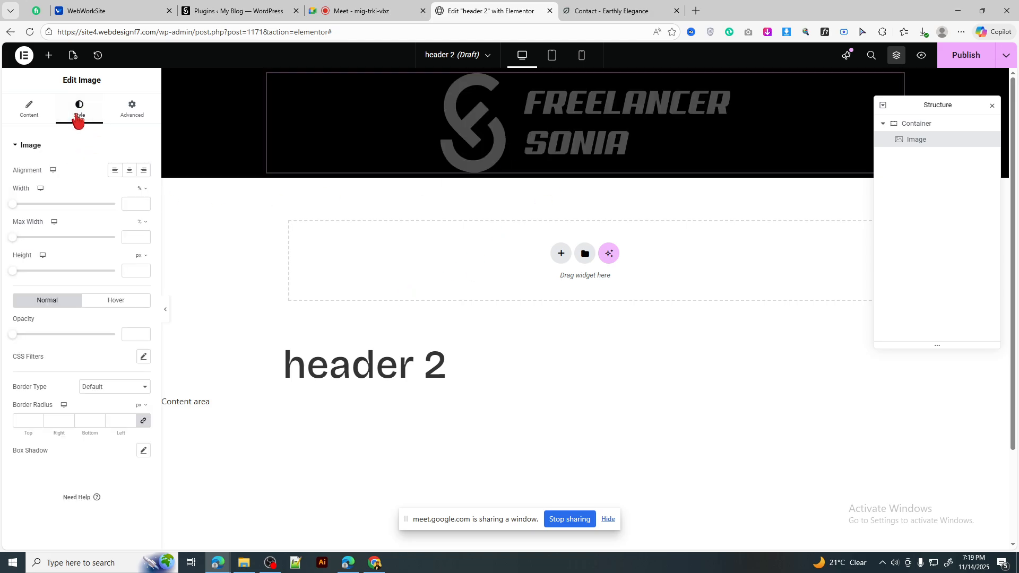
click(115, 170)
drag(13, 204, 30, 204)
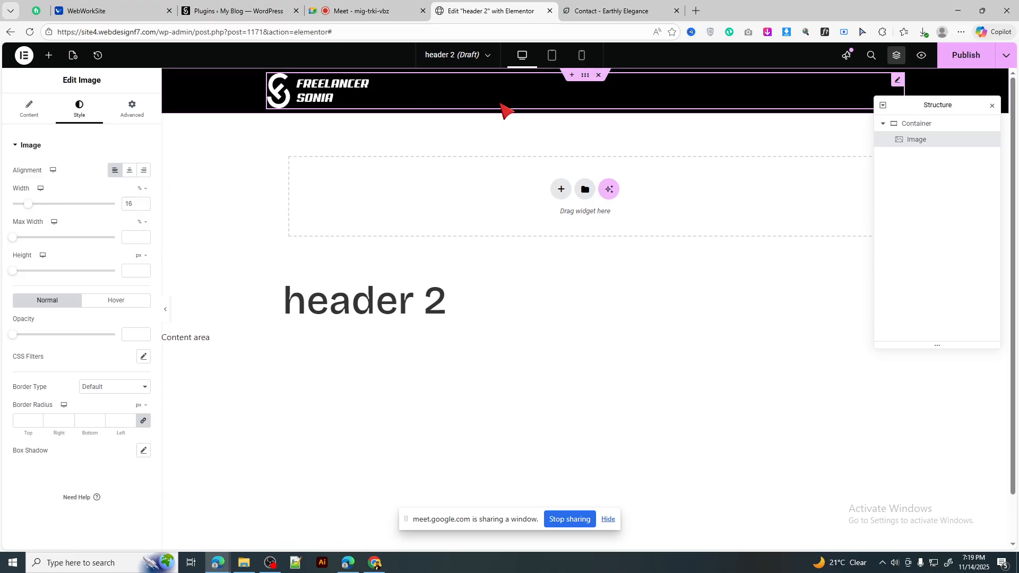
click(49, 56)
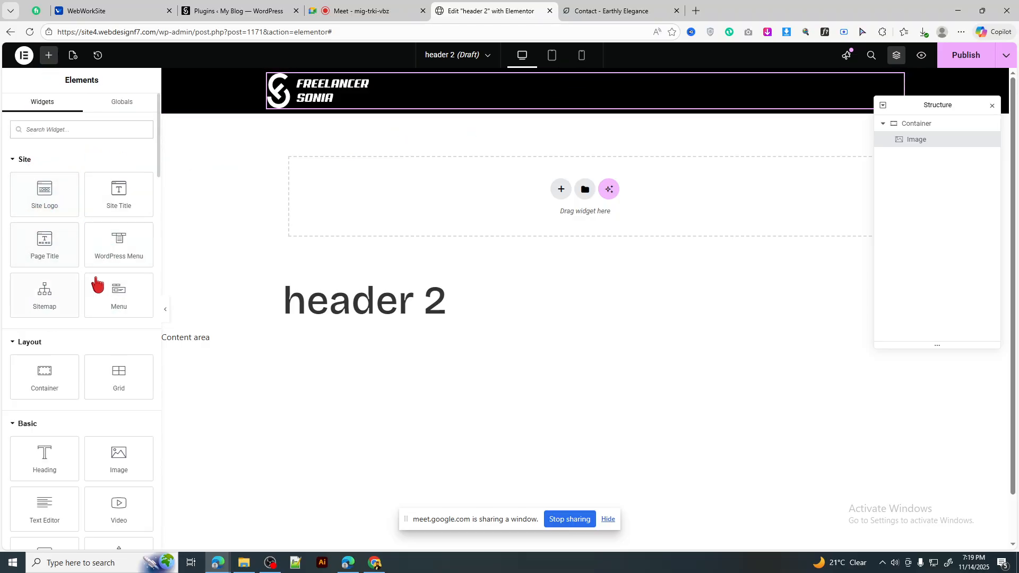
Step: Place the WordPress Menu widget beneath the logo in the header
scroll(94, 313, down, 1)
scroll(93, 312, down, 1)
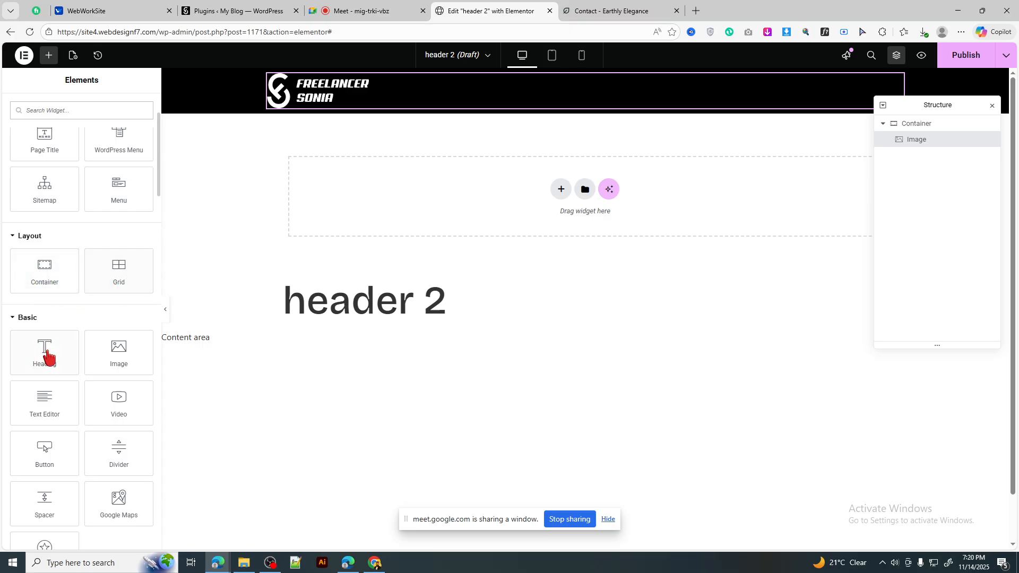
scroll(91, 303, up, 2)
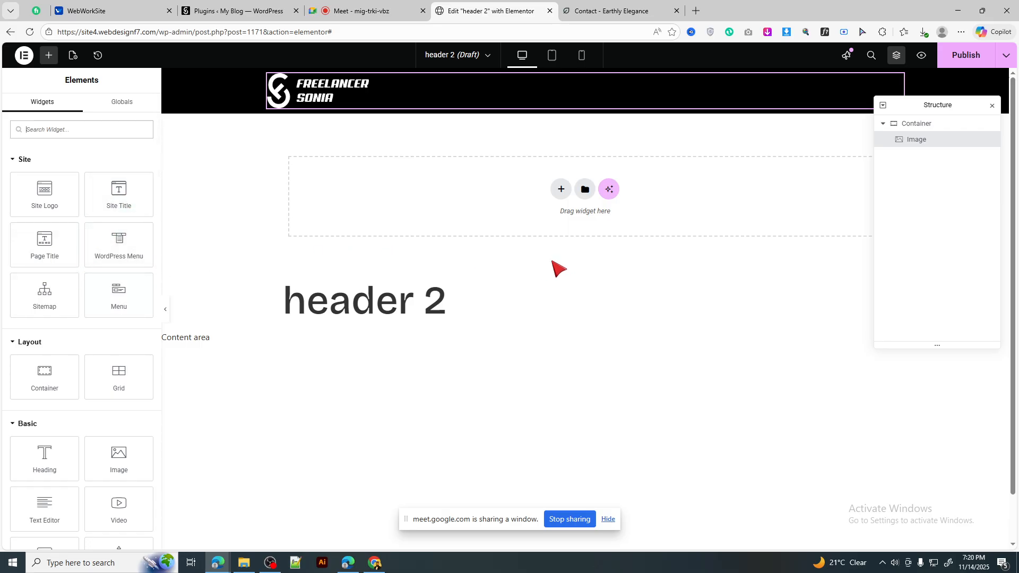
drag(927, 110, 906, 201)
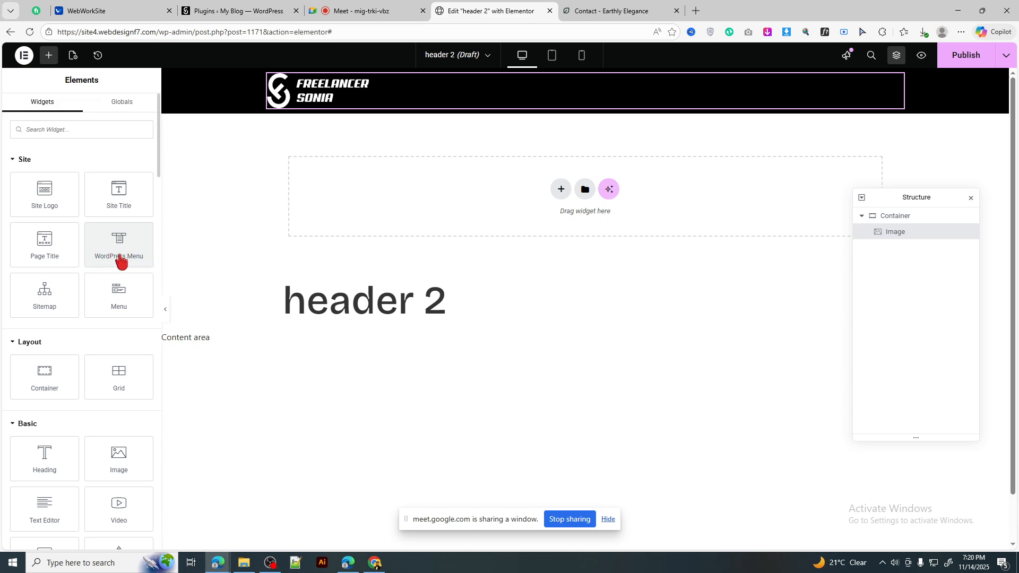
drag(114, 247, 393, 108)
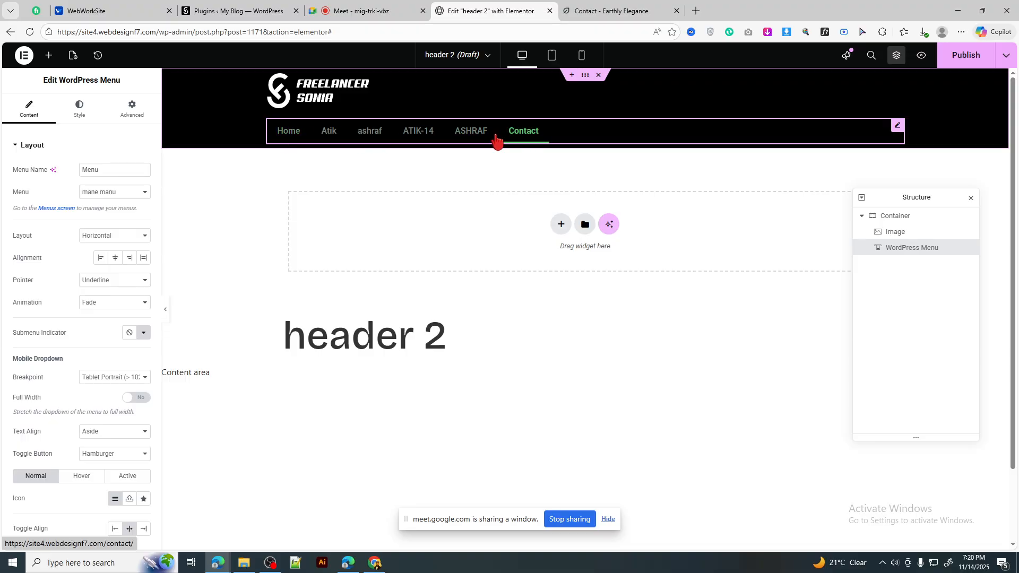
Step: Open the header 2 template's WordPress page in a new tab
click(24, 55)
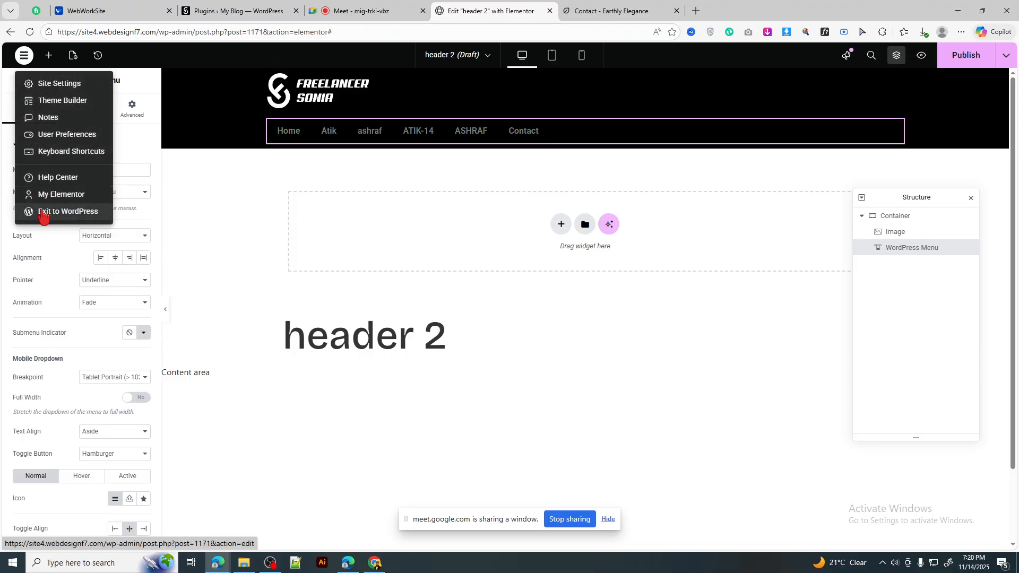
right_click(44, 215)
click(79, 221)
Step: Load Appearance > Menus in the WordPress tab, then return to the header 2 editor
click(597, 10)
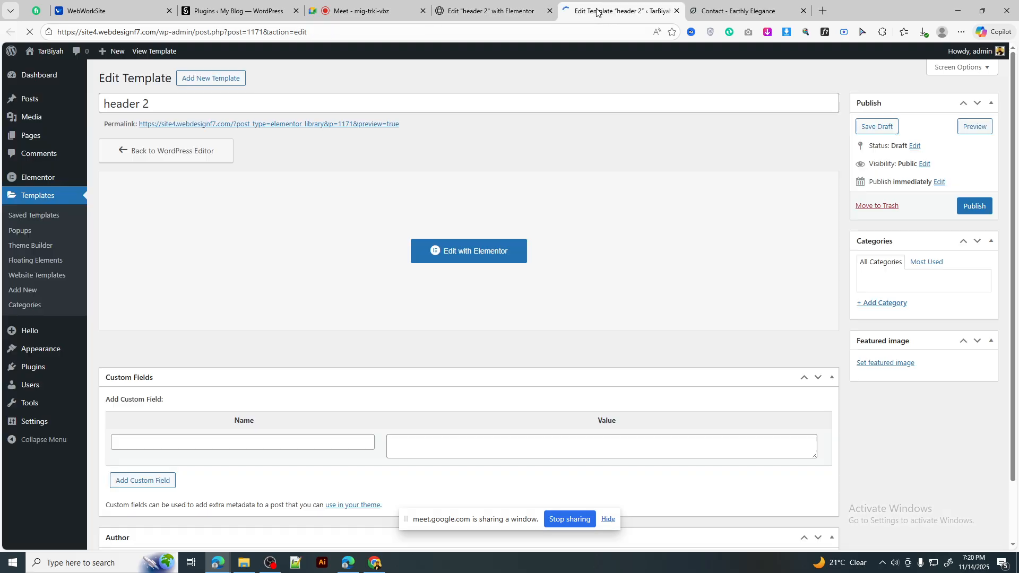
mouse_move(68, 354)
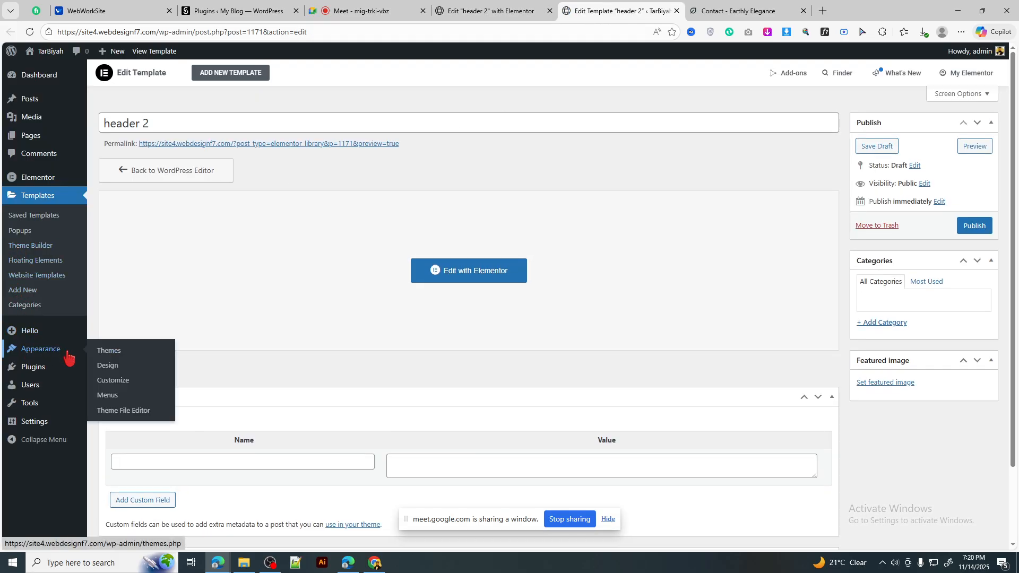
click(108, 396)
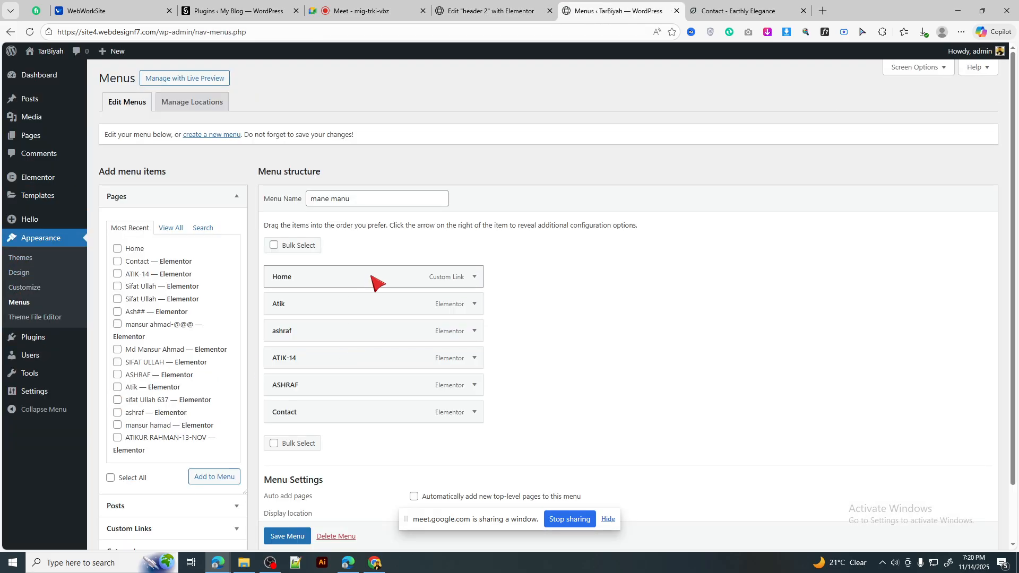
click(490, 11)
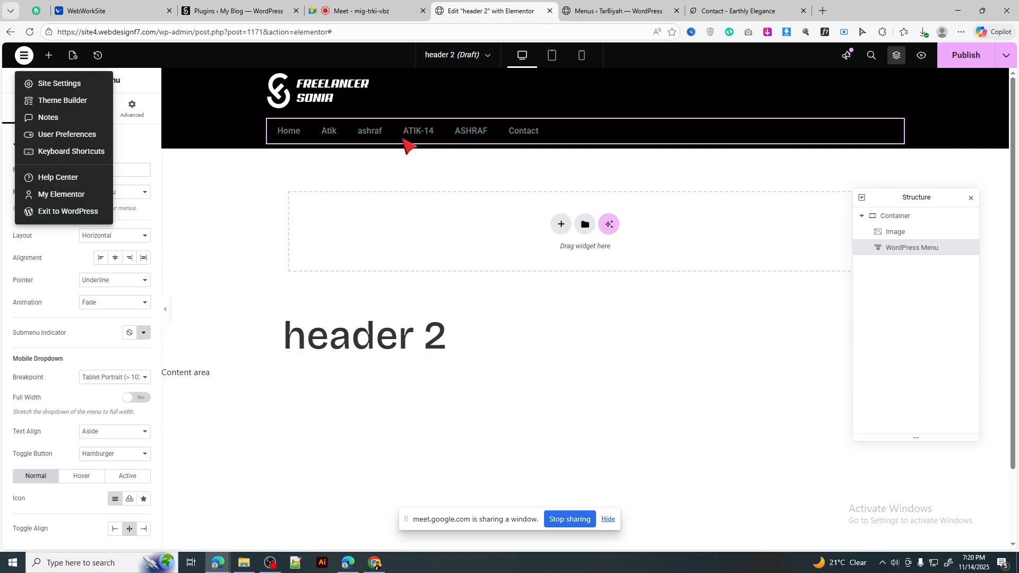
key(ctrl+Tab)
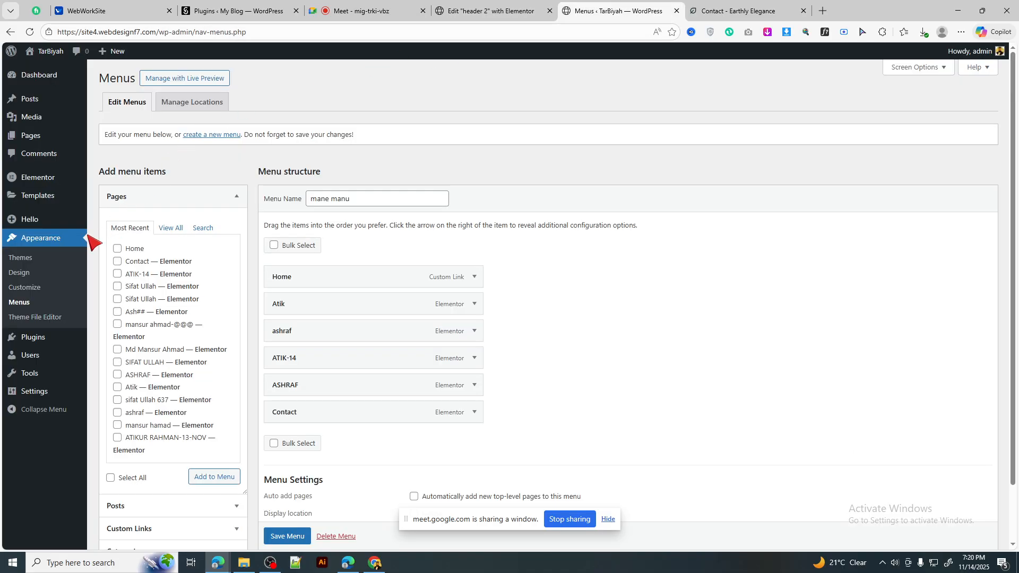
click(484, 12)
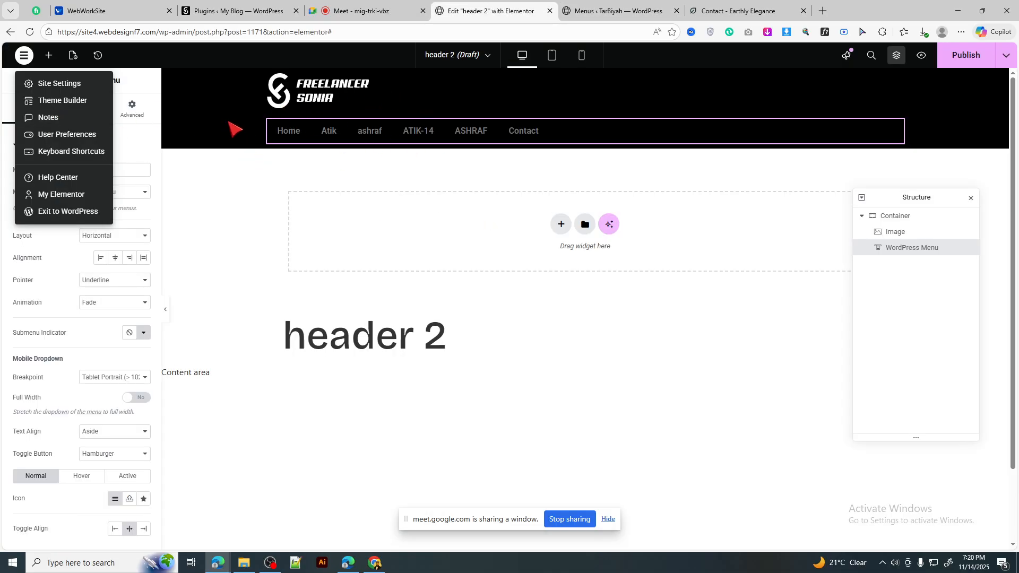
Step: Drop a Button widget beneath the header menu after deleting a stray empty container
click(232, 139)
click(47, 55)
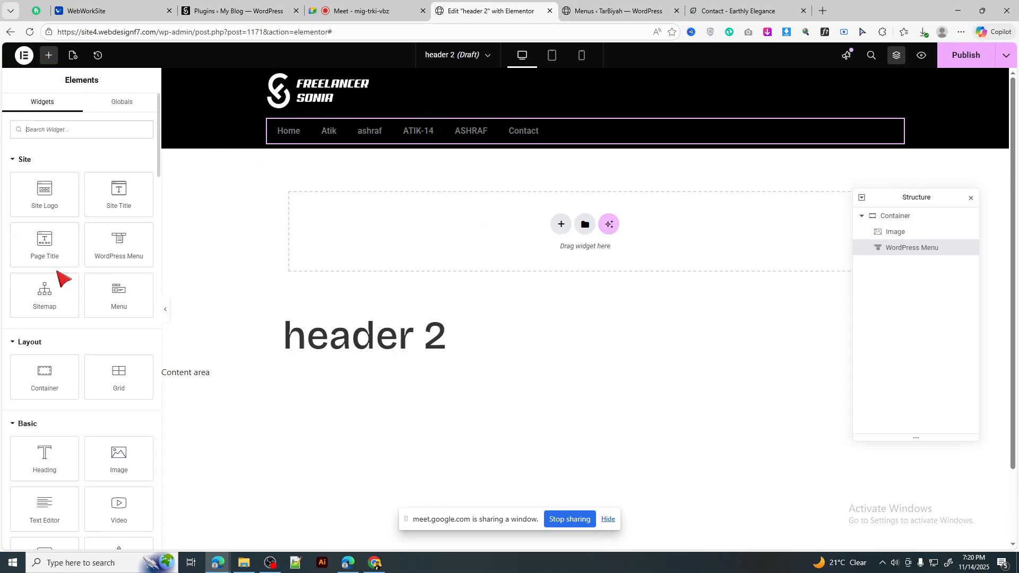
drag(44, 372, 387, 155)
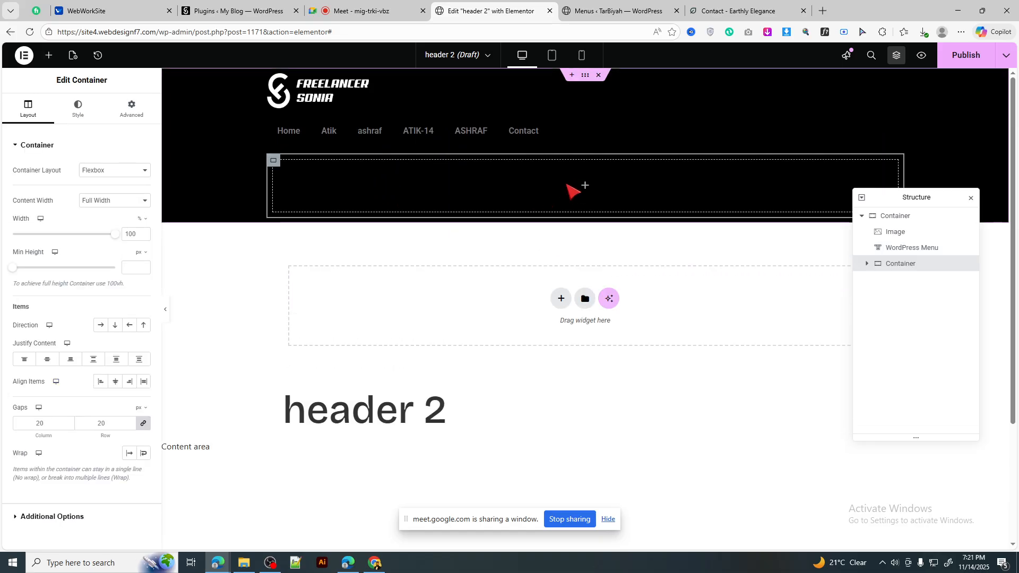
right_click(273, 161)
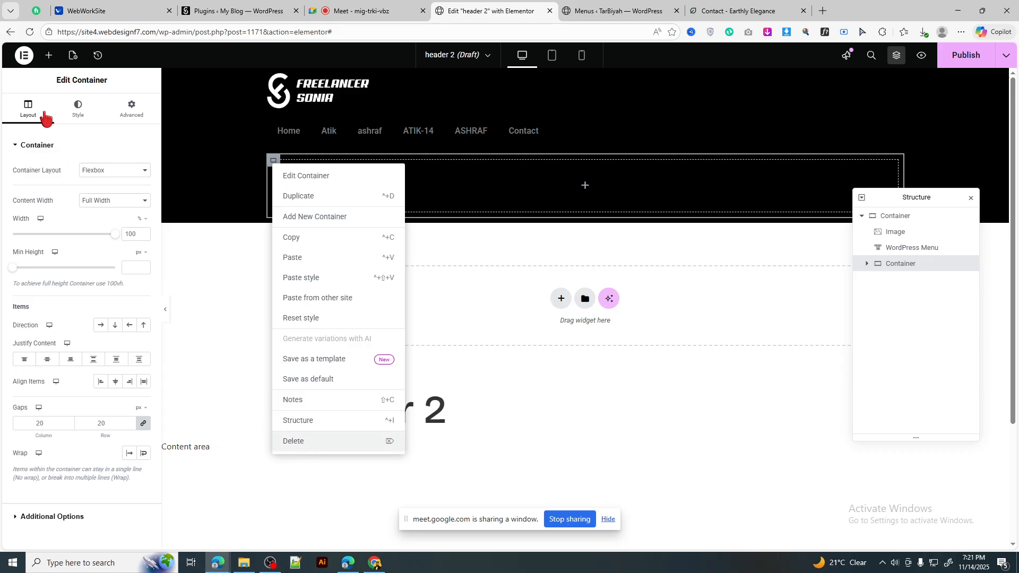
key(Delete)
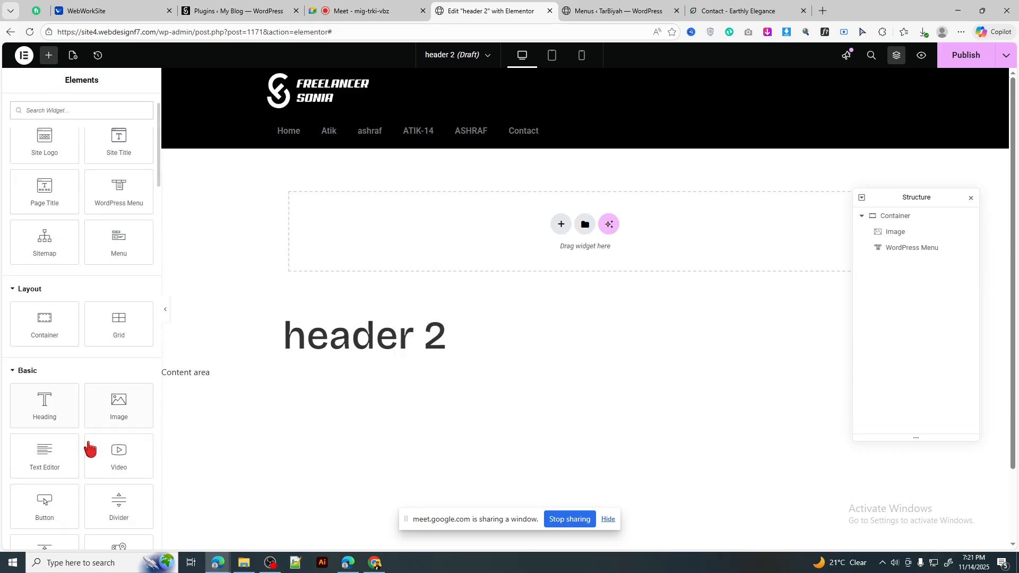
scroll(89, 449, down, 1)
drag(50, 448, 373, 141)
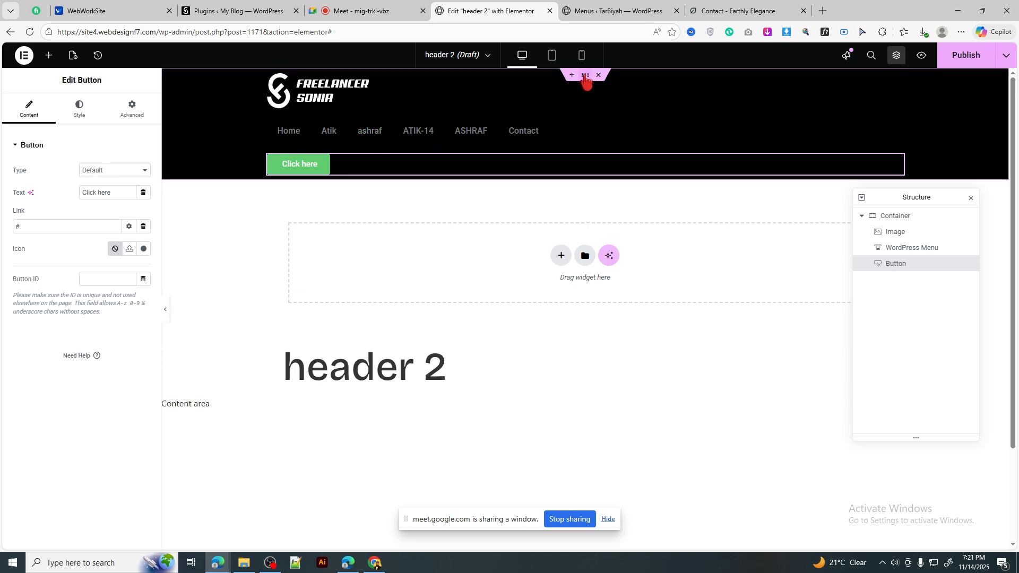
Step: Set the header container's Direction to Row and widen the logo to 35%
click(585, 75)
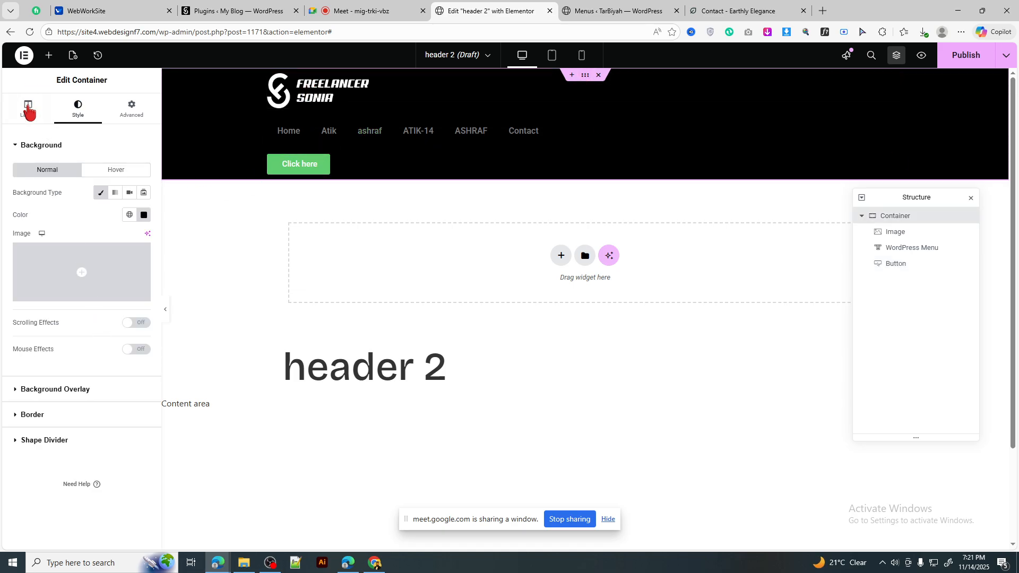
click(29, 109)
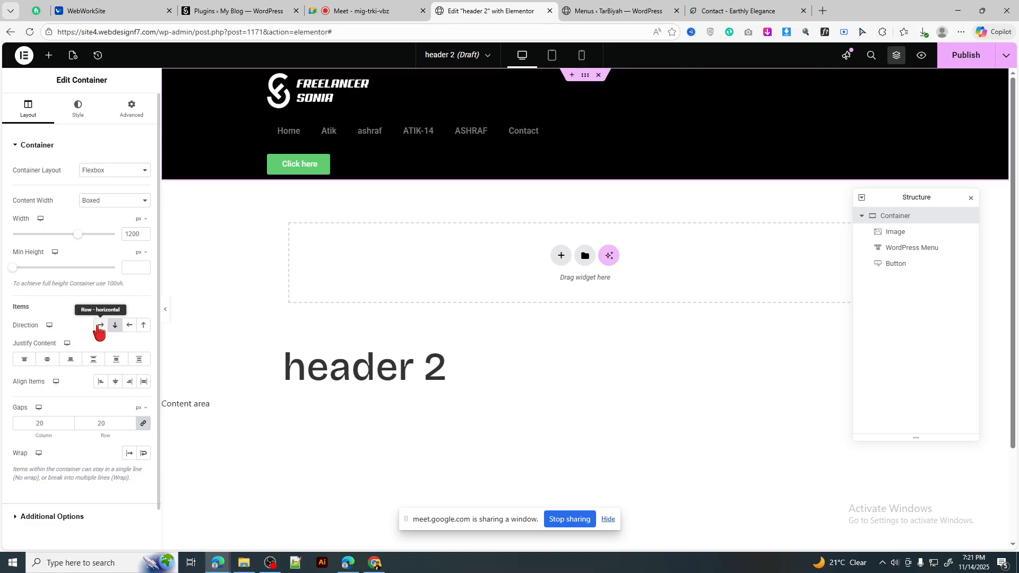
click(101, 326)
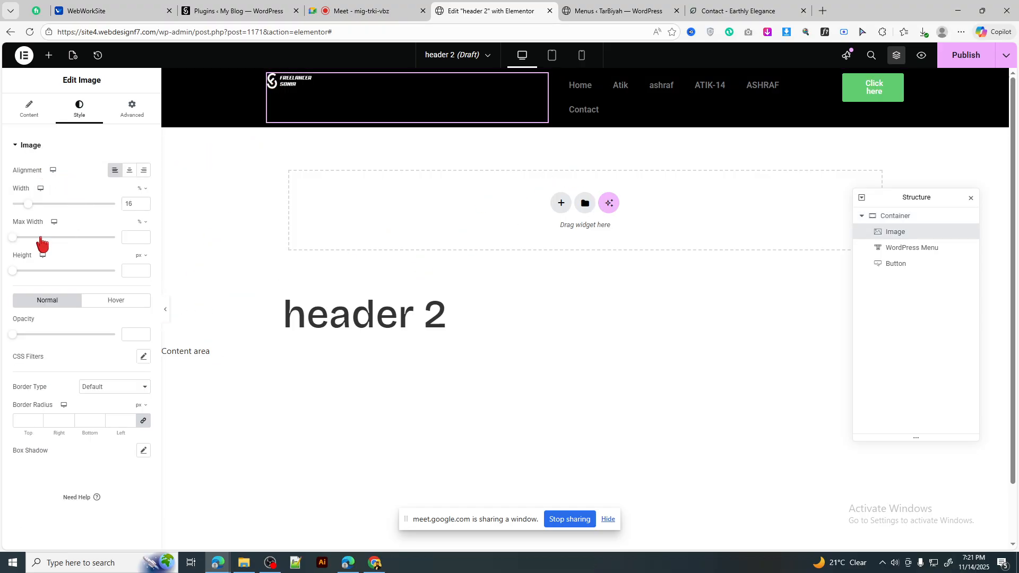
click(47, 204)
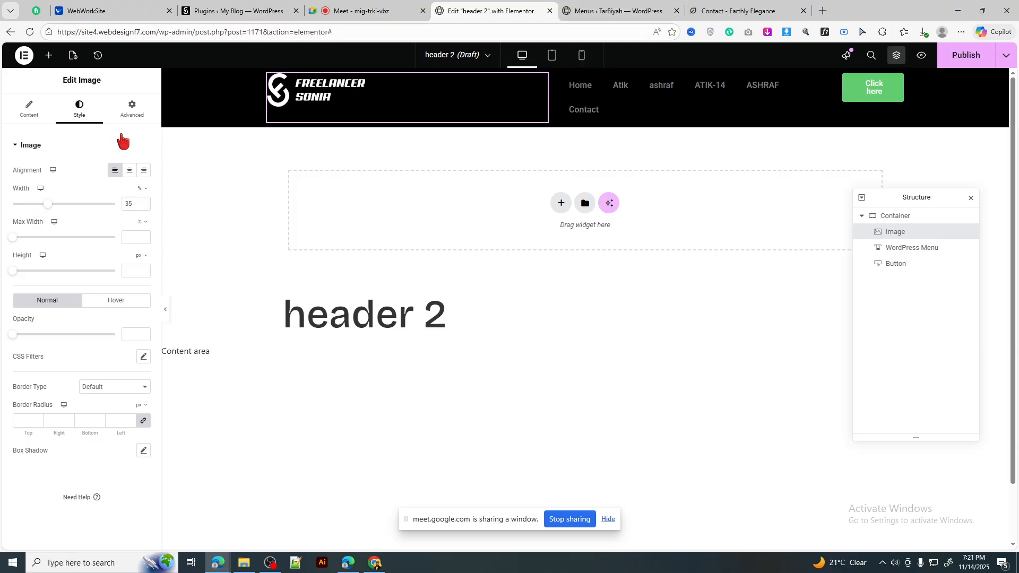
click(132, 109)
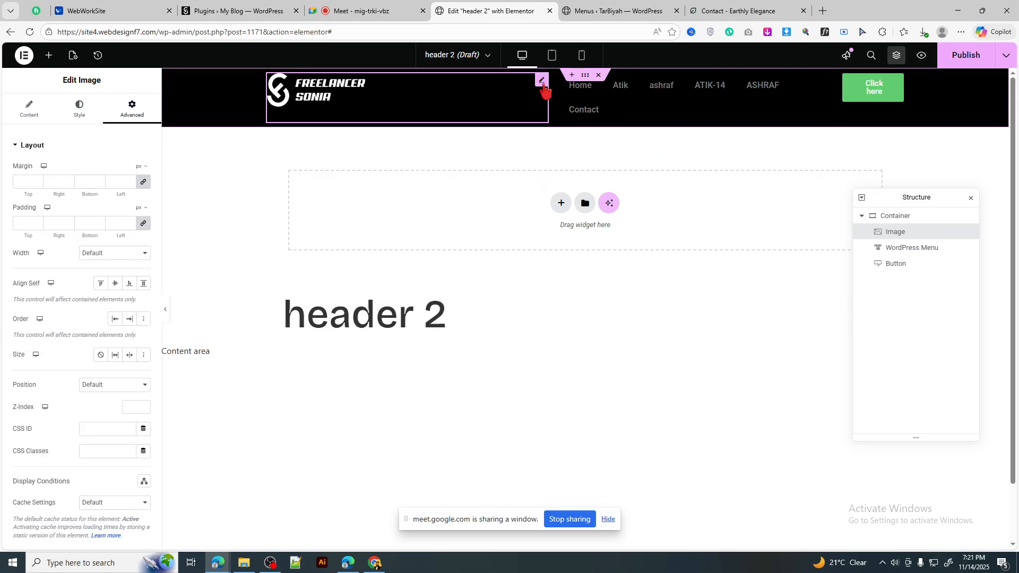
Step: Turn off centred Justify Content on the header container
click(585, 75)
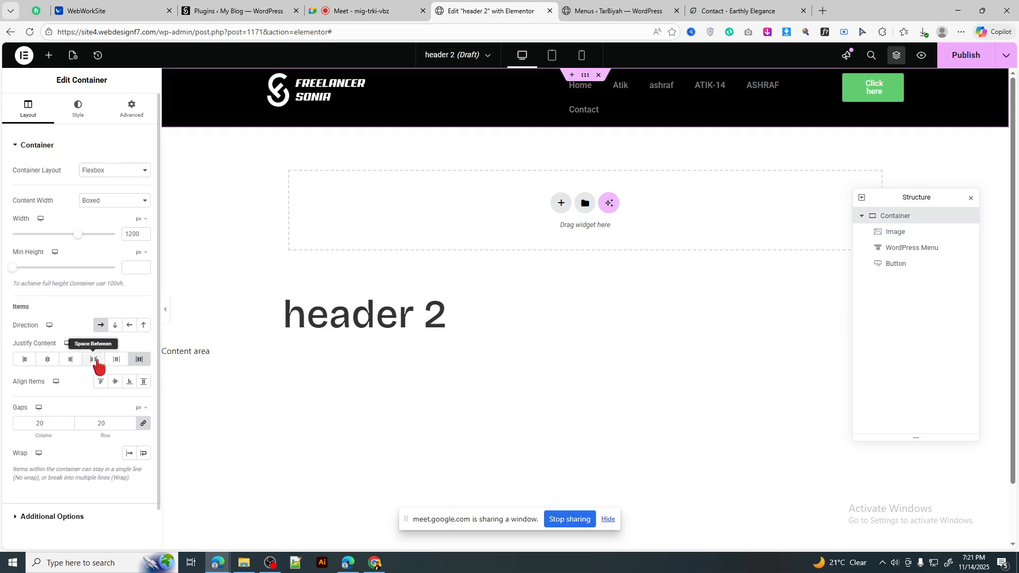
click(116, 360)
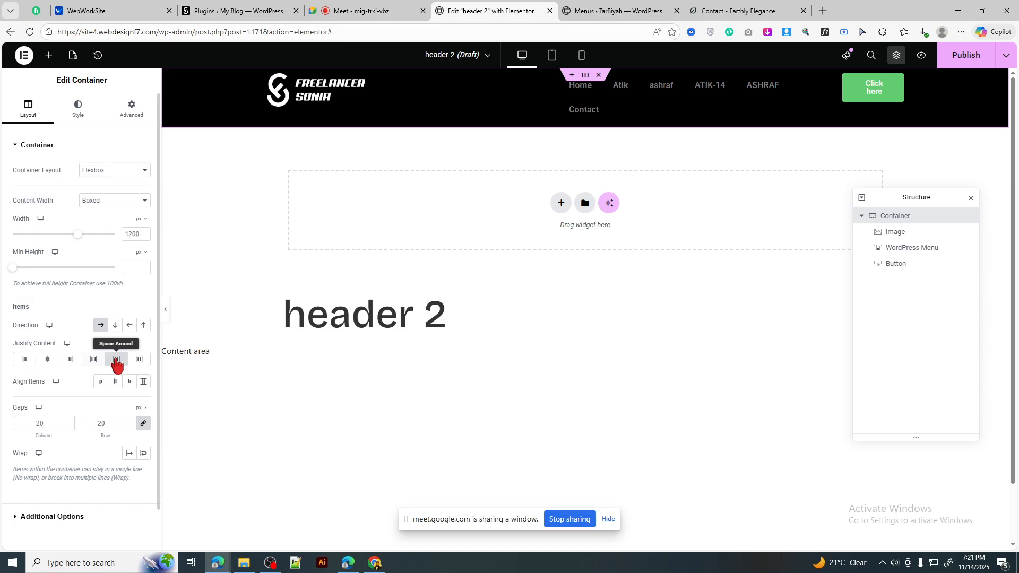
click(49, 364)
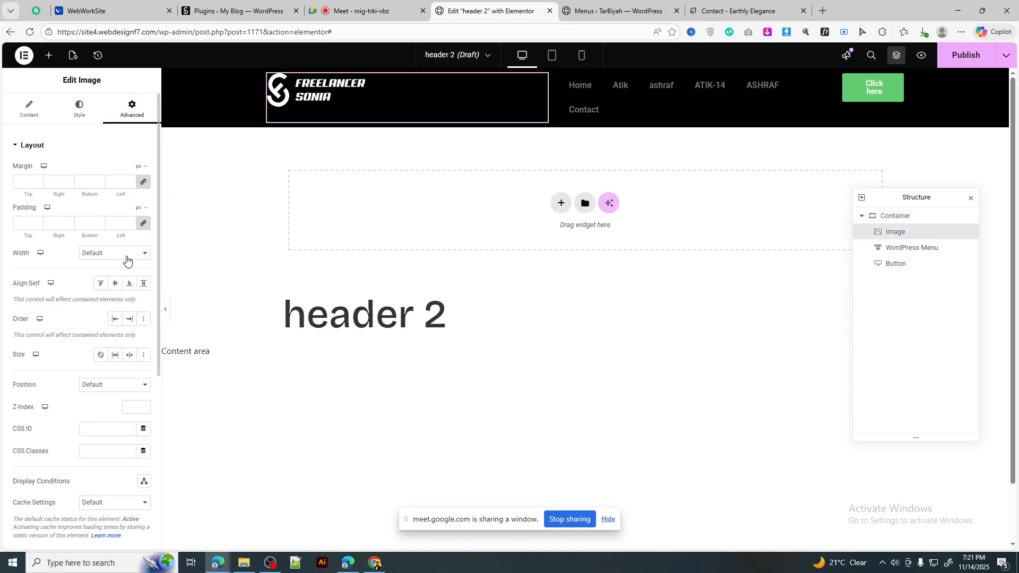
Step: Set the logo's Align Self and Order to Start in its Advanced layout
click(114, 253)
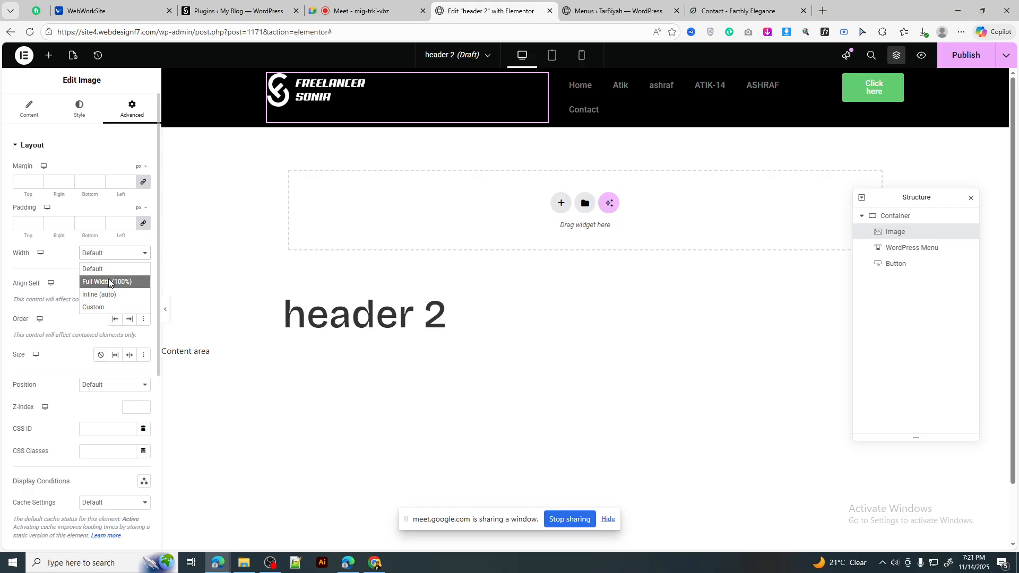
click(104, 295)
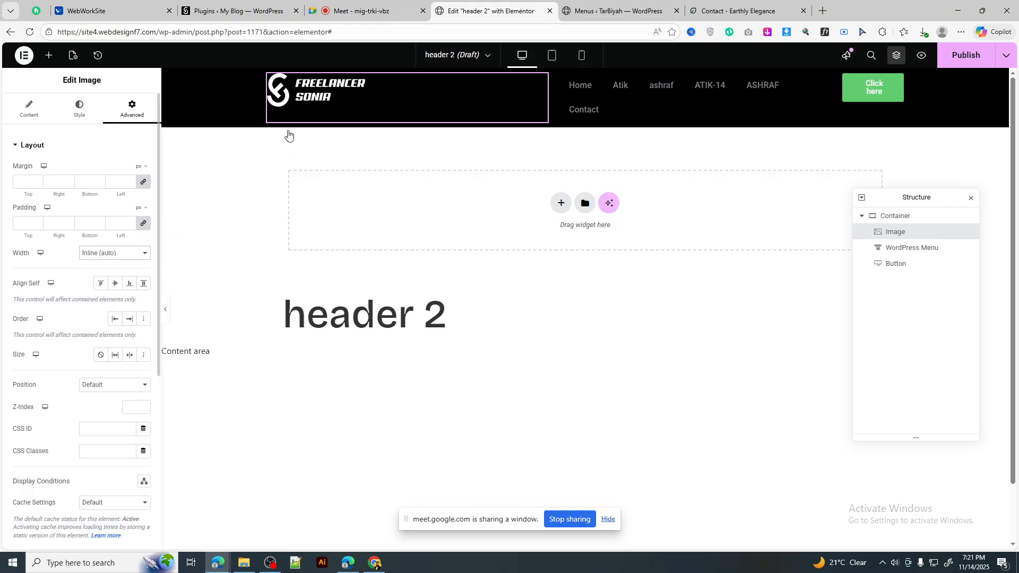
click(112, 255)
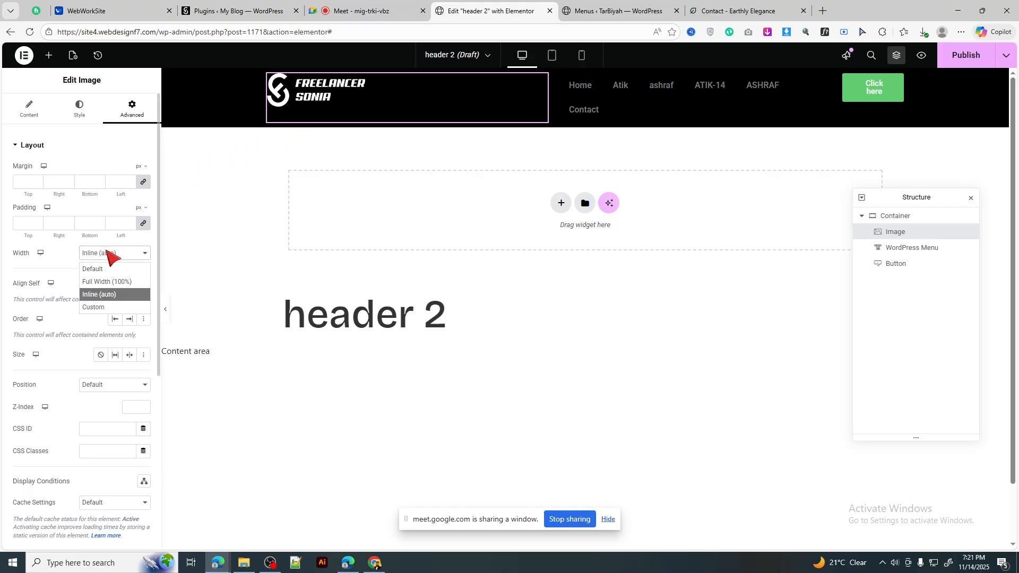
click(109, 255)
click(115, 283)
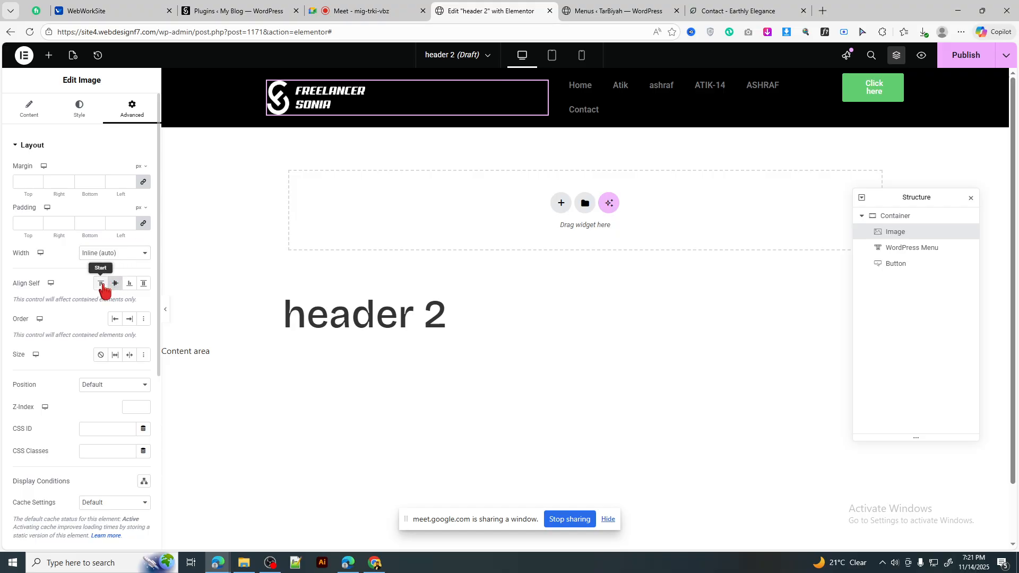
click(101, 284)
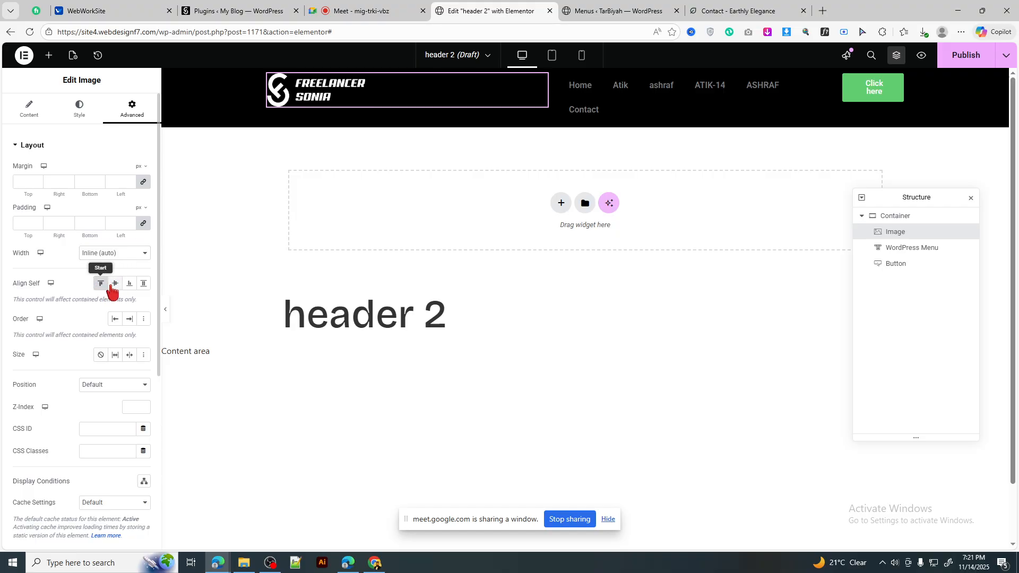
click(116, 319)
Step: Switch the logo's width to Custom and enter 20
click(119, 255)
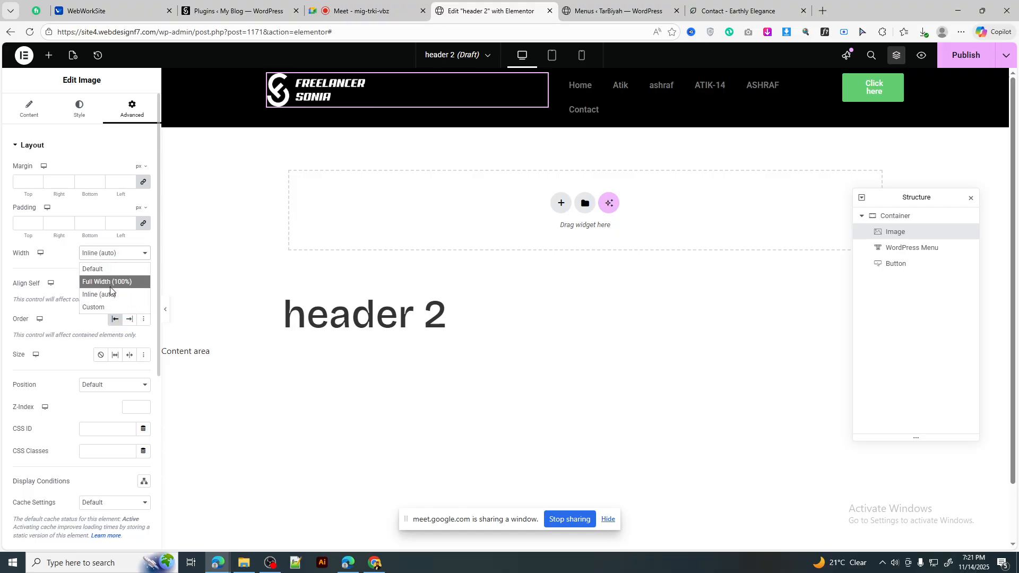
click(116, 260)
click(115, 294)
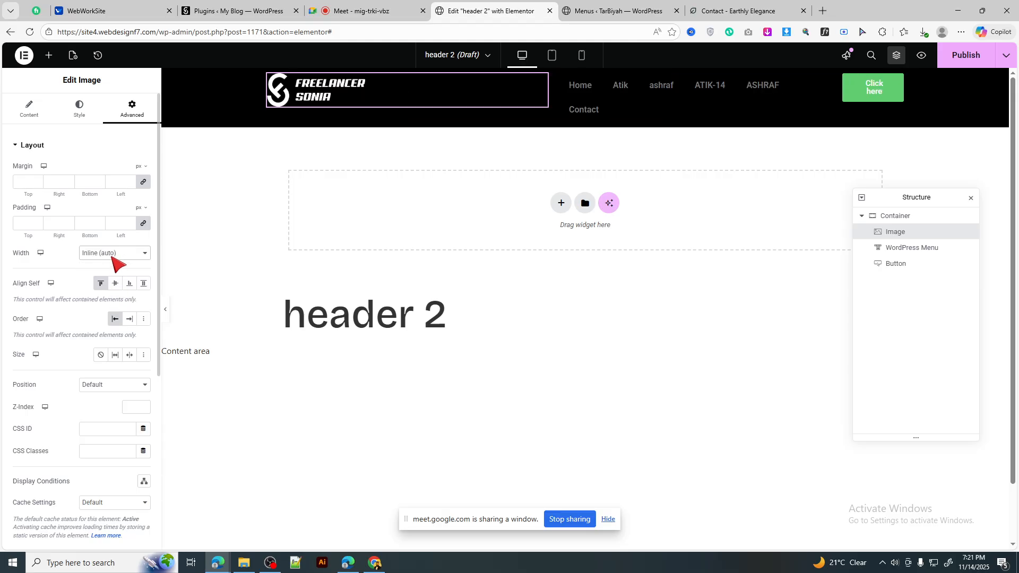
click(113, 255)
click(108, 305)
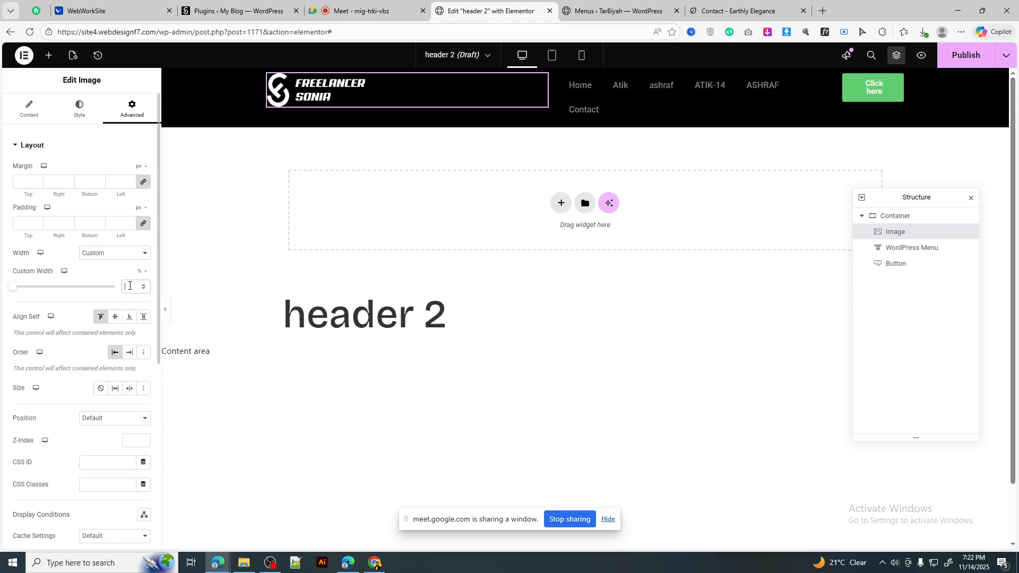
click(130, 285)
text(20)
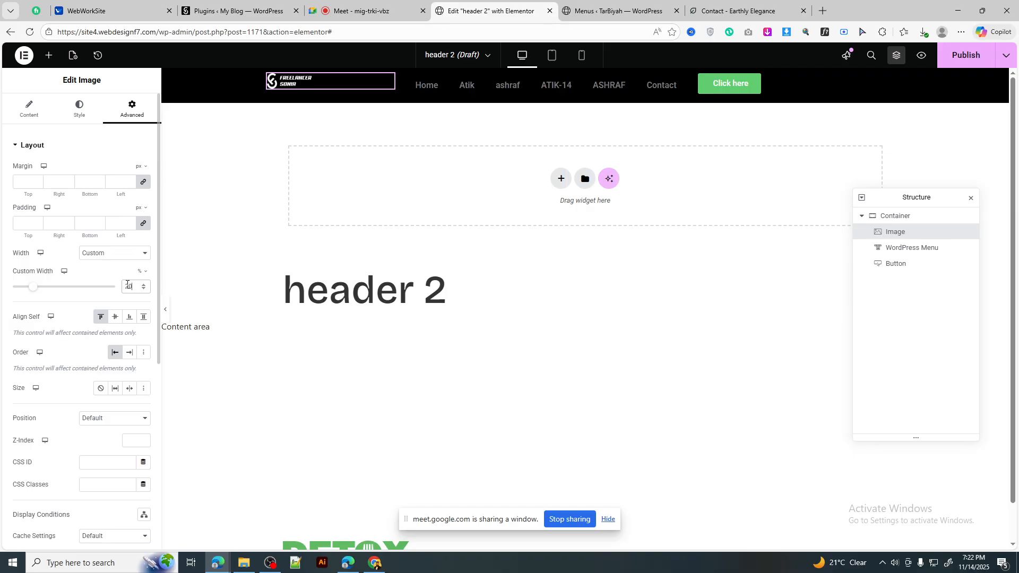
click(354, 6)
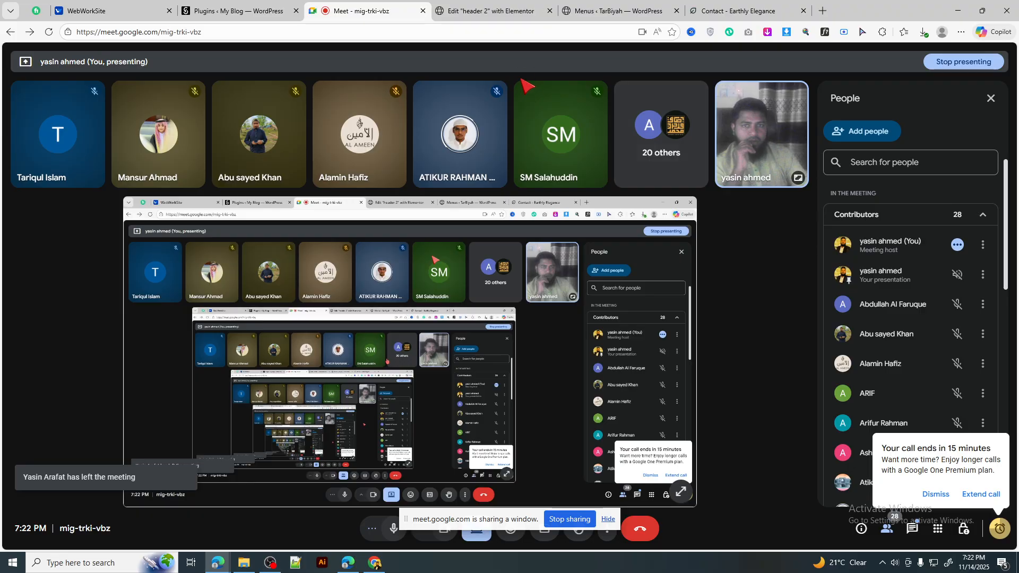
click(489, 4)
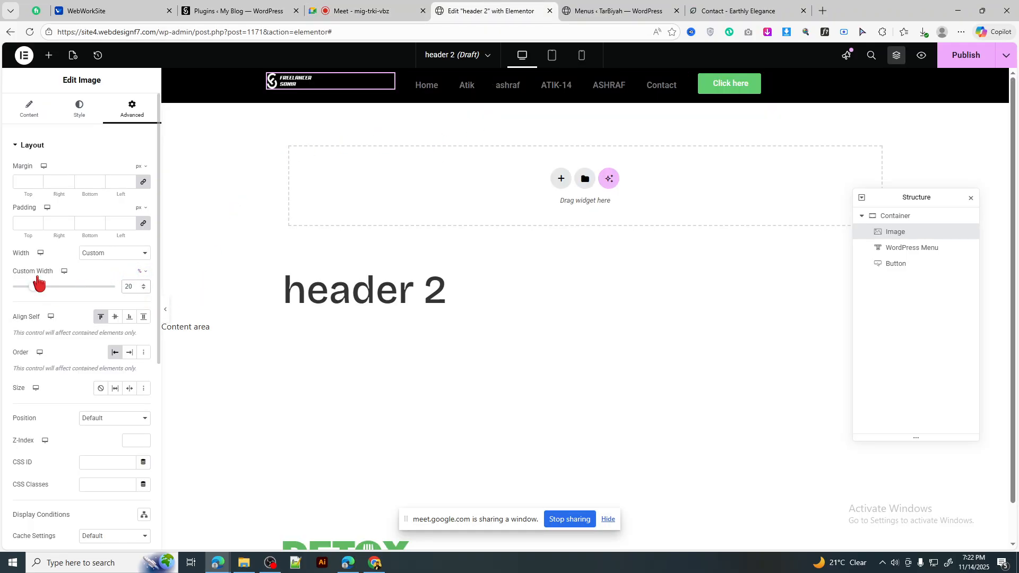
Step: Set the logo image's Style width to 100% and its custom width to 15%
click(80, 106)
drag(48, 204, 116, 206)
click(132, 109)
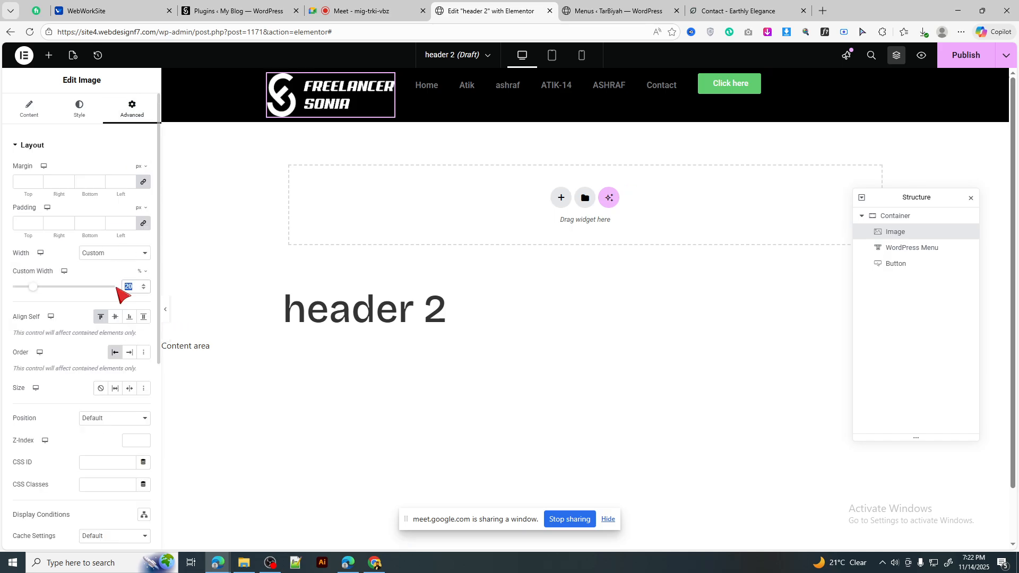
text(15)
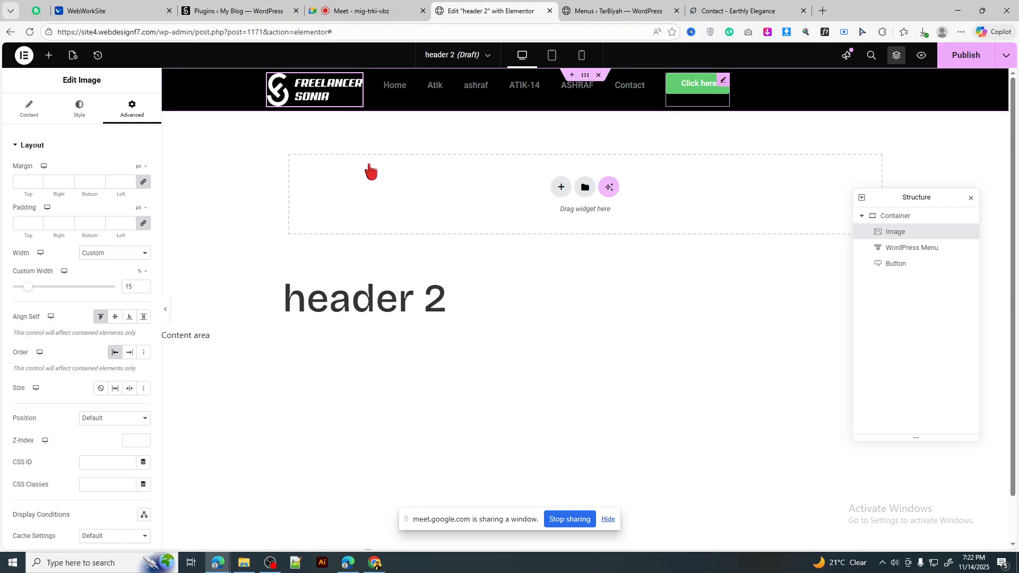
click(723, 80)
click(133, 109)
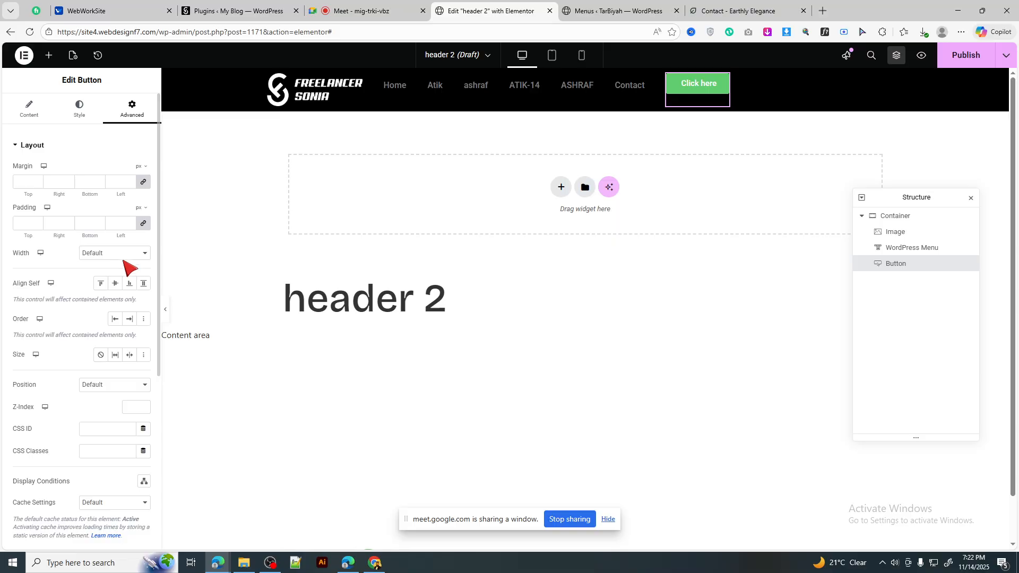
Step: Give the Click here button a custom width of 15%
click(123, 255)
click(101, 307)
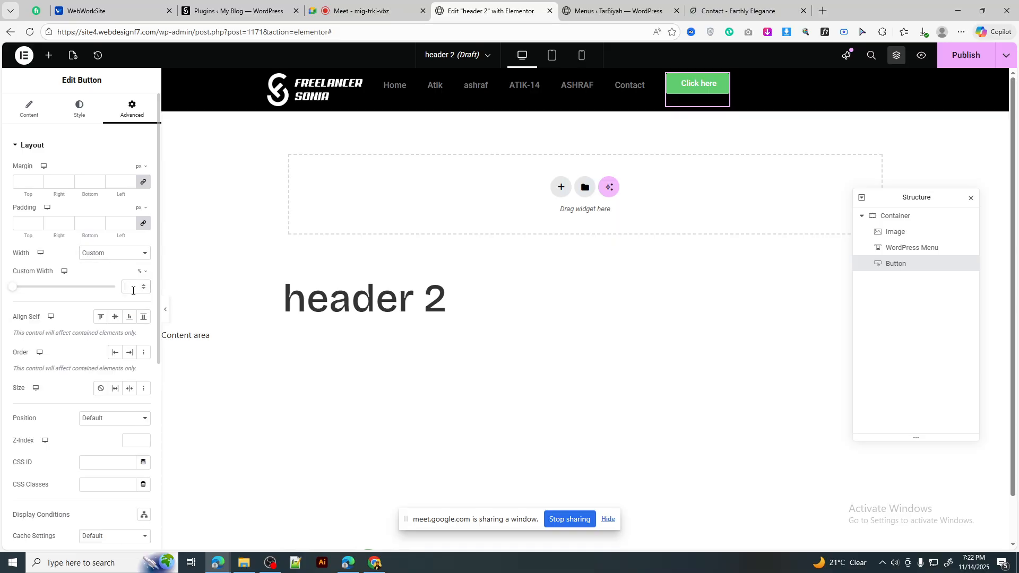
click(134, 291)
text(15)
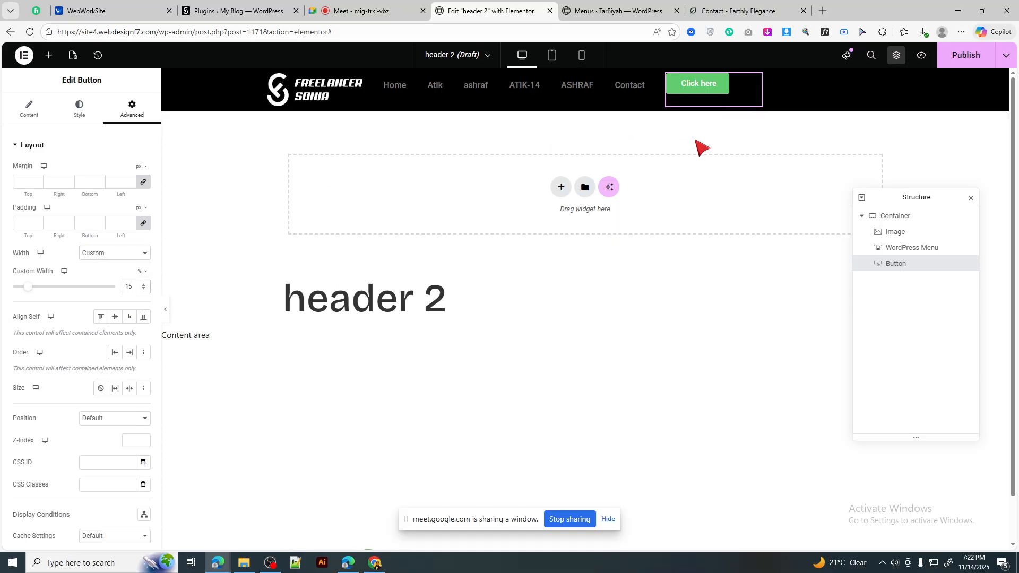
Step: Give the navigation menu widget a custom width of 70%
click(651, 88)
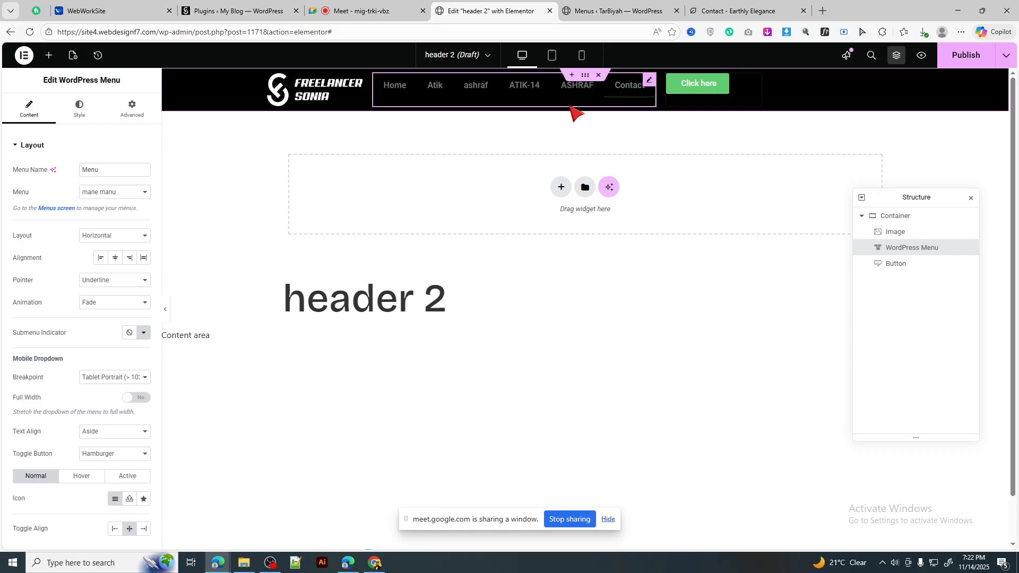
click(134, 110)
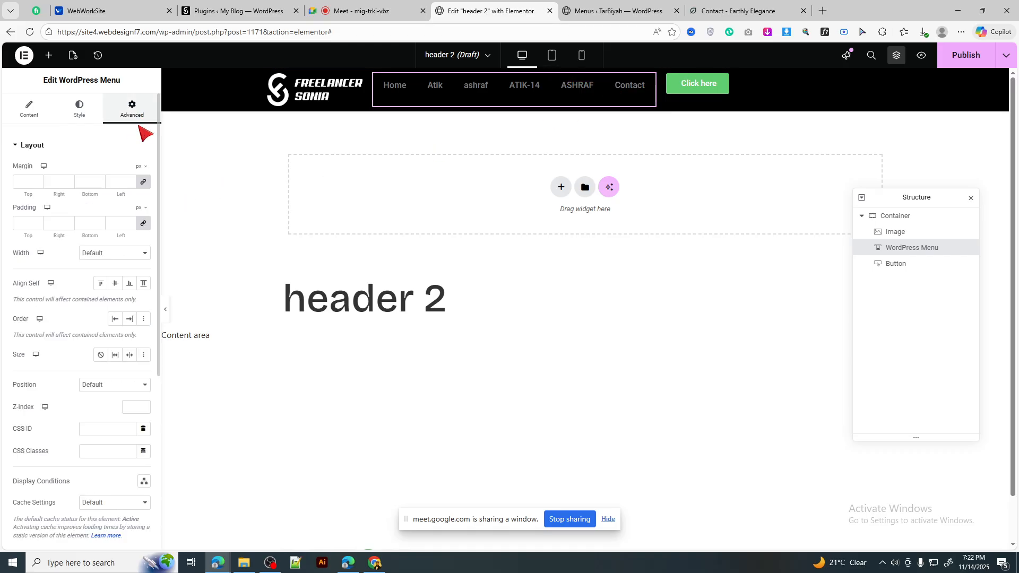
click(133, 254)
click(115, 307)
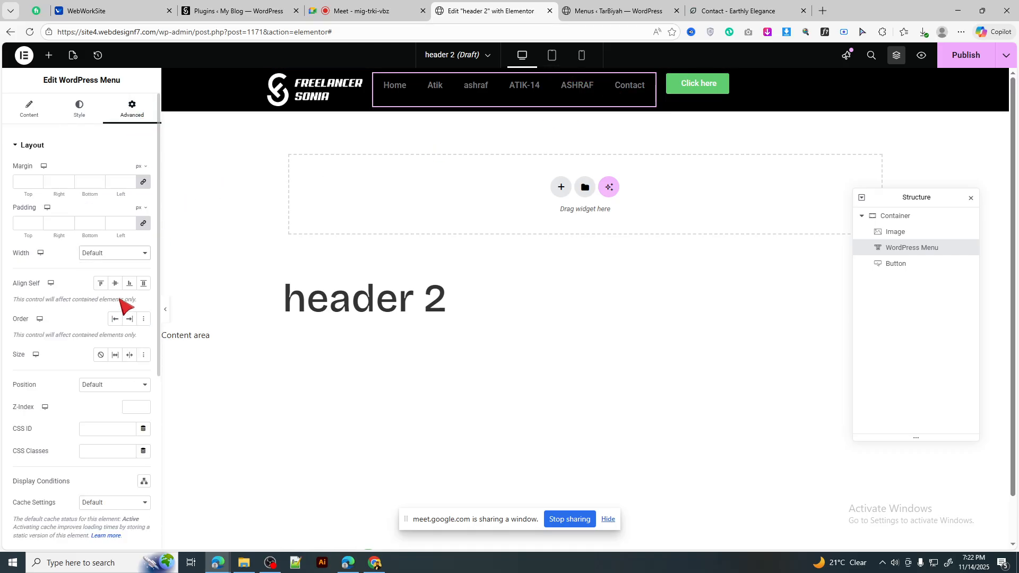
click(127, 285)
text(70)
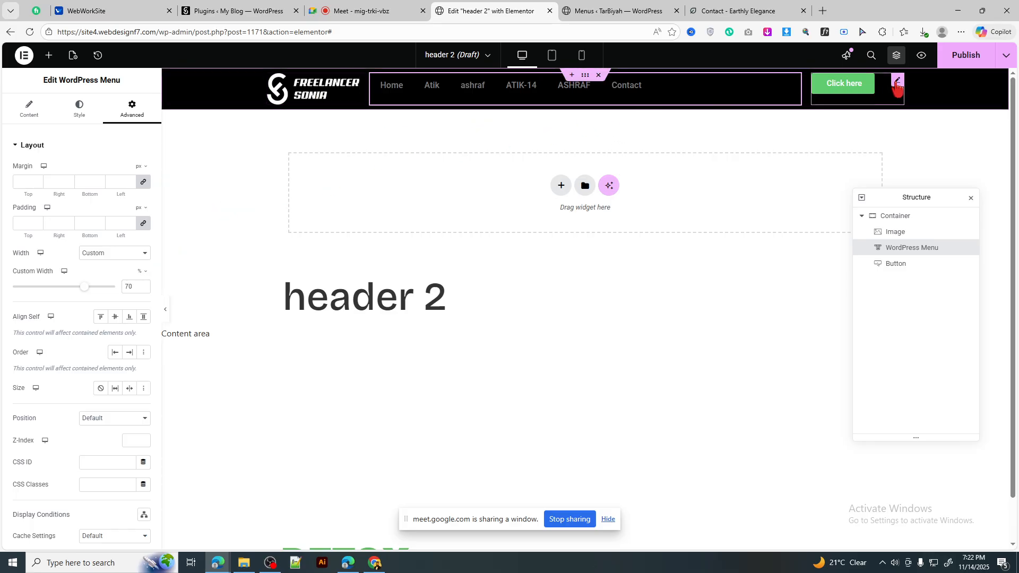
Step: Position the Click here button to the right, then view the Earthly Elegance reference page
click(897, 83)
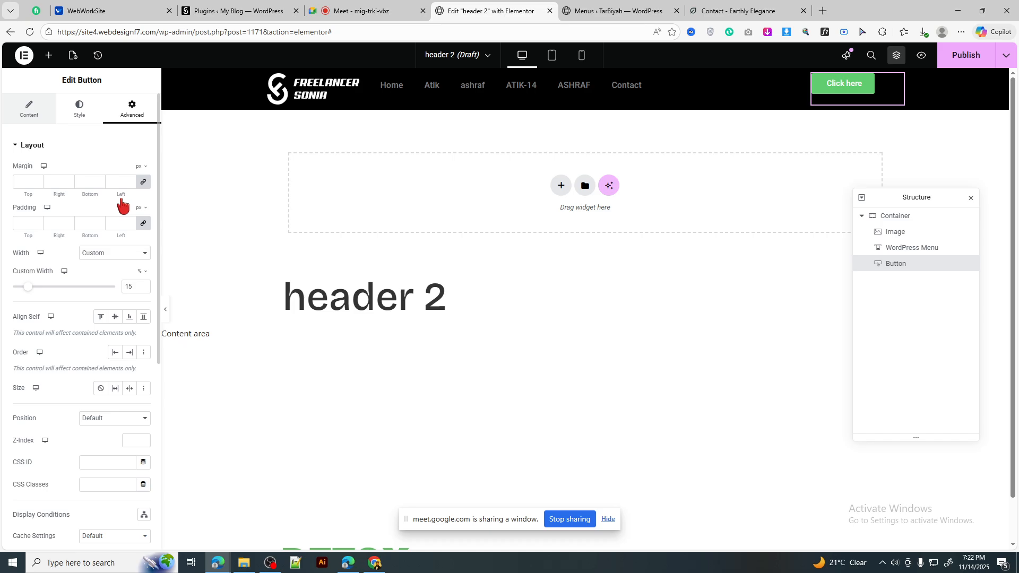
click(79, 109)
click(130, 170)
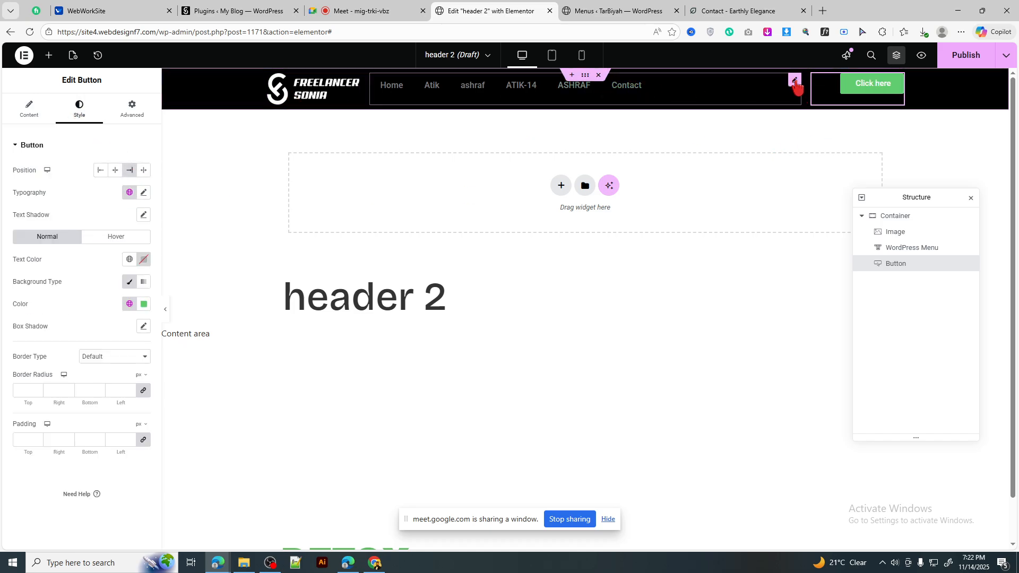
click(794, 81)
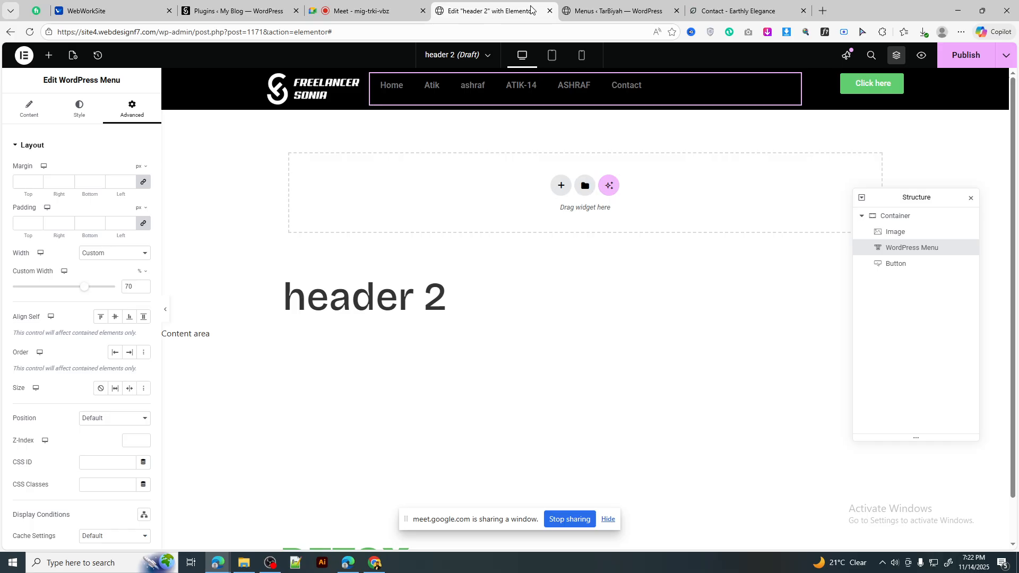
click(616, 11)
click(744, 11)
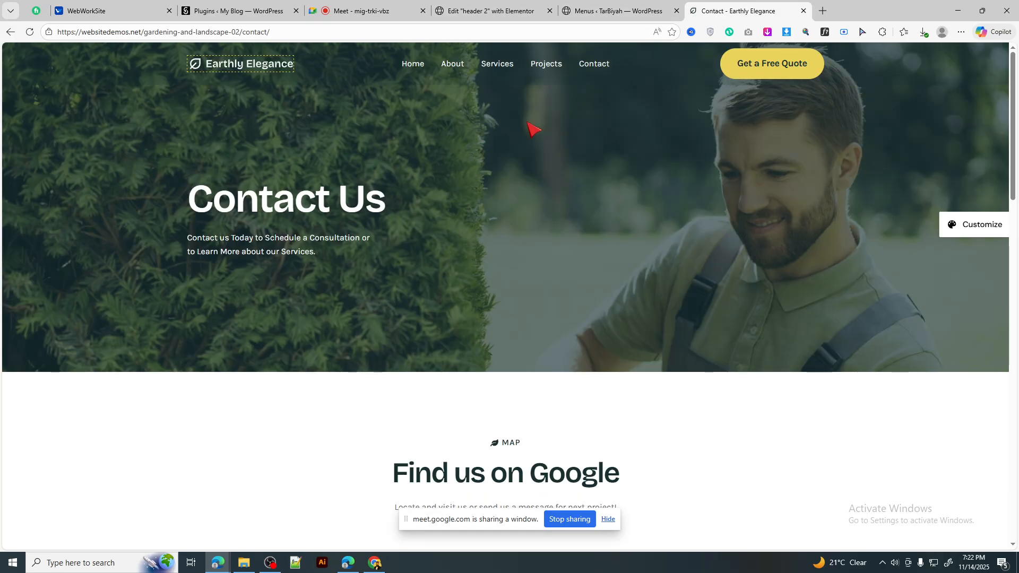
Step: Check the Earthly Elegance logo, then go back to the header 2 editor via the Menus tab
click(195, 64)
click(621, 11)
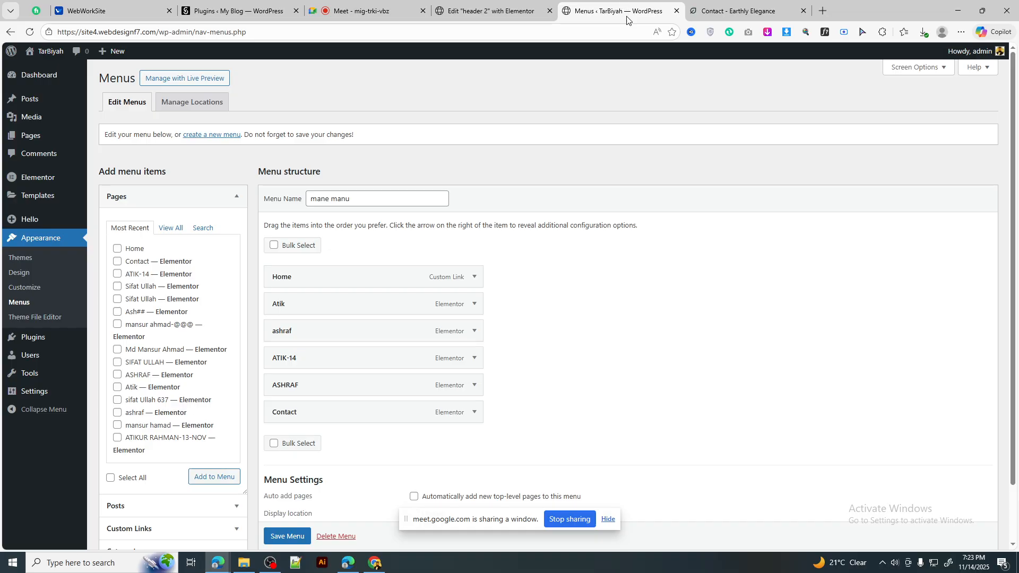
click(483, 4)
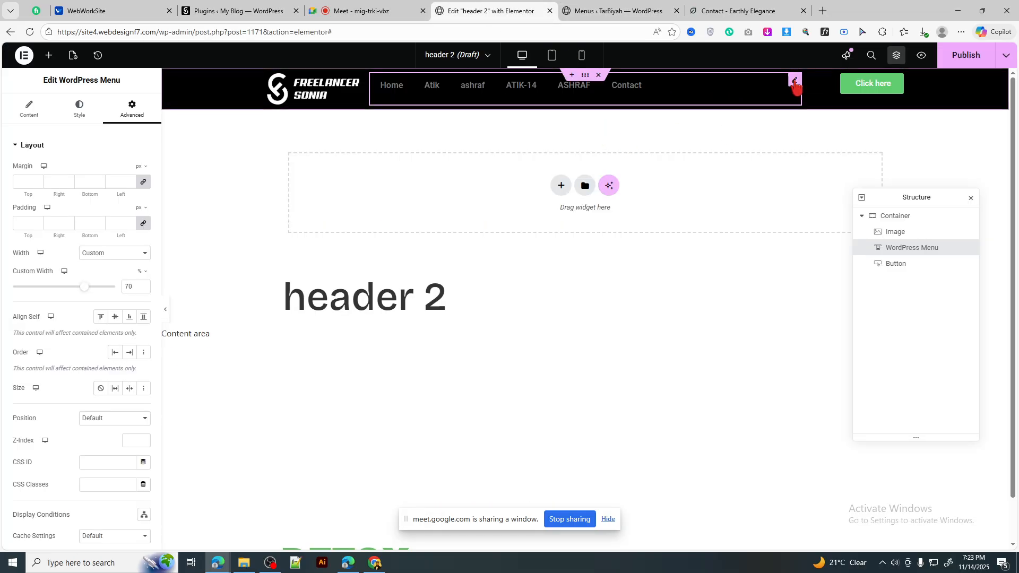
Step: Center the menu alignment and the header's Align Items, comparing with the Earthly Elegance page
click(36, 119)
click(116, 259)
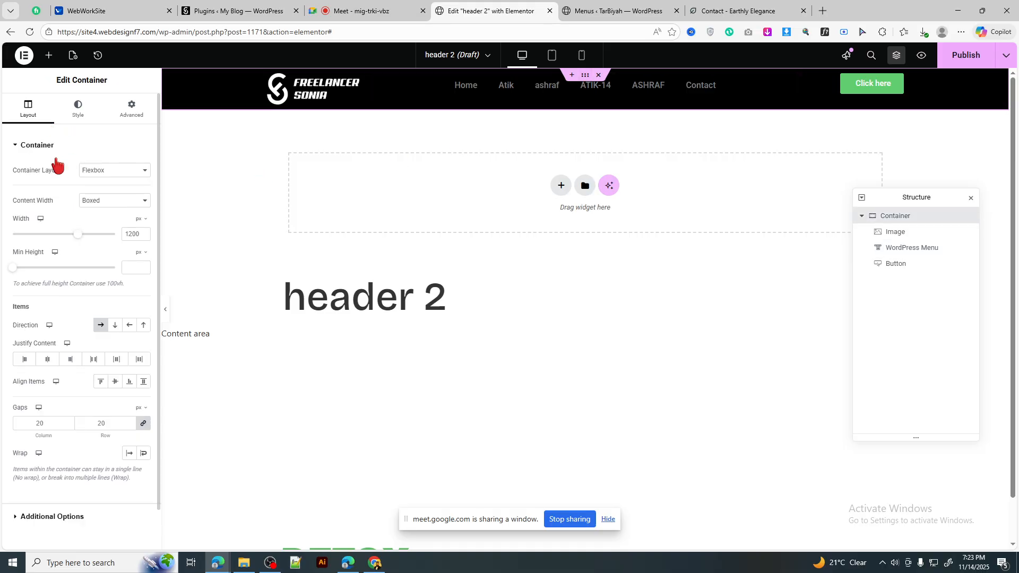
click(115, 381)
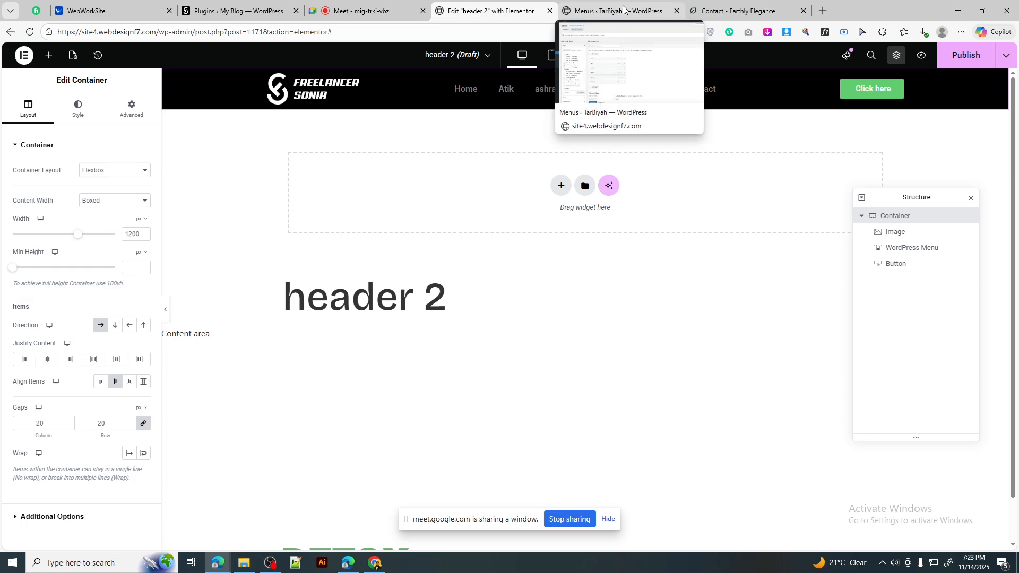
click(731, 10)
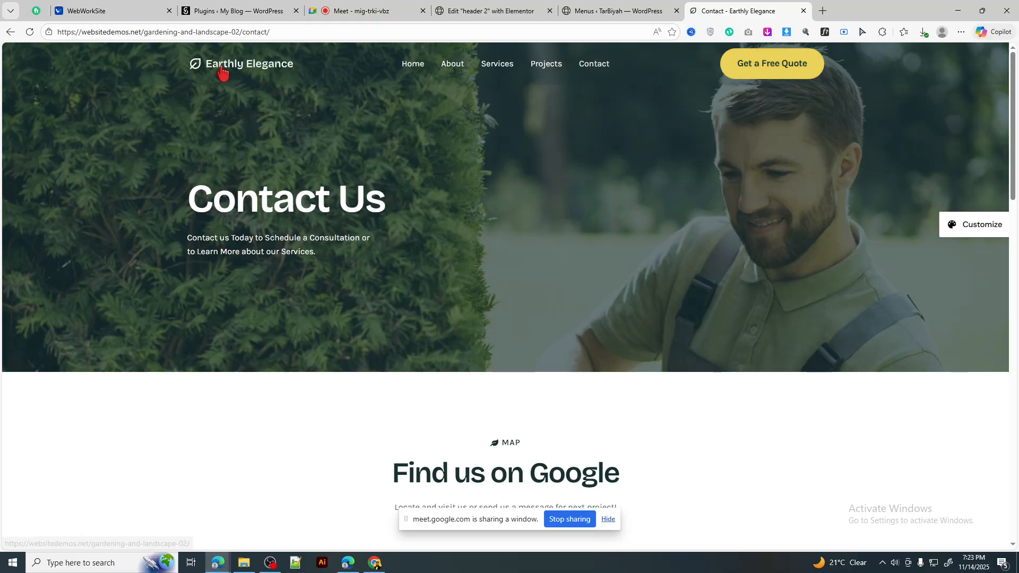
drag(218, 74, 398, 102)
click(180, 318)
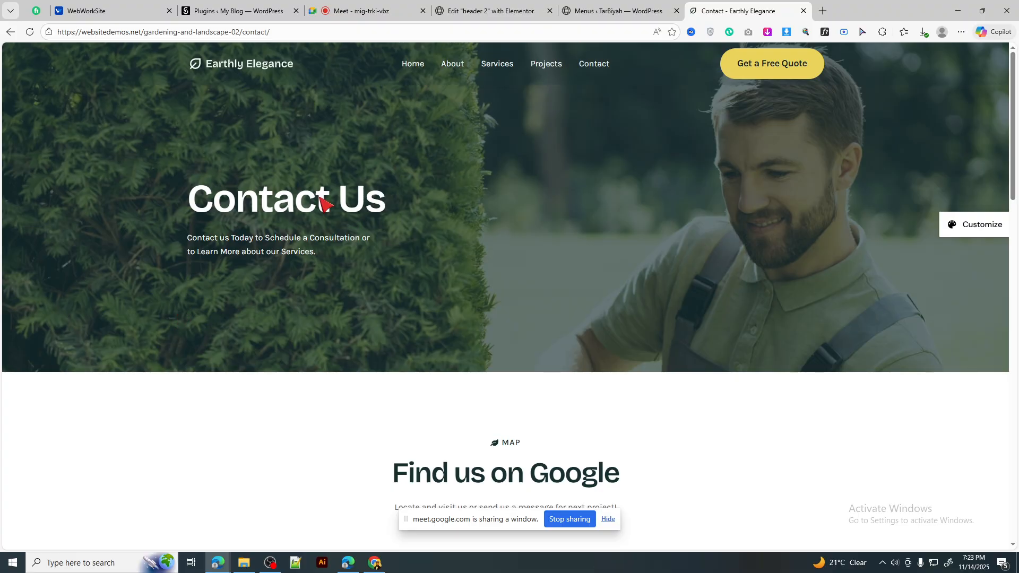
click(616, 7)
click(509, 11)
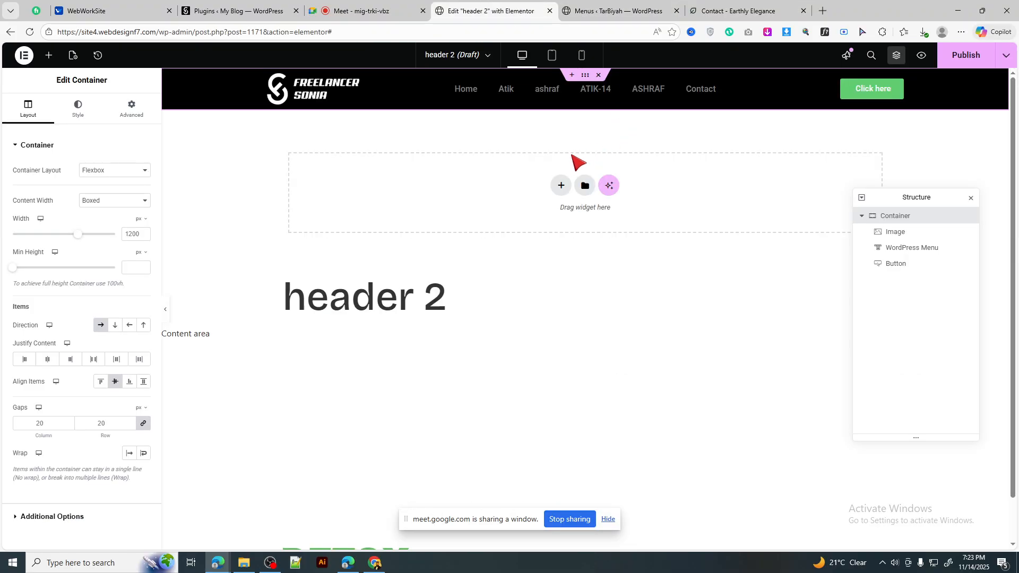
Step: Give the Click here button the yellow global background colour and black #000000 text
click(897, 90)
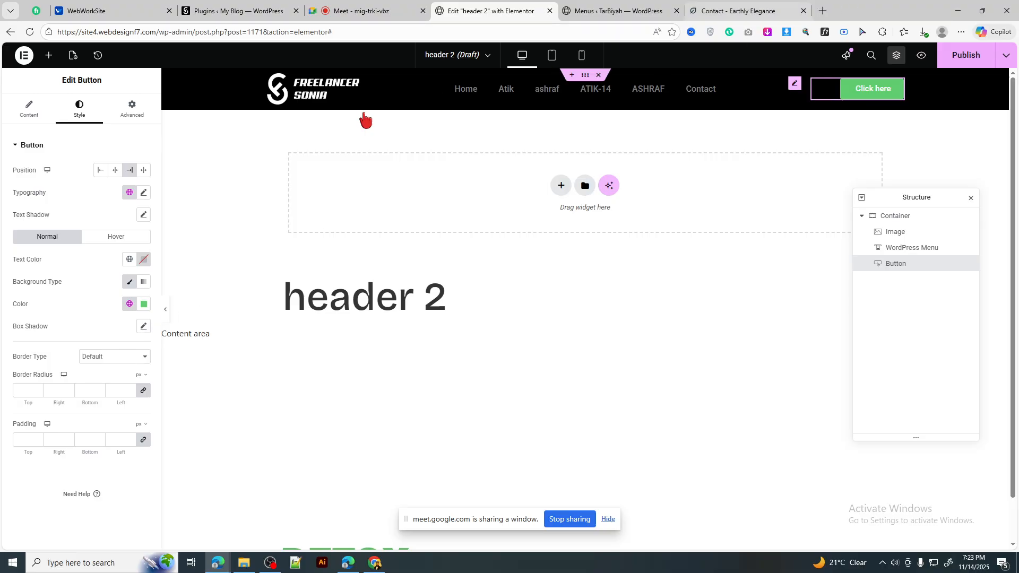
key(ctrl+Tab)
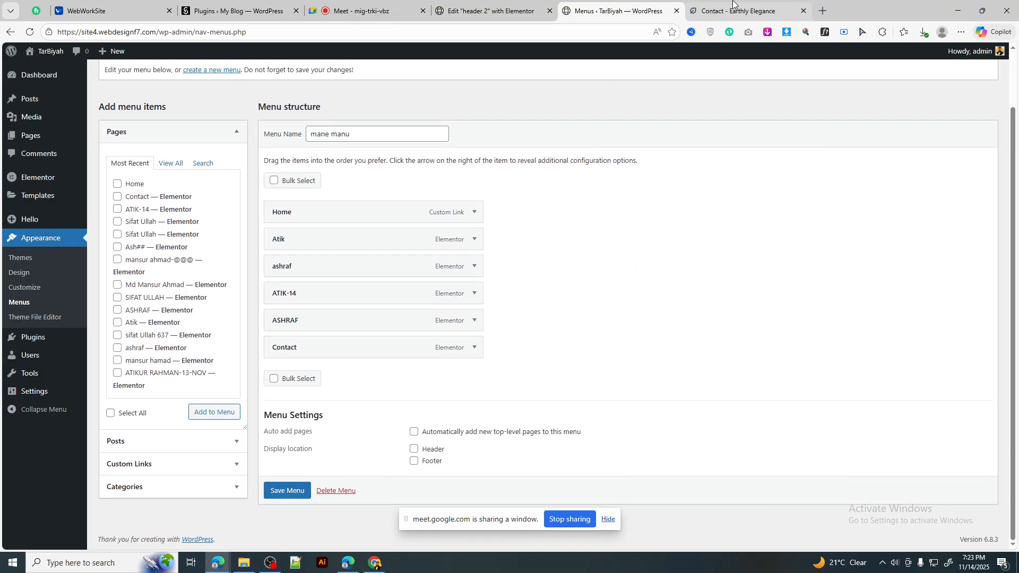
key(ctrl+Tab)
click(547, 5)
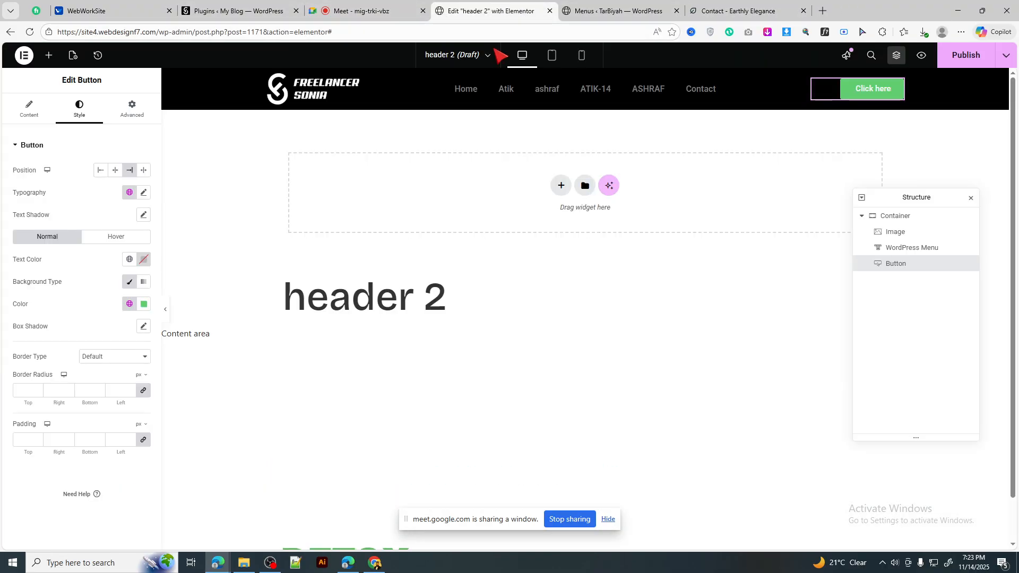
click(130, 304)
scroll(84, 239, down, 3)
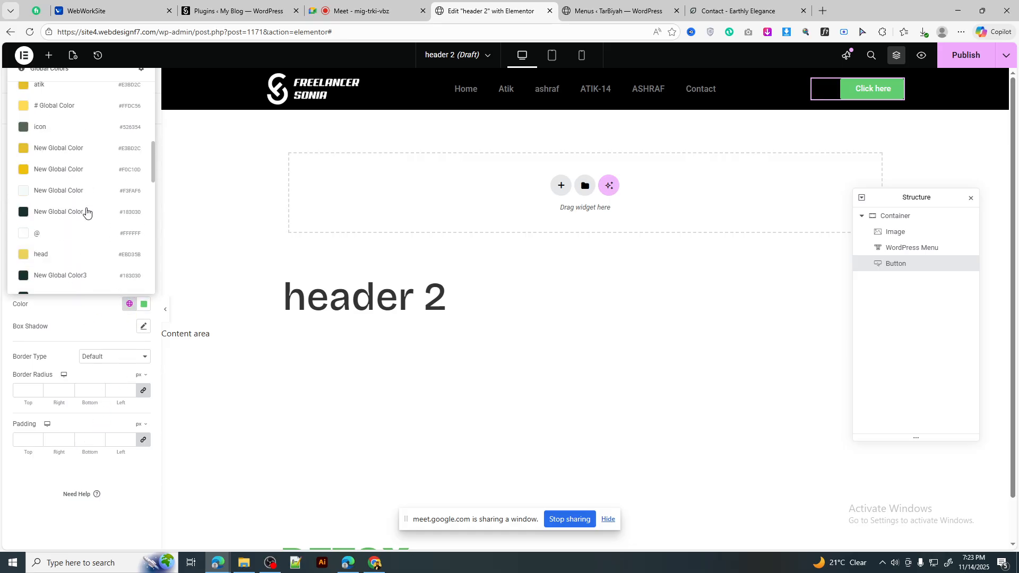
click(84, 154)
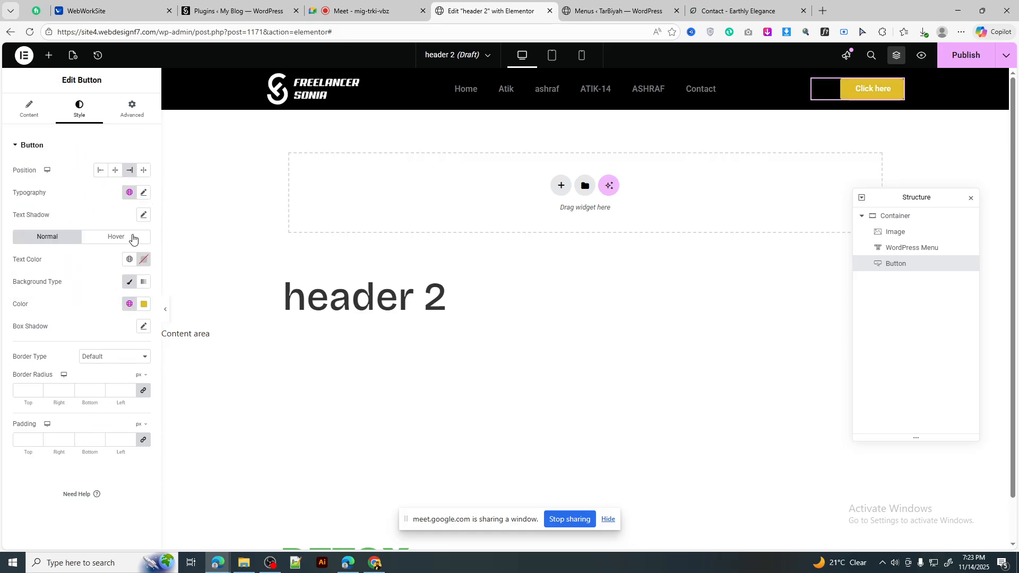
click(143, 260)
drag(172, 375, 143, 263)
drag(198, 375, 217, 392)
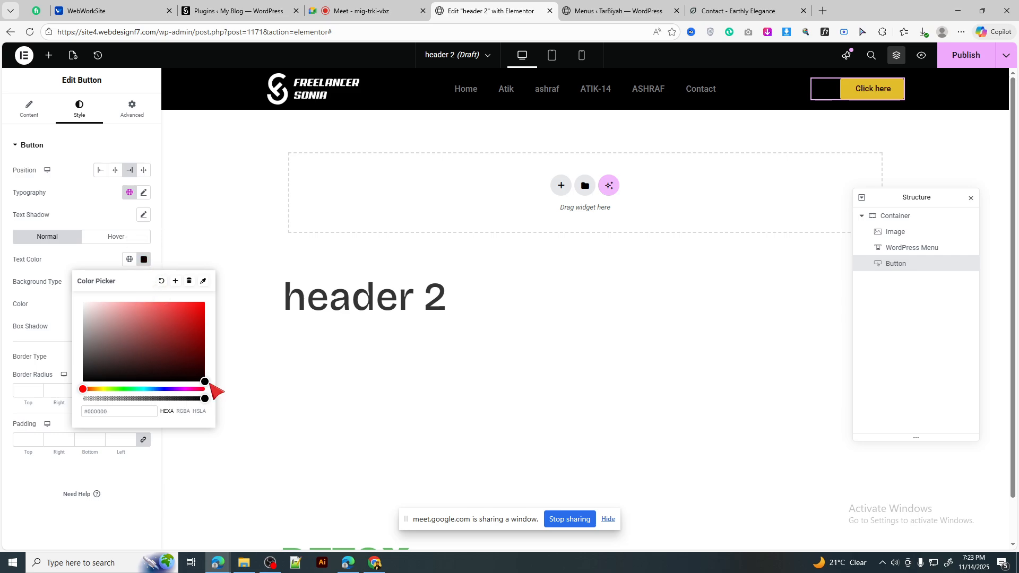
click(143, 259)
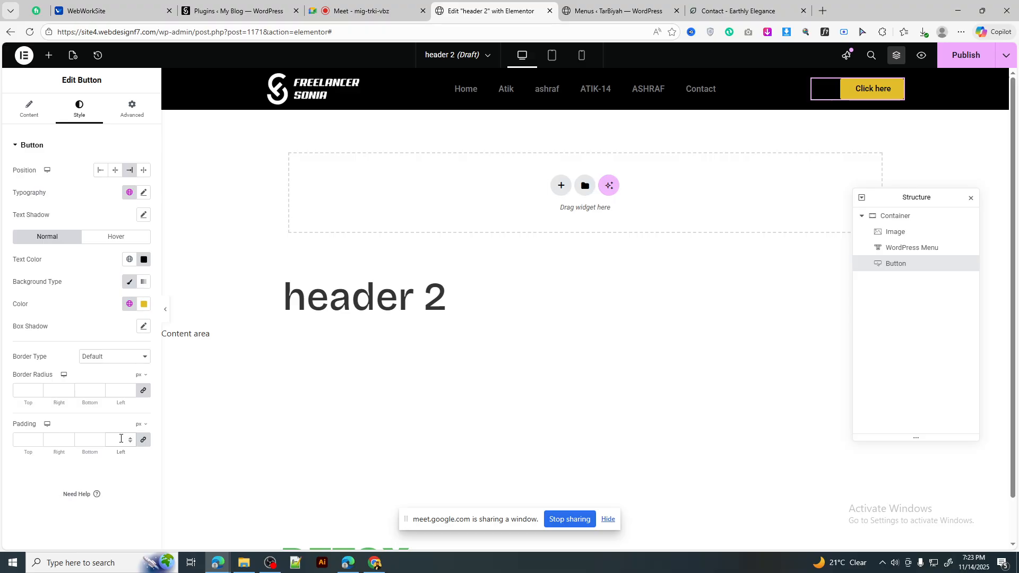
Step: Set the button padding to 16/45 and its border radius to 50
click(121, 438)
text(16)
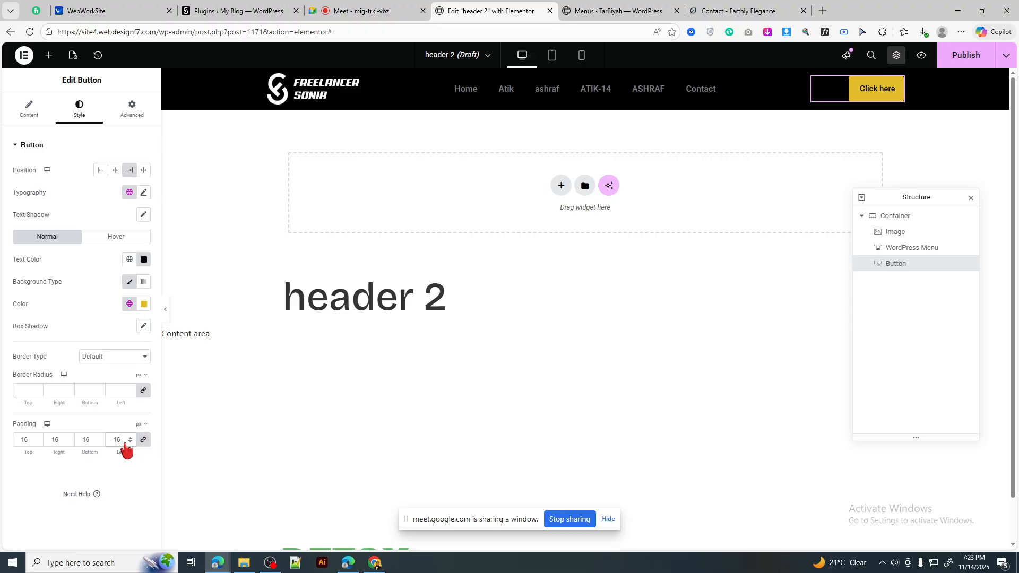
double_click(59, 446)
text(45)
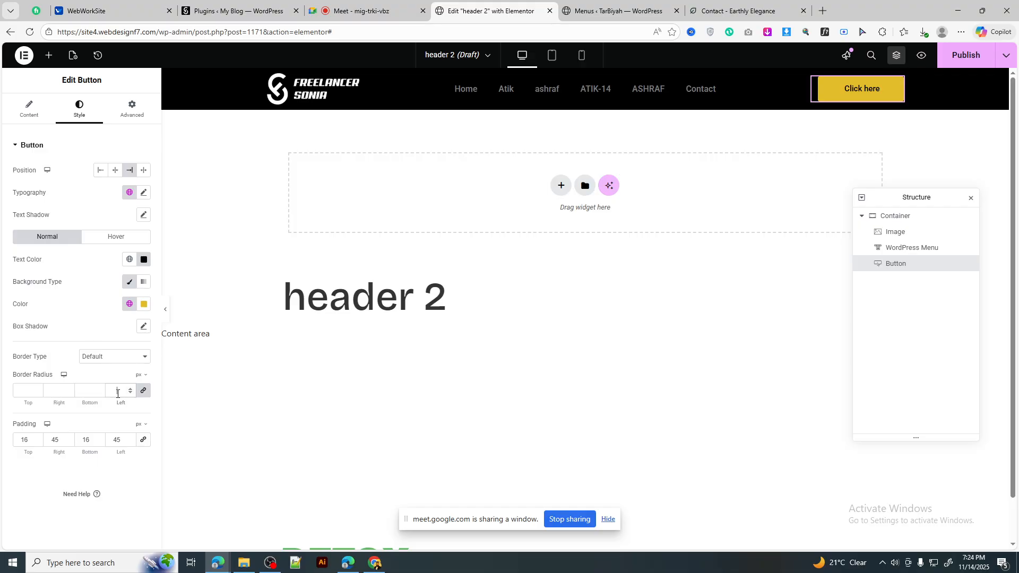
click(117, 391)
text(50)
Step: Set the button's typography to Poppins at size 16
click(144, 194)
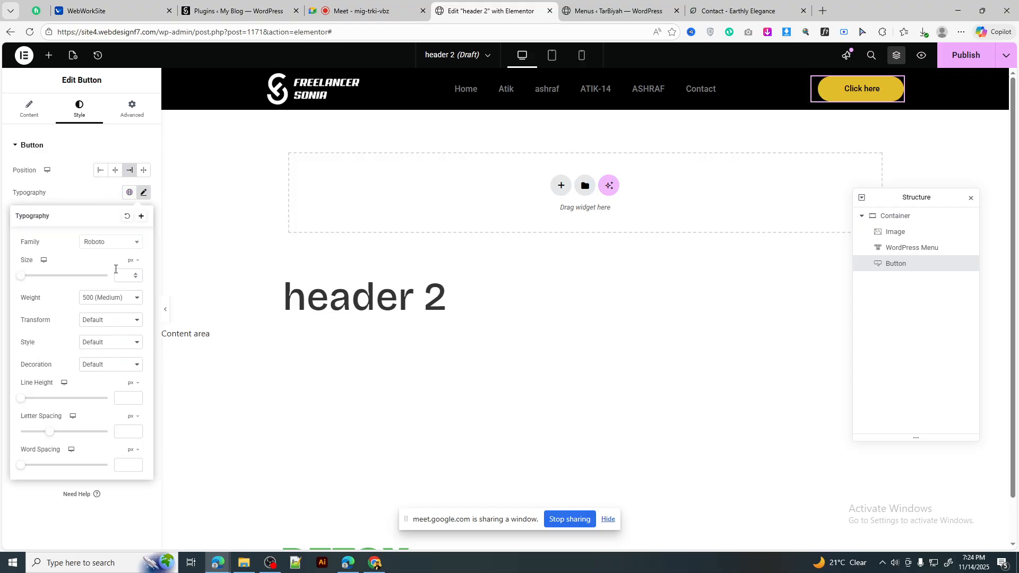
click(111, 244)
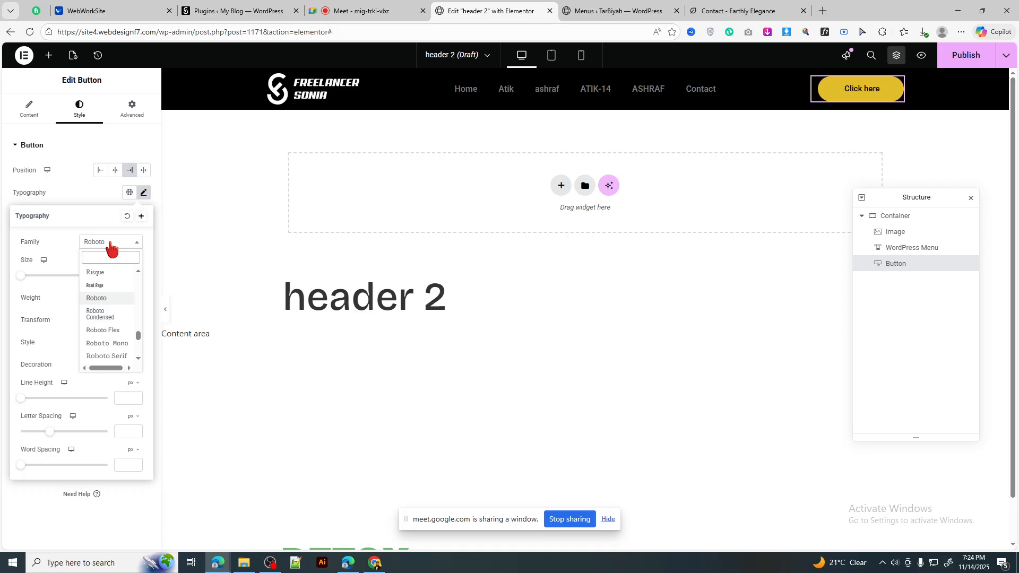
text(poppins)
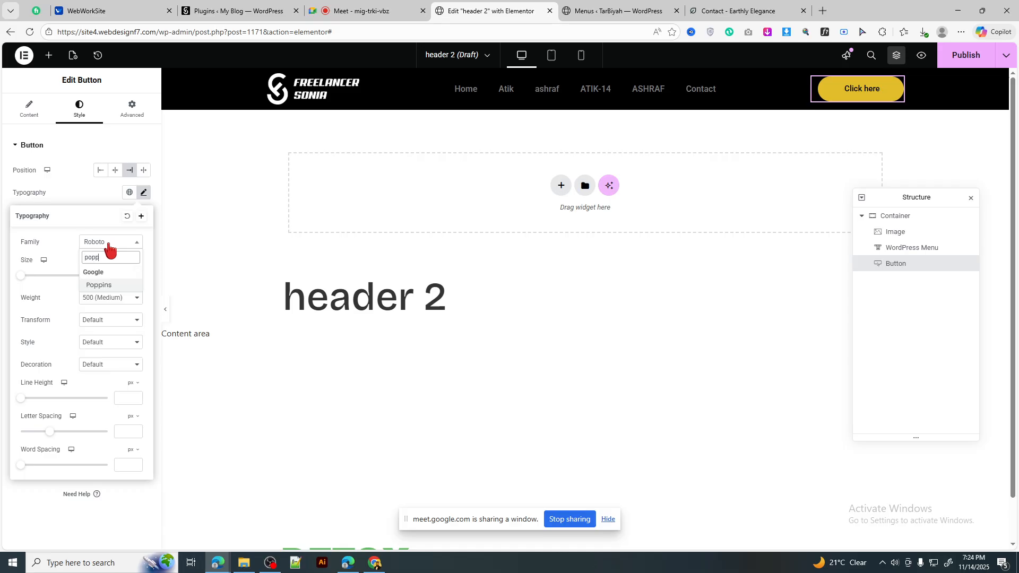
key(Return)
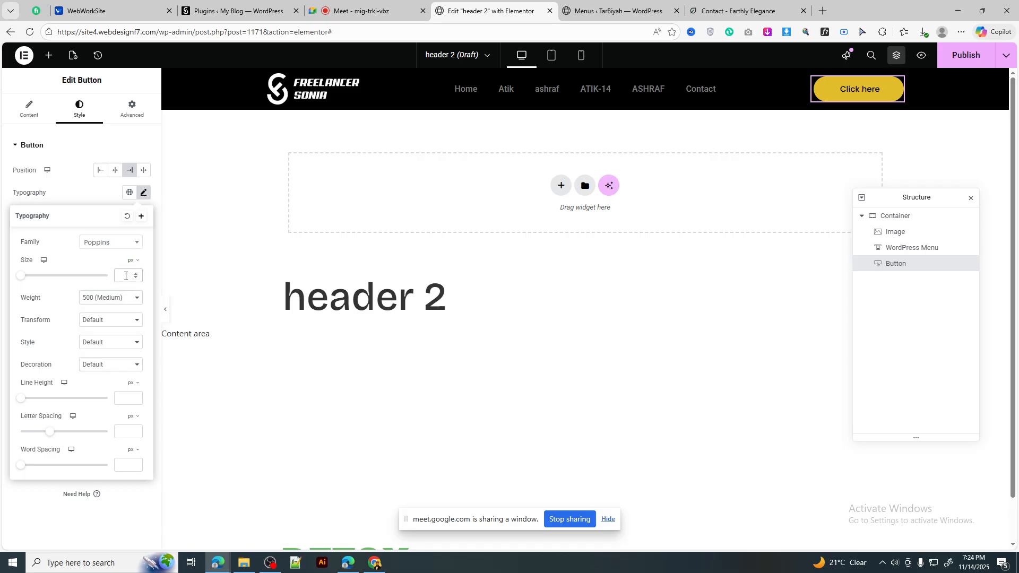
text(16)
click(143, 192)
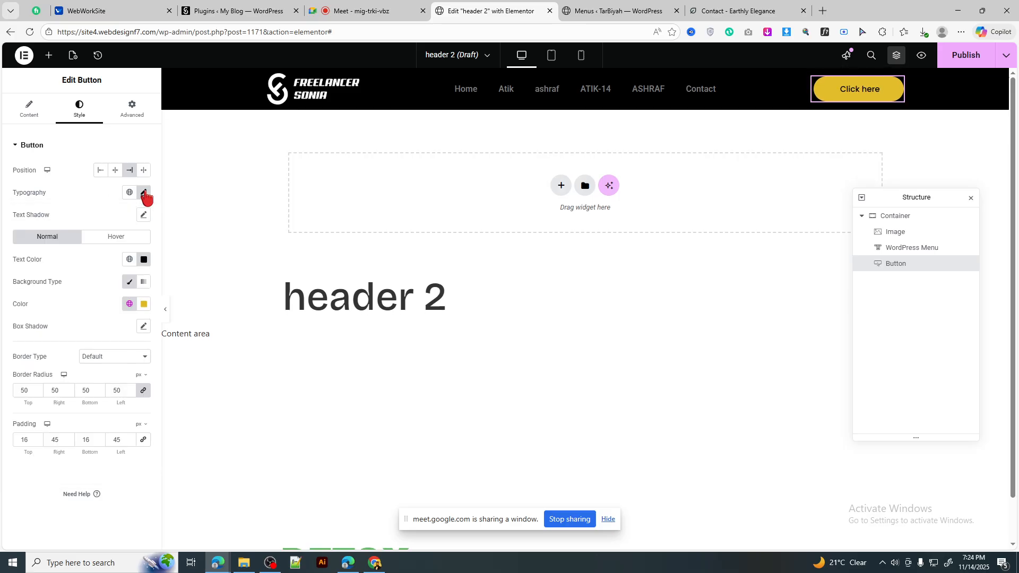
Step: Stretch the button and link its padding to 17 on all sides
click(144, 171)
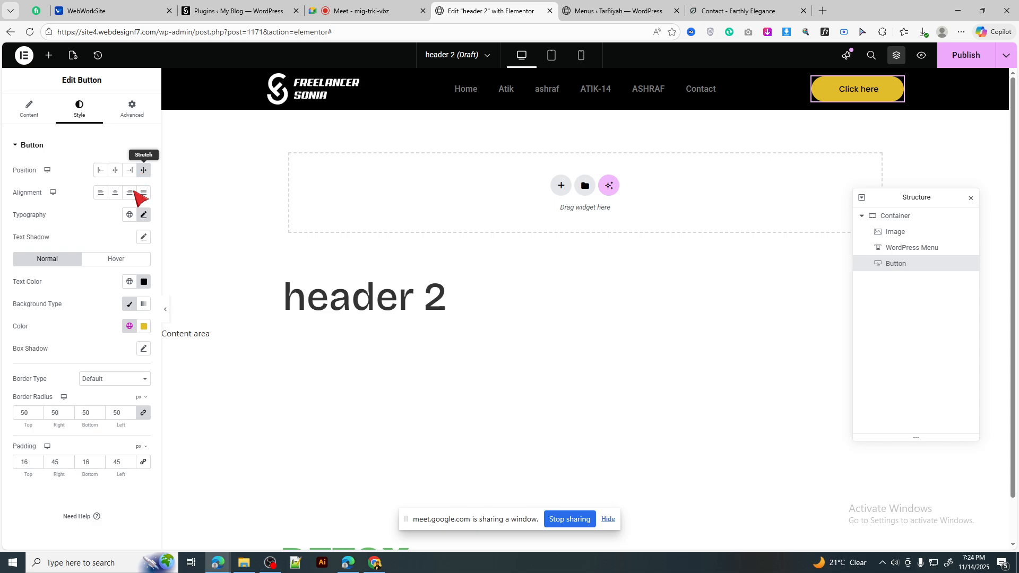
click(143, 462)
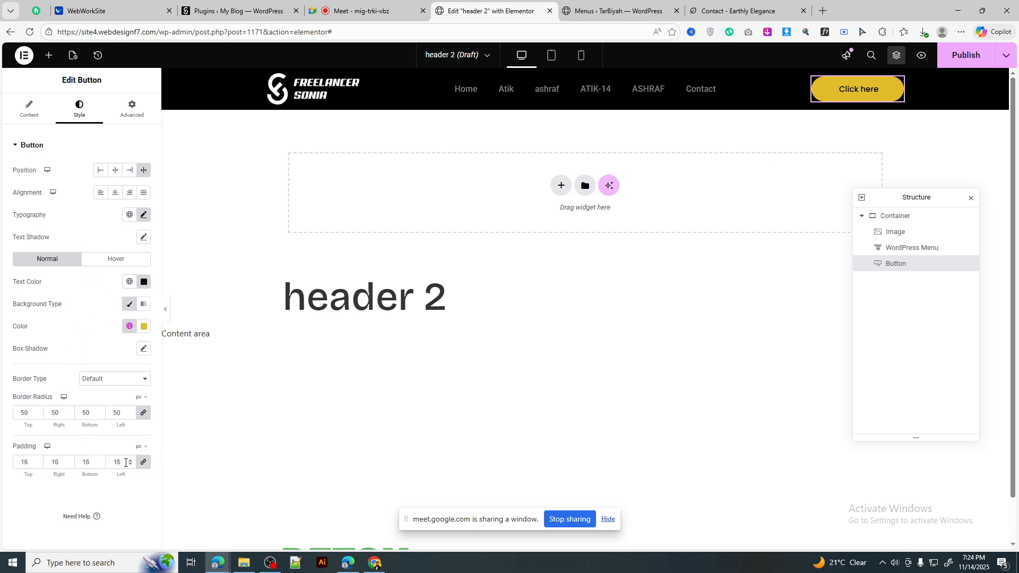
text(17)
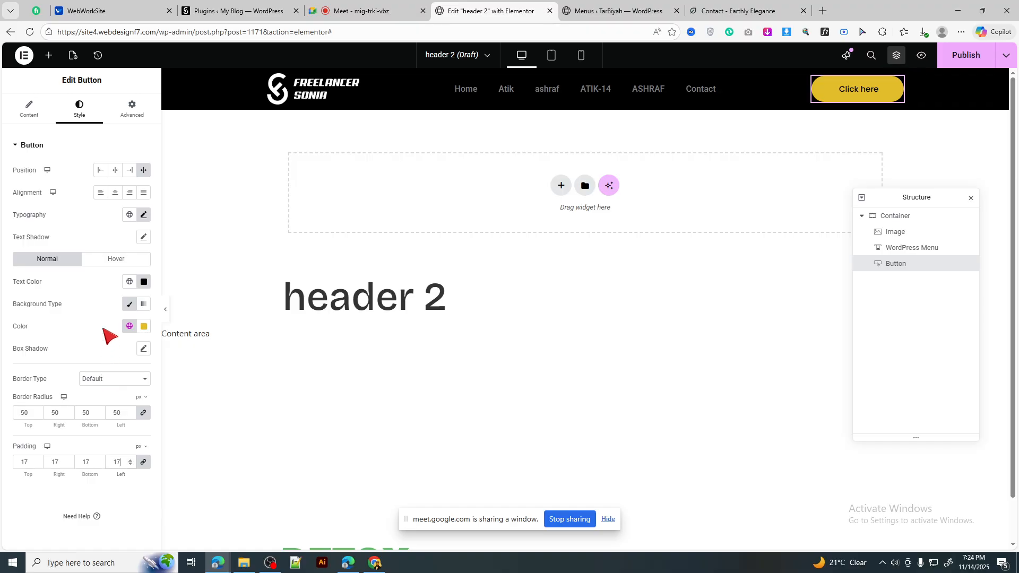
Step: Set the button text Transform to Uppercase so it reads CLICK HERE
click(144, 216)
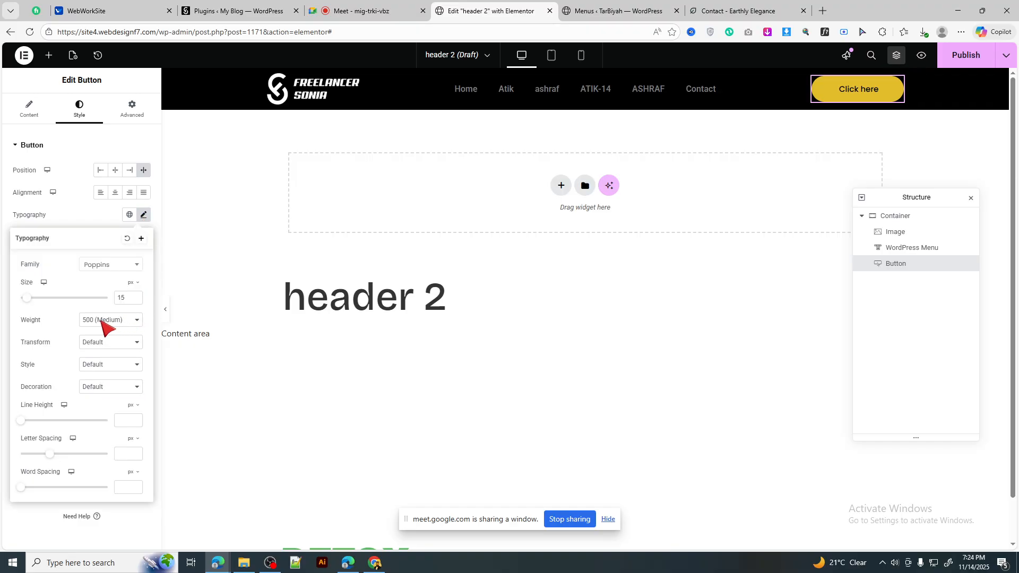
click(113, 344)
click(108, 368)
click(145, 217)
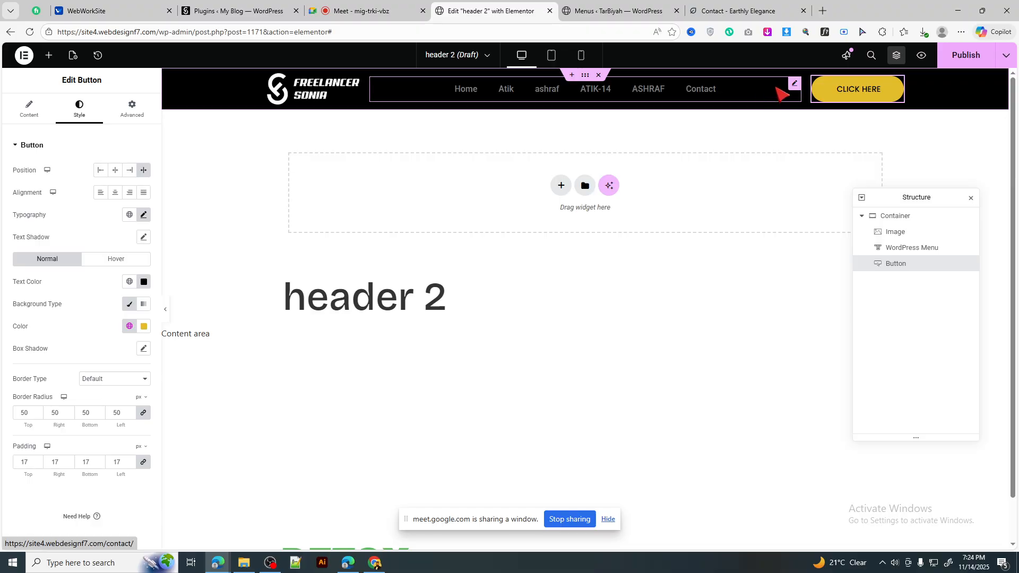
Step: Compare the header against the Earthly Elegance demo, then return to the header 2 editor
click(616, 10)
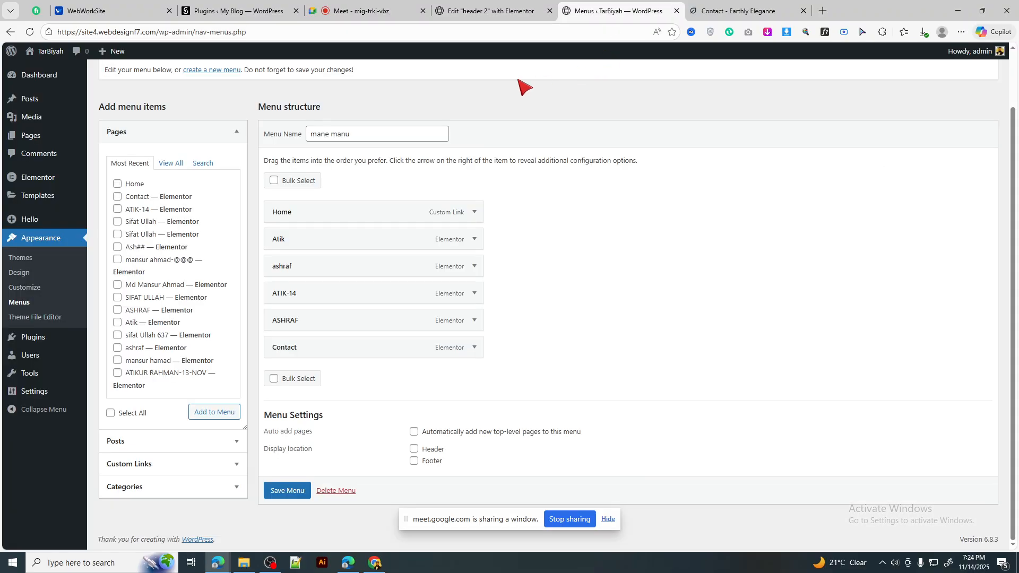
click(743, 11)
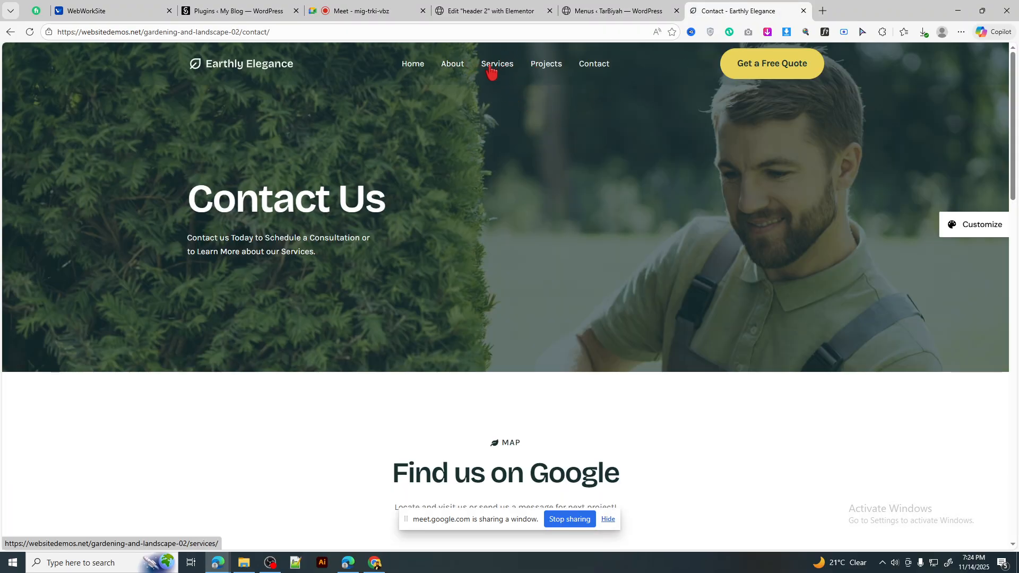
click(619, 10)
click(492, 11)
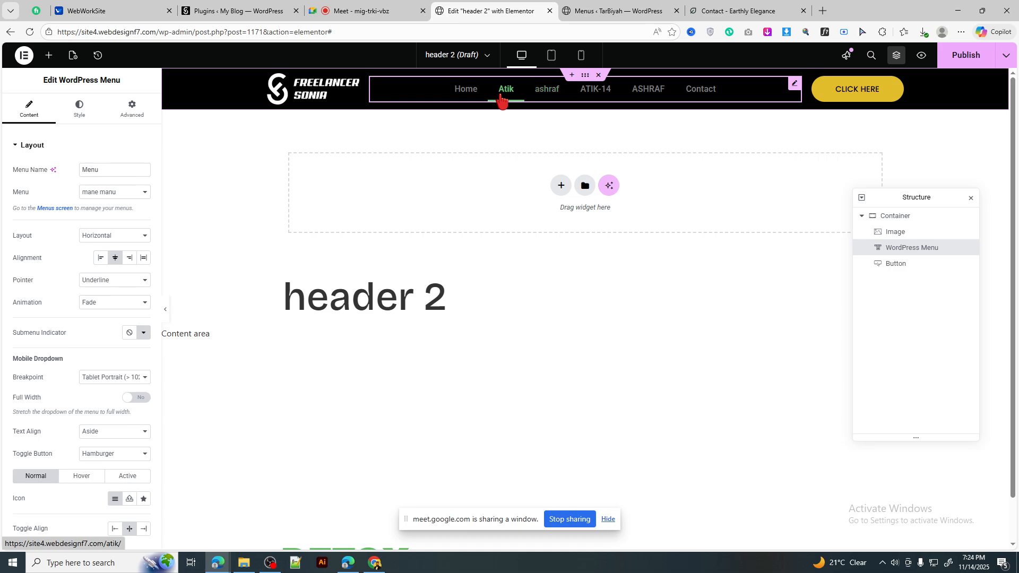
click(744, 11)
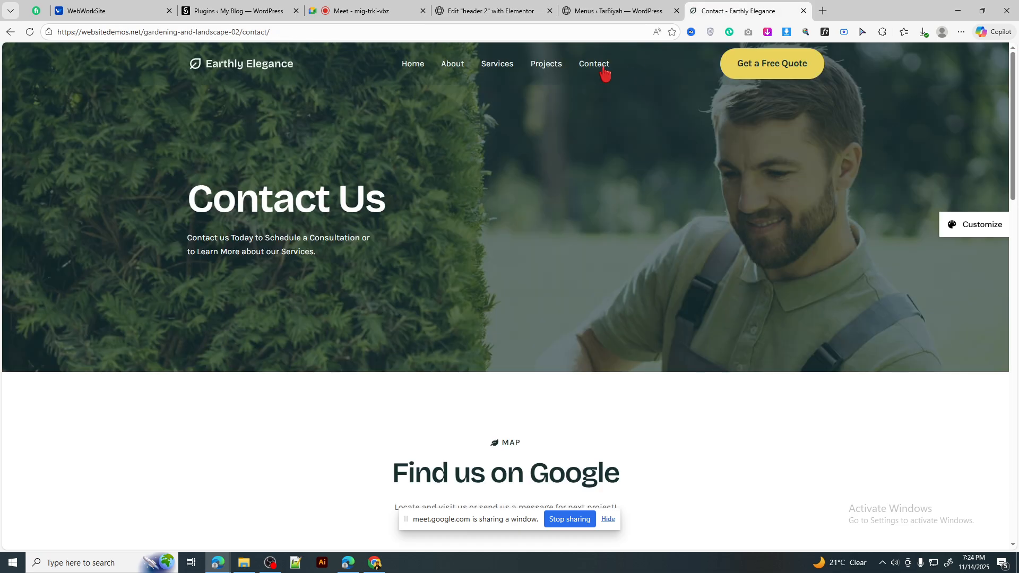
click(489, 10)
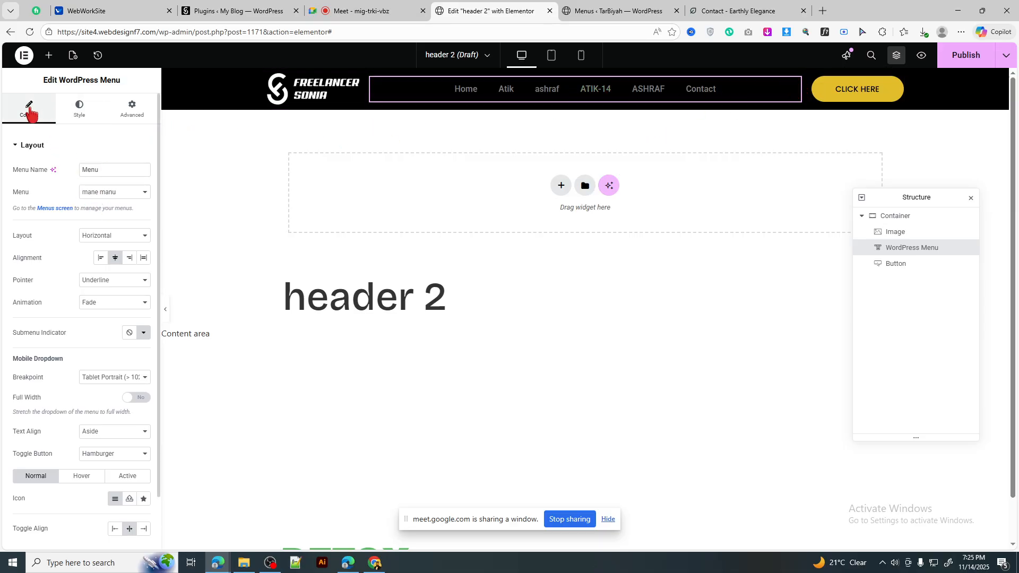
Step: Try a Background hover pointer sweeping in from the left on the menu items
scroll(30, 108, down, 1)
scroll(33, 113, up, 1)
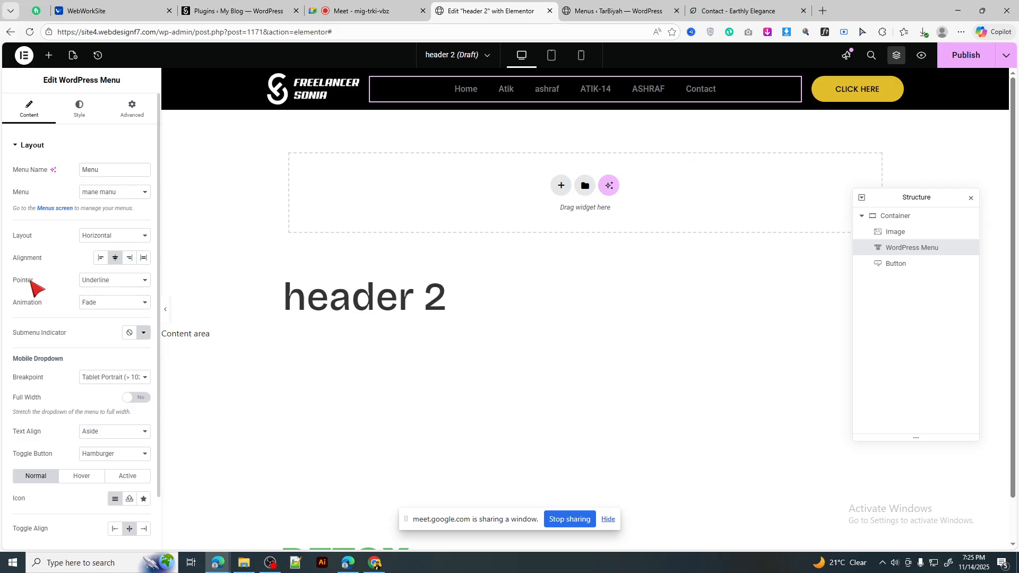
click(123, 287)
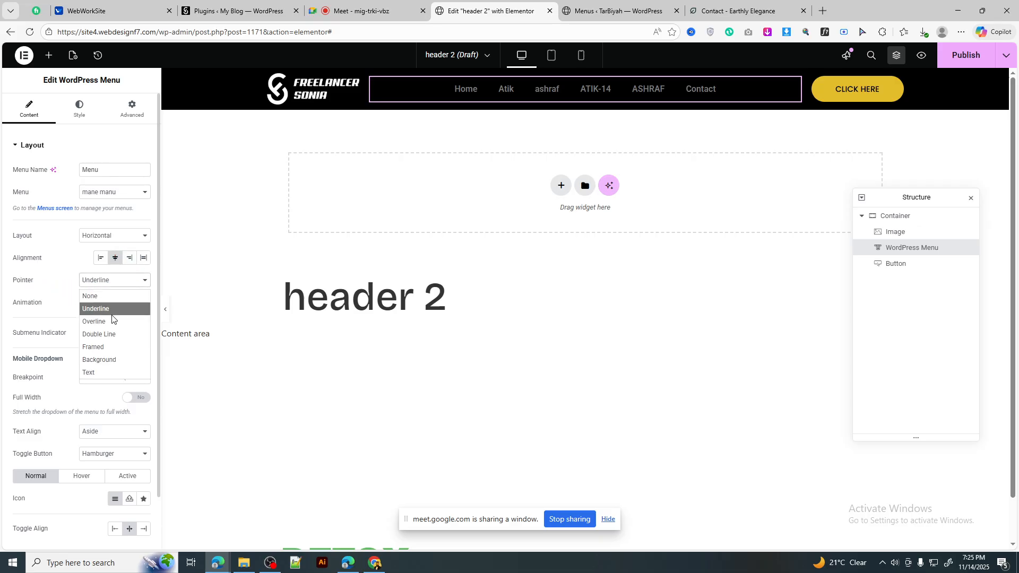
click(109, 300)
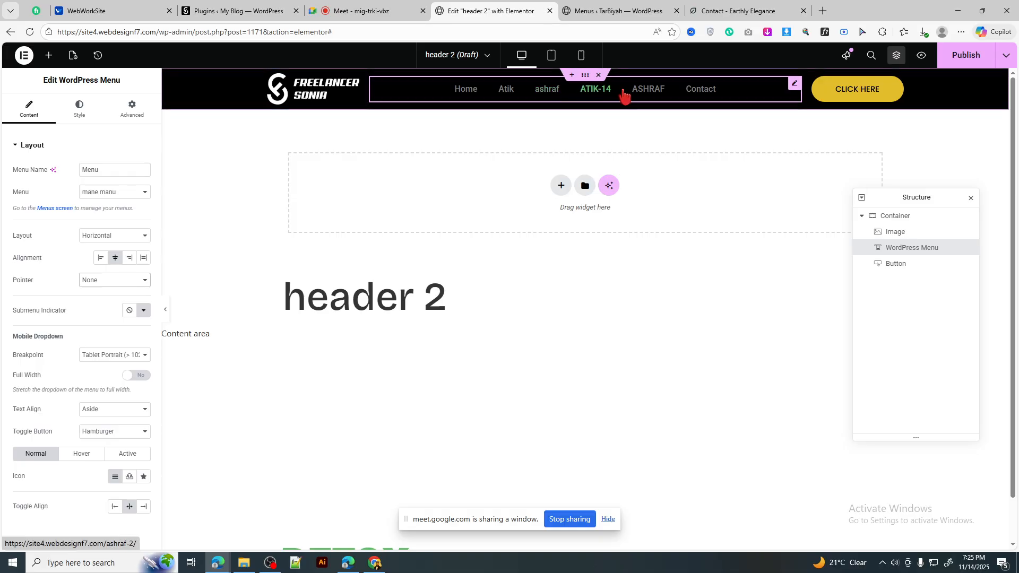
click(113, 237)
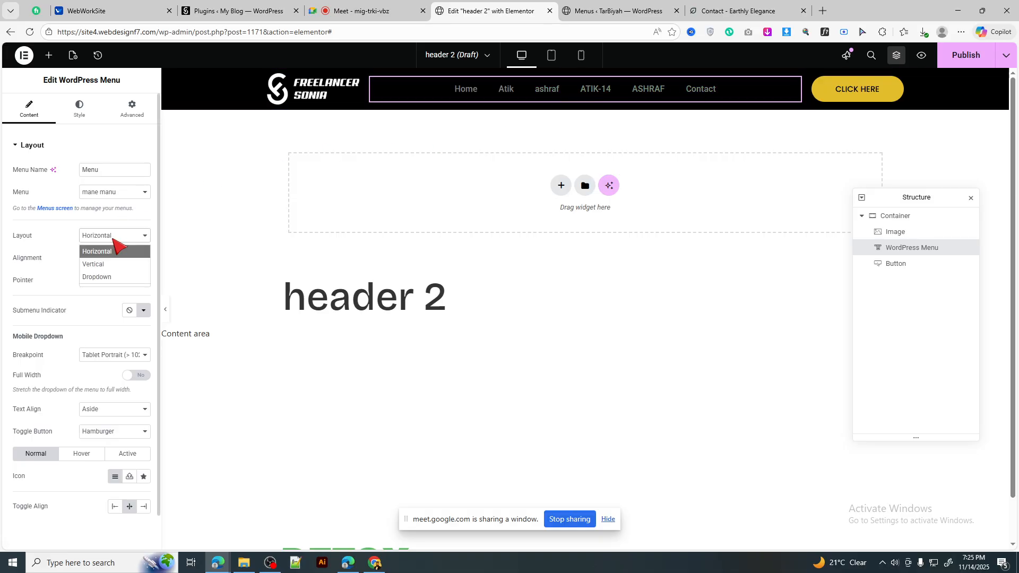
click(113, 239)
click(107, 281)
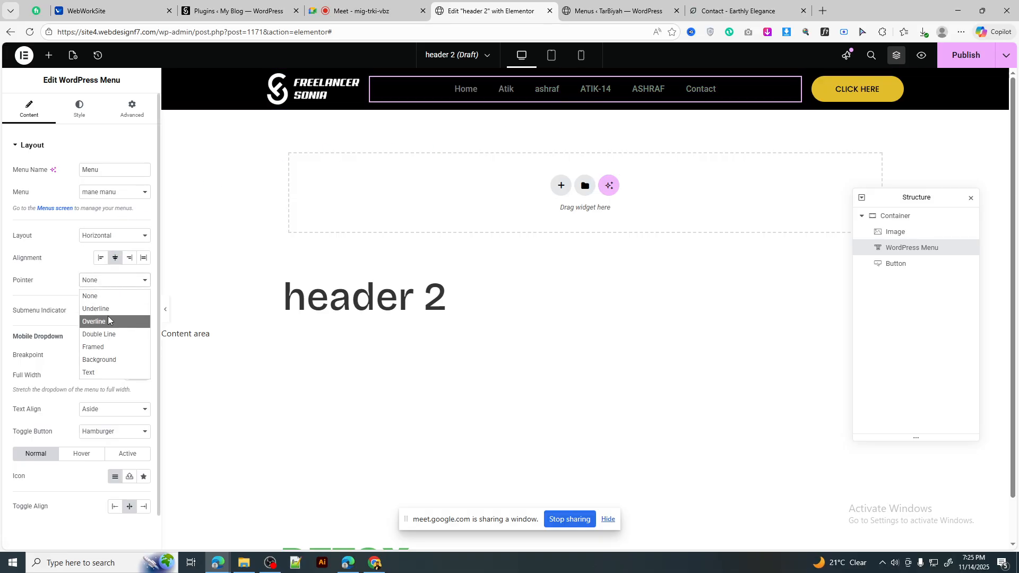
click(107, 360)
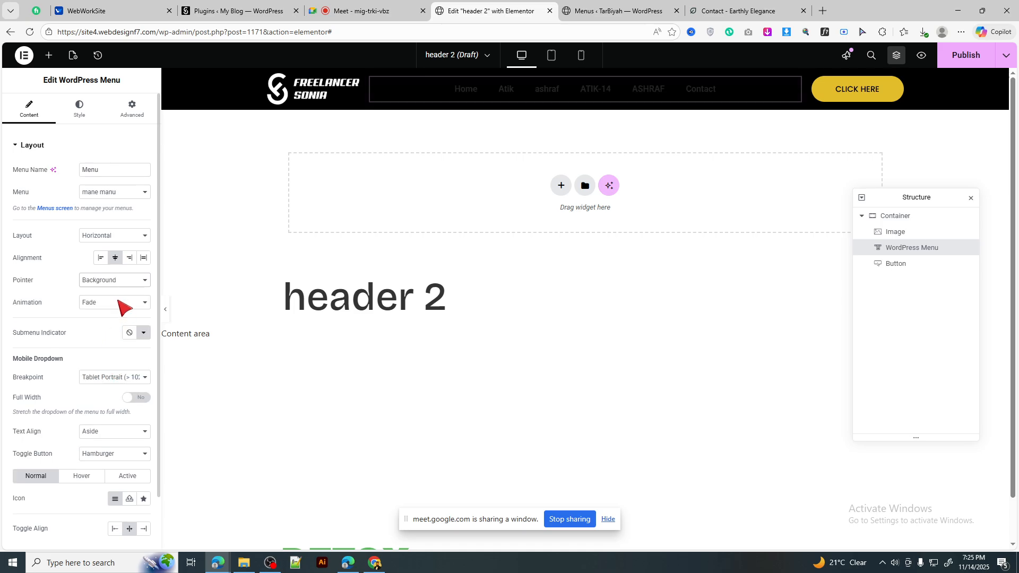
click(121, 304)
click(107, 360)
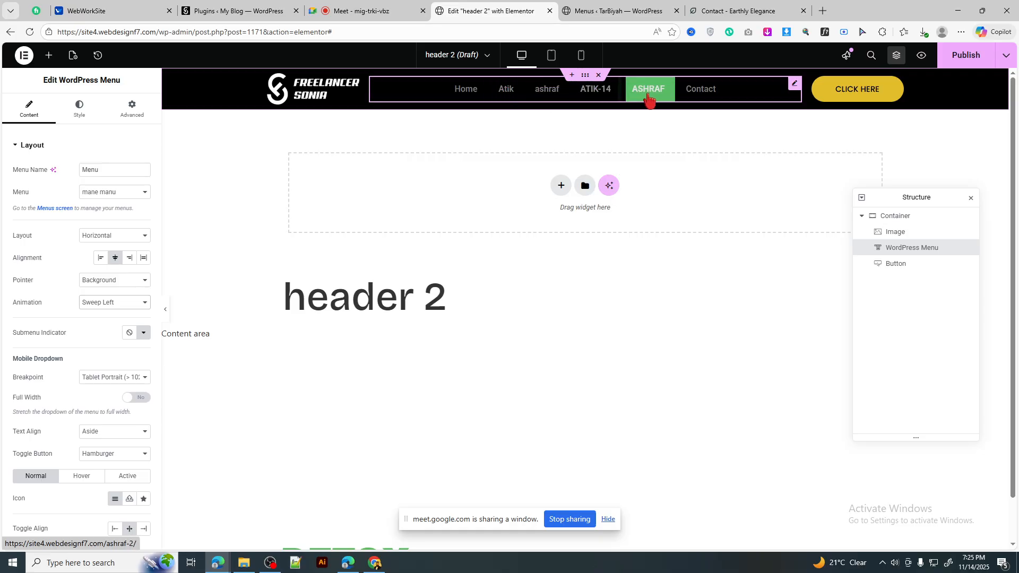
Step: Set the menu pointer to Framed with the Draw animation
click(117, 280)
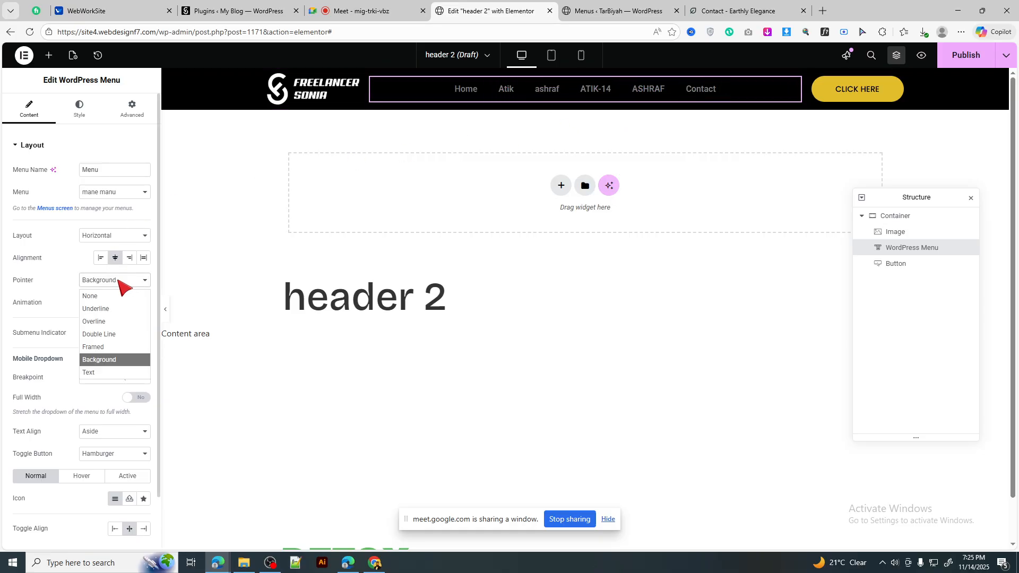
click(108, 347)
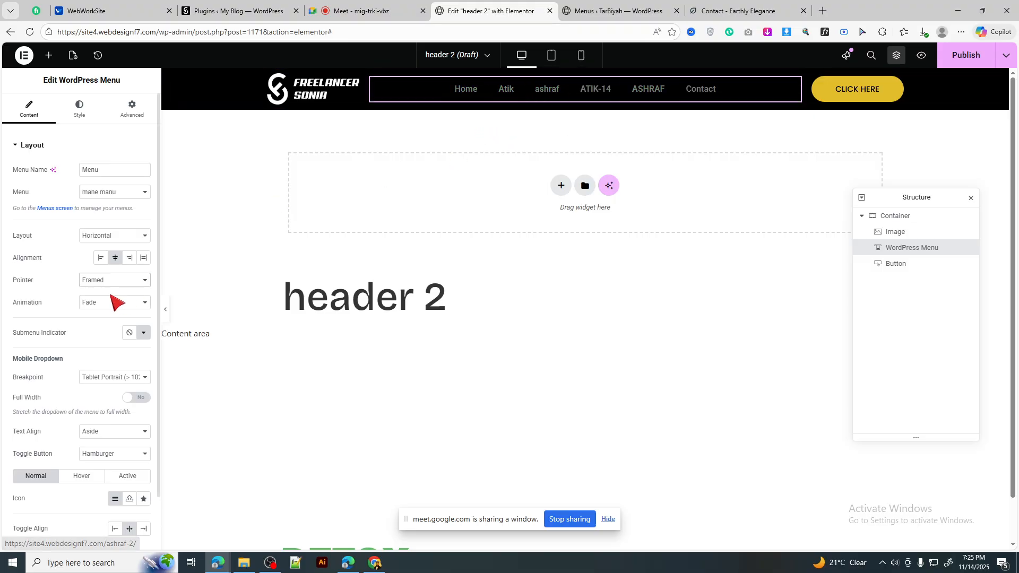
click(97, 303)
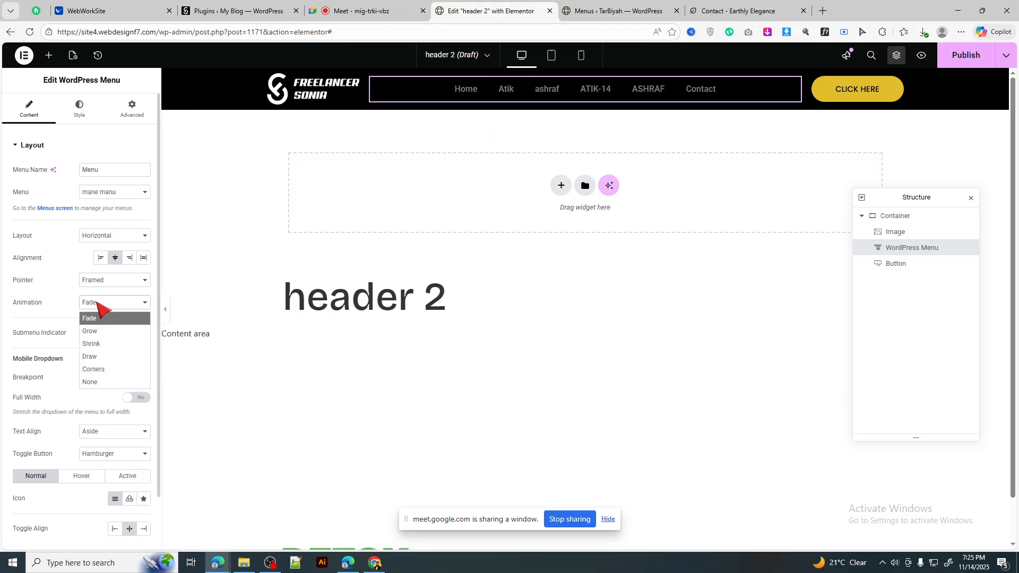
click(101, 357)
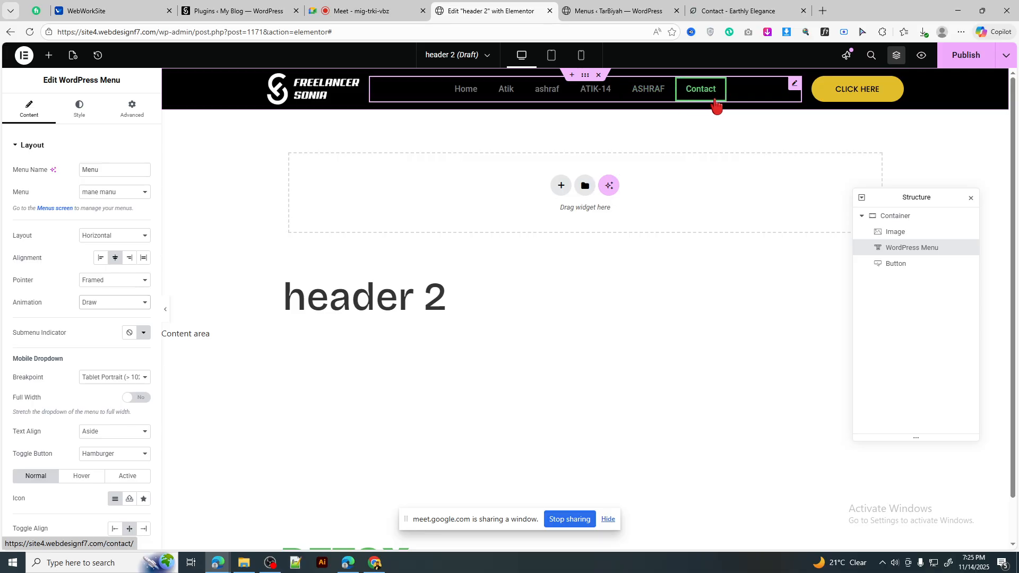
Step: Try a Double Line menu pointer with Grow, Drop Out and Slide animations
click(113, 237)
click(113, 237)
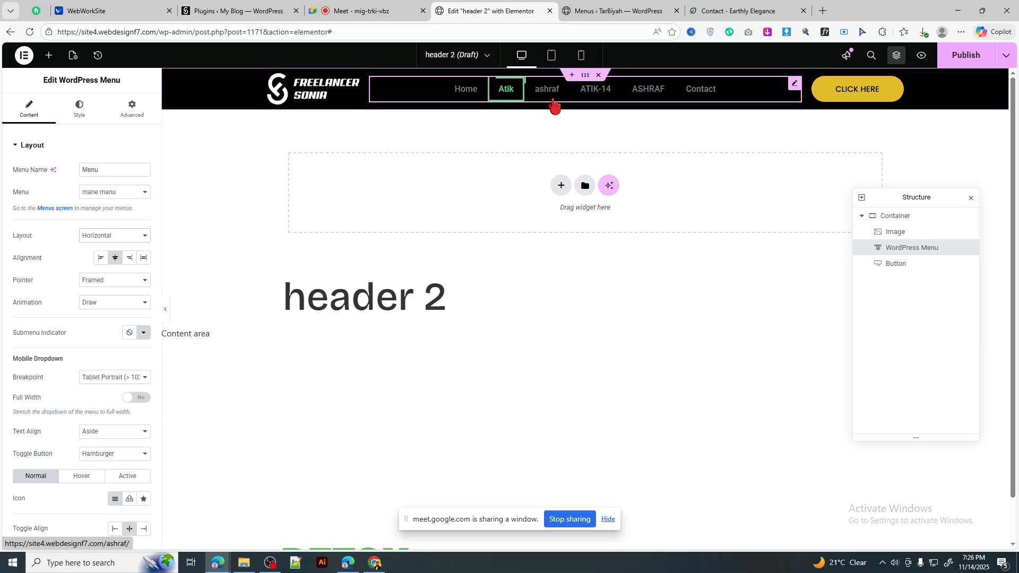
click(113, 282)
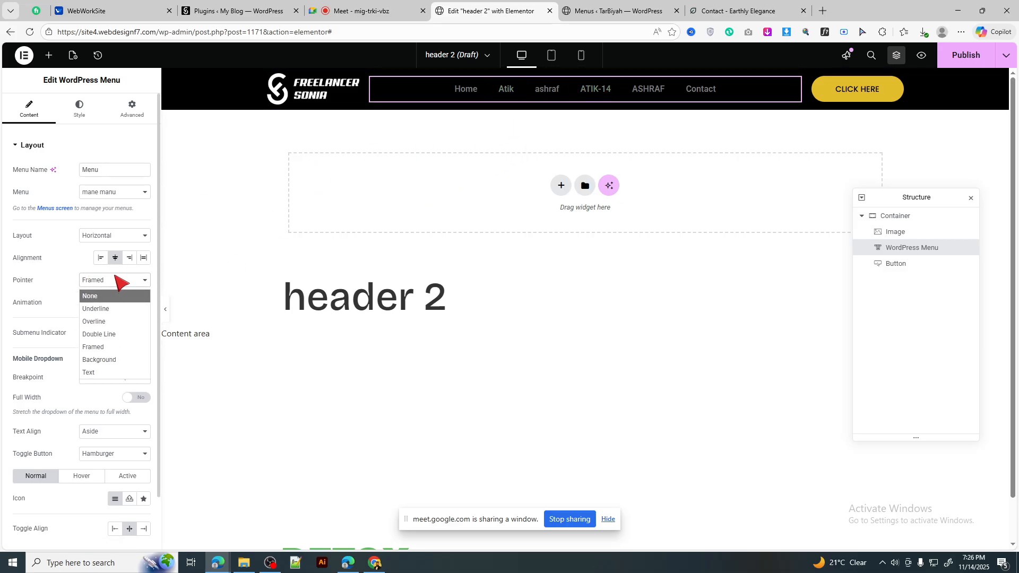
click(121, 284)
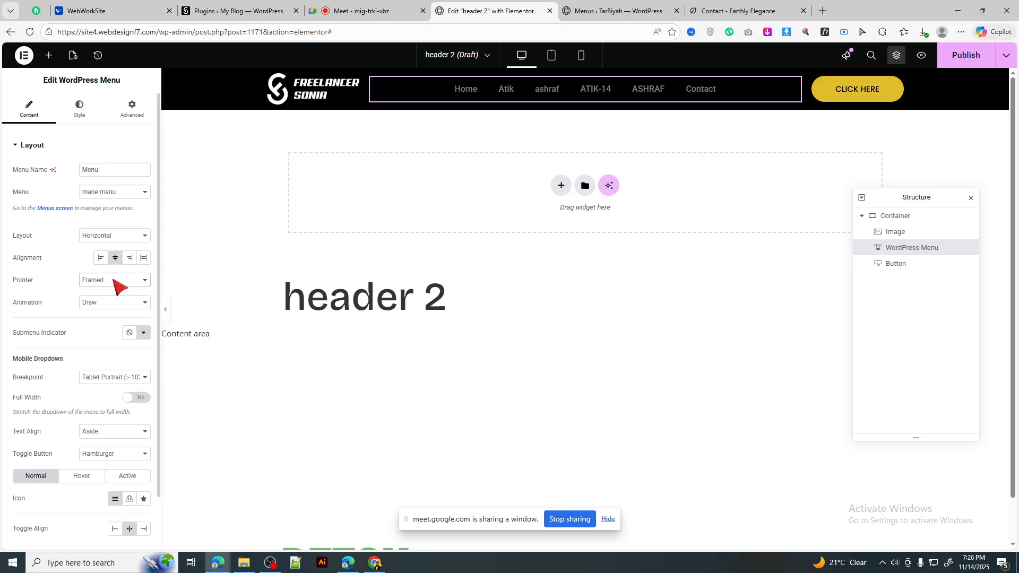
click(117, 286)
click(104, 334)
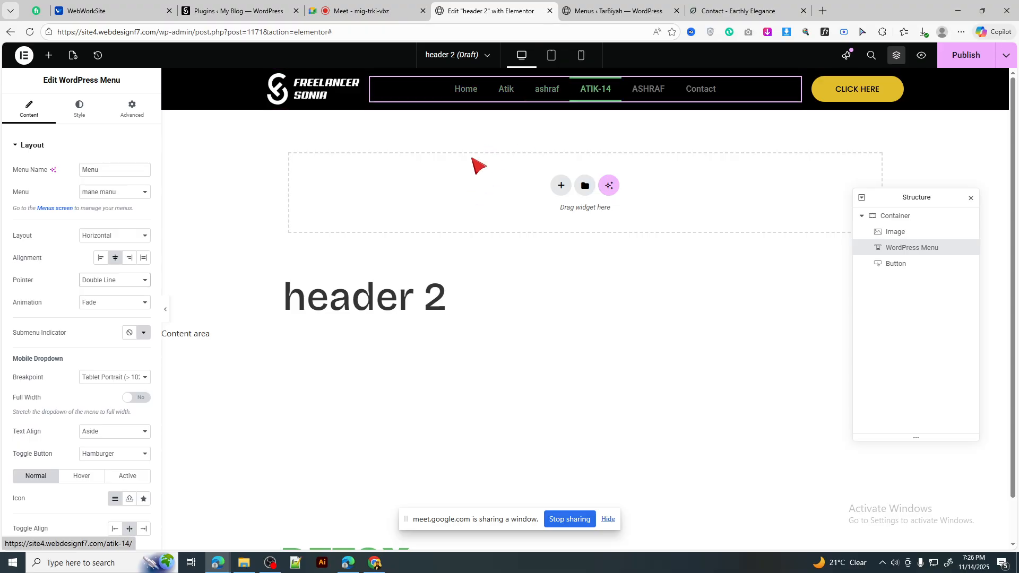
click(123, 303)
click(109, 345)
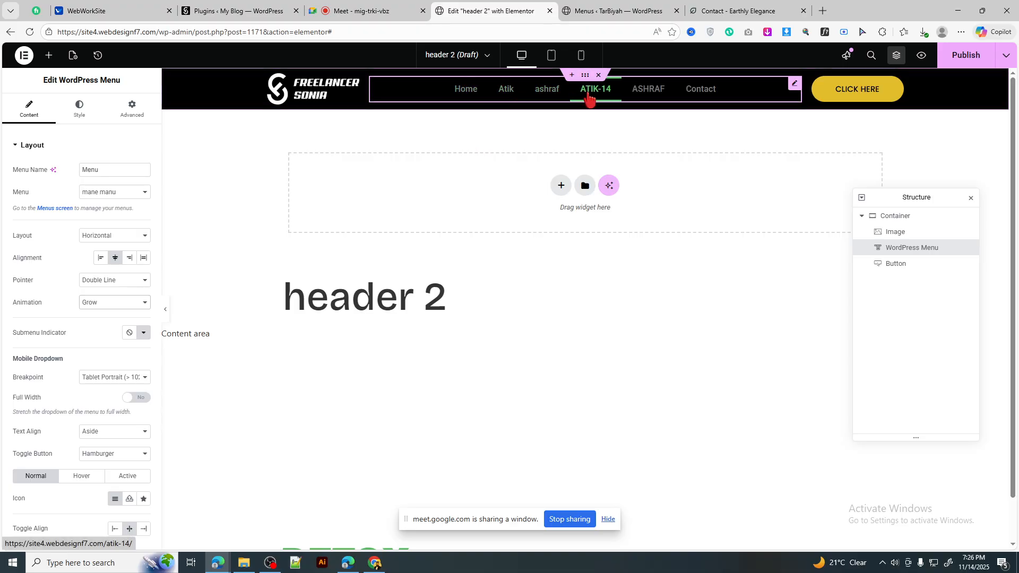
click(144, 303)
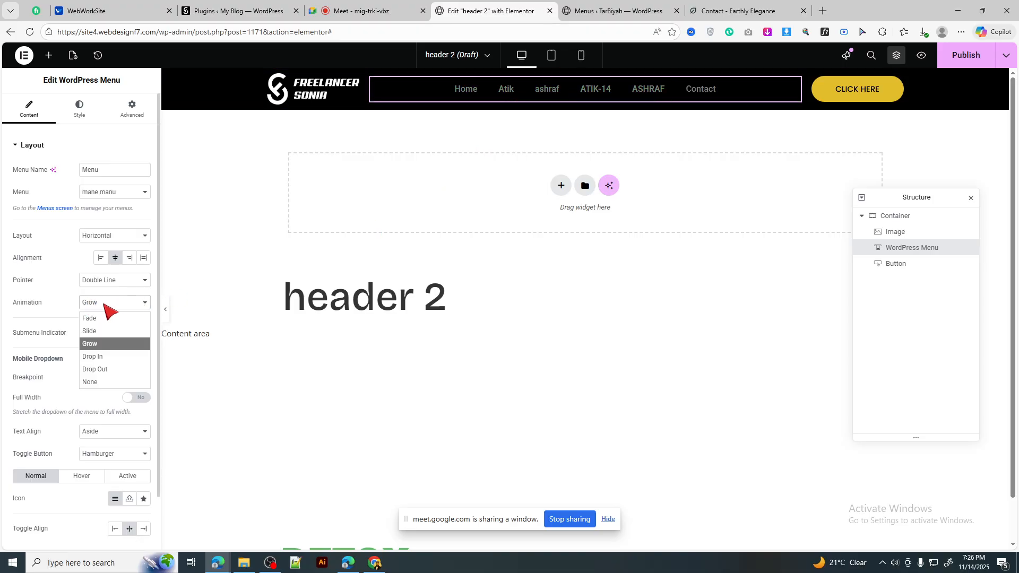
click(107, 369)
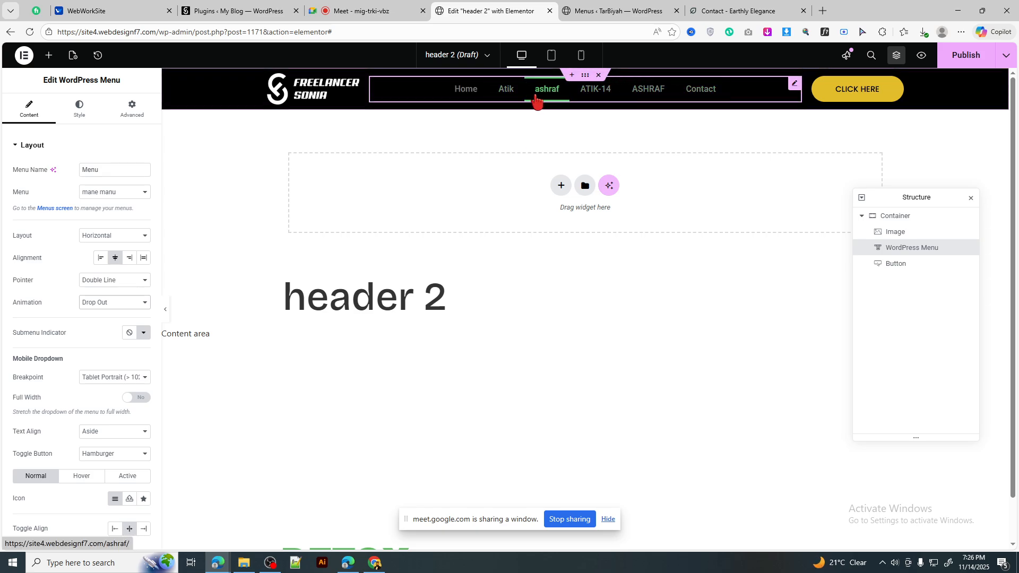
click(106, 304)
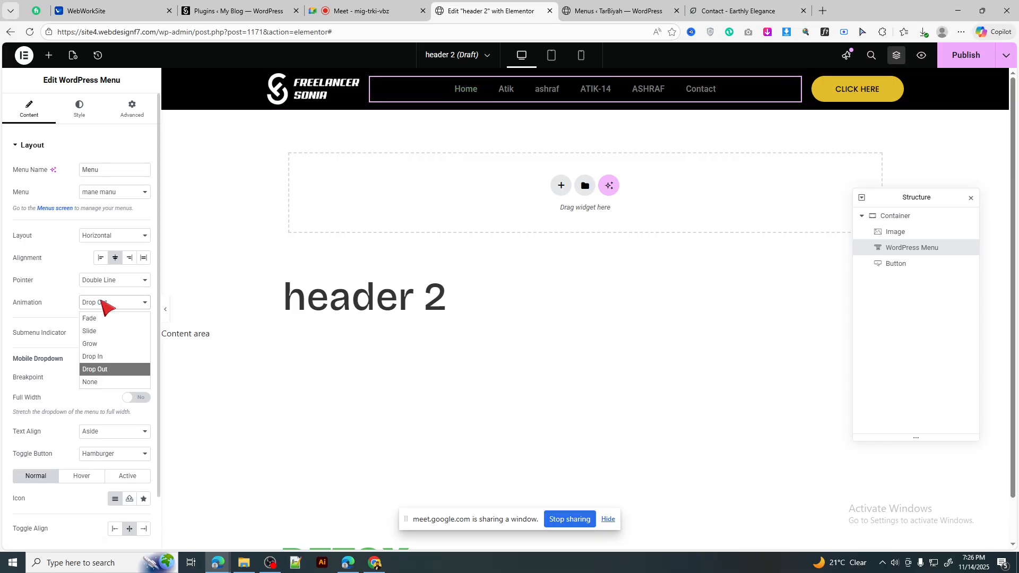
click(92, 330)
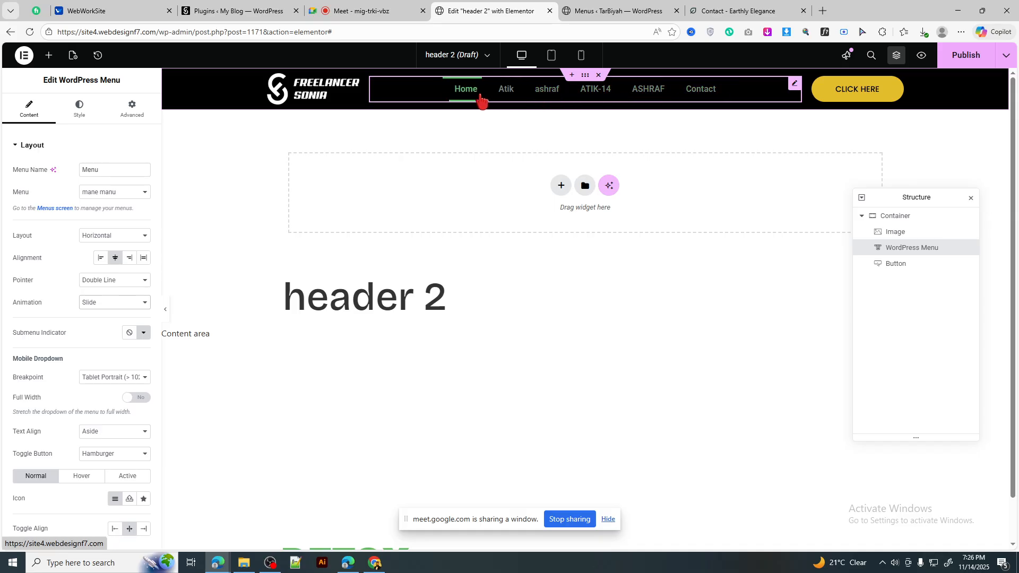
Step: Set the menu pointer to None, check the Contact page, and open the menu's Style tab
click(116, 281)
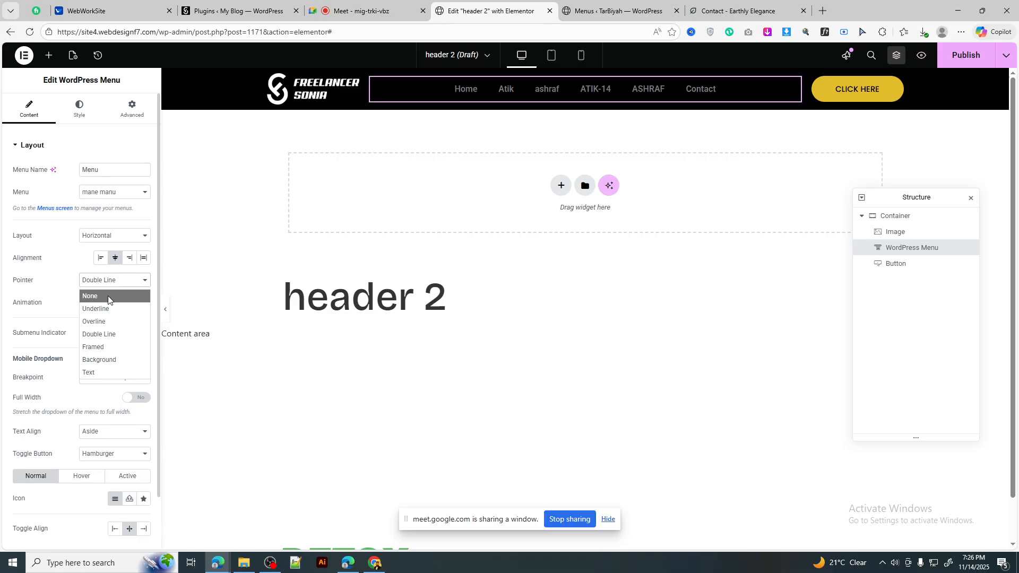
click(109, 300)
click(105, 284)
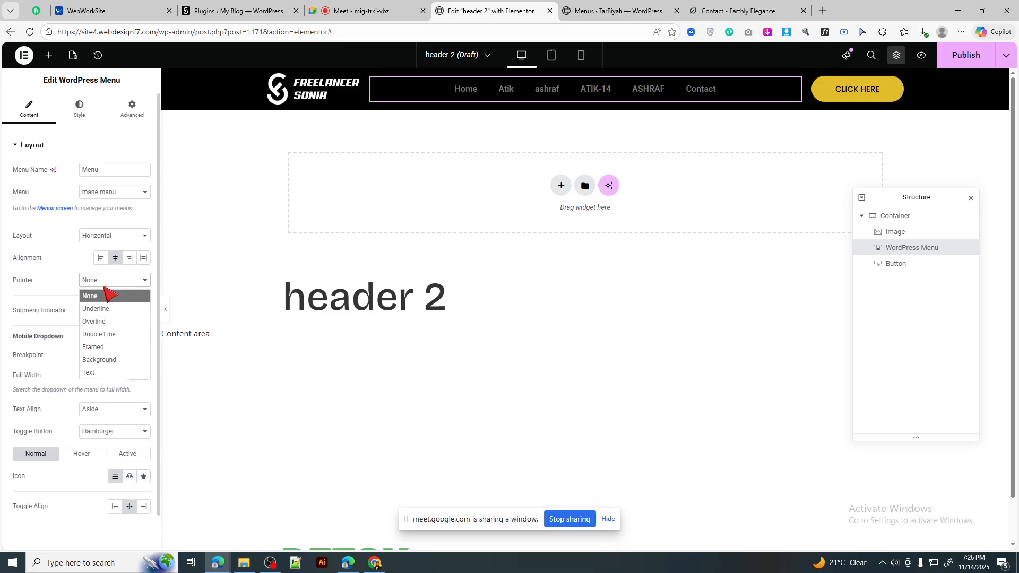
click(105, 296)
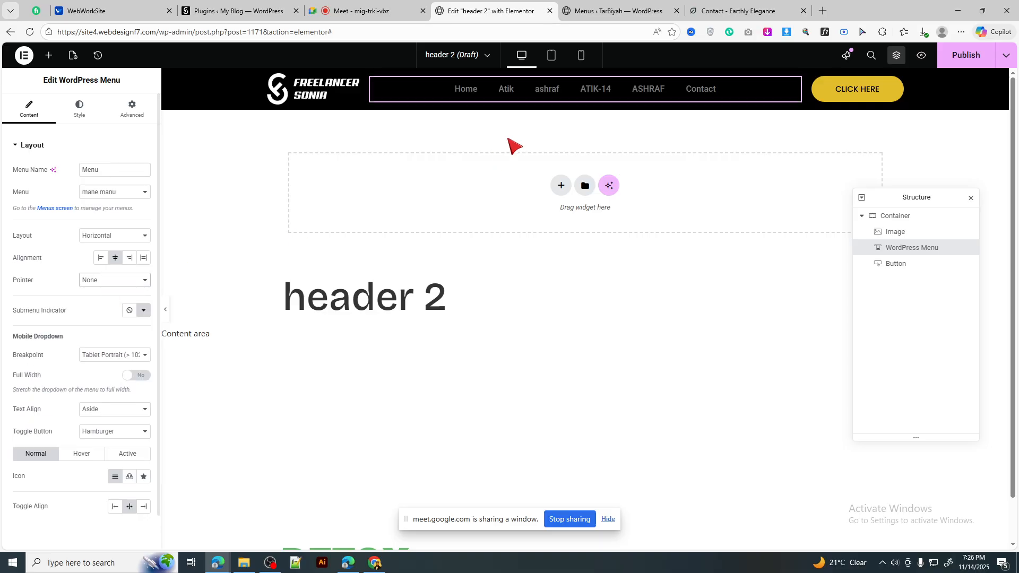
click(616, 10)
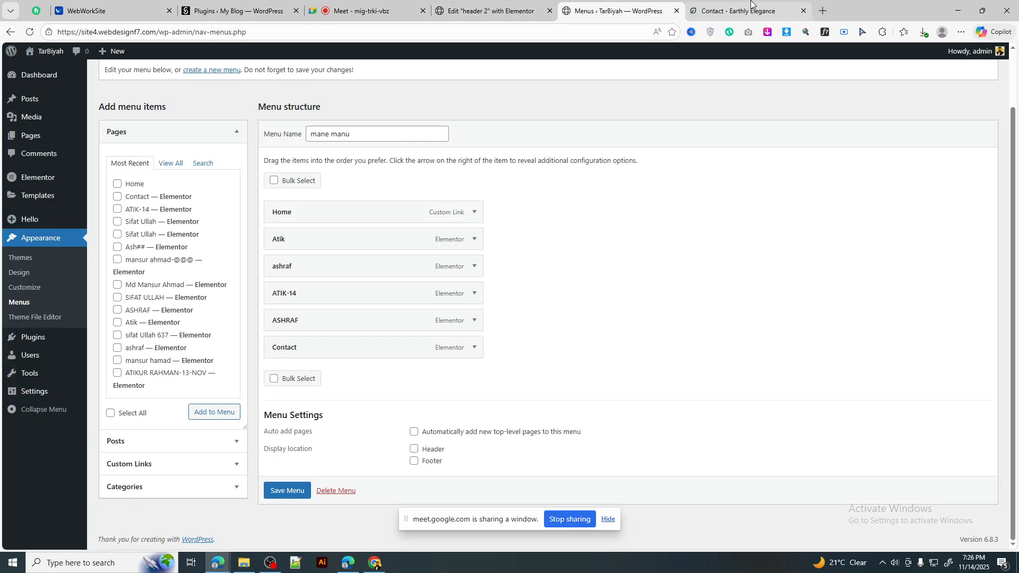
click(786, 8)
click(505, 11)
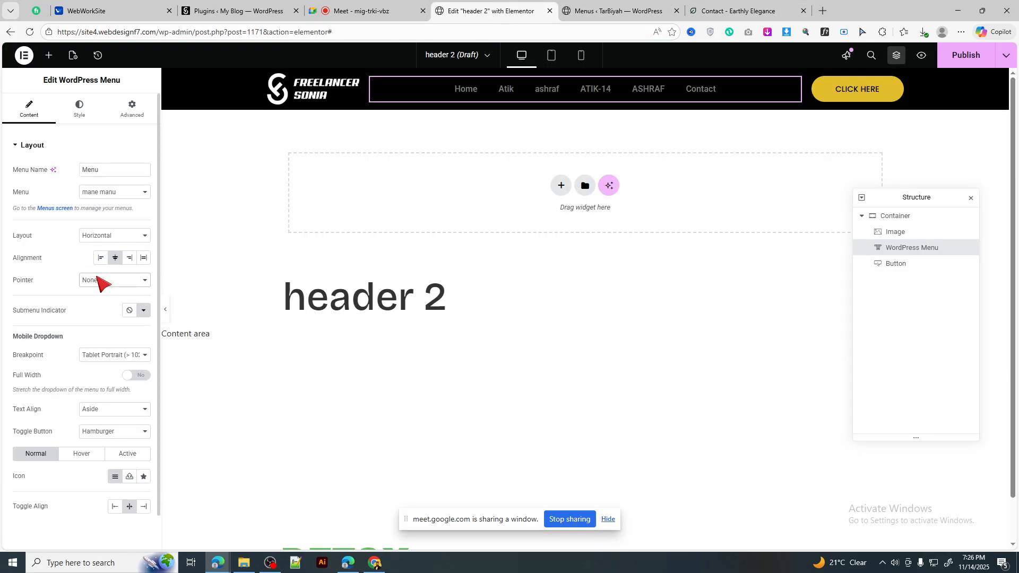
click(92, 106)
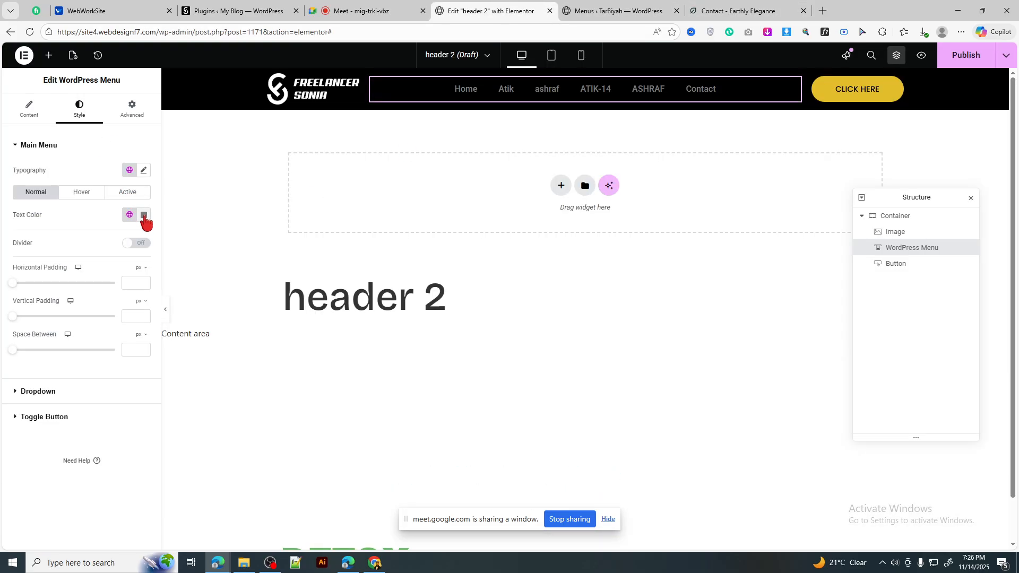
Step: Make the header menu text white (#FFFFFF) and set its font family to Poppins
click(144, 215)
drag(109, 303, 80, 255)
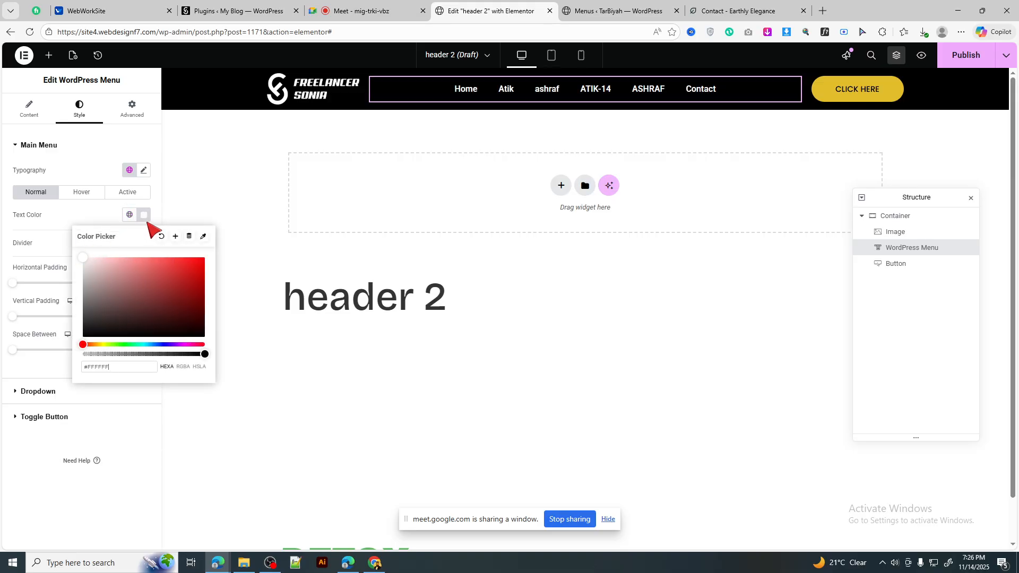
click(144, 170)
click(125, 221)
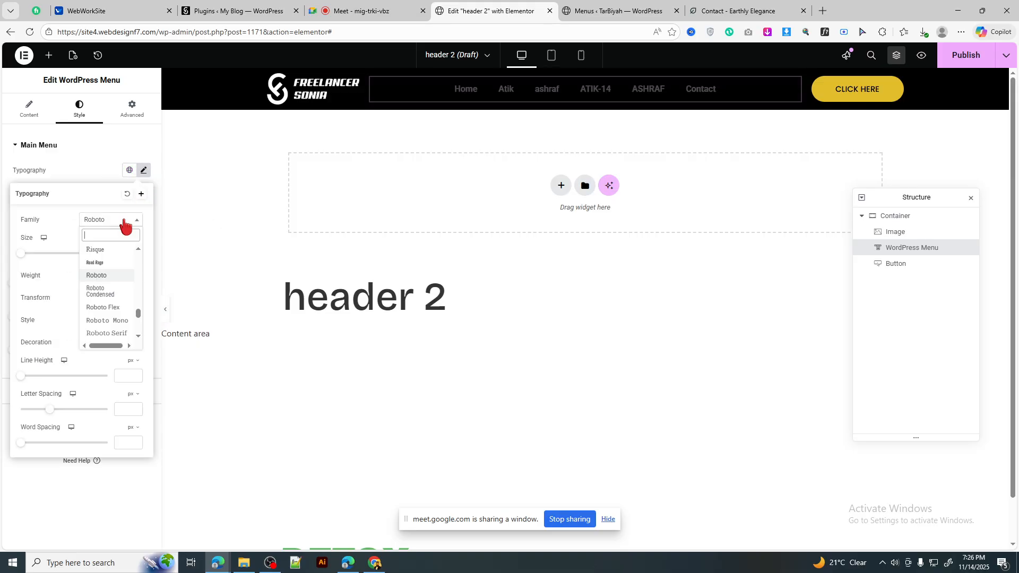
text(popp)
key(Return)
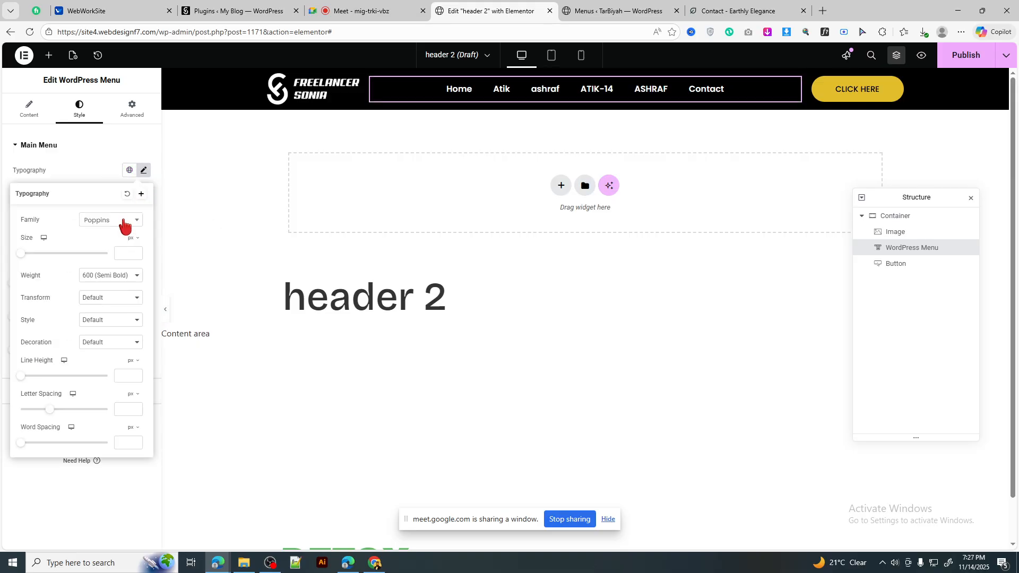
Step: Set the menu text transform to Uppercase and the font weight to 400 (Normal)
click(110, 297)
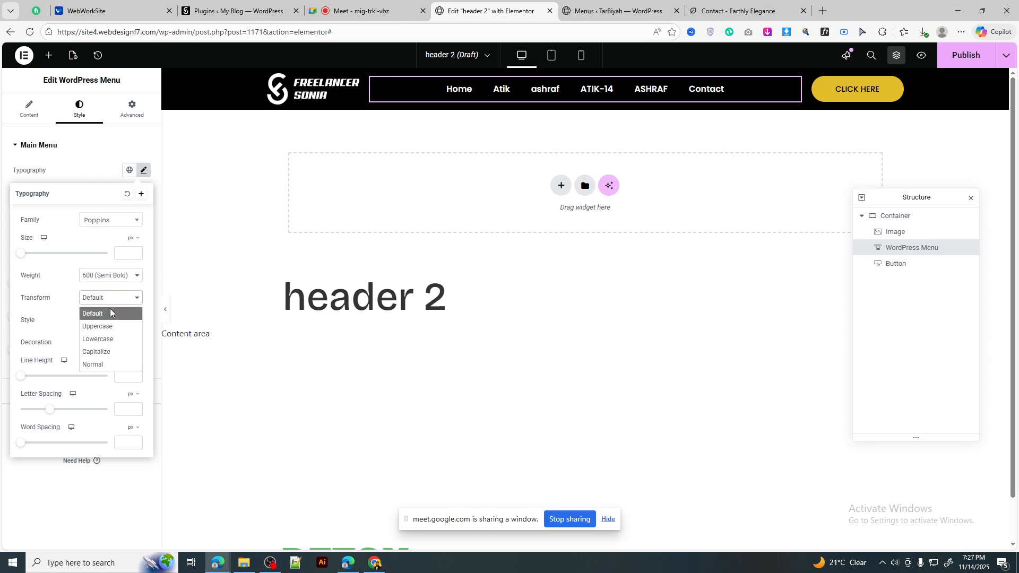
click(110, 350)
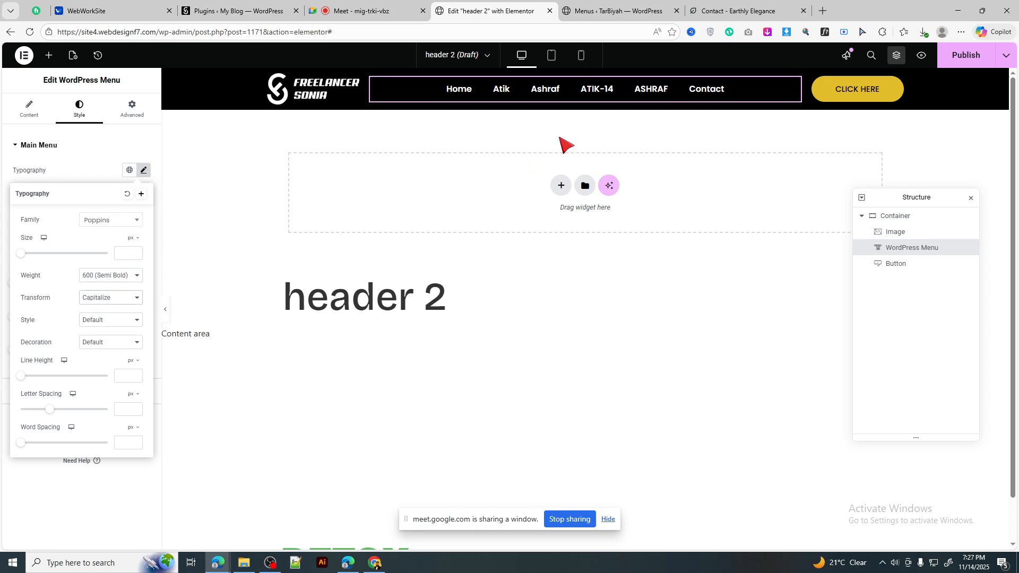
click(111, 300)
click(114, 325)
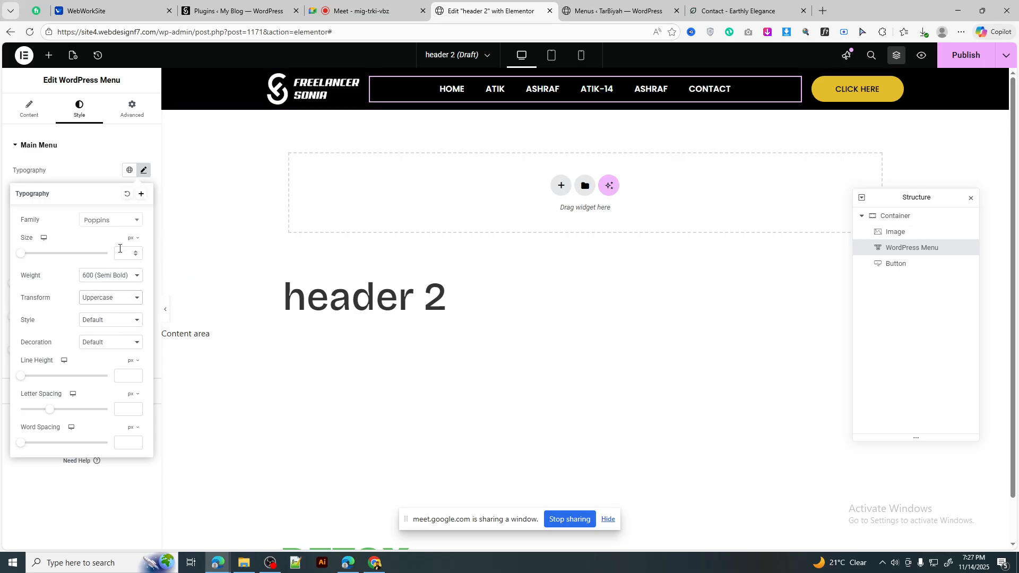
click(117, 277)
click(105, 329)
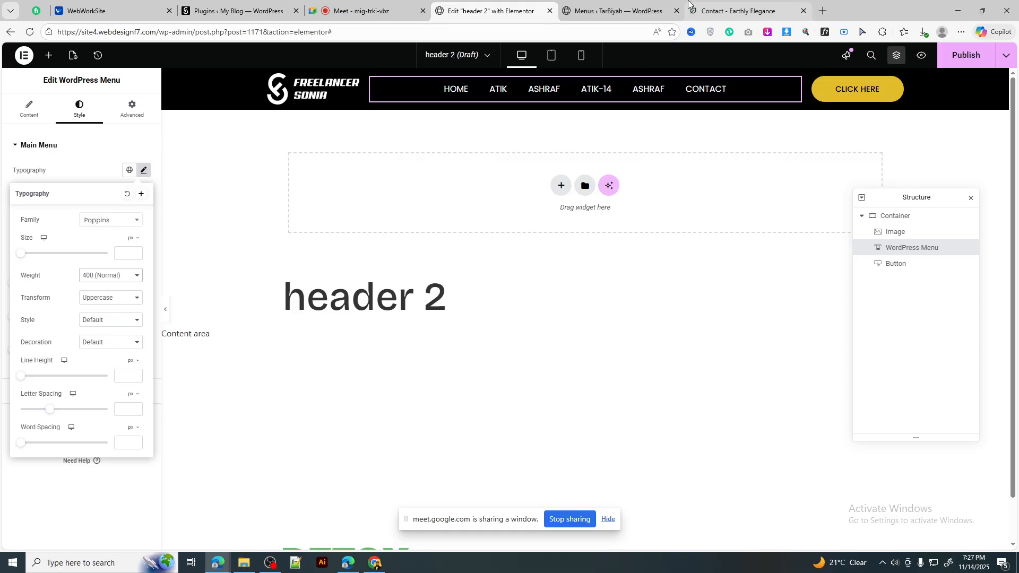
Step: Compare the menu styling against the reference Contact page, then close the typography settings
click(728, 10)
click(502, 10)
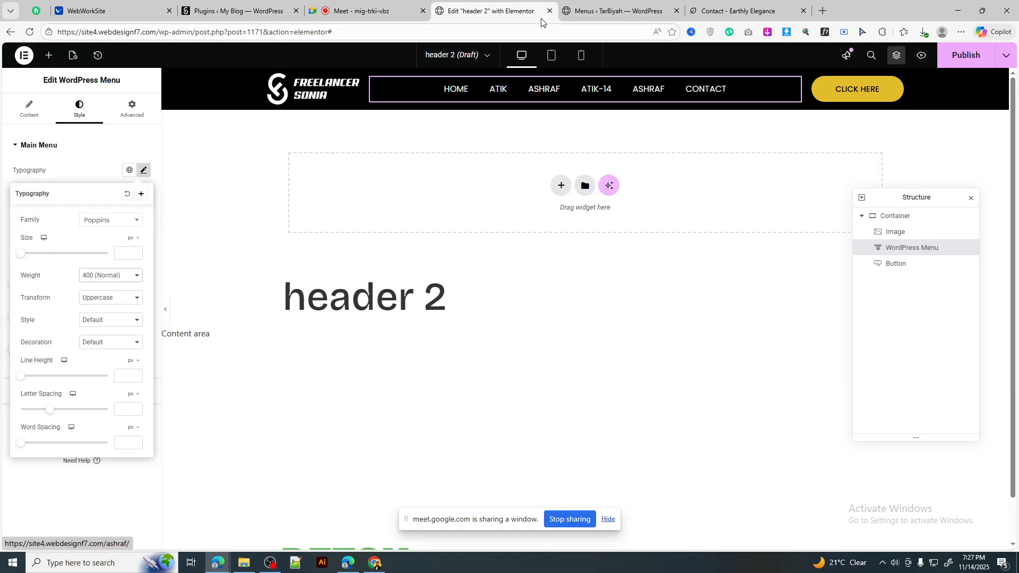
click(743, 10)
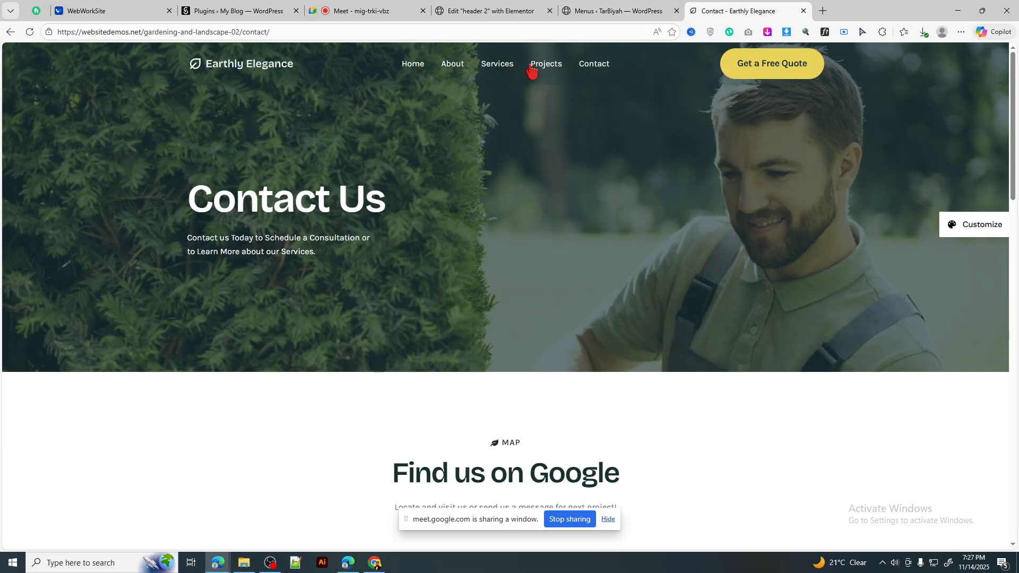
click(510, 12)
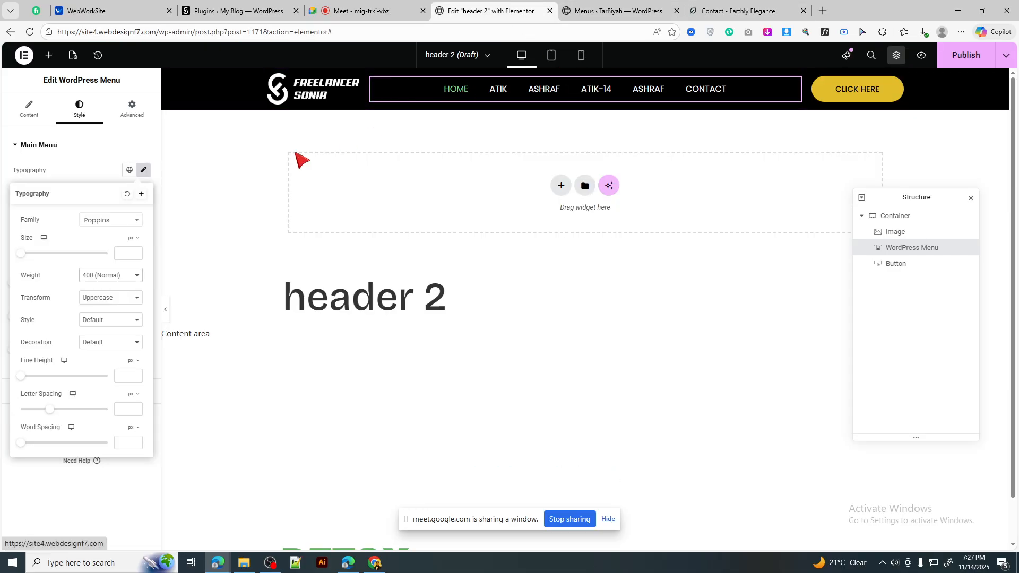
click(142, 171)
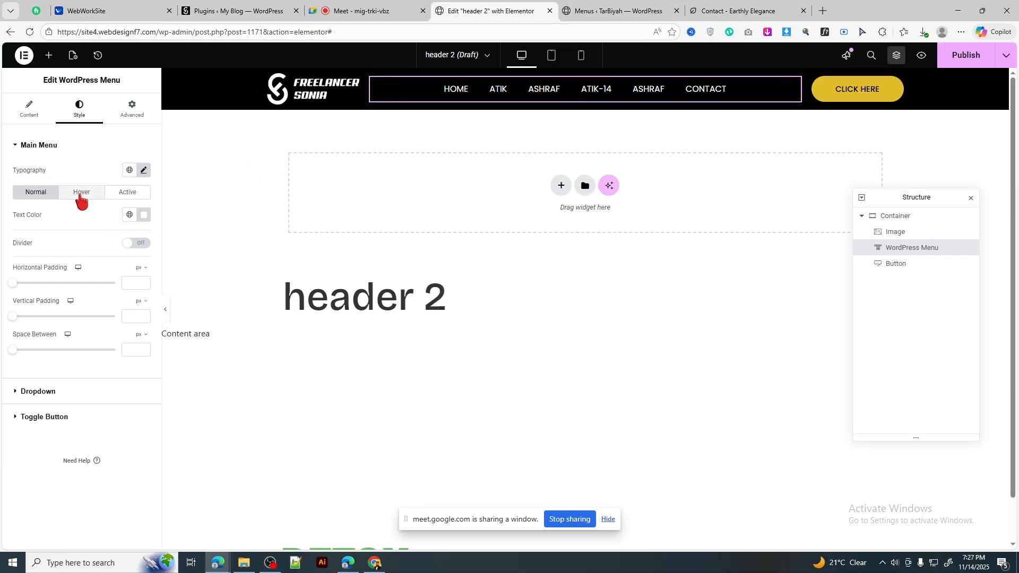
Step: Set the menu items' hover text colour to the yellow atik global colour
click(82, 194)
click(129, 215)
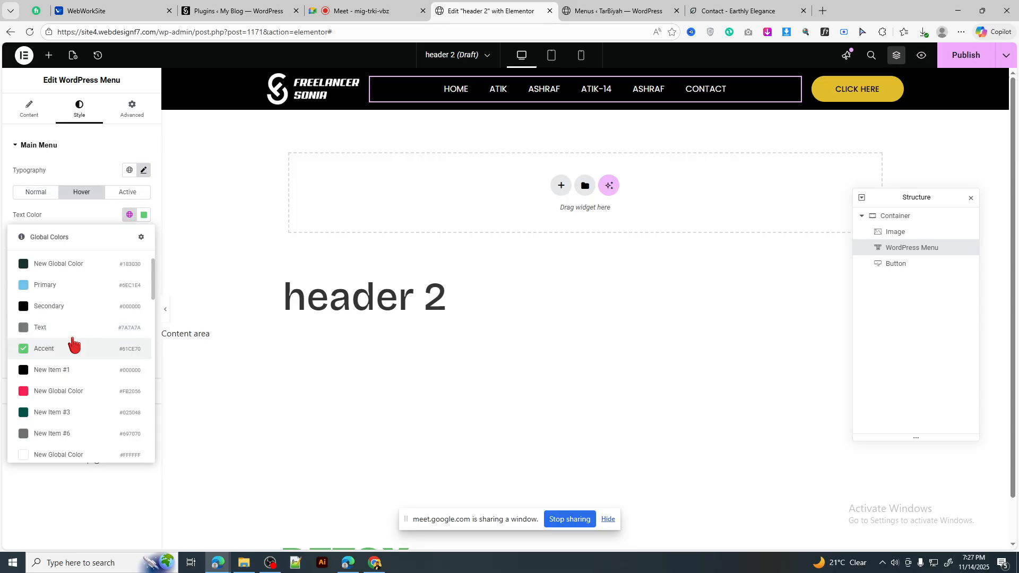
scroll(82, 383, down, 1)
click(67, 360)
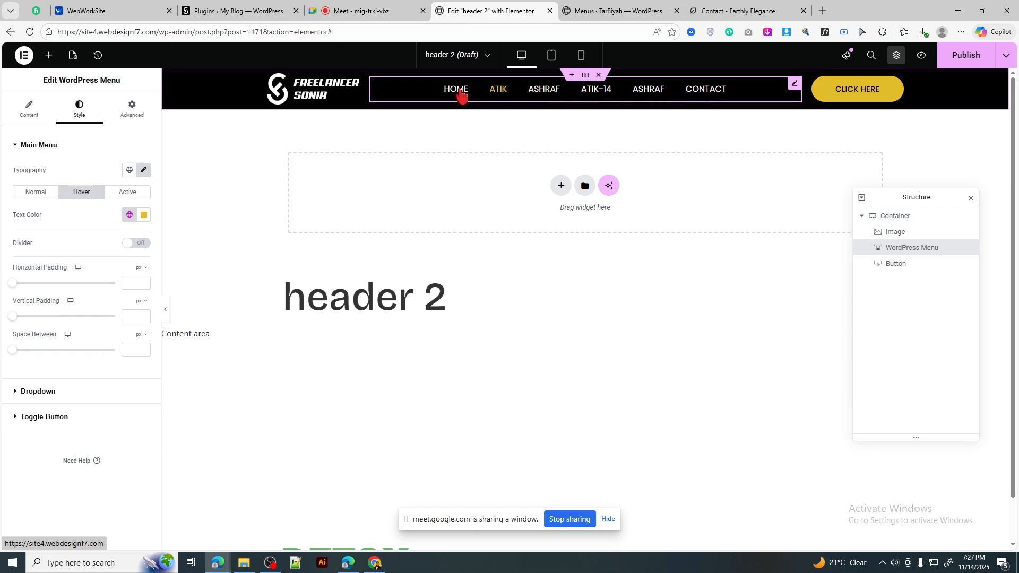
Step: After checking the reference page, set menu item padding to 15 px horizontal and 12 px vertical
click(617, 4)
click(723, 4)
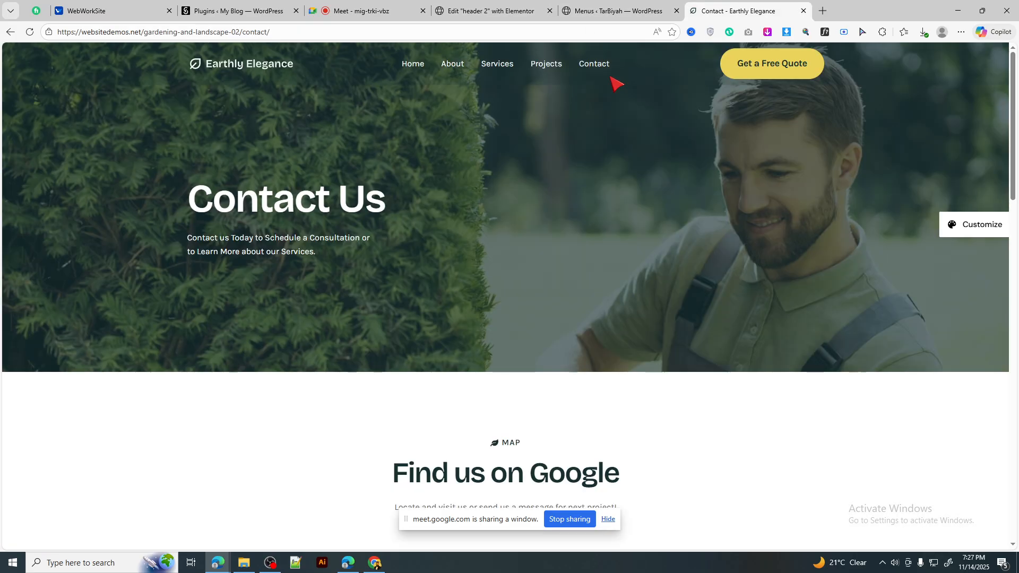
key(ctrl+shift+Tab)
key(ctrl+shift+Tab)
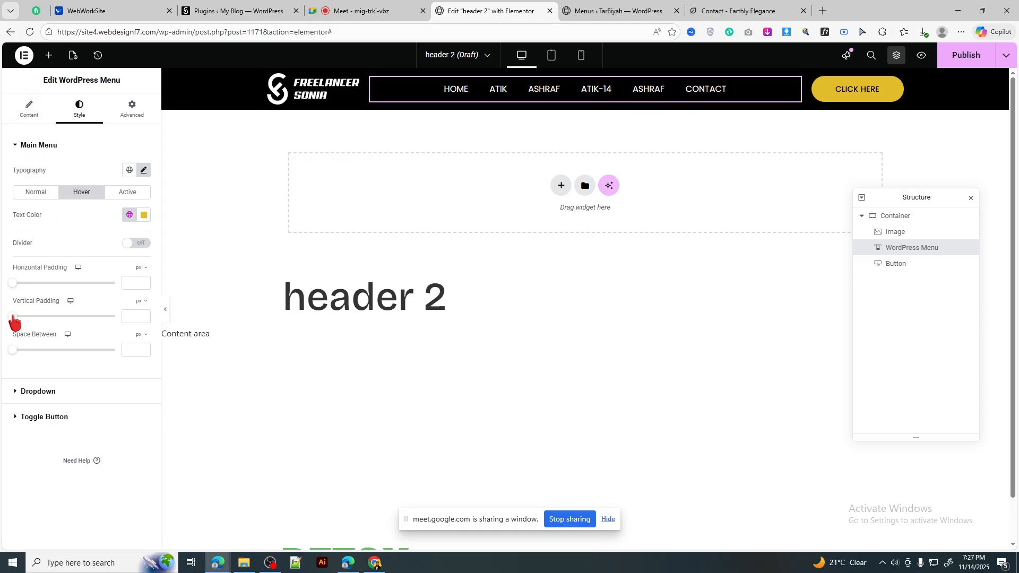
drag(30, 317, 46, 291)
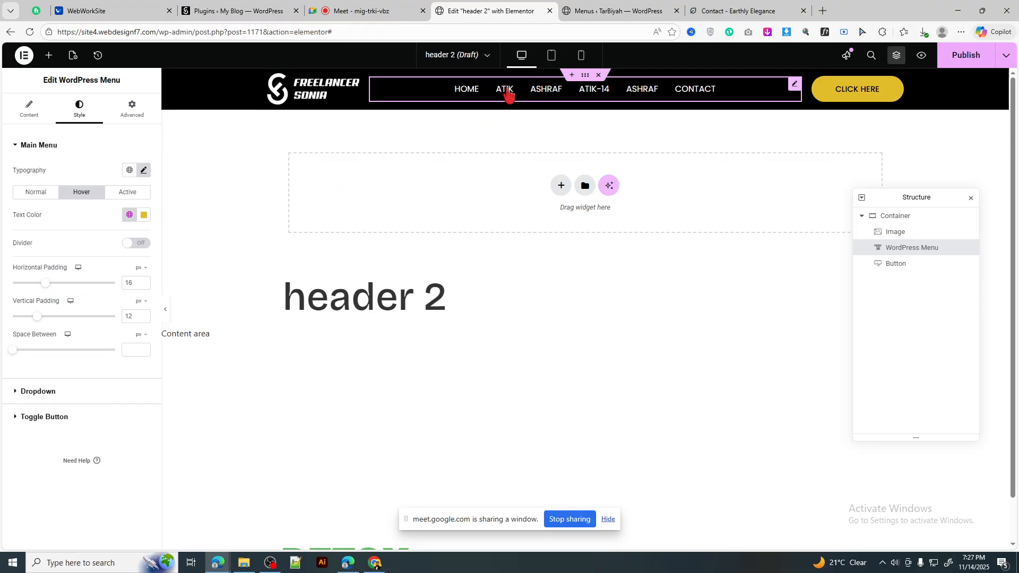
click(533, 105)
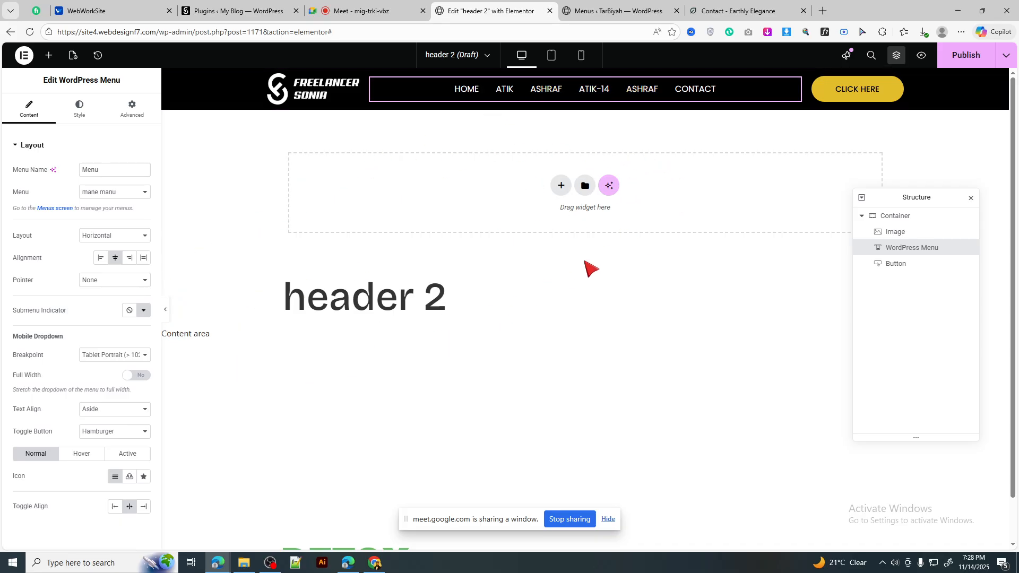
Step: Publish header 2 with an Include / Entire site display condition via Save & Close
click(741, 10)
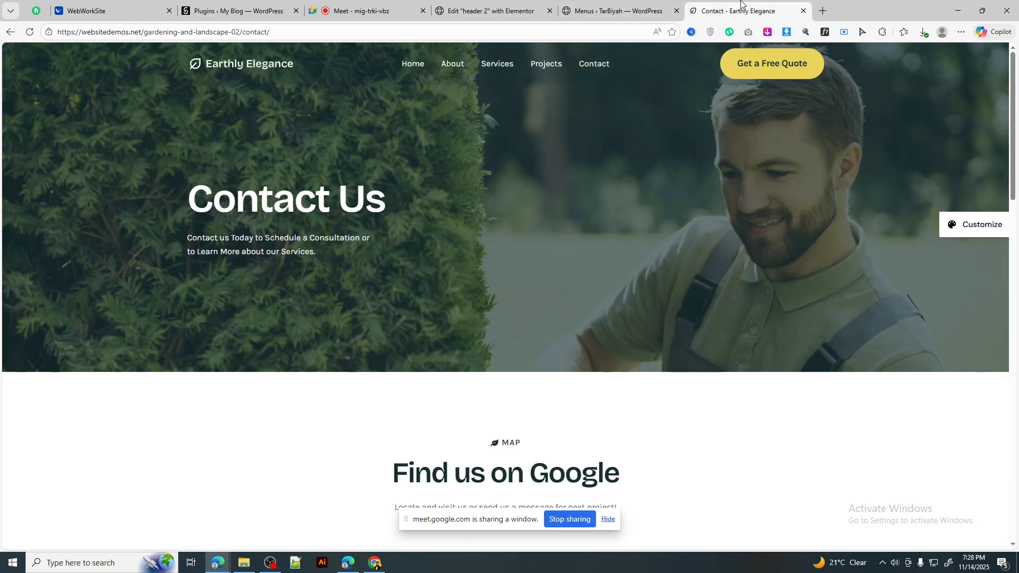
click(531, 12)
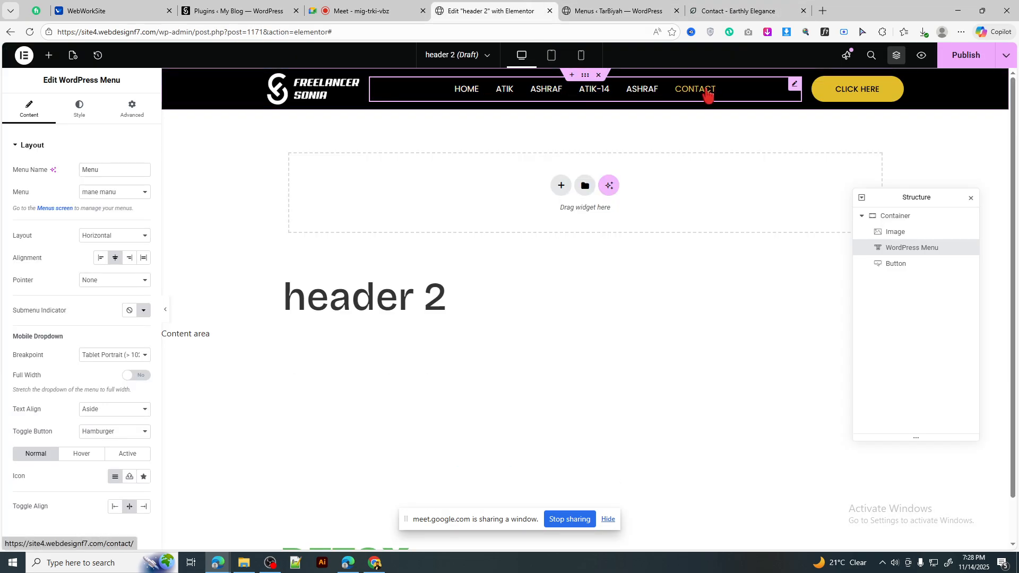
click(958, 57)
click(522, 322)
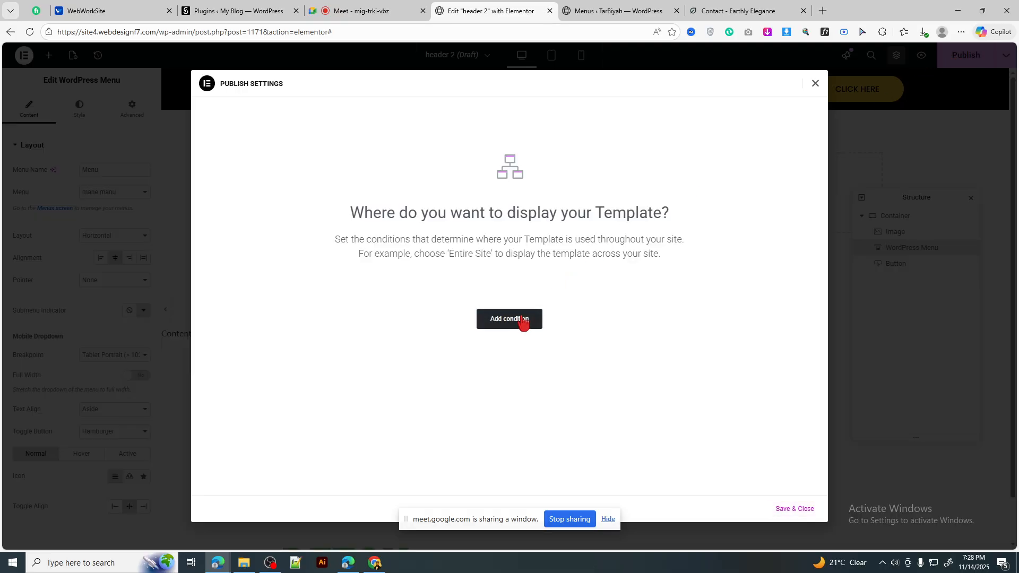
click(816, 84)
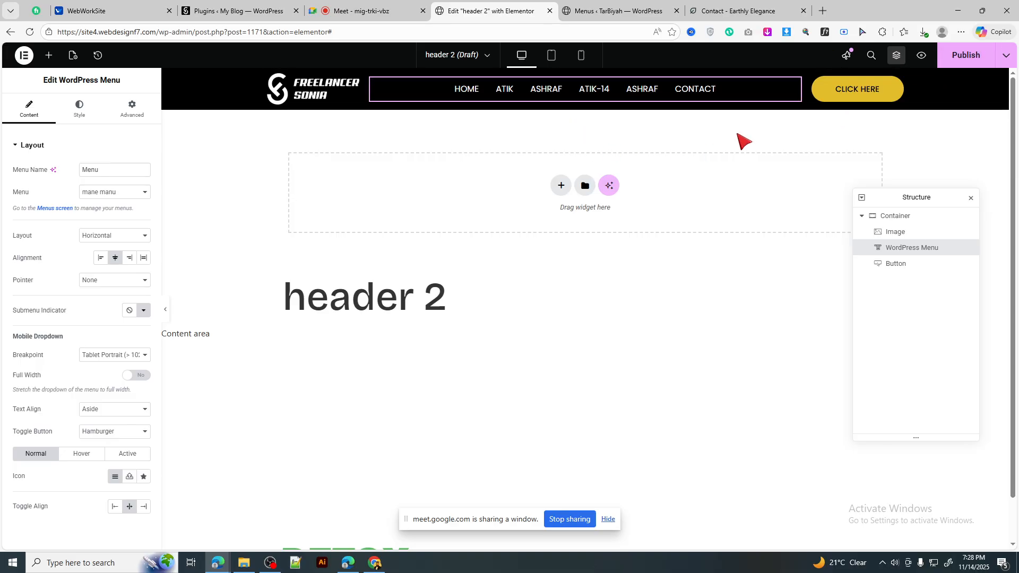
click(967, 56)
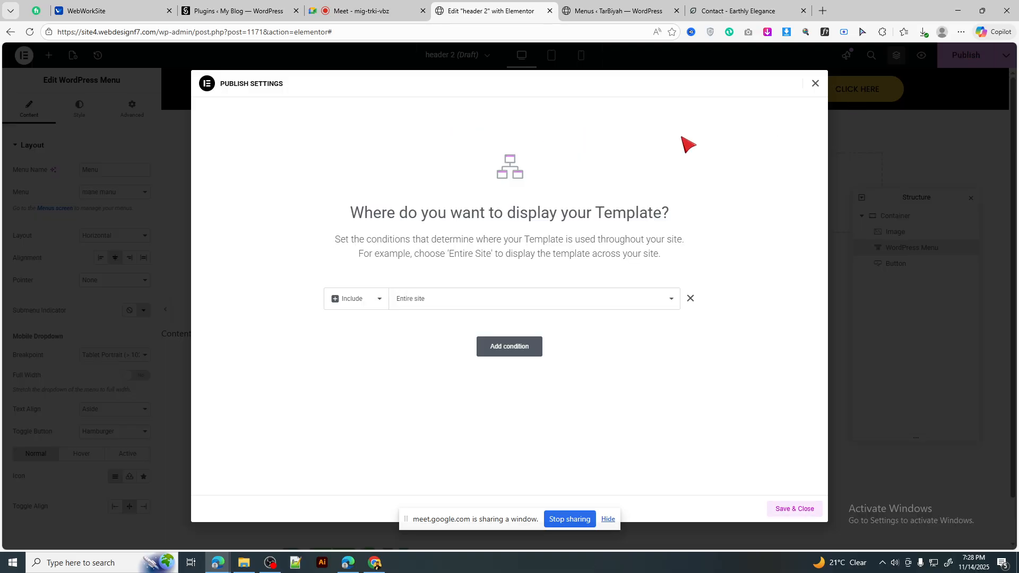
click(690, 299)
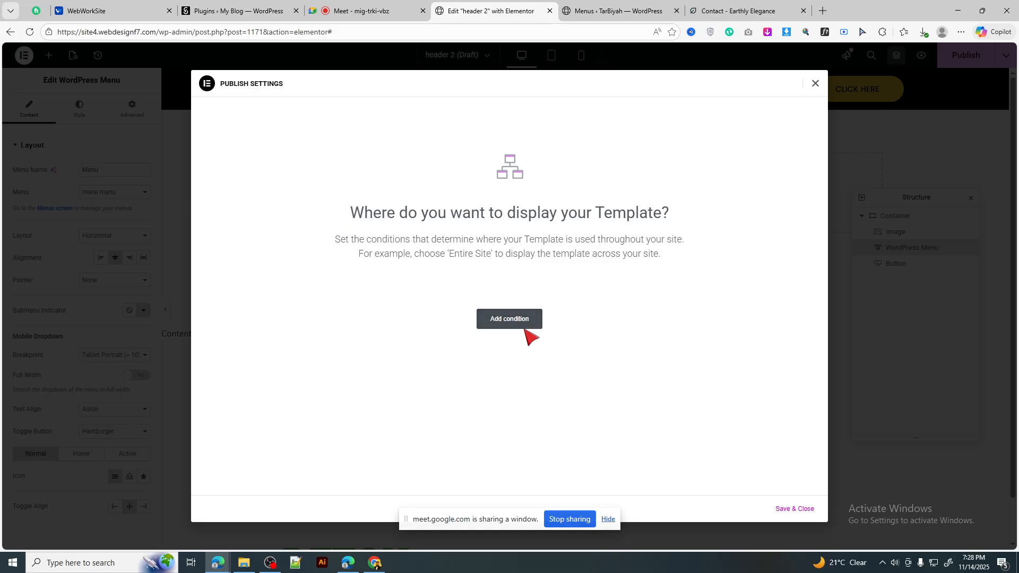
click(516, 326)
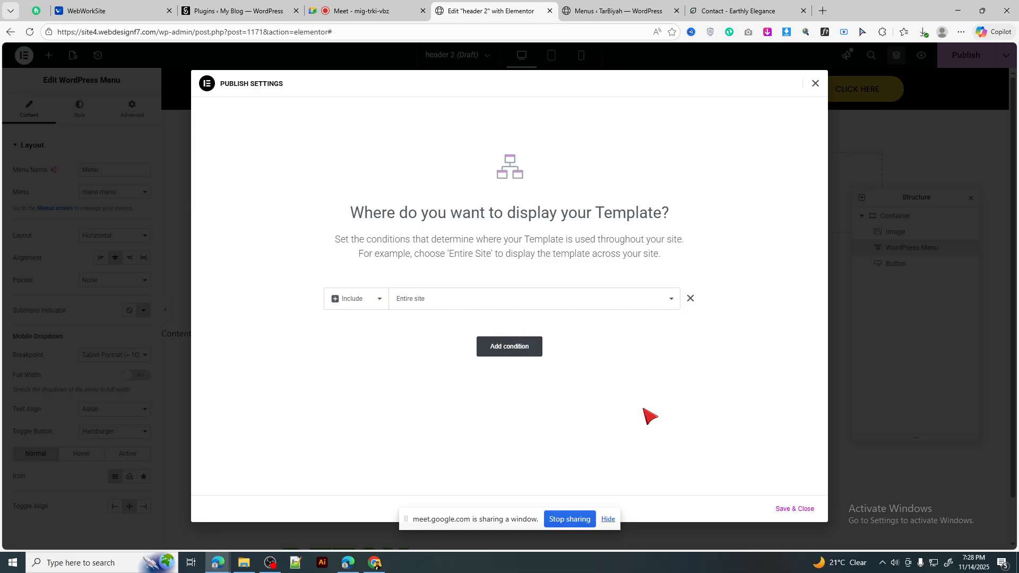
click(798, 509)
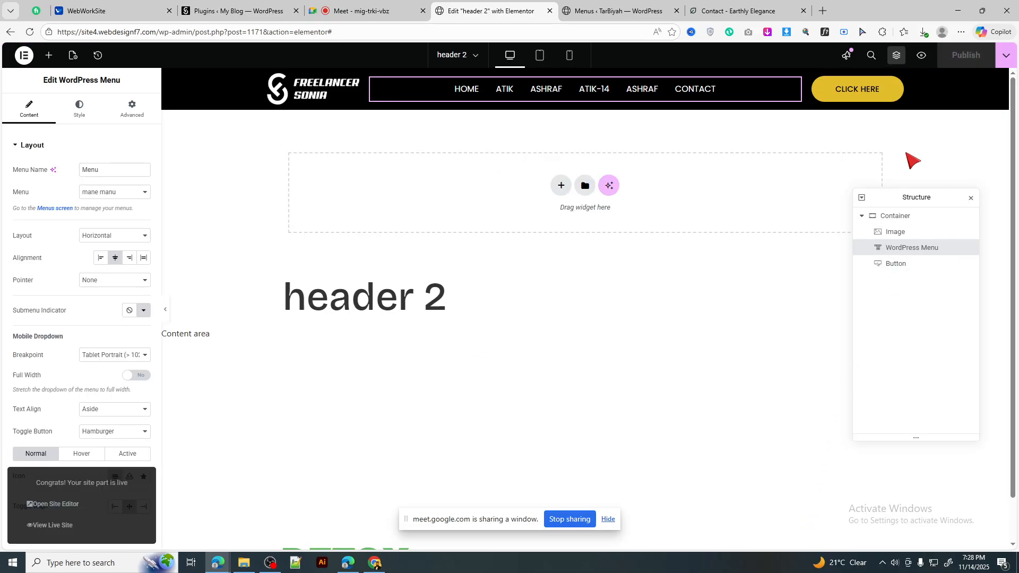
click(597, 10)
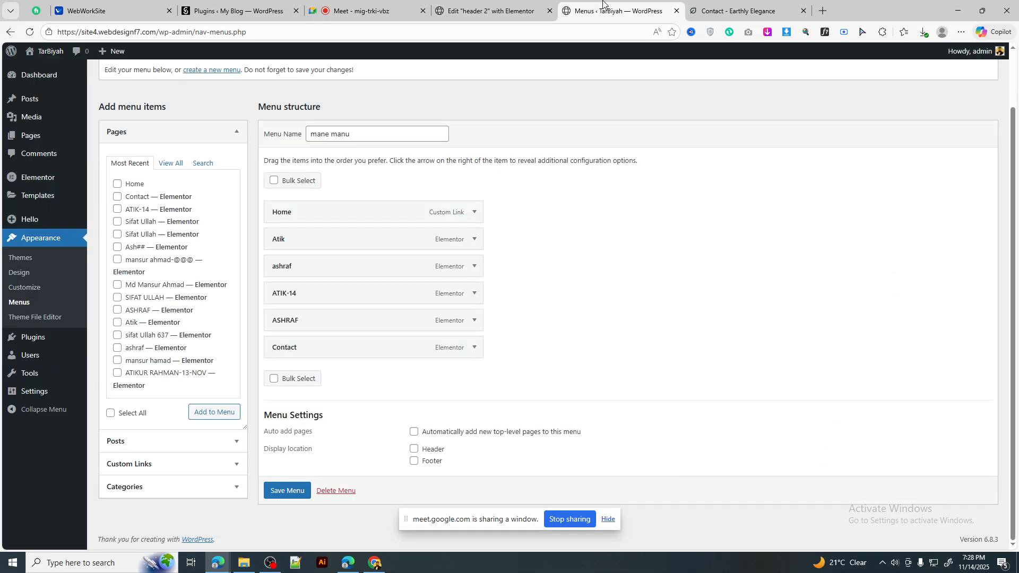
Step: Open the live site's front page in a new tab from the WordPress admin
click(517, 3)
click(656, 3)
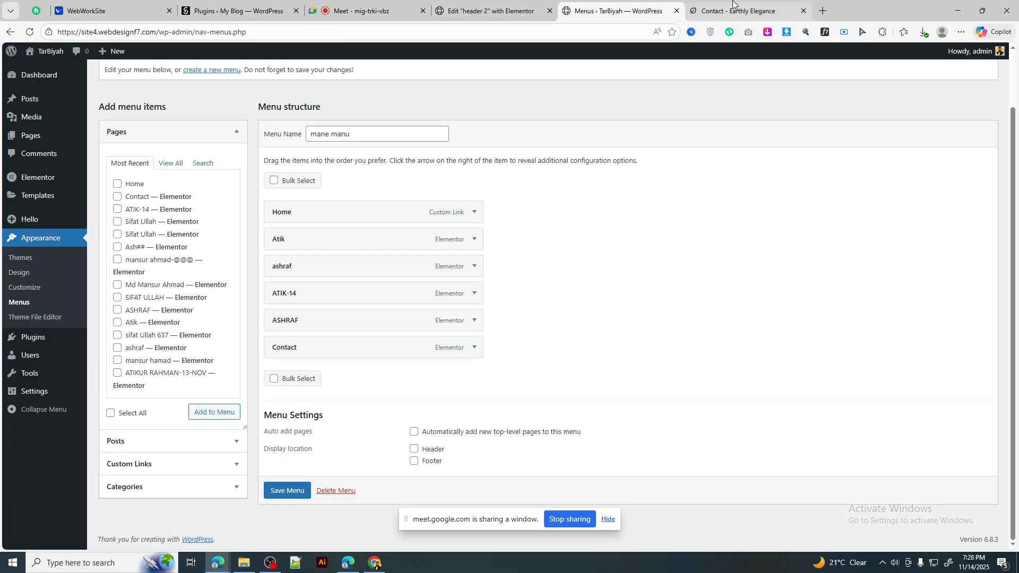
scroll(530, 273, up, 2)
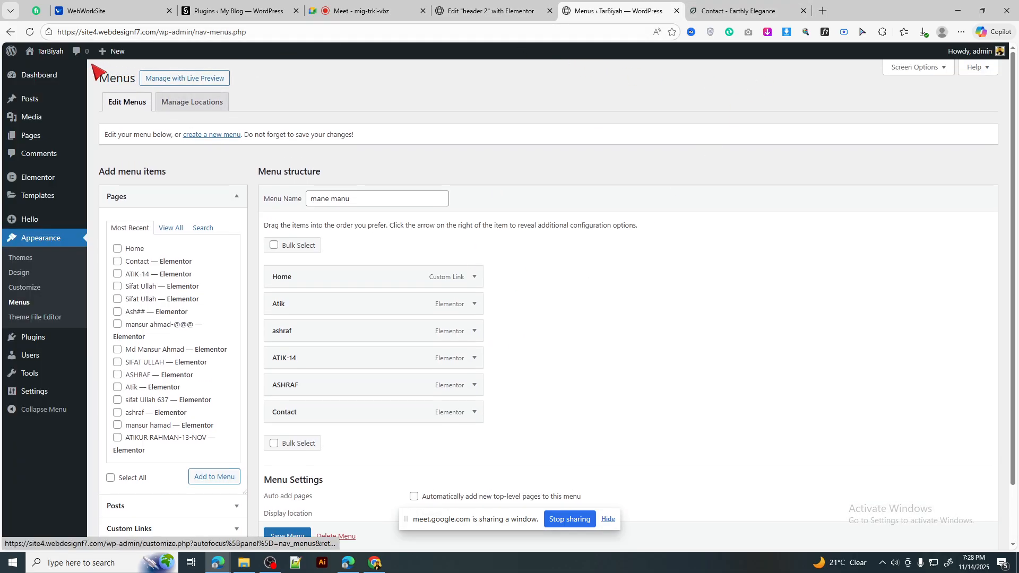
right_click(41, 76)
click(69, 80)
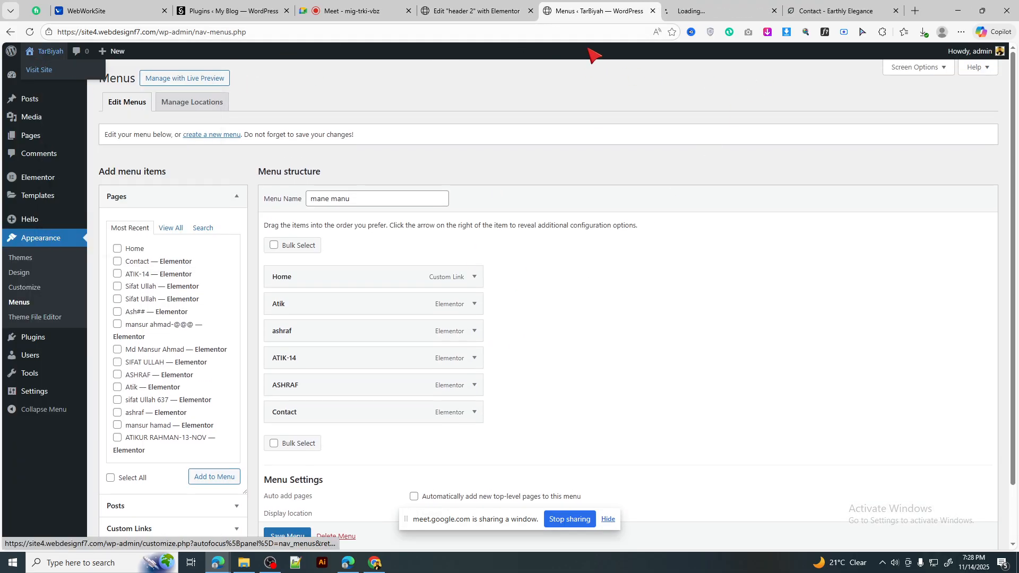
click(706, 11)
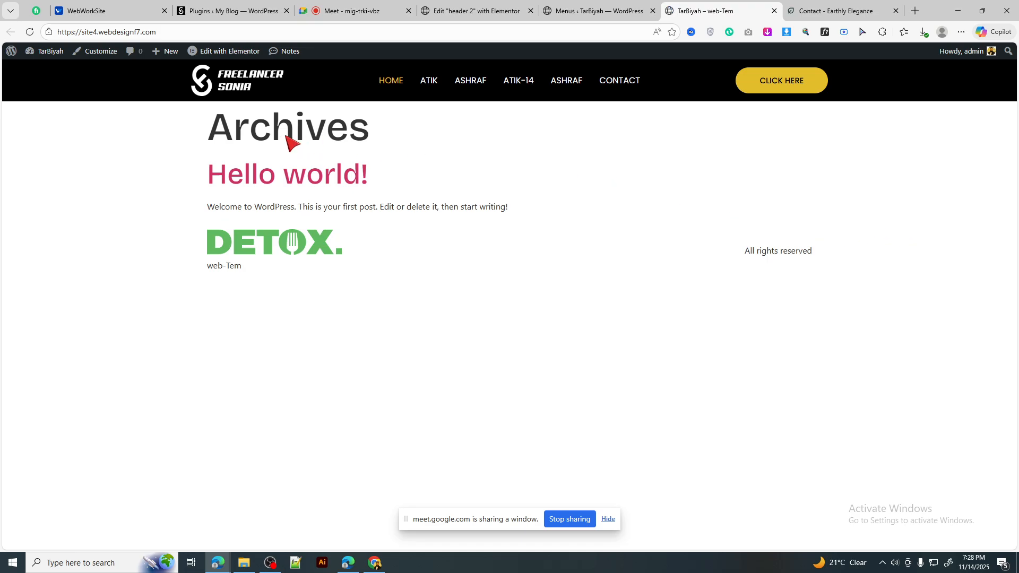
Step: Visit the ATIK, ASHRAF, Contact and ATIK-14 pages to check the new header
click(431, 84)
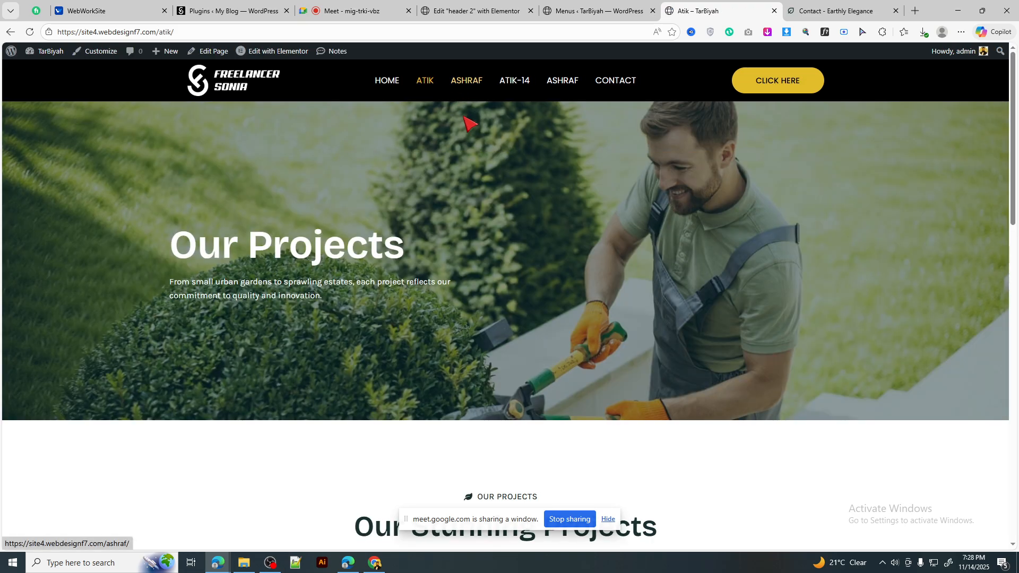
click(463, 86)
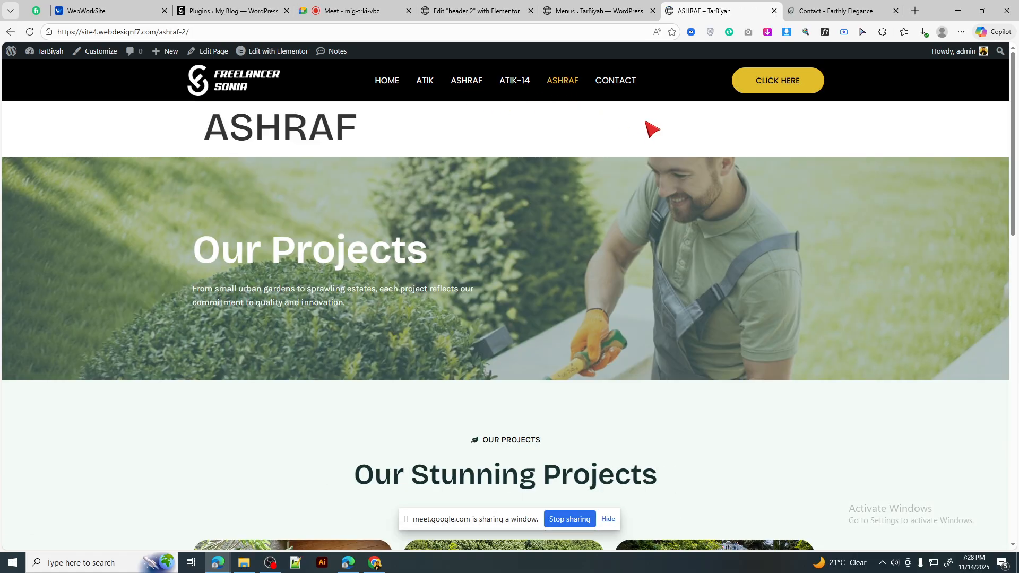
click(611, 86)
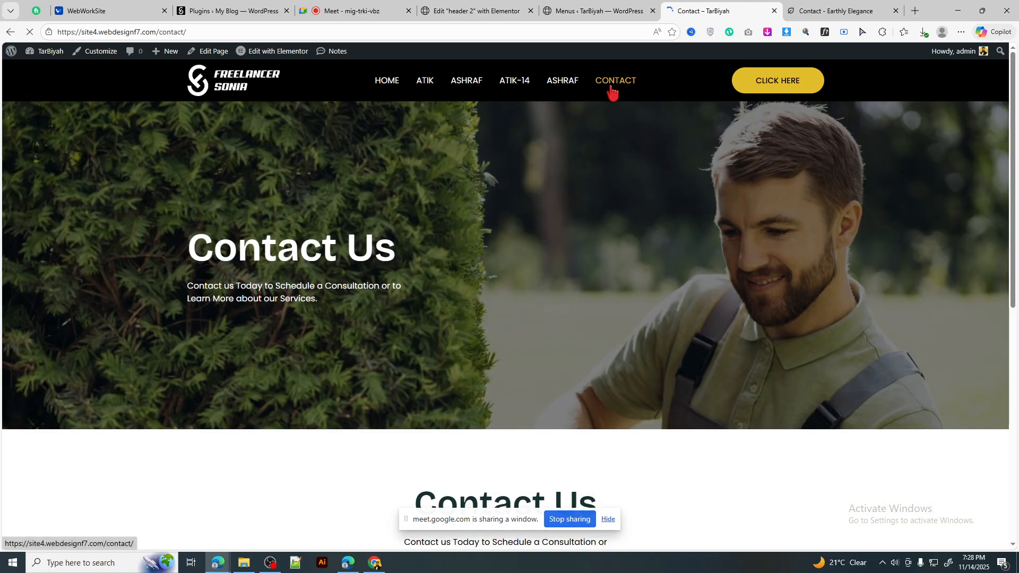
click(564, 84)
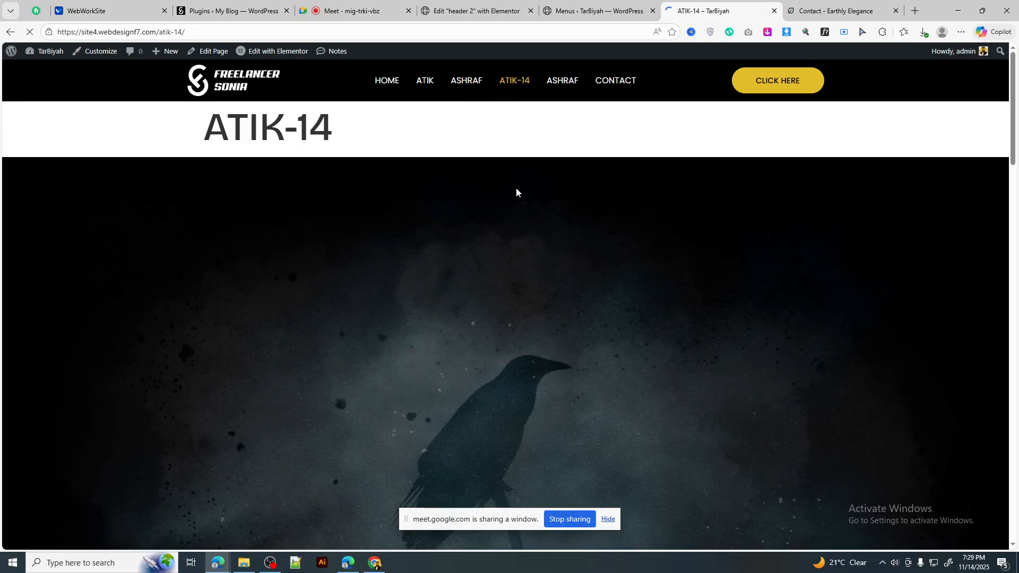
scroll(690, 210, down, 10)
scroll(718, 209, down, 15)
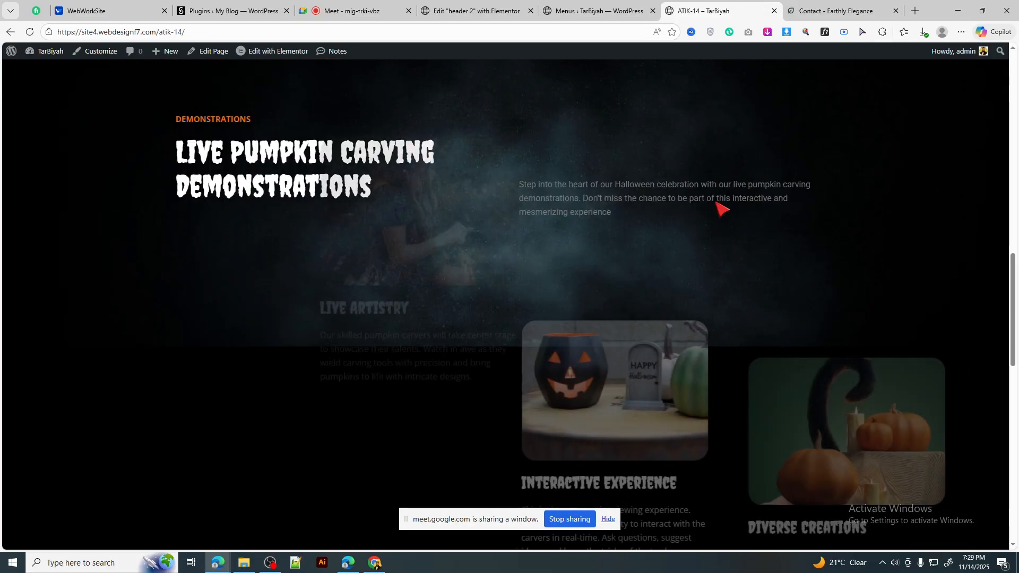
scroll(722, 209, down, 5)
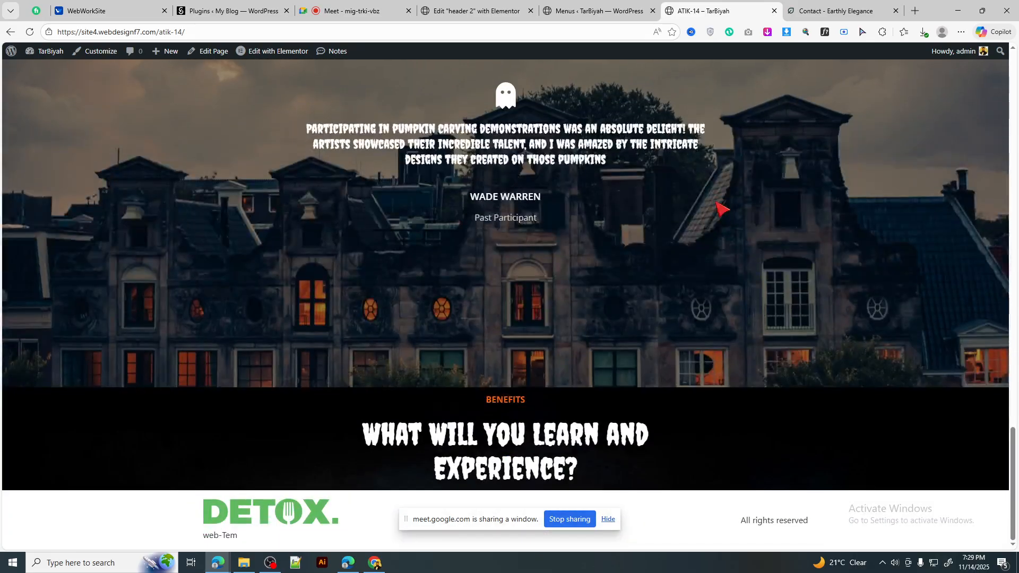
scroll(720, 209, up, 20)
scroll(719, 208, up, 2)
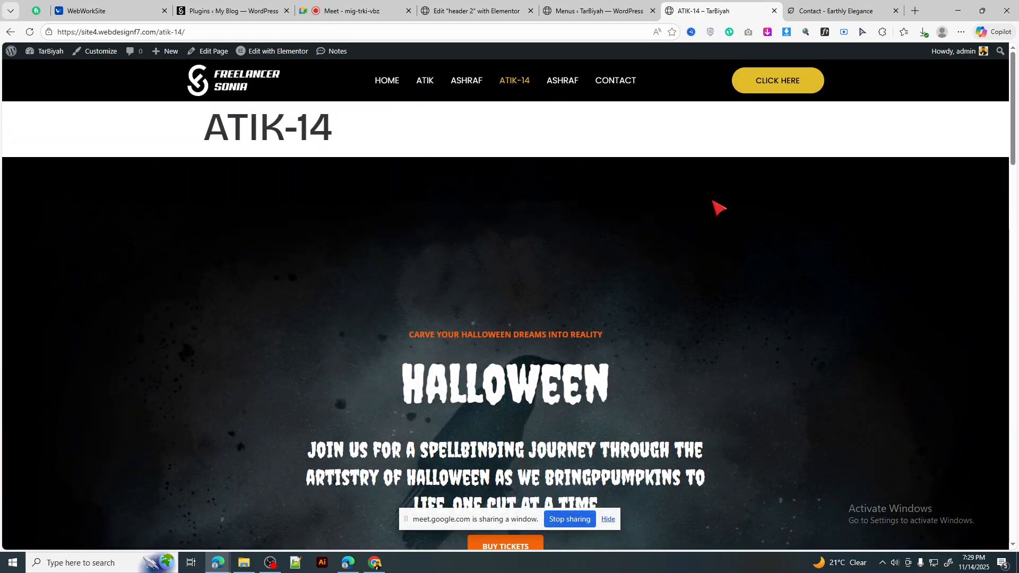
scroll(720, 208, down, 5)
scroll(720, 208, up, 5)
scroll(719, 207, down, 20)
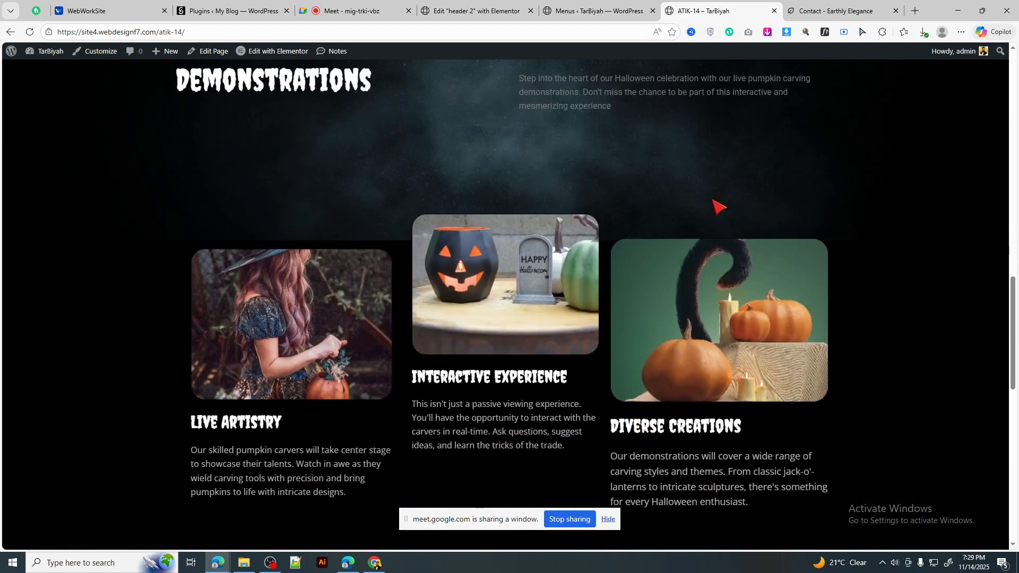
scroll(720, 207, up, 20)
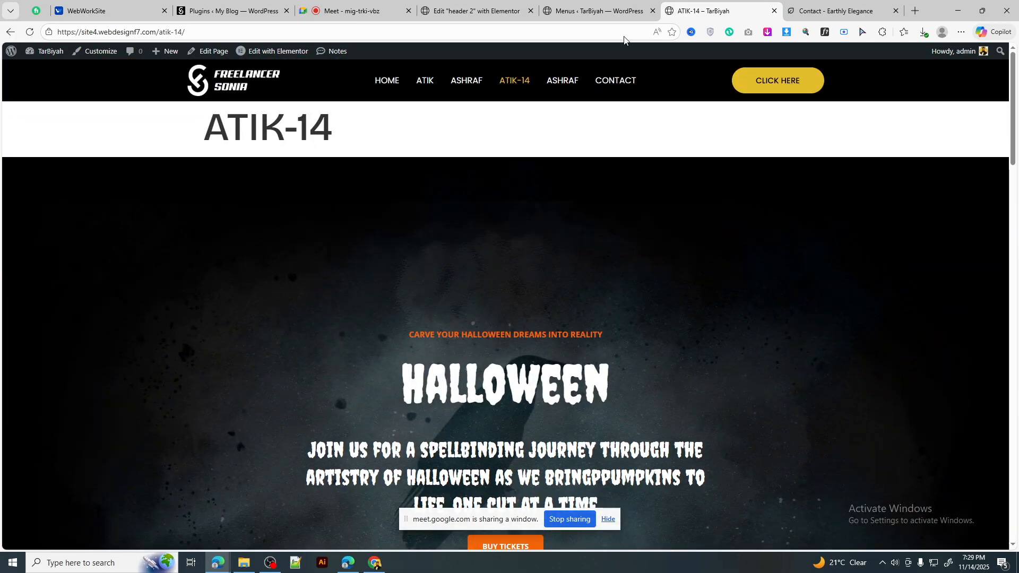
Step: Recheck the header on the live ATIK-14 page, then return to the header 2 editor
click(599, 11)
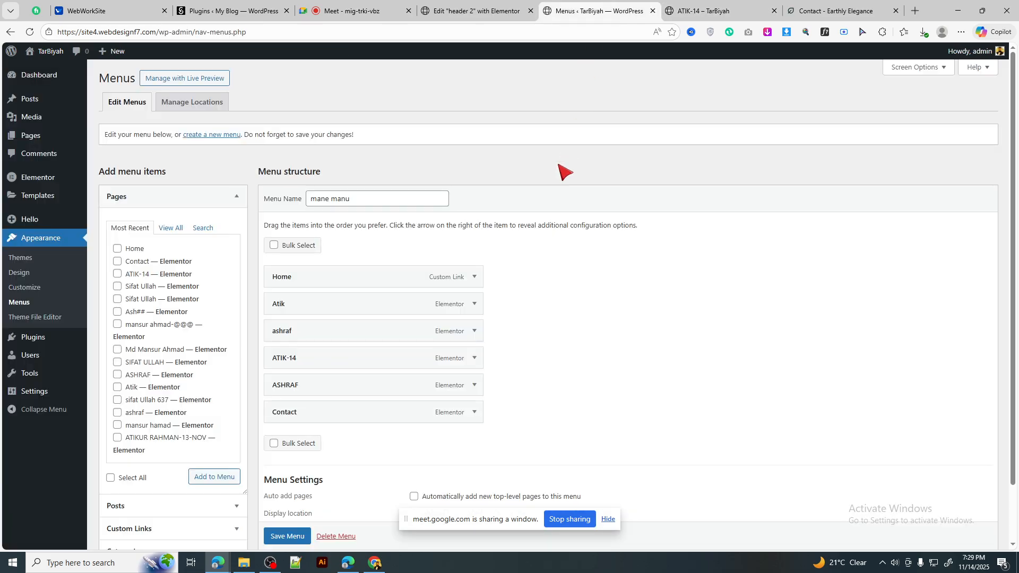
click(467, 10)
click(706, 11)
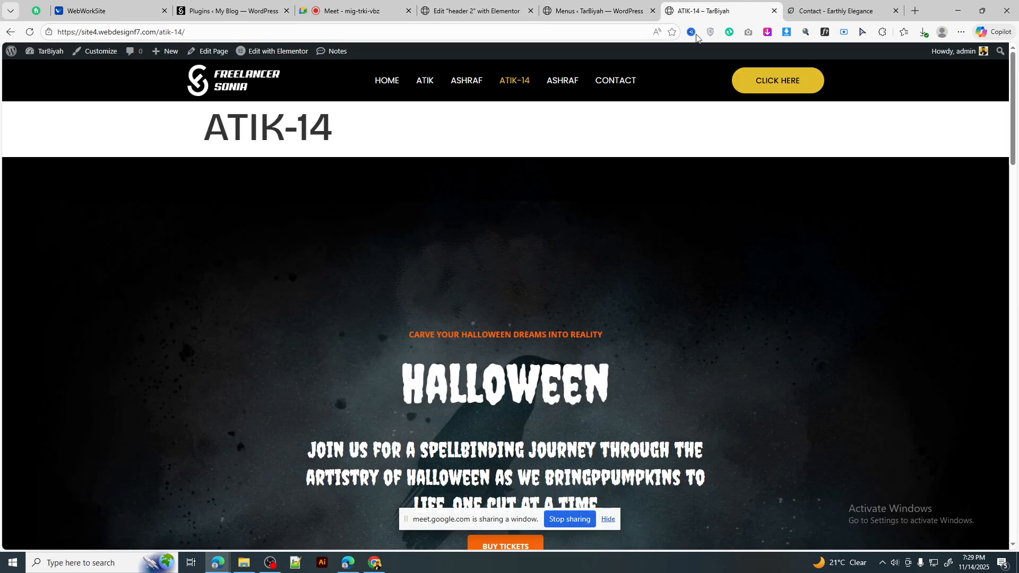
scroll(610, 228, down, 5)
scroll(610, 229, down, 20)
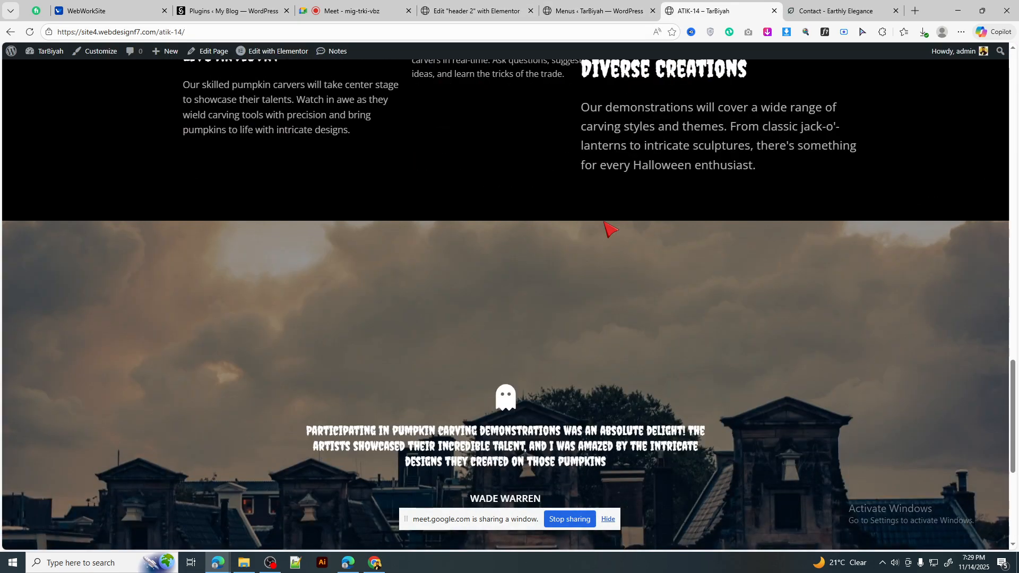
scroll(611, 230, down, 4)
scroll(610, 230, up, 10)
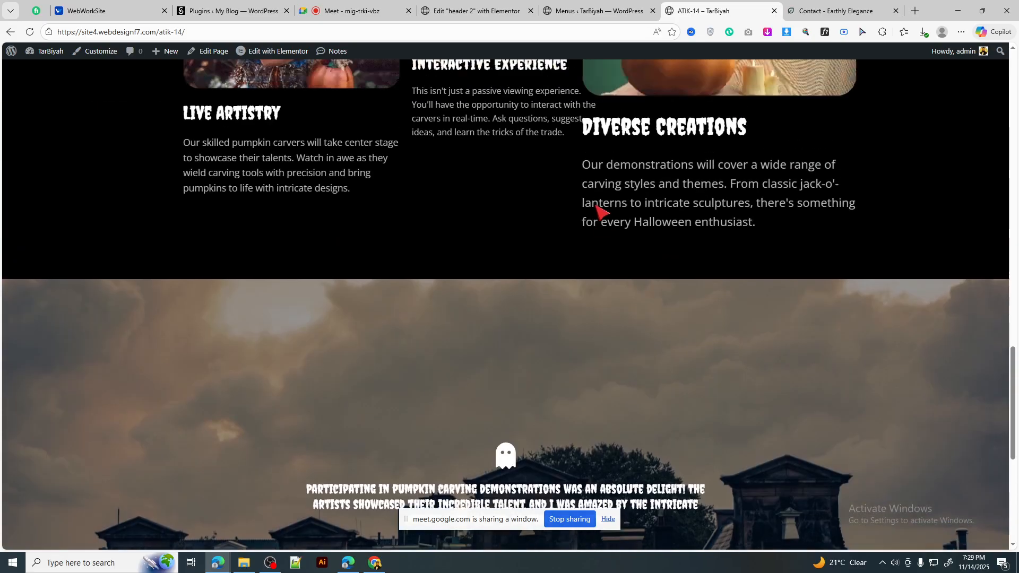
key(ctrl+shift+Tab)
key(ctrl+shift+Tab)
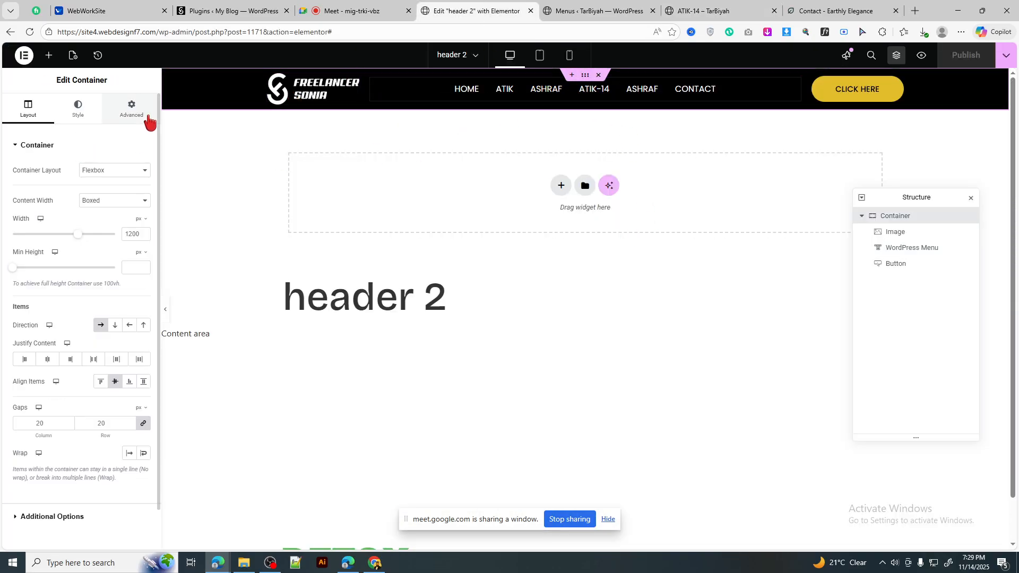
Step: Give the header 2 container 25 px linked padding on all sides and republish it
click(138, 112)
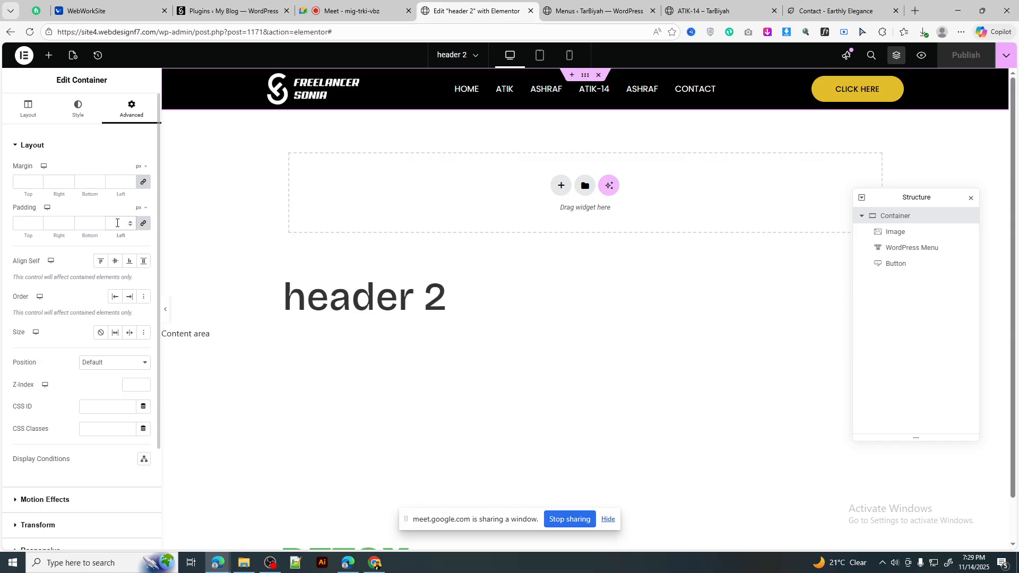
click(118, 223)
text(20)
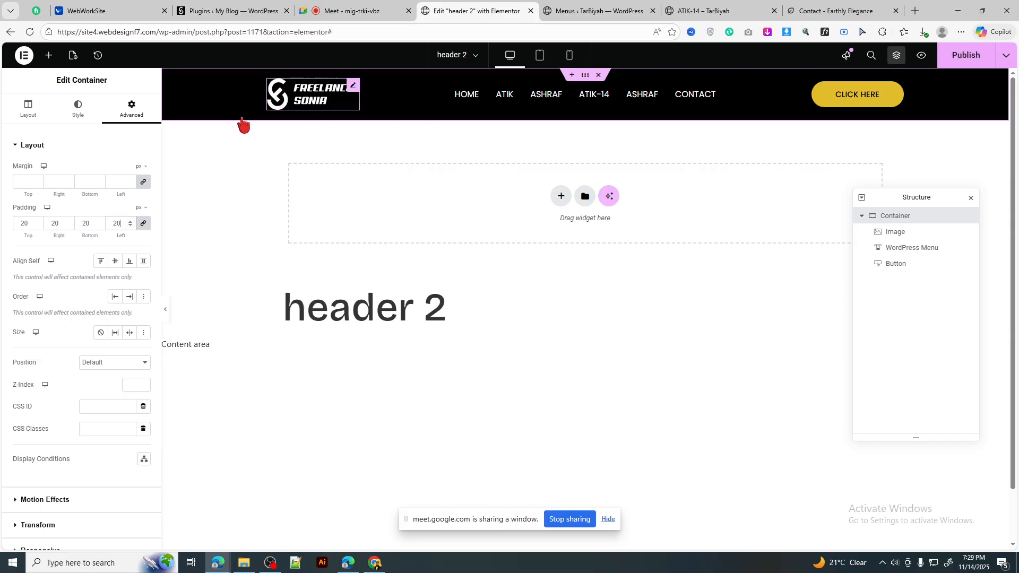
key(Up)
key(Up)
key(Up)
key(Up)
key(Up)
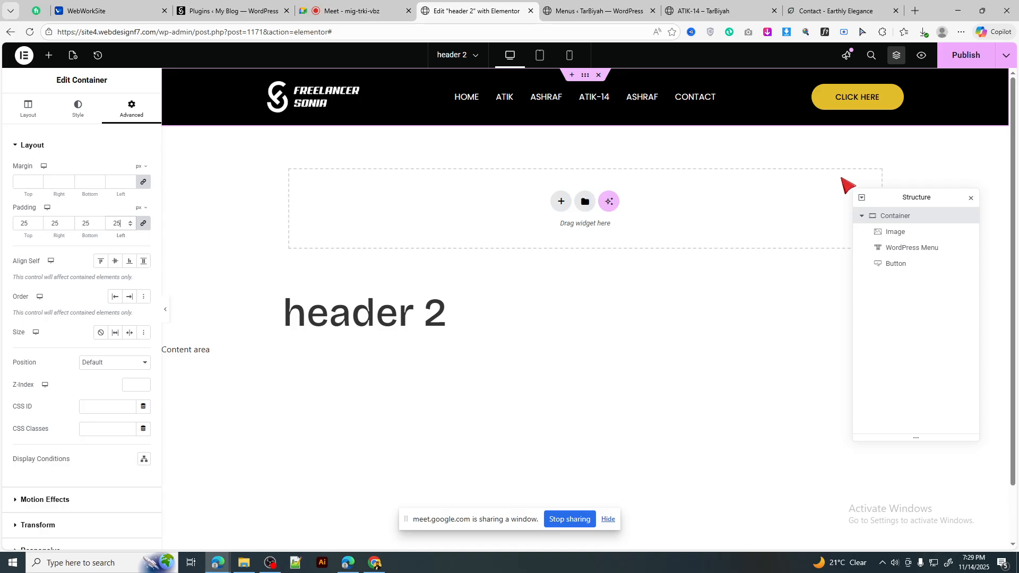
click(945, 63)
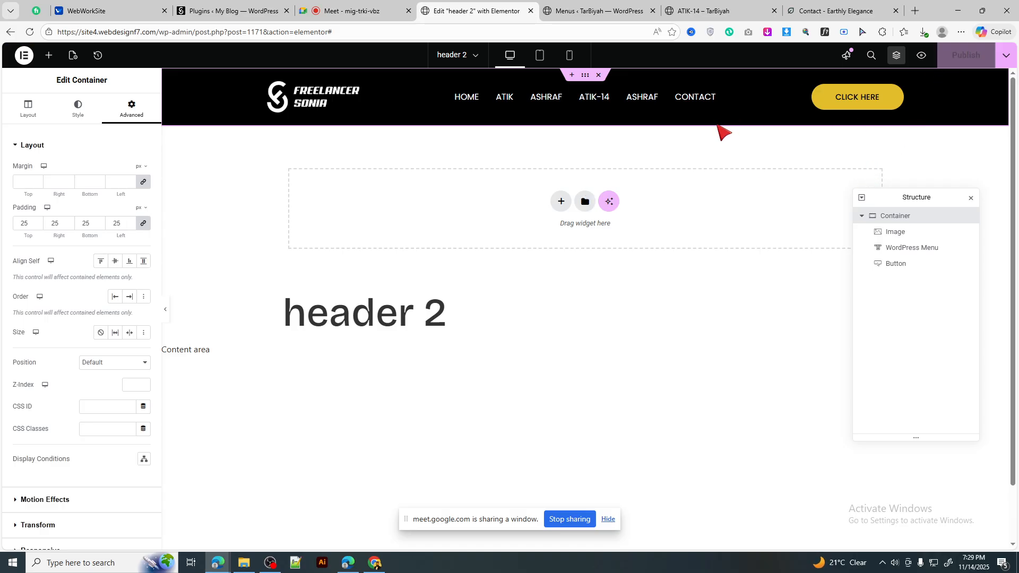
click(726, 4)
Step: Reload the live ATIK-14 page and scroll to inspect the padded header
scroll(545, 172, up, 20)
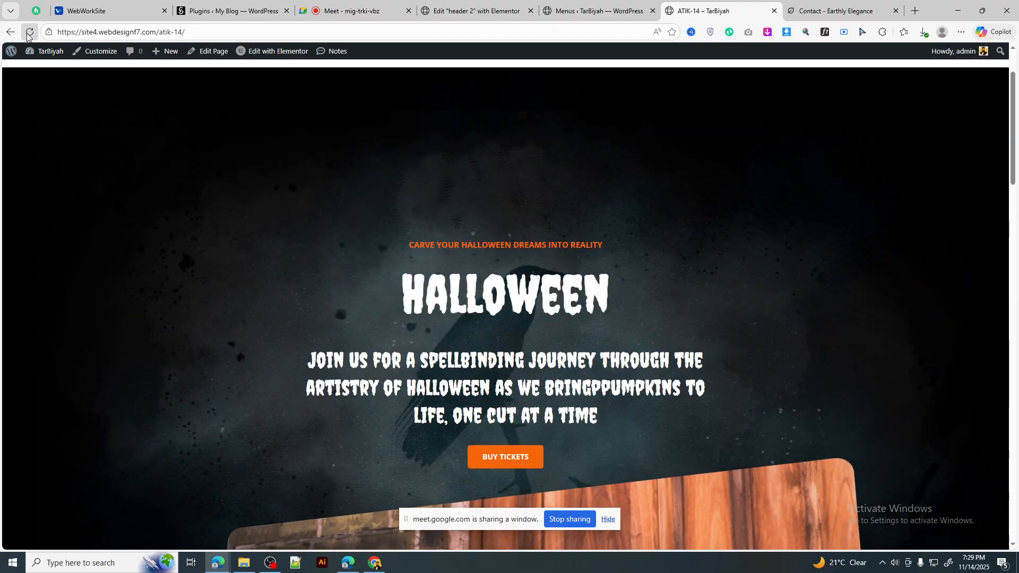
click(29, 33)
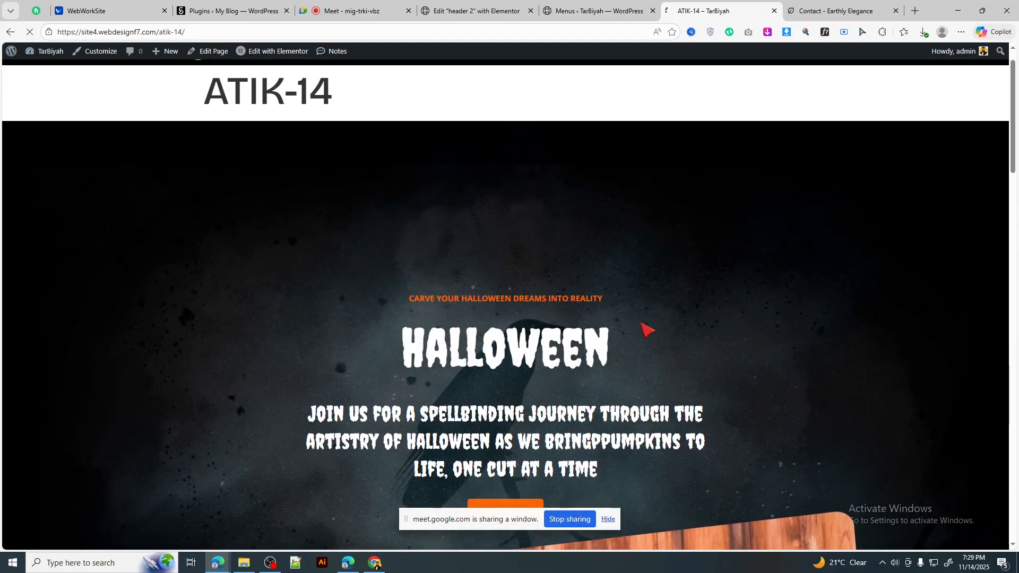
scroll(672, 304, down, 15)
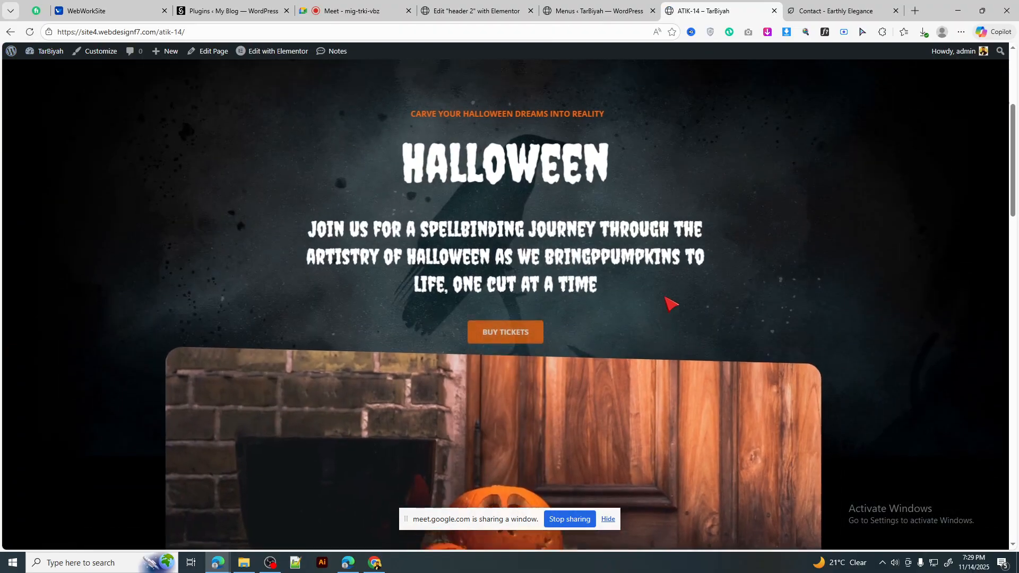
scroll(672, 304, down, 10)
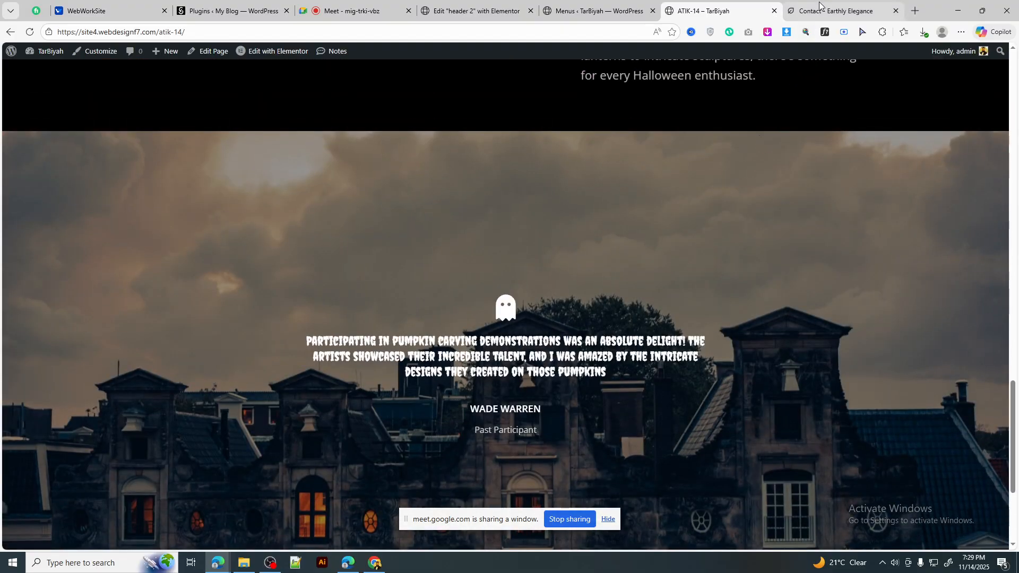
Step: Compare the header with the Earthly Elegance contact page, then return to the header 2 editor
click(819, 9)
scroll(653, 319, down, 10)
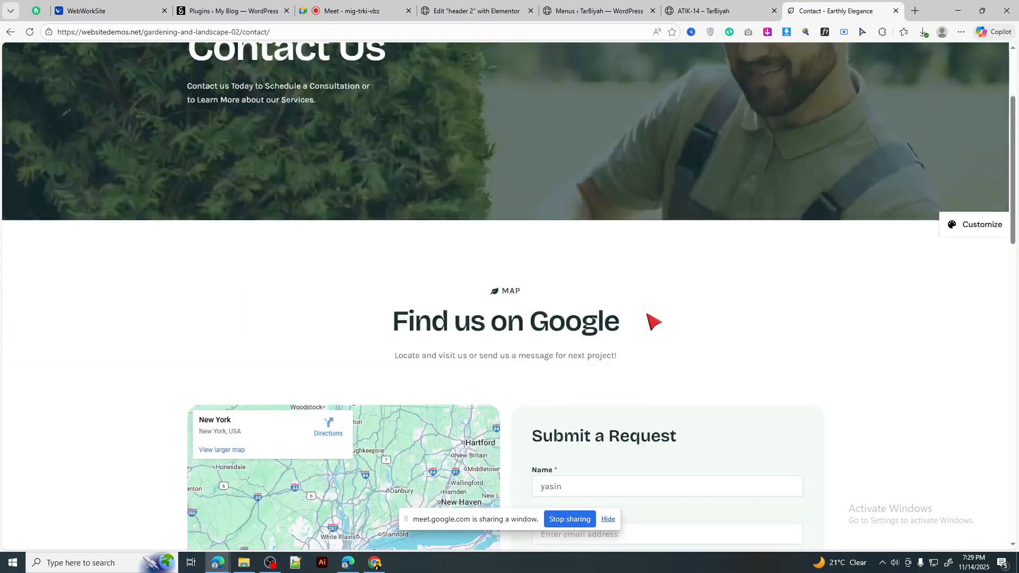
scroll(652, 317, up, 12)
click(664, 5)
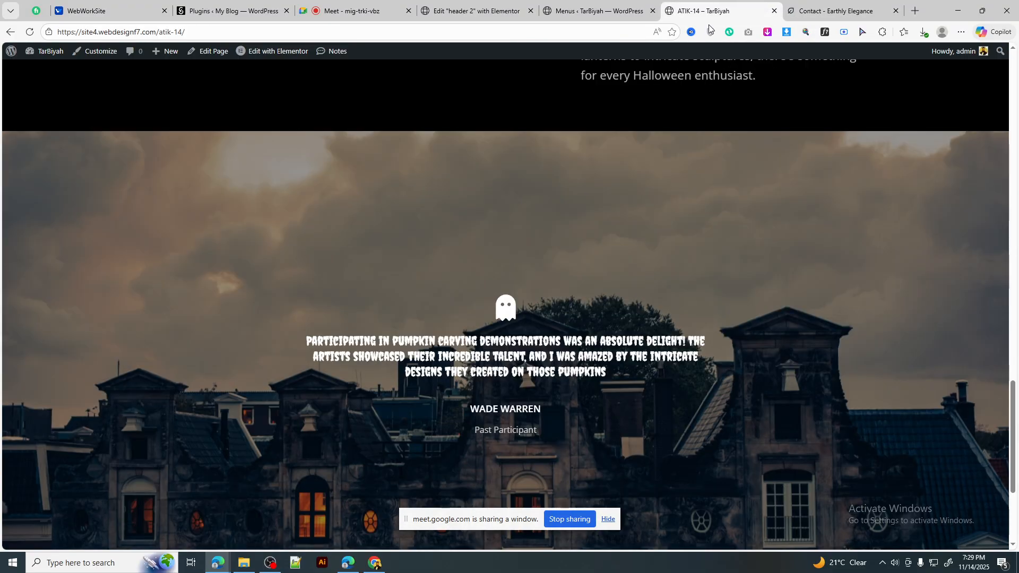
scroll(664, 201, up, 20)
scroll(677, 215, up, 2)
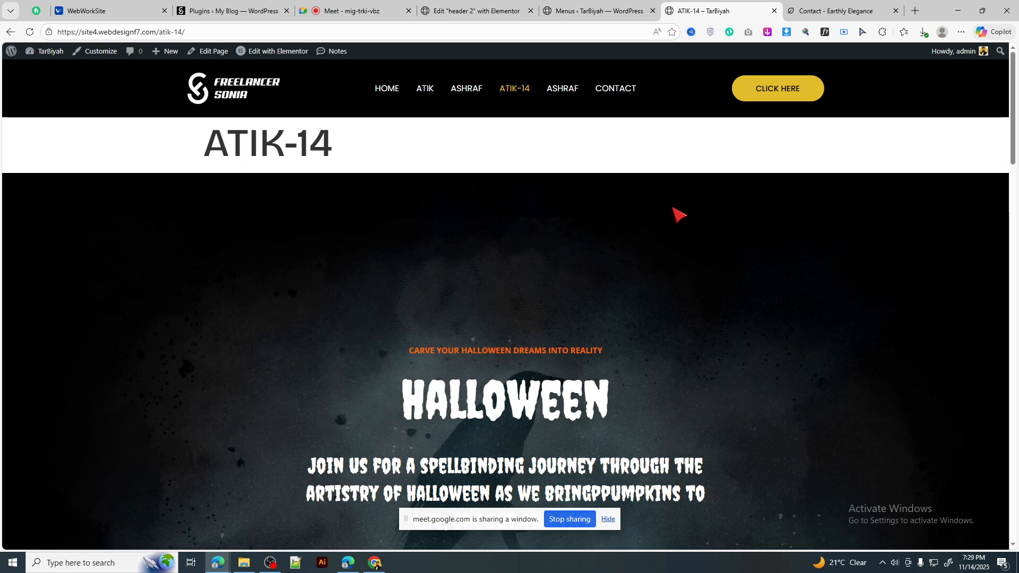
scroll(628, 201, down, 10)
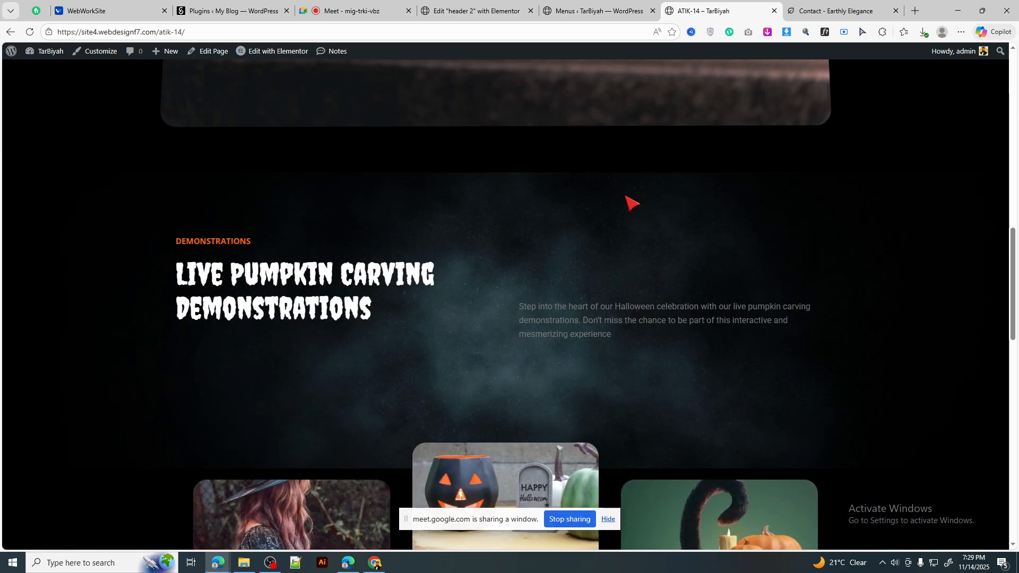
scroll(626, 200, up, 8)
scroll(629, 200, up, 4)
click(584, 11)
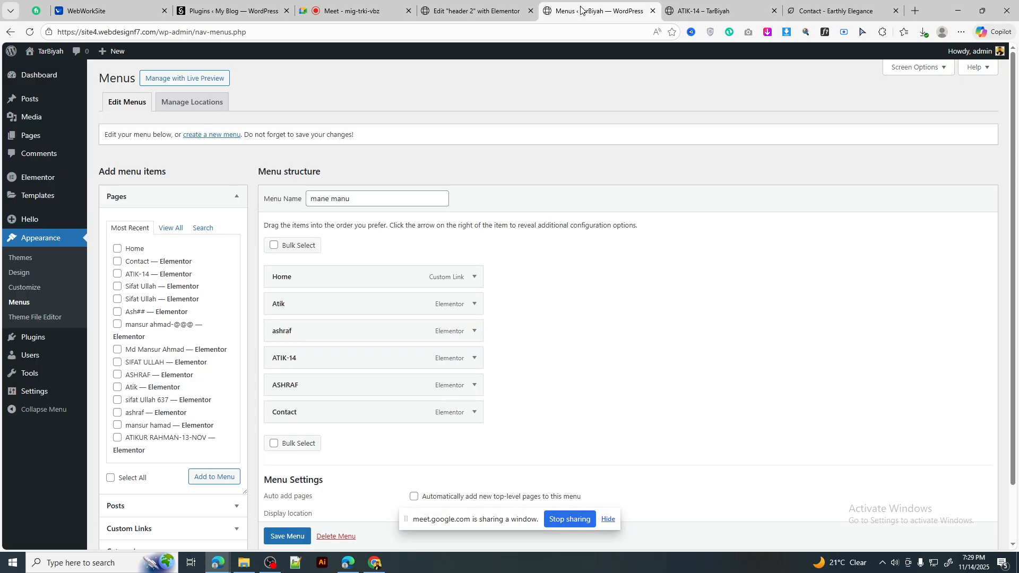
click(502, 10)
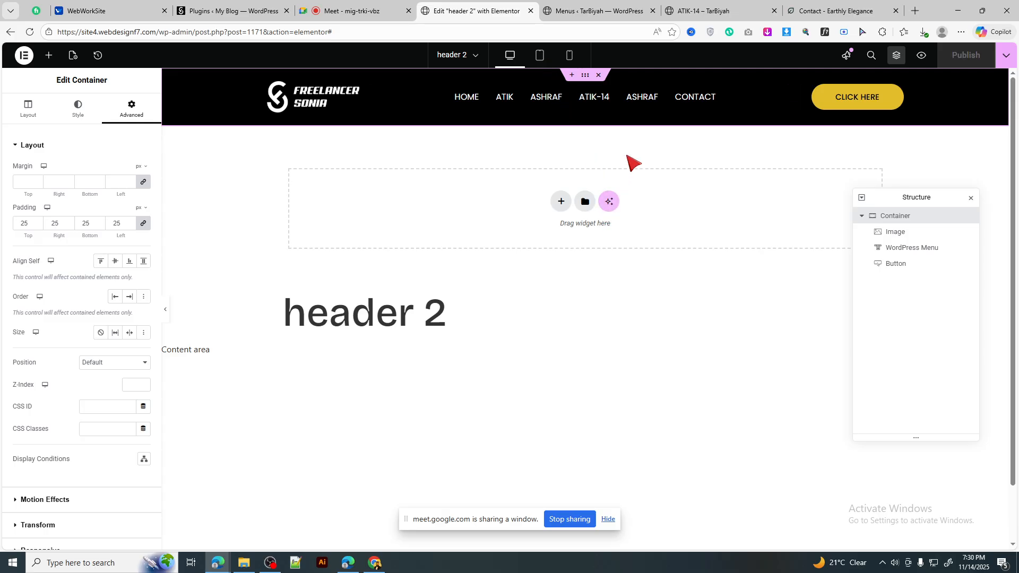
Step: Set the header container's Motion Effects Sticky option to Top and publish the change
click(590, 9)
click(469, 11)
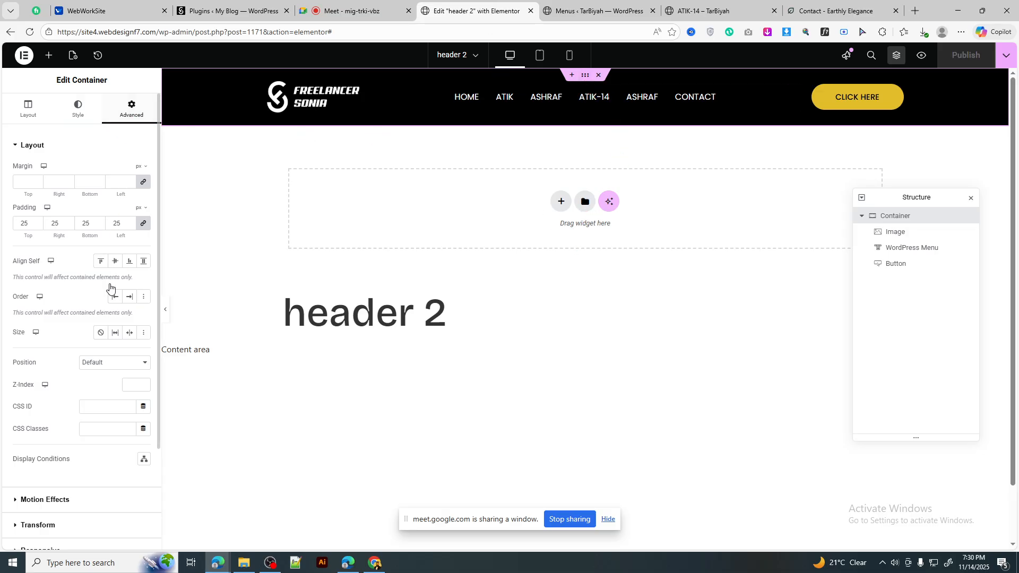
scroll(108, 290, down, 3)
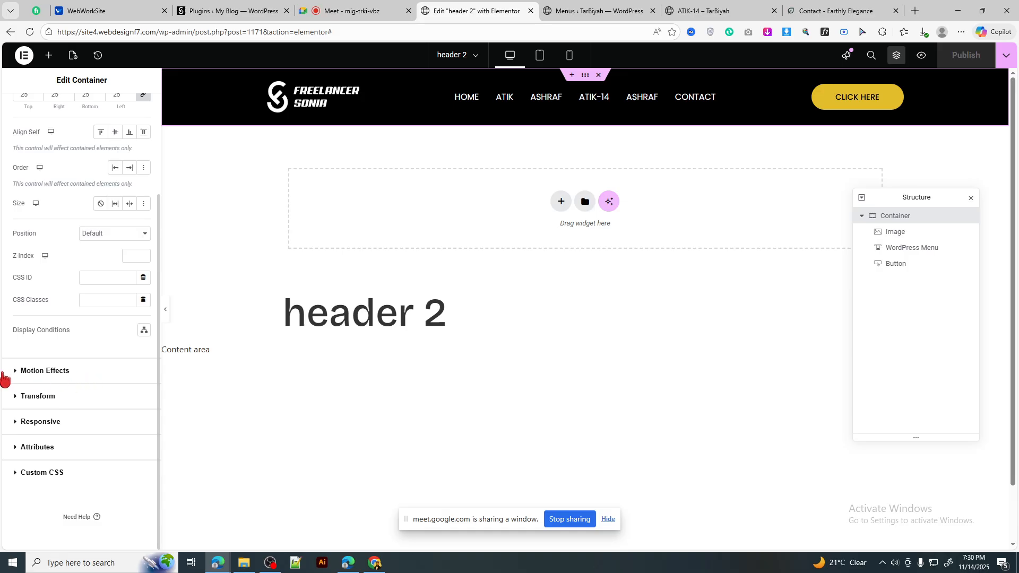
click(101, 373)
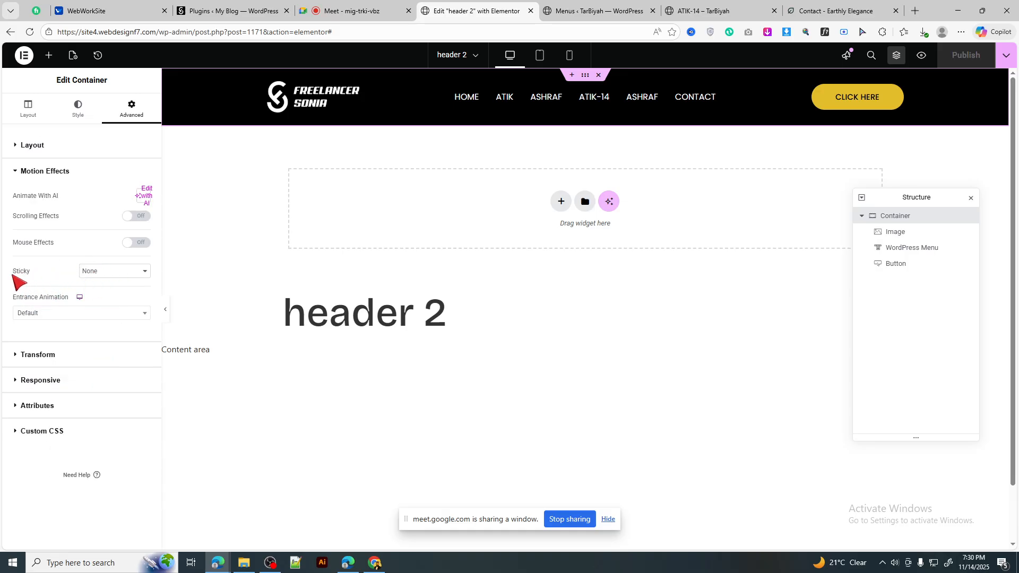
click(120, 273)
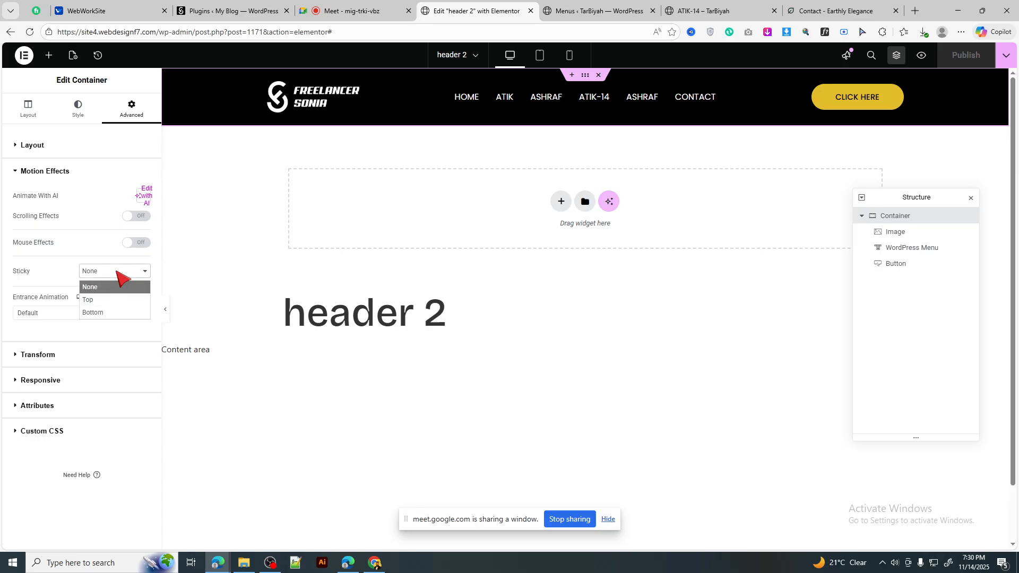
click(110, 299)
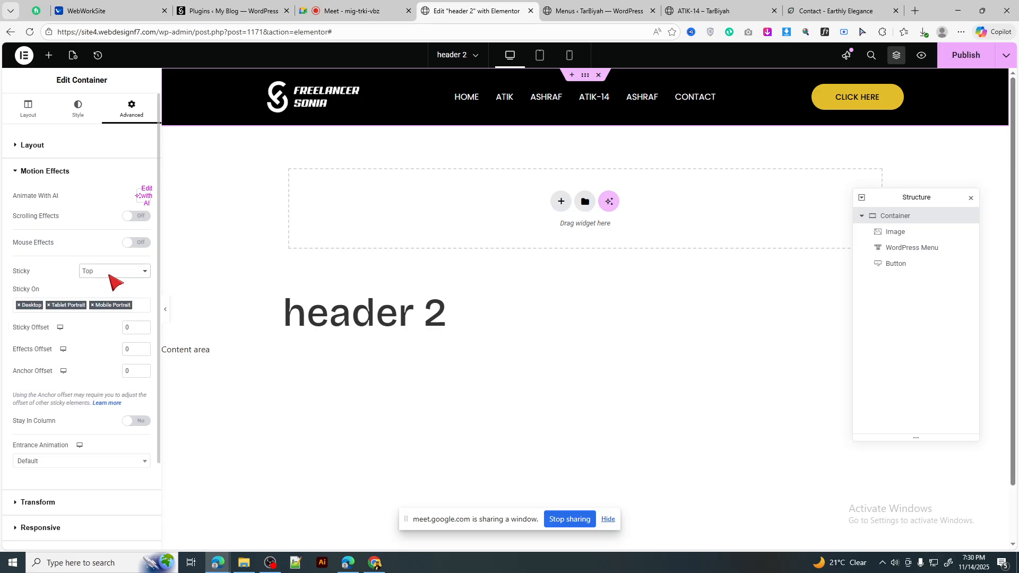
click(113, 273)
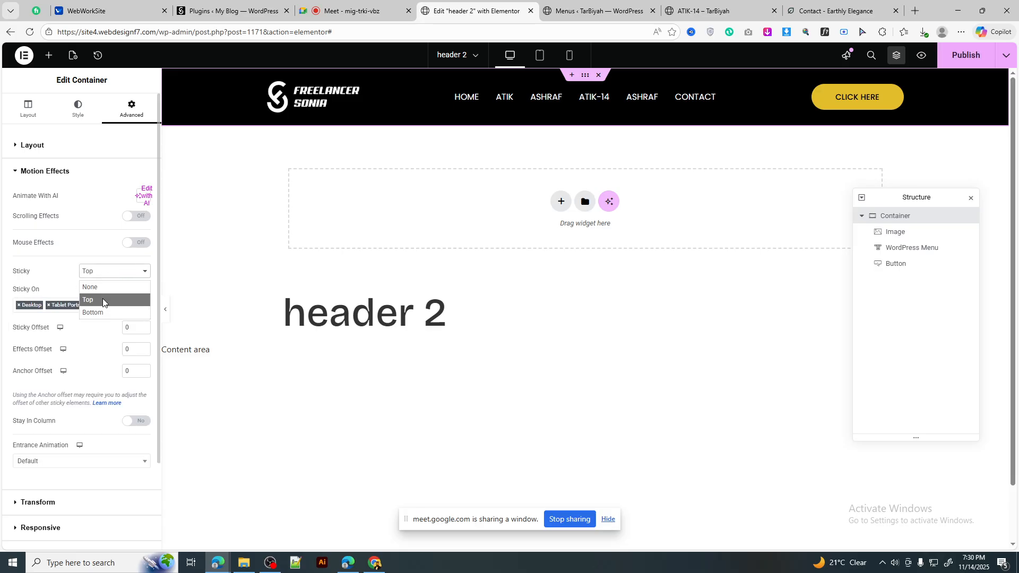
click(103, 301)
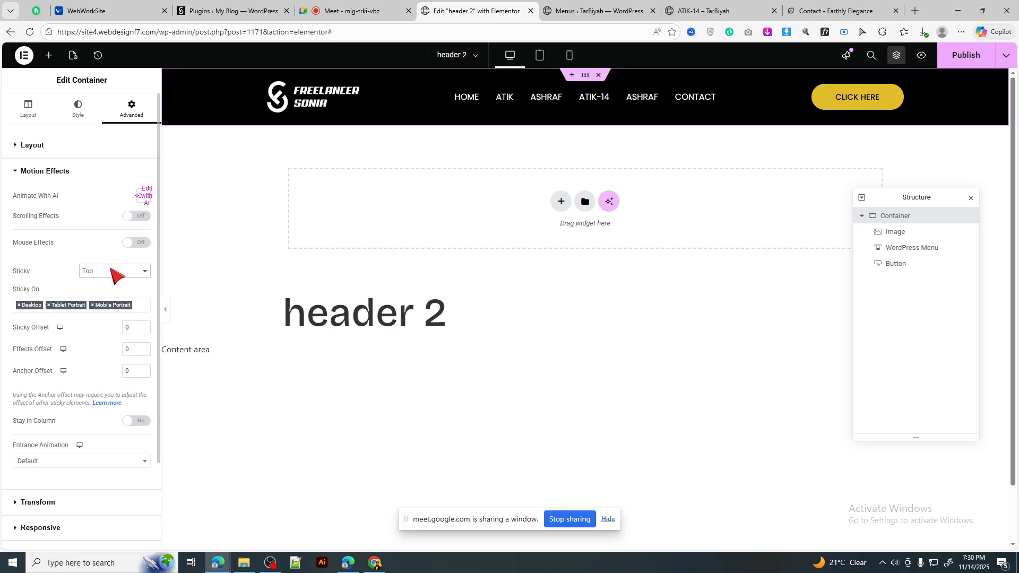
click(967, 60)
click(703, 10)
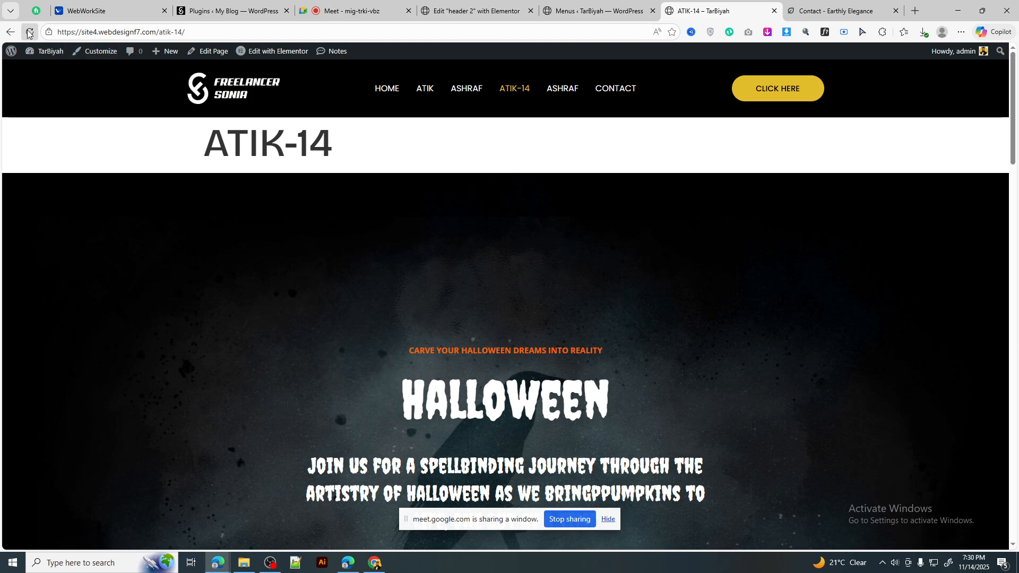
Step: Reload the live ATIK-14 page and scroll to confirm the black header stays pinned
click(30, 32)
scroll(754, 235, down, 5)
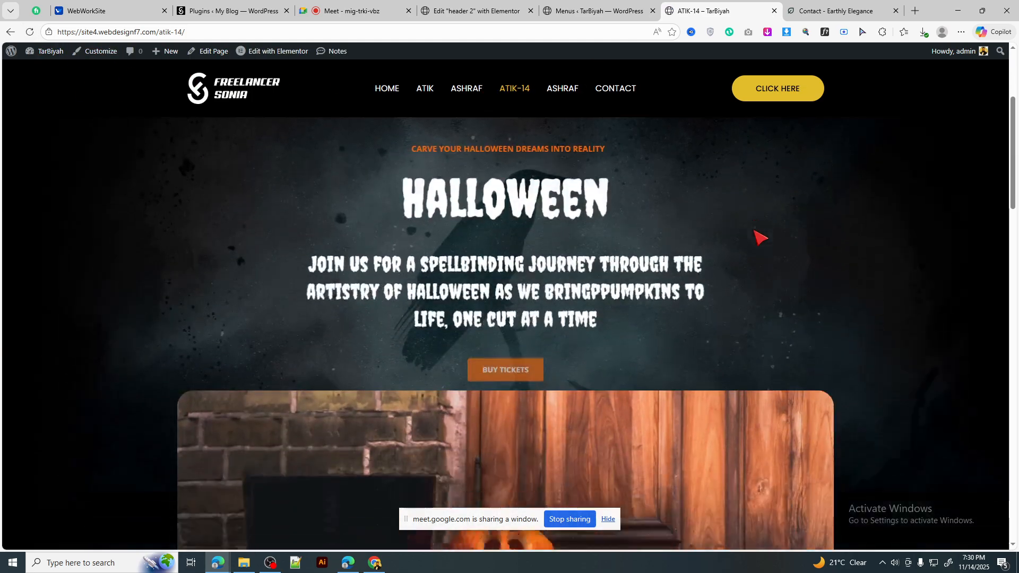
scroll(760, 236, down, 2)
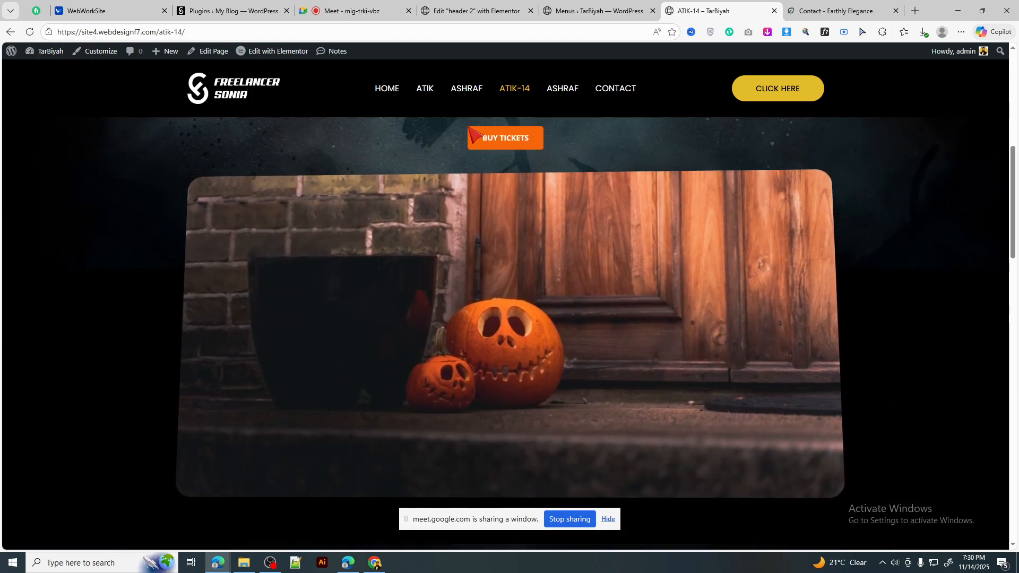
scroll(631, 220, down, 11)
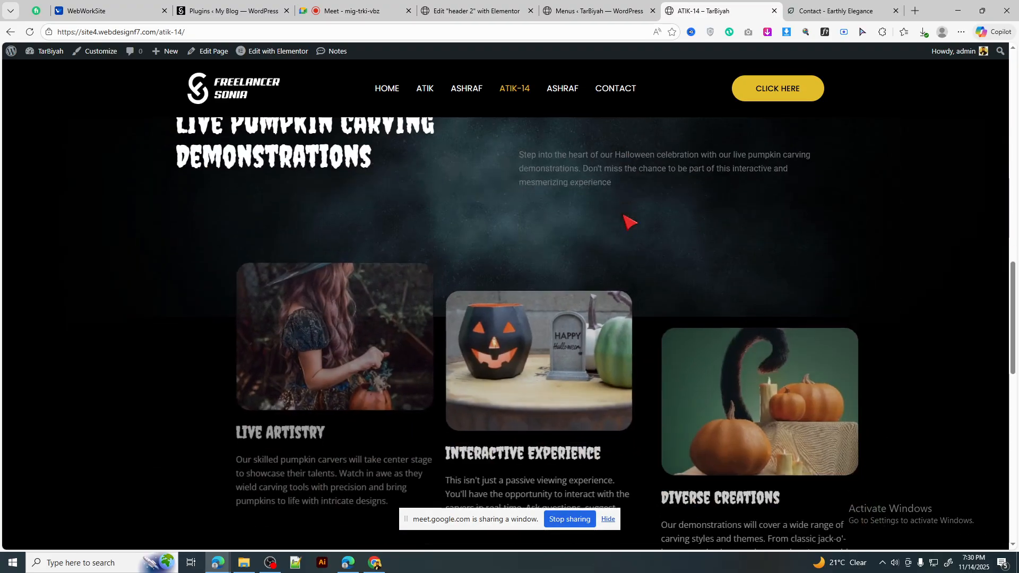
scroll(630, 220, down, 7)
scroll(630, 220, up, 8)
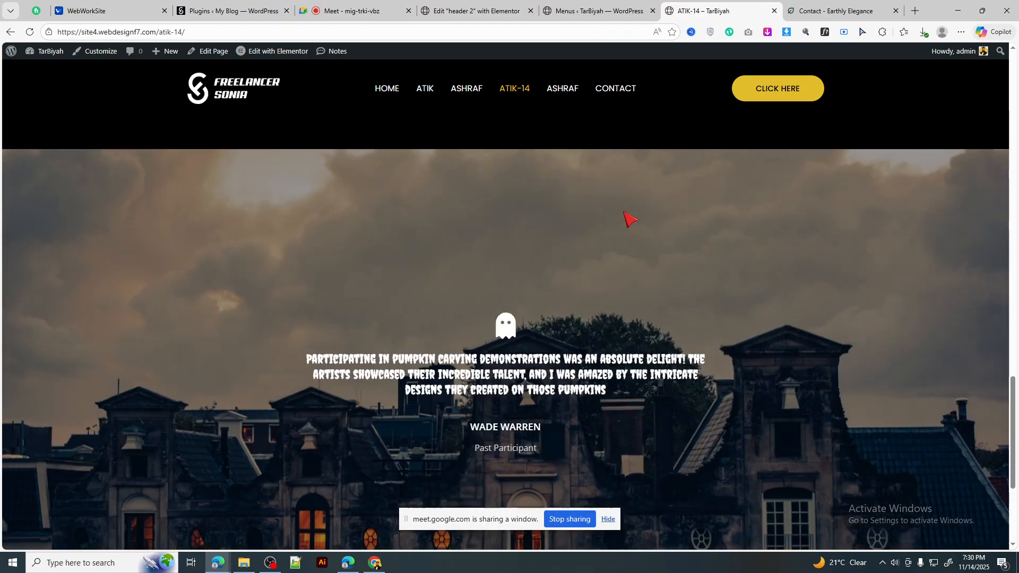
scroll(630, 219, down, 8)
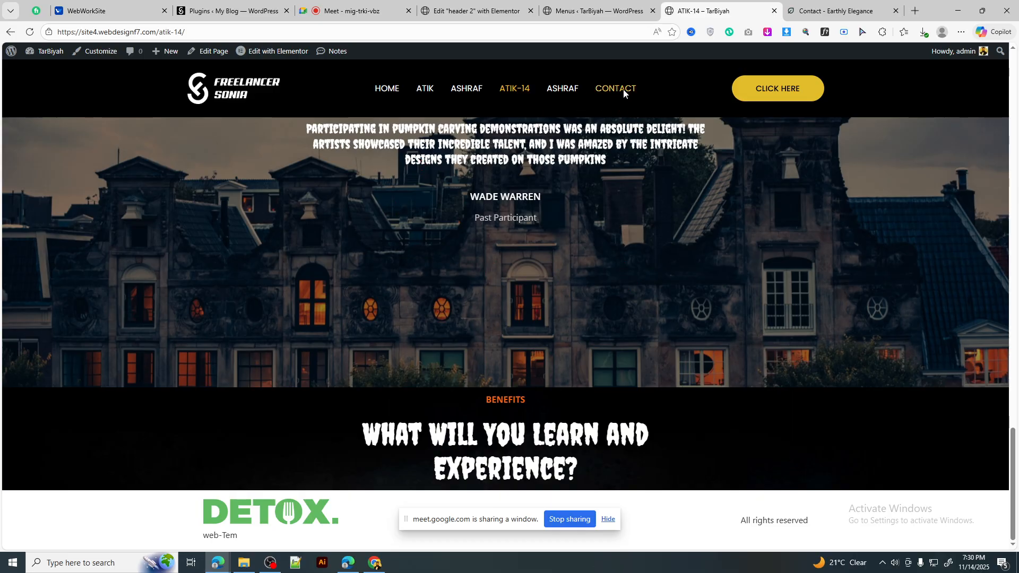
scroll(597, 297, down, 10)
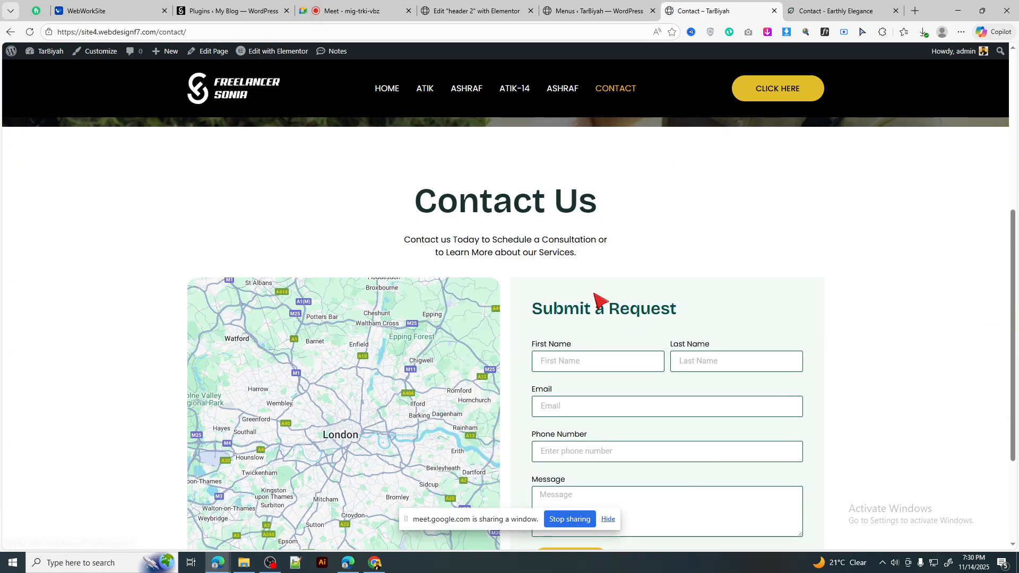
scroll(594, 297, up, 10)
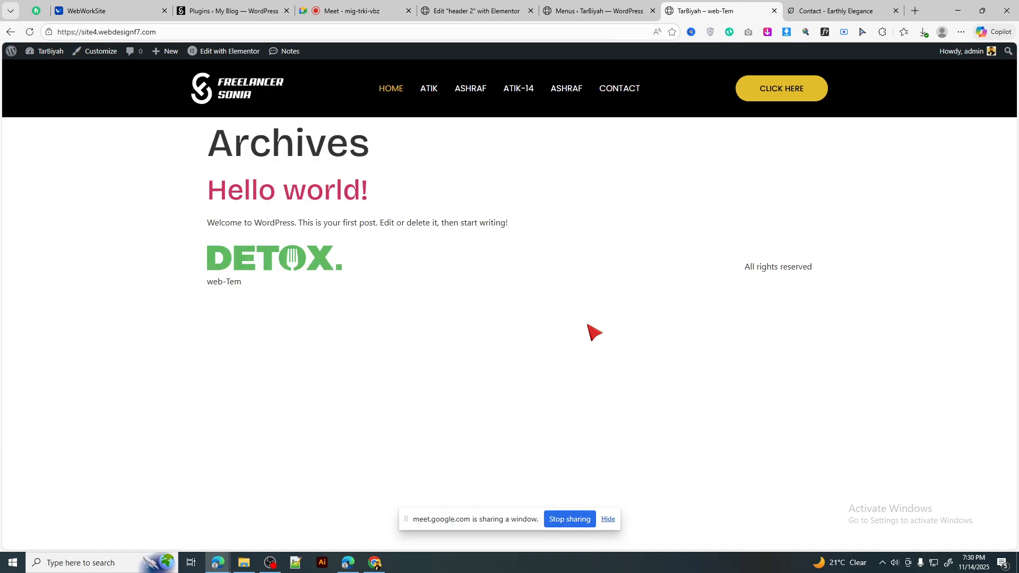
Step: Scroll the ATIK page reached through the header menu, then return to the header 2 editor
click(423, 91)
scroll(521, 212, down, 15)
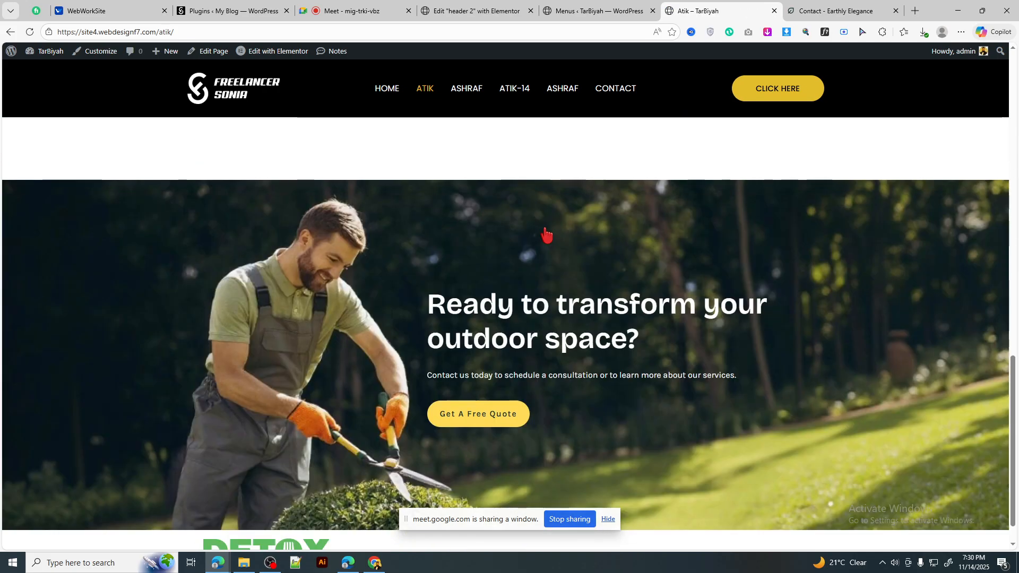
scroll(545, 234, down, 1)
click(589, 11)
click(474, 10)
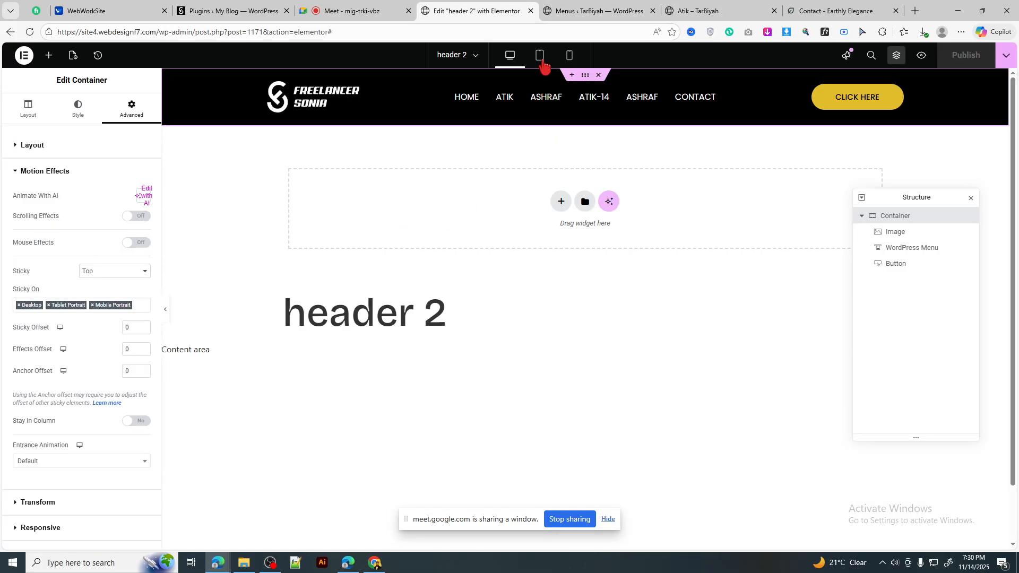
Step: In Tablet view, set the logo image's custom width to 20%
click(540, 57)
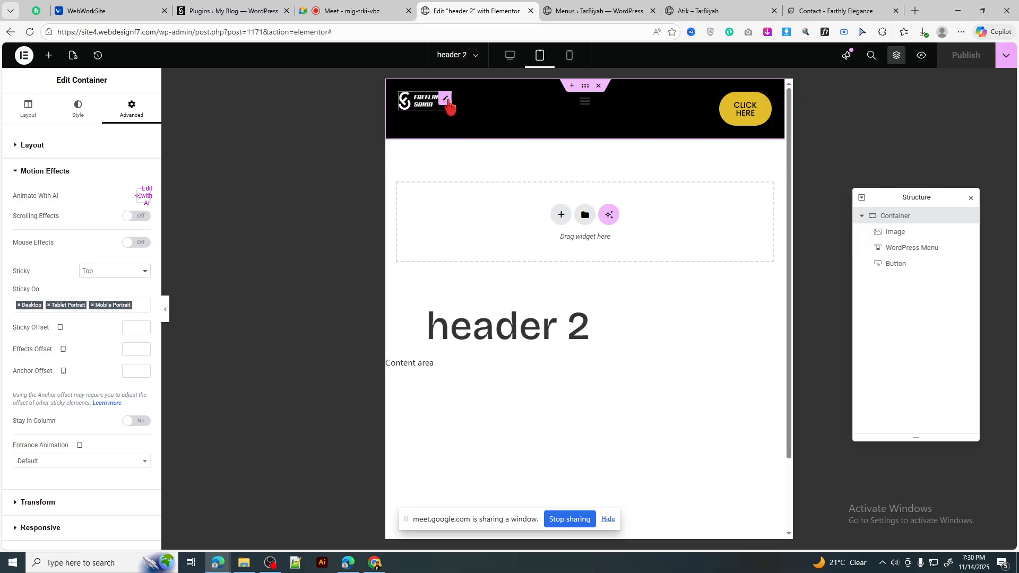
click(445, 103)
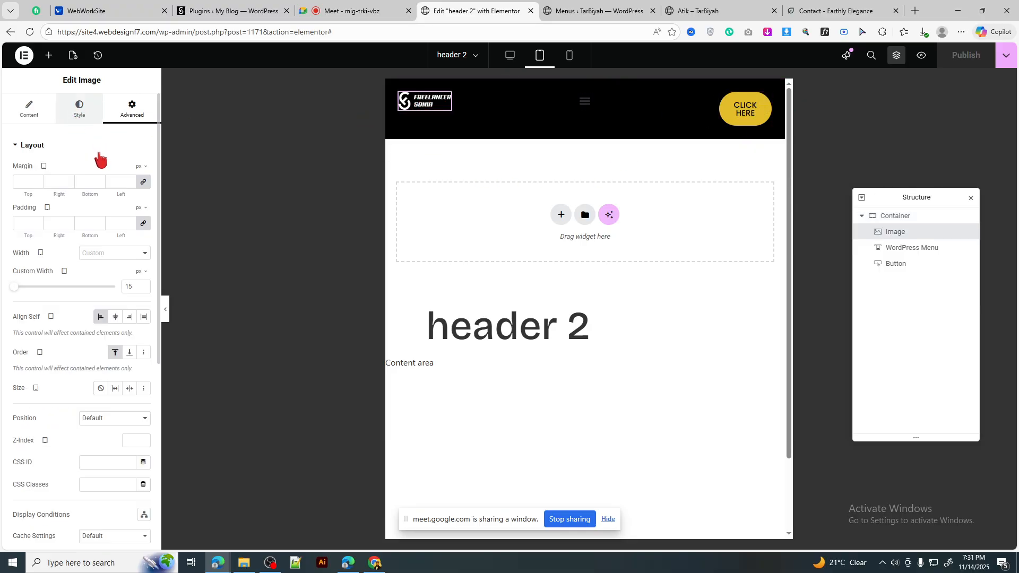
click(82, 110)
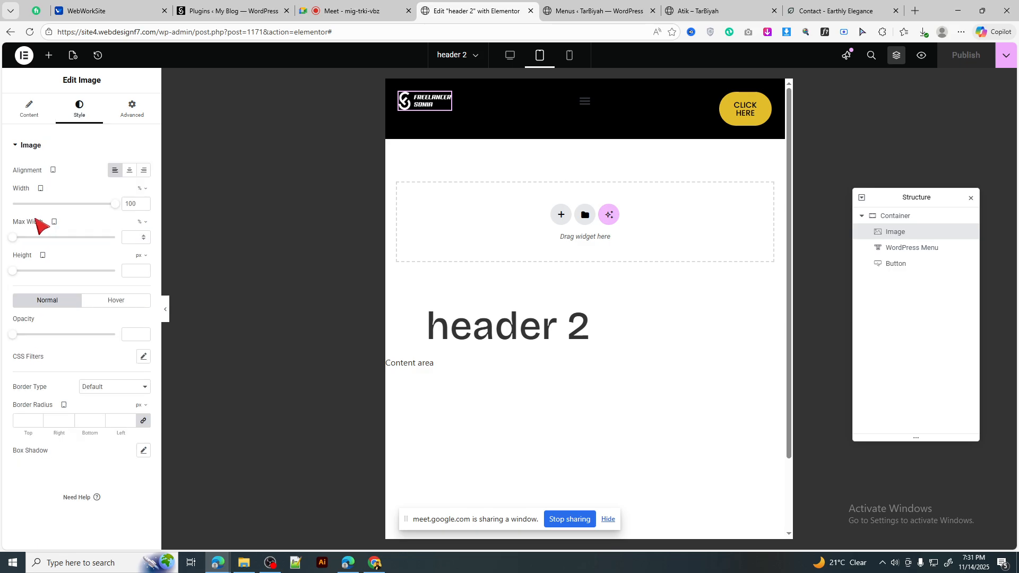
click(140, 112)
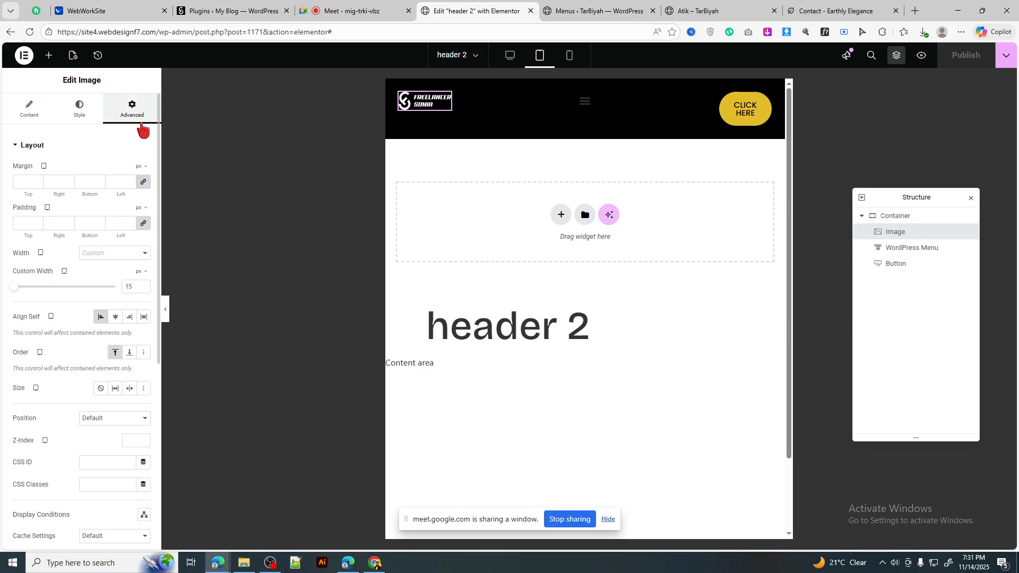
click(138, 273)
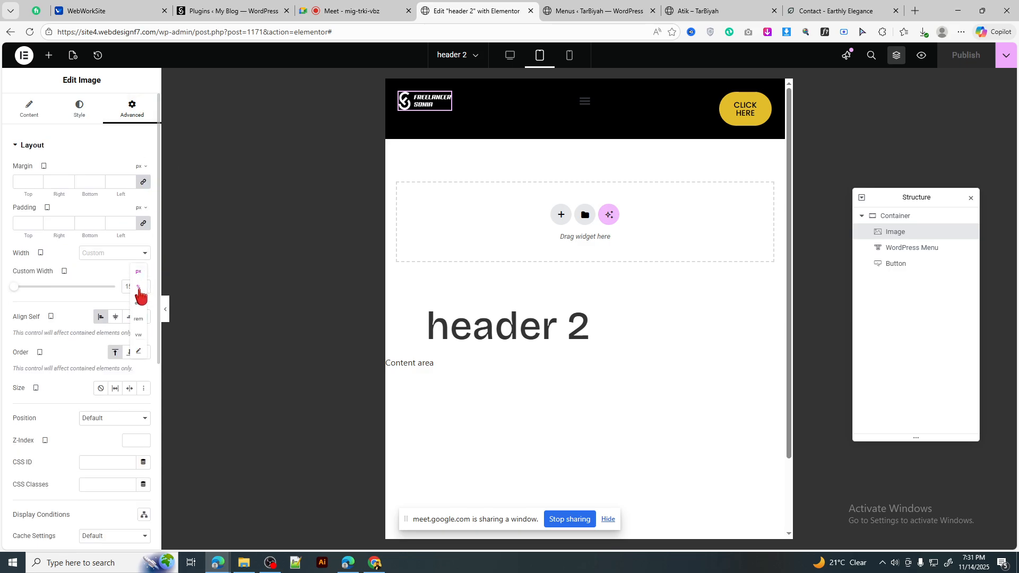
click(139, 288)
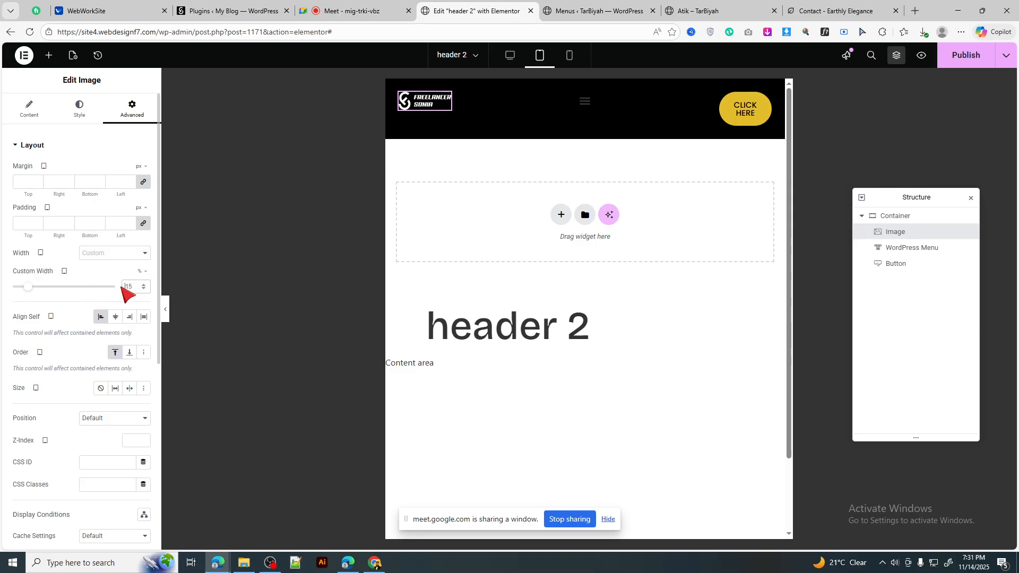
click(125, 287)
text(20)
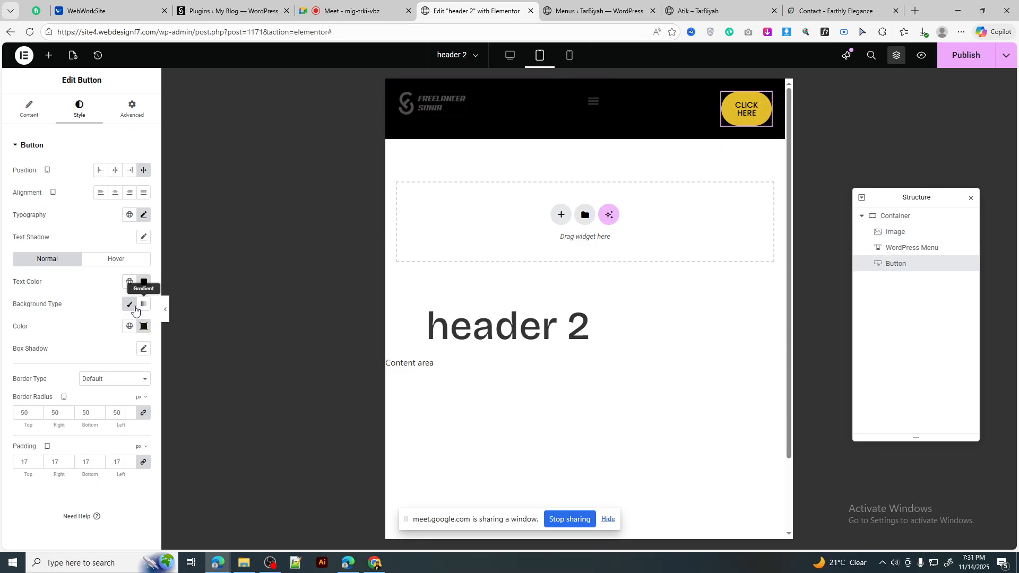
Step: Set the CLICK HERE button's tablet custom width to 21% so its label fits one line
click(133, 109)
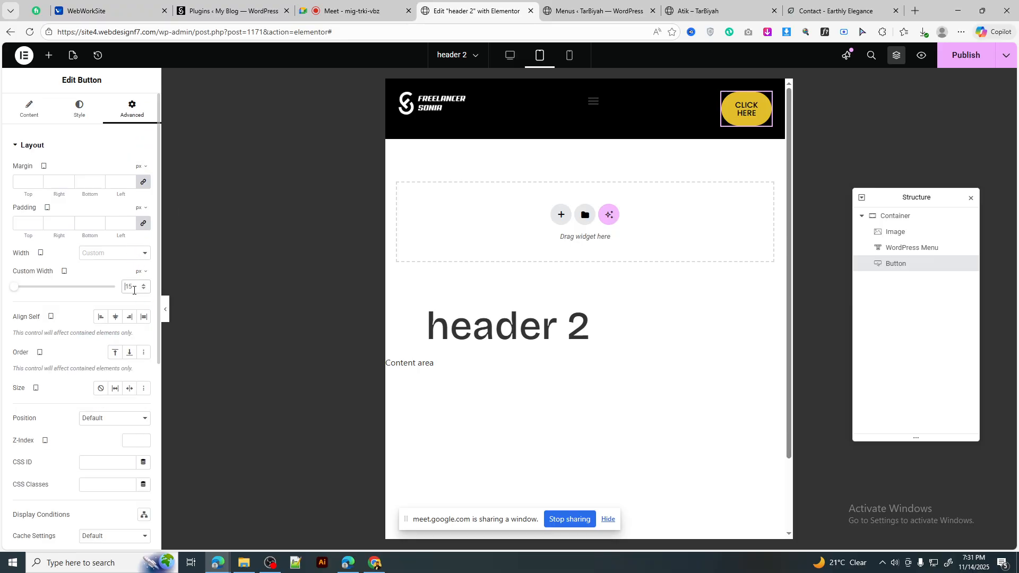
text(20)
click(140, 271)
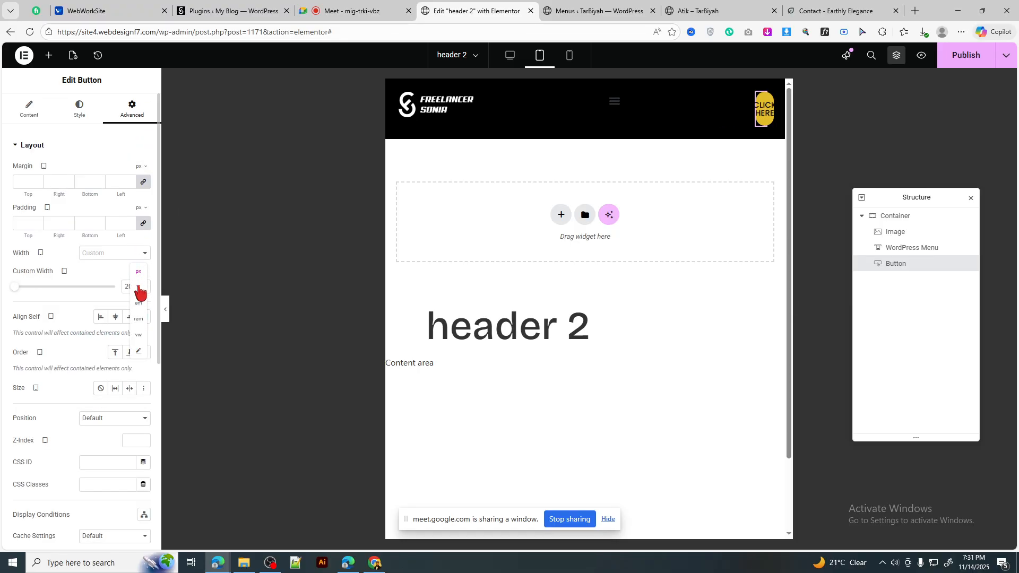
click(138, 287)
key(Up)
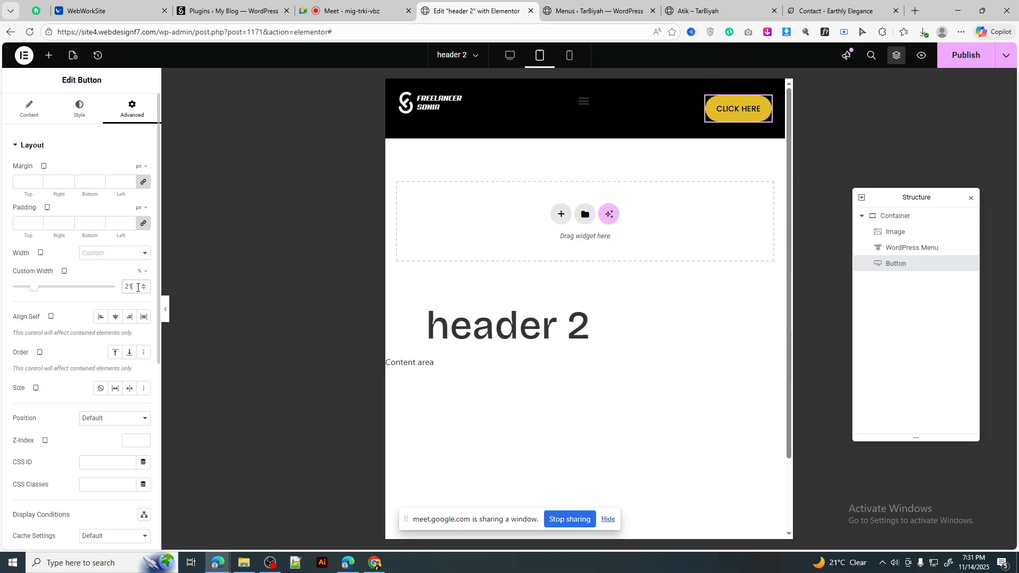
click(689, 100)
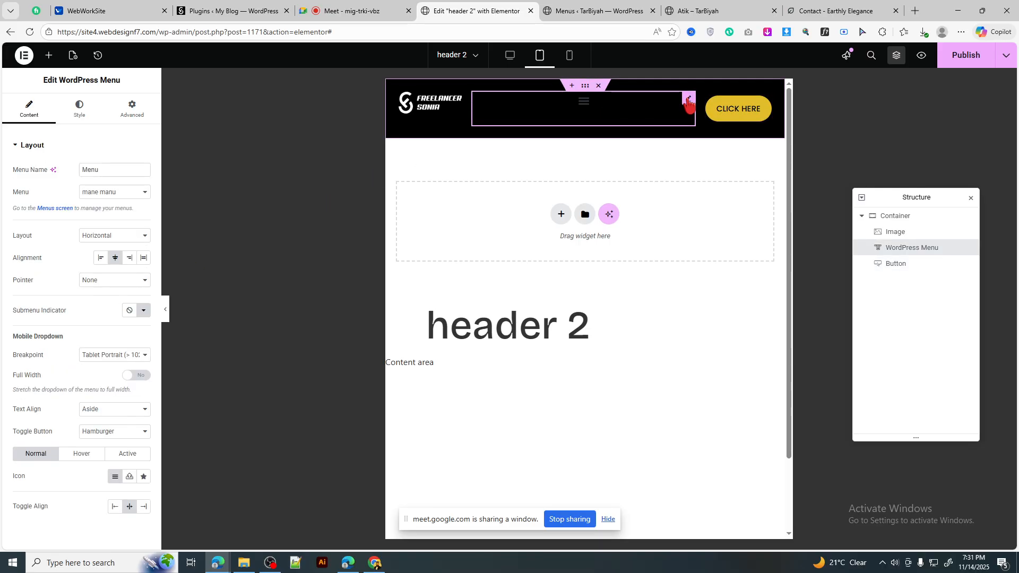
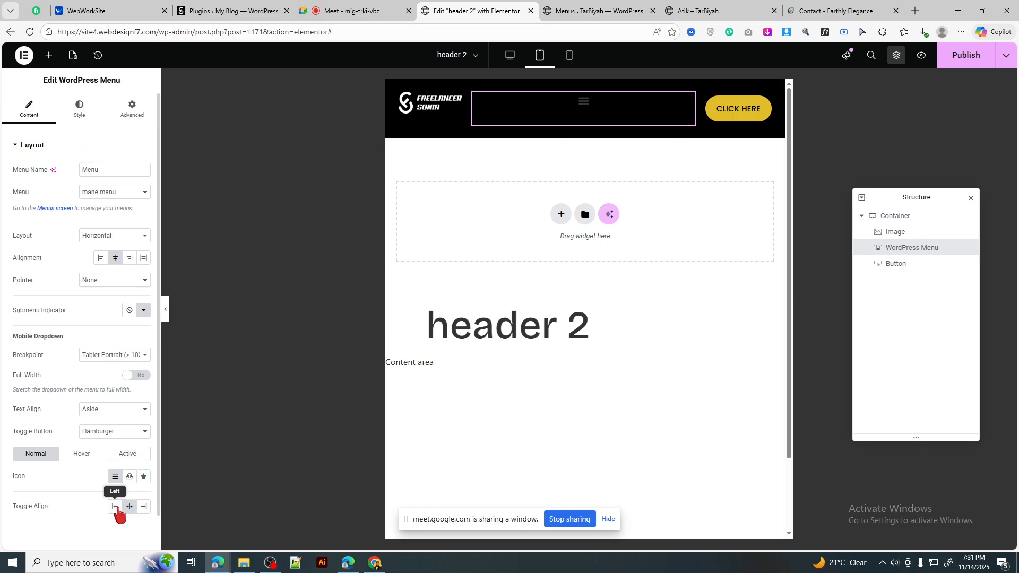
Step: Try the mobile menu toggle aligned right and left, then set it back to centre
click(145, 507)
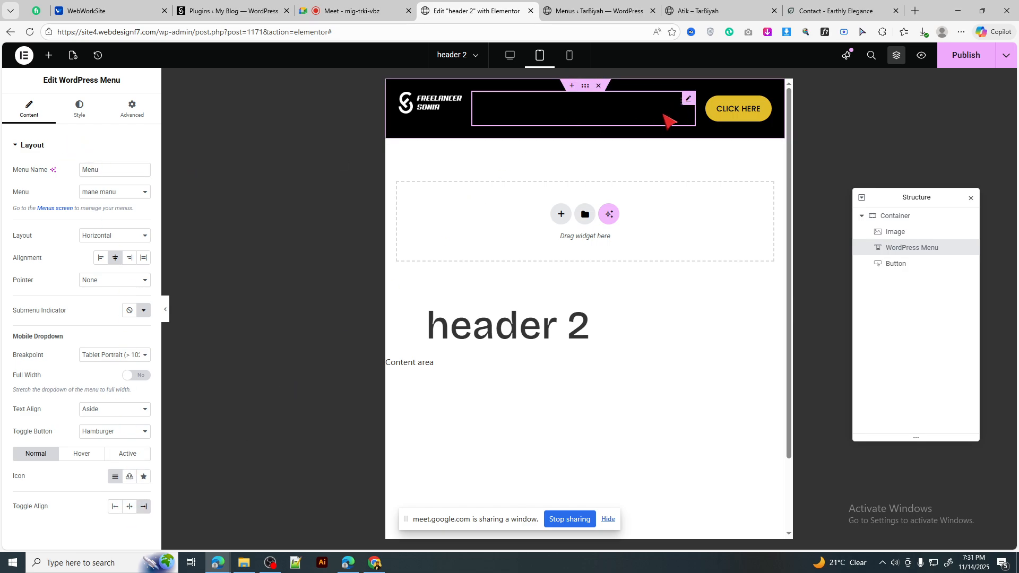
click(130, 507)
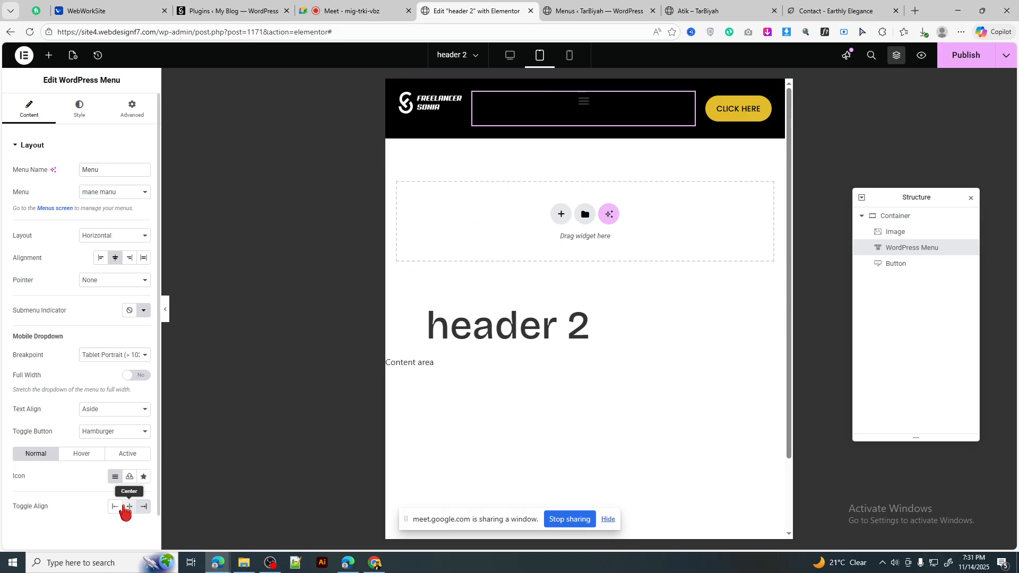
click(115, 507)
click(130, 507)
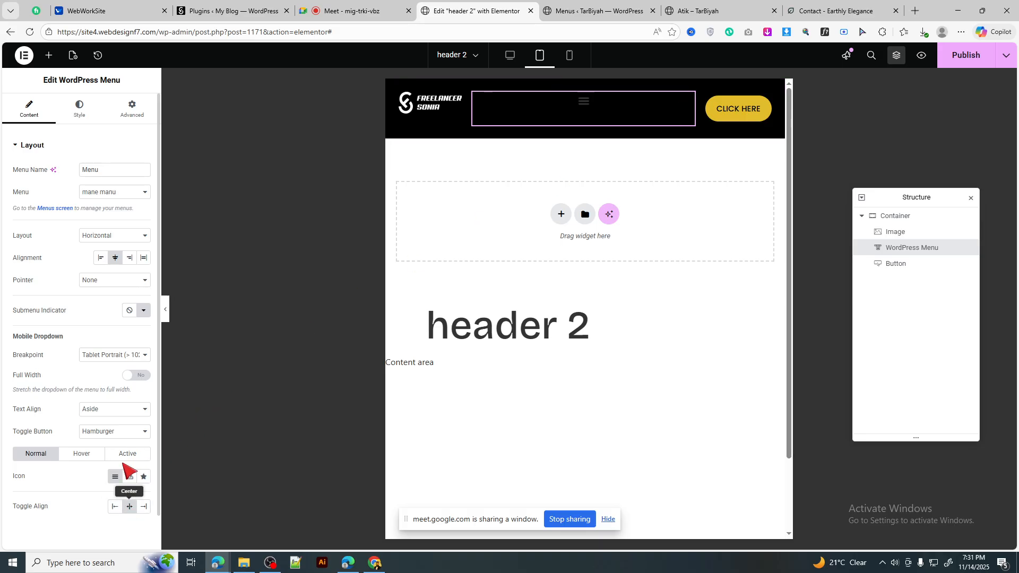
Step: Open and close the mobile menu dropdown on the canvas several times to preview it
click(583, 106)
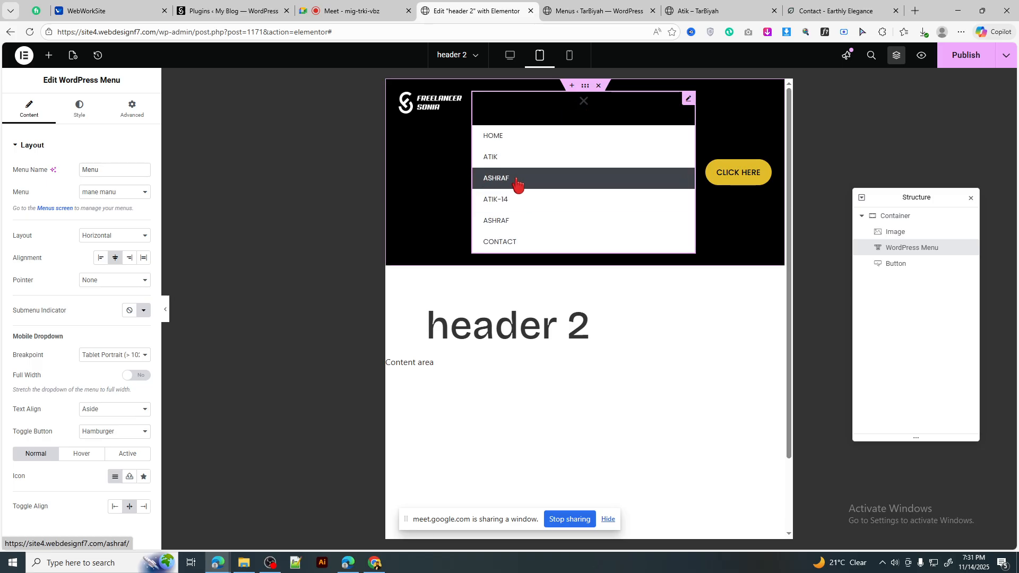
click(584, 106)
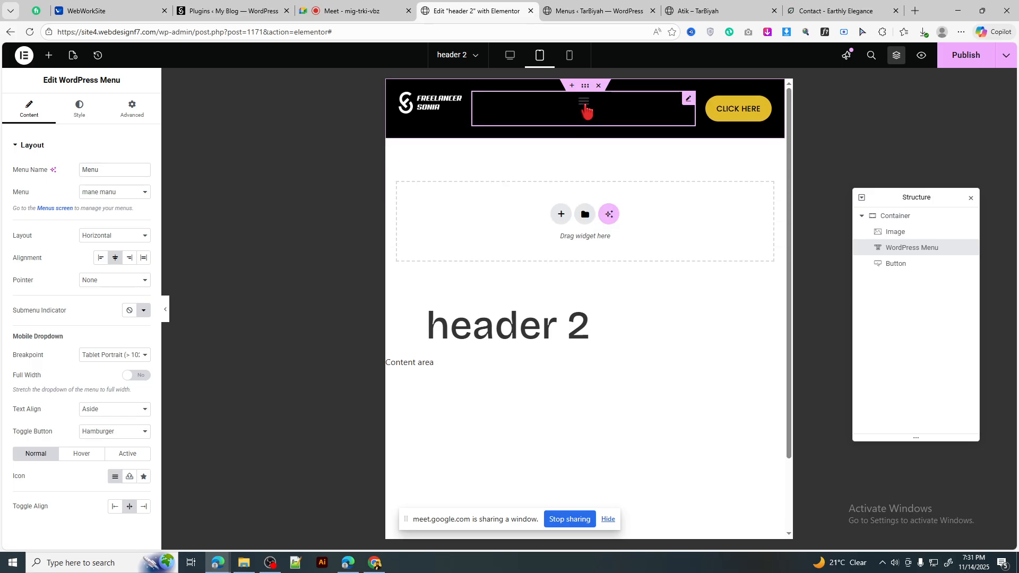
click(574, 109)
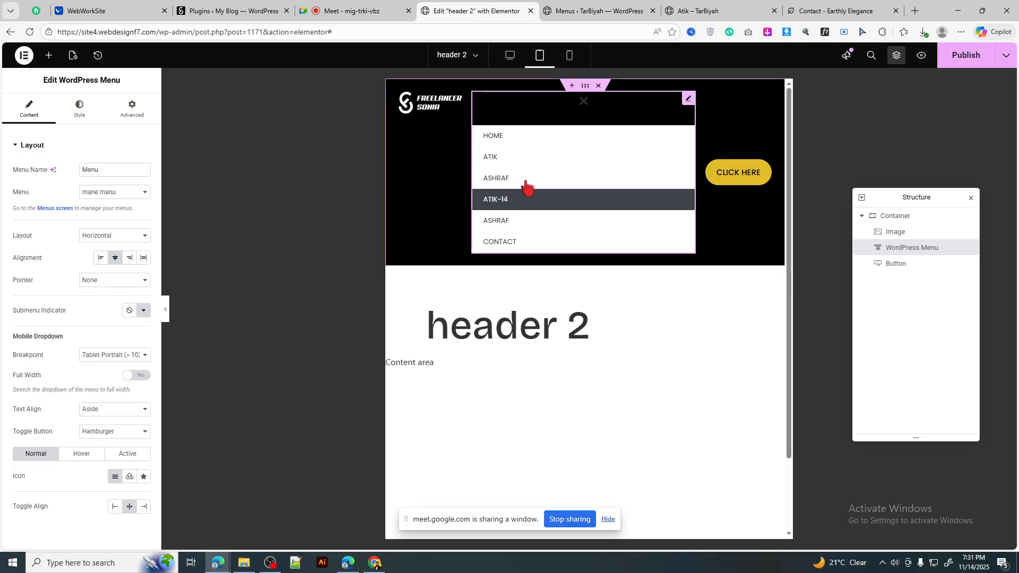
click(584, 101)
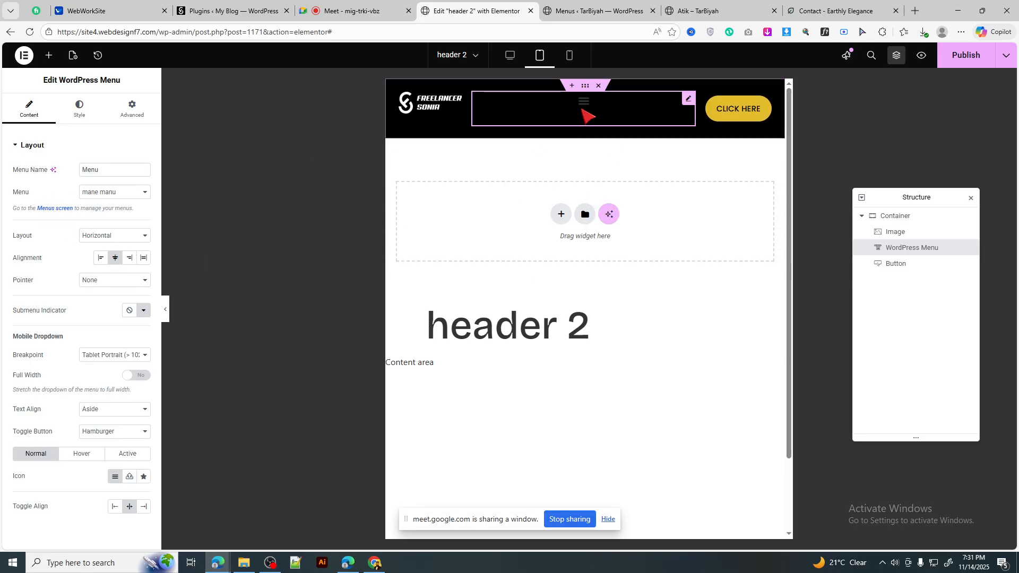
click(584, 109)
click(584, 109)
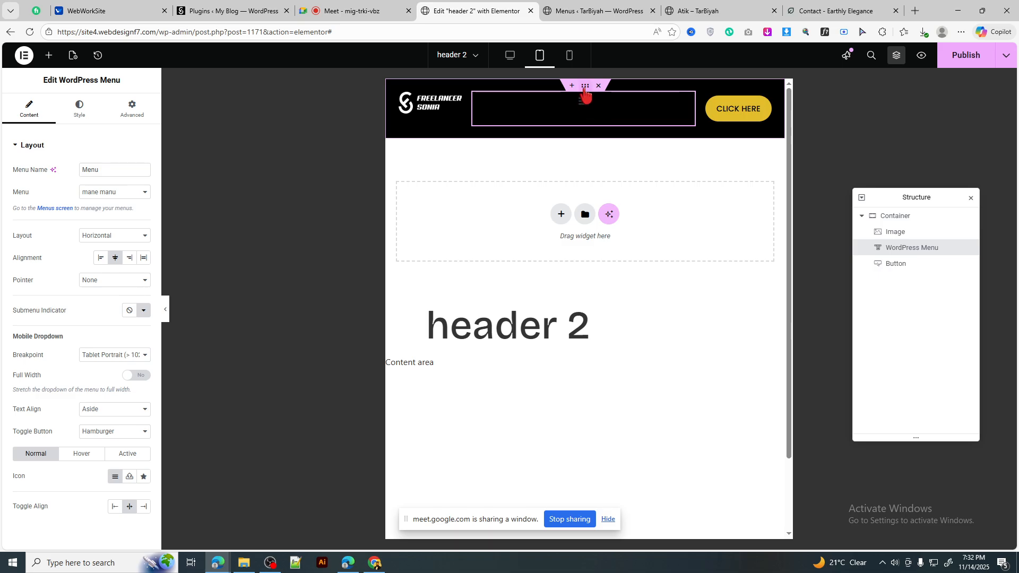
Step: Preview the header at desktop, tablet and mobile widths, ending back on desktop
click(511, 56)
click(539, 56)
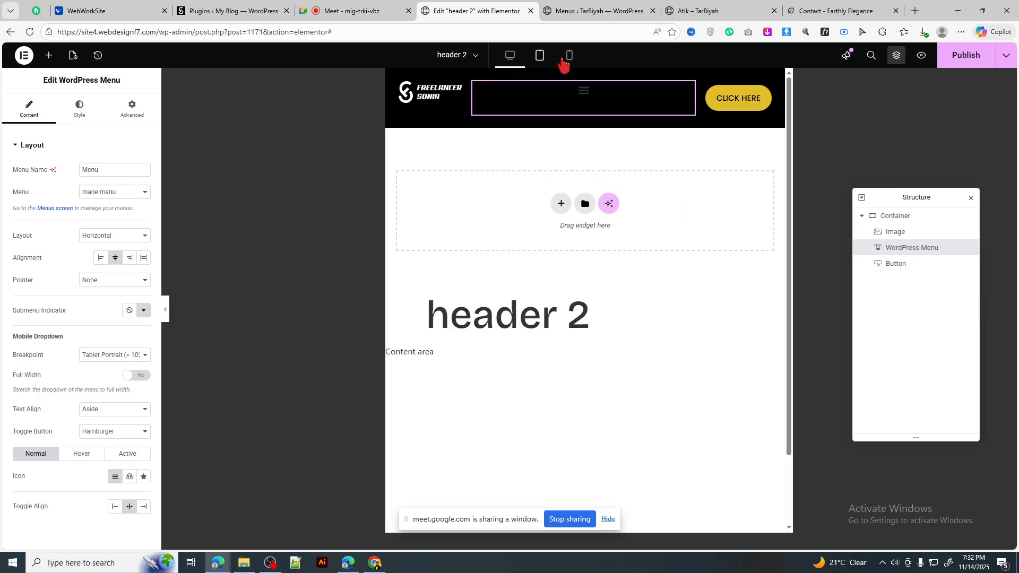
click(512, 58)
click(569, 58)
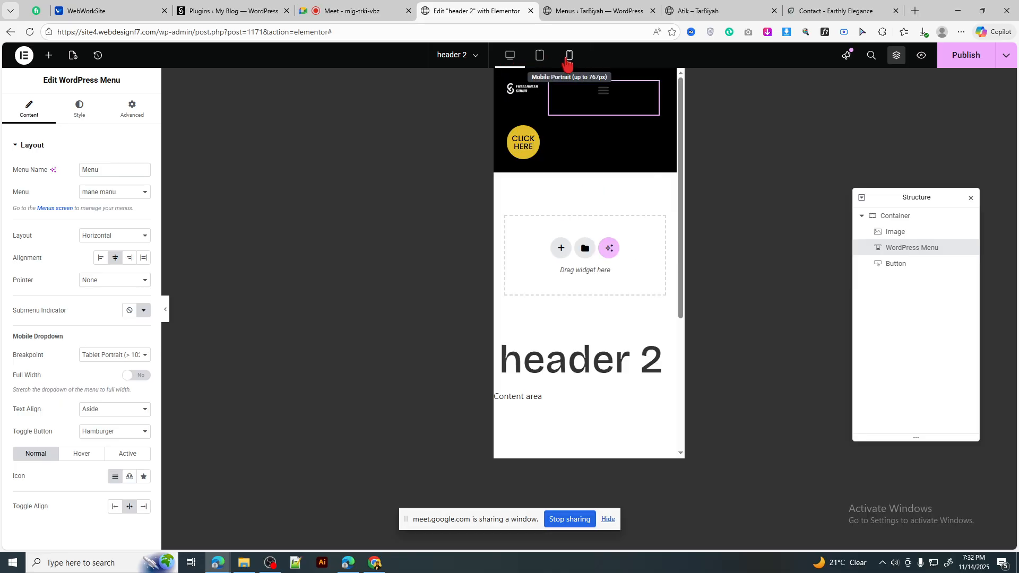
click(511, 56)
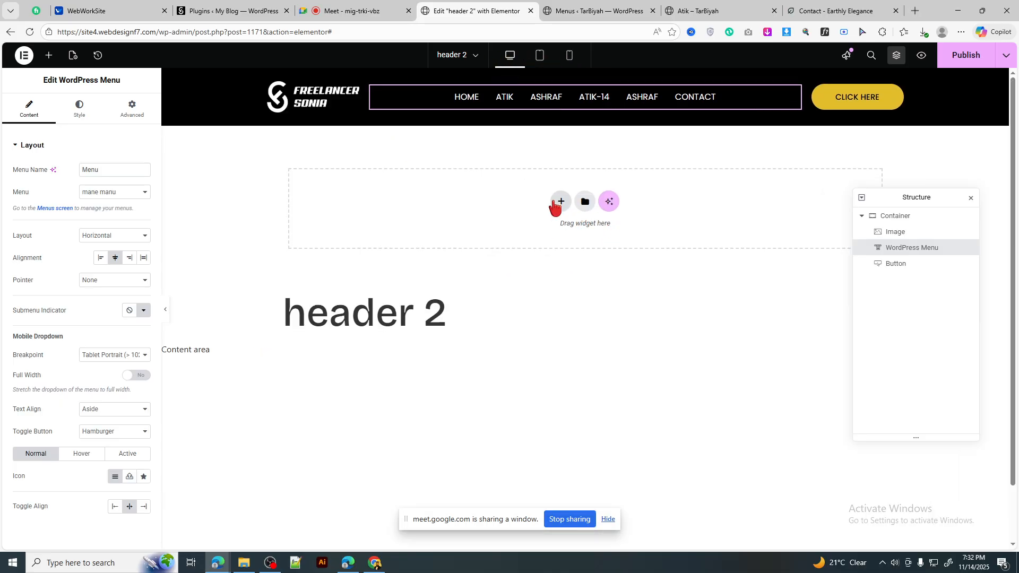
Step: Add a flexbox two-column container under the header with columns at 16% and 84%
click(555, 205)
click(538, 228)
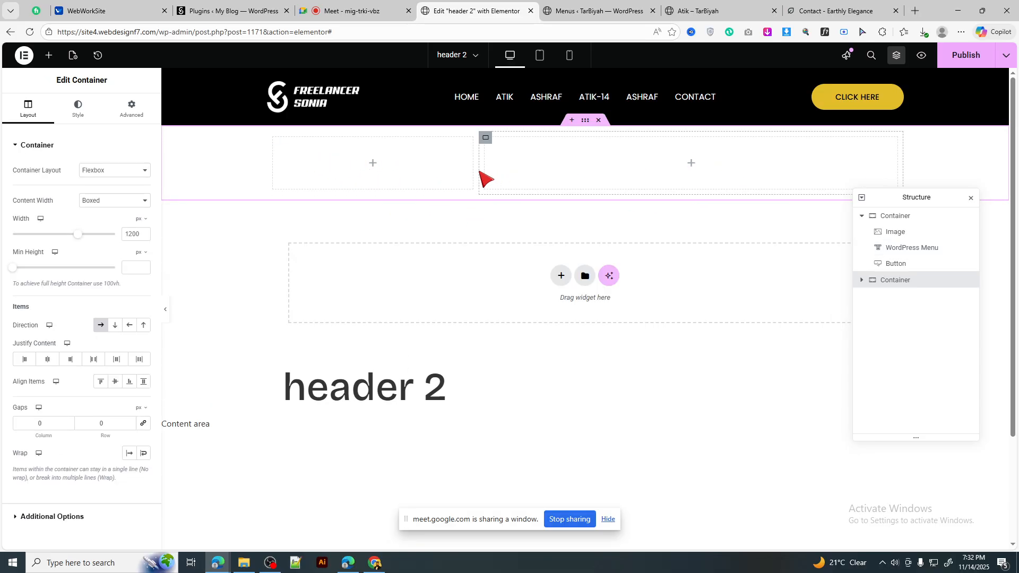
drag(480, 175, 442, 177)
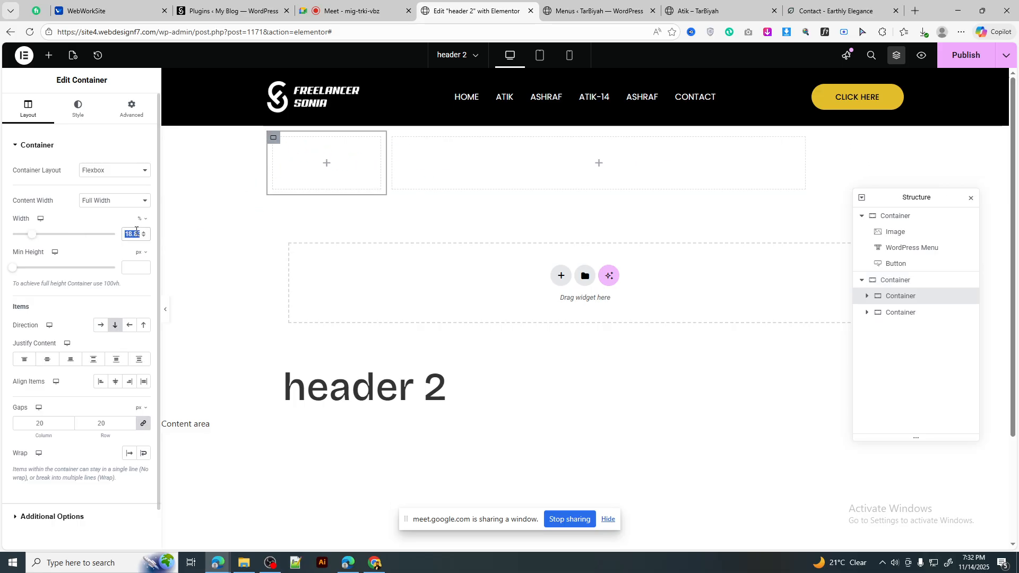
text(16)
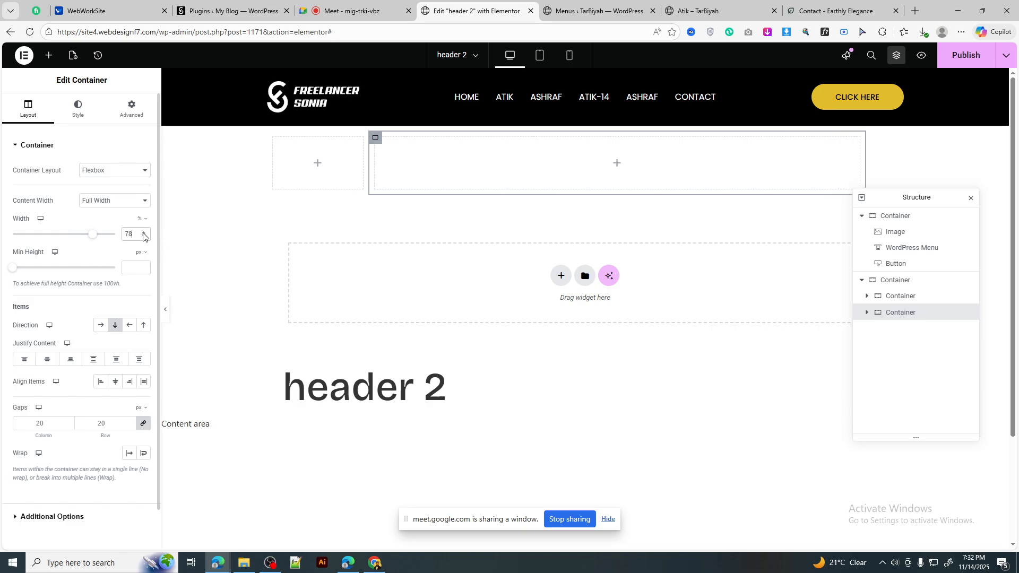
click(143, 234)
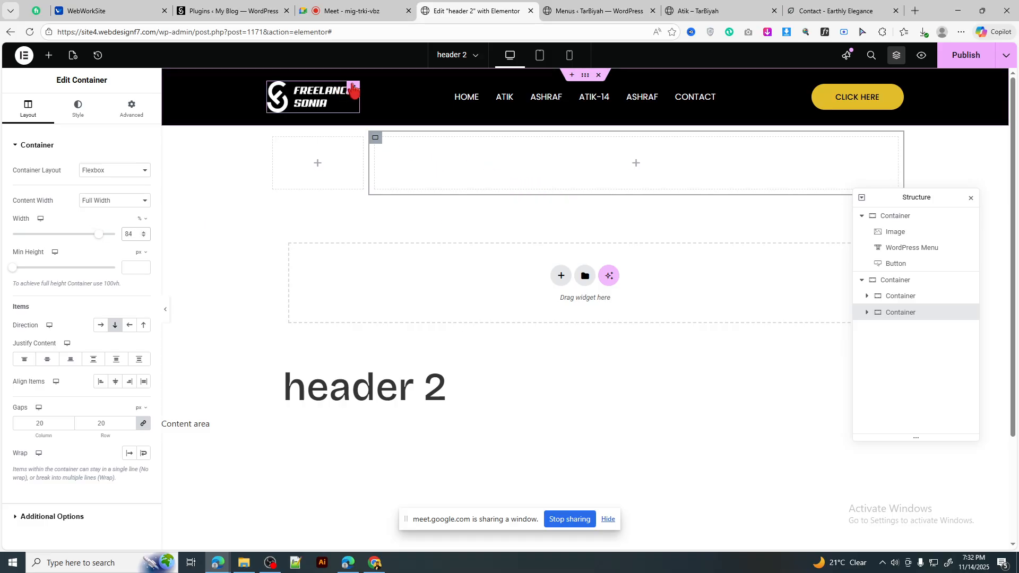
Step: Copy the header container and paste its black style onto the new container, deleting a mistaken pasted copy
right_click(585, 82)
click(605, 156)
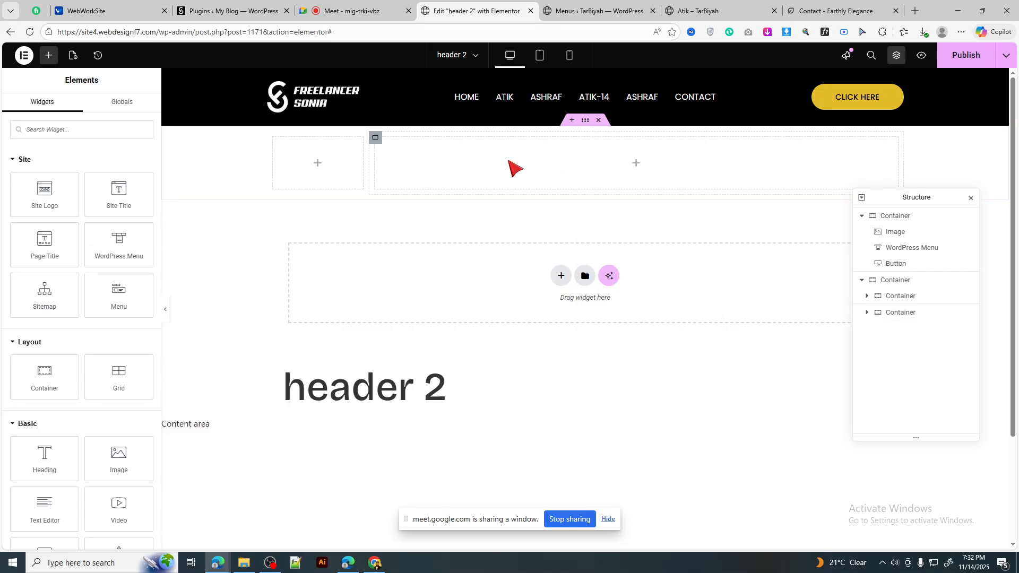
right_click(591, 132)
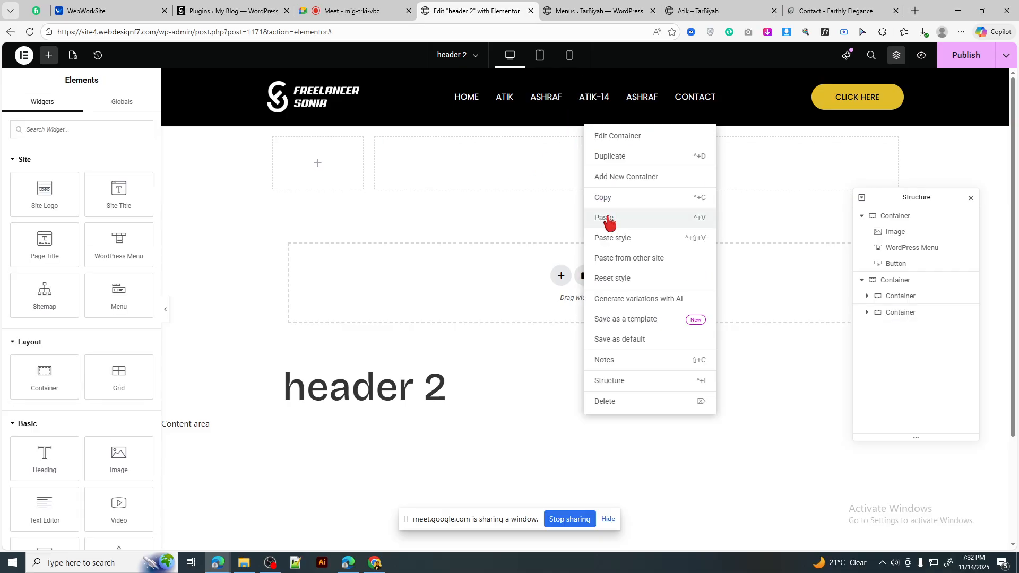
click(605, 218)
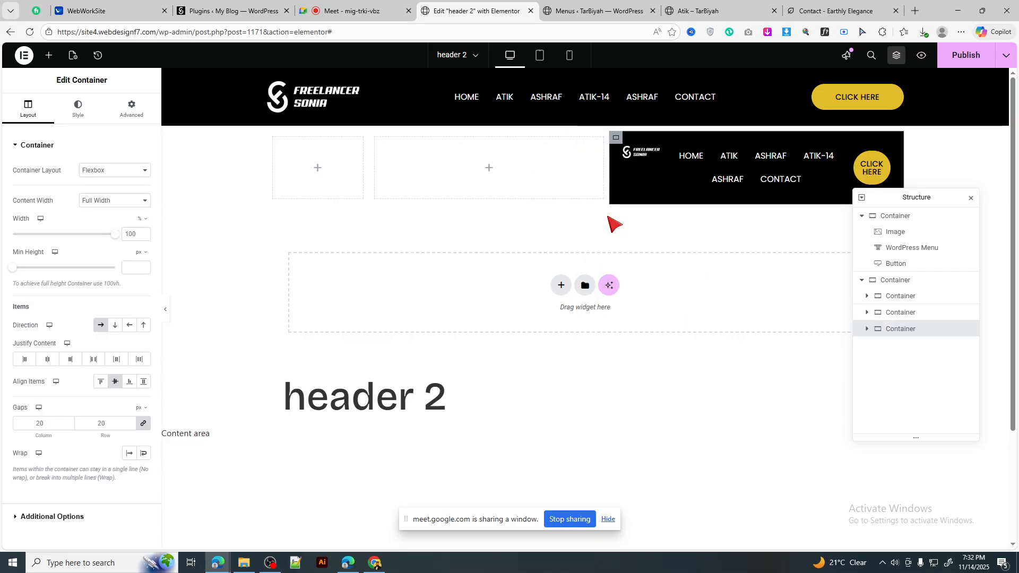
right_click(616, 141)
key(Delete)
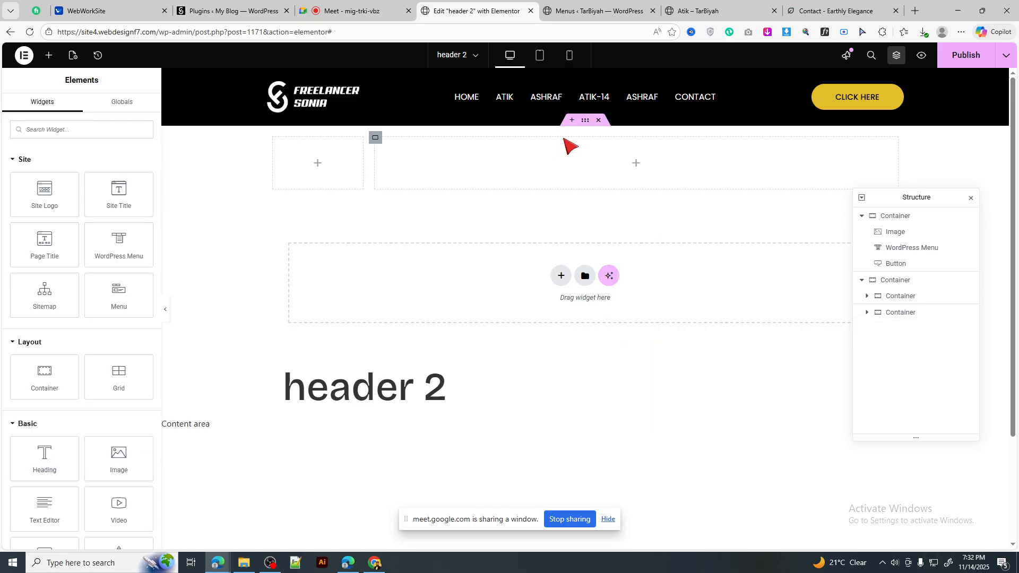
right_click(586, 121)
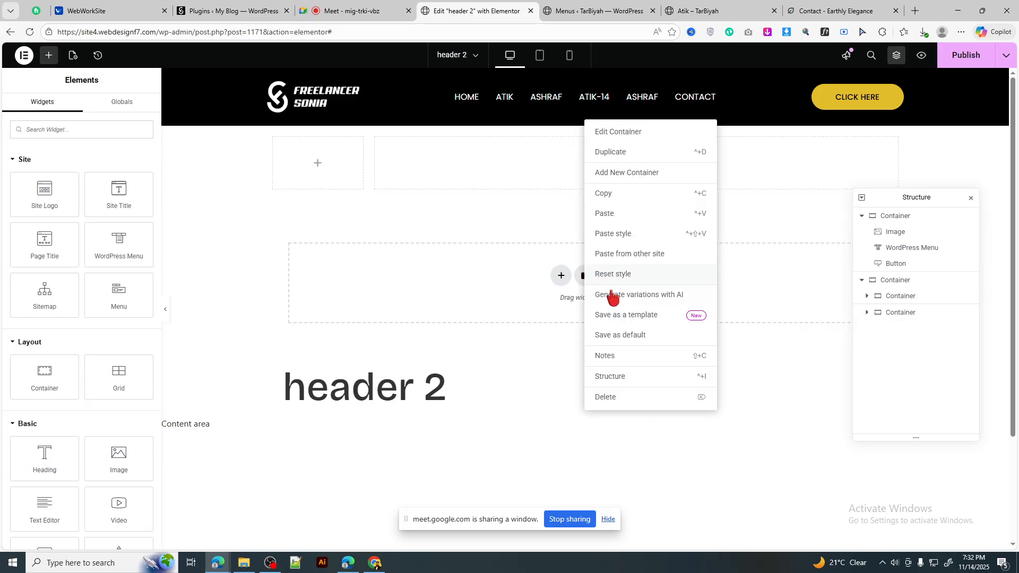
click(625, 235)
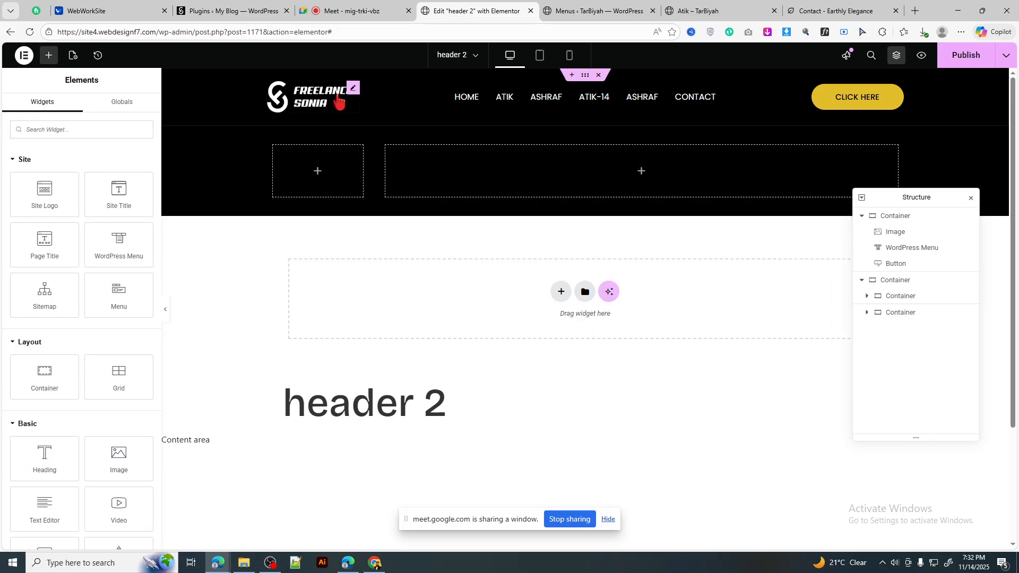
Step: Move the logo into the new left column, return a duplicate to the header, and reset its width to Default
drag(342, 128, 315, 178)
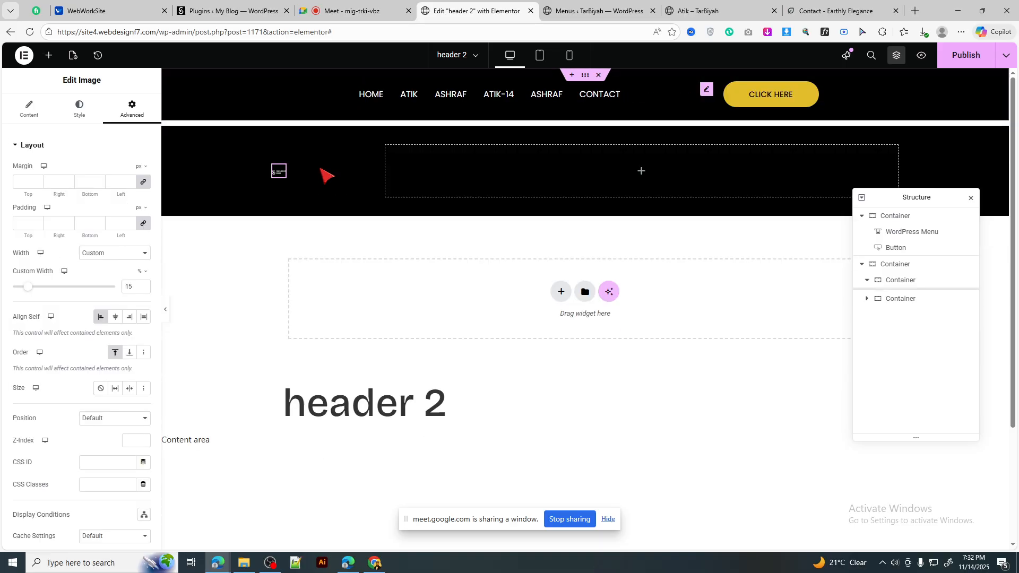
right_click(283, 173)
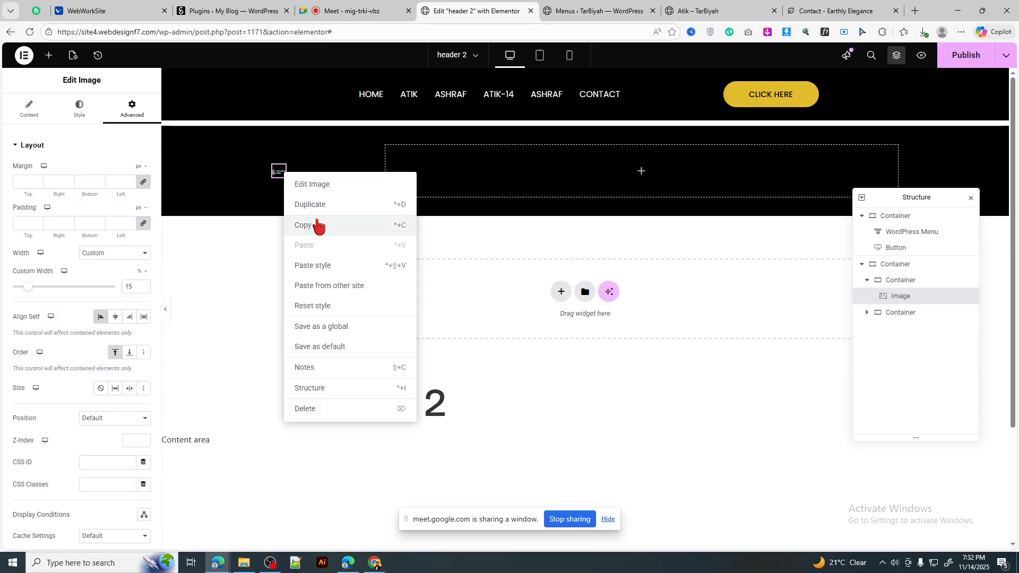
click(322, 204)
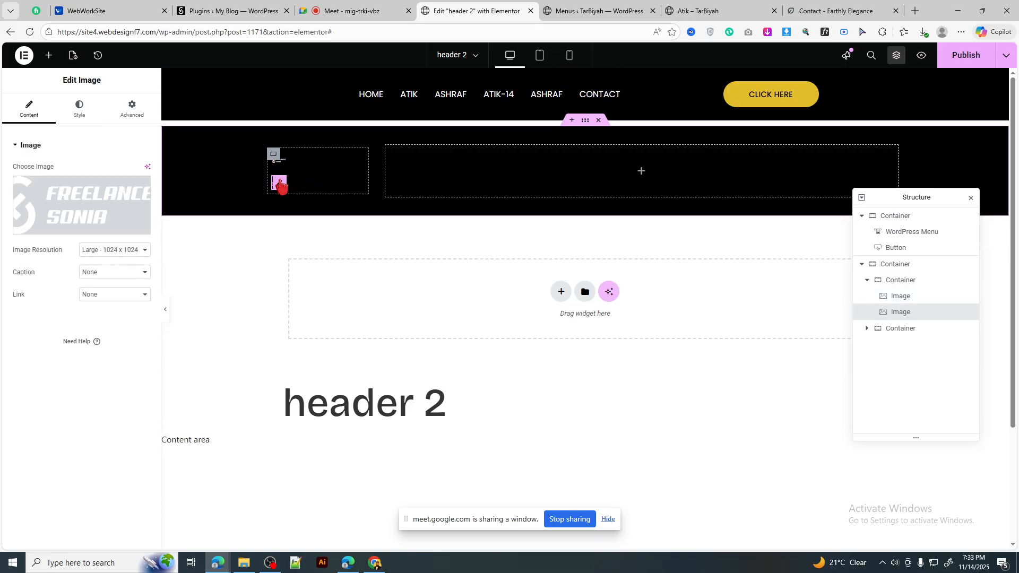
drag(278, 183, 312, 104)
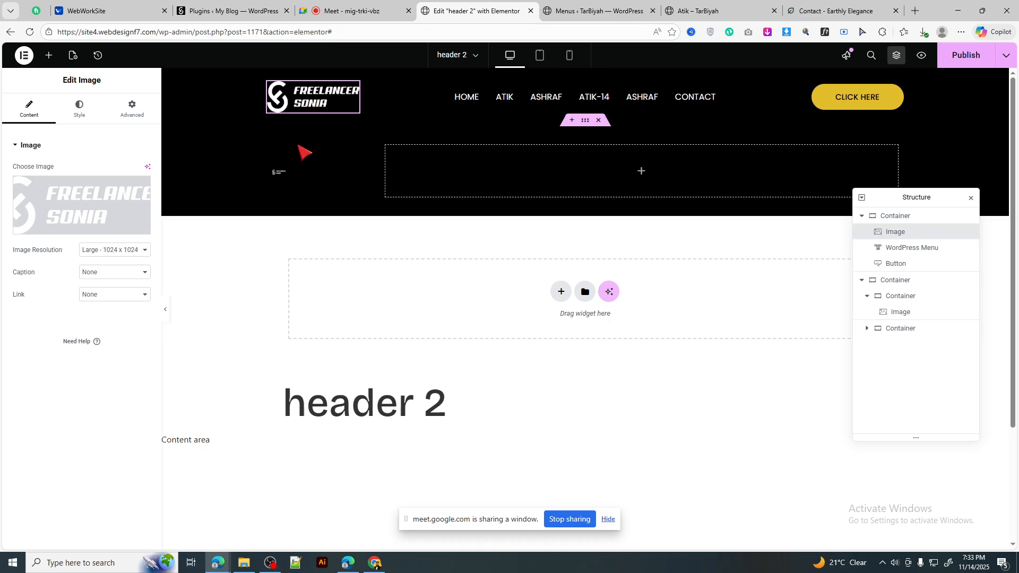
click(282, 175)
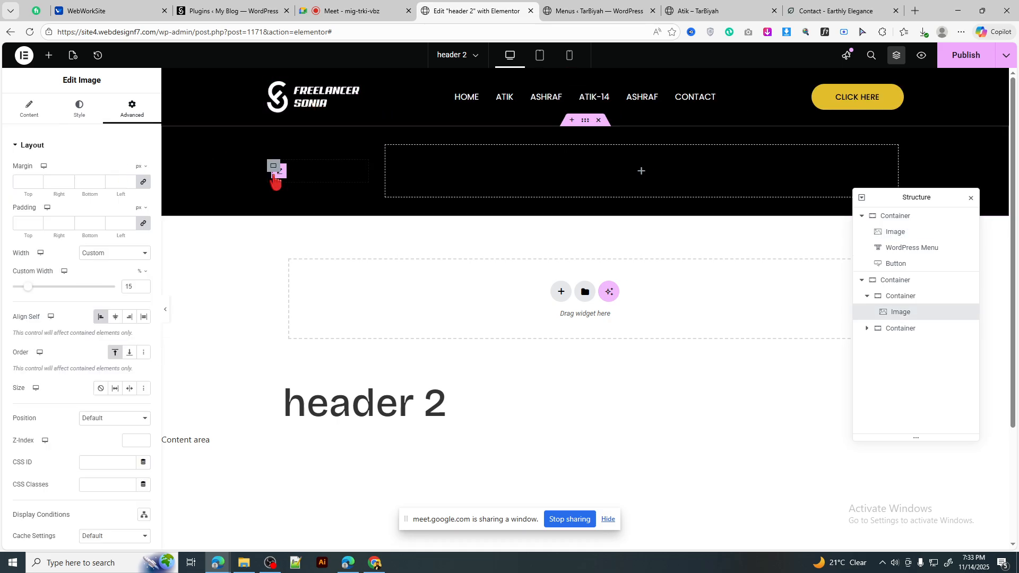
click(114, 253)
click(107, 269)
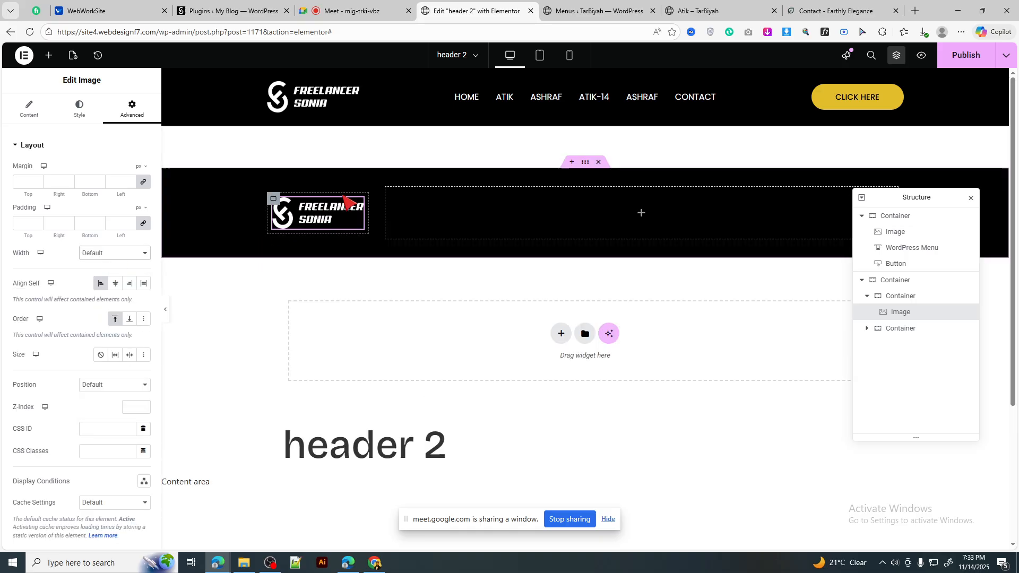
click(586, 166)
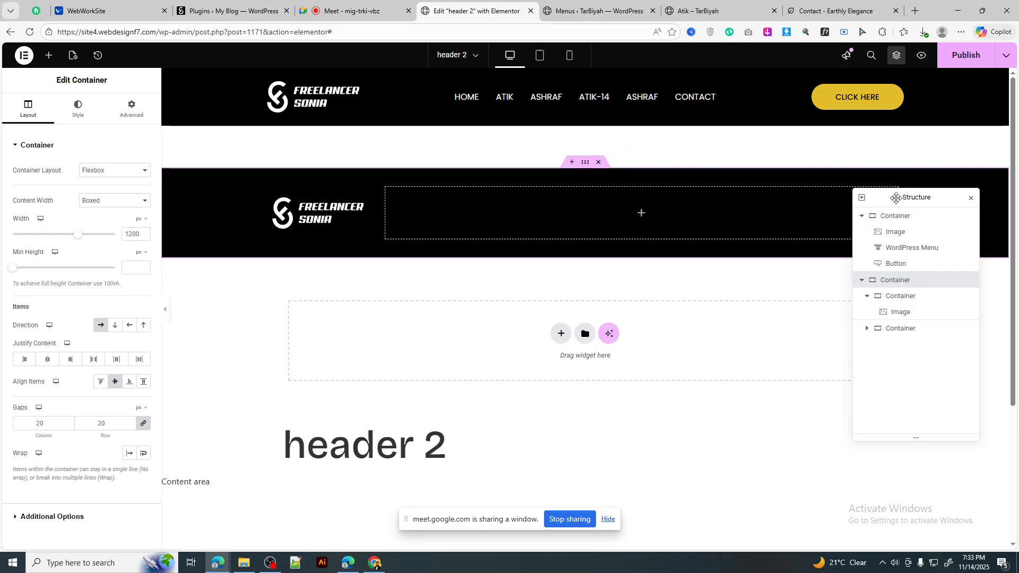
Step: Move the menu into the new right column and place a duplicate between the header's logo and CLICK HERE
drag(897, 198, 873, 299)
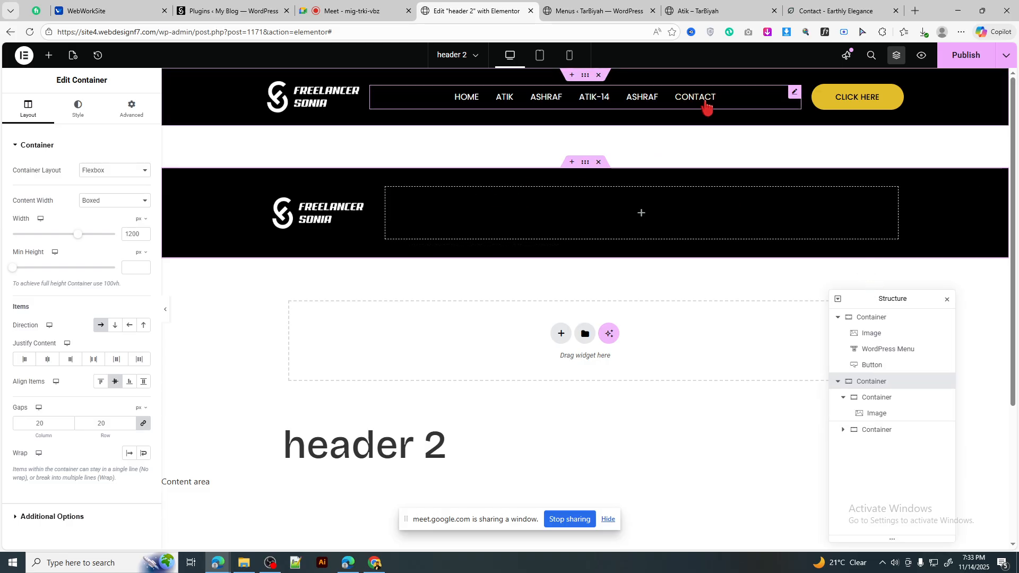
drag(689, 177, 653, 215)
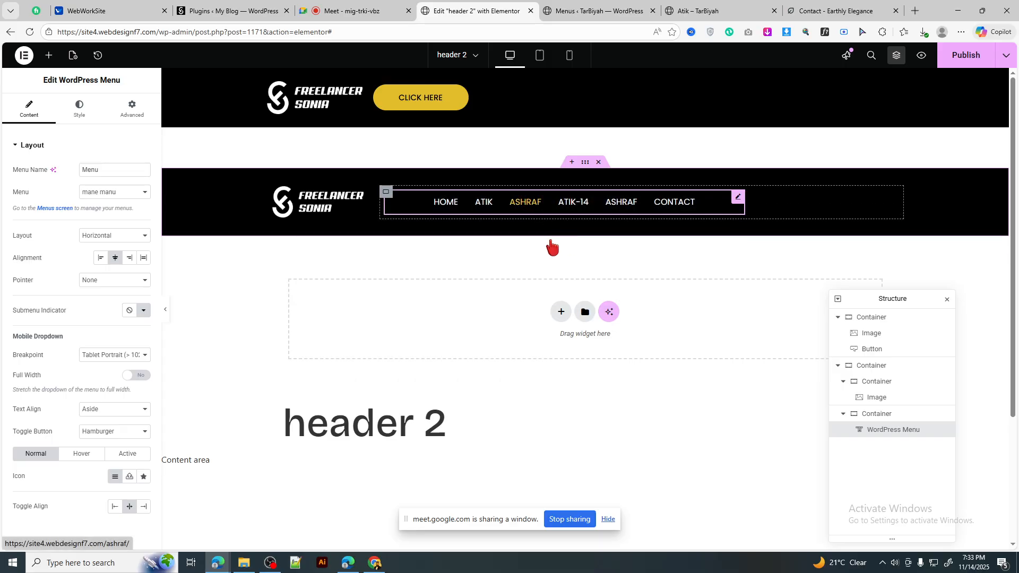
right_click(552, 245)
click(552, 245)
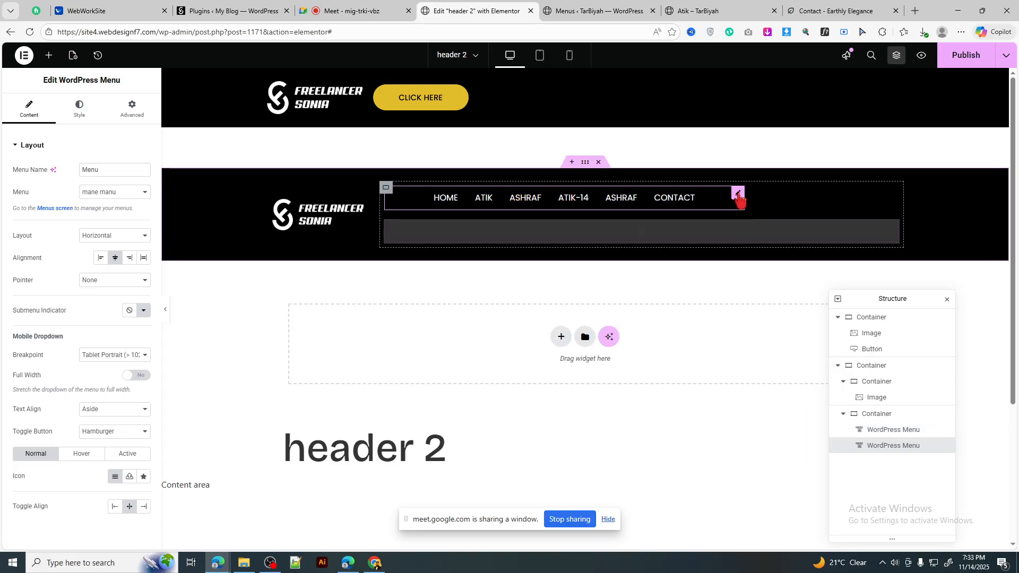
drag(545, 111, 391, 98)
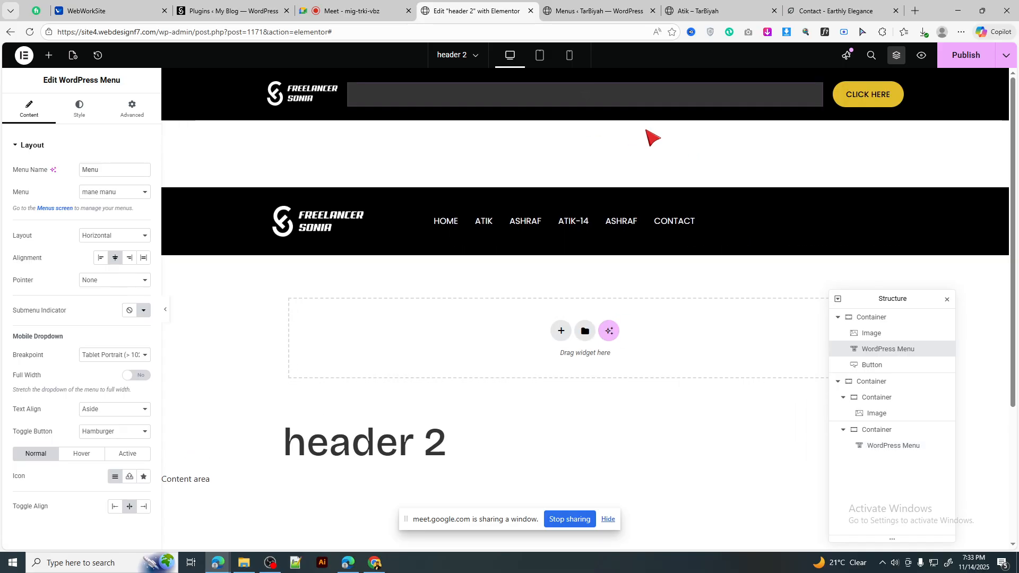
Step: Copy the CLICK HERE button and paste it beside the menu in the second header
right_click(898, 88)
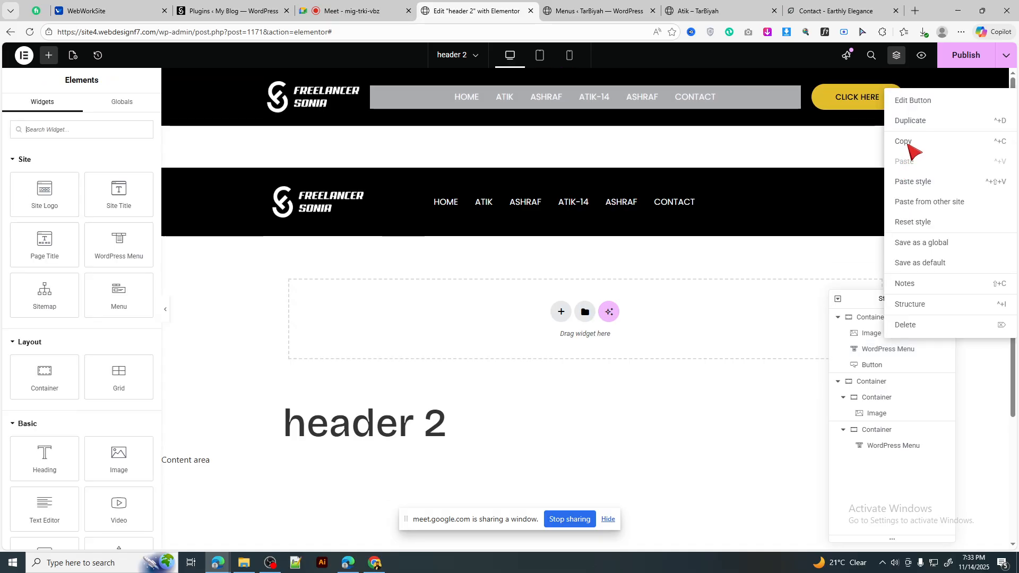
click(908, 142)
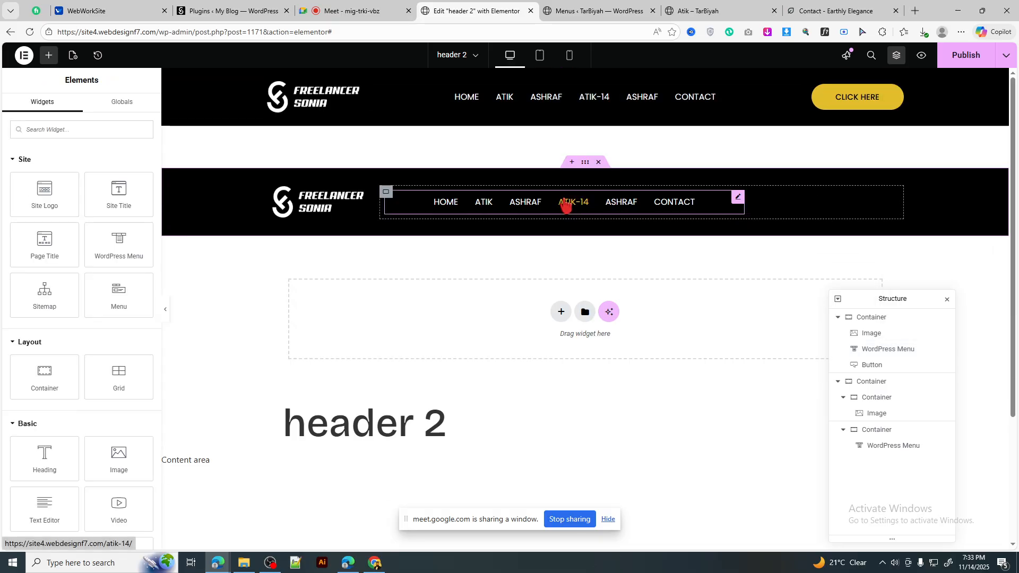
right_click(565, 202)
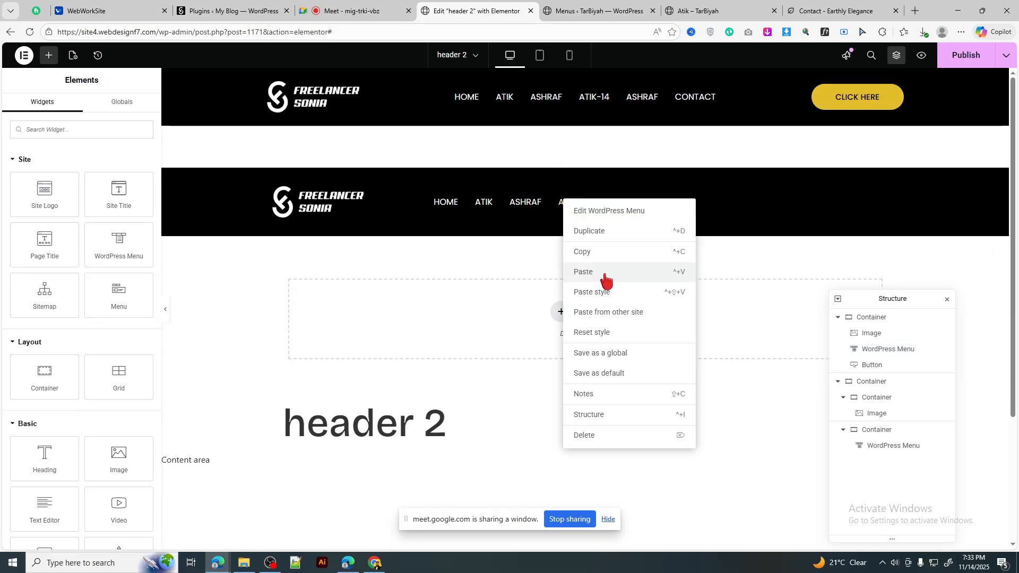
click(605, 272)
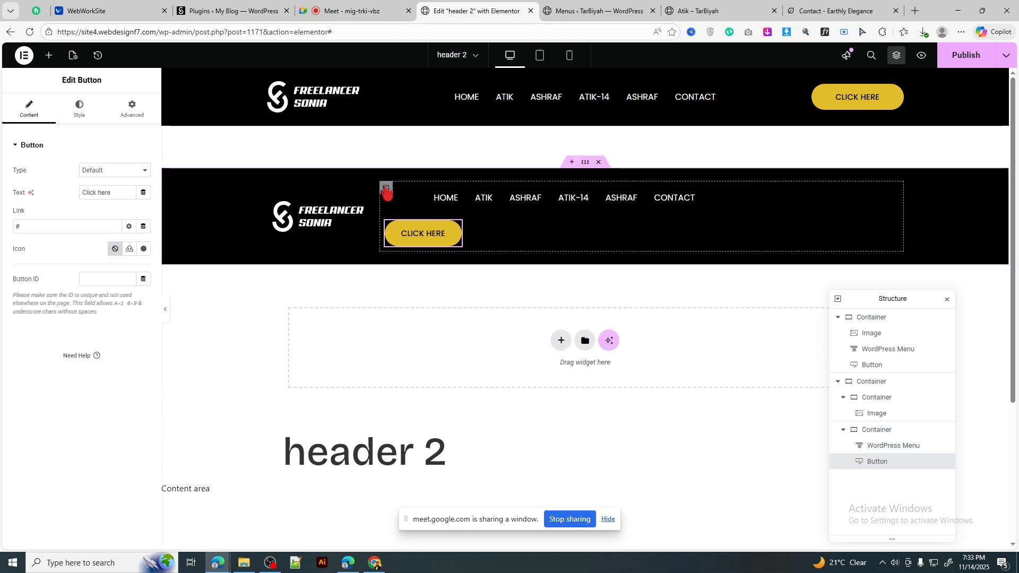
Step: Set the menu-and-button container to Row with Space Between and zero padding
click(387, 189)
click(101, 325)
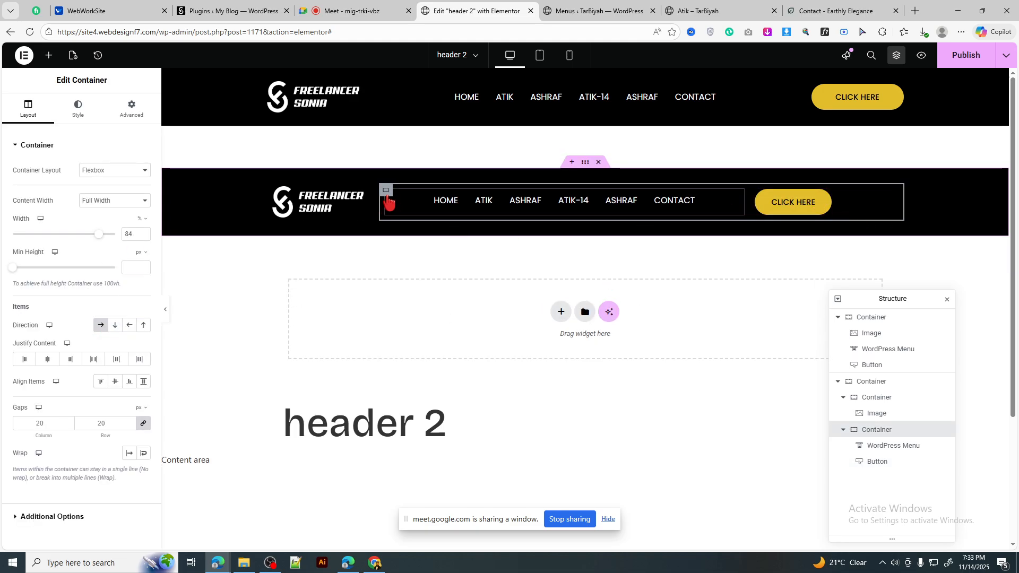
click(93, 361)
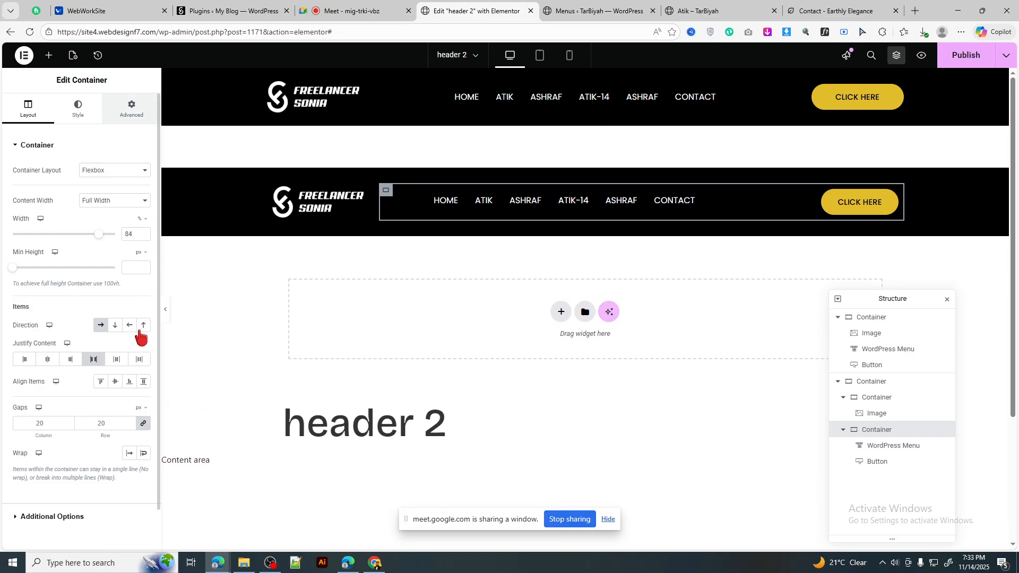
click(131, 109)
click(144, 224)
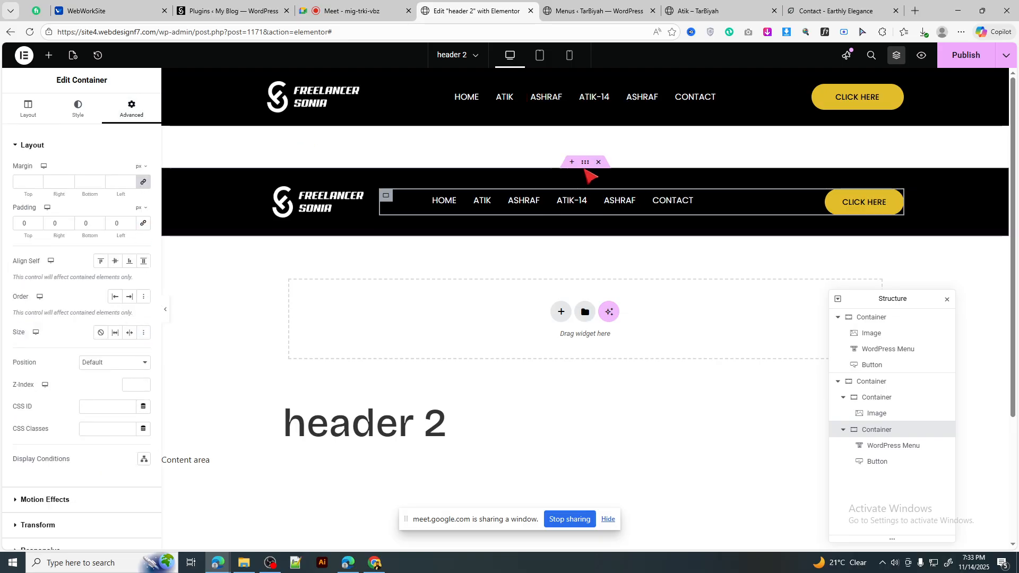
click(359, 200)
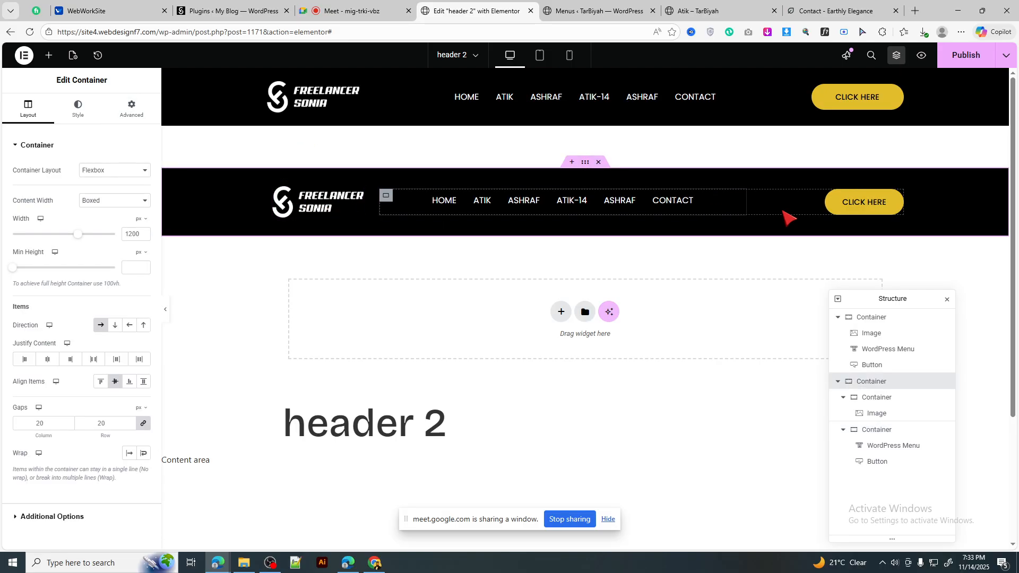
Step: In Tablet view, set the logo container width to 25%
click(540, 56)
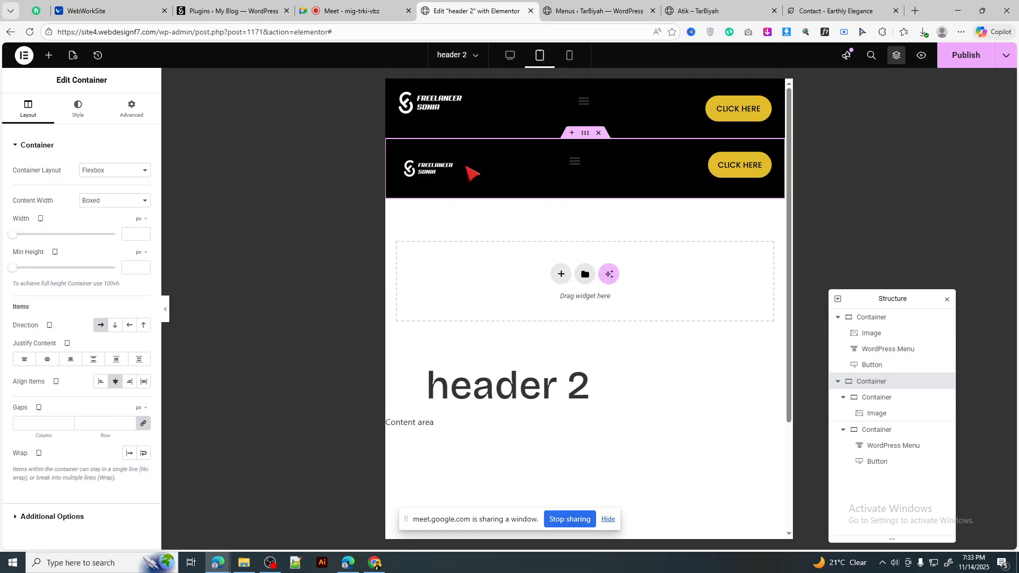
click(131, 109)
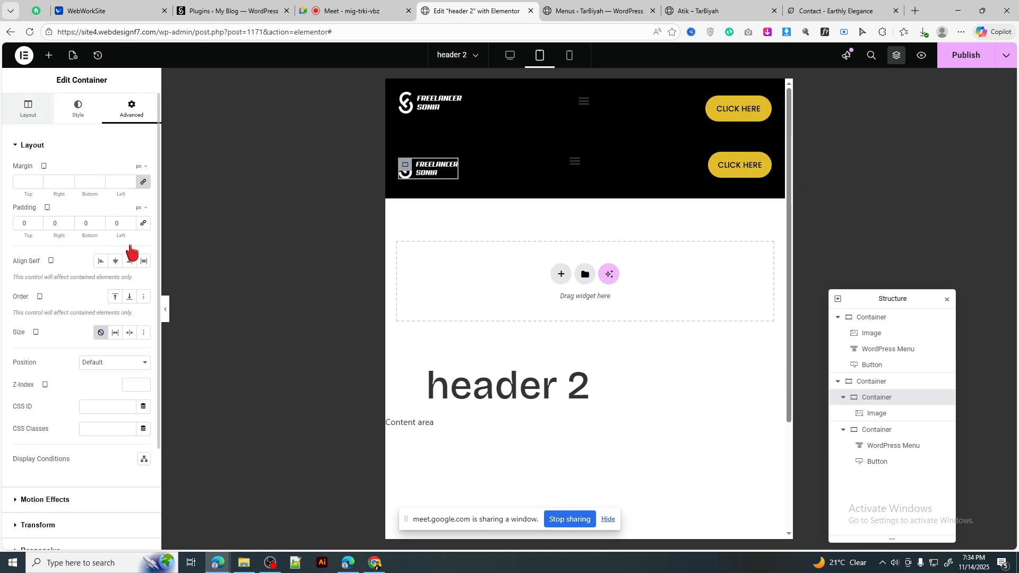
click(141, 219)
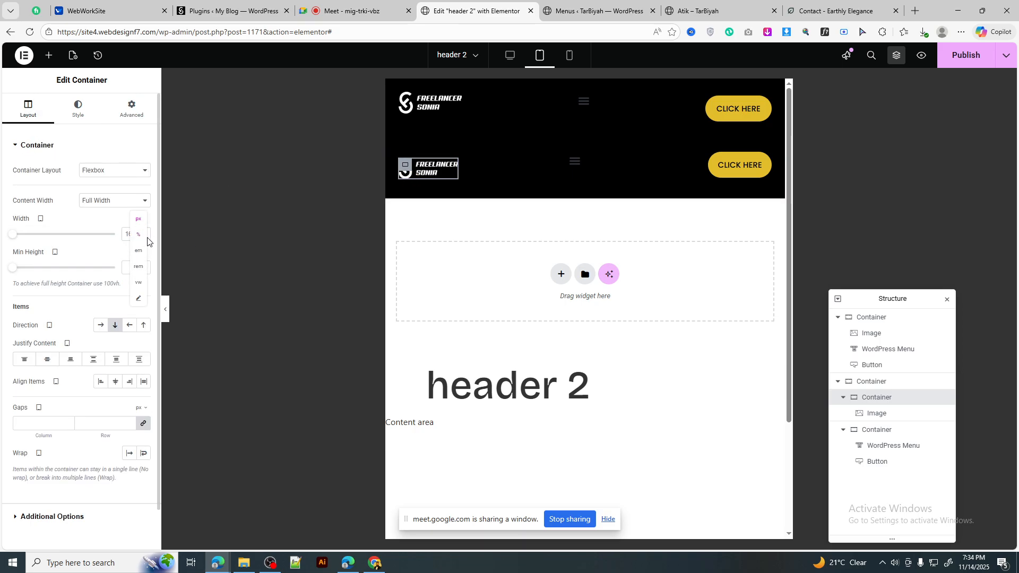
click(138, 235)
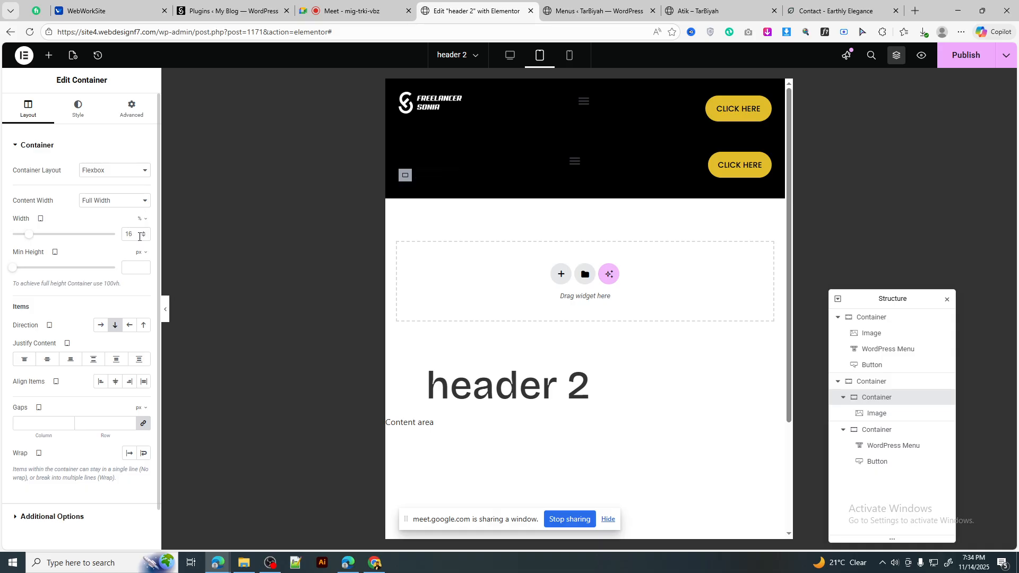
click(128, 234)
text(25)
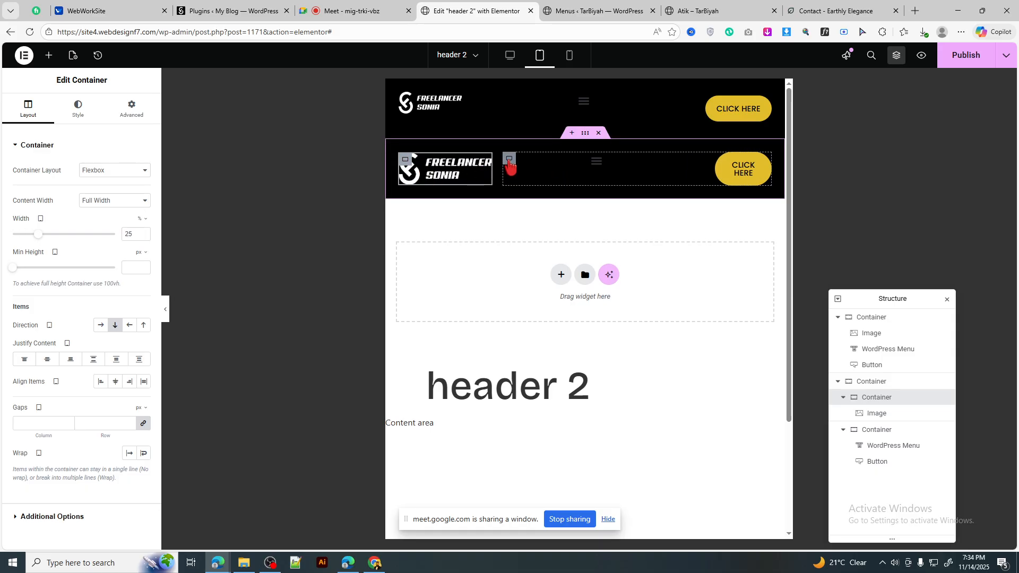
Step: Move the first header's CLICK HERE button next to the logo and check it at desktop size
click(511, 161)
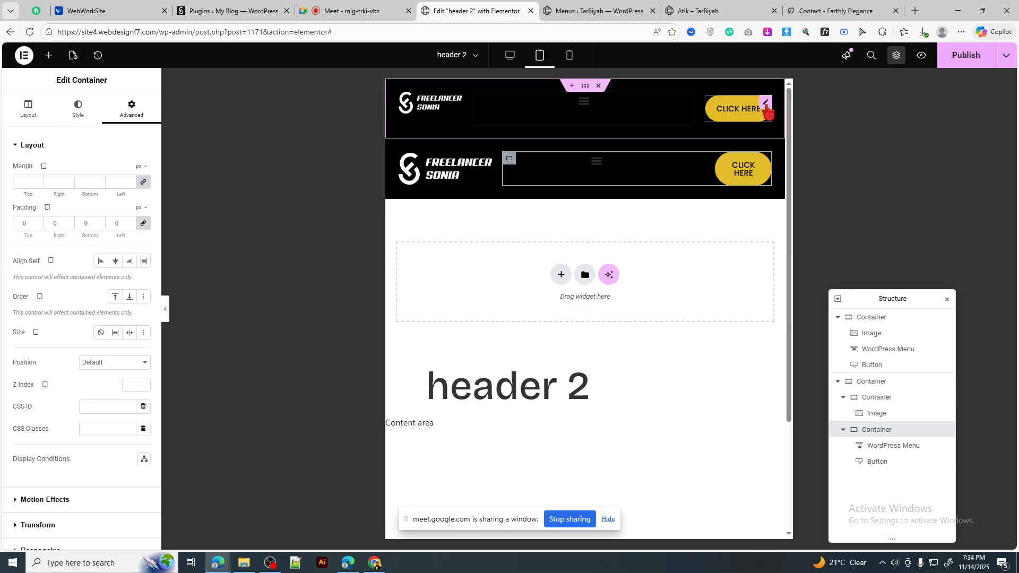
drag(766, 110, 499, 110)
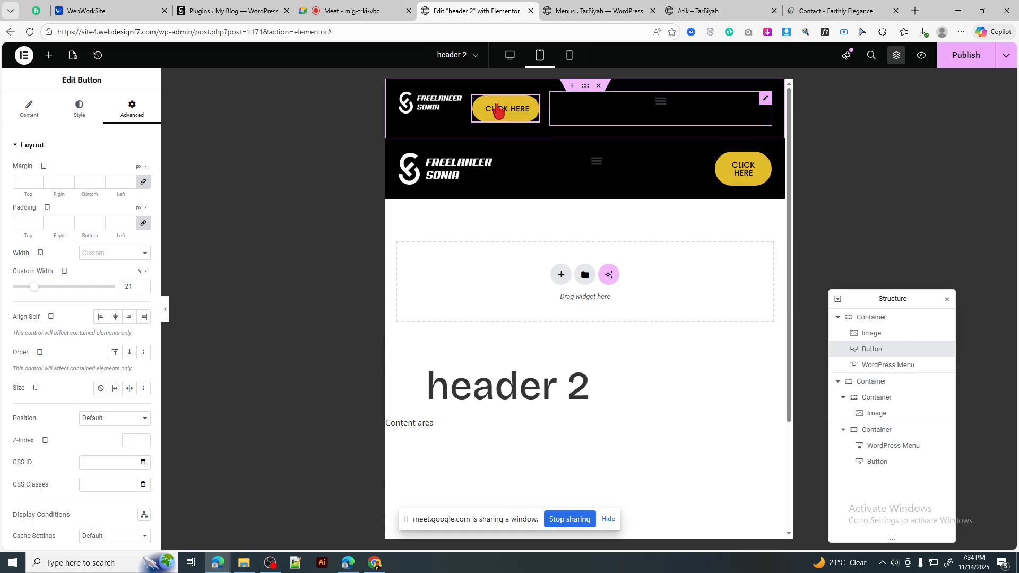
click(511, 56)
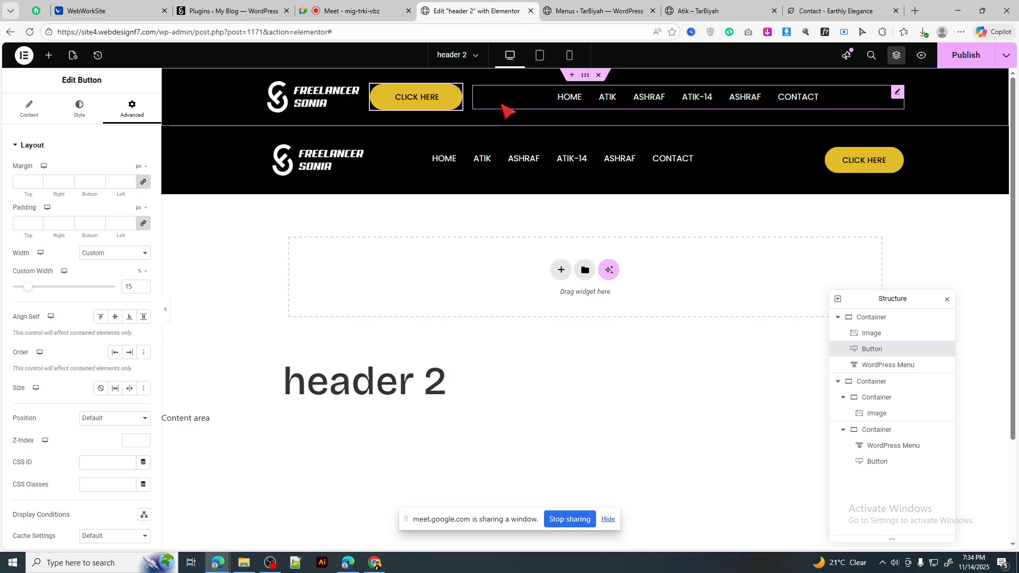
click(540, 56)
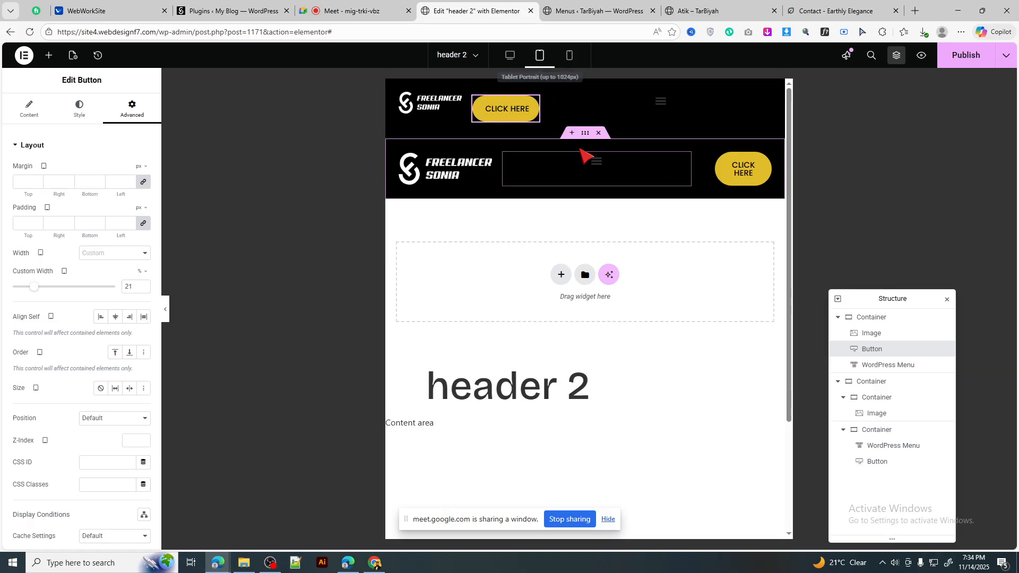
Step: Set the second header's menu-and-button container direction to Row-reversed, checking desktop and tablet
click(505, 163)
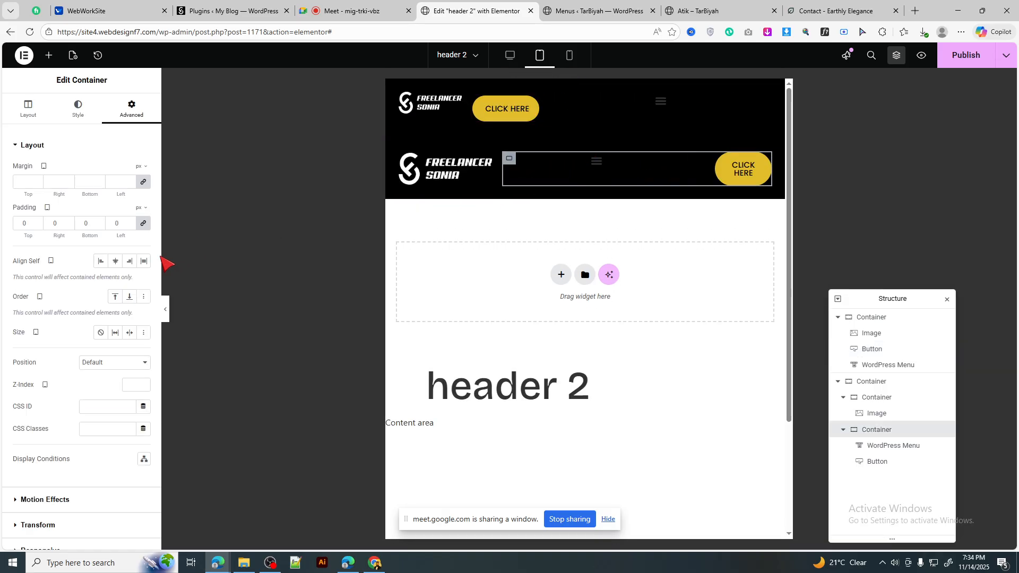
click(27, 110)
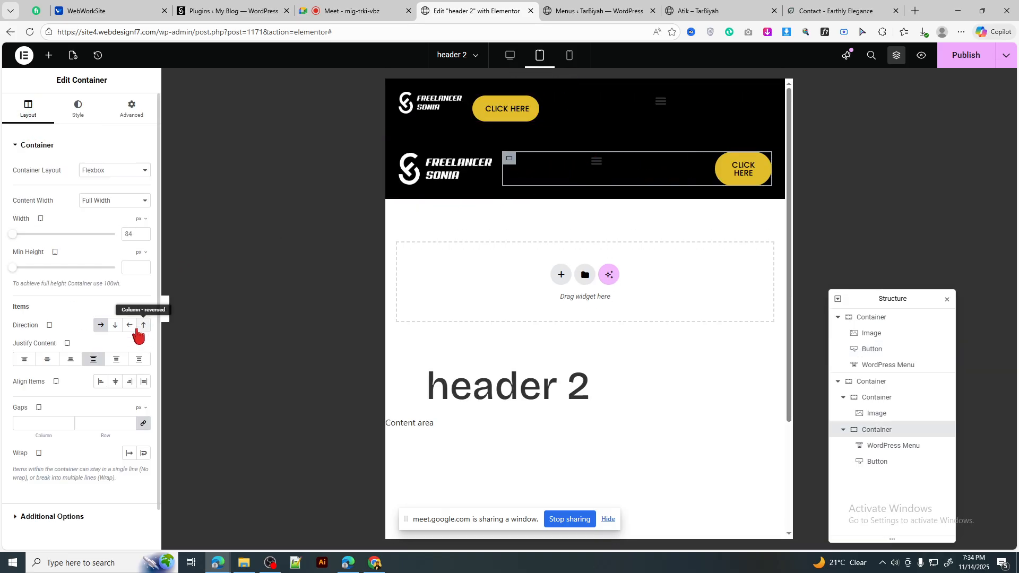
click(129, 326)
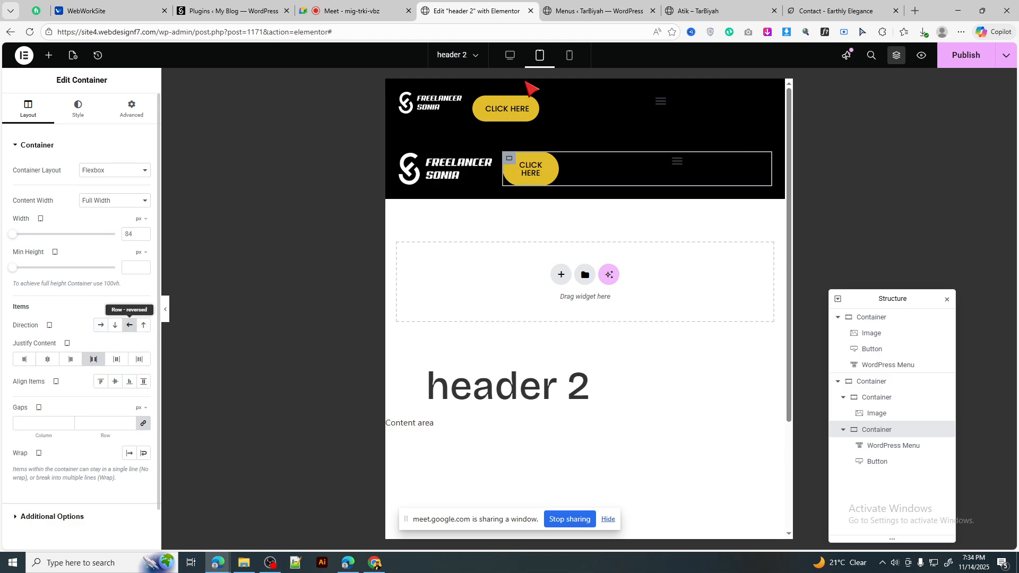
click(512, 57)
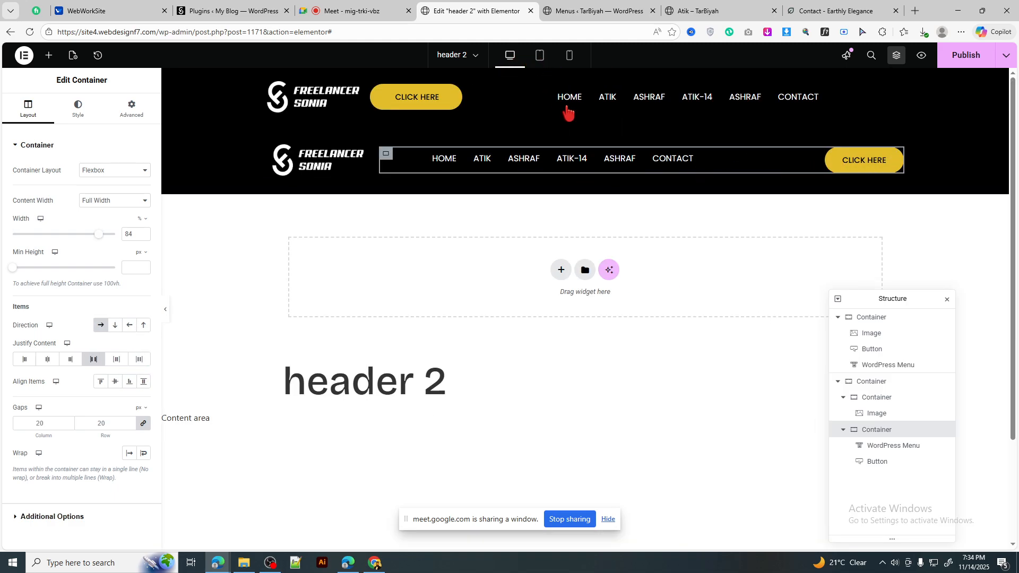
click(540, 55)
Step: Give the second header's CLICK HERE button a tablet custom width of 30%
click(553, 159)
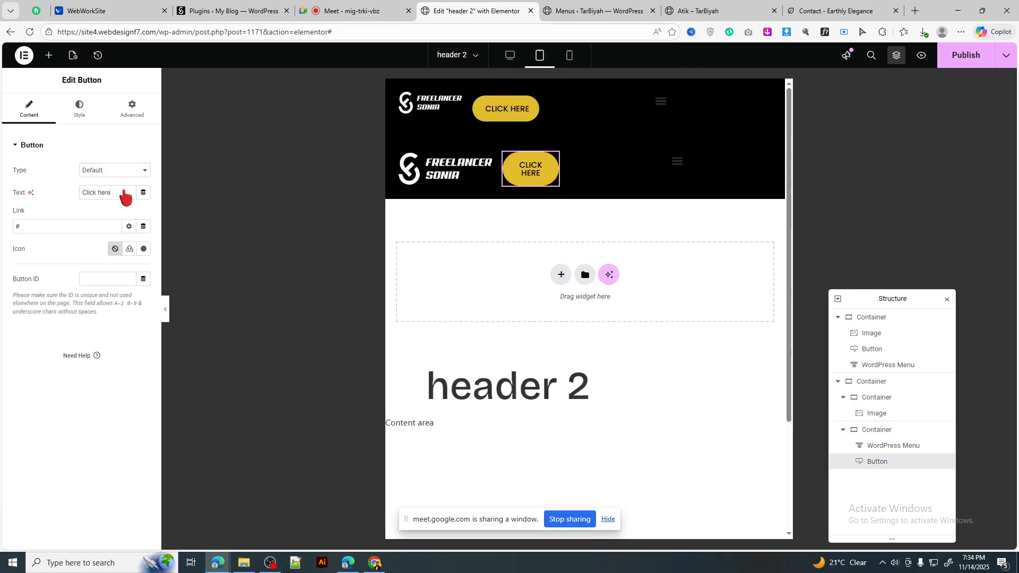
click(142, 110)
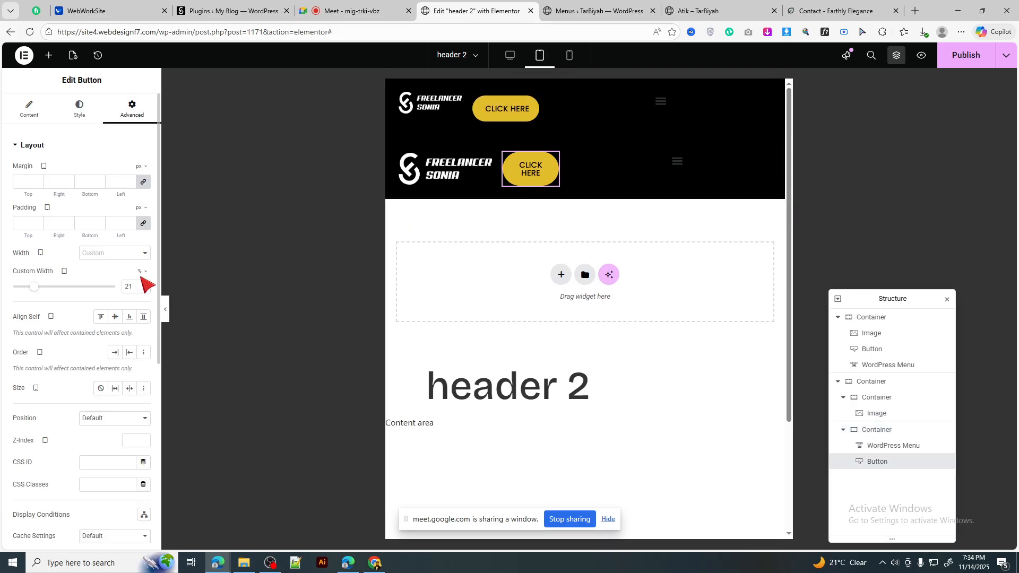
click(142, 274)
click(143, 282)
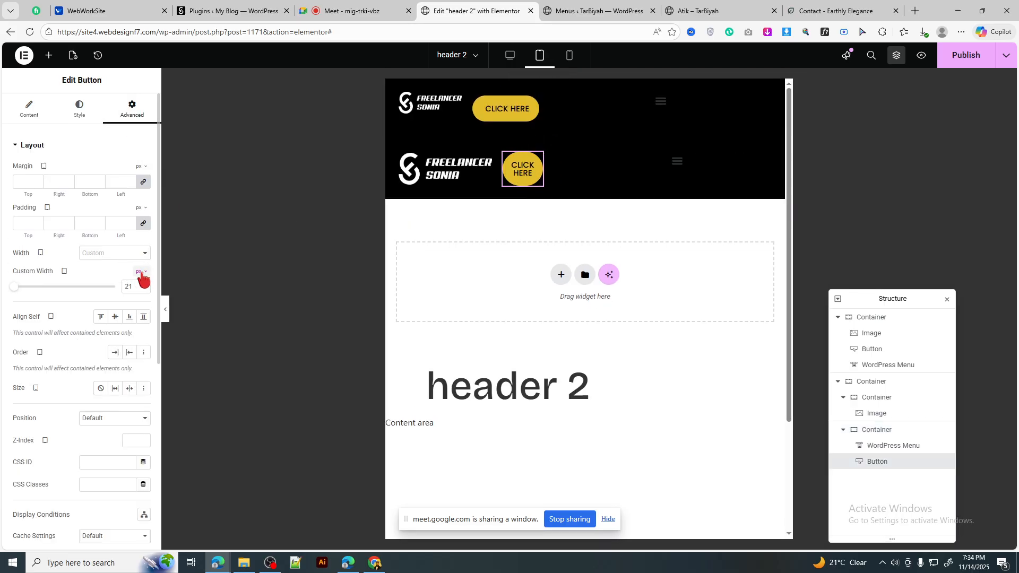
click(142, 274)
click(136, 290)
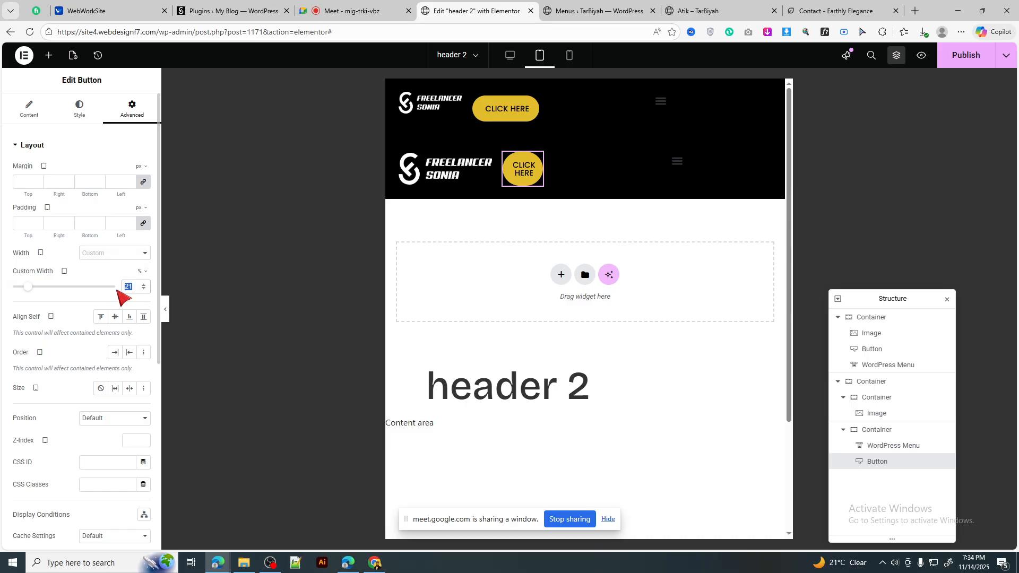
text(30)
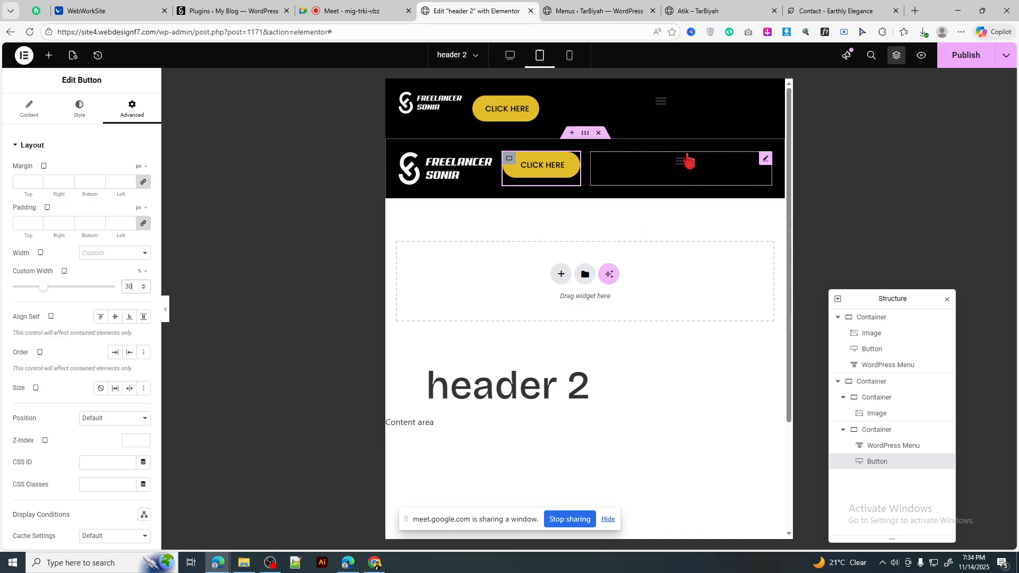
Step: Set the menu's dropdown text colour to black
click(71, 121)
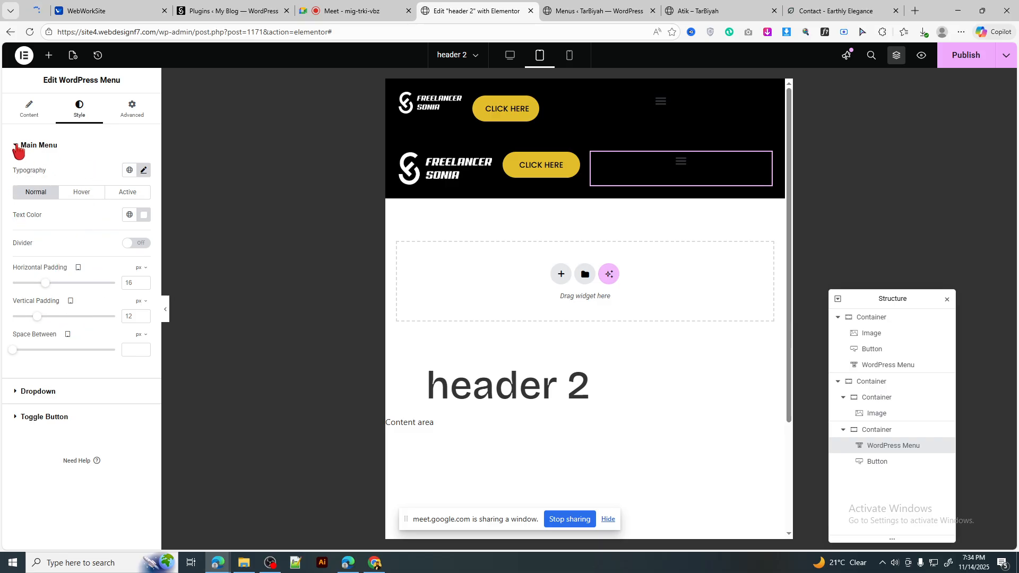
click(56, 146)
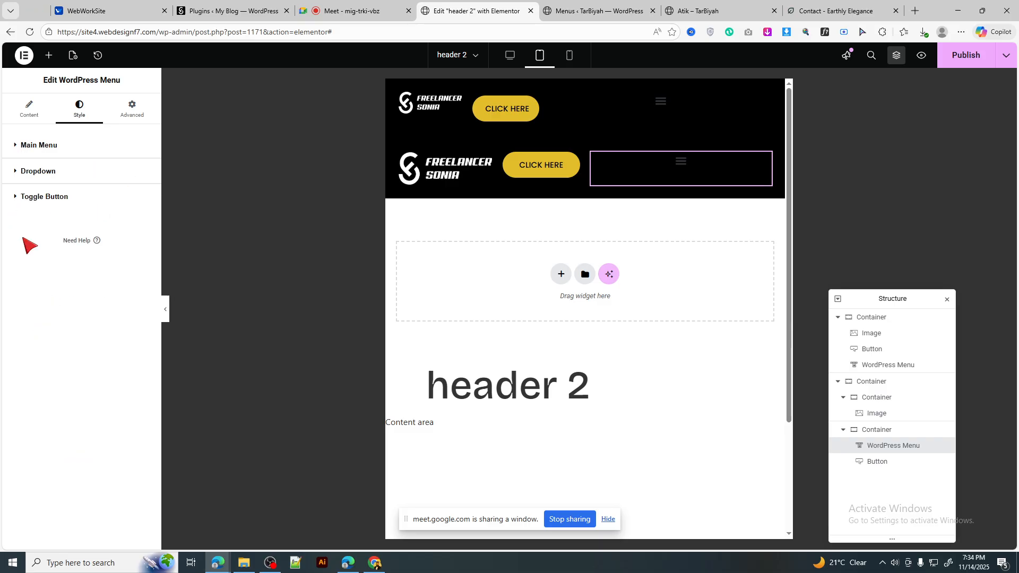
click(70, 184)
click(143, 243)
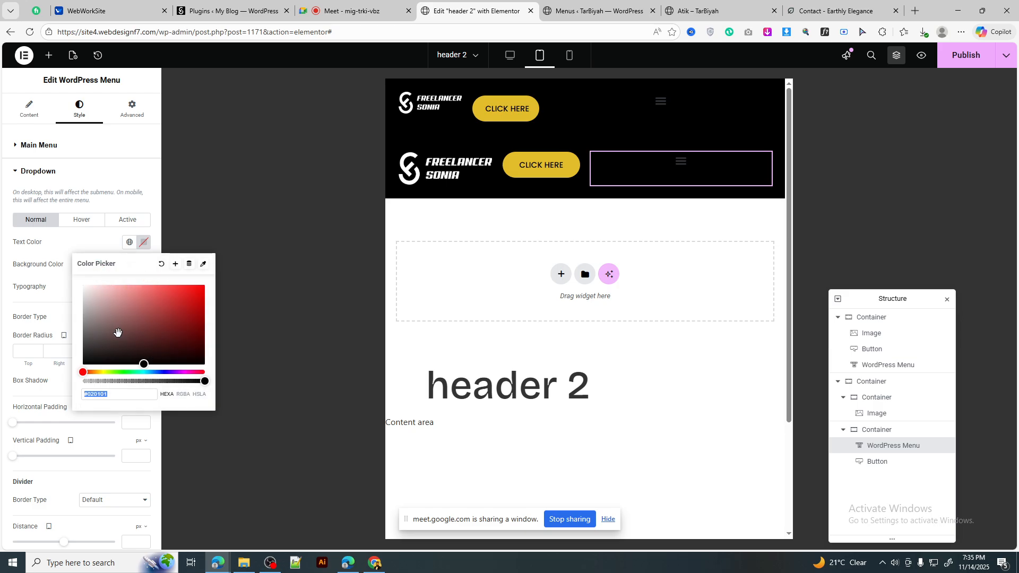
click(144, 244)
scroll(111, 337, down, 2)
Step: Make the hamburger toggle colour #FFF8F8 and align the toggle to the right
click(77, 487)
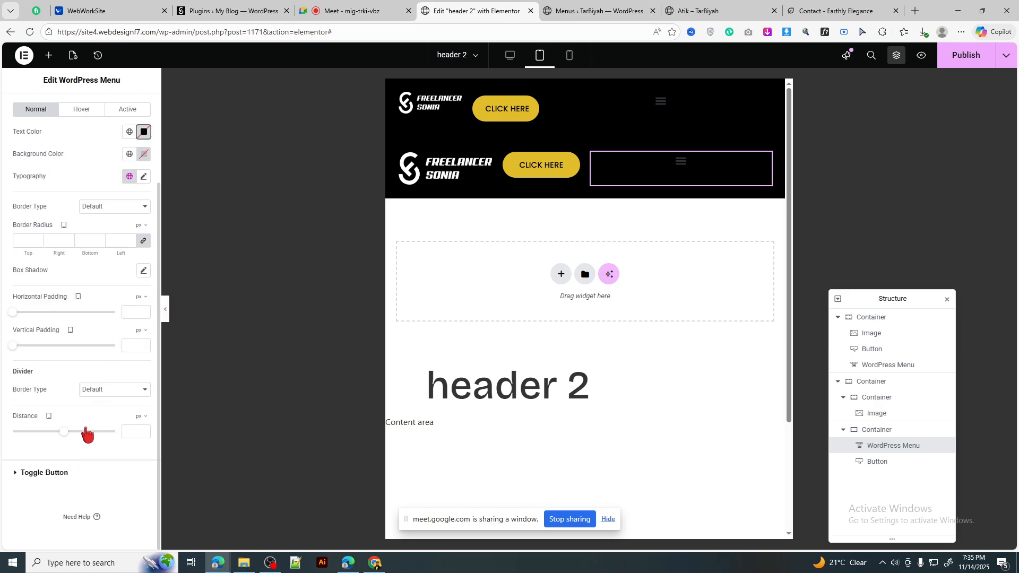
click(144, 245)
click(80, 284)
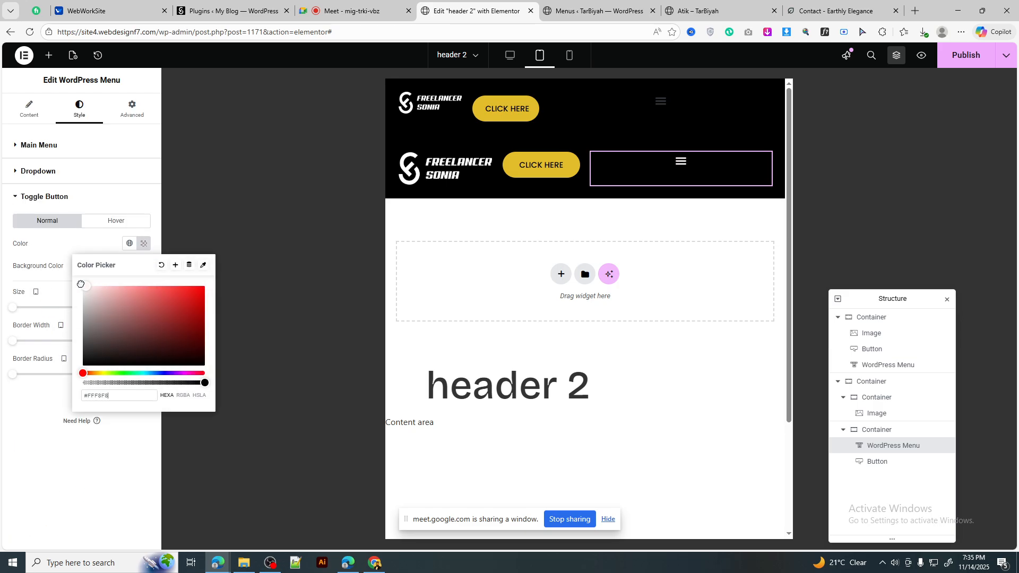
click(85, 179)
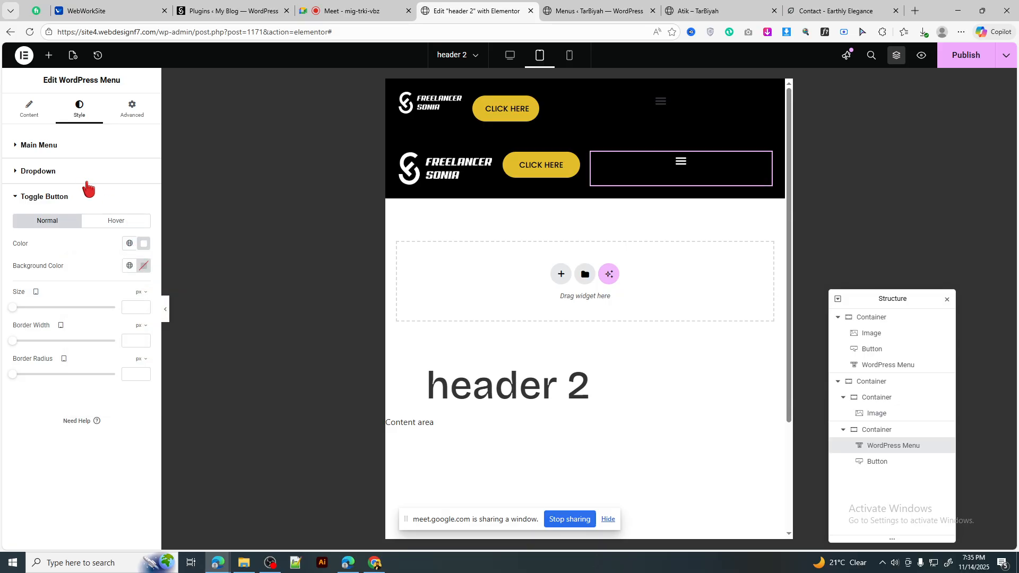
click(85, 180)
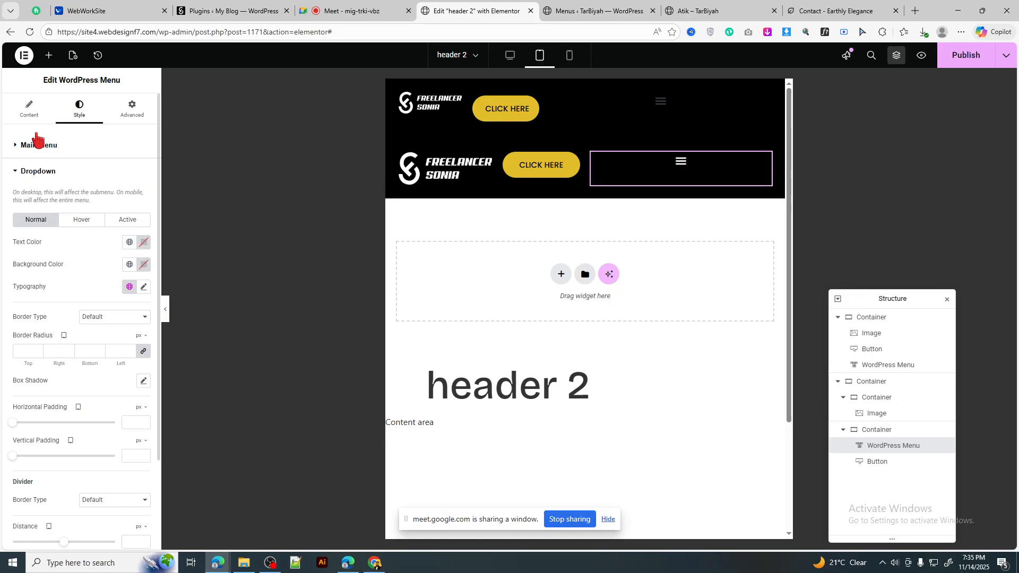
click(41, 115)
scroll(96, 399, down, 2)
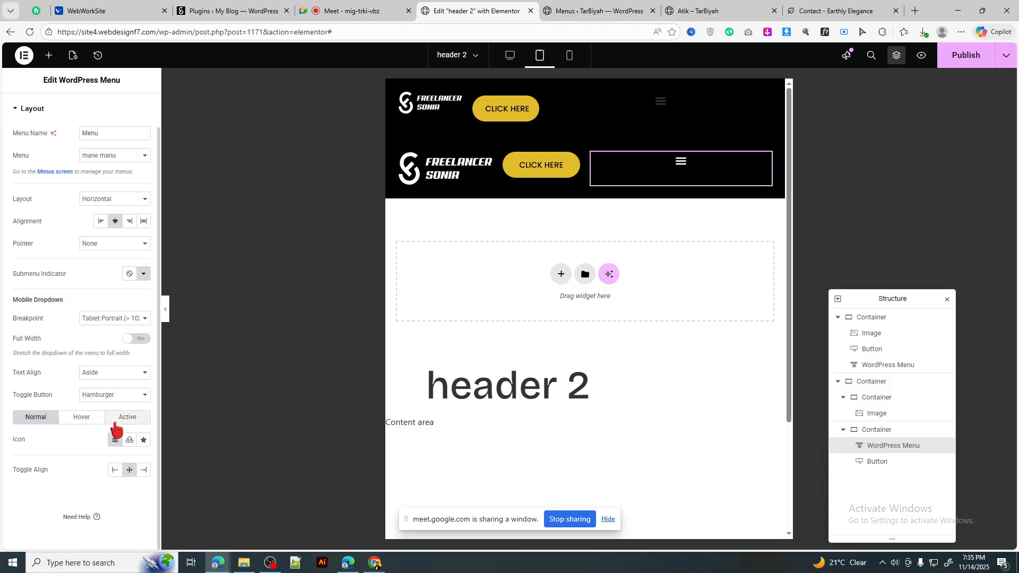
click(143, 470)
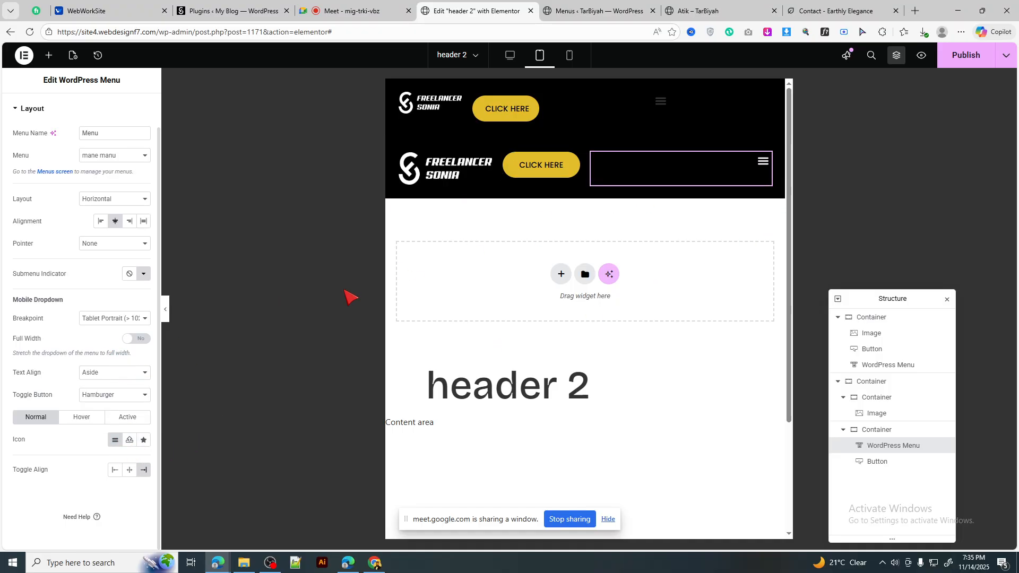
Step: Set Align Items to Center on the menu-and-button container so CLICK HERE is vertically centred
click(509, 159)
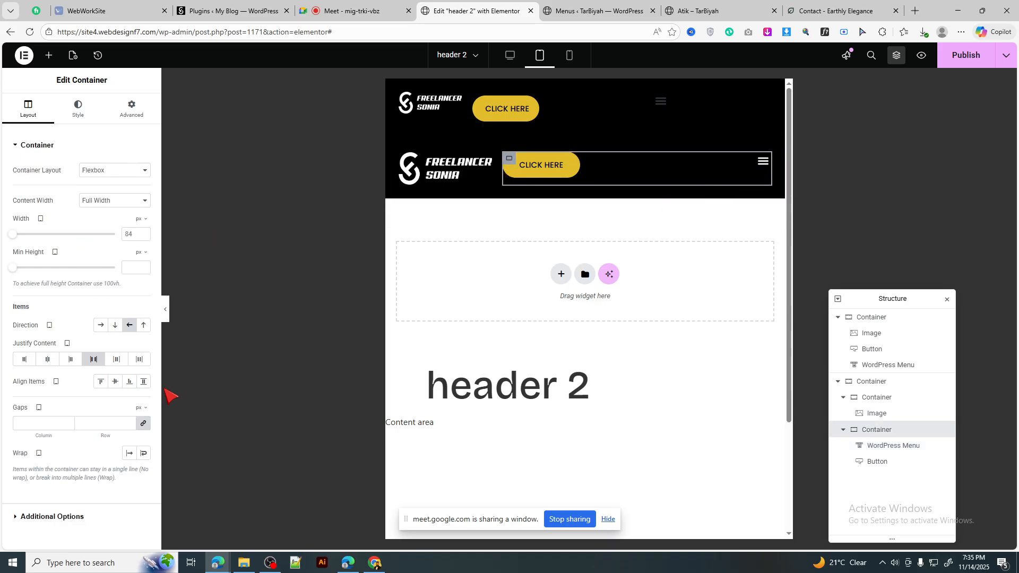
click(115, 382)
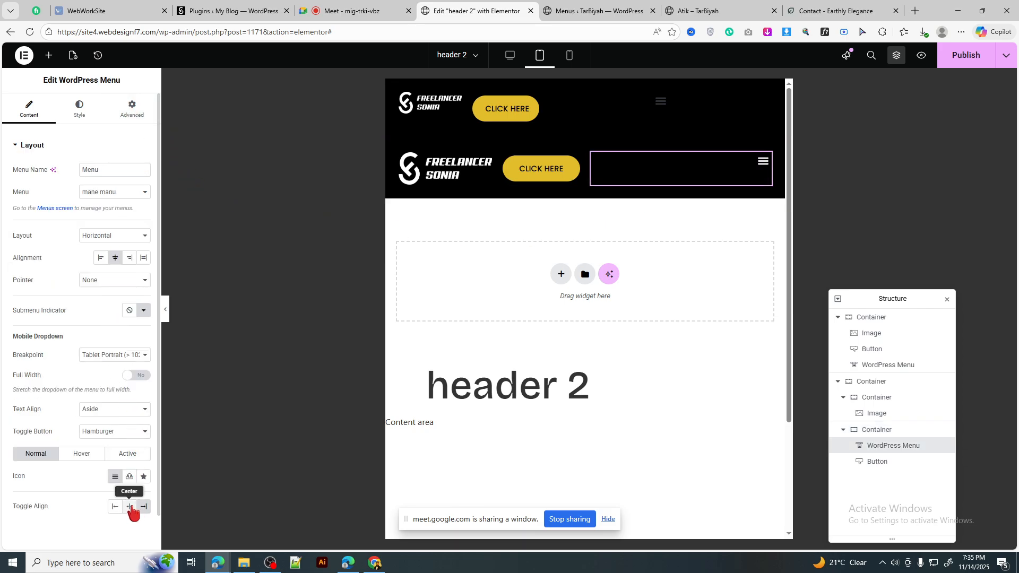
click(72, 118)
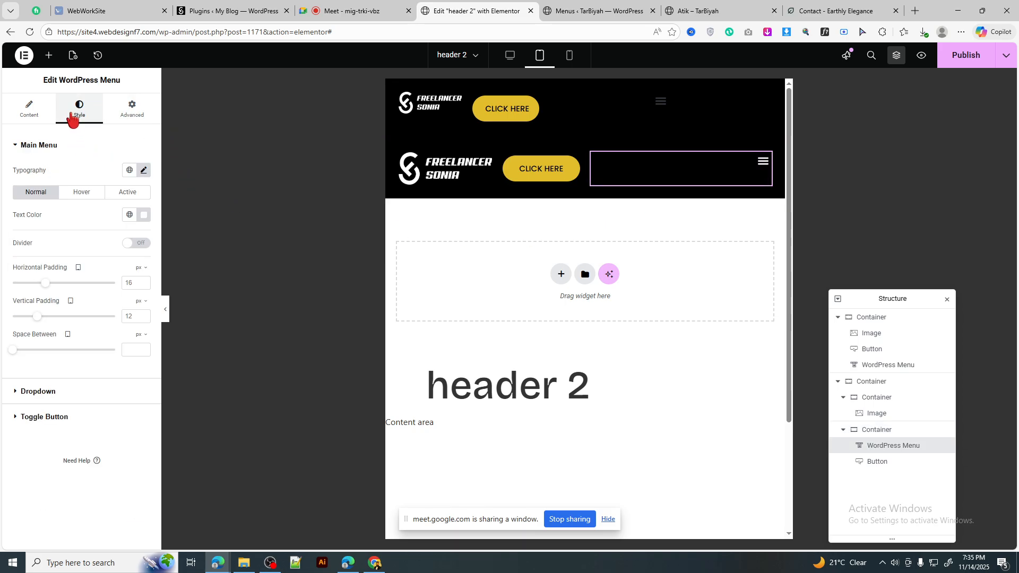
click(91, 391)
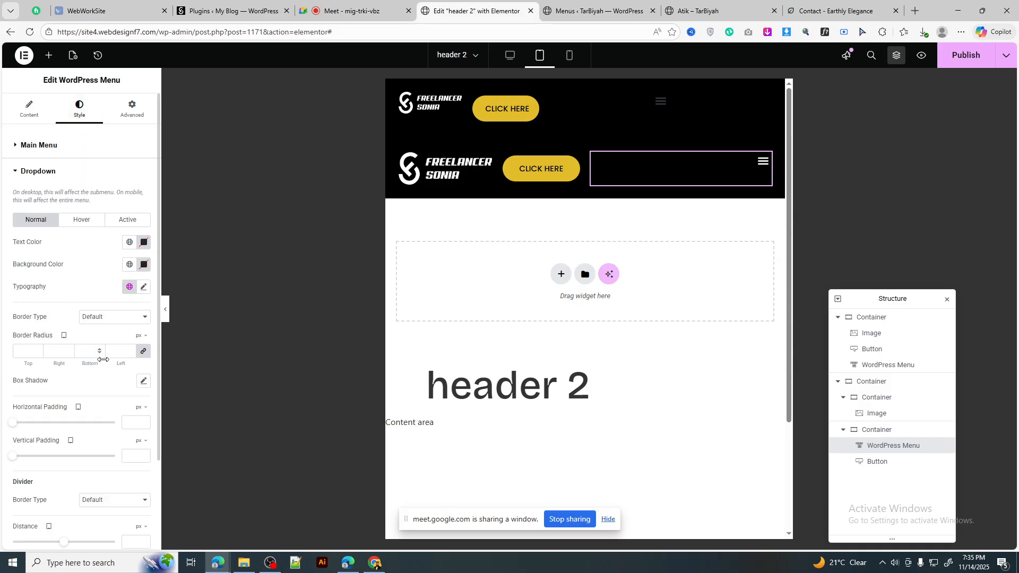
scroll(130, 281, down, 2)
scroll(132, 213, up, 2)
Step: Give the menu 20 px top padding with zero bottom padding and margin, then preview the dropdown
click(132, 109)
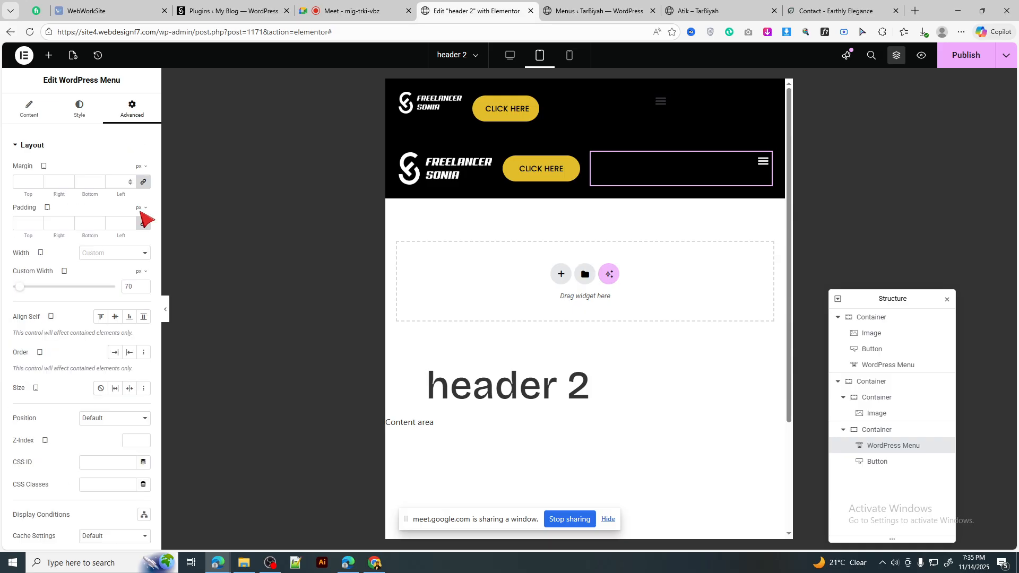
click(143, 223)
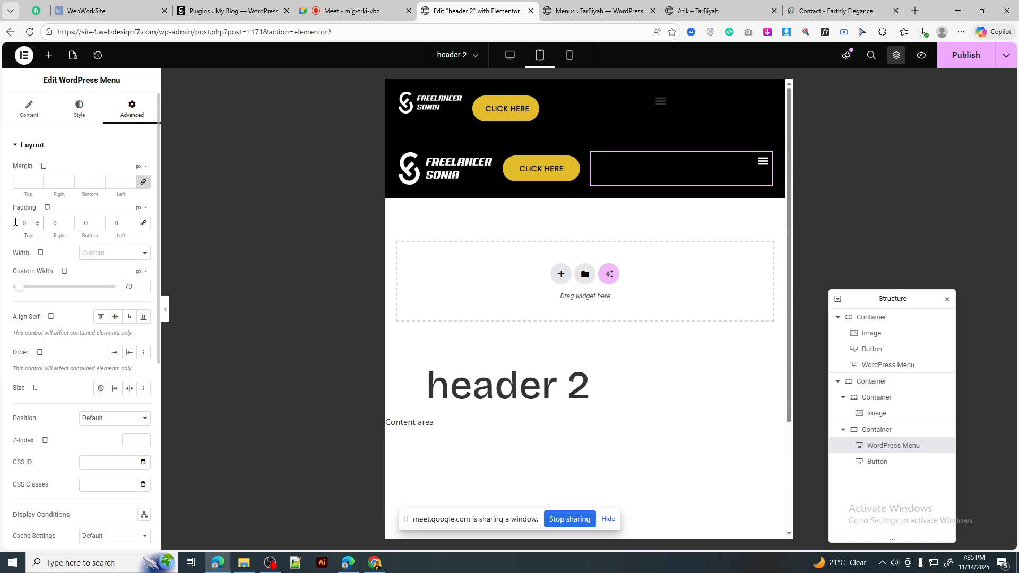
text(2)
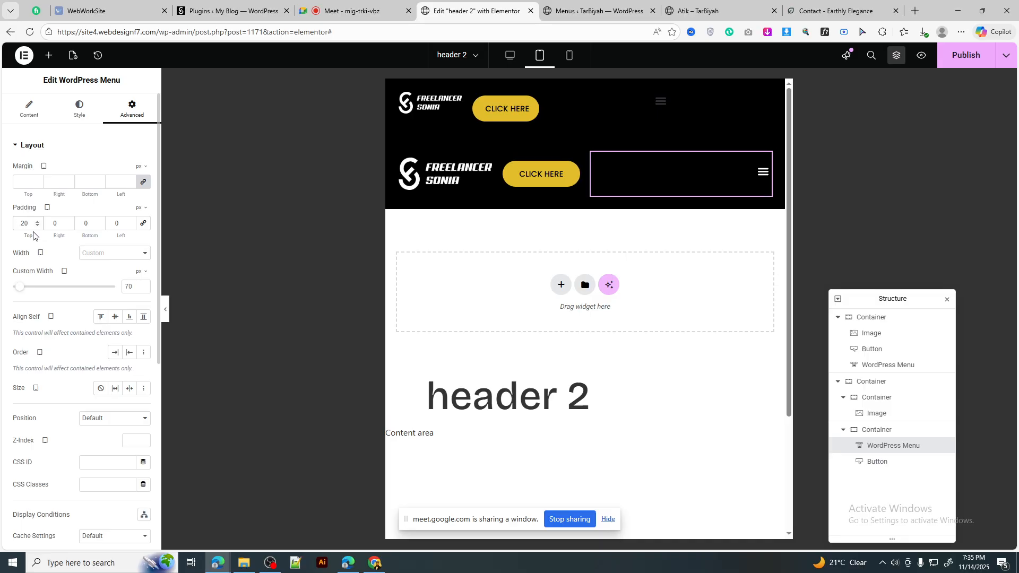
click(99, 226)
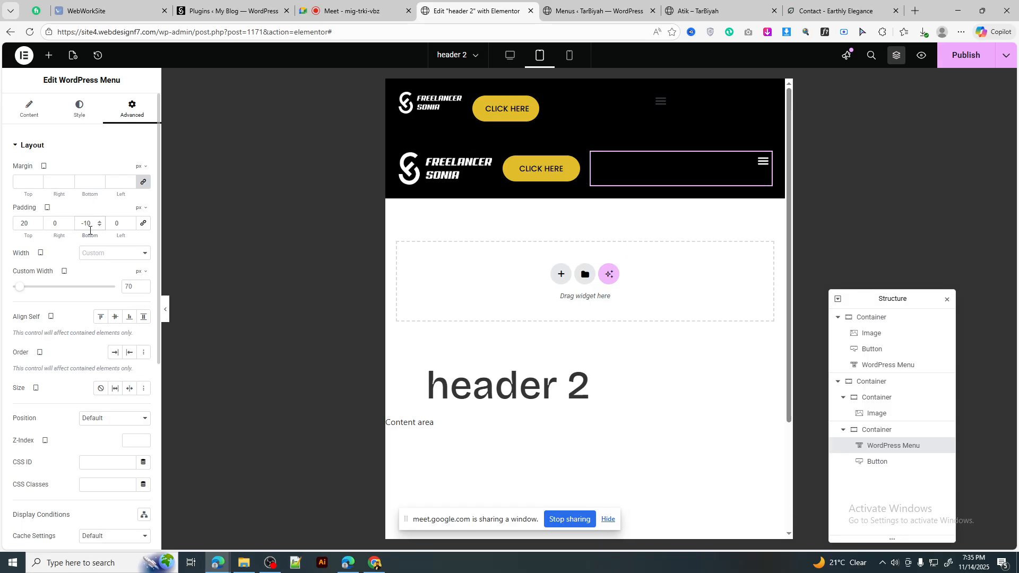
key(BackSpace)
key(BackSpace)
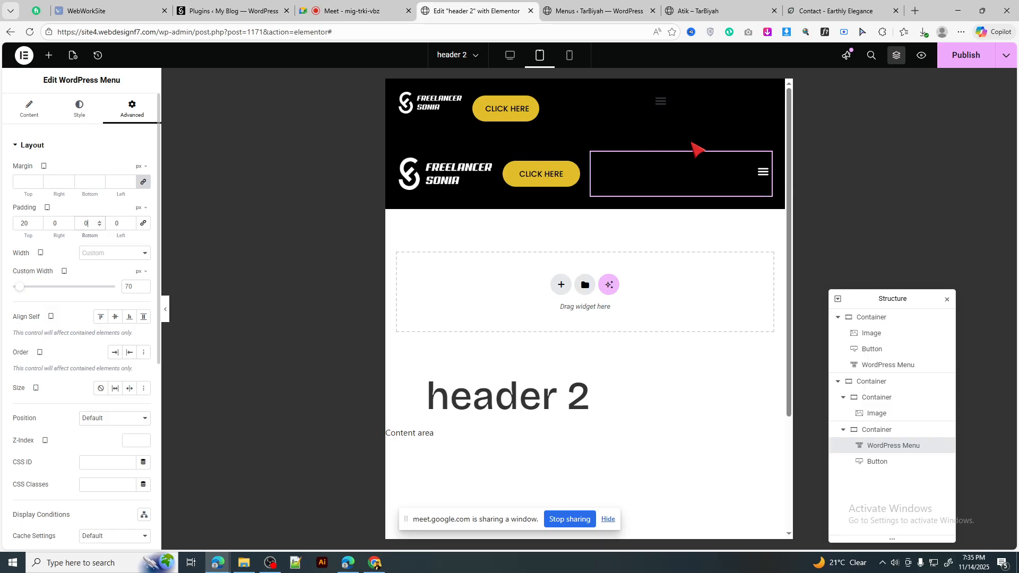
click(100, 184)
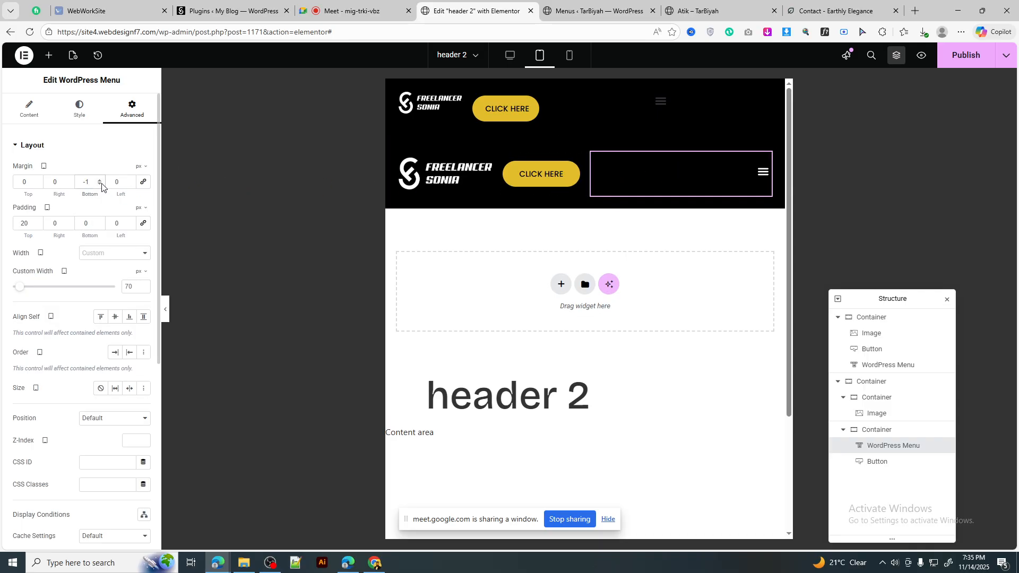
text(0)
key(BackSpace)
key(BackSpace)
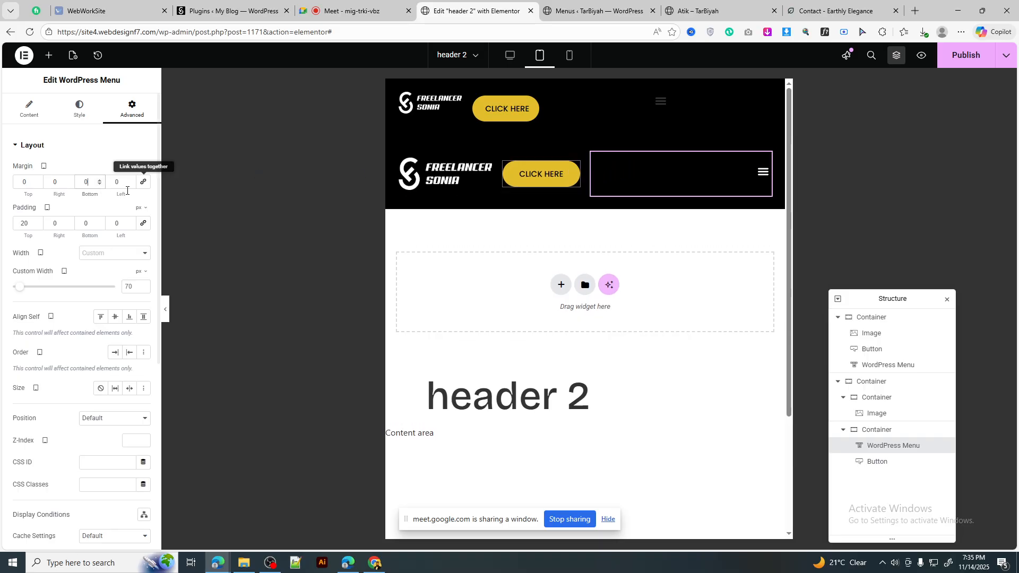
click(762, 176)
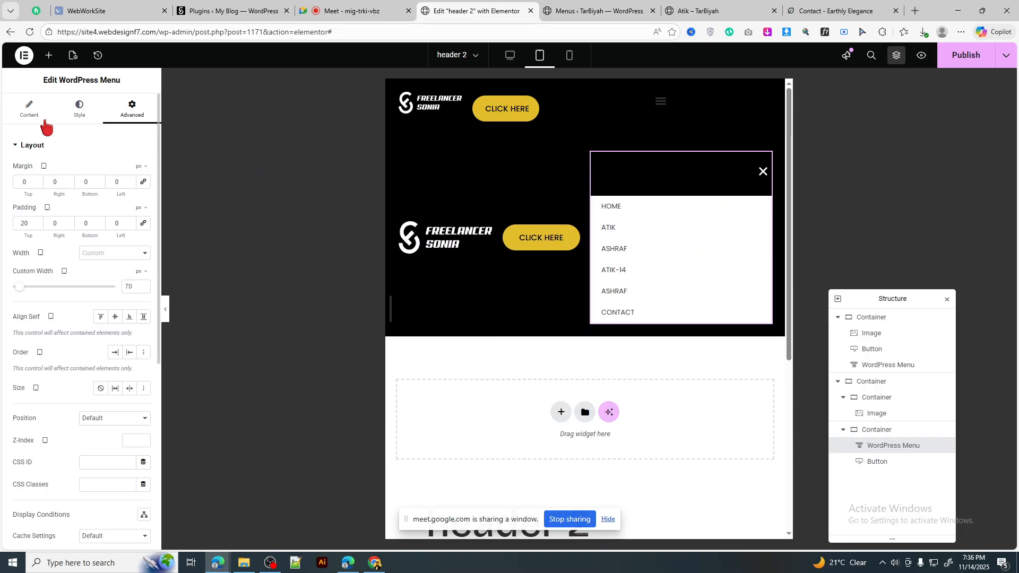
Step: Try Mobile Portrait breakpoint and full-width dropdown, then set the breakpoint back to Tablet Portrait
click(30, 109)
scroll(114, 333, down, 1)
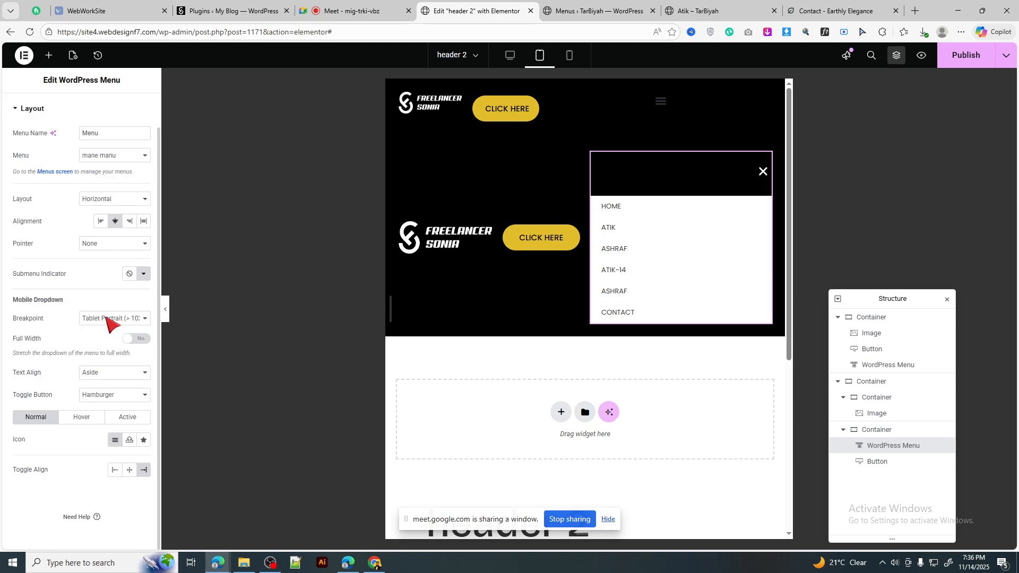
click(121, 318)
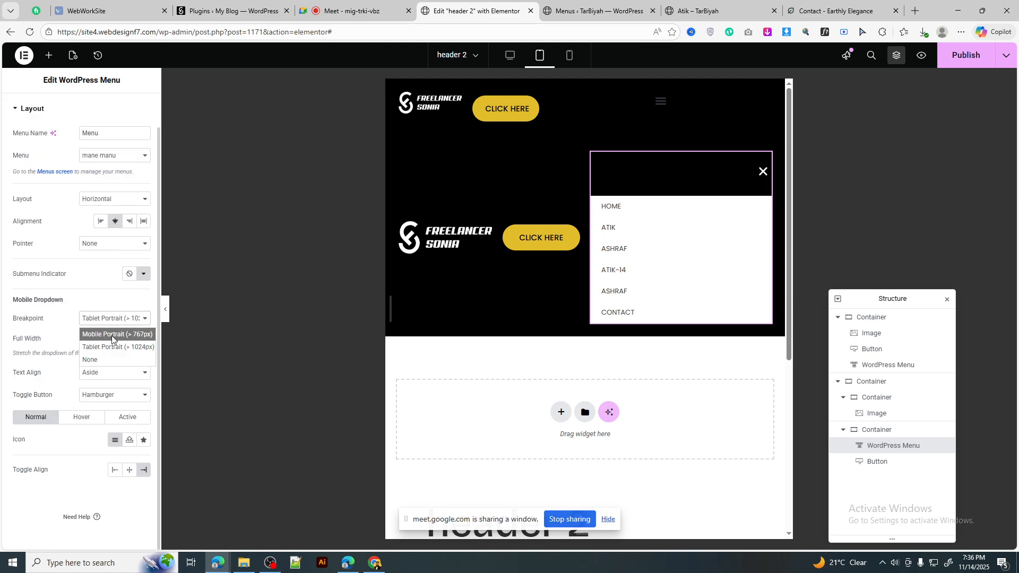
click(112, 336)
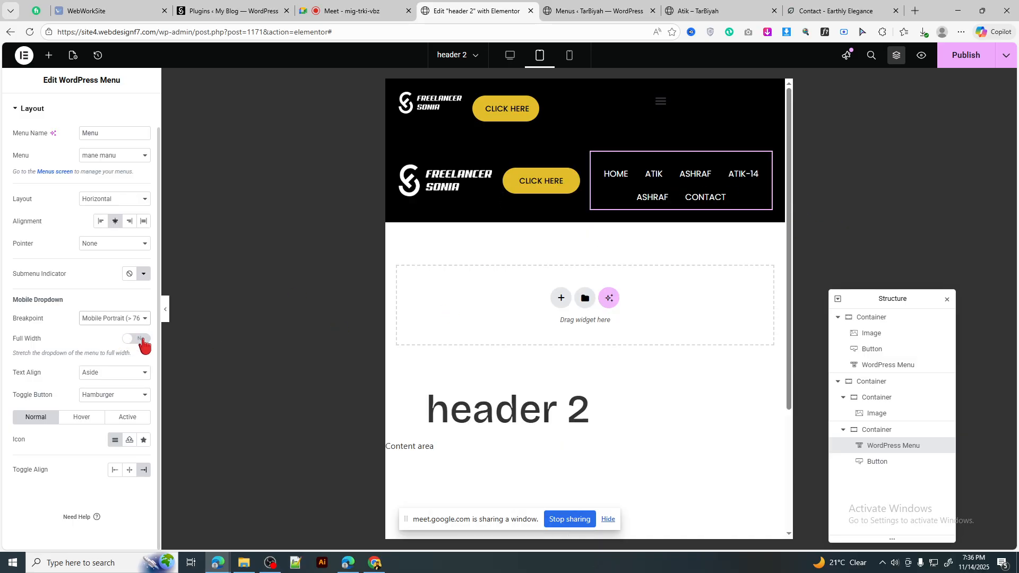
click(129, 318)
click(130, 344)
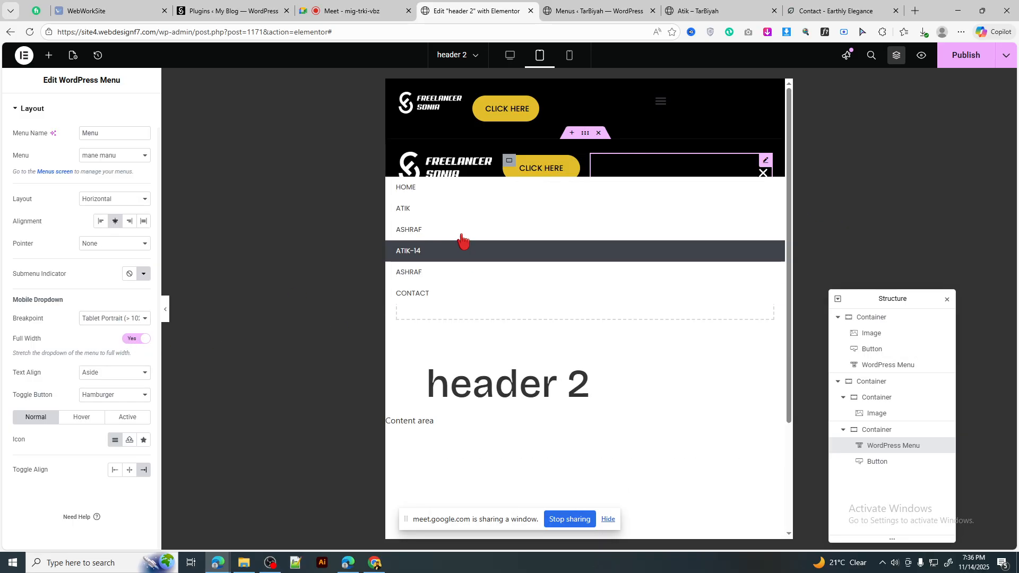
click(762, 176)
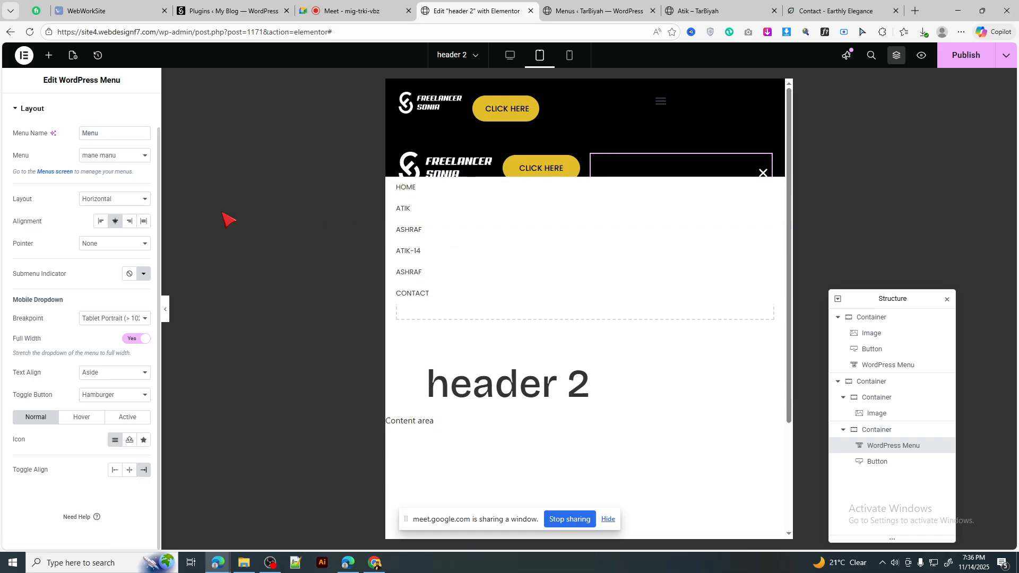
scroll(80, 153, up, 1)
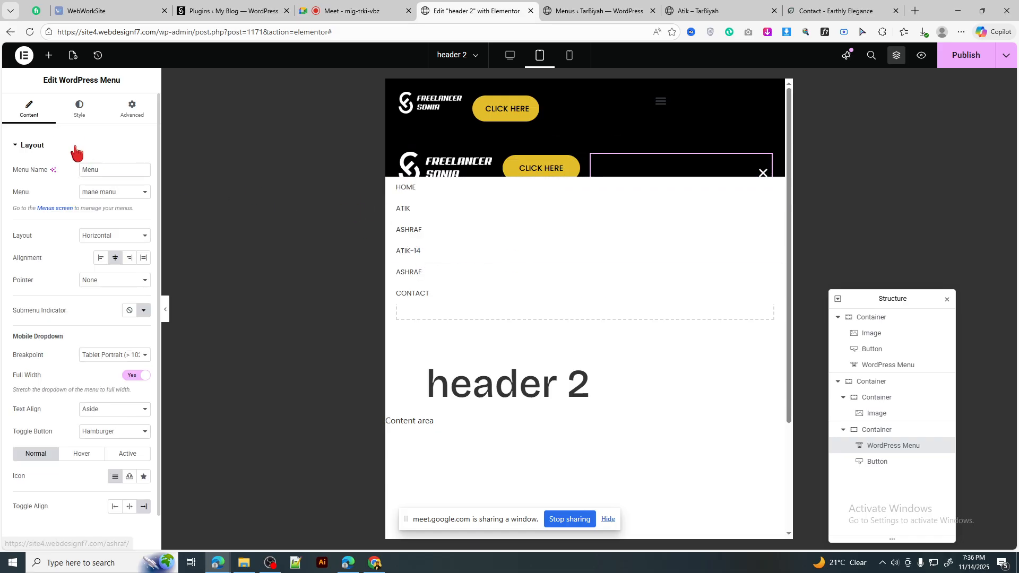
Step: Set the dropdown background to light grey #C3C3C3 and its text colour to #000000
click(81, 117)
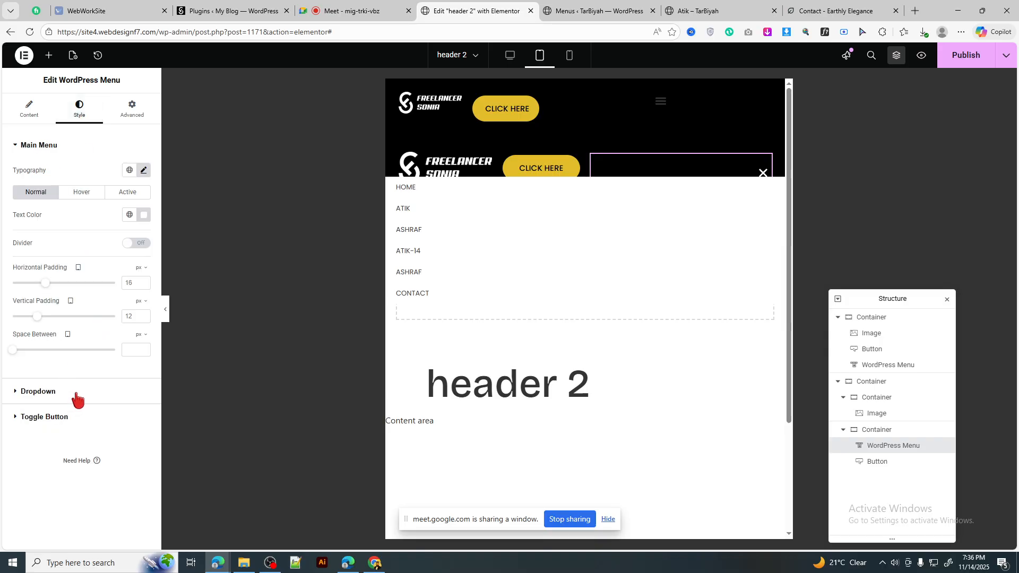
click(77, 399)
click(82, 222)
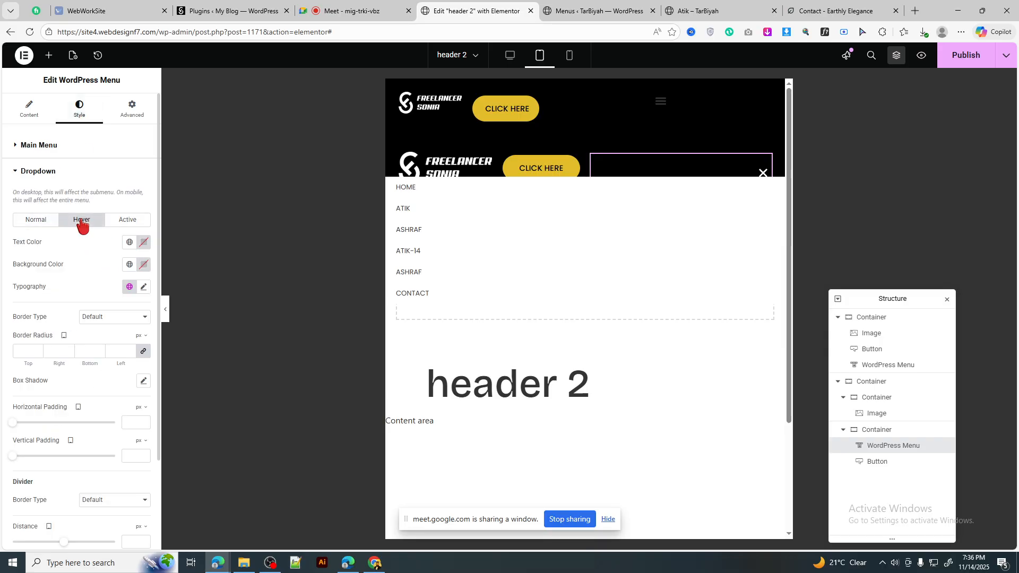
click(35, 224)
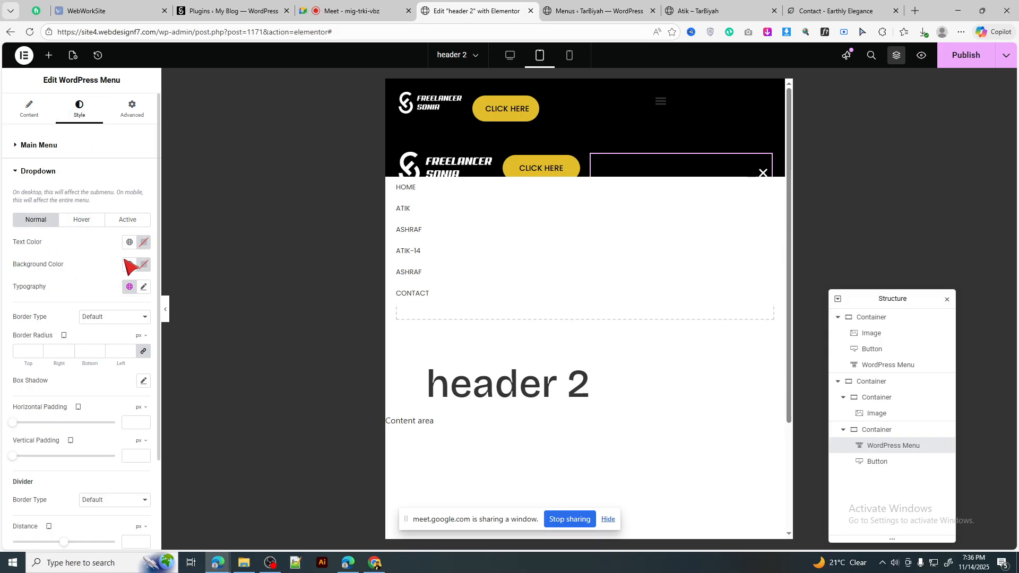
click(144, 264)
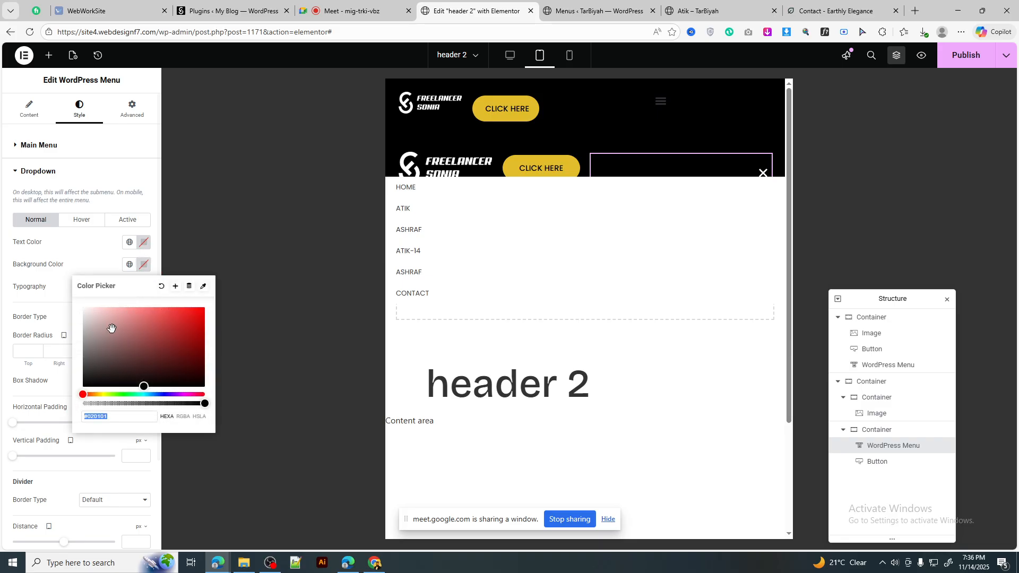
drag(110, 329, 74, 328)
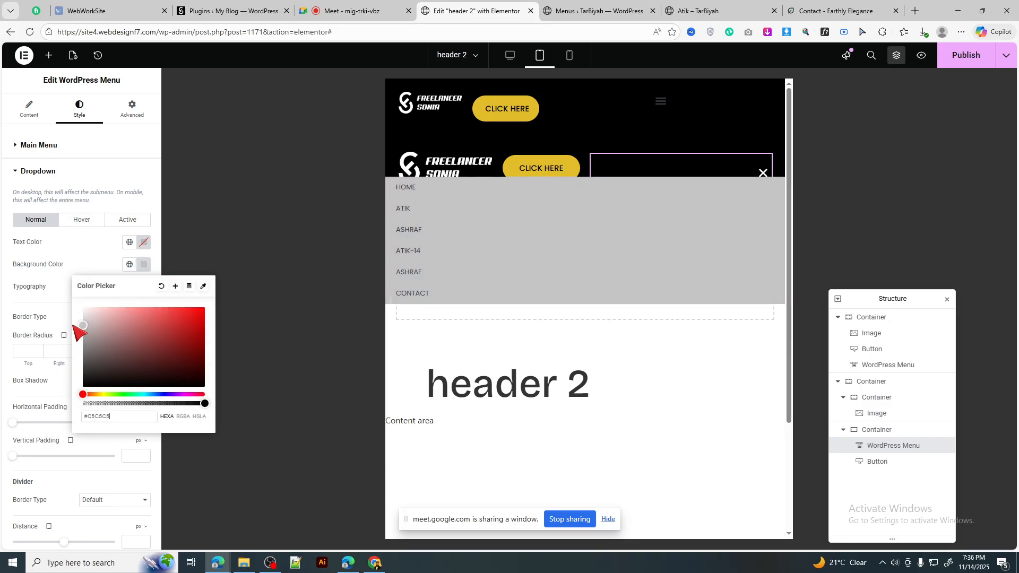
click(144, 265)
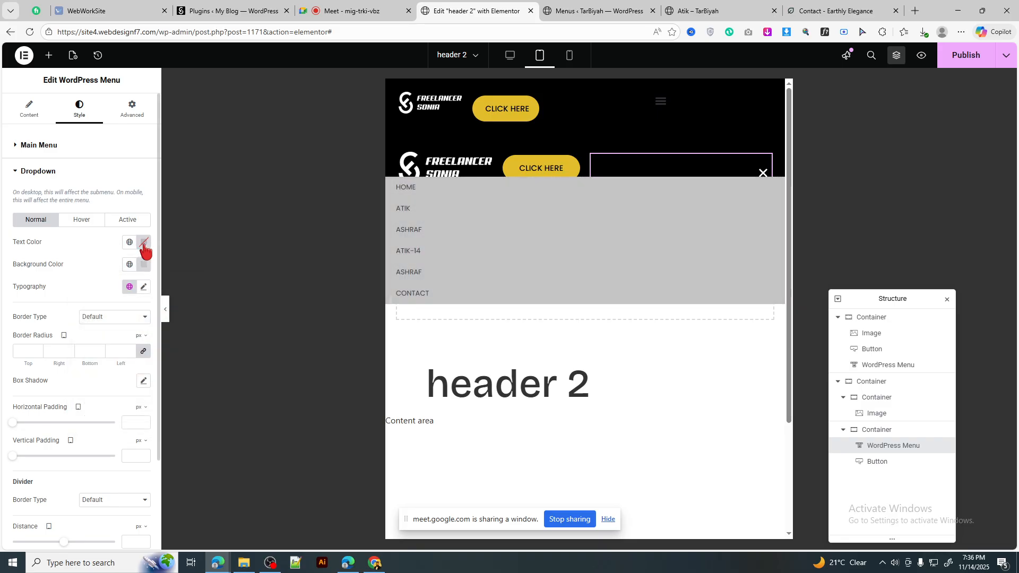
click(143, 245)
click(203, 366)
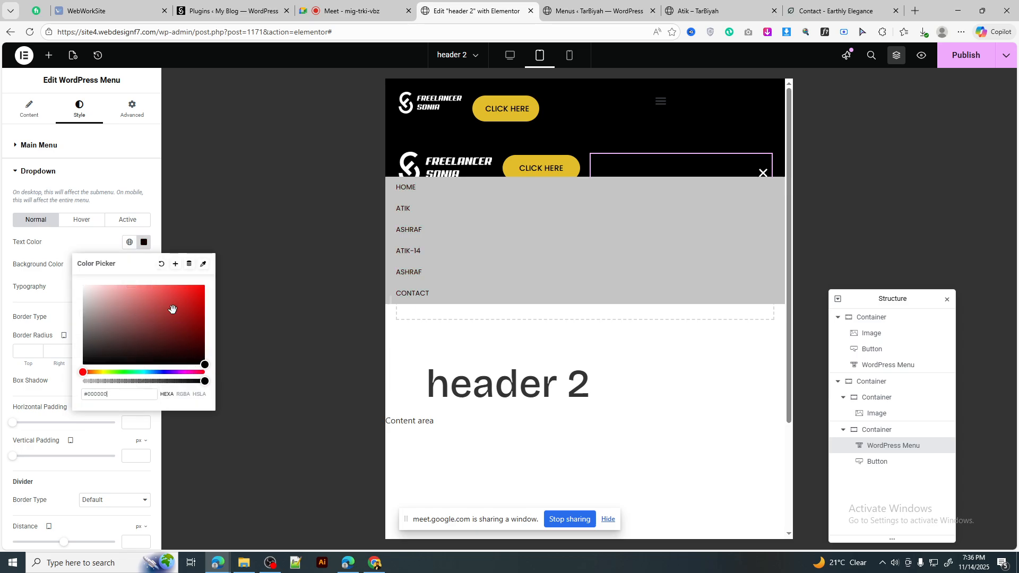
click(142, 243)
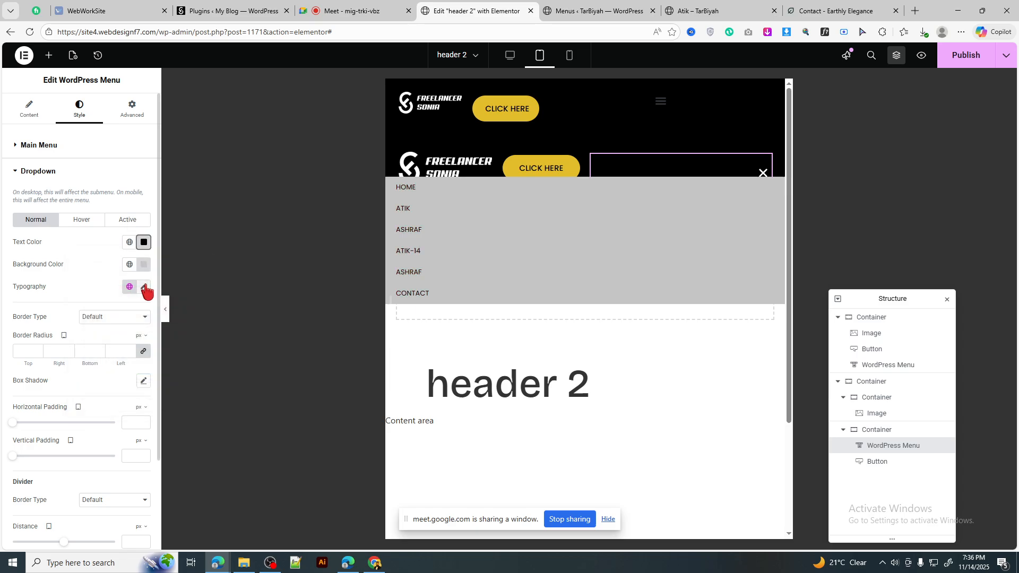
Step: Set the dropdown items' typography to Poppins at 16 px and preview the dropdown
click(143, 287)
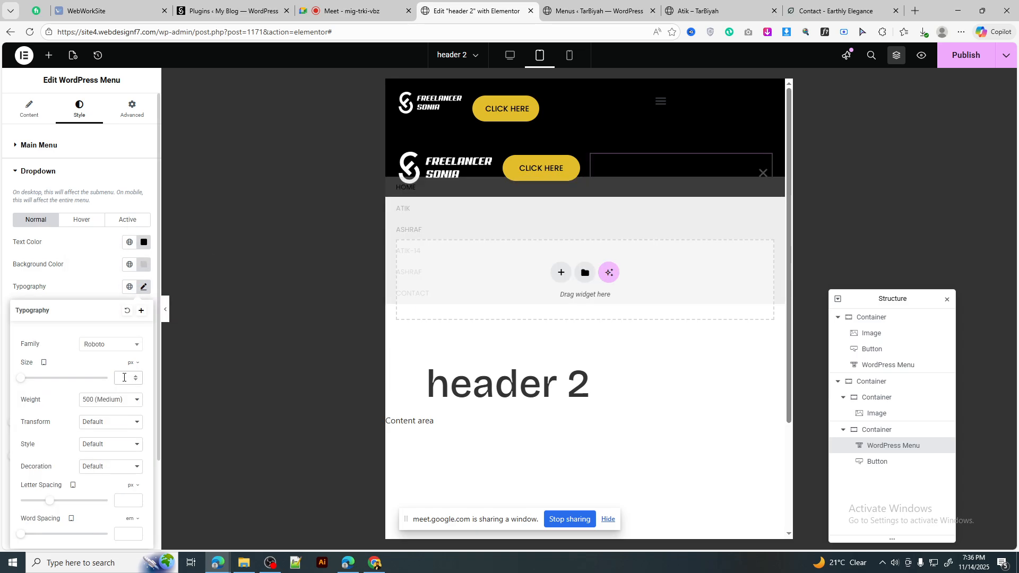
text(16)
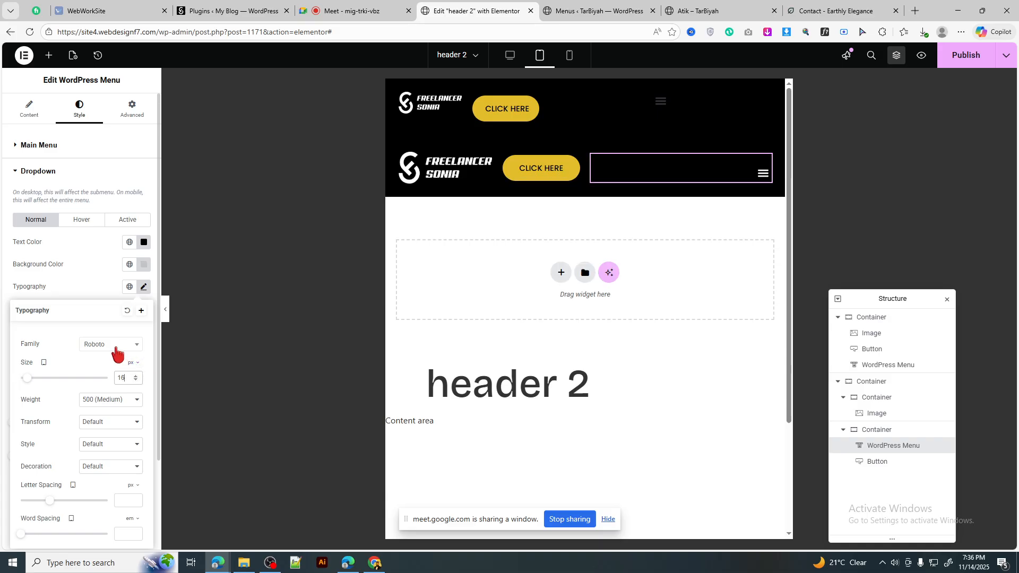
click(117, 354)
text(popp)
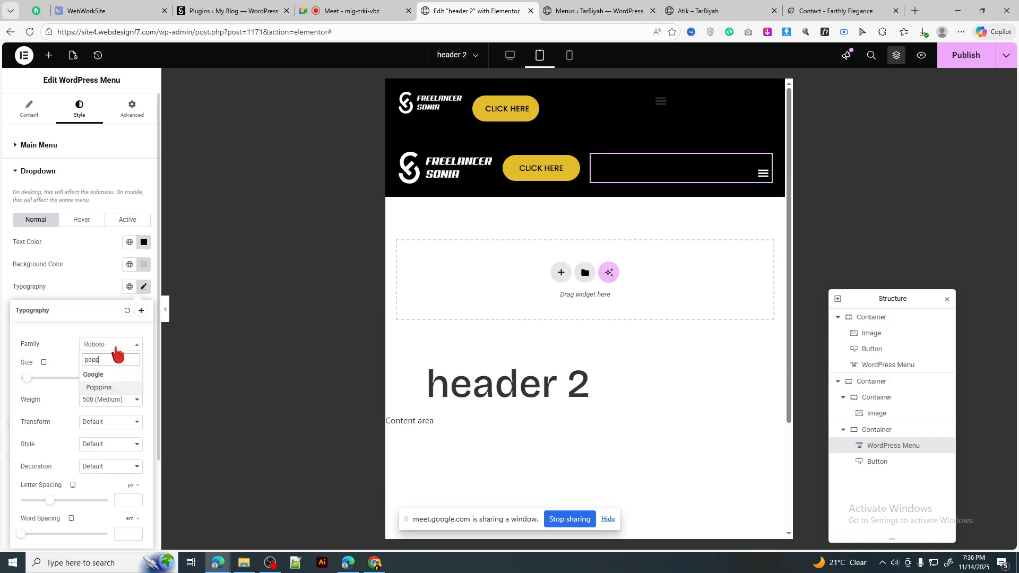
key(Return)
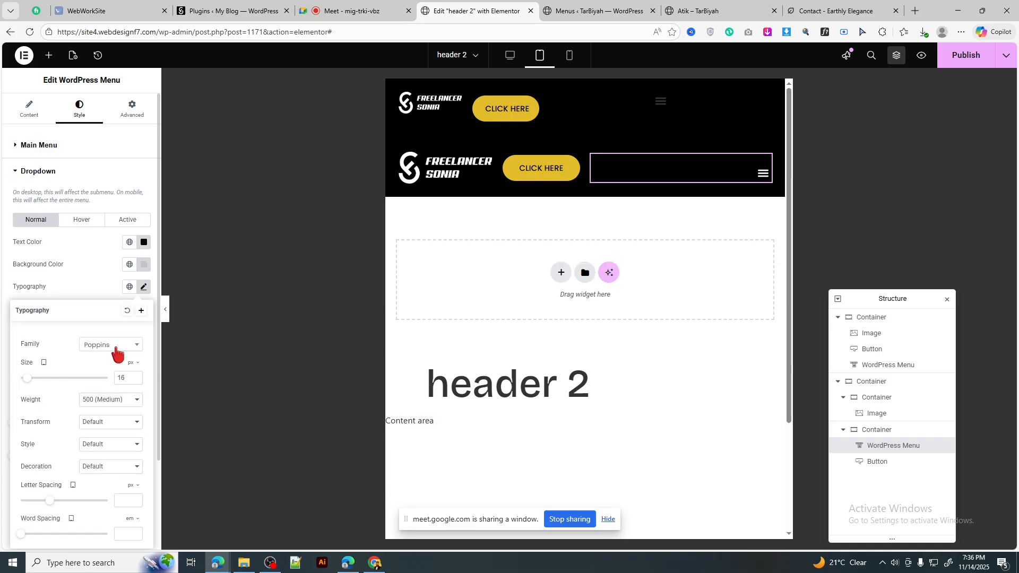
click(763, 173)
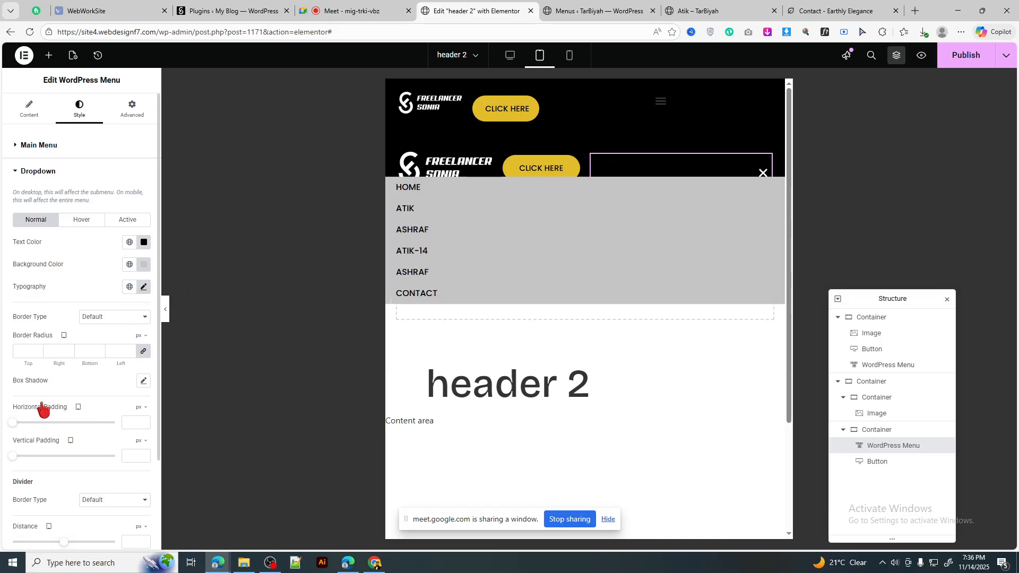
Step: Set the dropdown items' horizontal padding to 21 and vertical padding to 18
scroll(42, 409, down, 2)
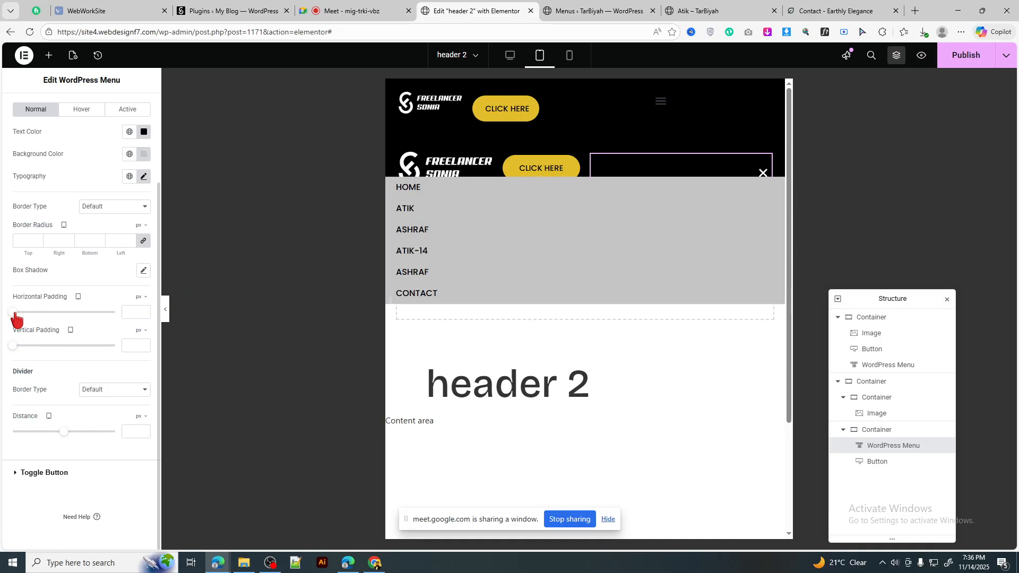
drag(13, 314, 34, 313)
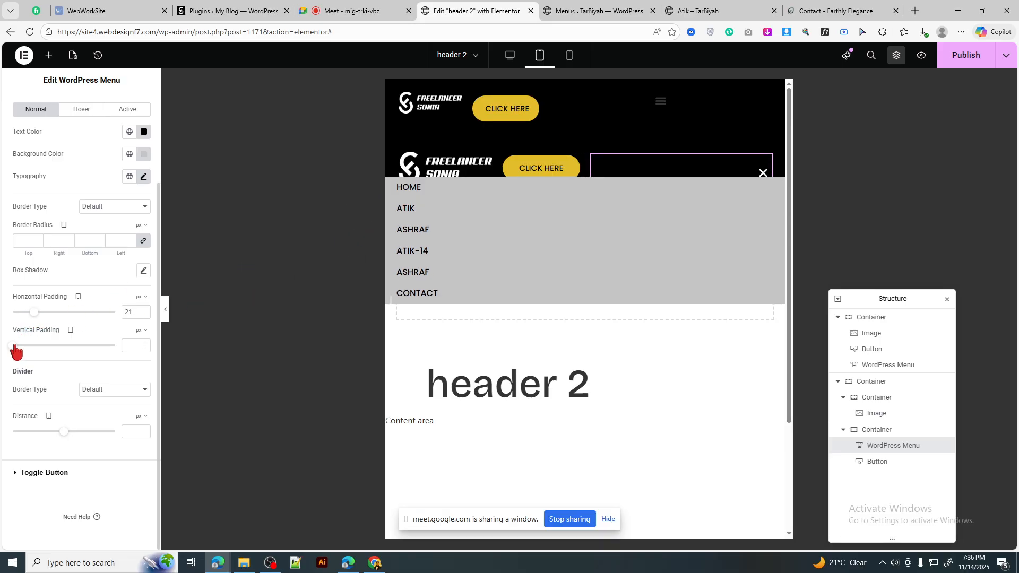
drag(40, 345, 51, 345)
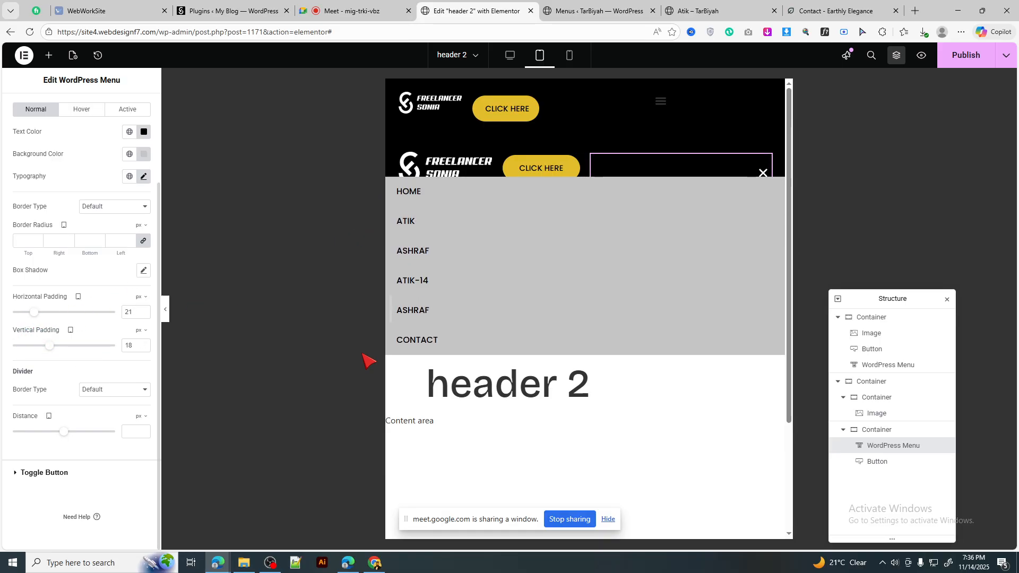
Step: Add 1 px solid #949494 divider lines between dropdown items, then go to the Meet tab
click(111, 390)
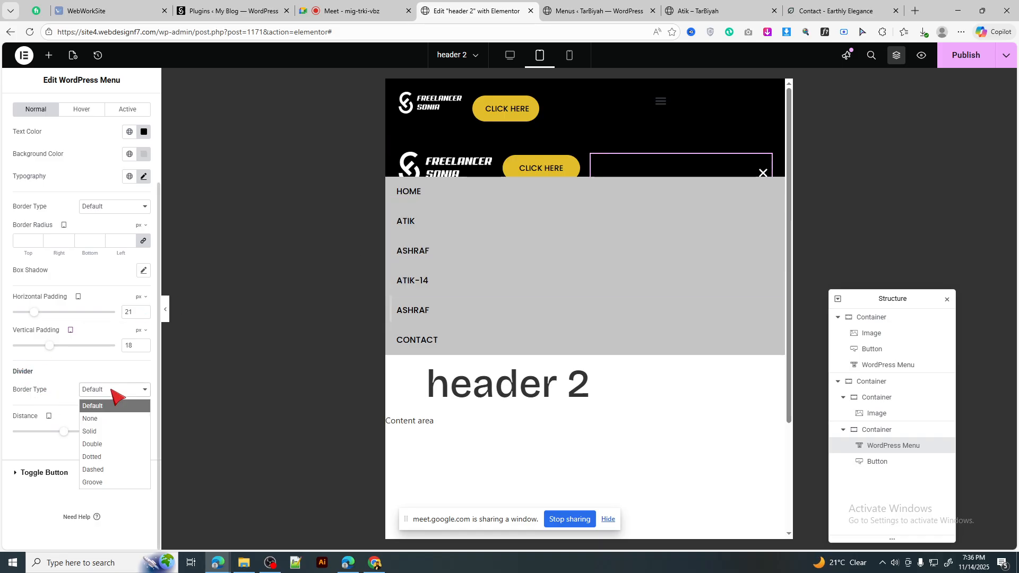
click(101, 431)
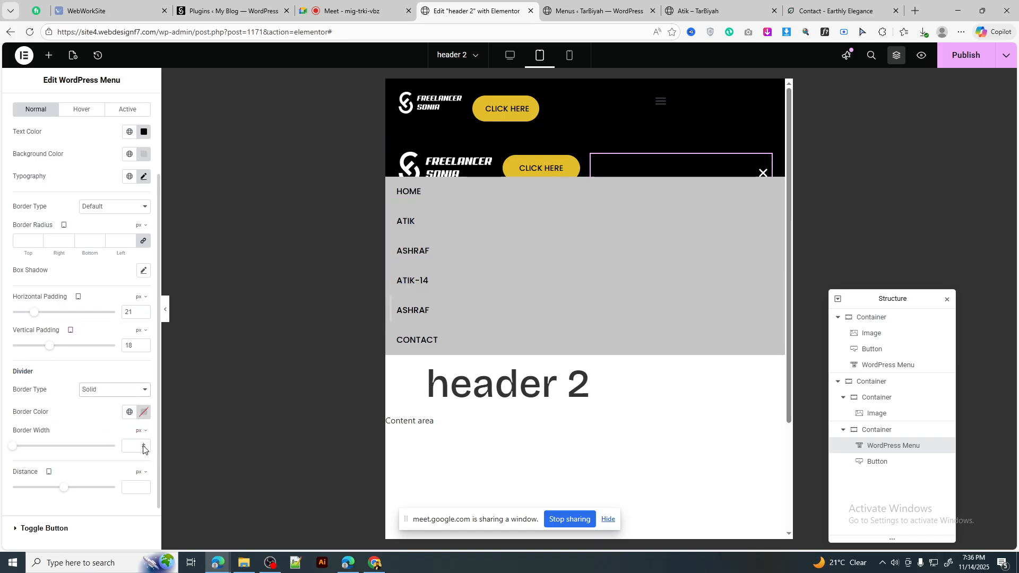
click(143, 447)
click(143, 412)
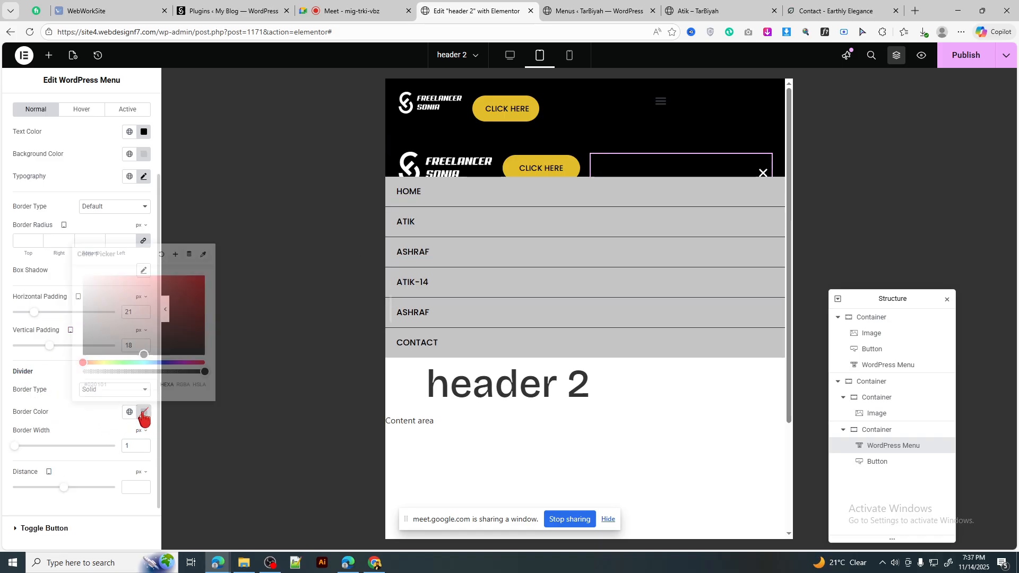
click(75, 287)
drag(74, 296, 77, 326)
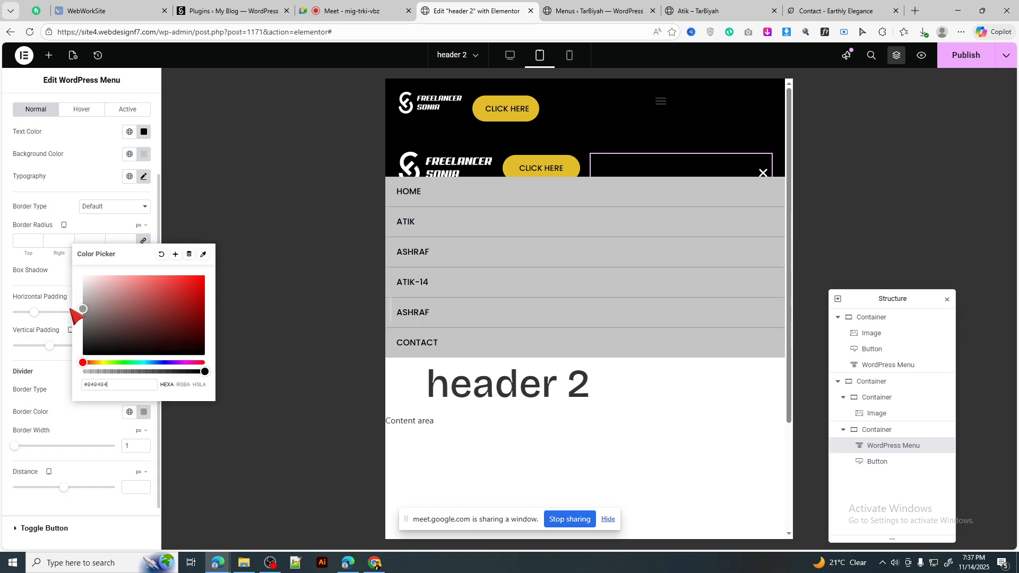
click(143, 414)
click(350, 11)
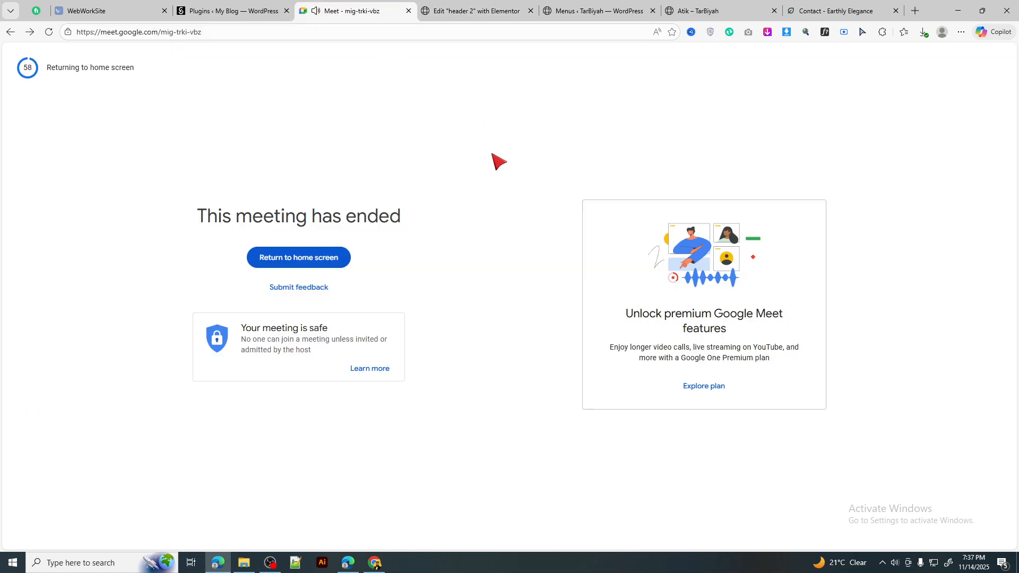
Step: Start an instant Google Meet meeting from the home screen and copy its link
click(309, 258)
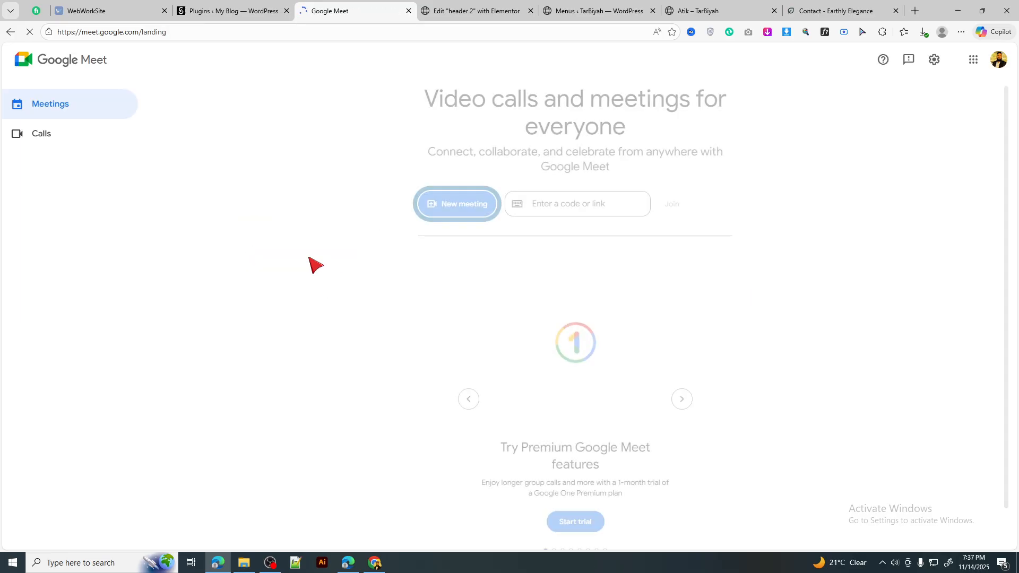
click(461, 208)
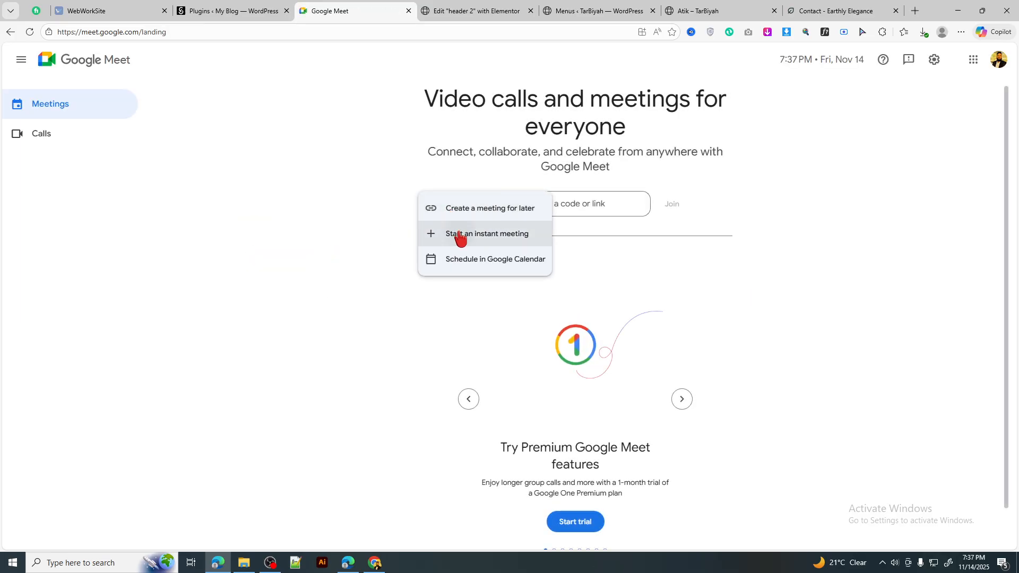
click(457, 234)
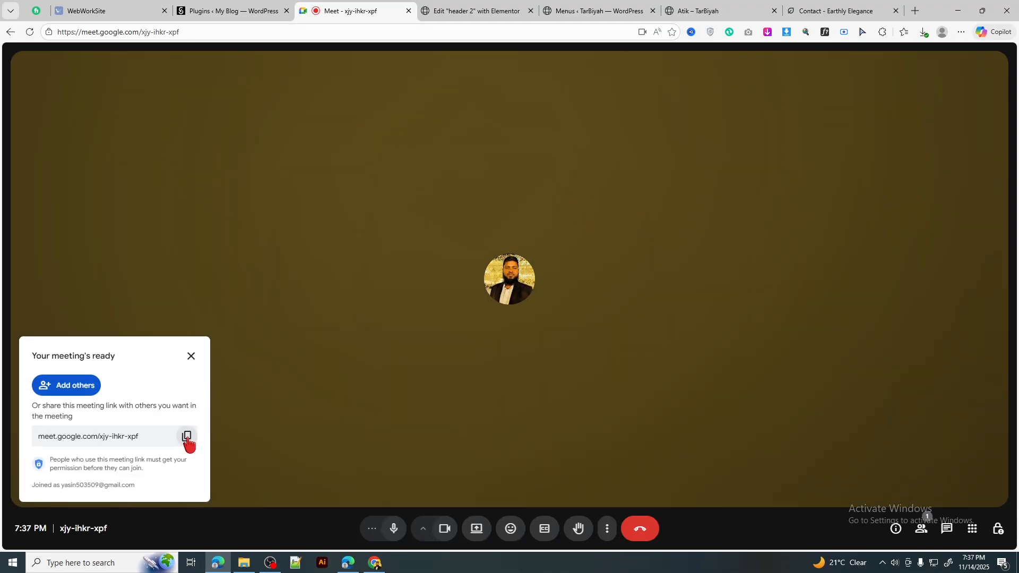
click(187, 436)
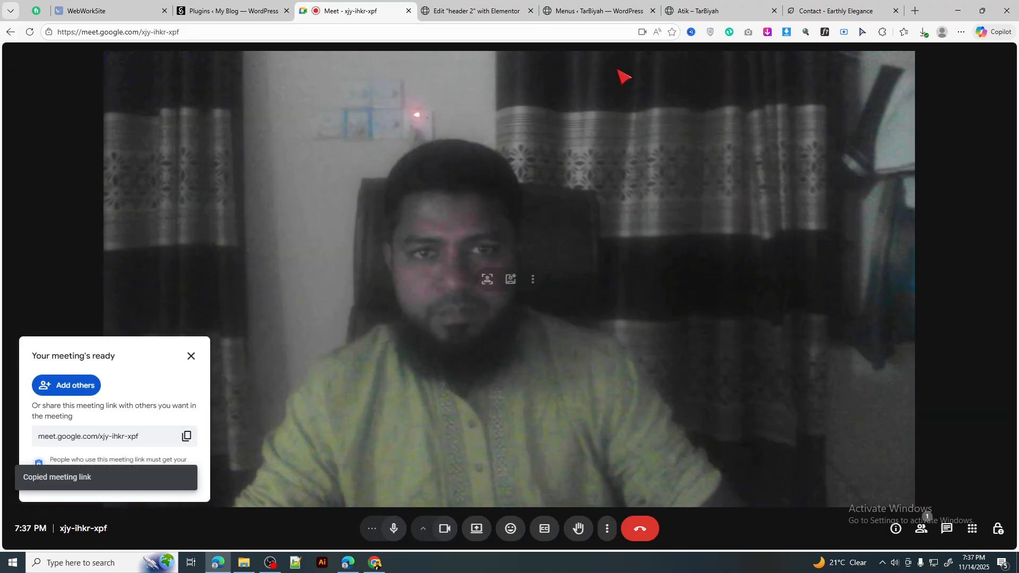
Step: Get rid of the stray new browser tab and view who is waiting to join the call
click(915, 10)
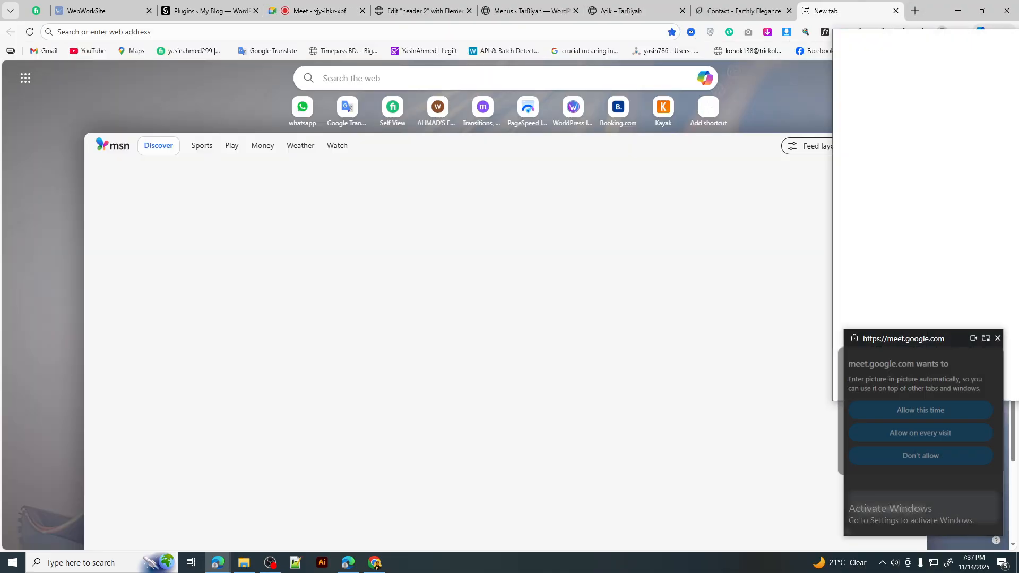
drag(850, 10, 1018, 39)
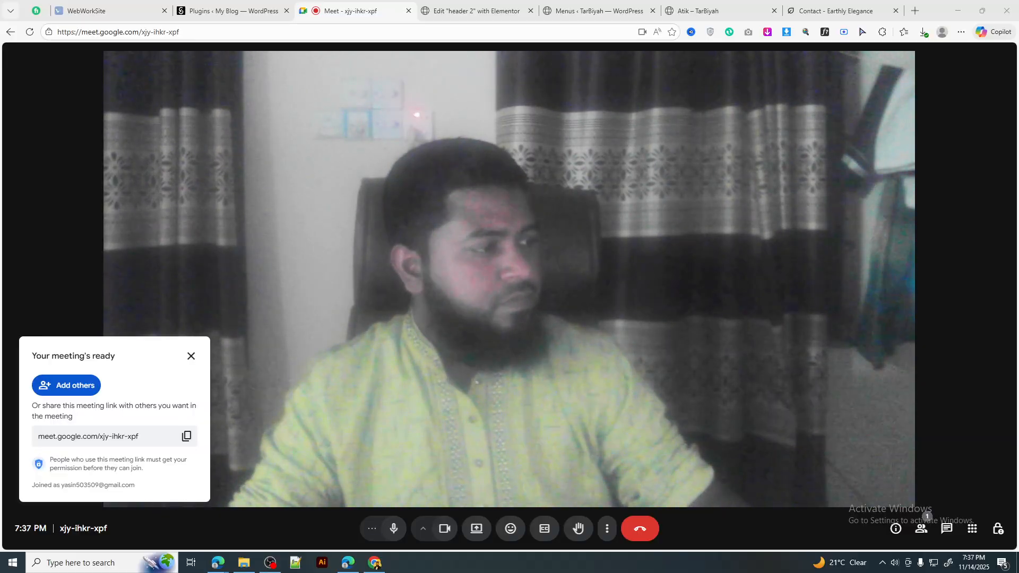
key(alt+Tab)
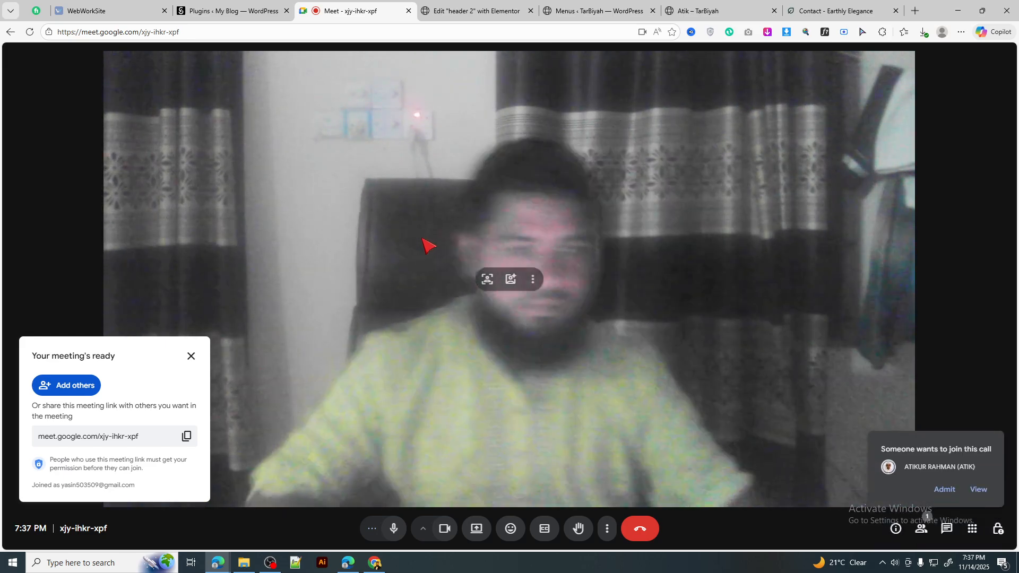
click(980, 490)
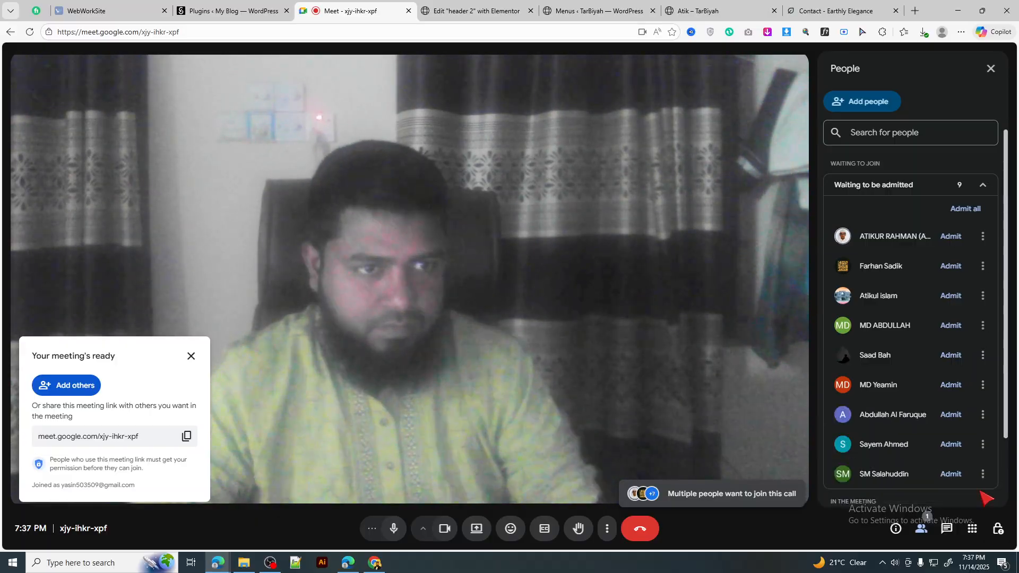
Step: Admit all waiting people in two confirmed batches
click(966, 210)
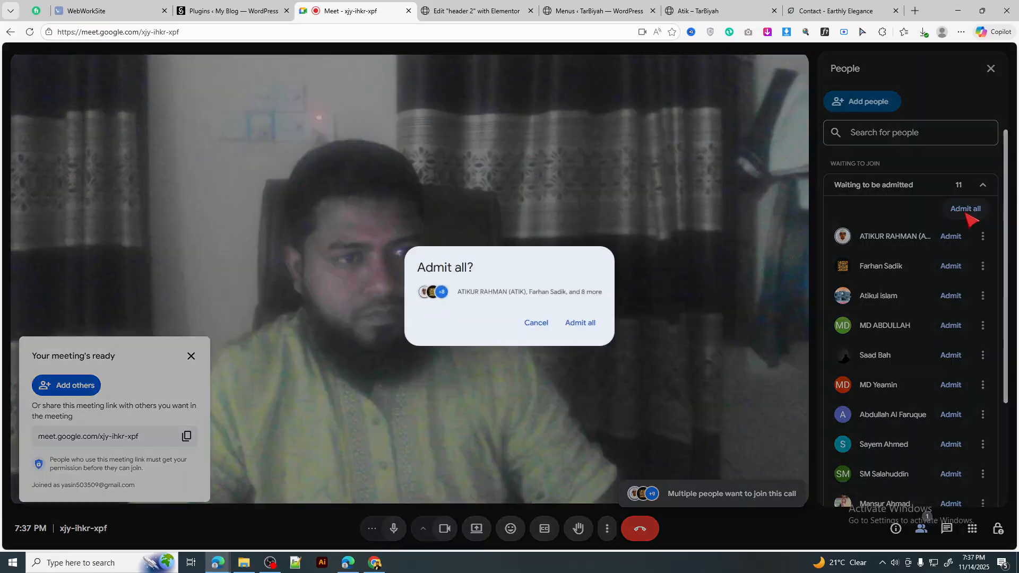
click(580, 323)
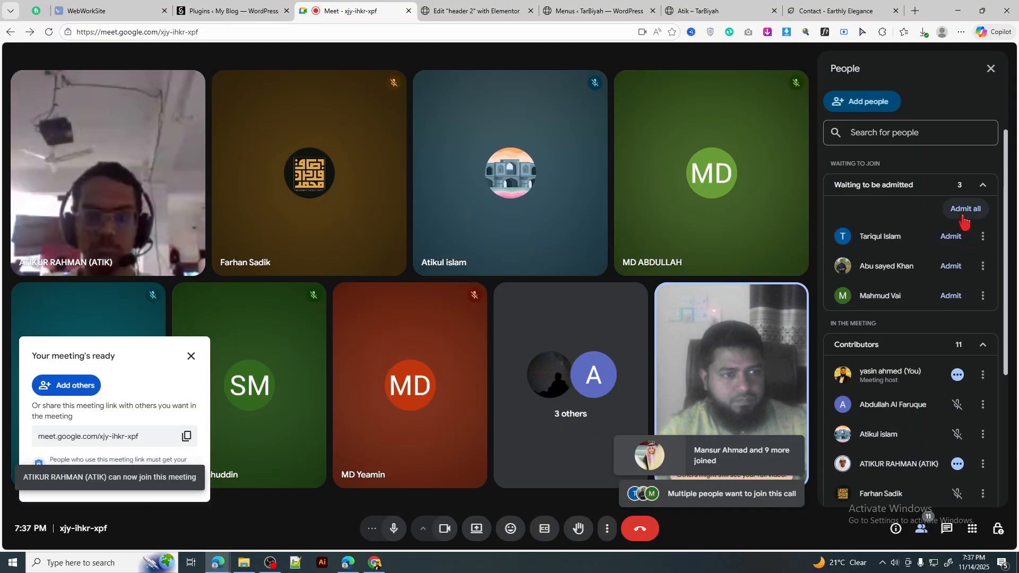
click(965, 210)
click(568, 322)
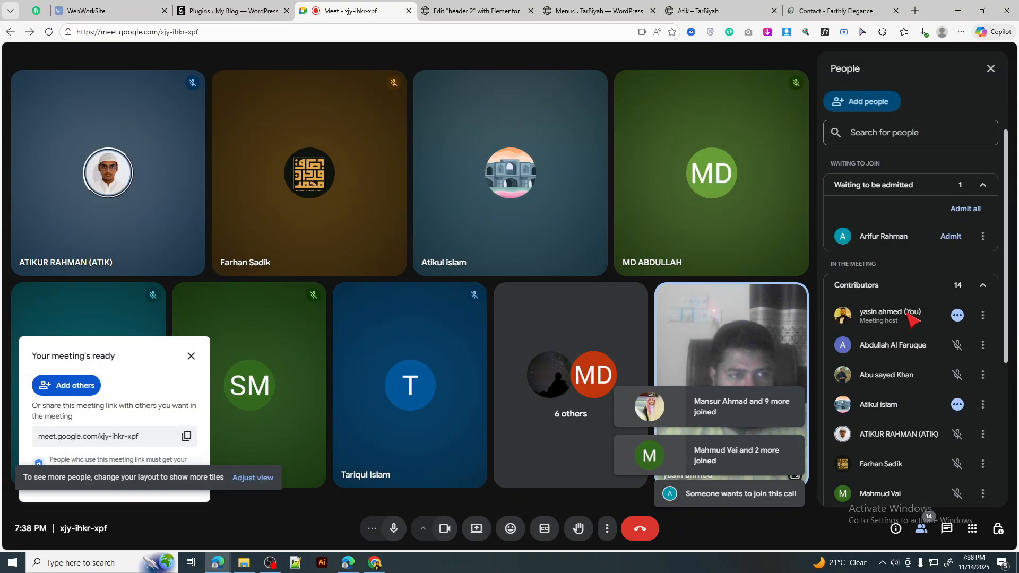
Step: Admit each newly waiting person individually until nobody is left waiting
click(949, 240)
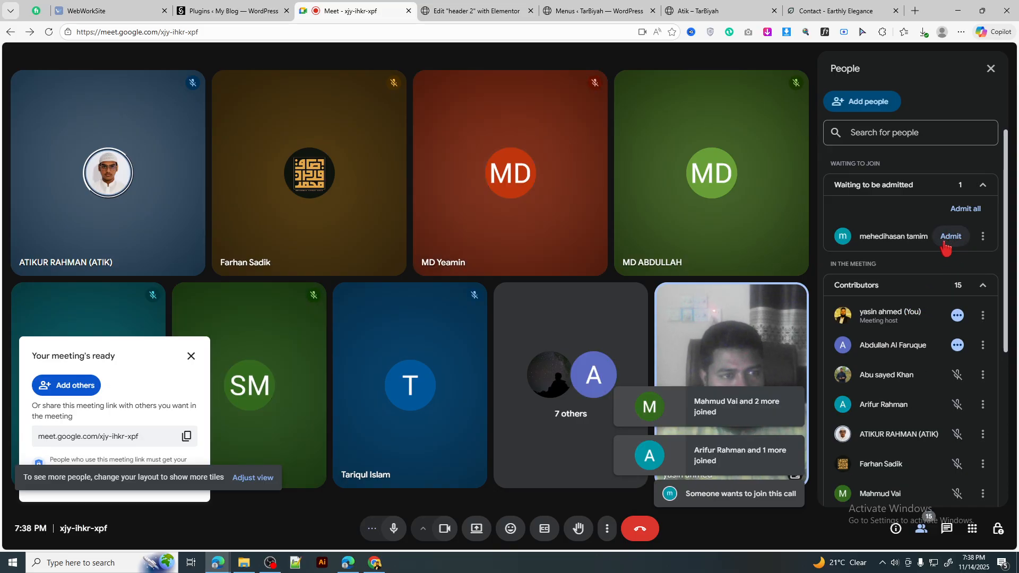
click(947, 240)
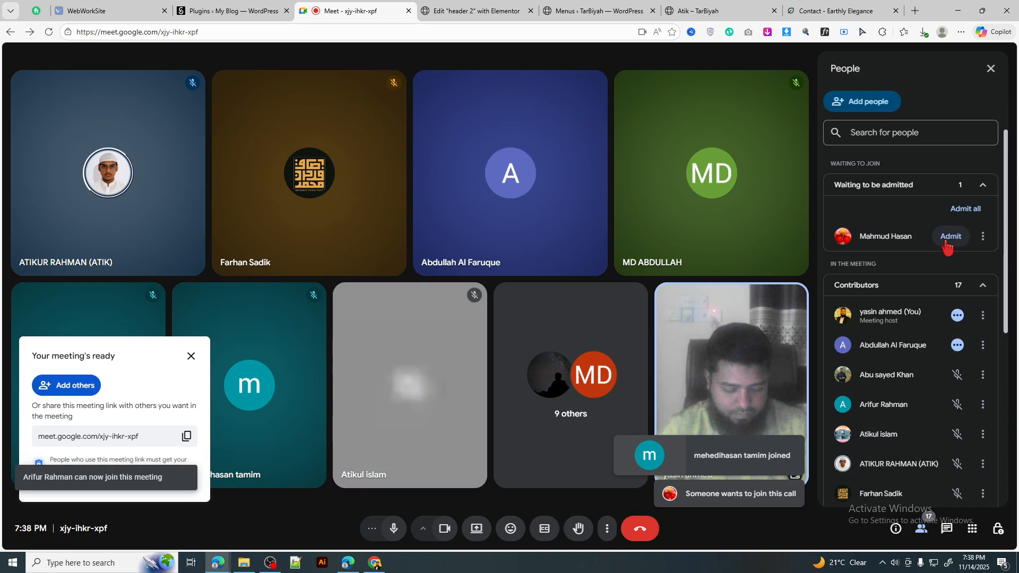
click(949, 238)
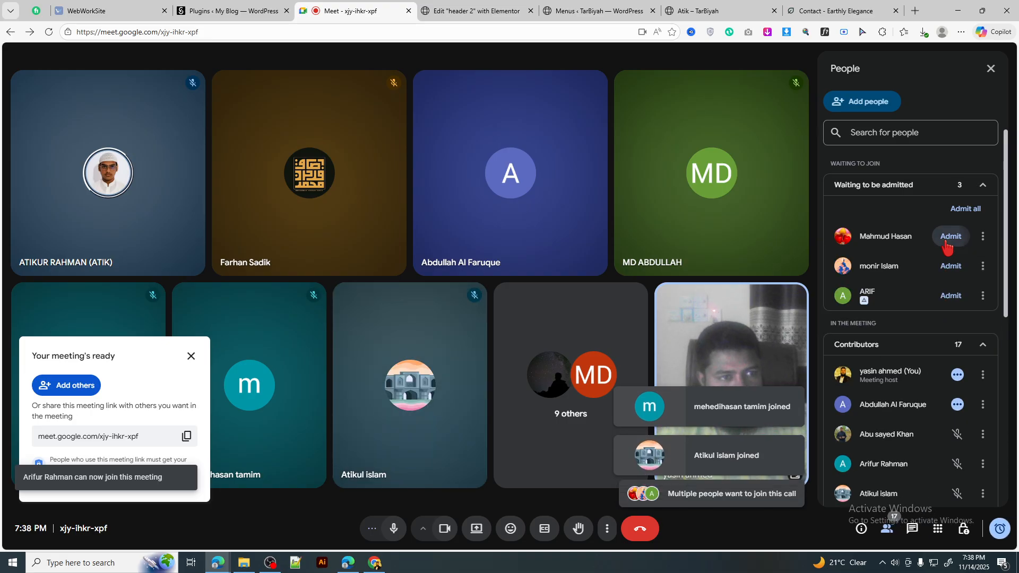
click(949, 238)
click(949, 242)
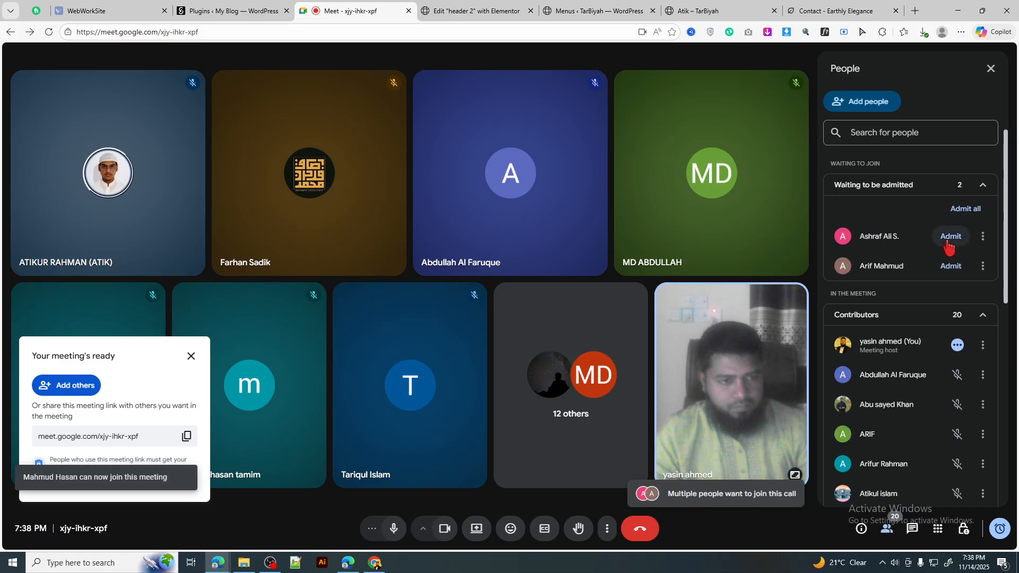
click(950, 236)
click(950, 239)
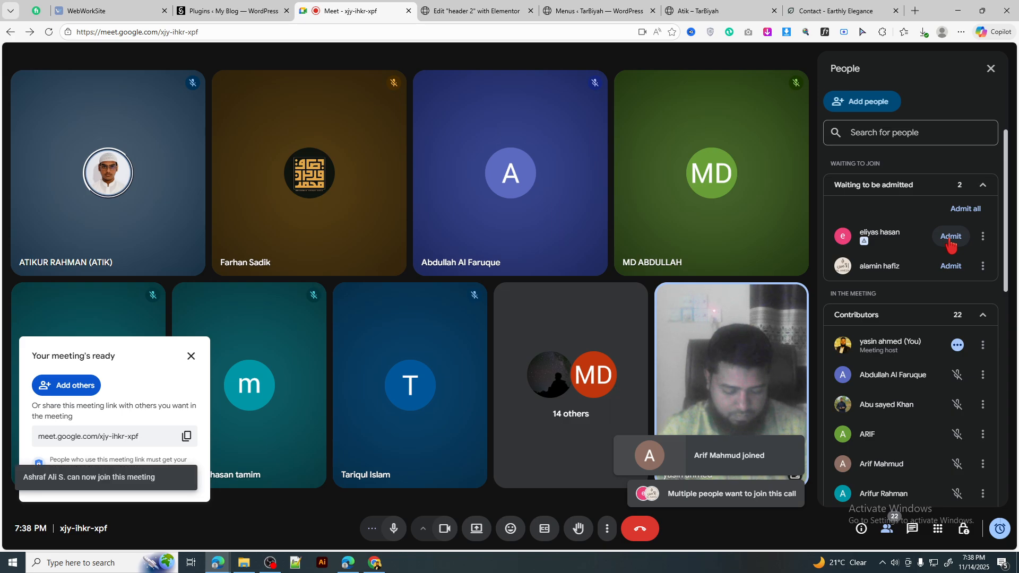
click(951, 237)
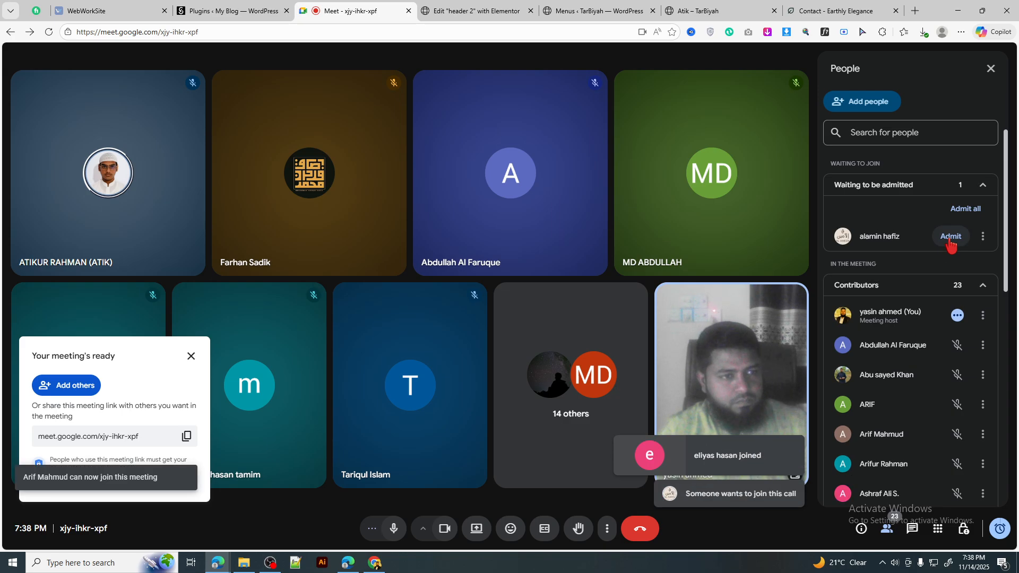
click(951, 237)
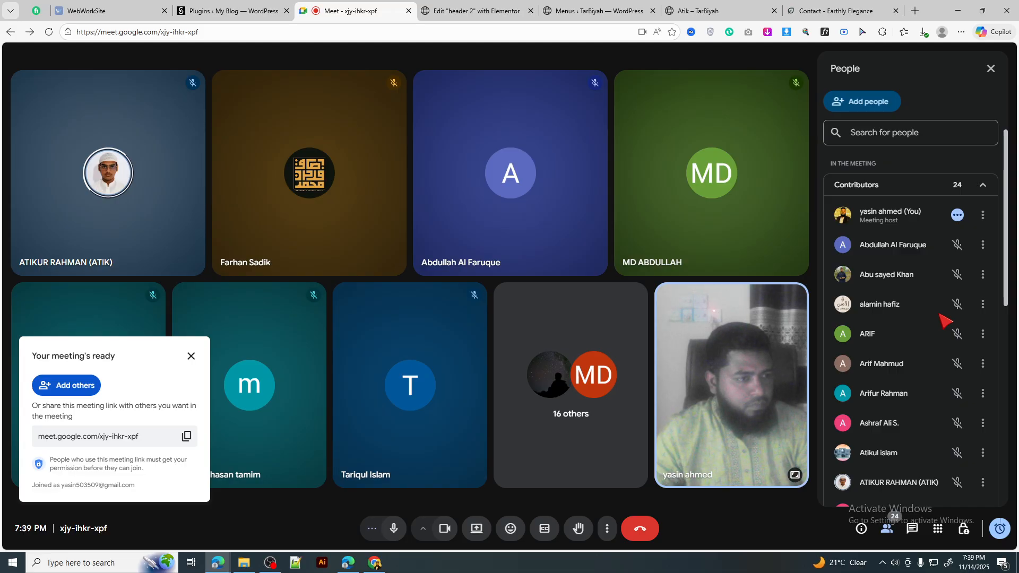
scroll(942, 313, down, 8)
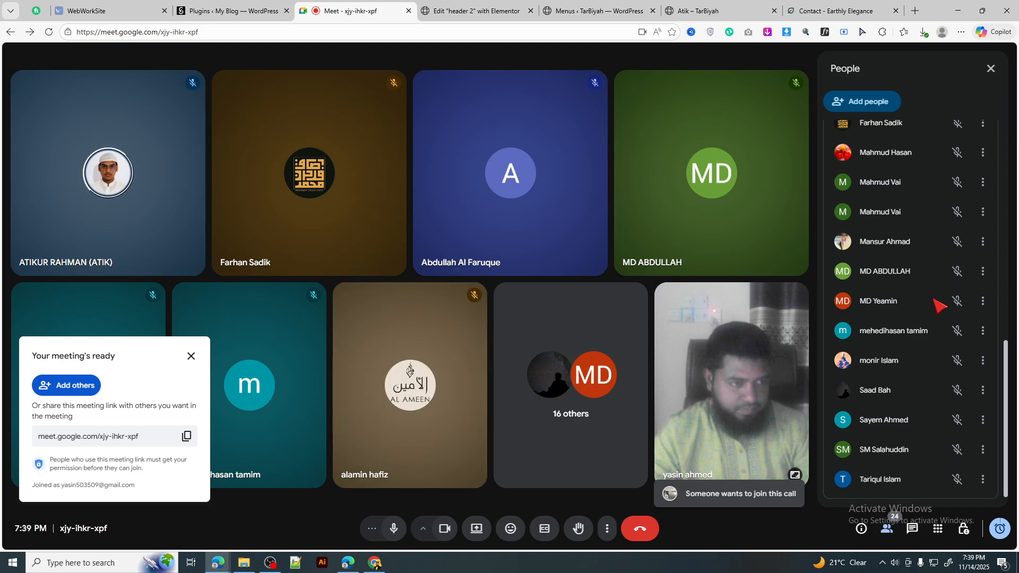
scroll(912, 279, up, 10)
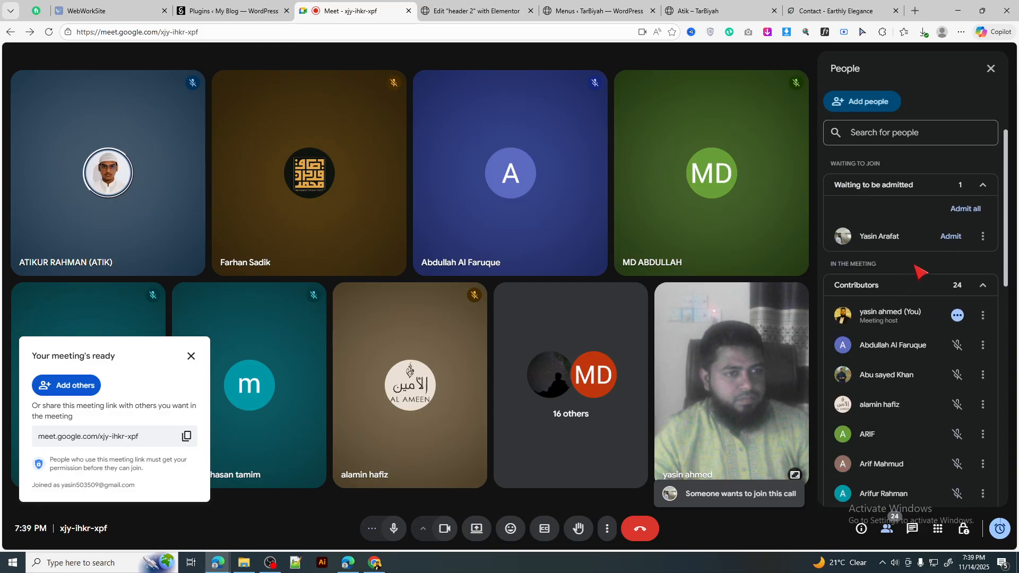
click(951, 237)
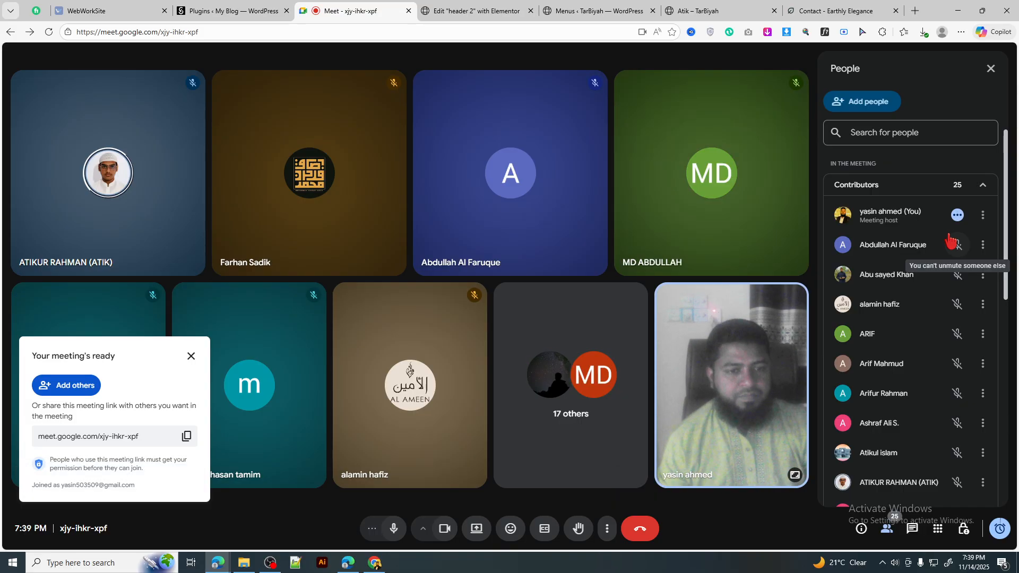
Step: Share the Meet browser window with the call, chosen from the Window tab
click(477, 531)
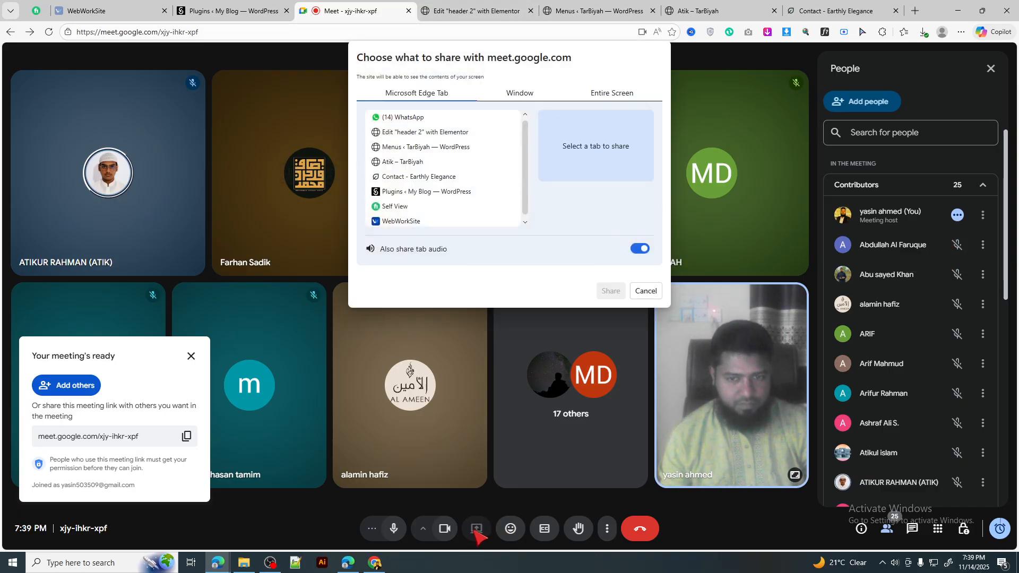
click(516, 96)
click(488, 161)
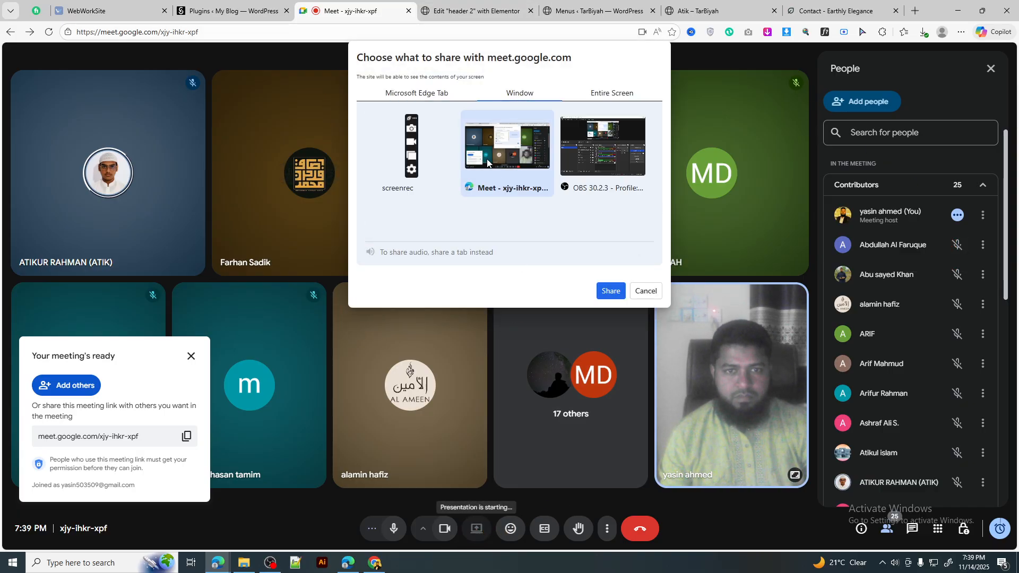
click(610, 291)
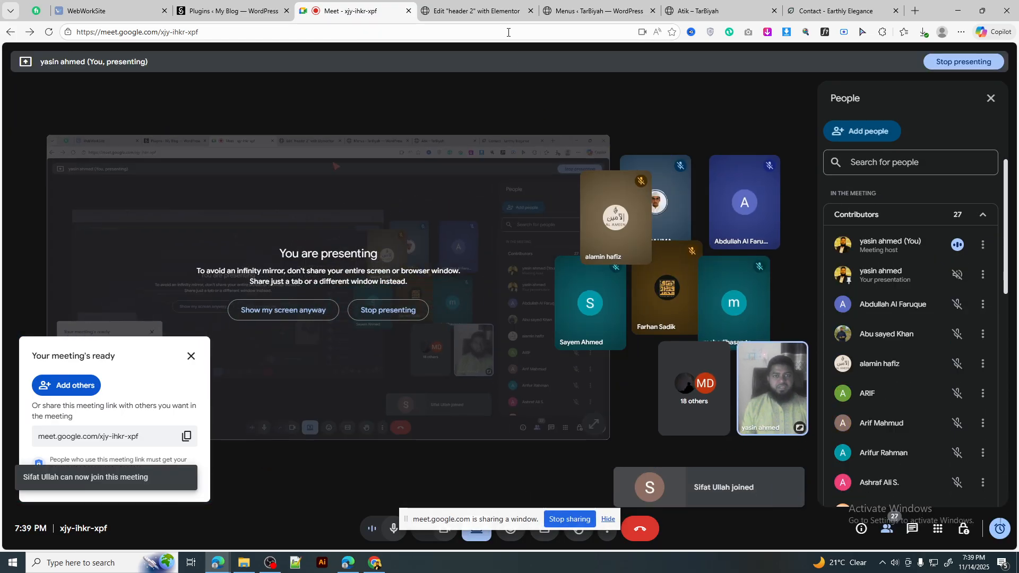
Step: Lighten the dropdown Divider Border Color to a paler grey
click(475, 6)
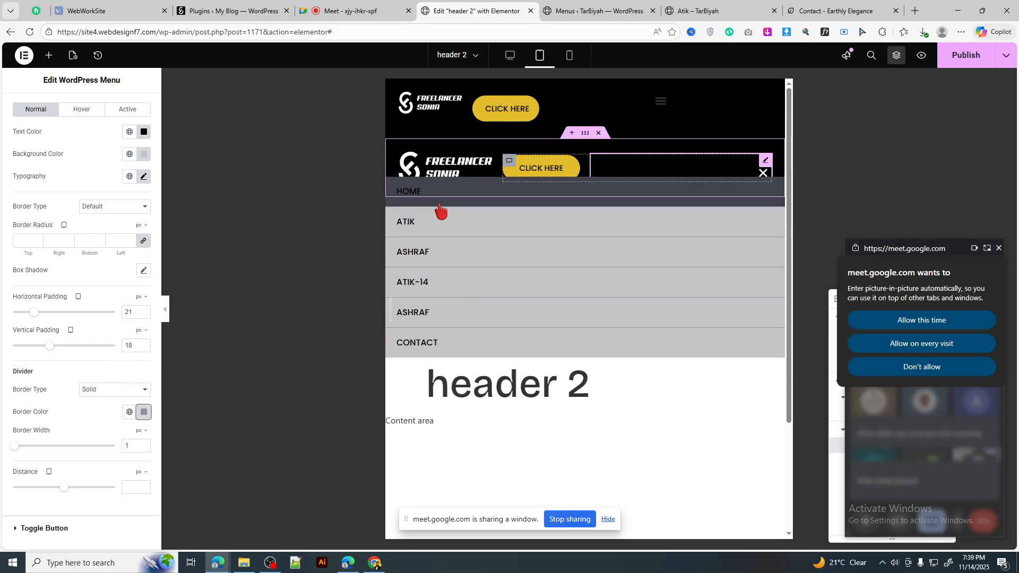
click(144, 413)
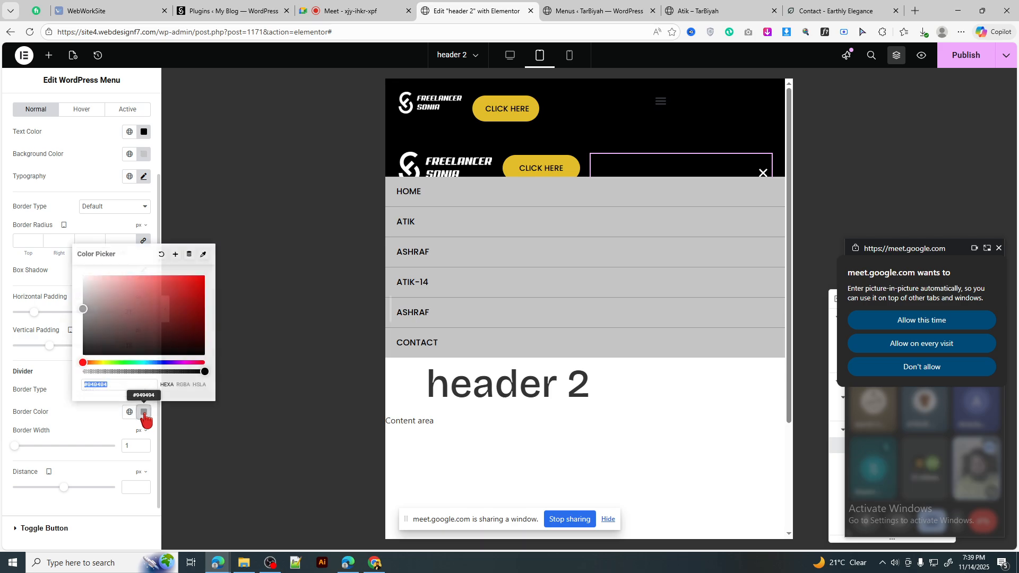
drag(82, 315, 80, 306)
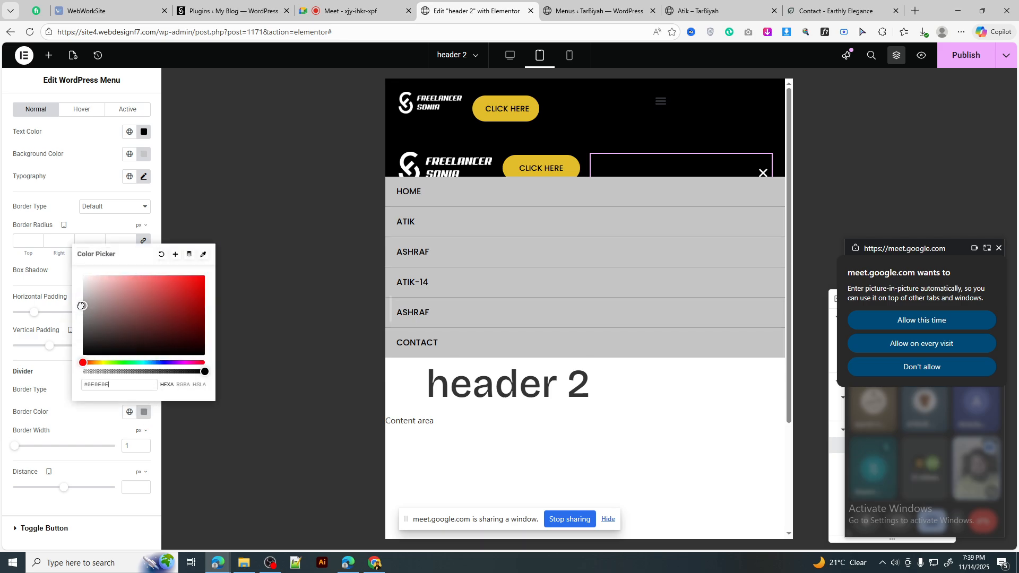
click(144, 412)
Step: Review the menu hover styling, then lighten the dropdown Background Color to #EEEEEE
scroll(143, 191, up, 2)
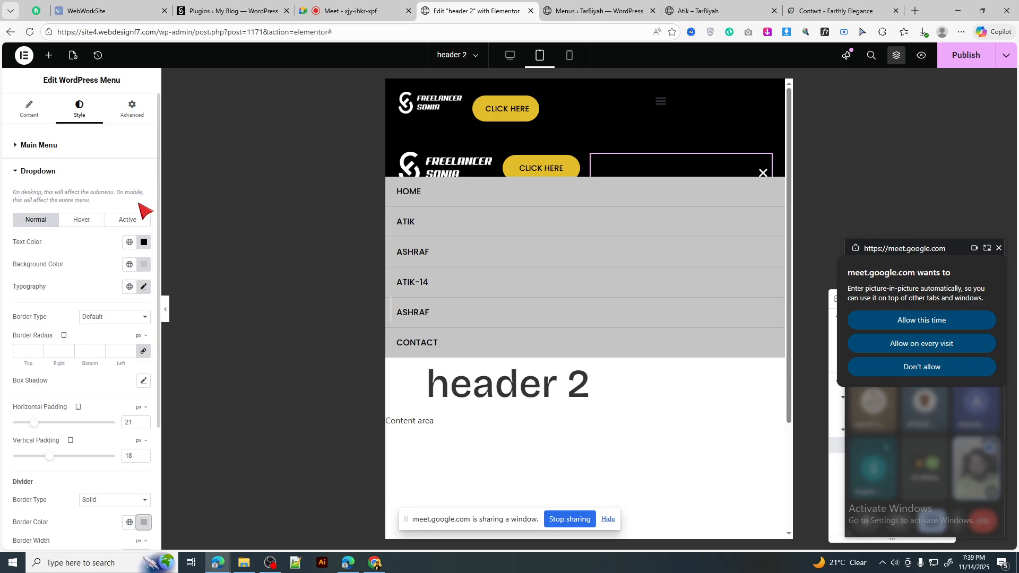
click(82, 221)
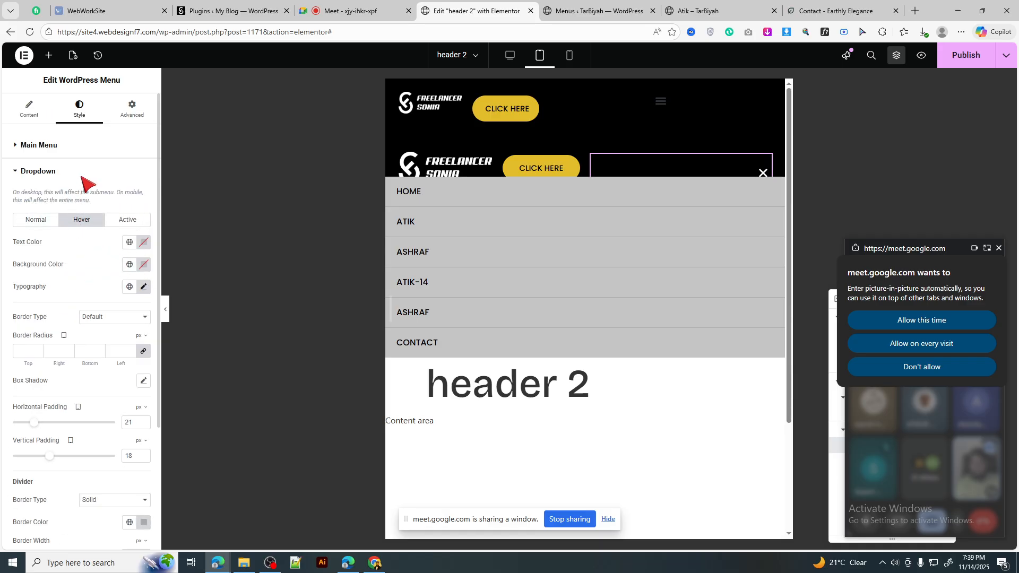
scroll(90, 303, down, 3)
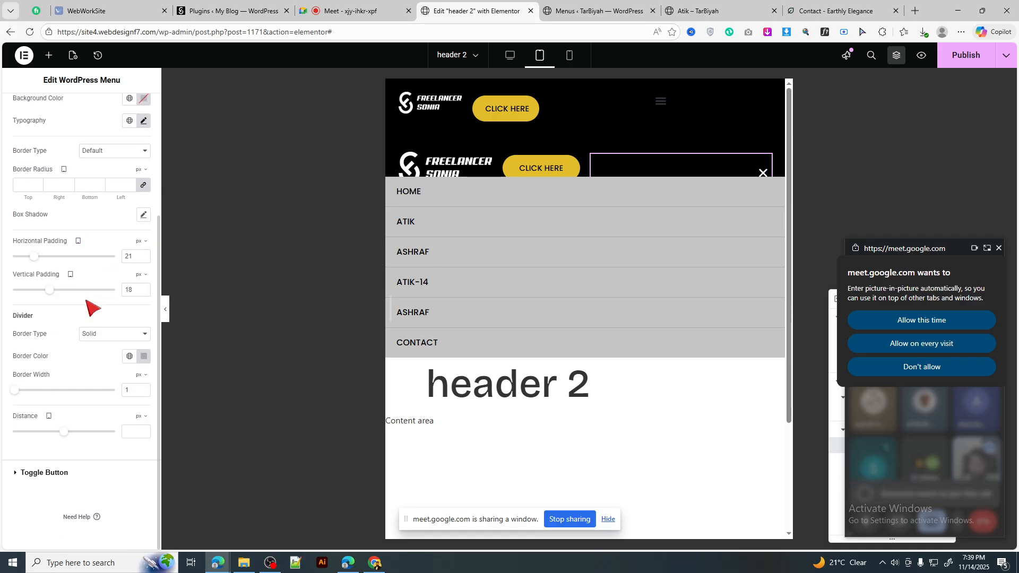
scroll(92, 307, up, 1)
scroll(93, 306, up, 2)
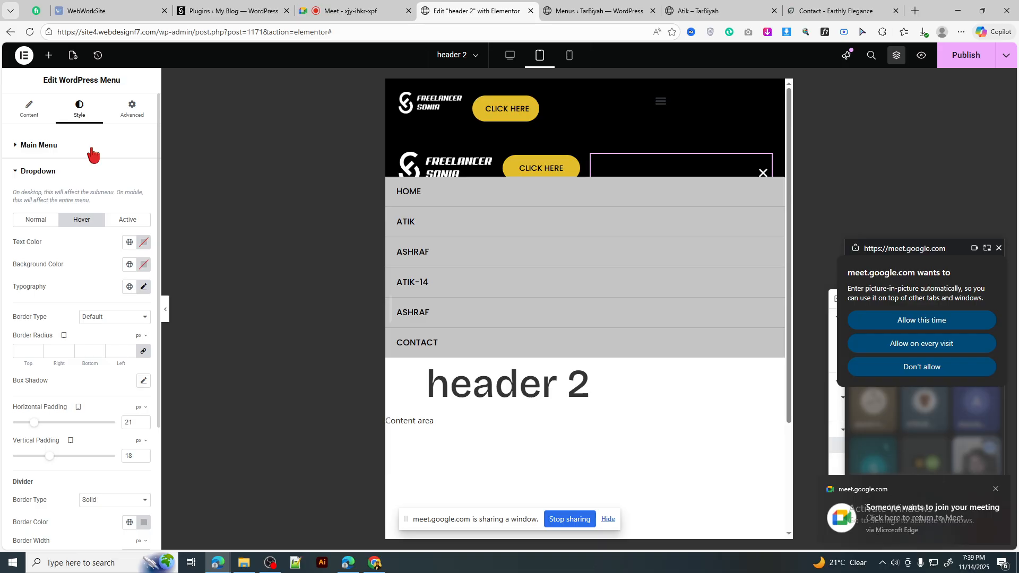
click(93, 152)
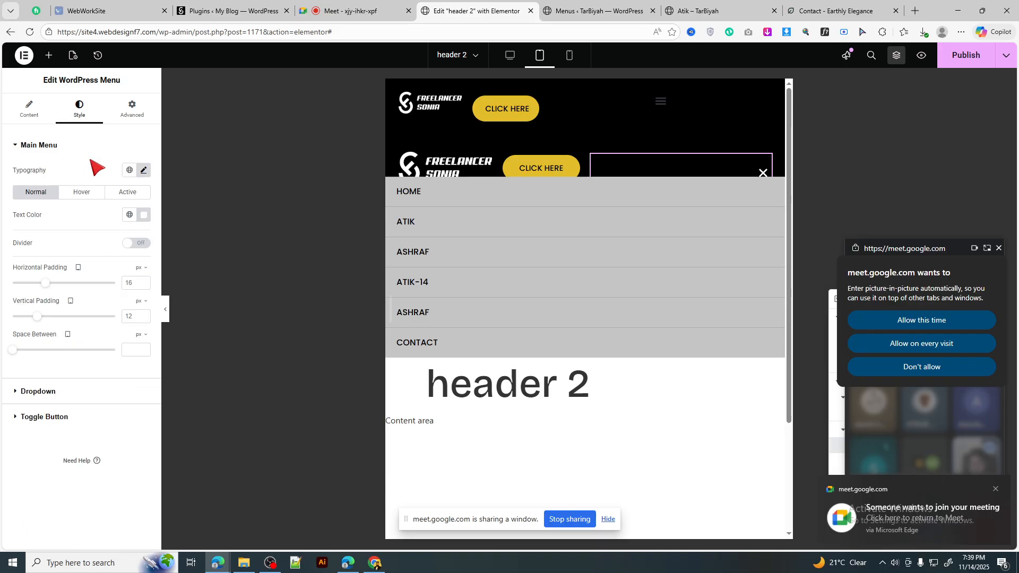
click(81, 194)
click(58, 152)
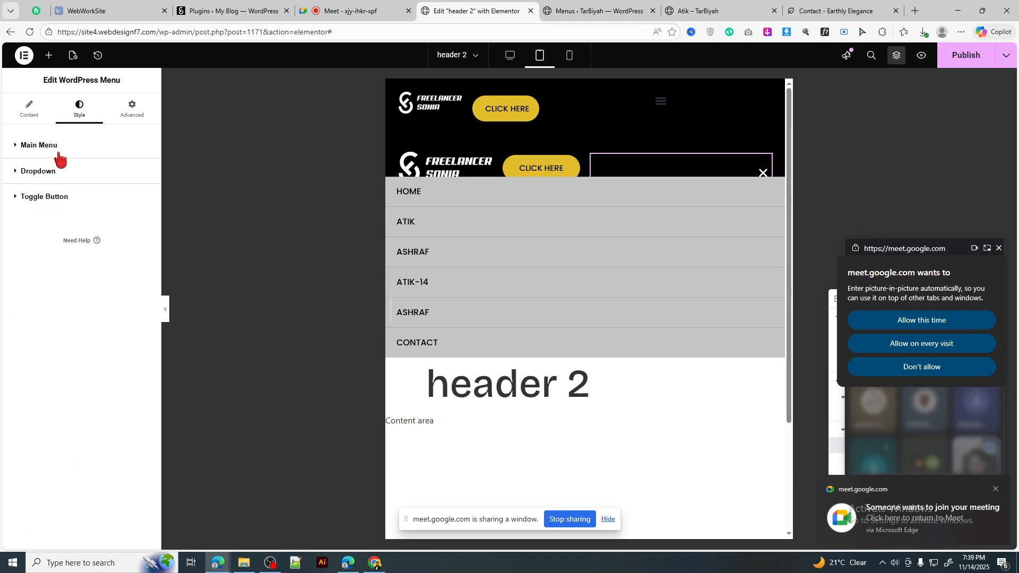
click(71, 173)
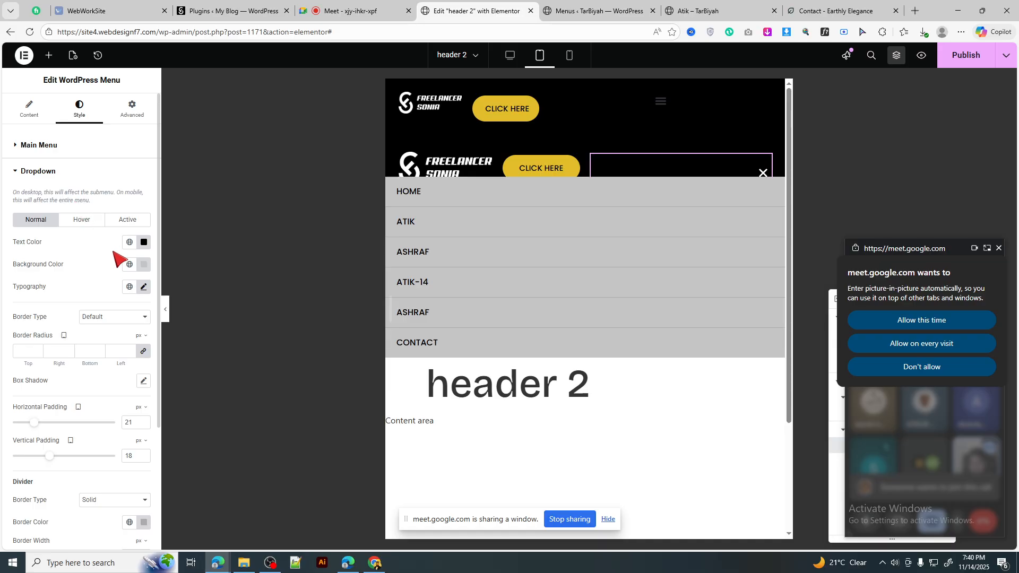
click(143, 265)
drag(84, 327, 78, 314)
Step: Admit the person waiting in the Meet call and return to the header 2 editor
click(364, 12)
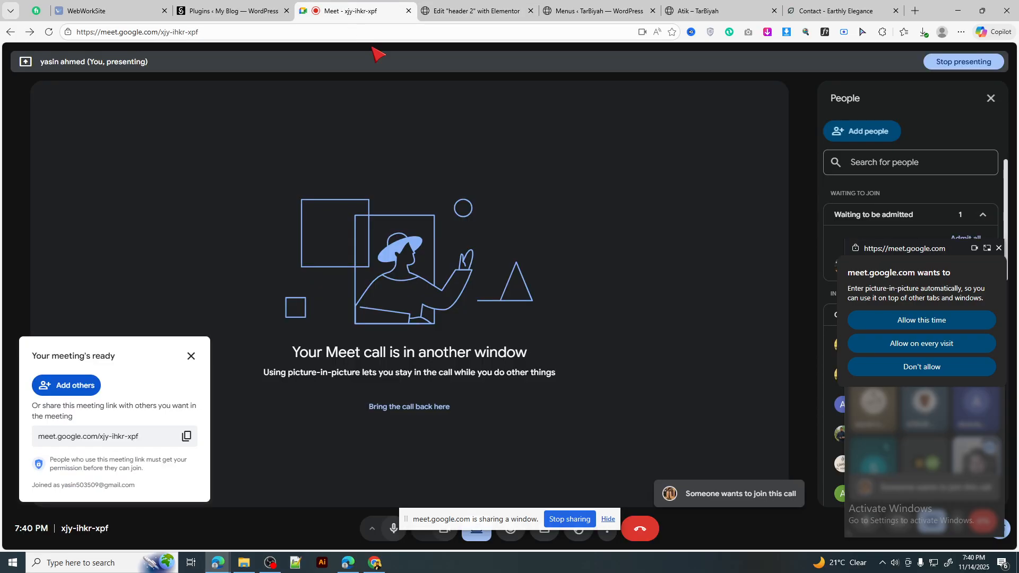
click(950, 267)
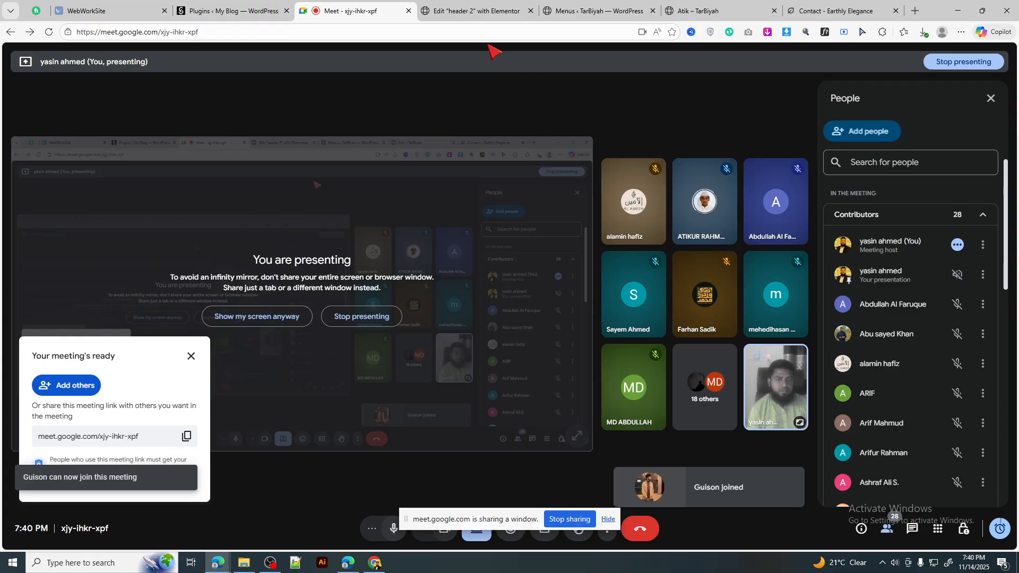
click(475, 10)
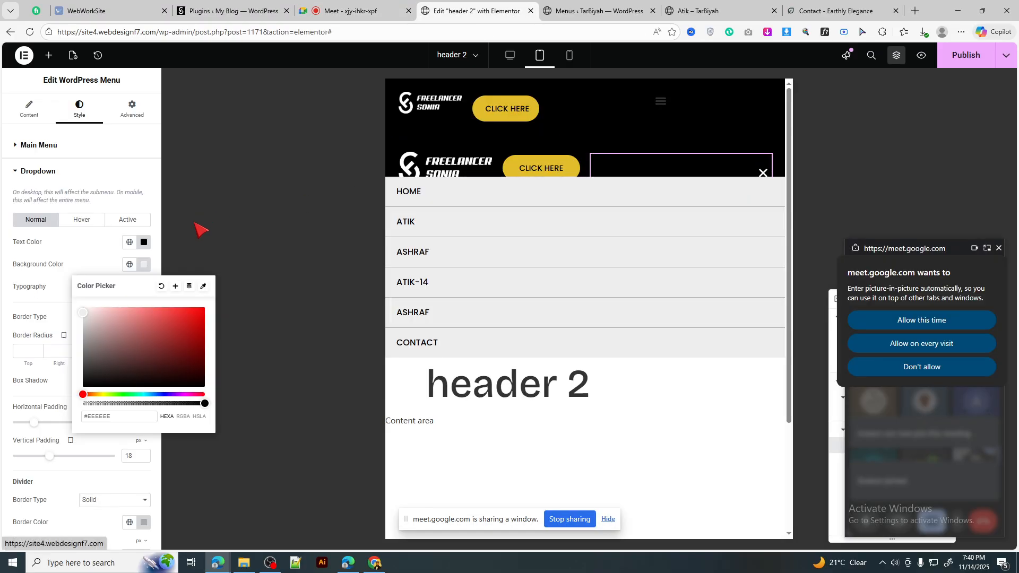
Step: Set dropdown vertical padding to 14; on hover use dark #183030 background and #FFFFFF text
click(144, 265)
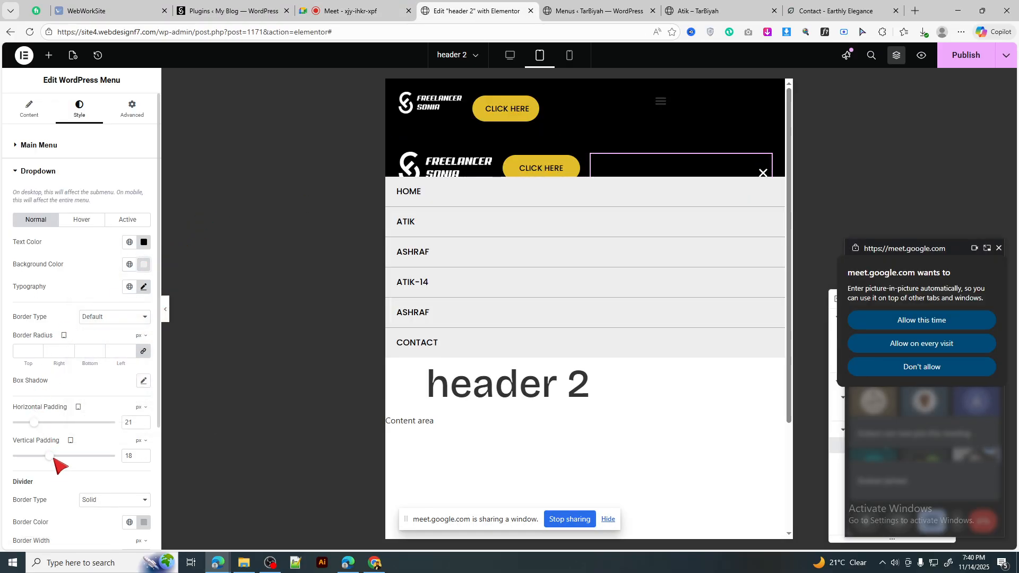
drag(49, 463, 40, 463)
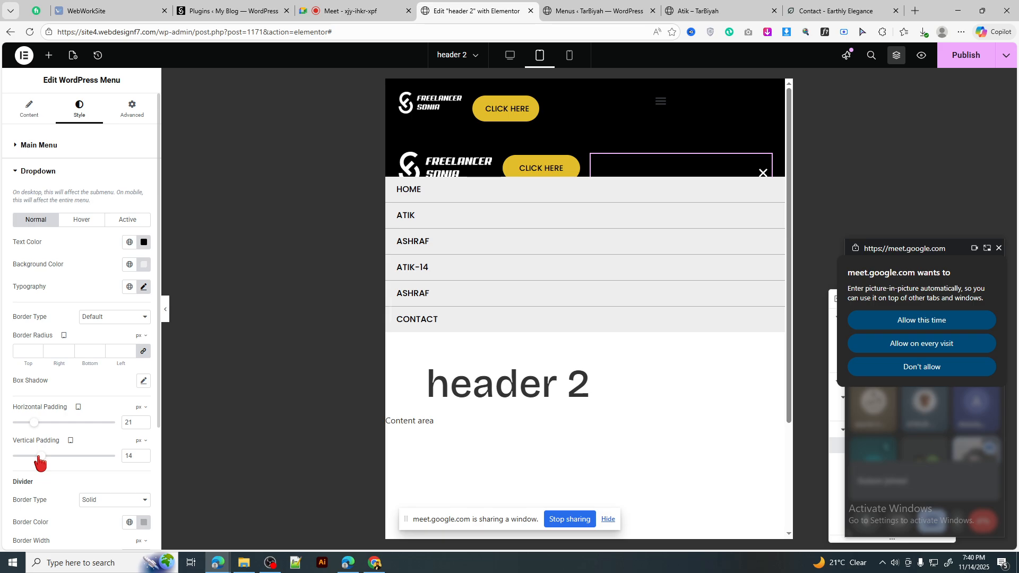
click(81, 222)
click(143, 265)
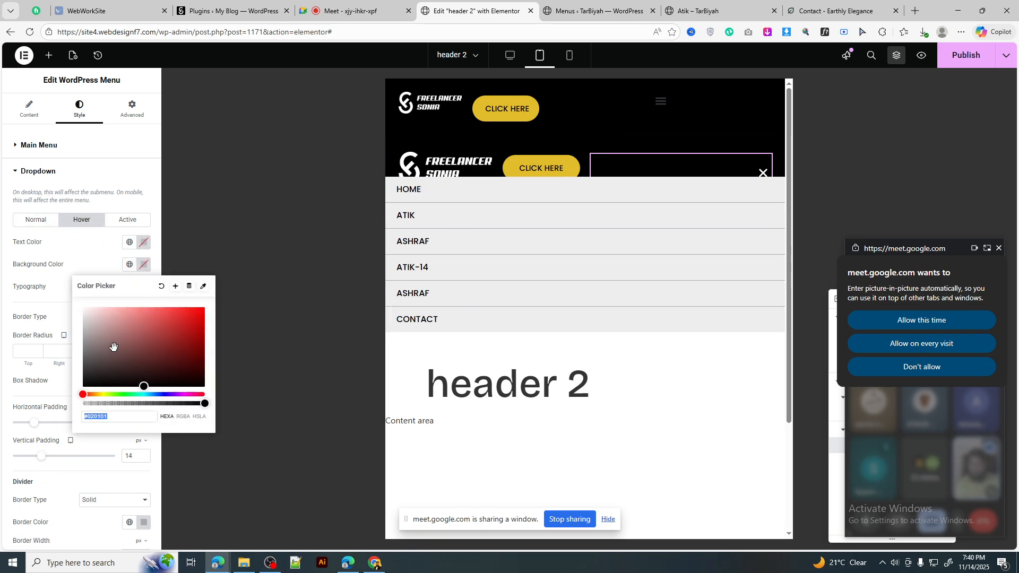
click(129, 264)
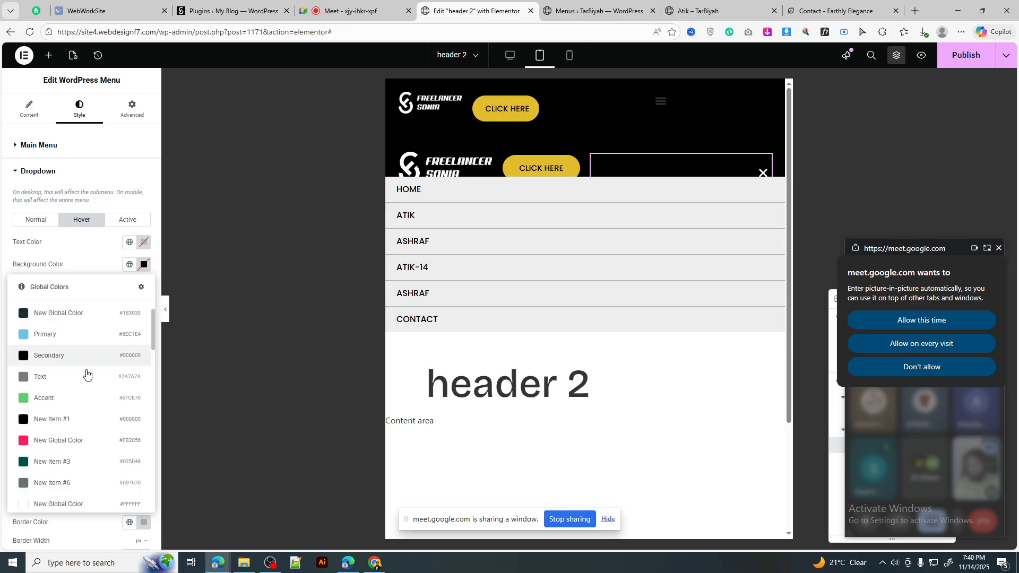
scroll(75, 403, down, 3)
scroll(71, 425, down, 5)
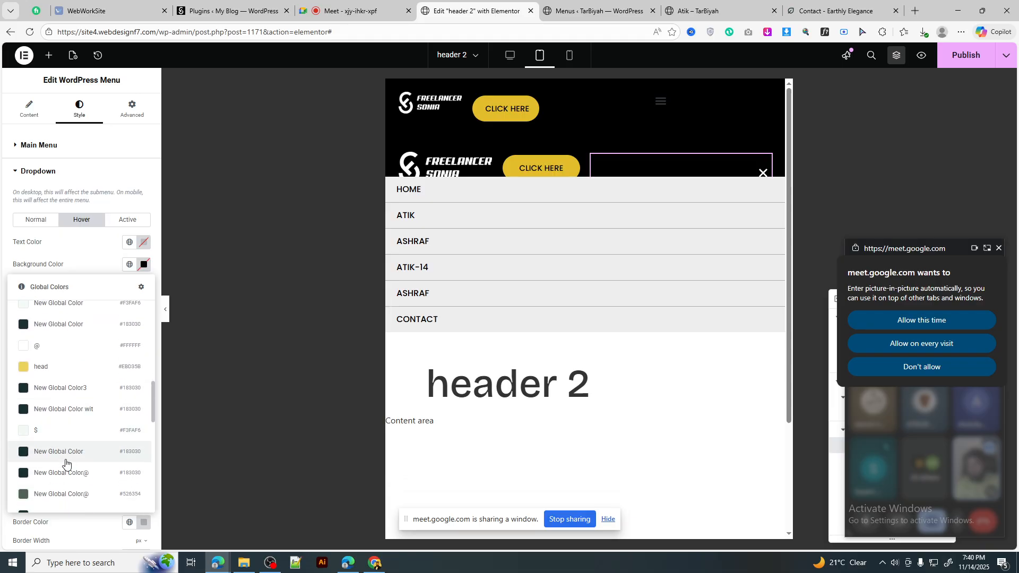
click(64, 452)
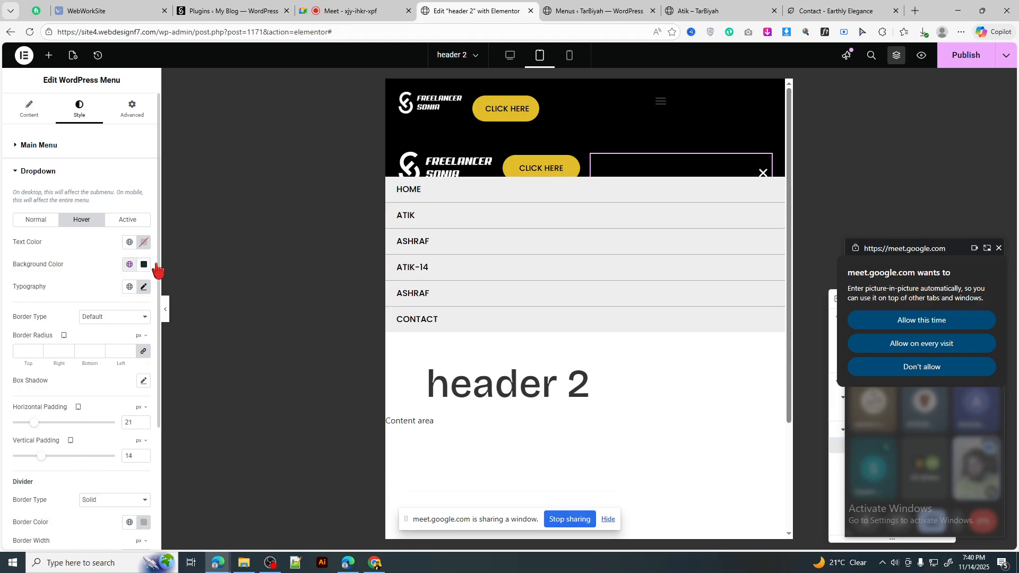
click(144, 243)
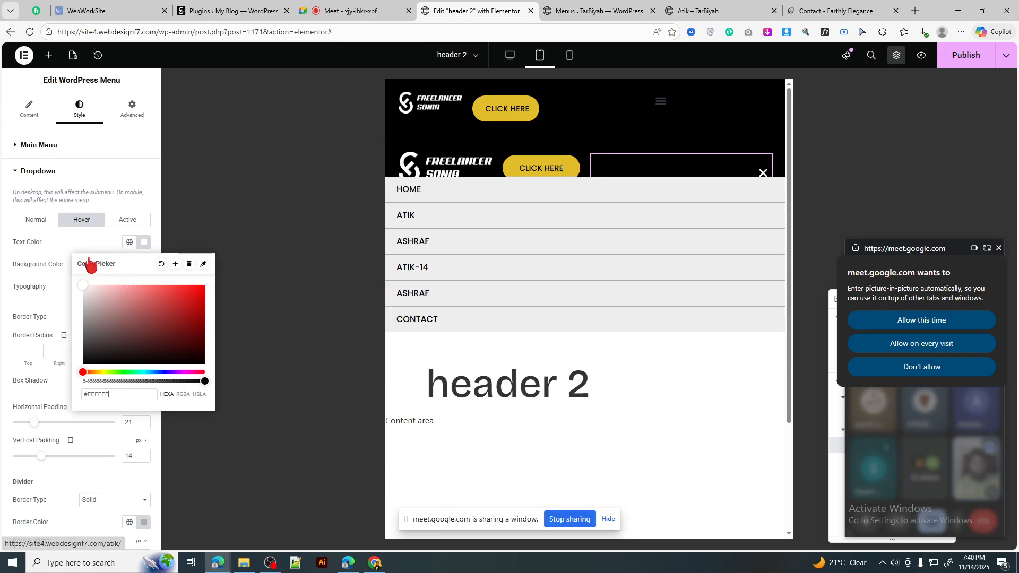
click(144, 242)
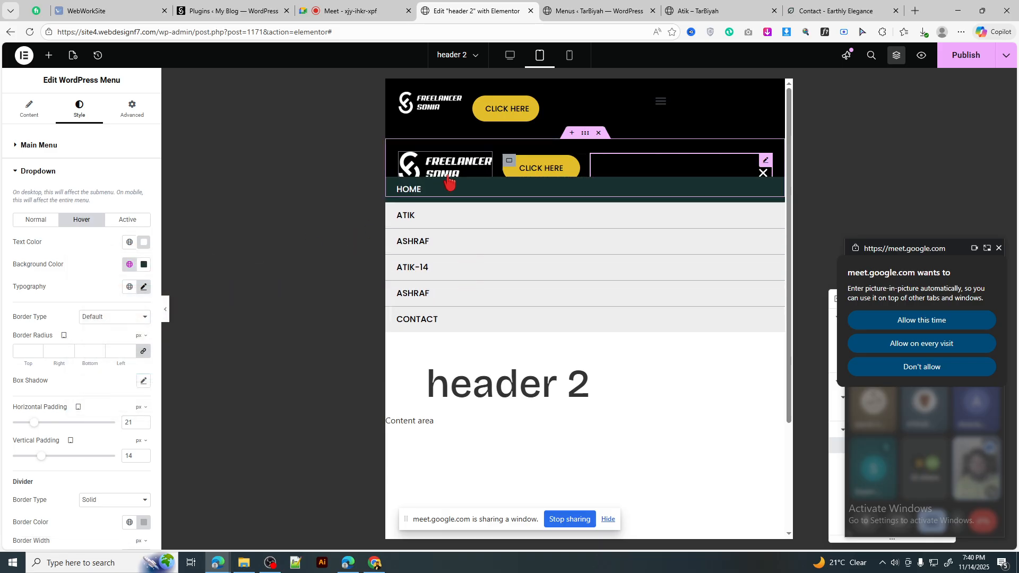
scroll(93, 390, down, 3)
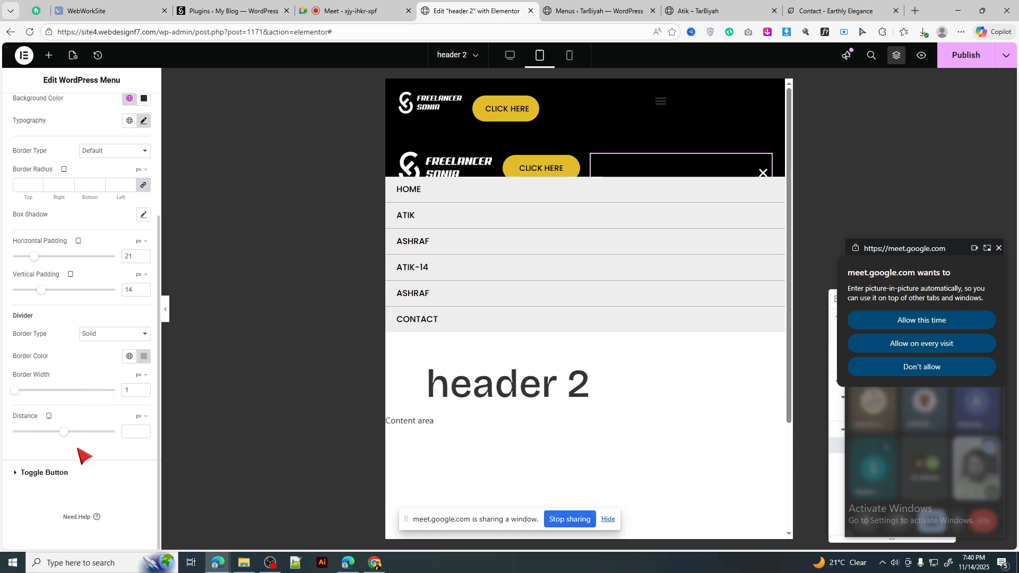
Step: Increase the dropdown Distance so the menu drops further below the header
mouse_move(74, 432)
mouse_down()
mouse_move(103, 432)
mouse_move(86, 433)
mouse_up()
click(763, 174)
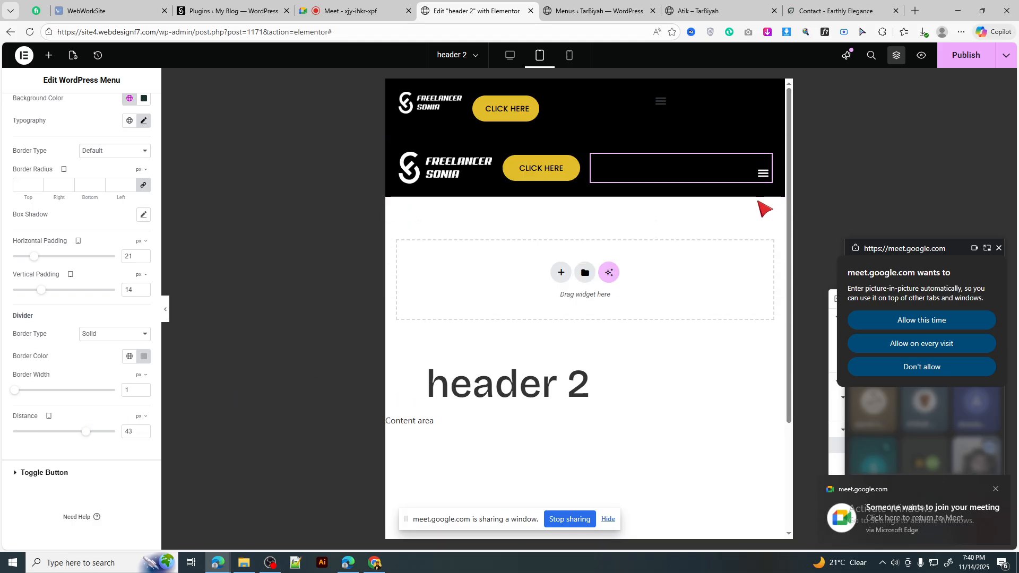
scroll(130, 128, up, 3)
Step: Set the menu widget's Advanced Padding Top to 0
click(132, 121)
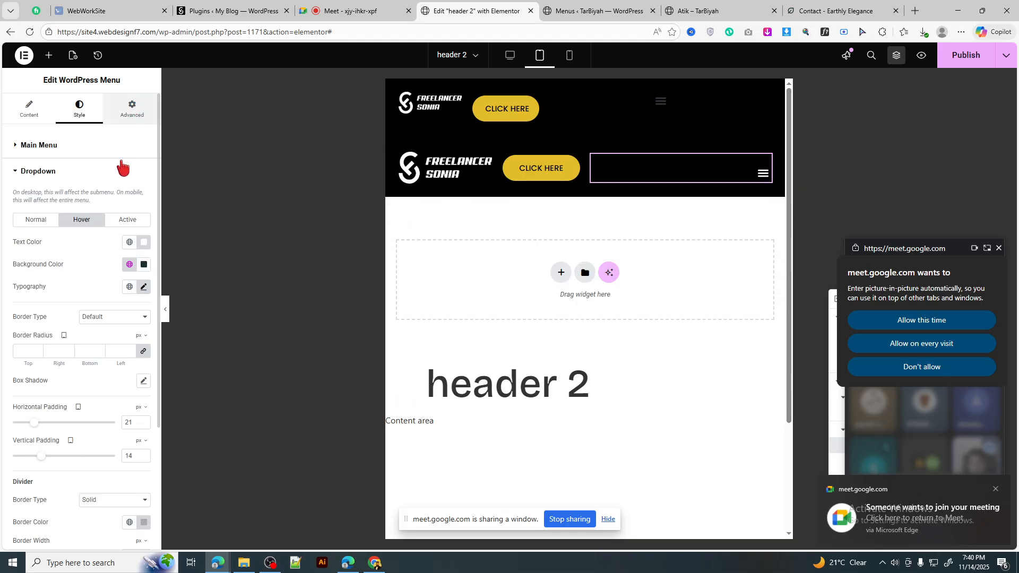
drag(29, 224, 16, 224)
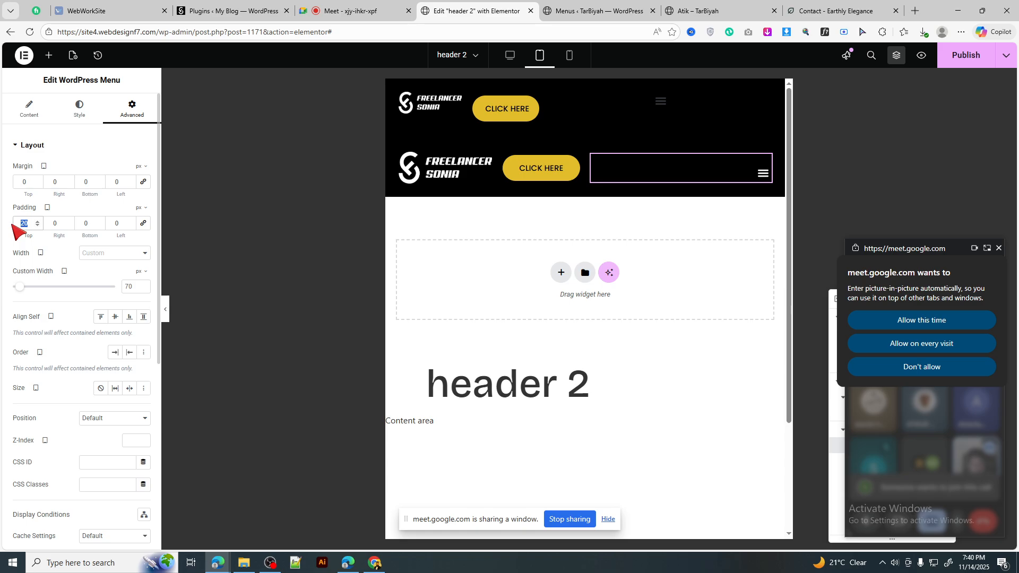
text(0)
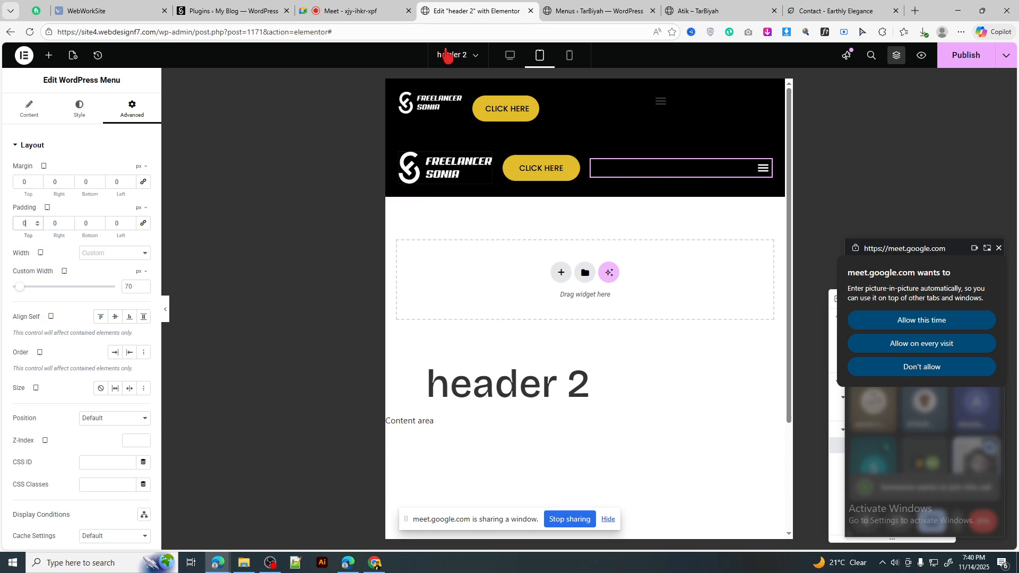
Step: Dismiss the Meet prompt and come back to the header 2 editor
click(370, 16)
click(955, 267)
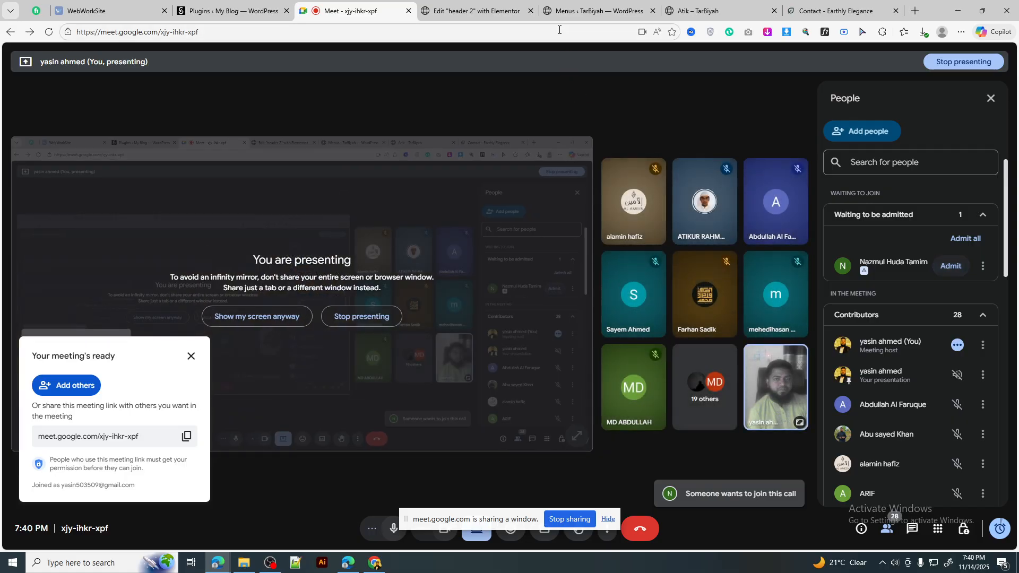
click(494, 12)
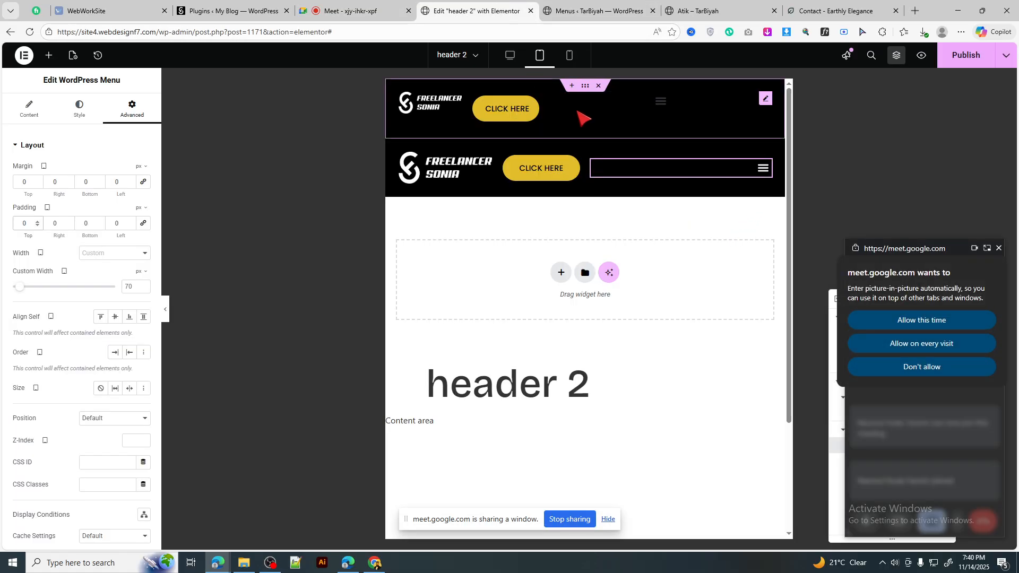
Step: In mobile view, set the logo container Width to 40%
click(569, 58)
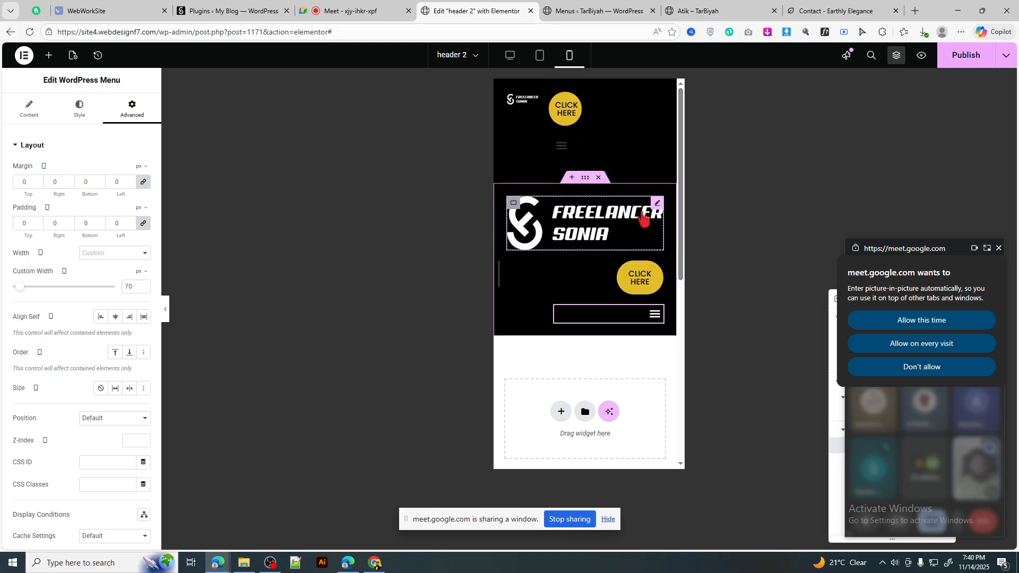
click(658, 207)
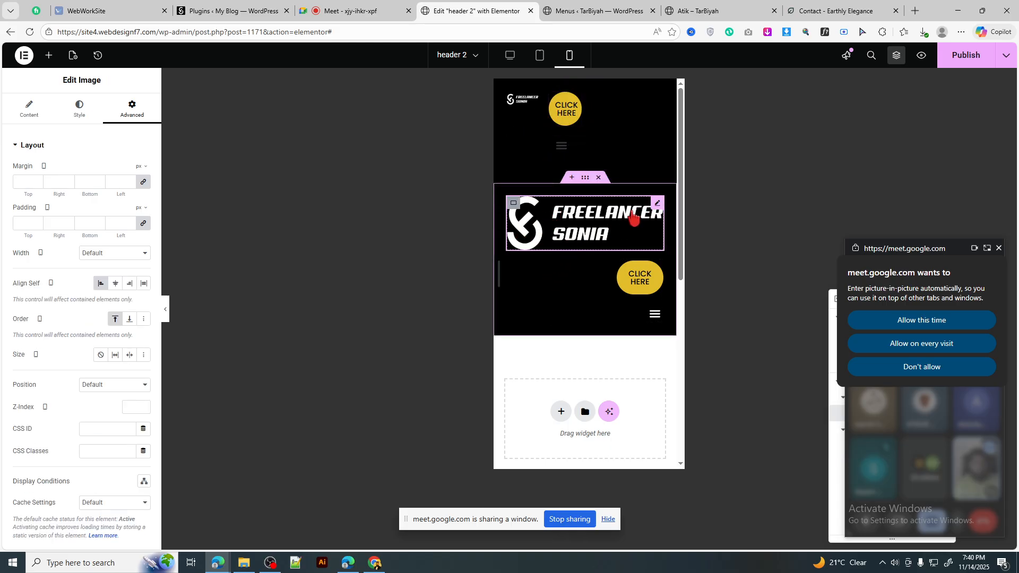
click(514, 204)
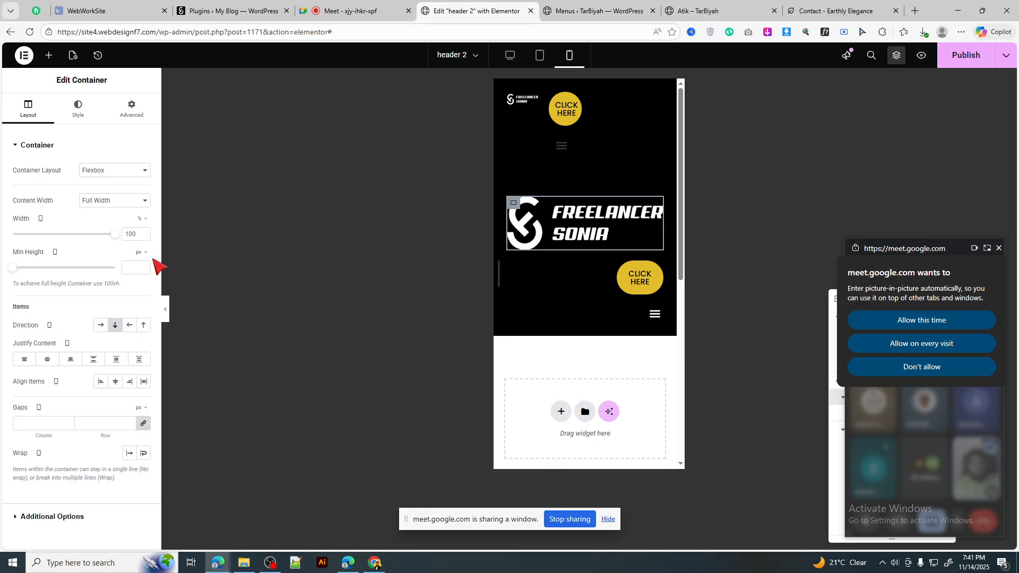
double_click(134, 232)
text(40)
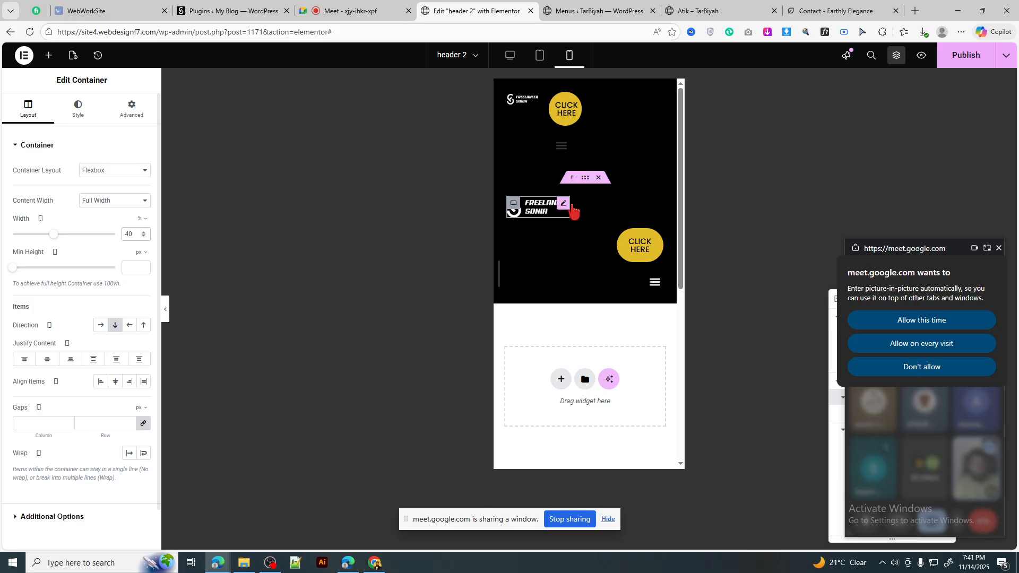
Step: Set the menu-and-button container Width to 60% with Gaps 0
click(513, 236)
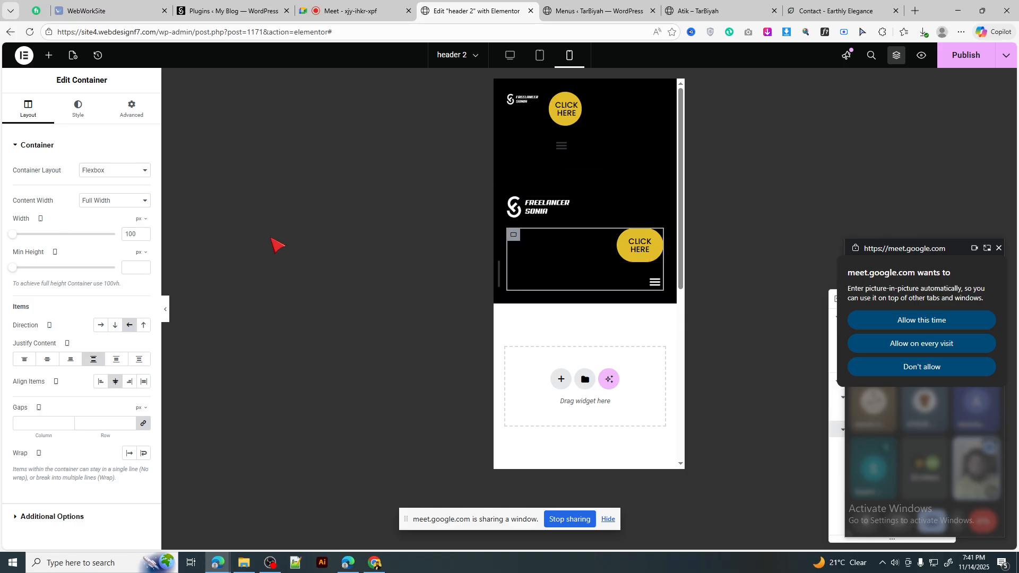
click(140, 219)
click(137, 234)
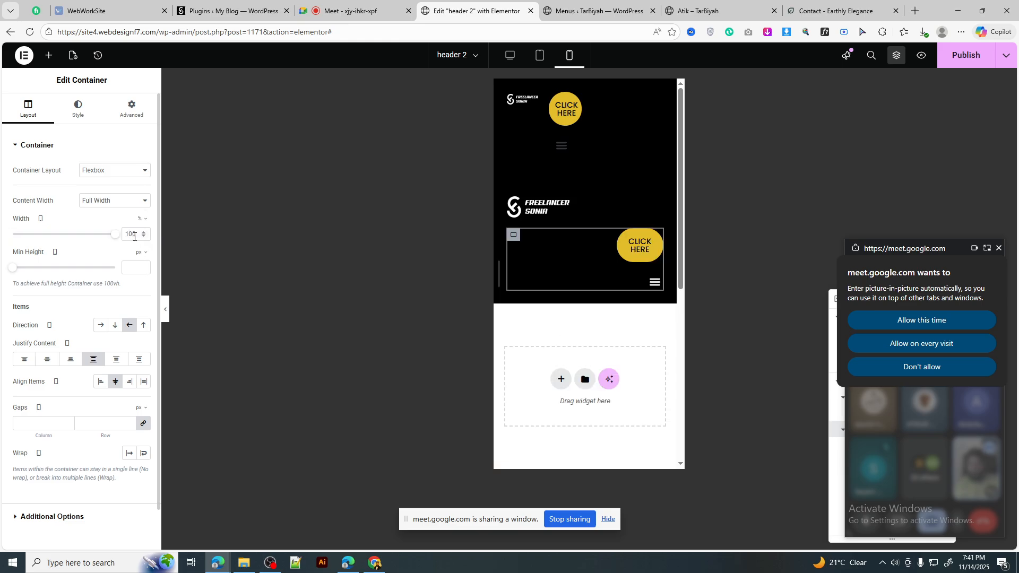
double_click(136, 235)
text(60)
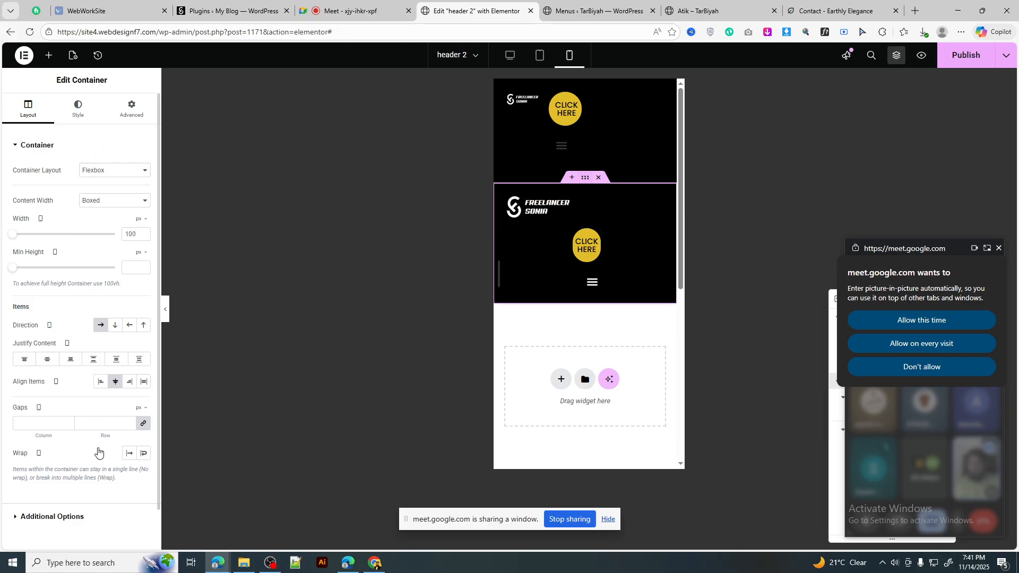
text(0)
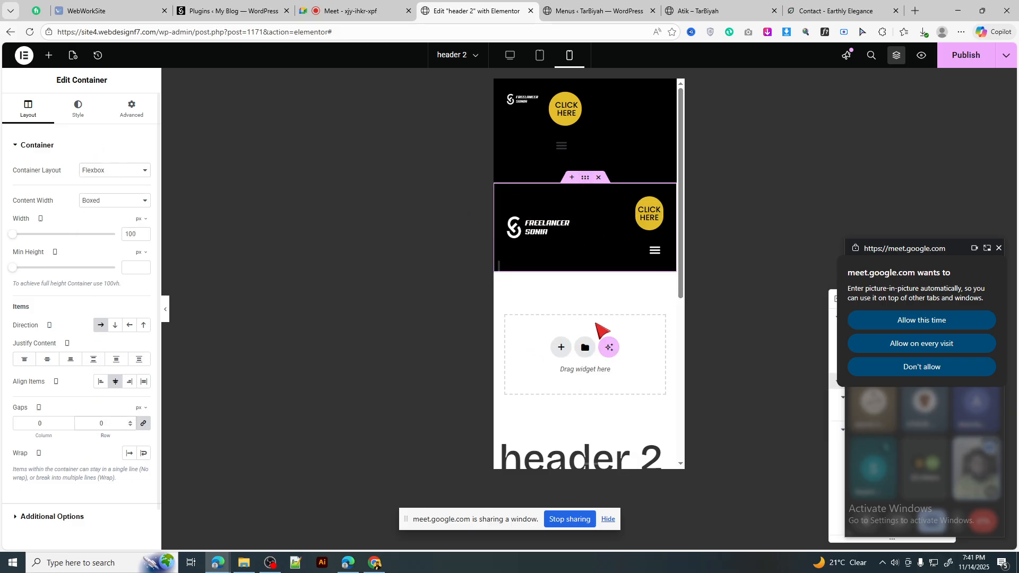
Step: Stack the hamburger menu and CLICK HERE button vertically with Direction Column
click(632, 236)
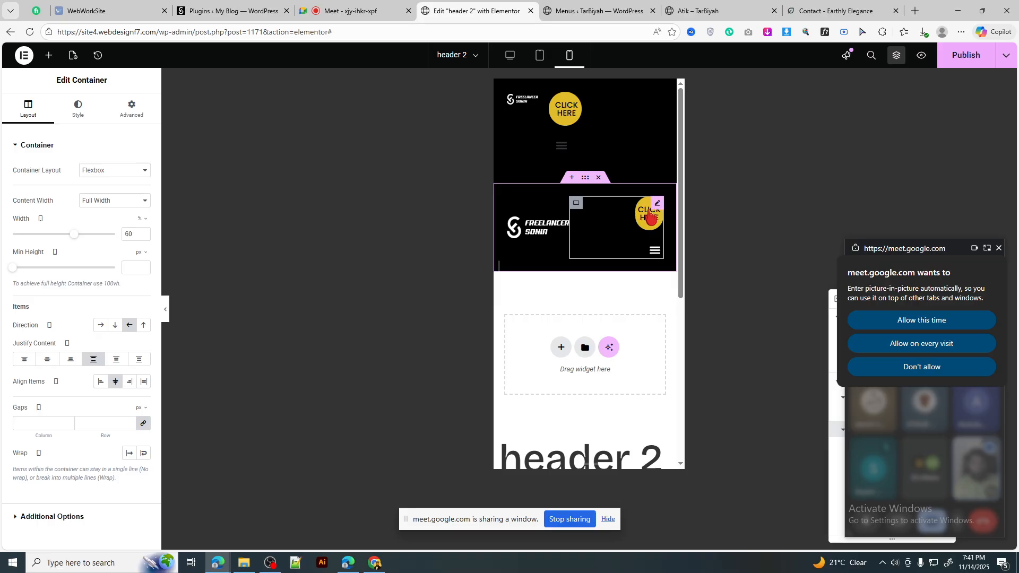
click(101, 325)
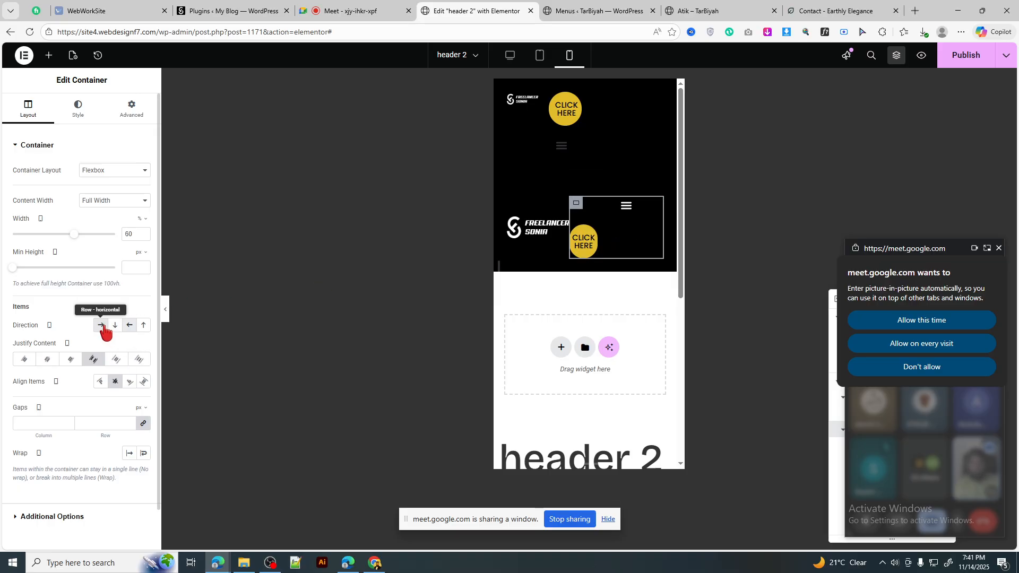
click(115, 326)
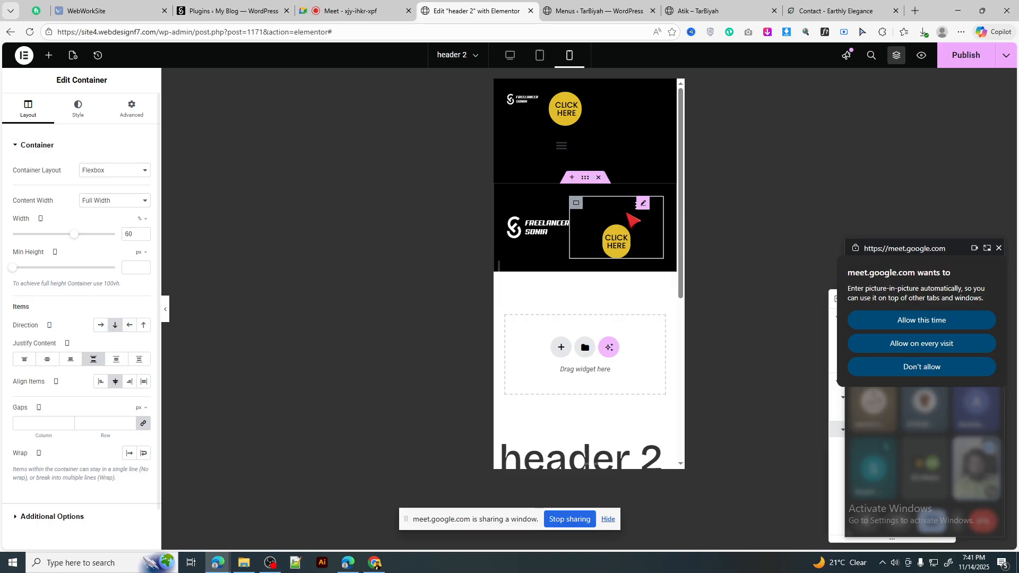
click(641, 207)
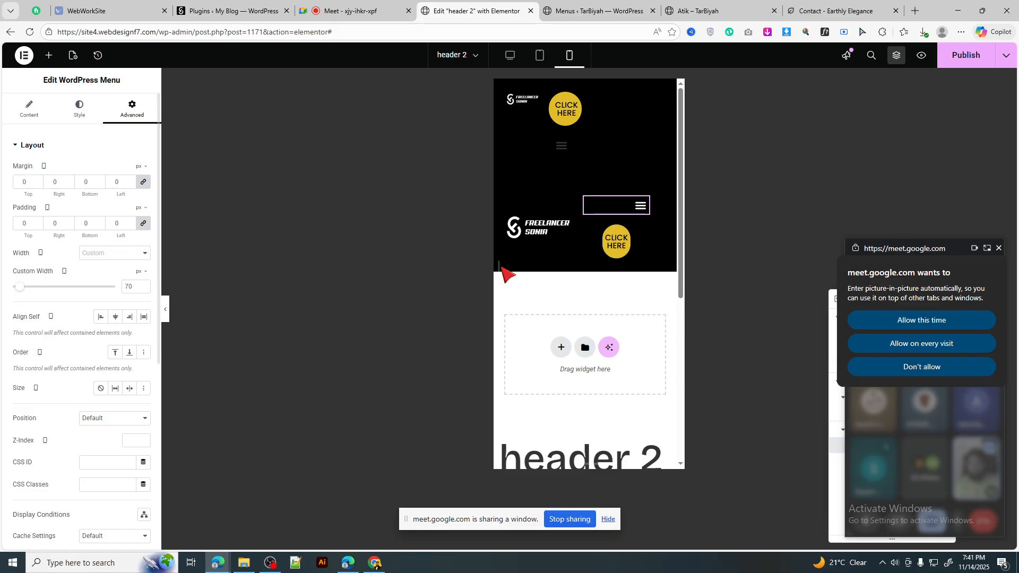
Step: Give the mobile menu a 15% custom width and the CLICK HERE button 85%
click(138, 273)
click(138, 288)
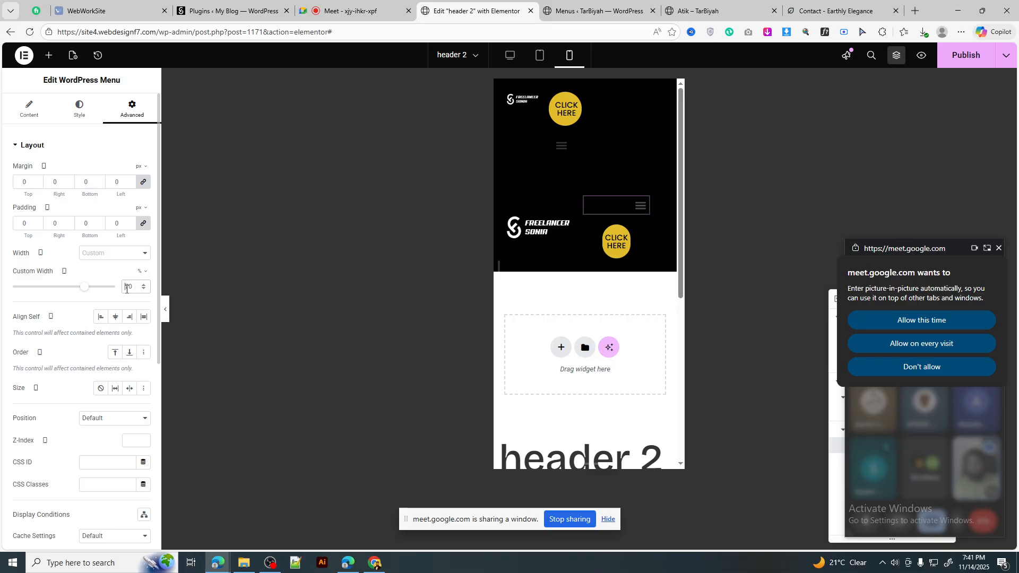
key(Delete)
text(1)
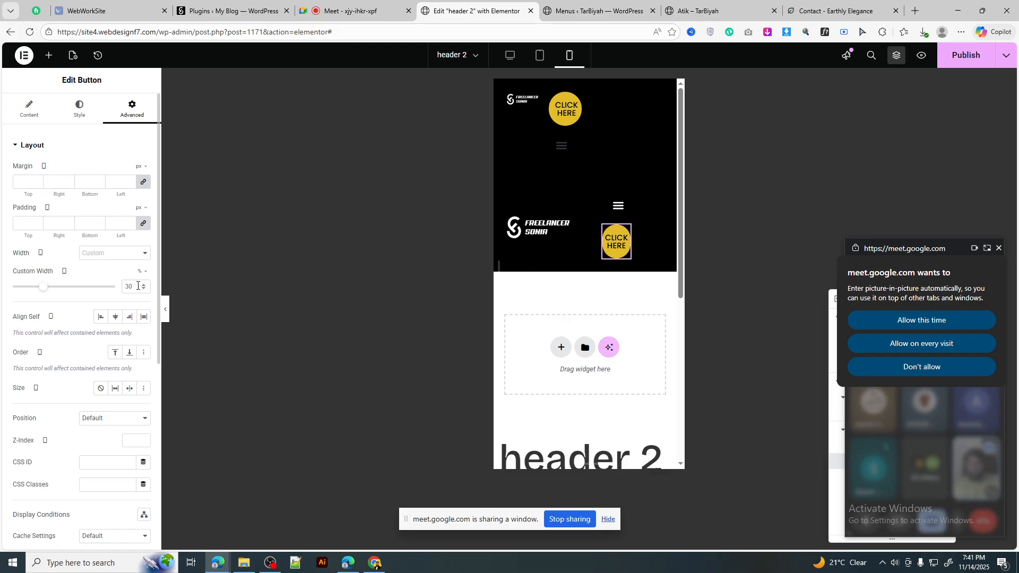
double_click(137, 285)
text(85)
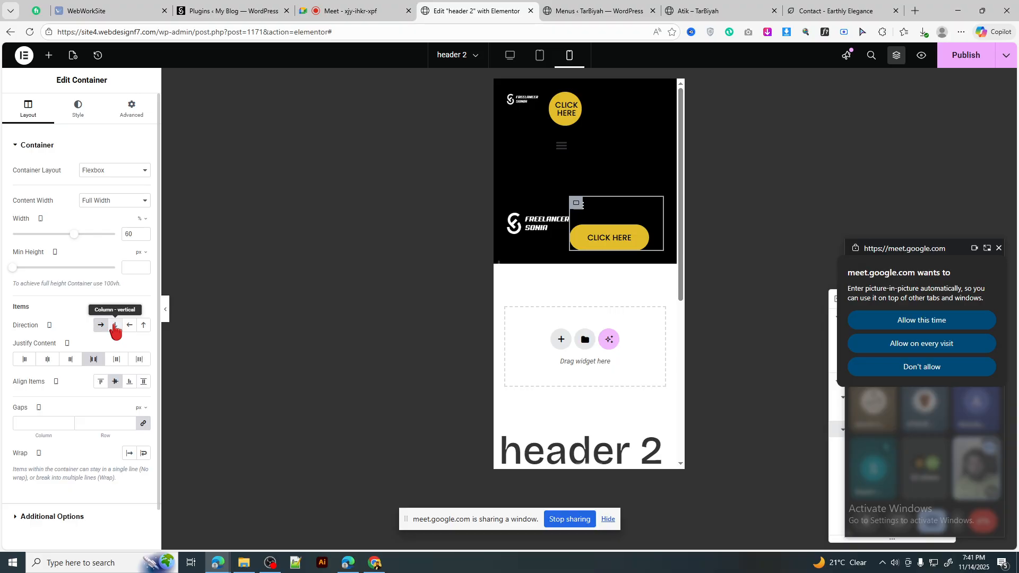
Step: Place the CLICK HERE button above the menu and narrow it to about 68%
click(142, 328)
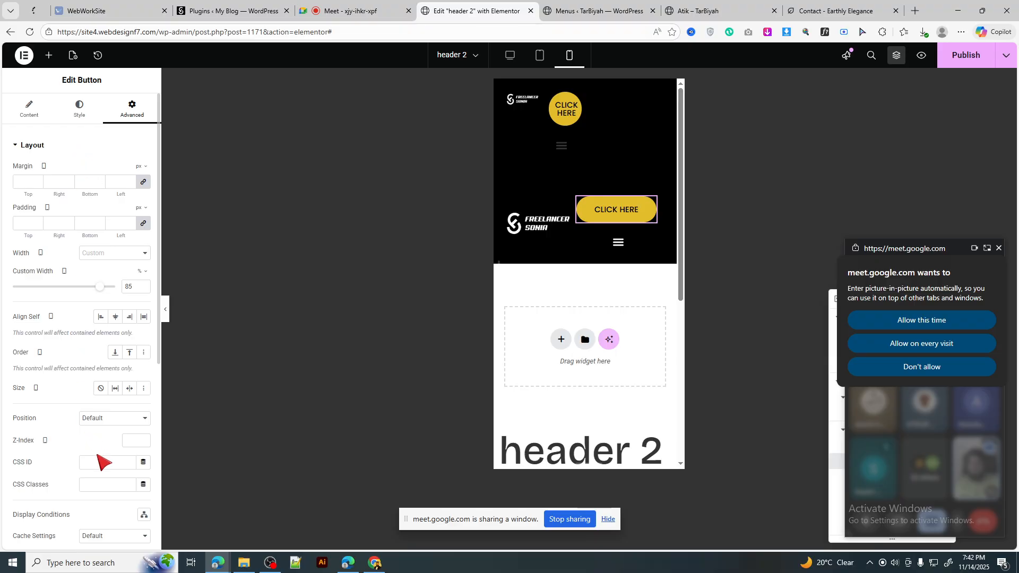
scroll(105, 463, down, 5)
scroll(87, 452, up, 4)
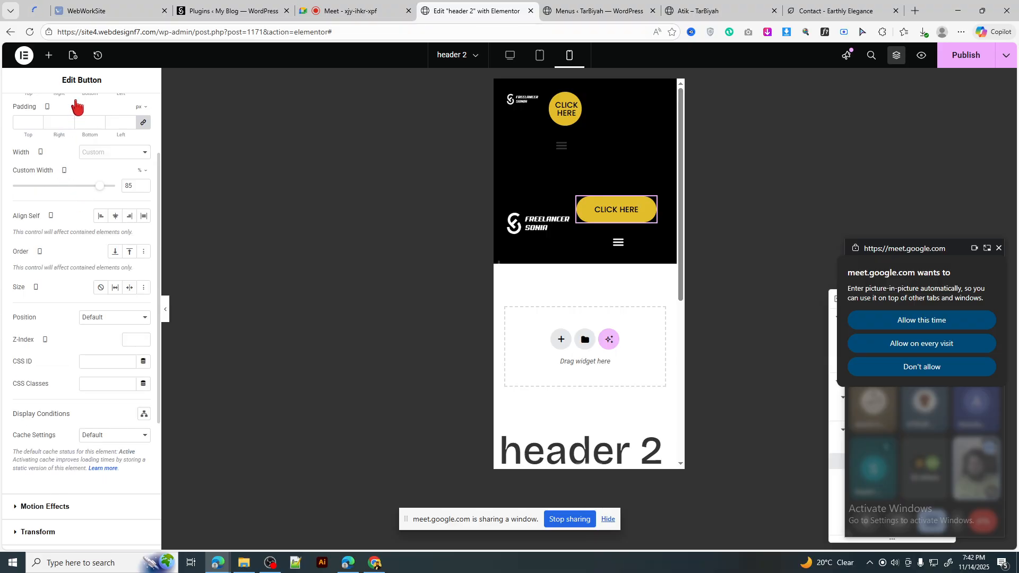
scroll(77, 109, up, 2)
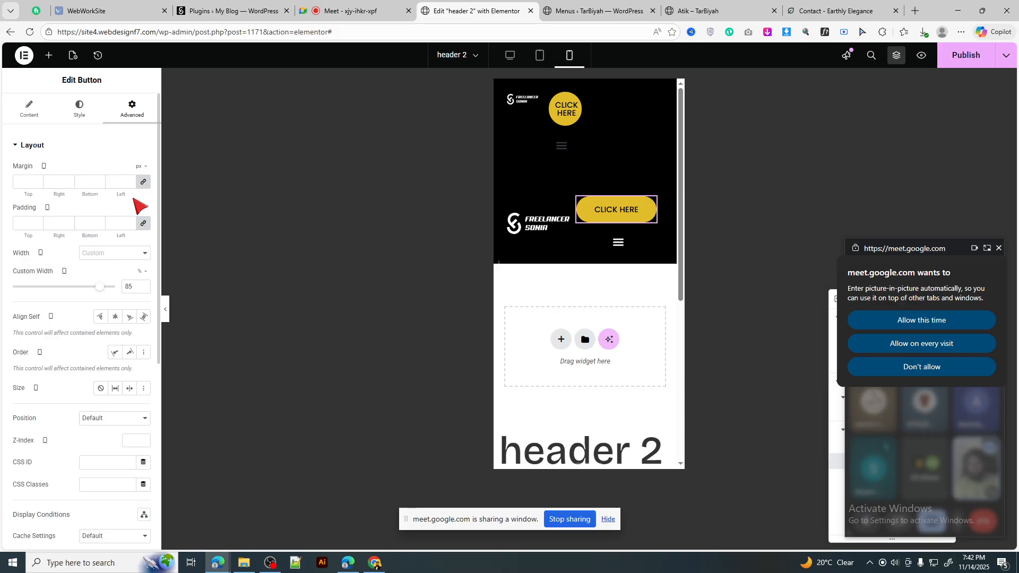
drag(97, 289, 85, 291)
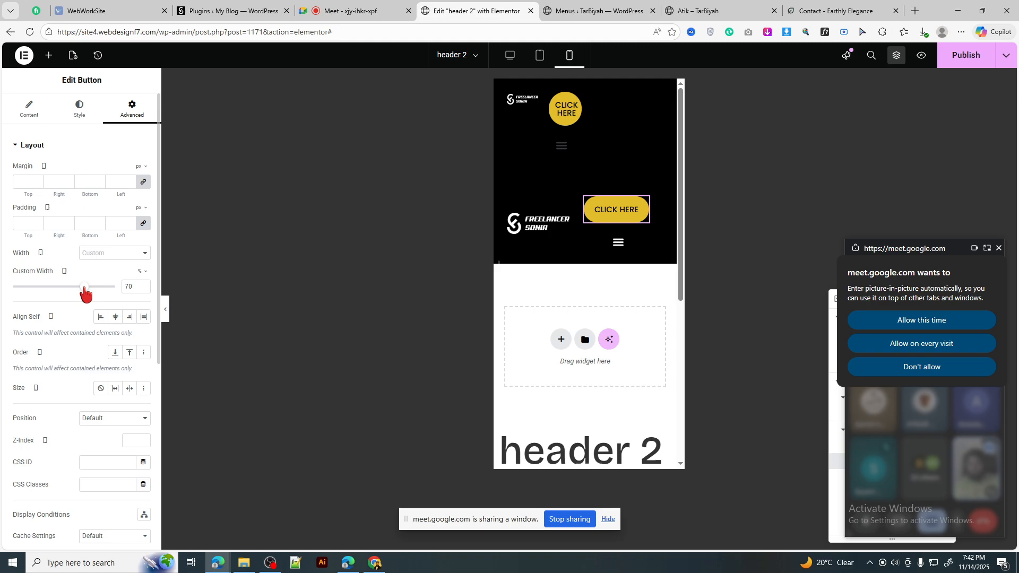
Step: Reduce the CLICK HERE button's font size to 14
click(104, 119)
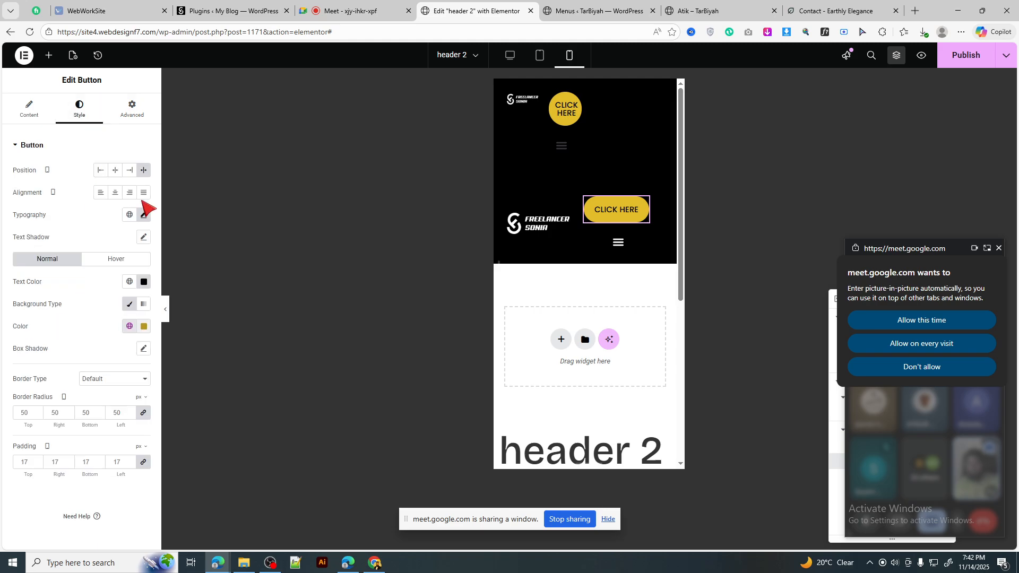
click(143, 214)
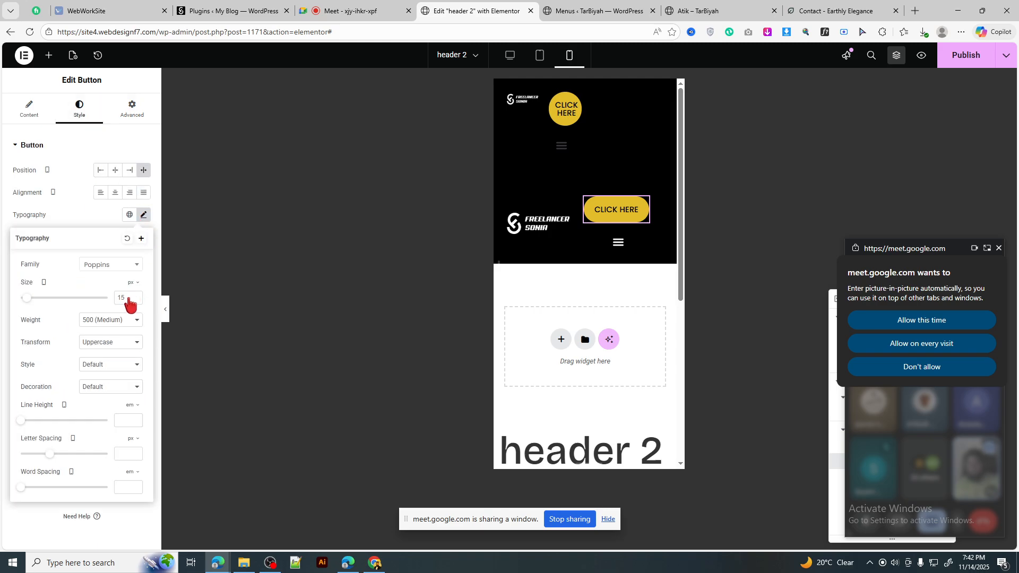
key(BackSpace)
text(4)
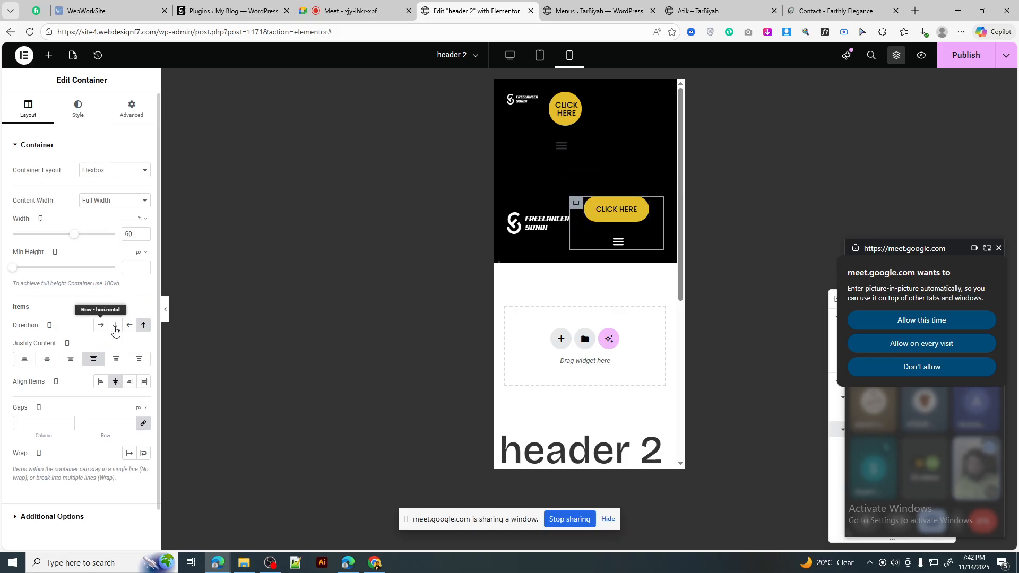
Step: Lay out the menu and button in a row with CLICK HERE left of the hamburger
click(115, 325)
click(101, 325)
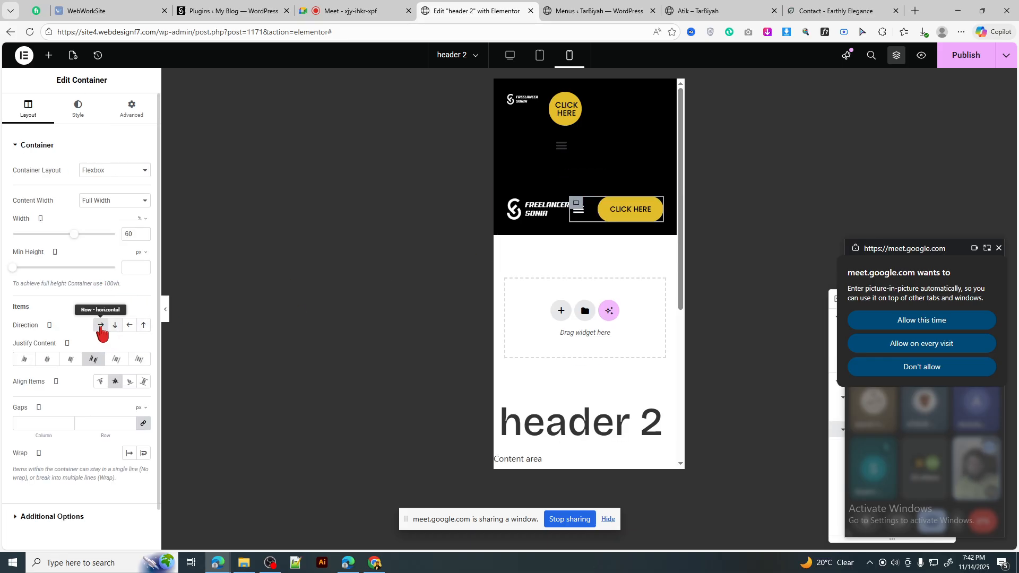
click(130, 326)
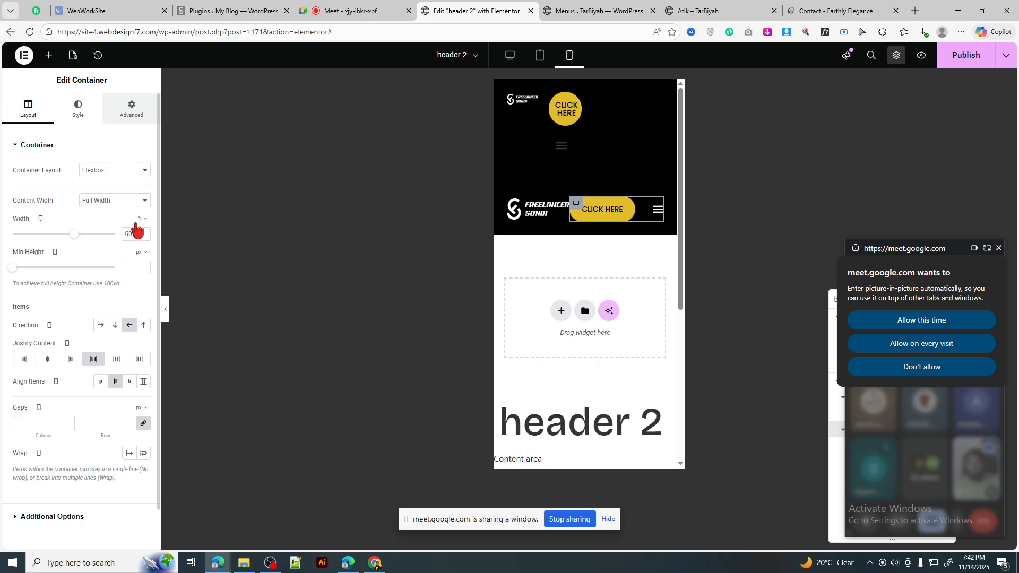
Step: Unlink the container padding and set Left padding to 10
click(131, 109)
click(139, 226)
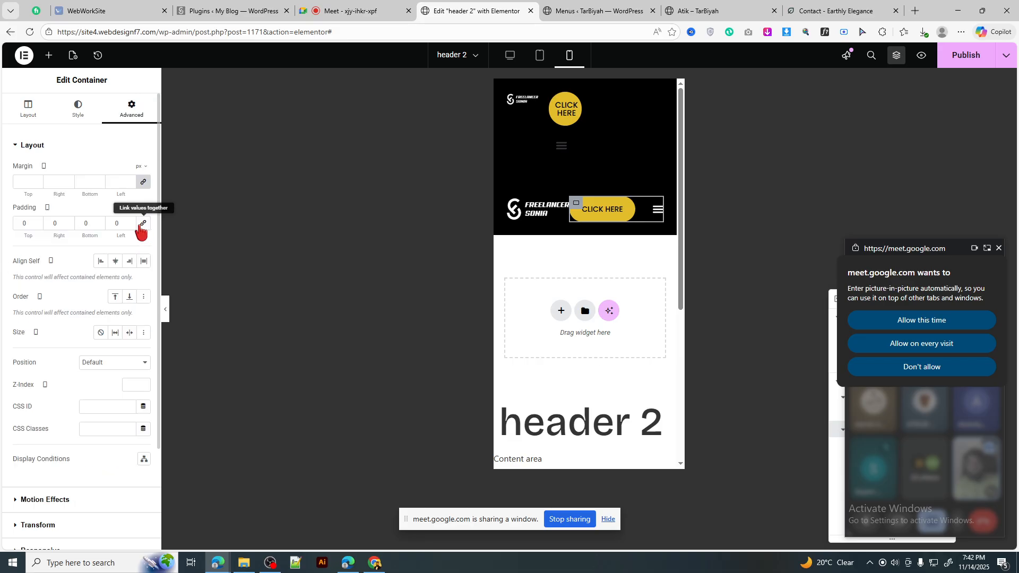
click(112, 224)
text(2)
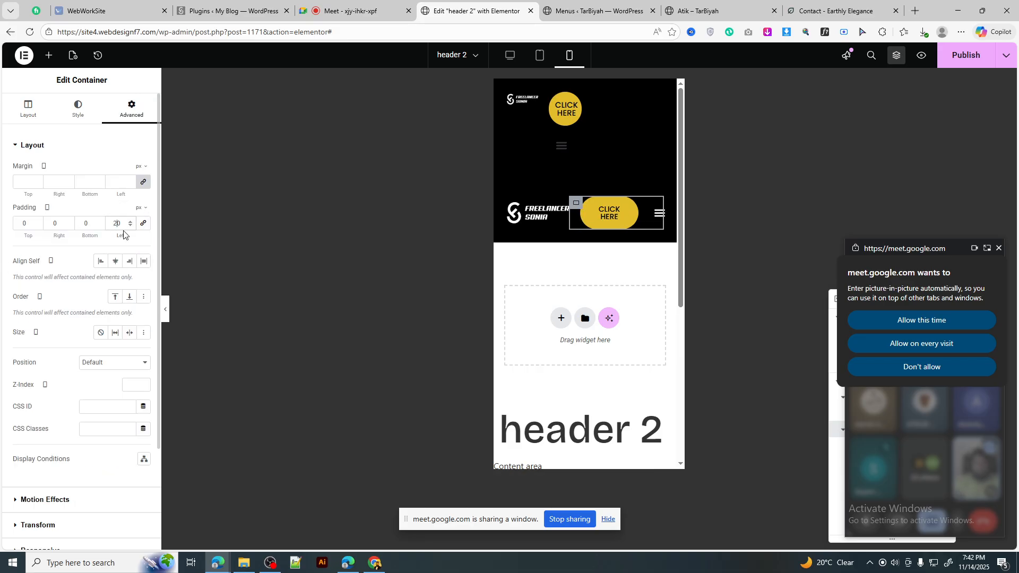
key(BackSpace)
text(1)
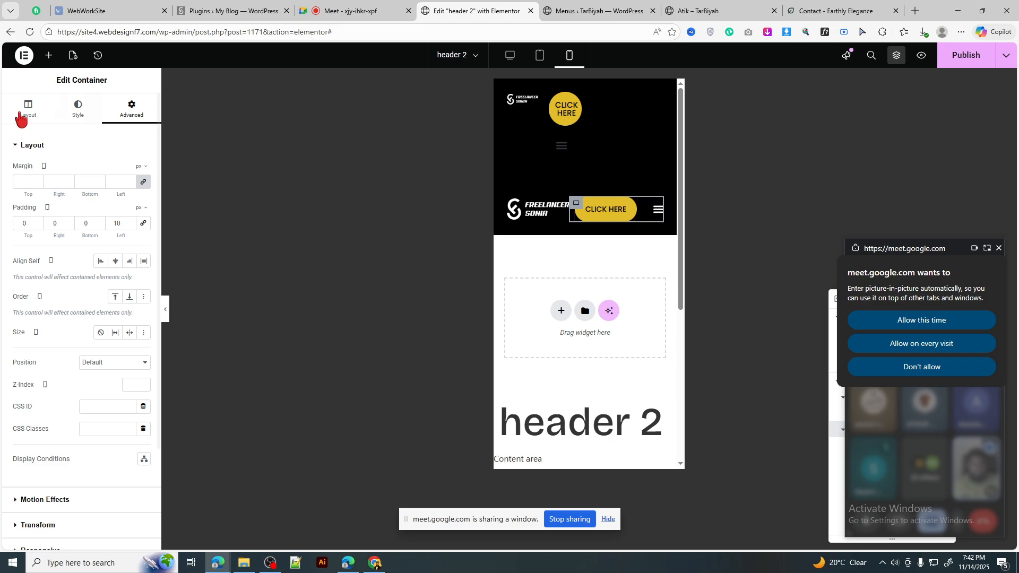
Step: Justify the header items to Start with 10 px gaps and preview the result
click(29, 117)
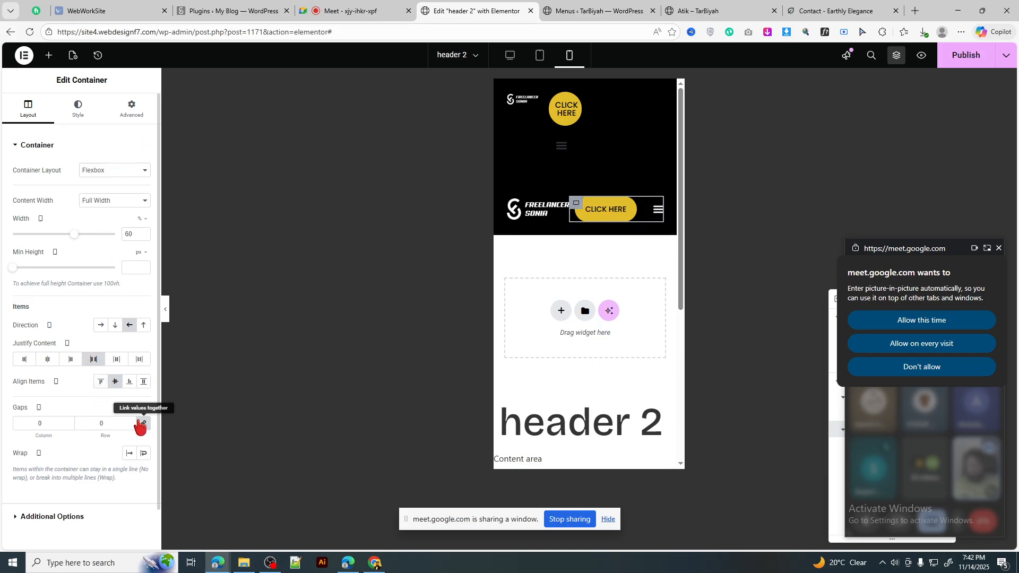
text(2)
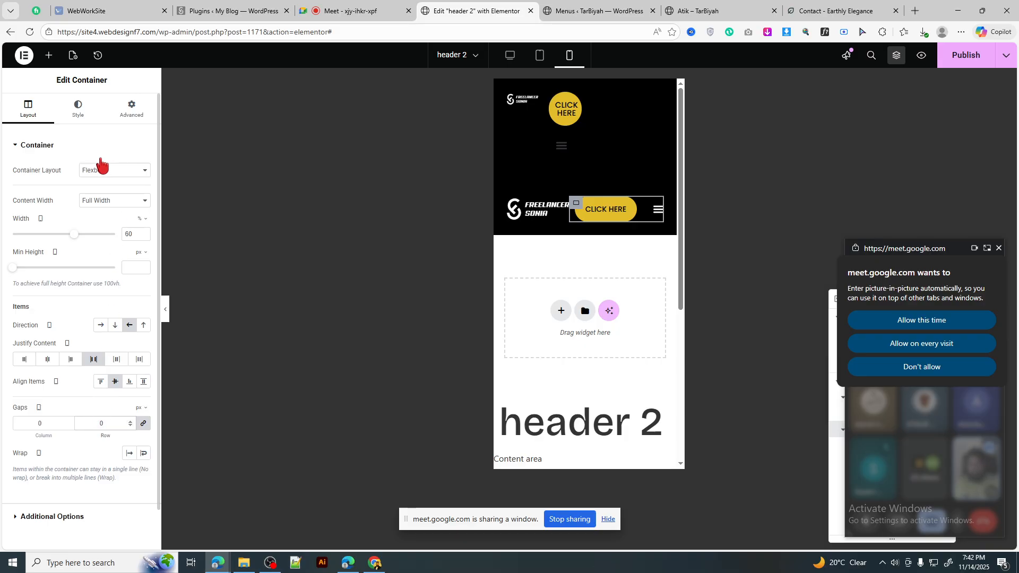
click(657, 210)
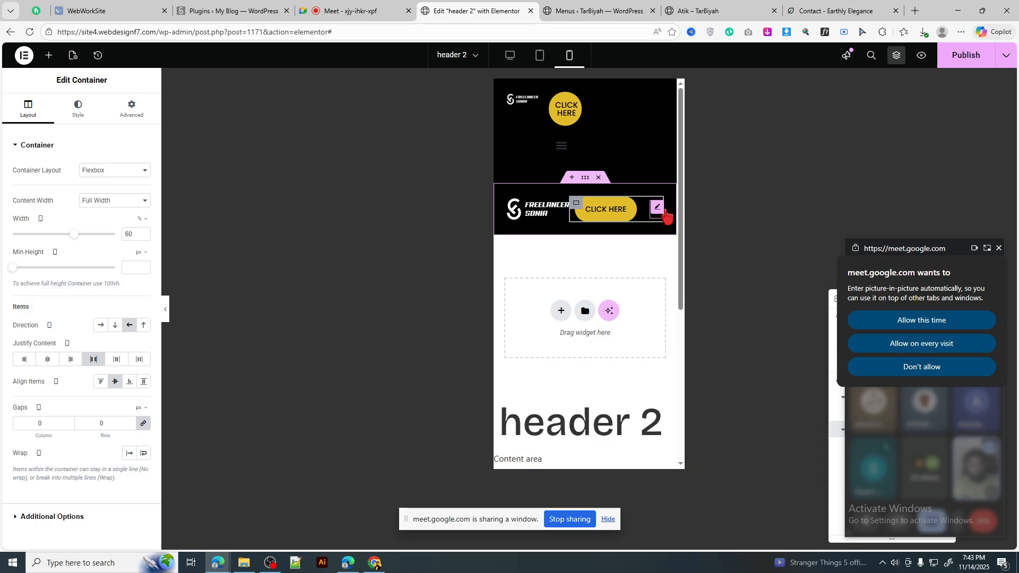
click(131, 109)
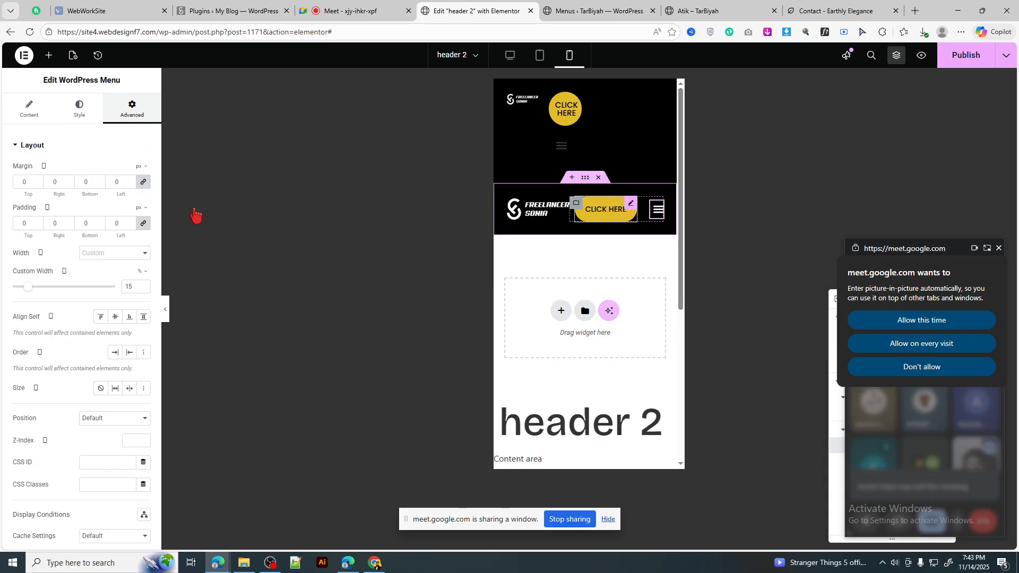
click(132, 110)
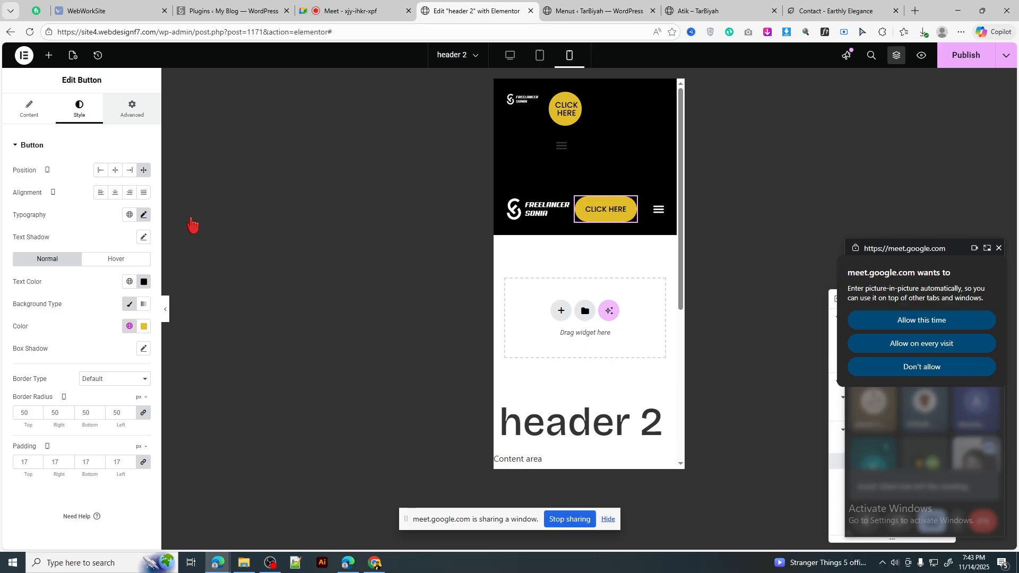
click(659, 210)
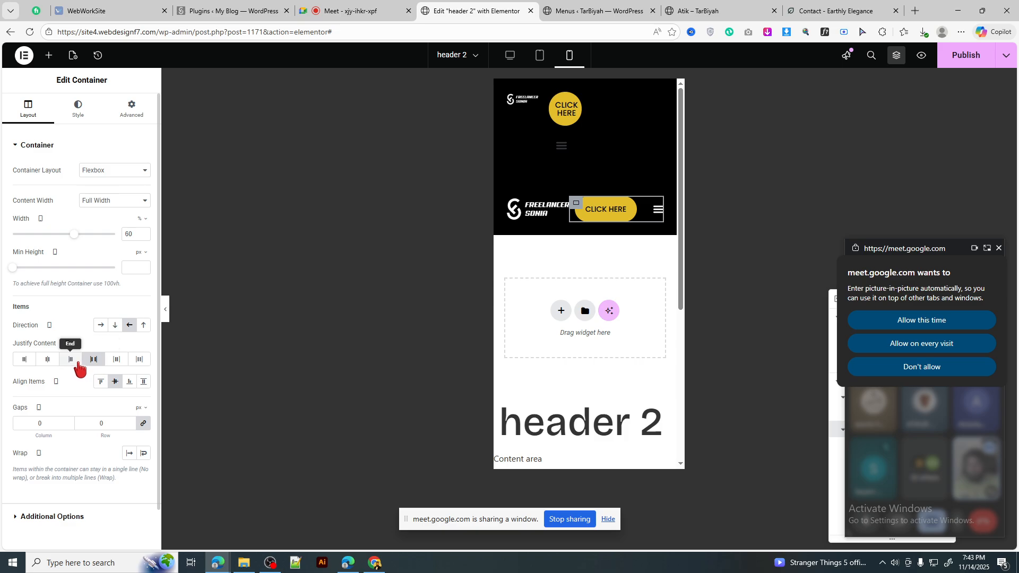
click(25, 360)
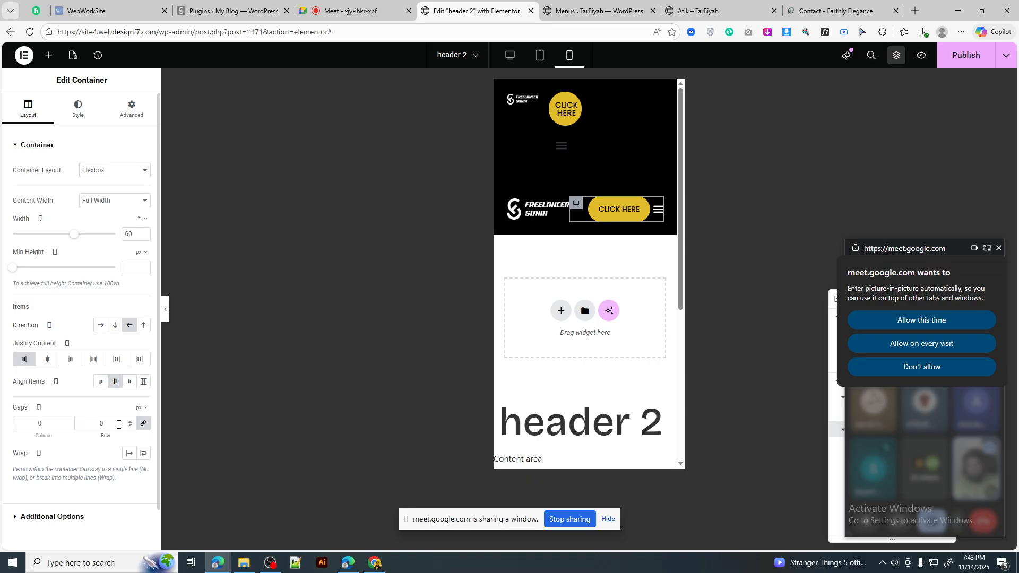
text(10)
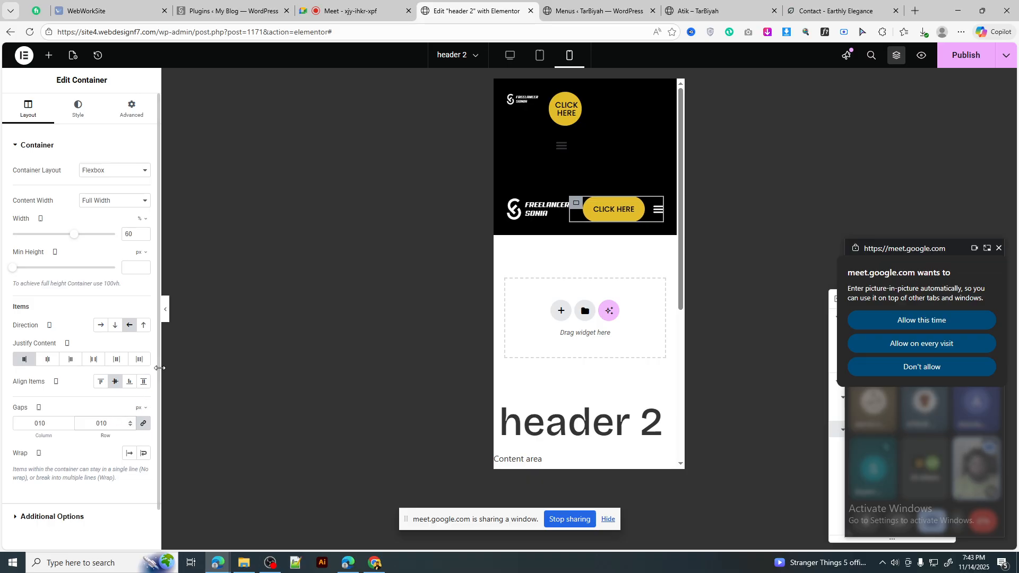
click(164, 318)
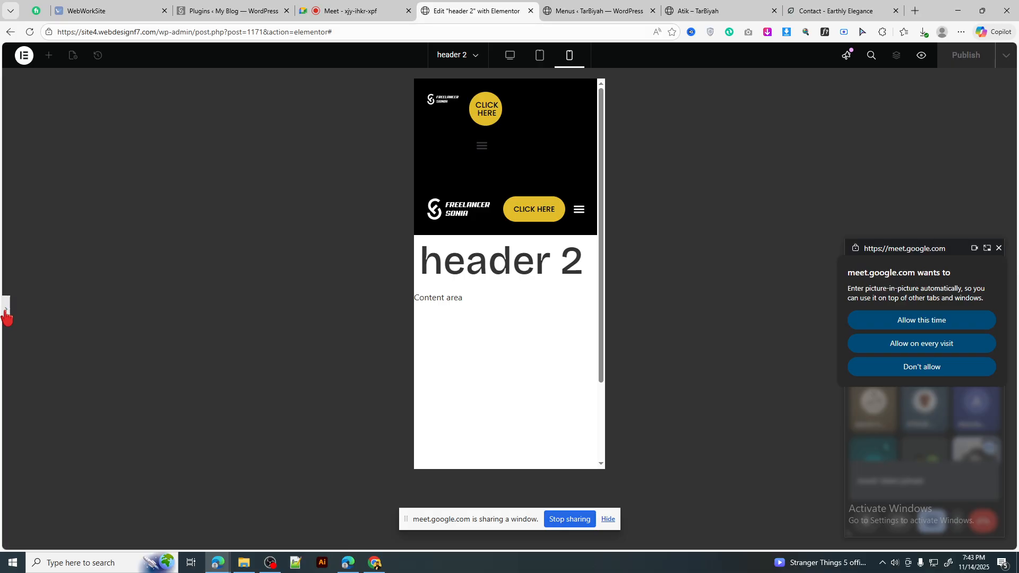
key(ctrl+p)
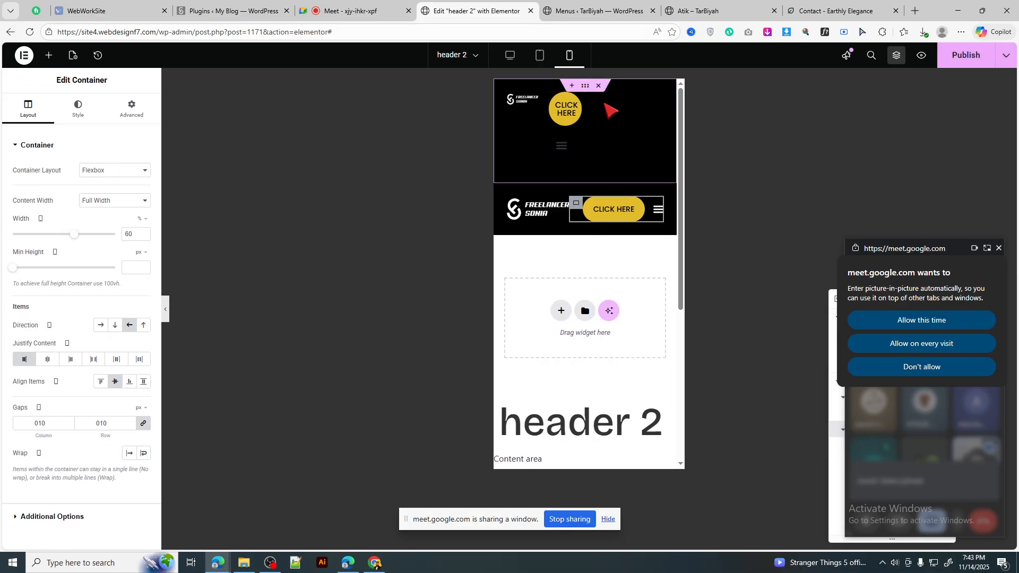
Step: Delete the old black top header container and set the dropdown Distance to 26
click(599, 87)
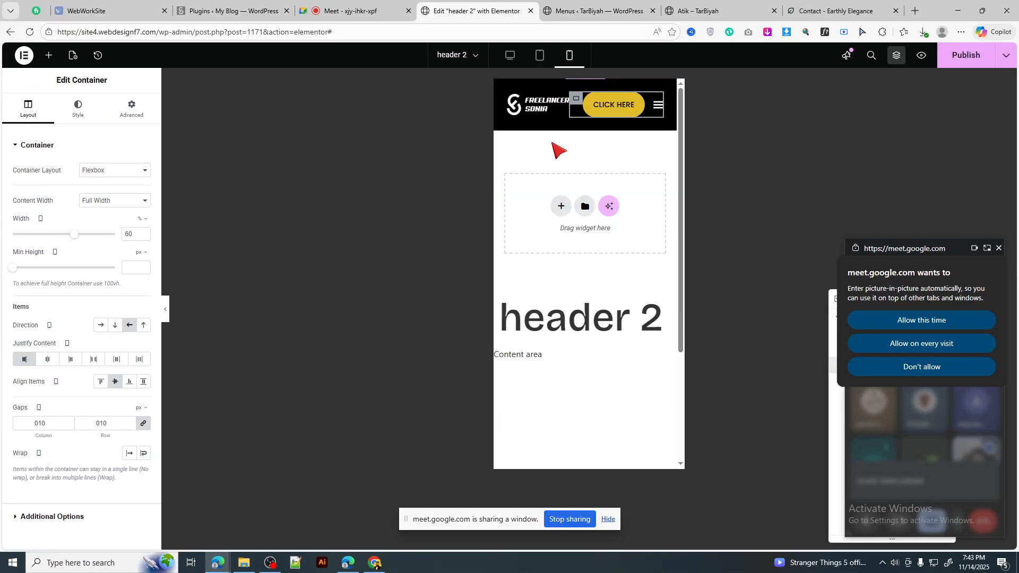
click(658, 115)
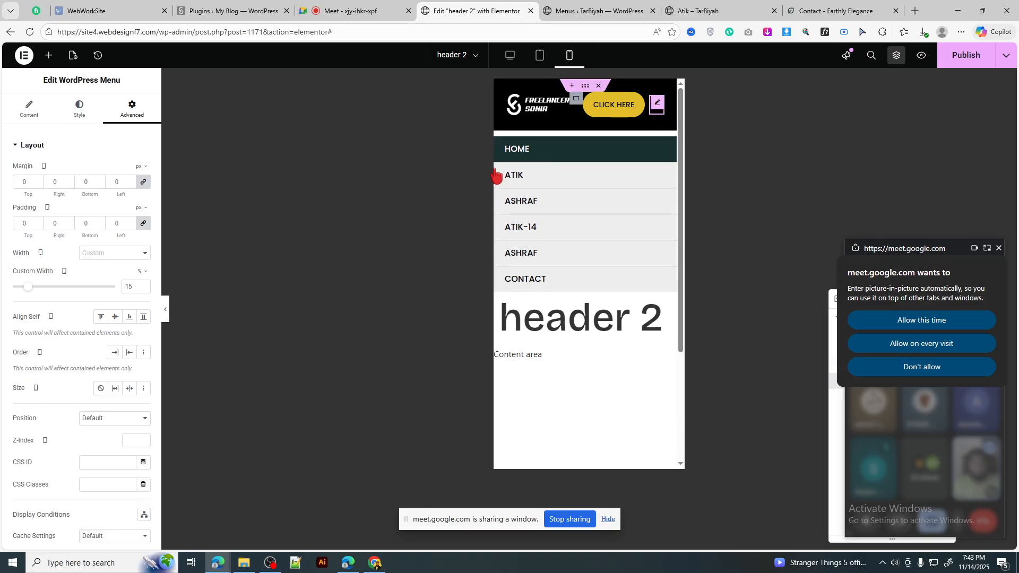
click(81, 110)
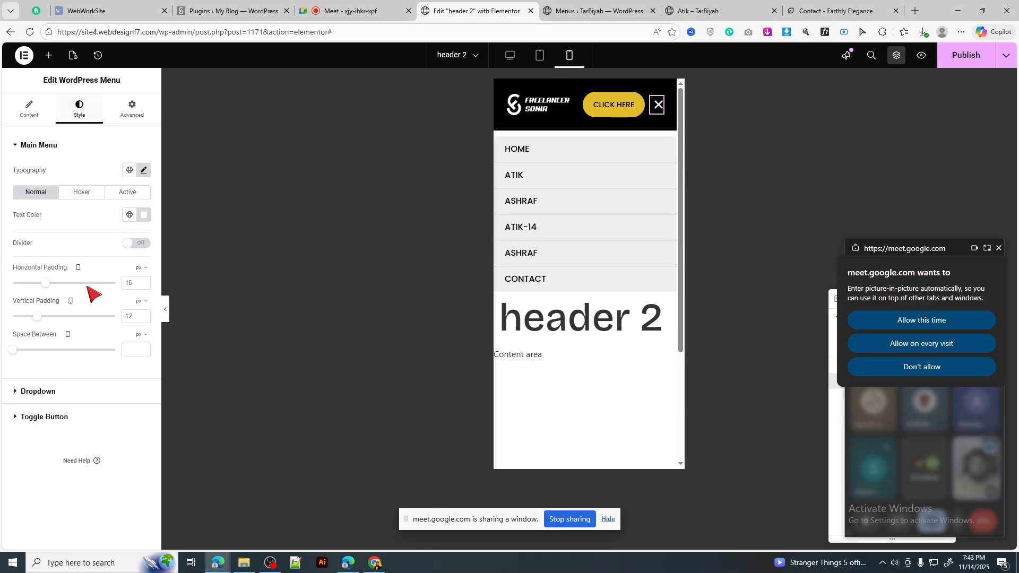
click(77, 399)
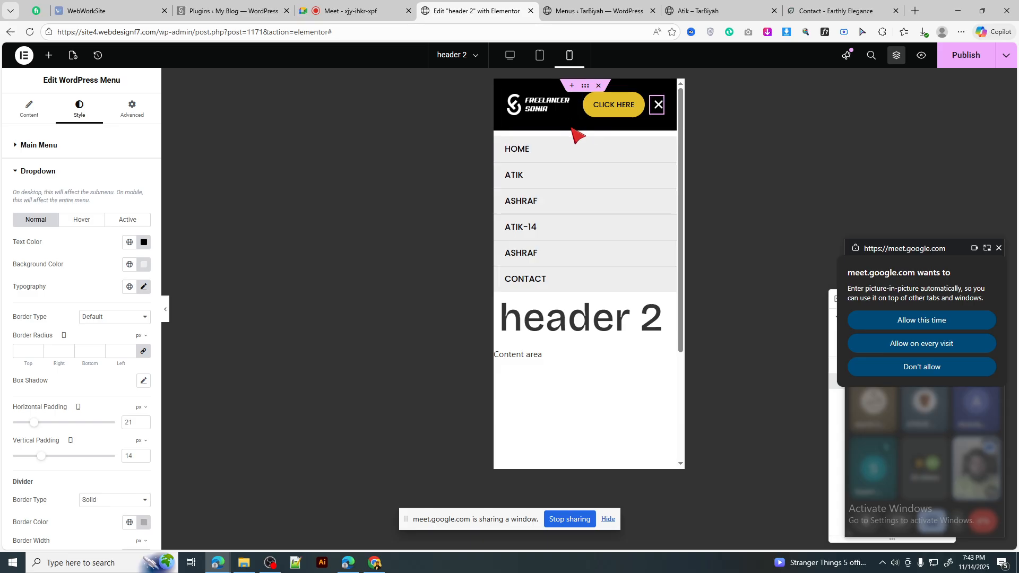
scroll(80, 467, down, 3)
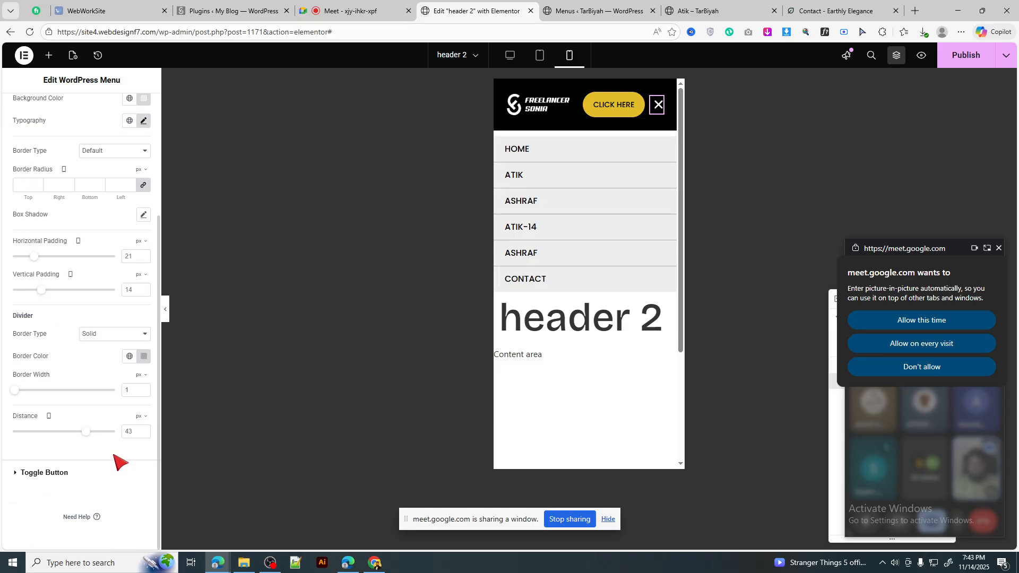
drag(88, 438, 78, 434)
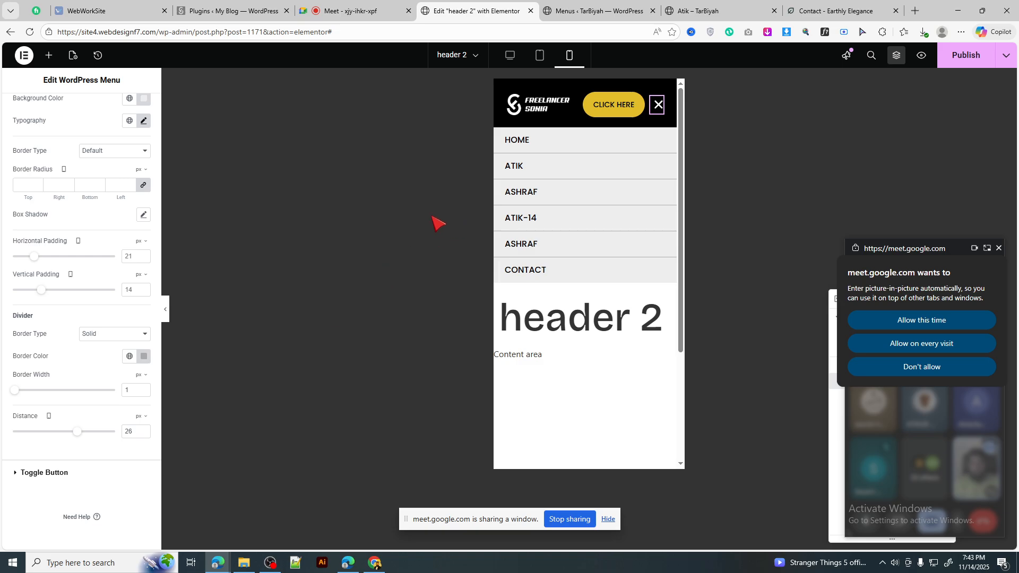
scroll(101, 201, up, 3)
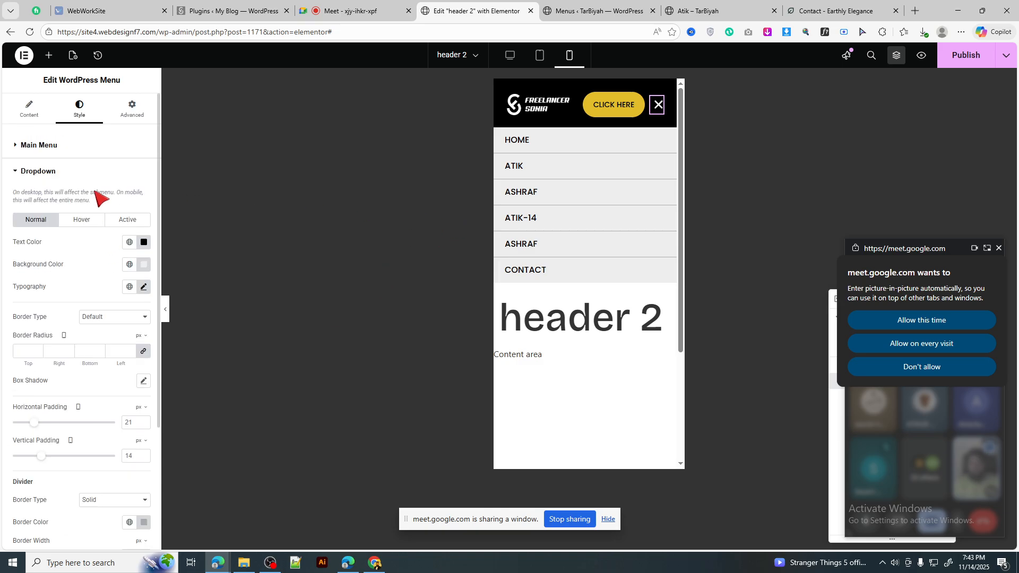
Step: Set the dropdown text size to 14 and vertical padding to 11
click(144, 287)
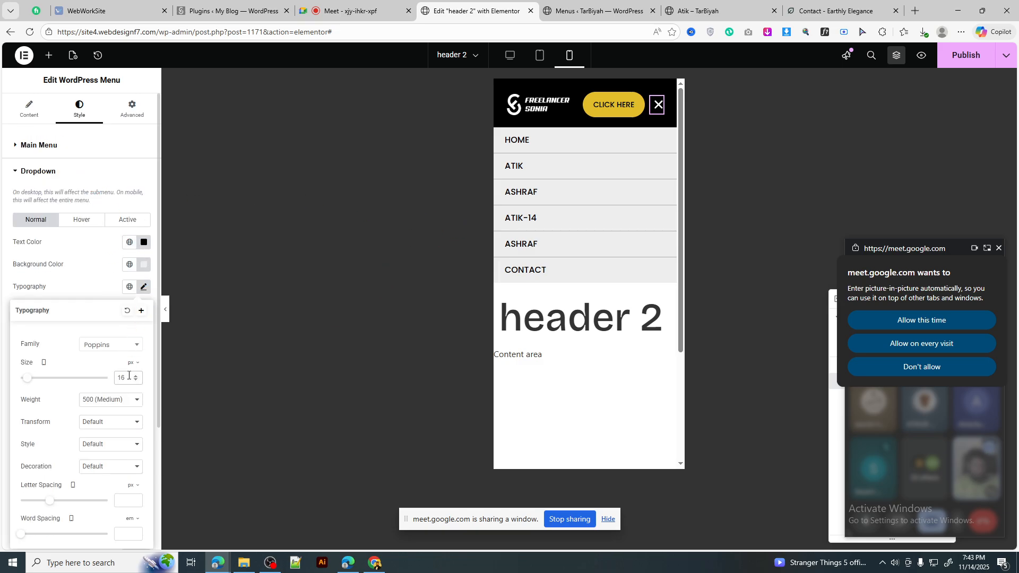
double_click(129, 375)
text(14)
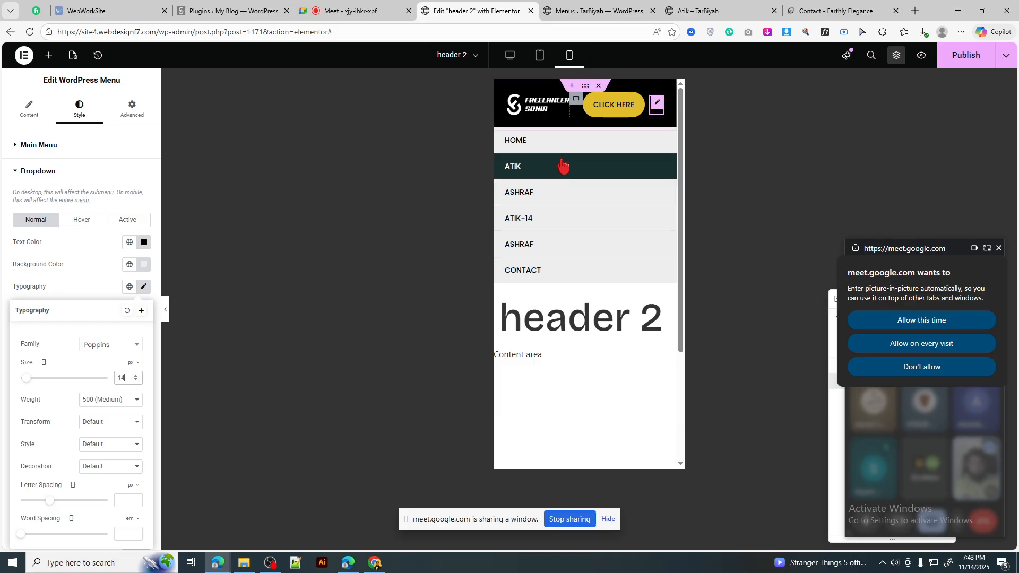
scroll(98, 409, down, 3)
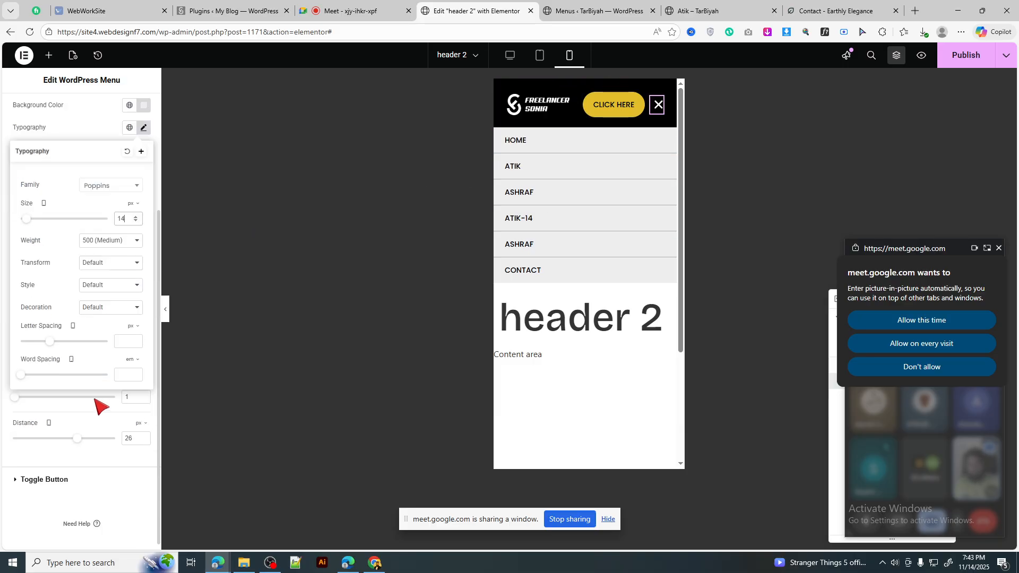
click(145, 136)
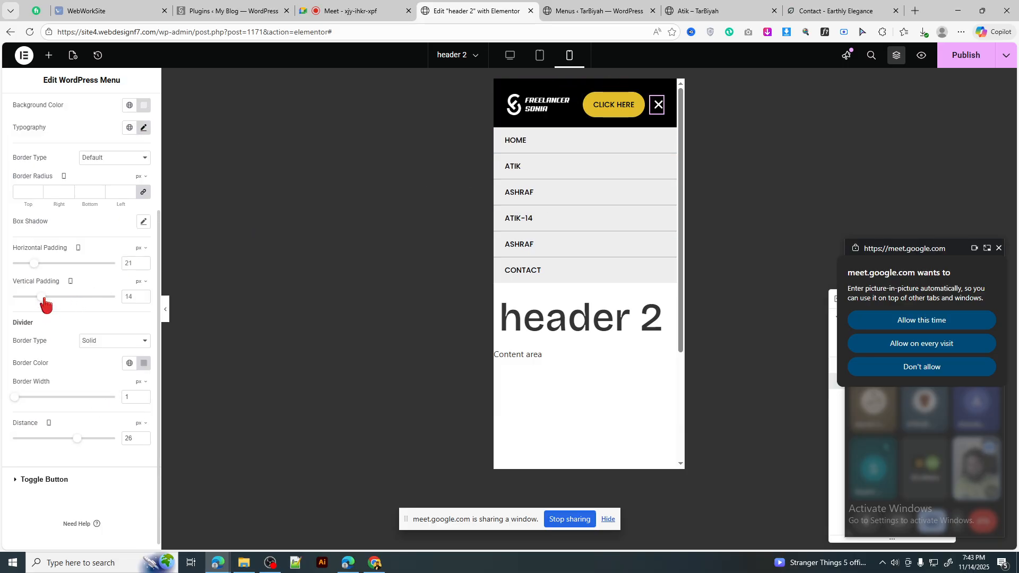
drag(46, 304, 36, 303)
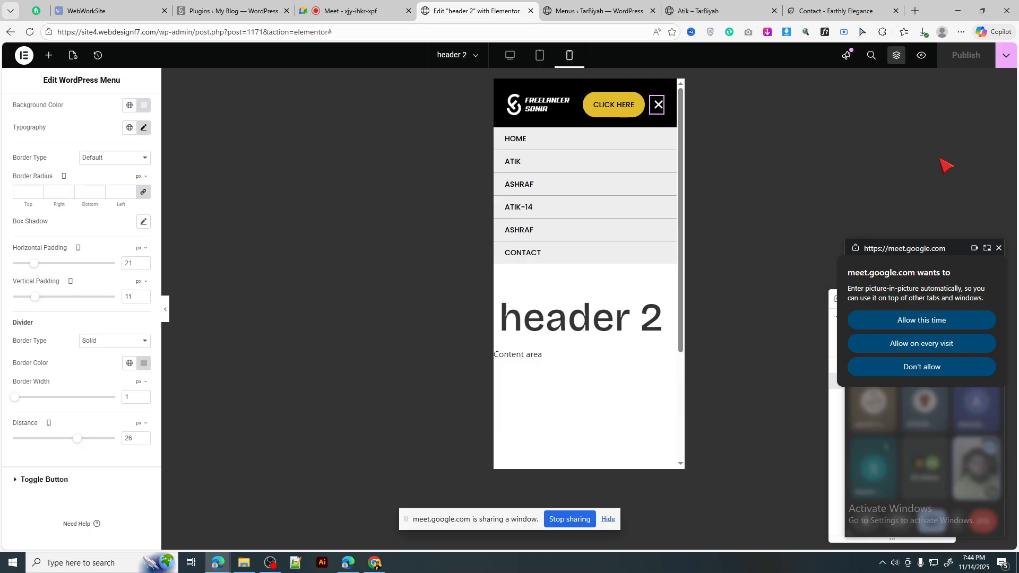
click(939, 327)
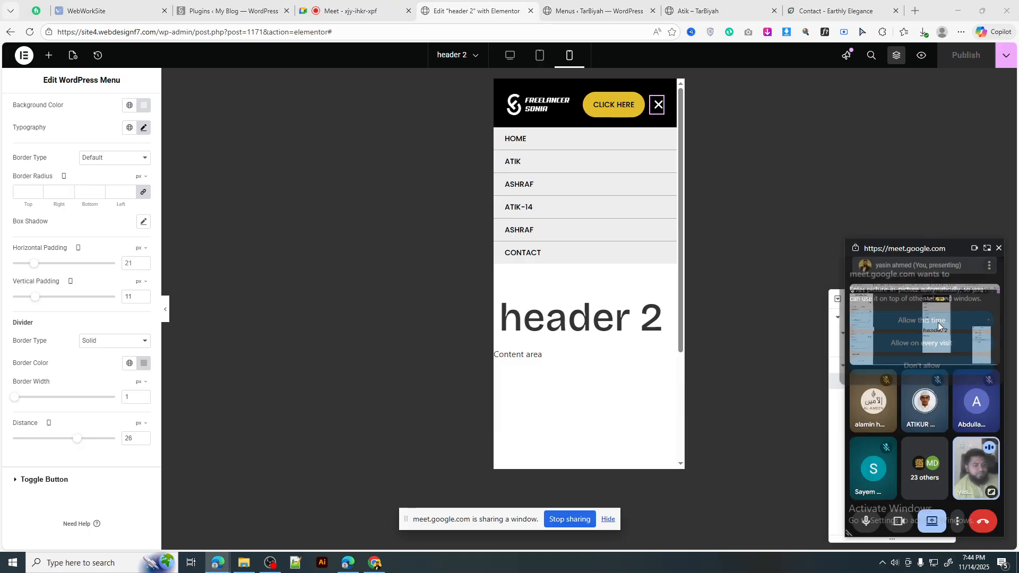
Step: Reload the live site and open its Contact page
click(538, 61)
click(596, 16)
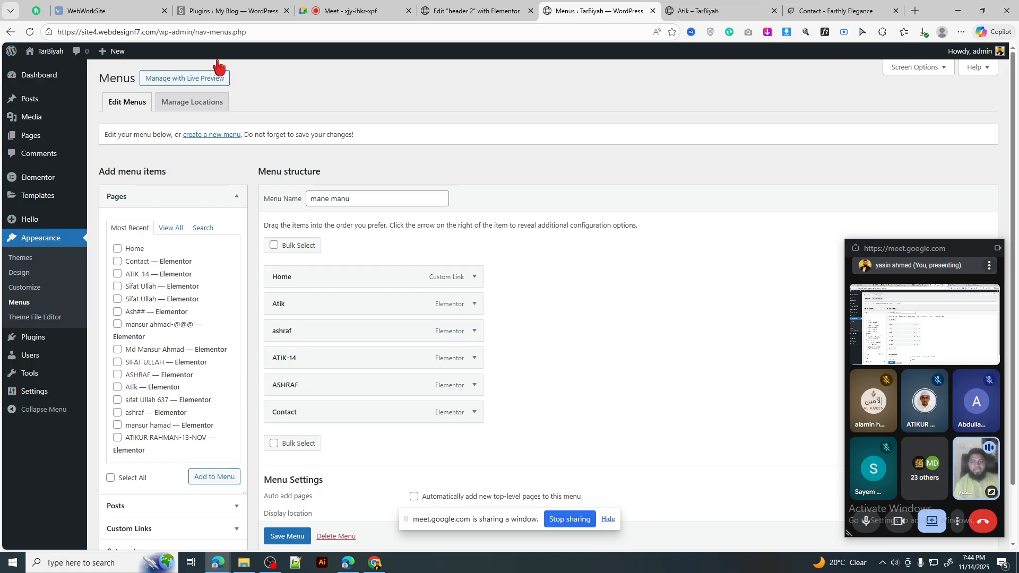
click(690, 11)
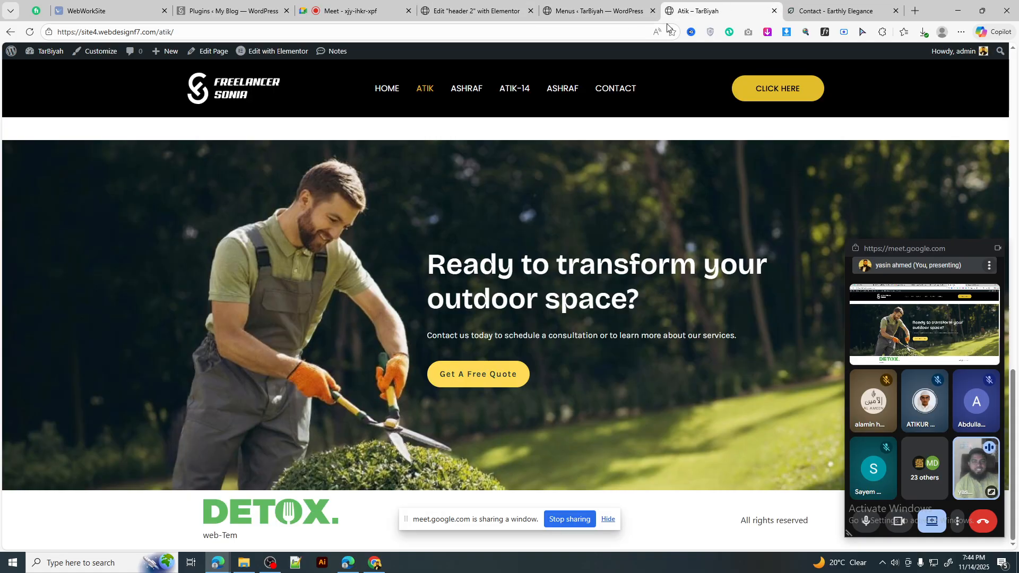
key(F5)
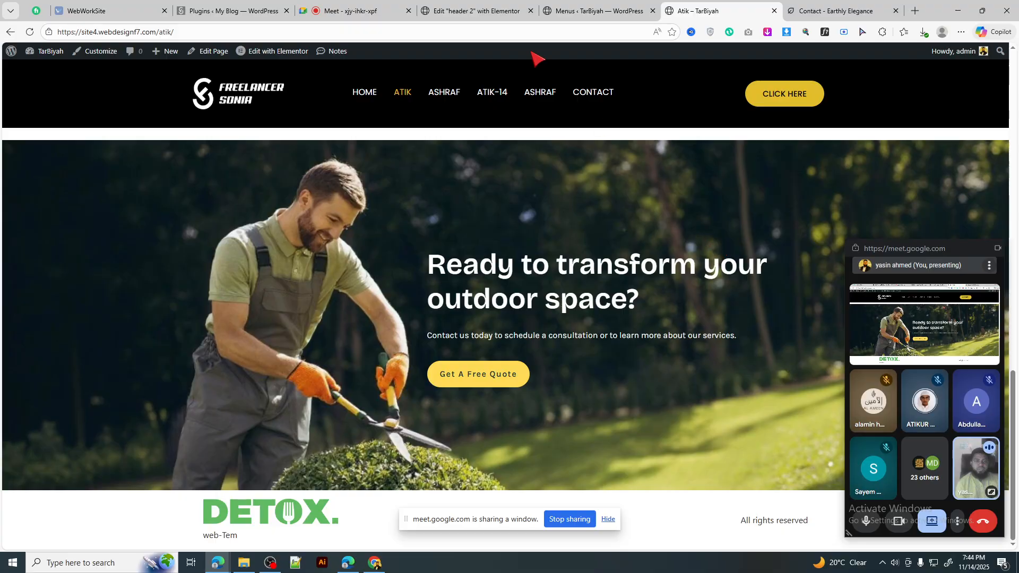
scroll(603, 213, up, 4)
scroll(602, 213, down, 4)
scroll(605, 210, up, 4)
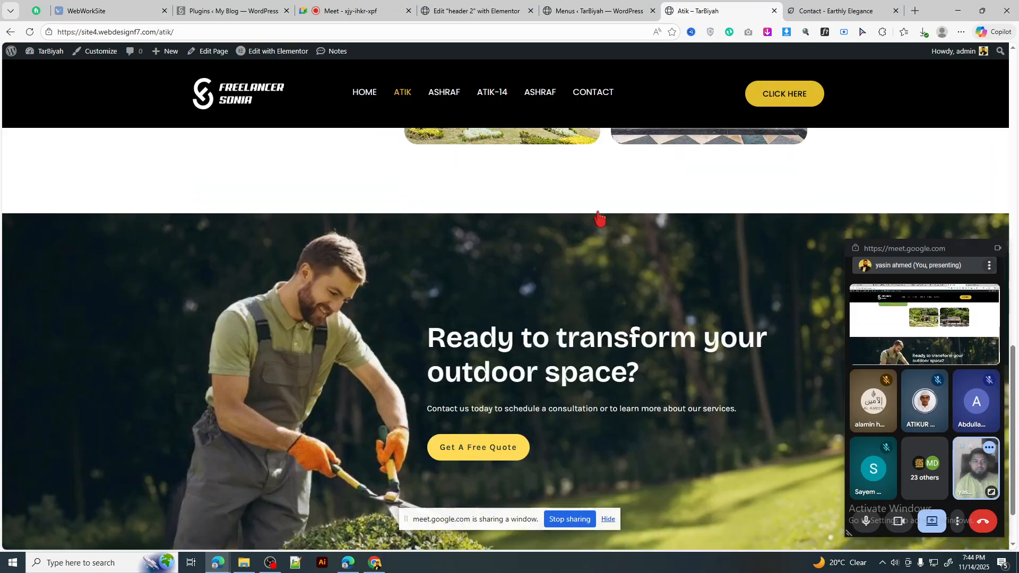
scroll(605, 207, up, 2)
click(591, 96)
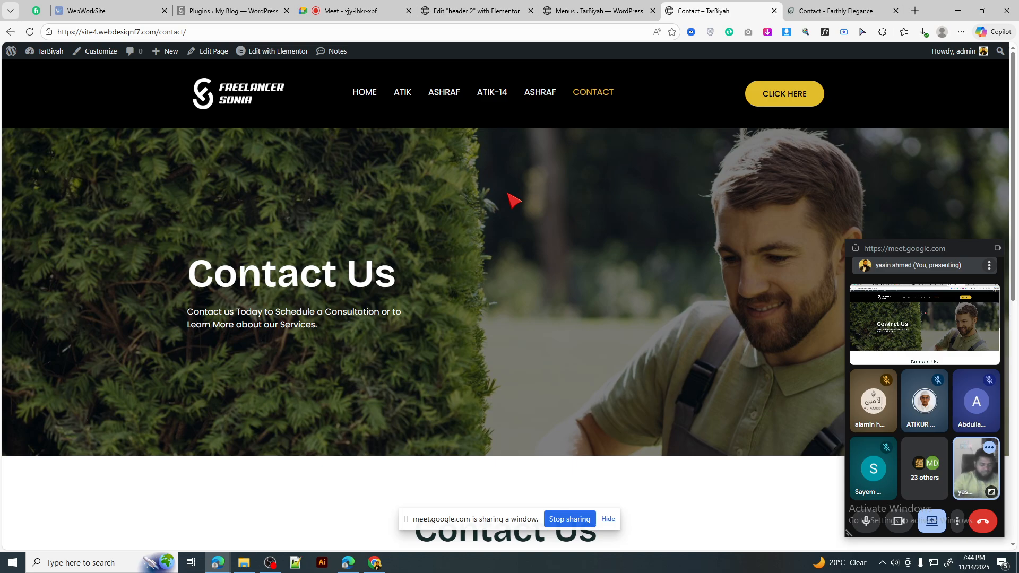
Step: Emulate a Samsung Galaxy S20 Ultra in DevTools on the Contact page
key(F12)
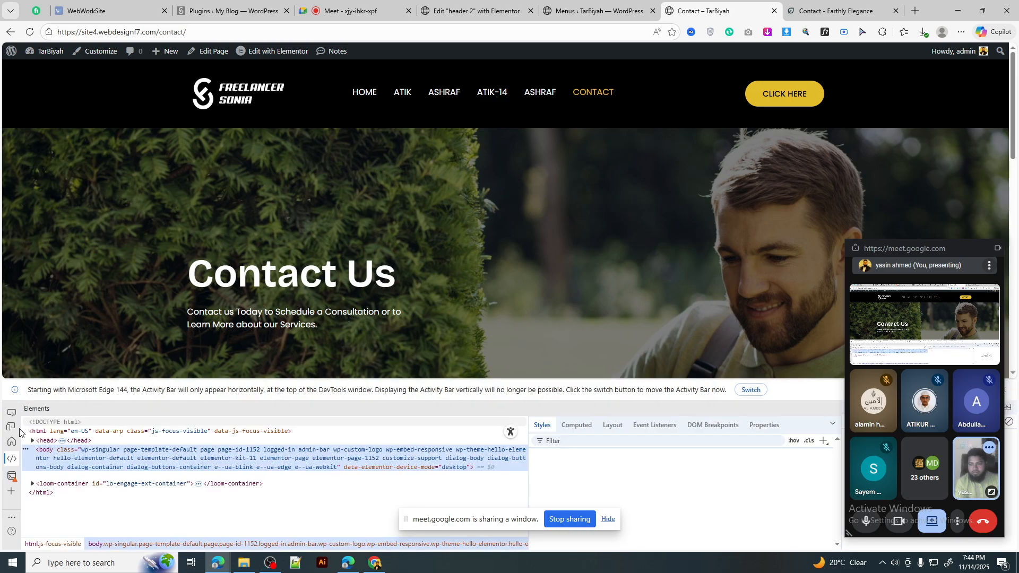
key(ctrl+shift+m)
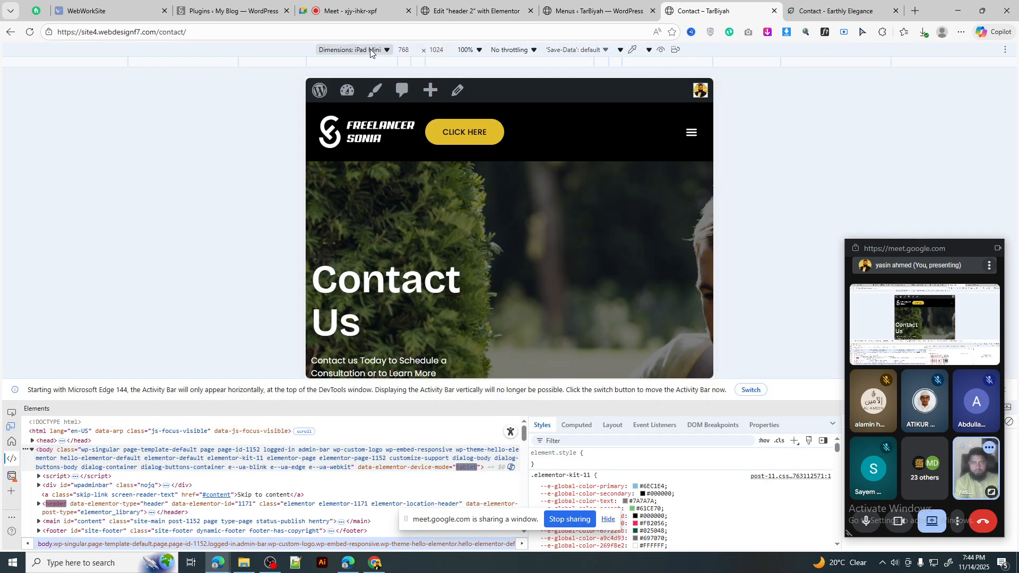
click(371, 49)
click(369, 187)
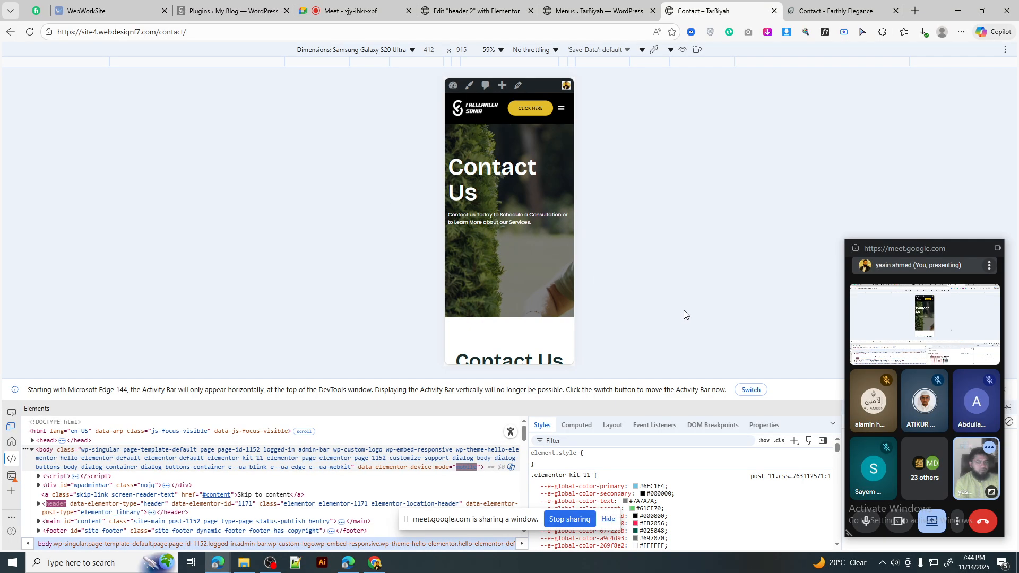
click(800, 389)
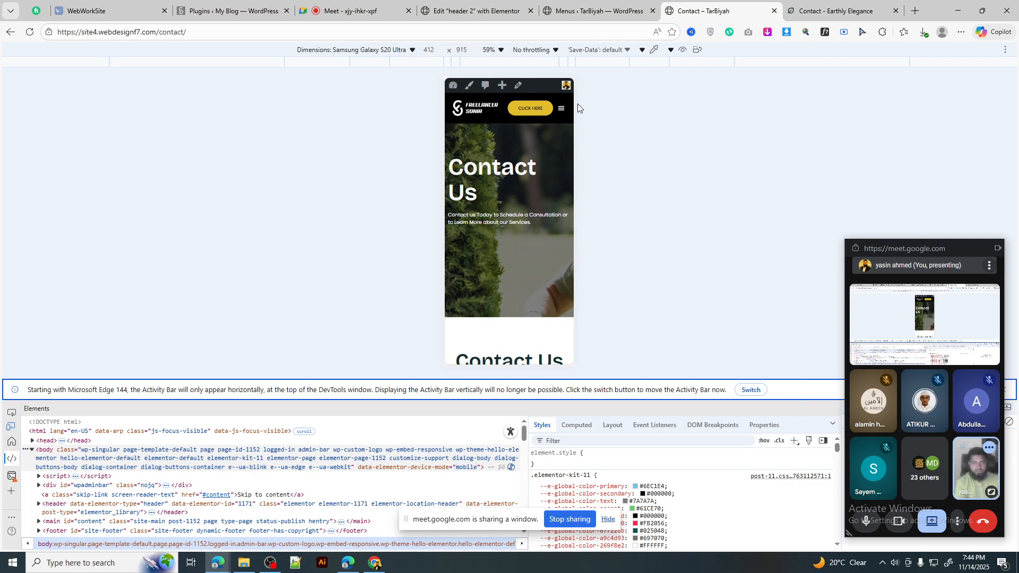
Step: Test the hamburger menu at 125% and then 100% phone preview zoom
click(562, 109)
click(562, 109)
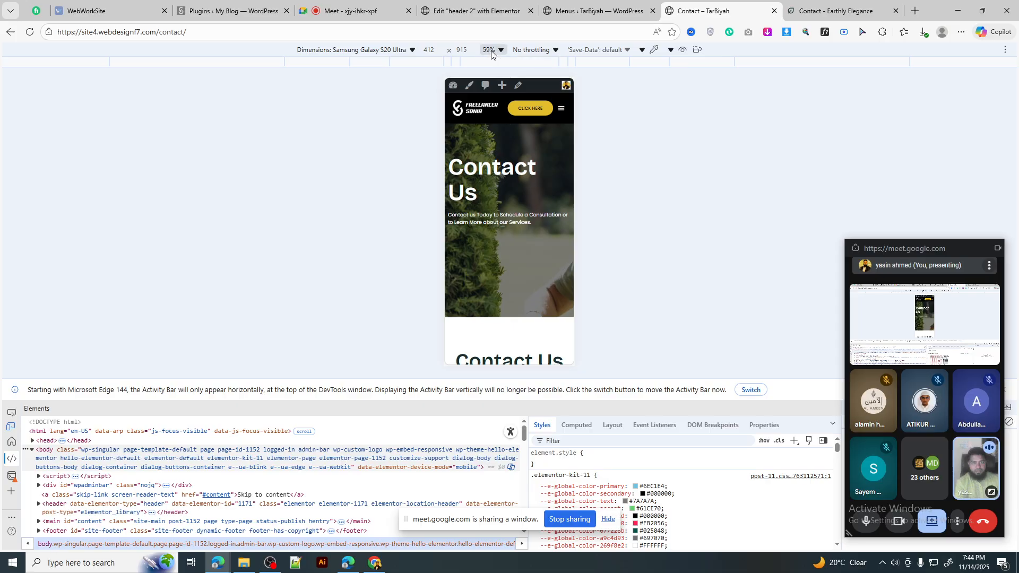
click(492, 51)
click(511, 121)
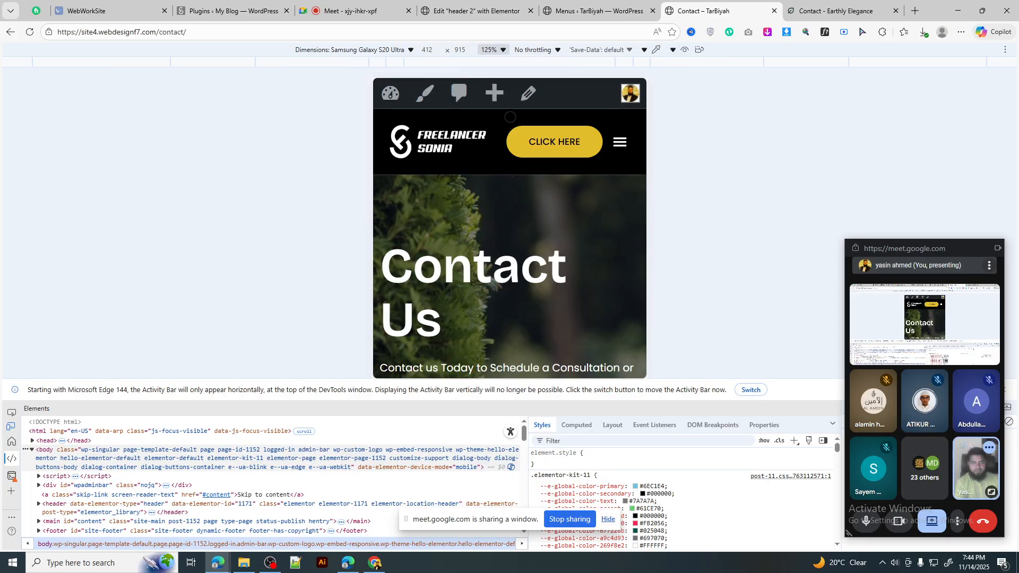
click(490, 50)
click(513, 106)
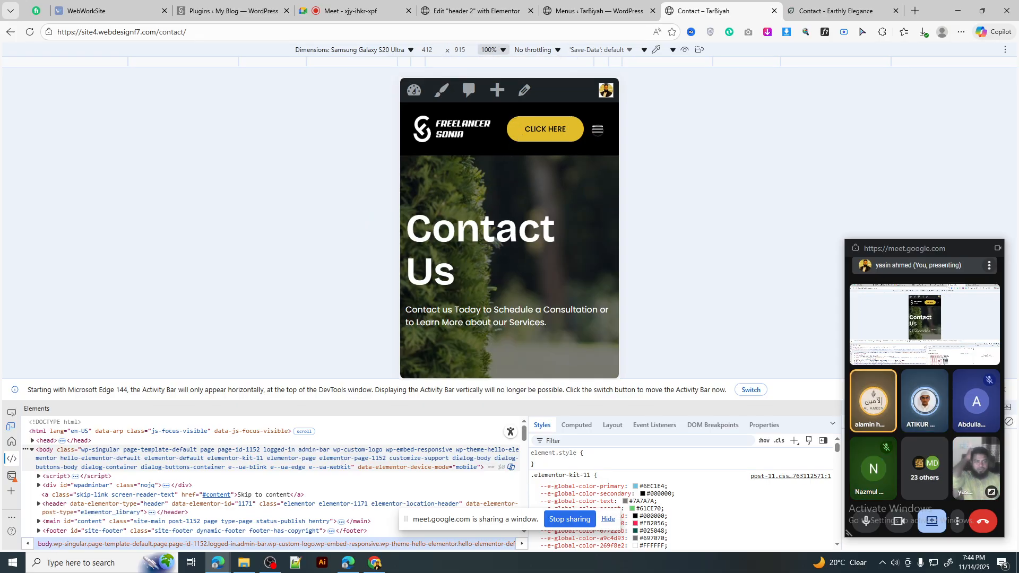
click(598, 129)
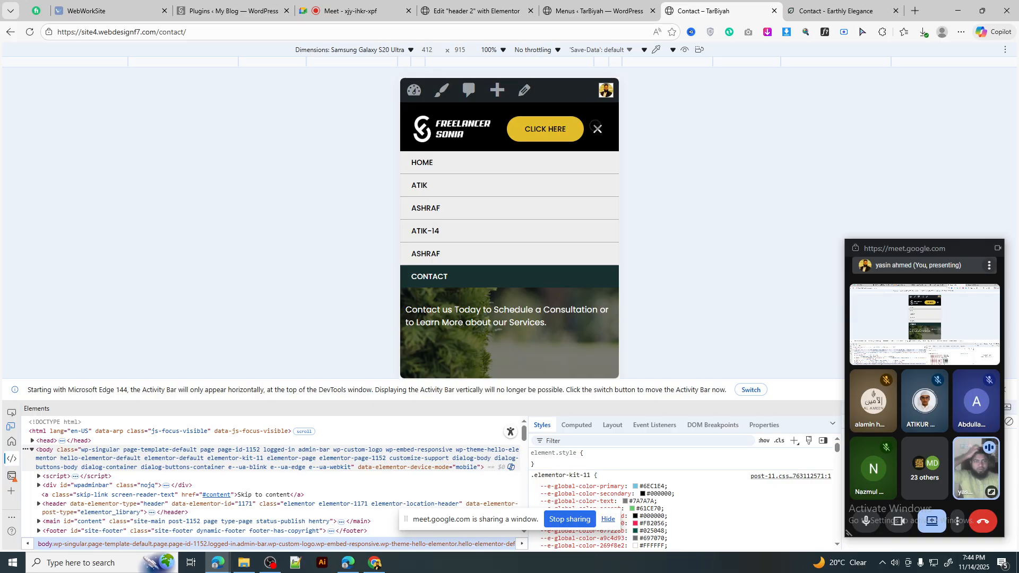
click(597, 129)
click(598, 129)
click(598, 129)
click(598, 129)
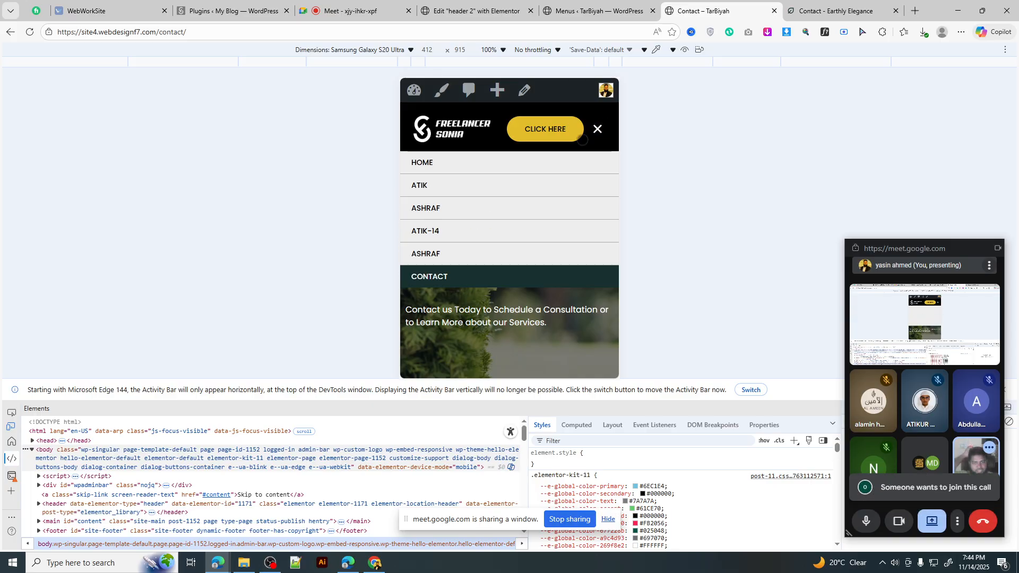
Step: Admit the waiting participant into the video call, then return to the phone preview
click(350, 11)
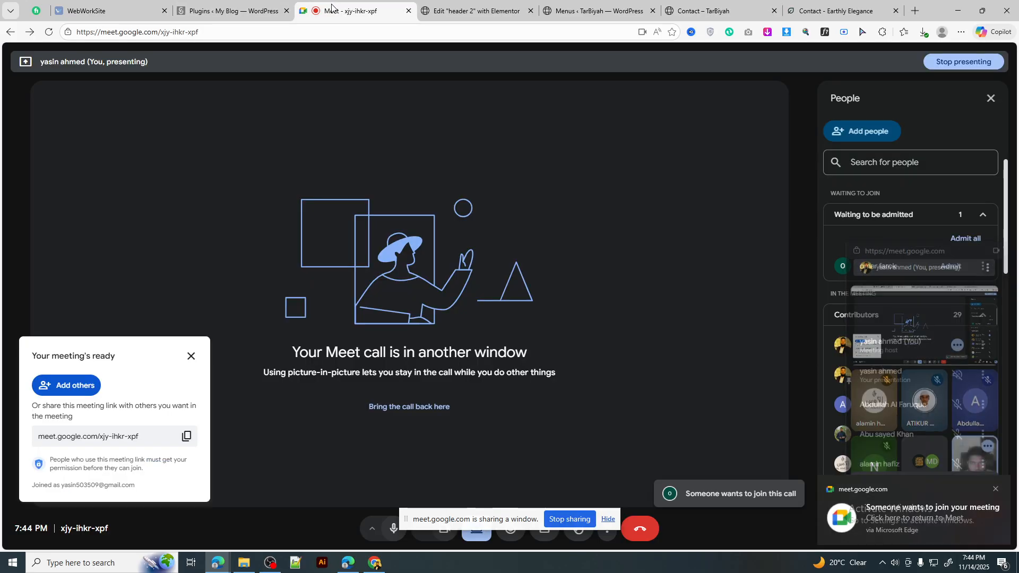
click(951, 267)
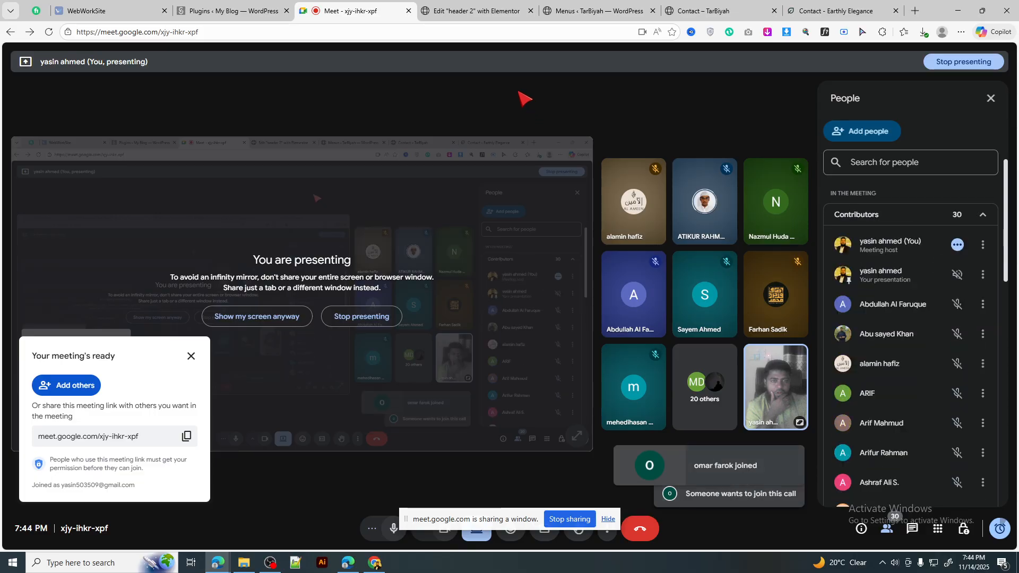
key(ctrl+Tab)
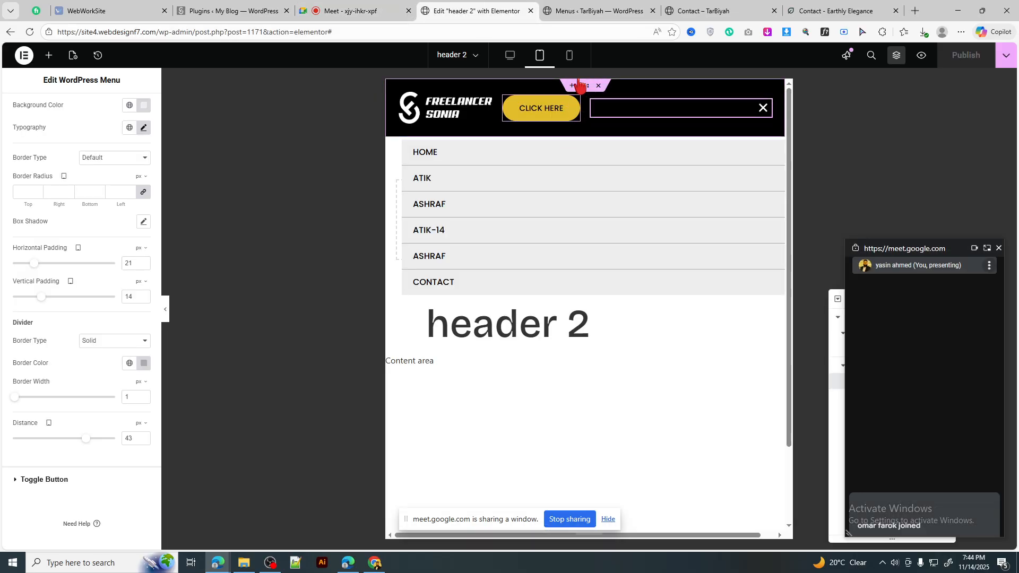
click(590, 10)
key(ctrl+Tab)
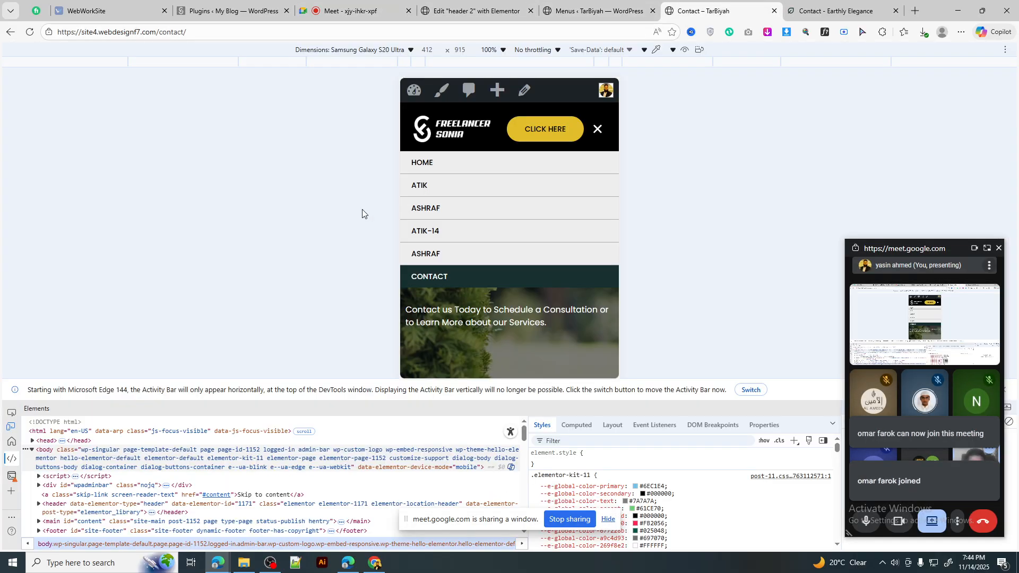
Step: Toggle the mobile menu again until it shows HOME through CONTACT
click(599, 129)
click(598, 129)
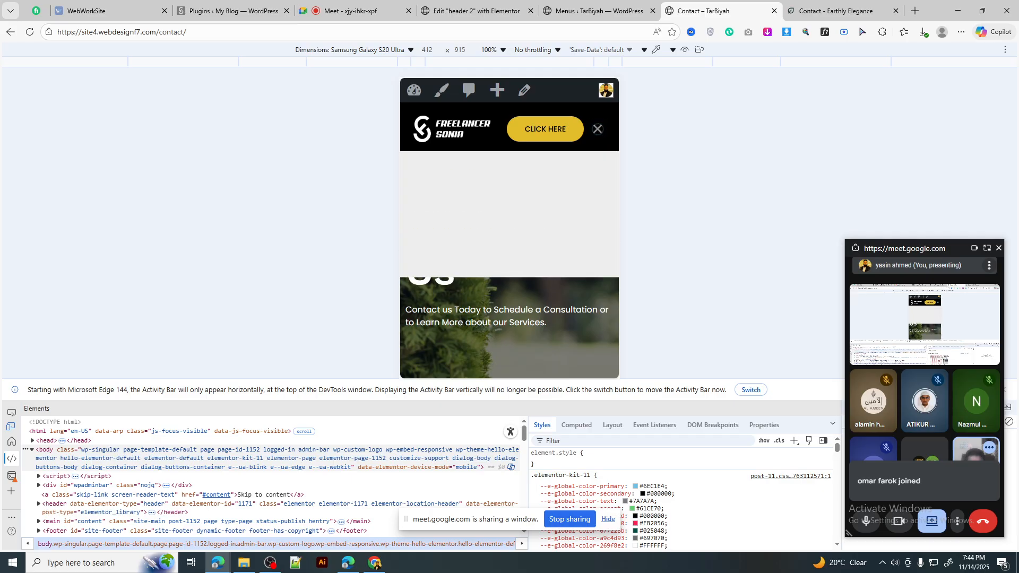
click(599, 129)
click(598, 129)
click(598, 129)
click(598, 129)
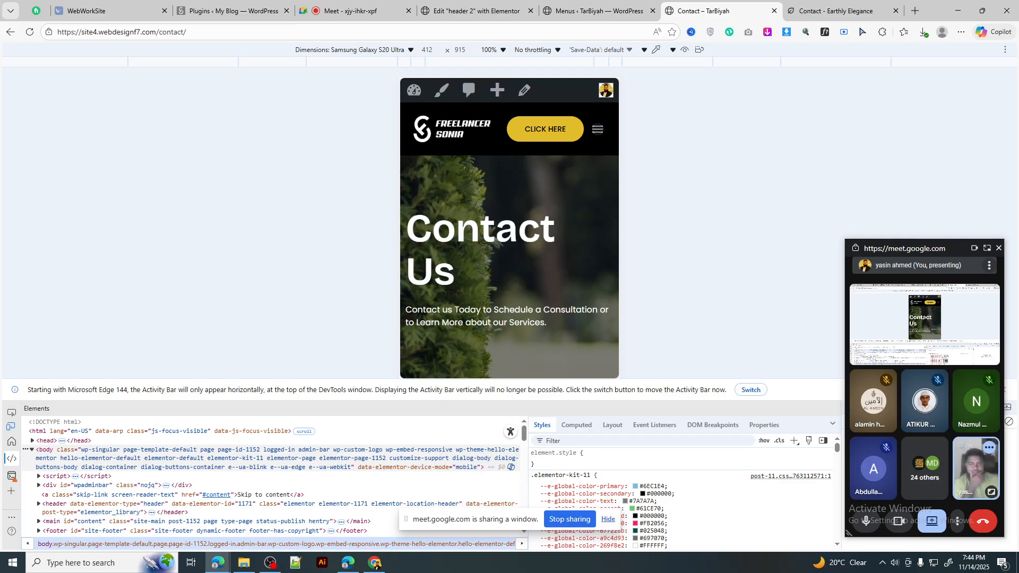
click(598, 129)
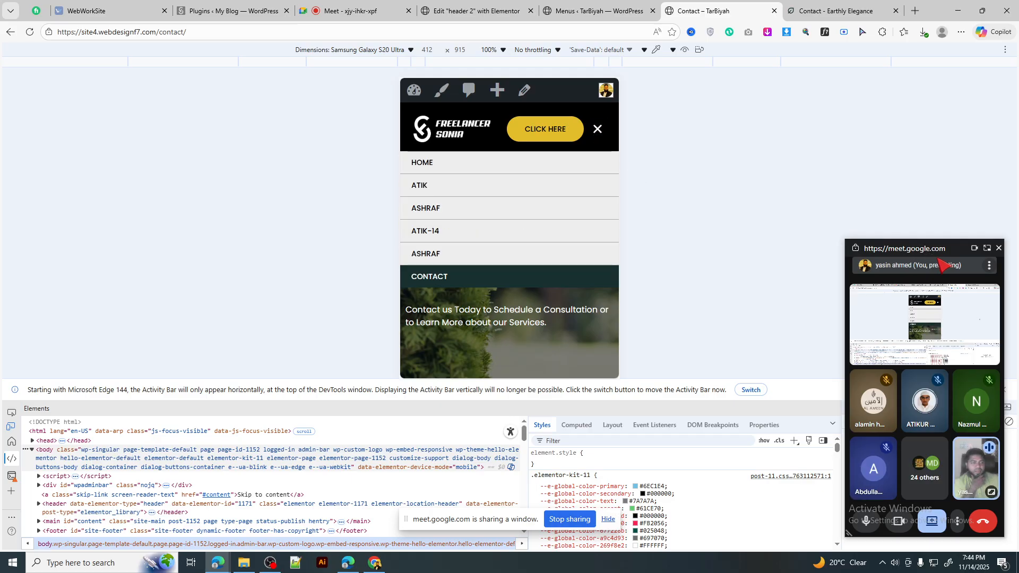
Step: Close DevTools, move the floating call window aside, and return to the header 2 editor
drag(928, 250, 770, 252)
click(1003, 391)
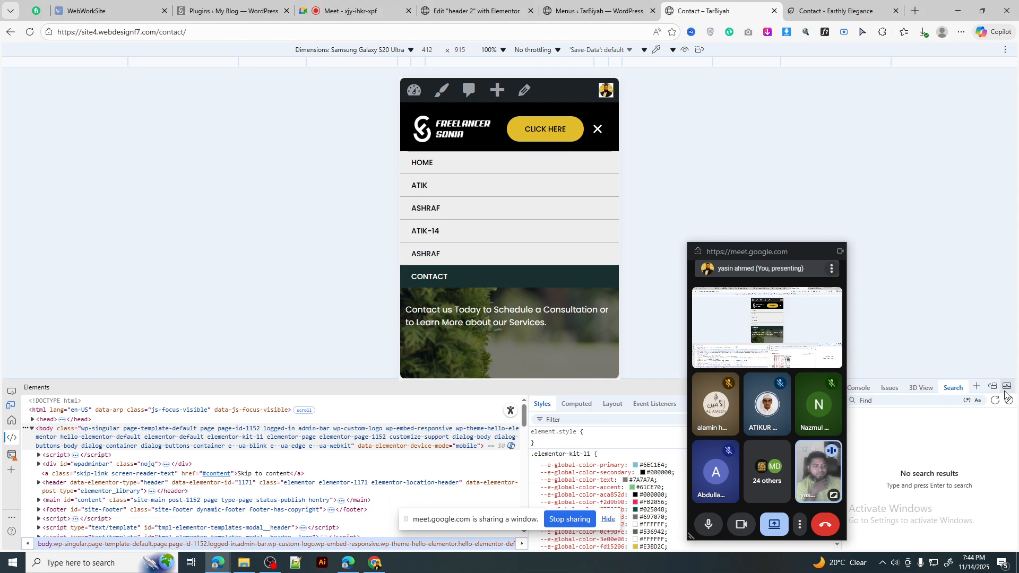
click(1005, 389)
click(1012, 391)
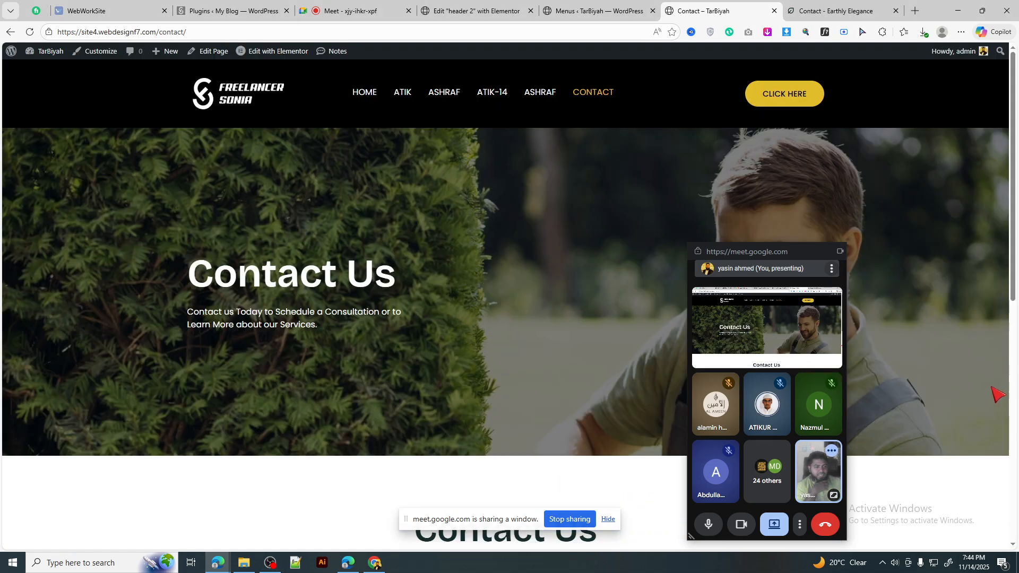
drag(764, 254, 1018, 207)
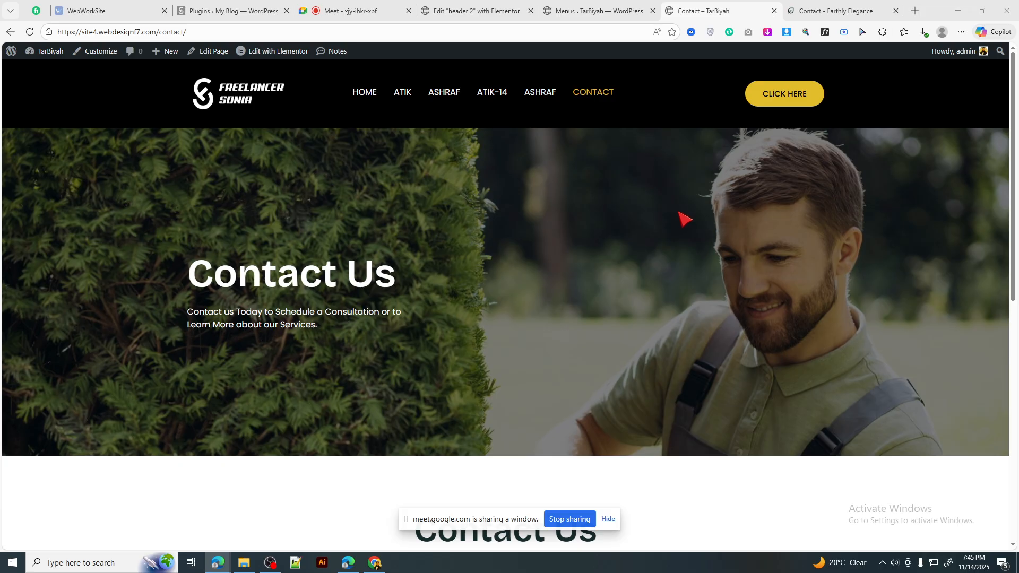
click(454, 10)
click(611, 10)
Step: Zero the logo container's padding and widen the CLICK HERE button to 16%
click(510, 10)
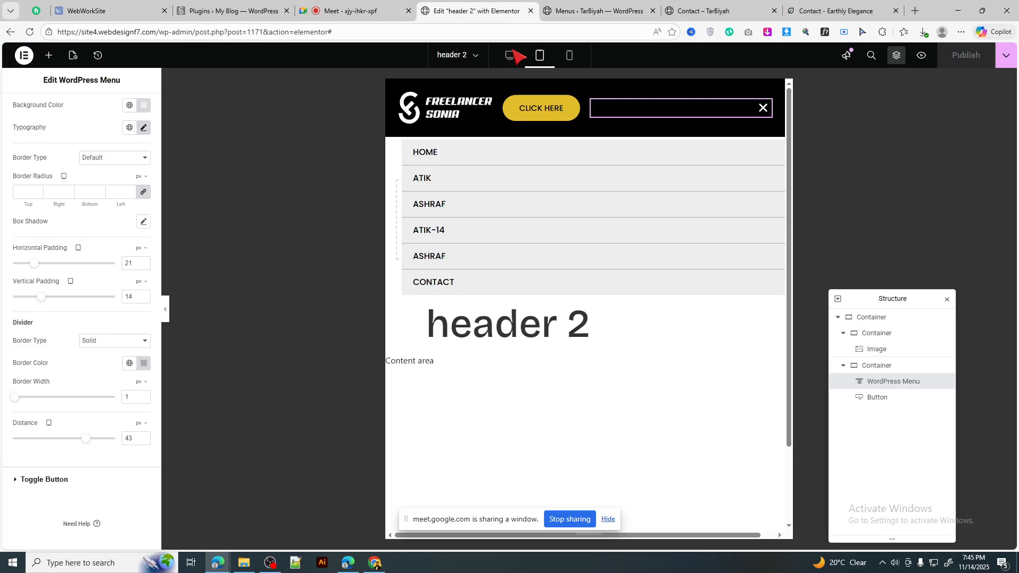
click(509, 54)
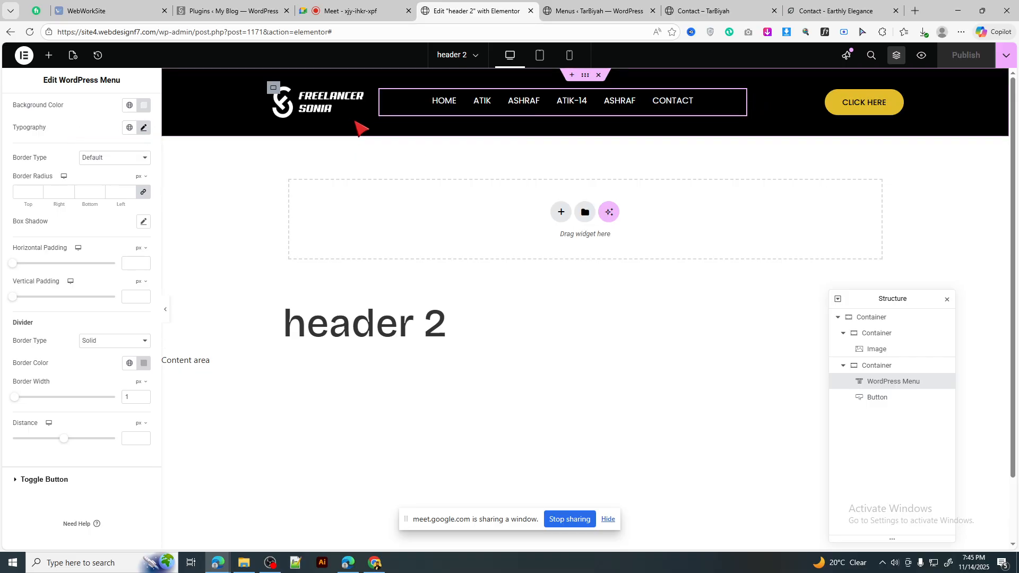
click(145, 114)
click(143, 223)
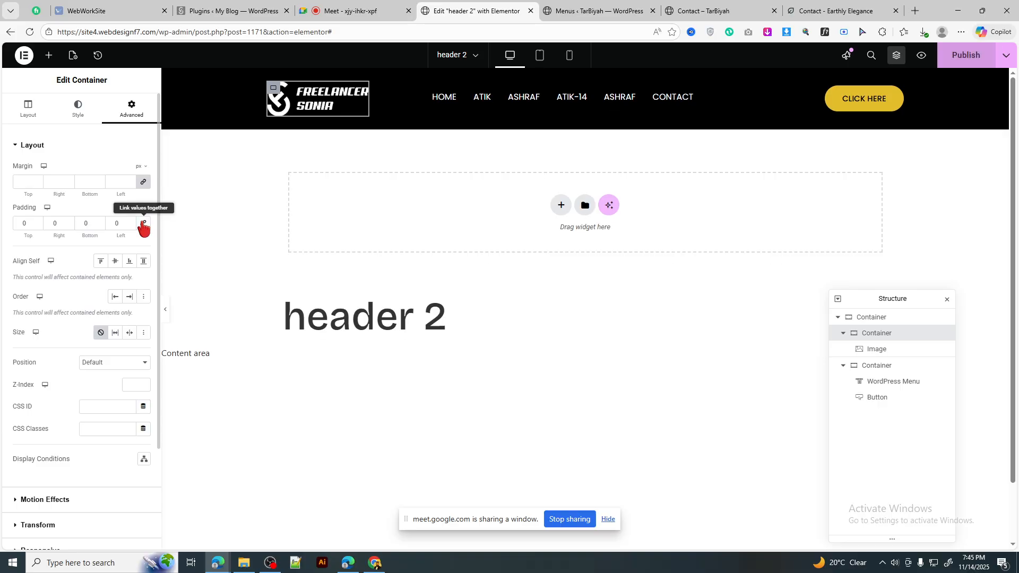
click(38, 117)
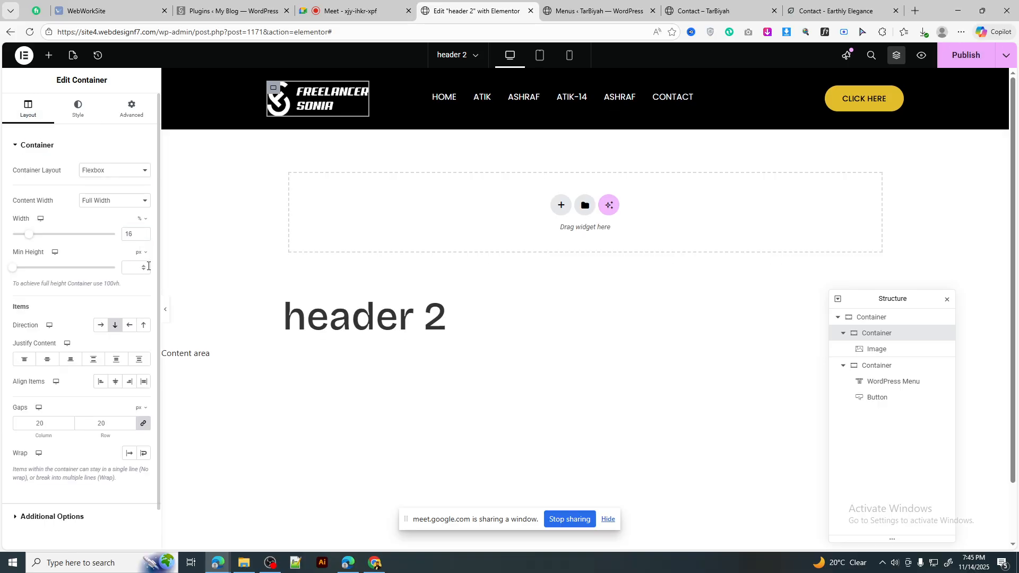
click(897, 98)
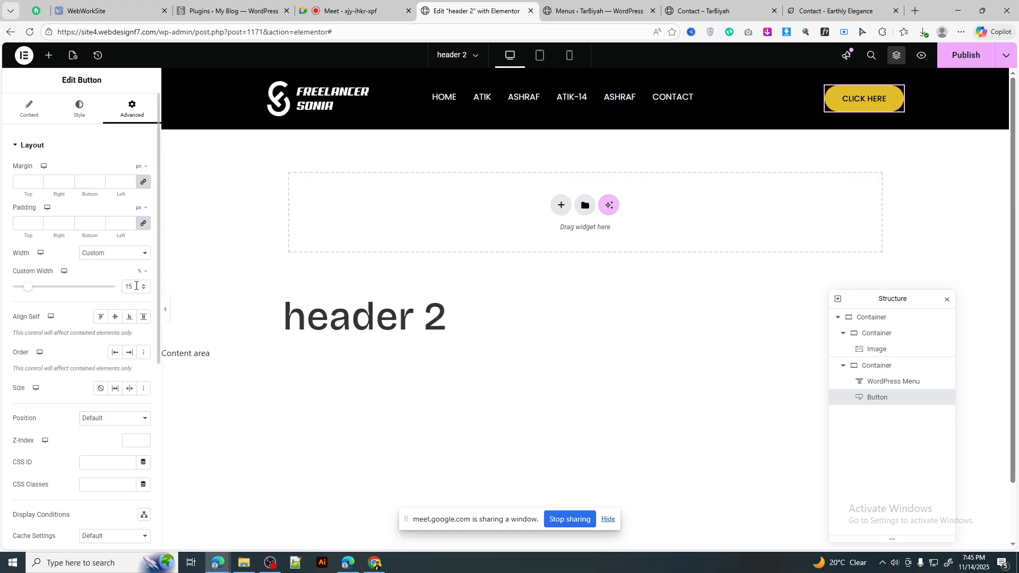
key(Up)
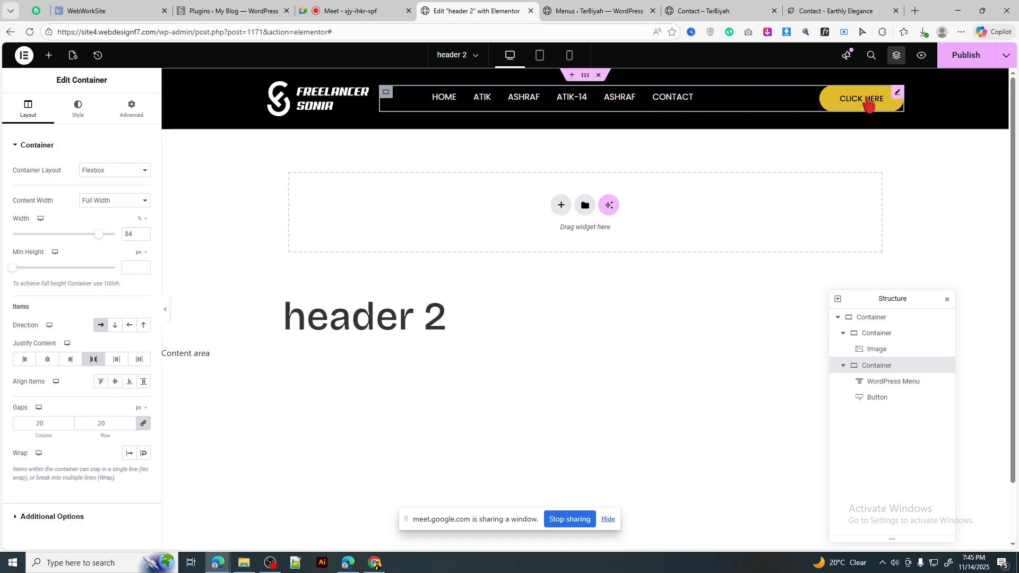
Step: Try centre, space-evenly and space-around justification, settling on Space Between
click(72, 360)
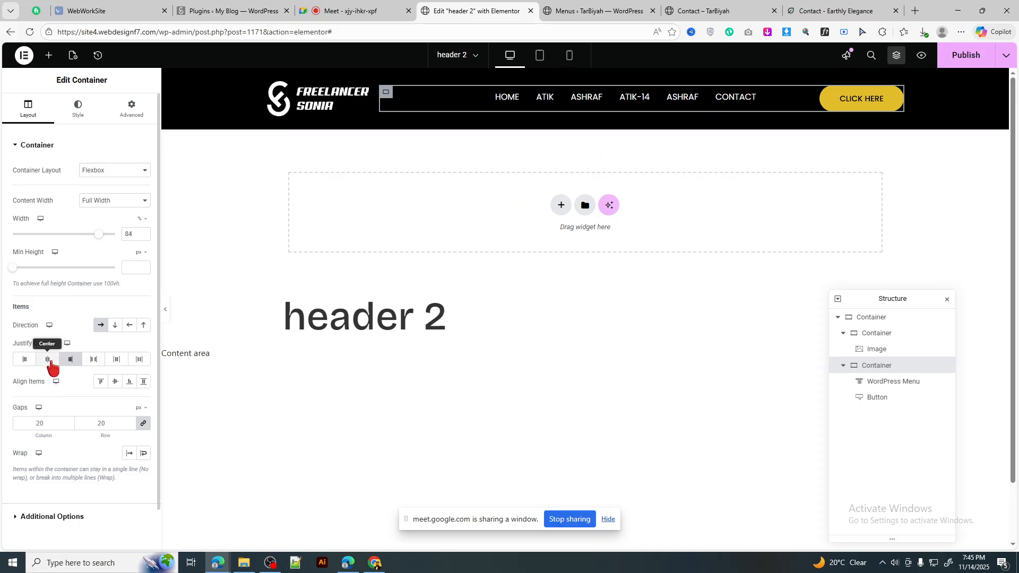
click(48, 360)
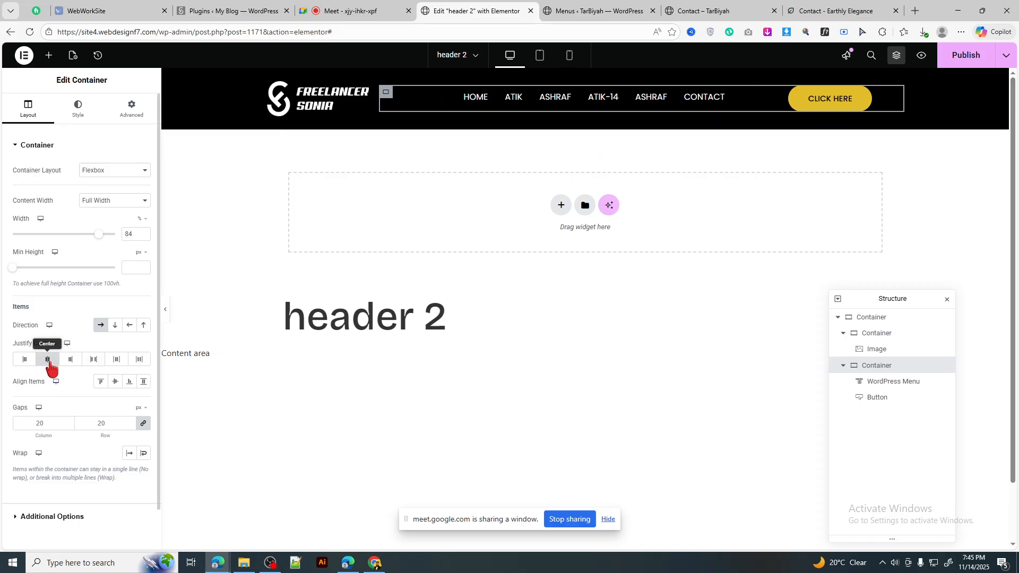
click(852, 109)
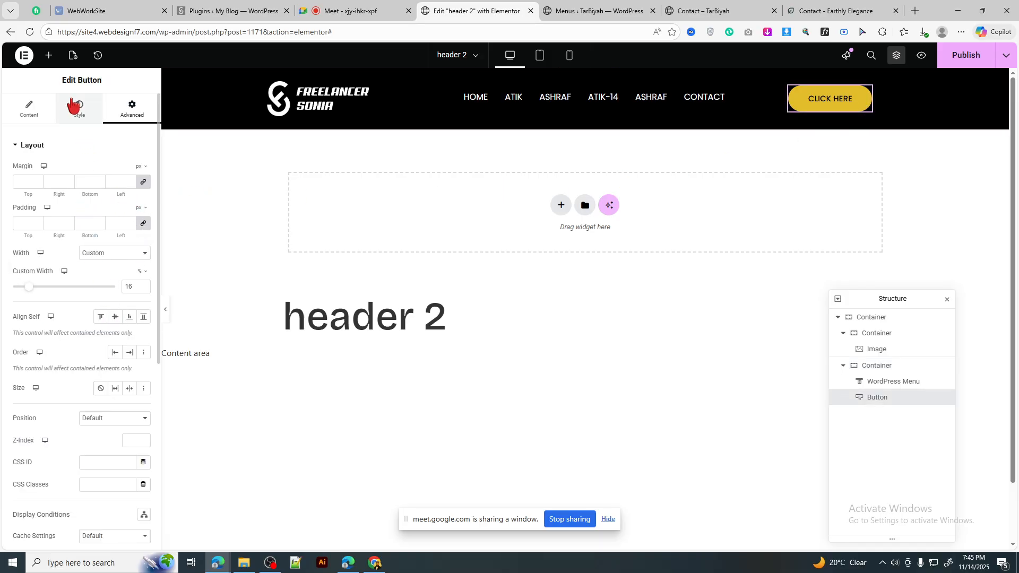
click(131, 170)
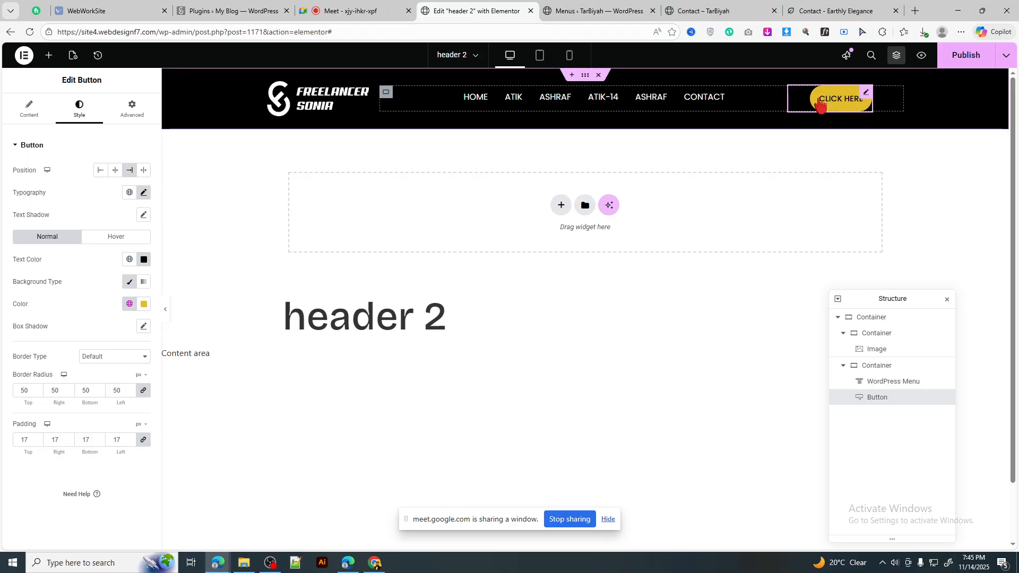
click(143, 170)
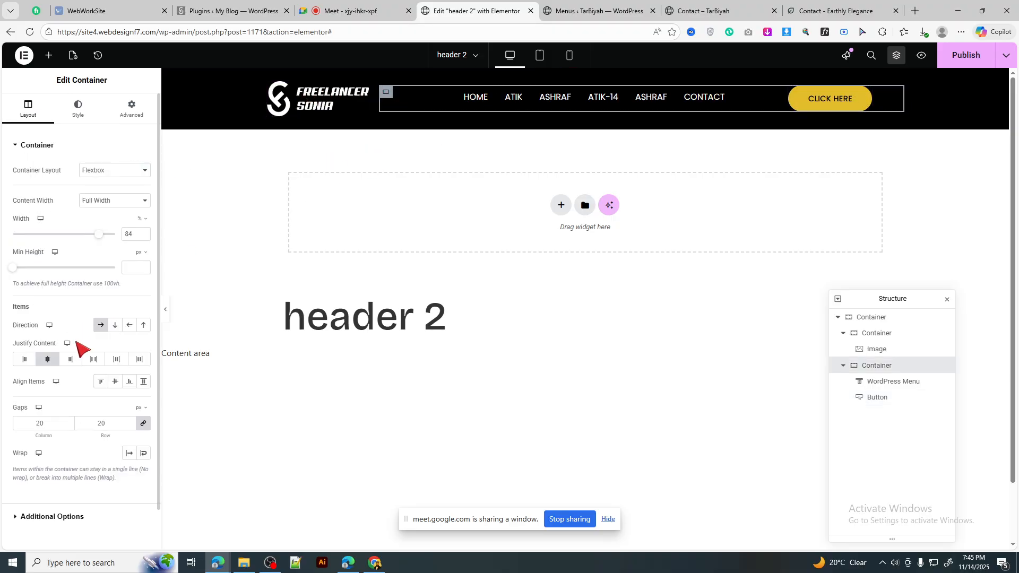
click(140, 362)
click(120, 363)
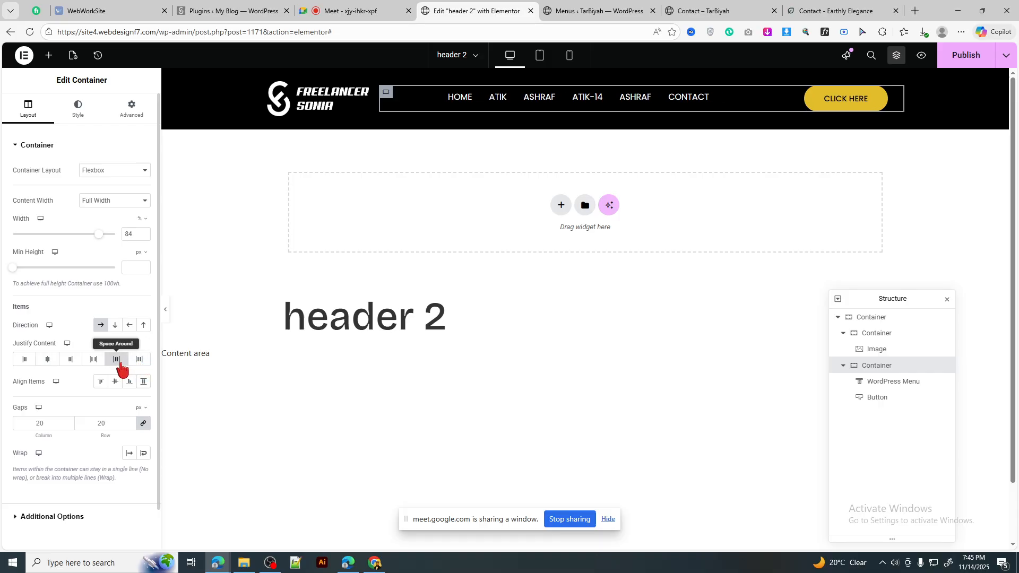
click(94, 363)
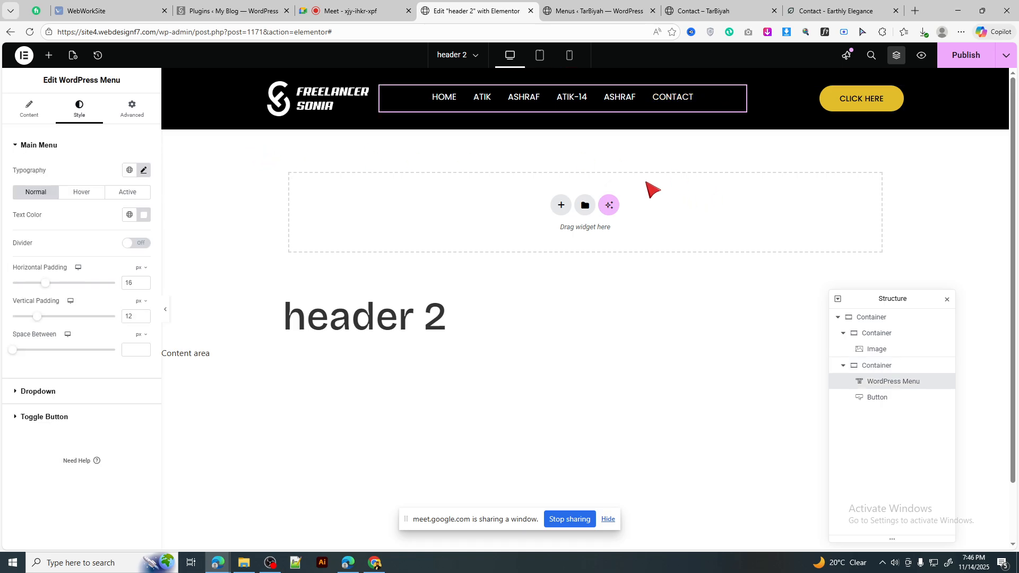
Step: Unlink the menu's padding and try left padding values of 5 and 8, previewing each
click(166, 313)
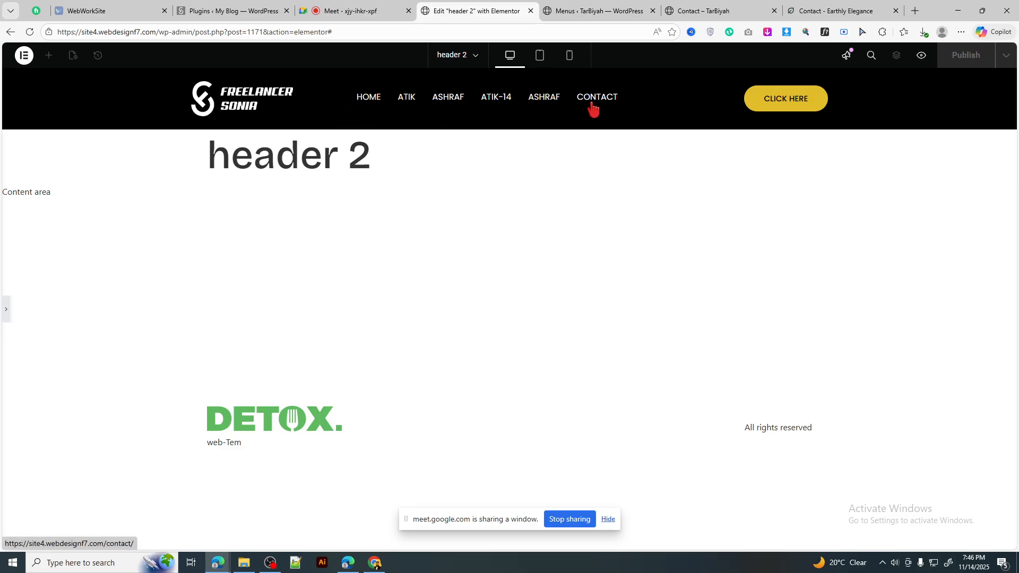
click(6, 310)
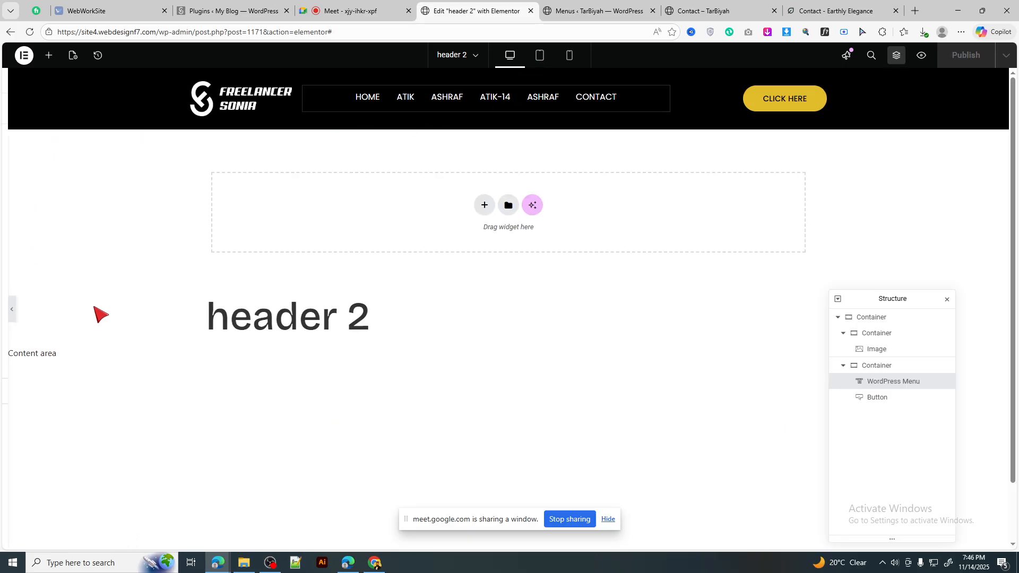
click(131, 109)
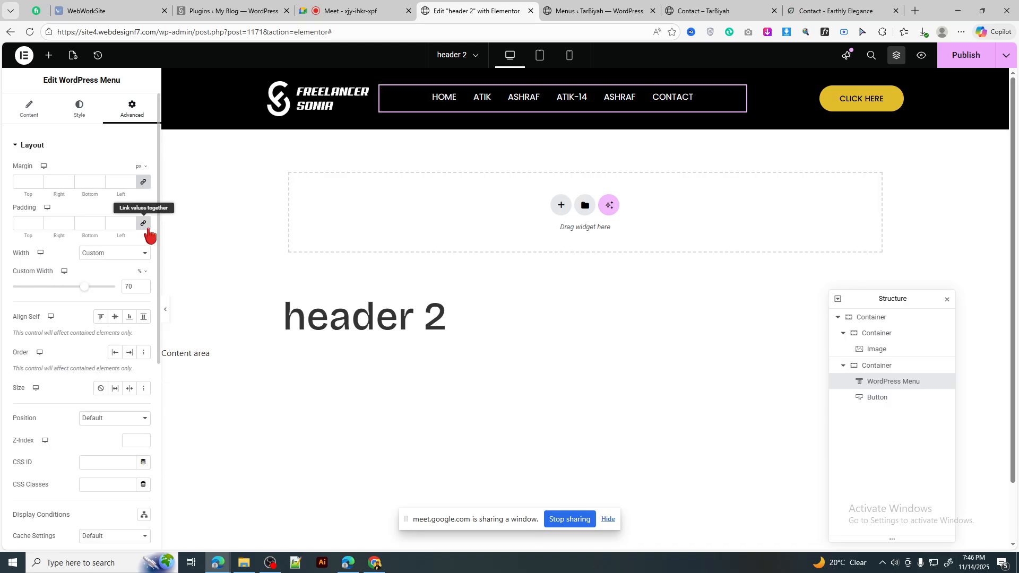
click(143, 224)
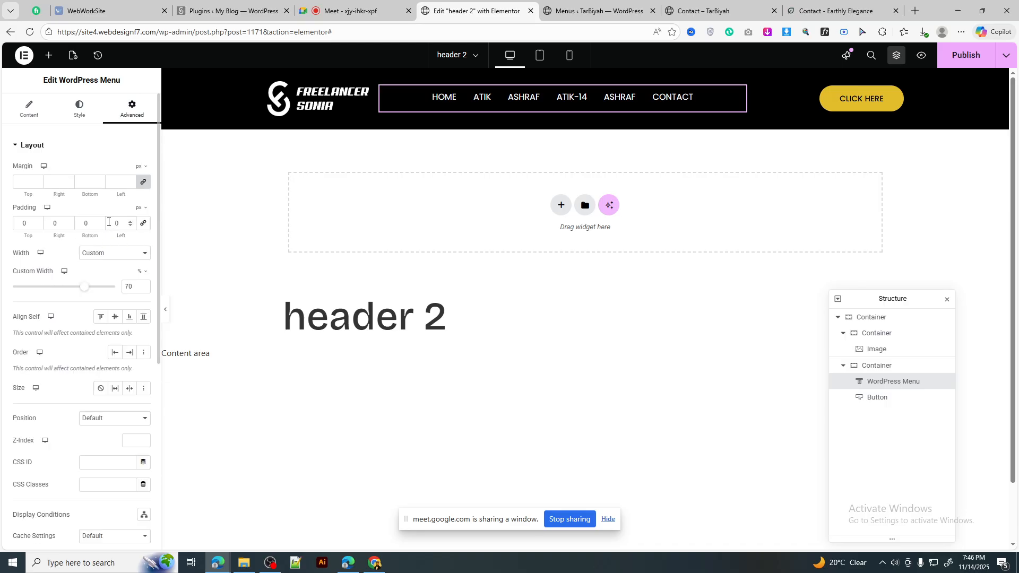
click(108, 222)
text(5)
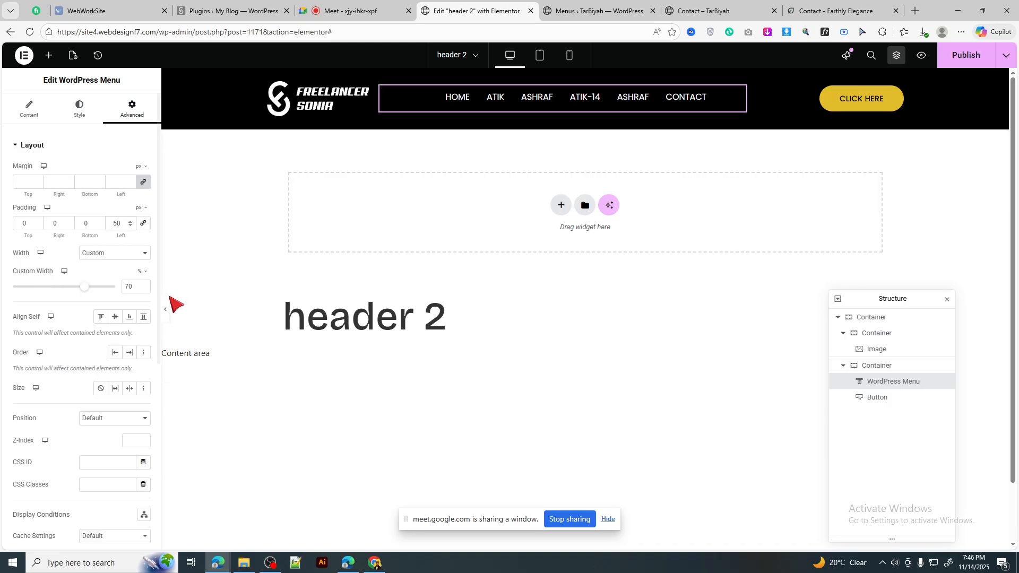
click(166, 312)
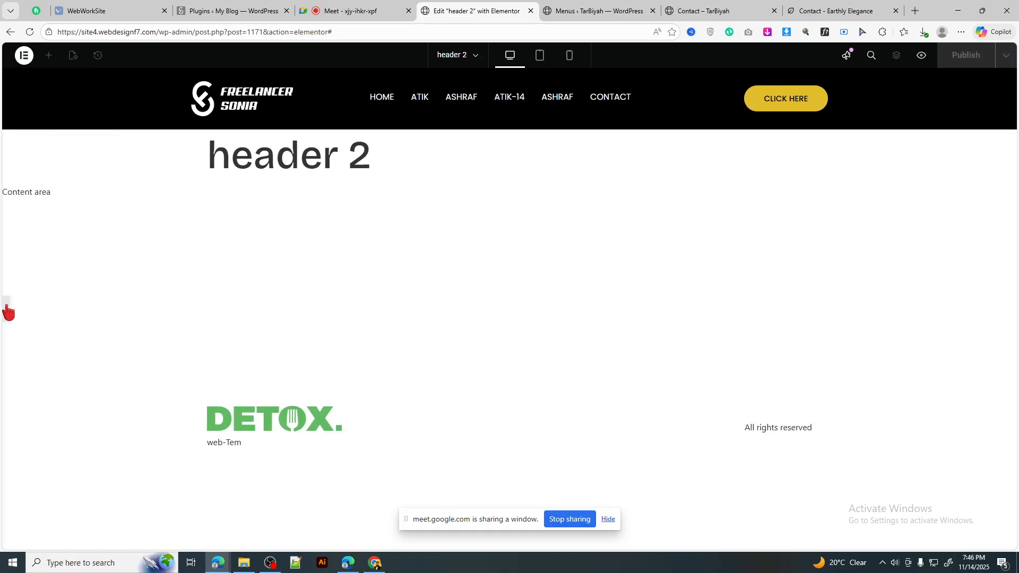
key(ctrl+p)
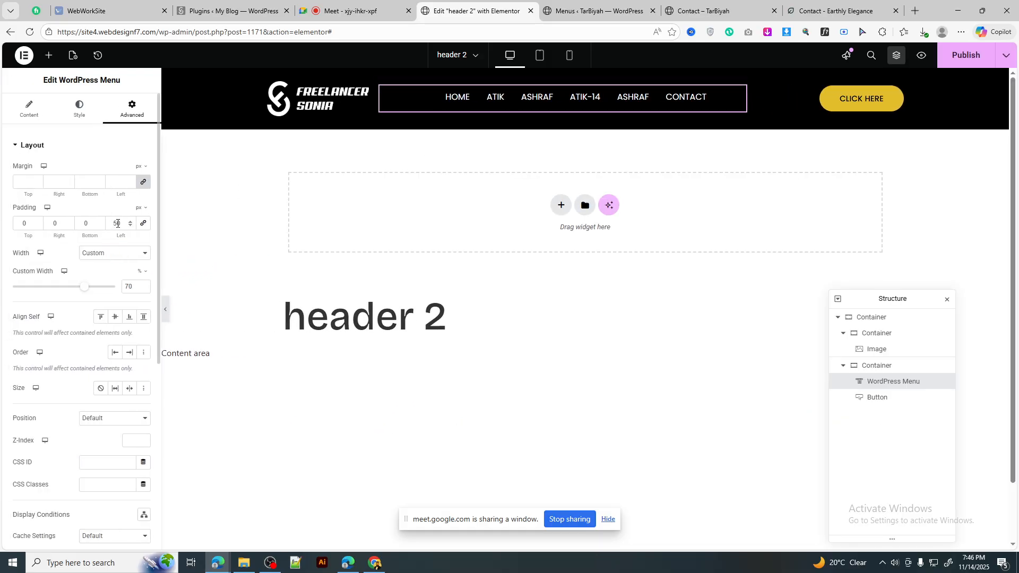
text(8)
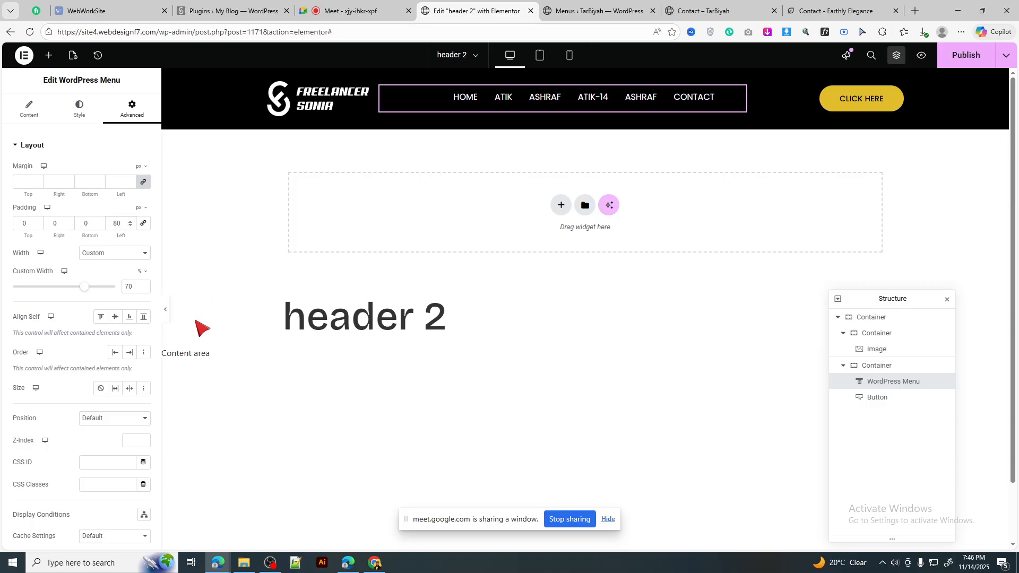
click(167, 313)
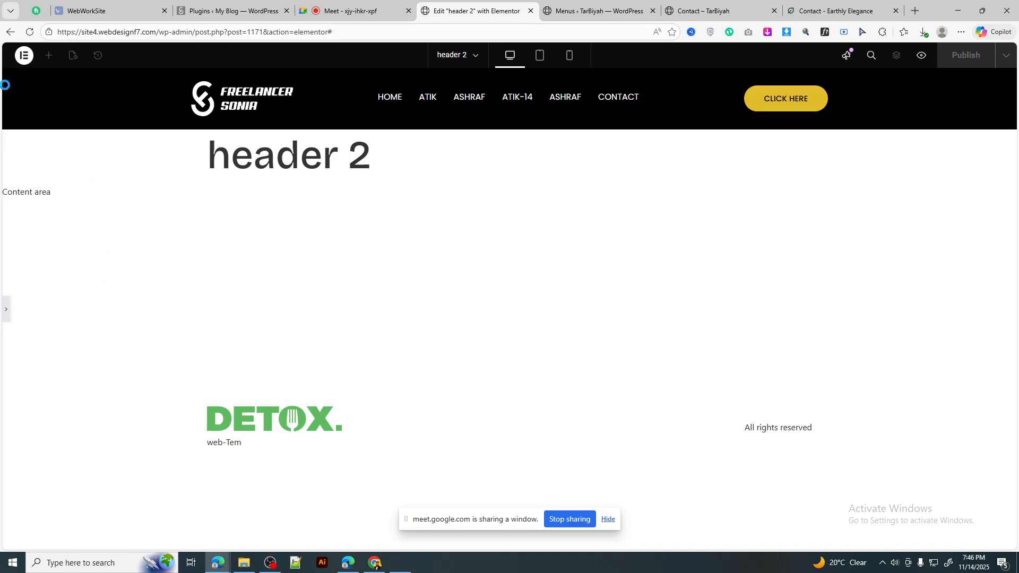
Step: Screenshot the header, set the menu's left padding to 120 px, and publish
key(Print)
drag(1, 82, 1017, 238)
click(1008, 249)
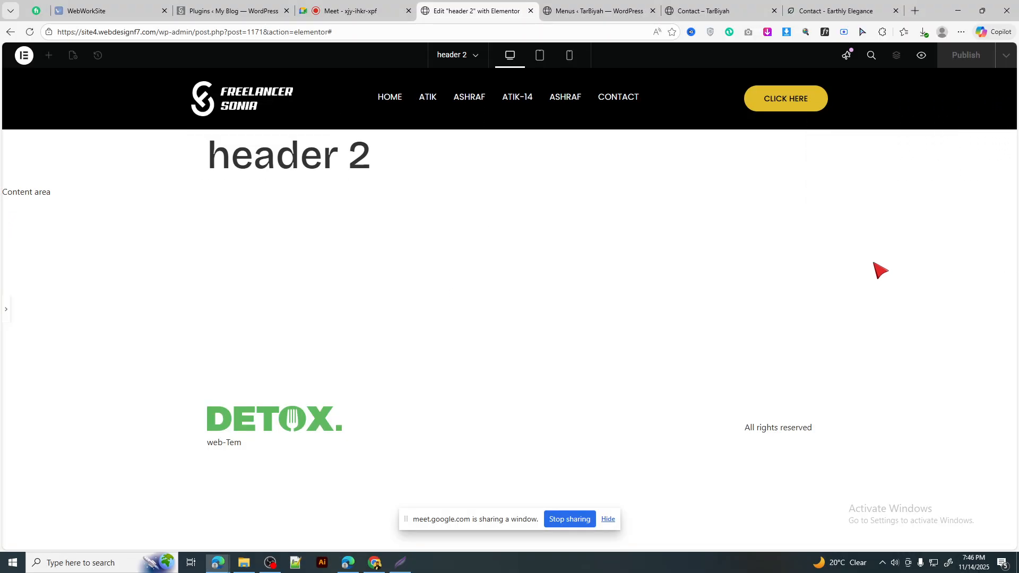
click(46, 310)
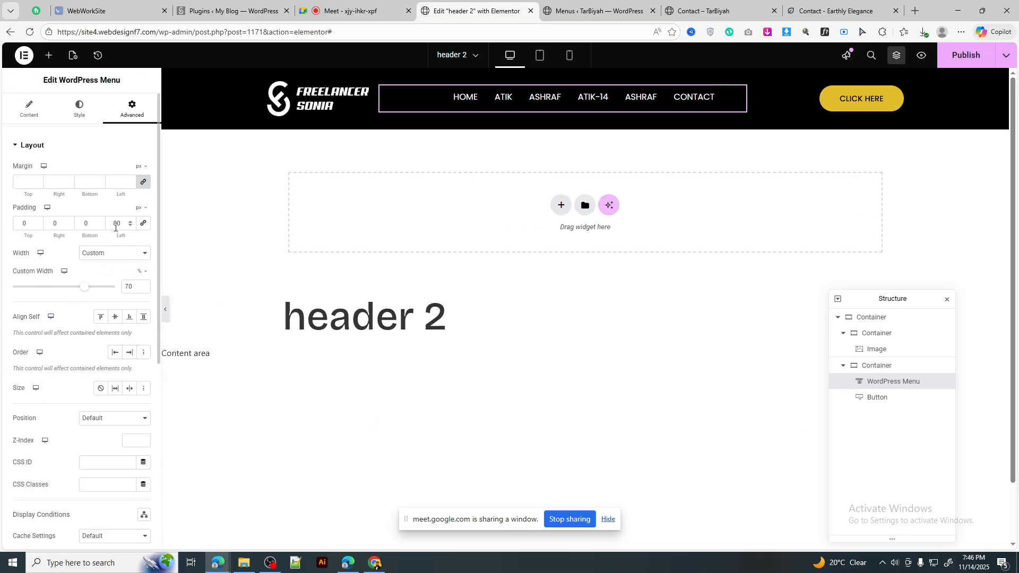
text(12)
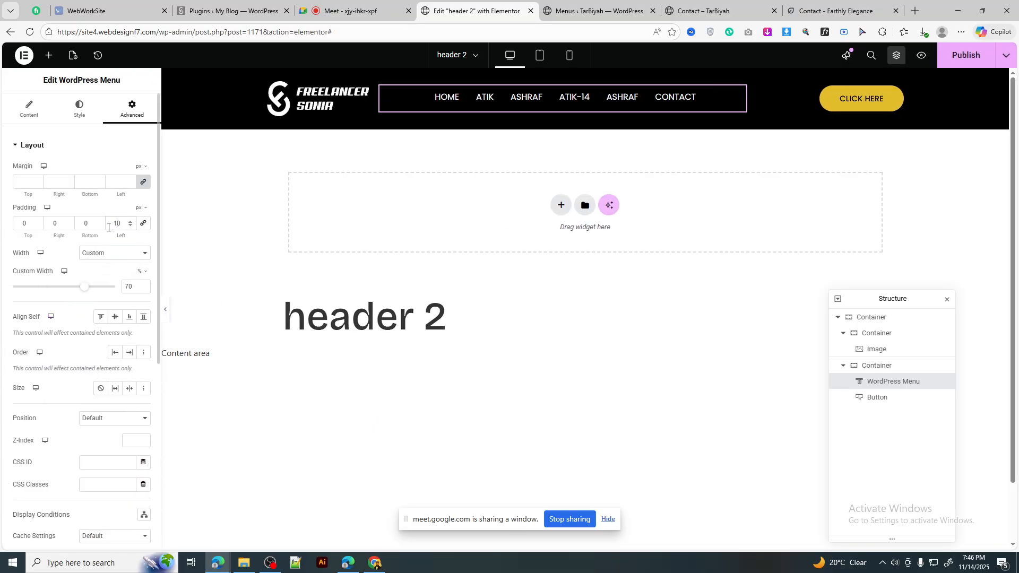
click(166, 312)
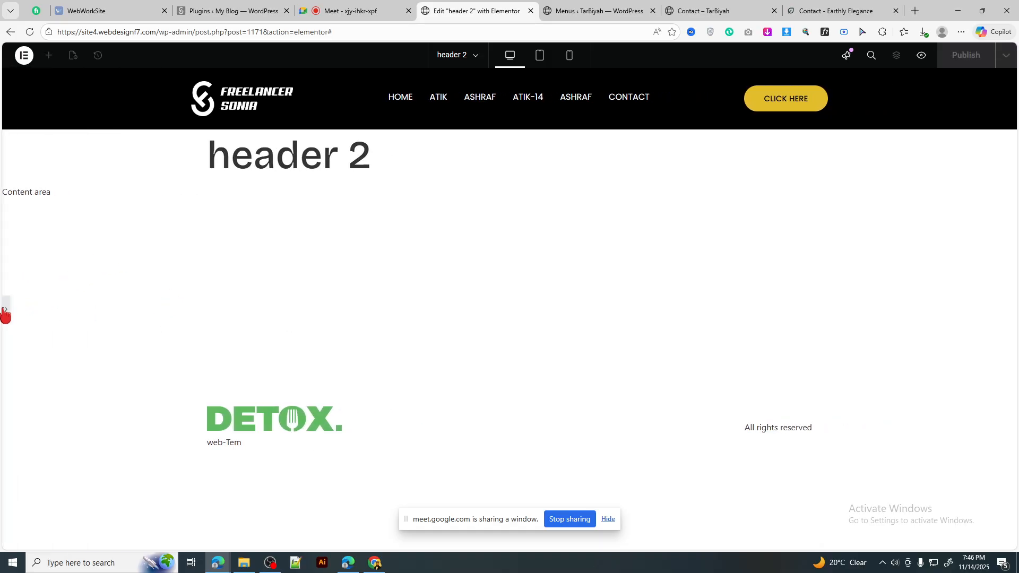
click(962, 62)
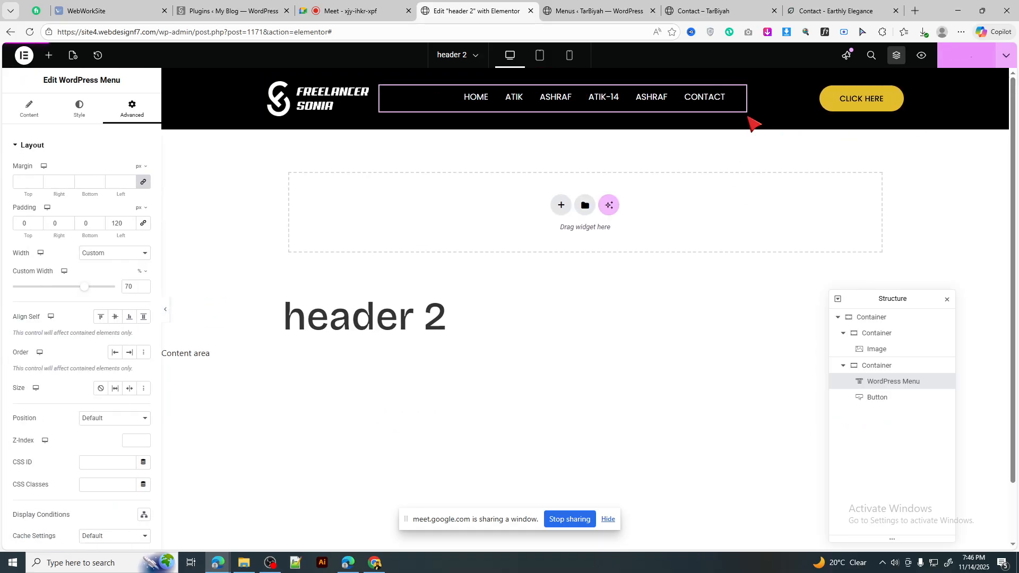
click(673, 4)
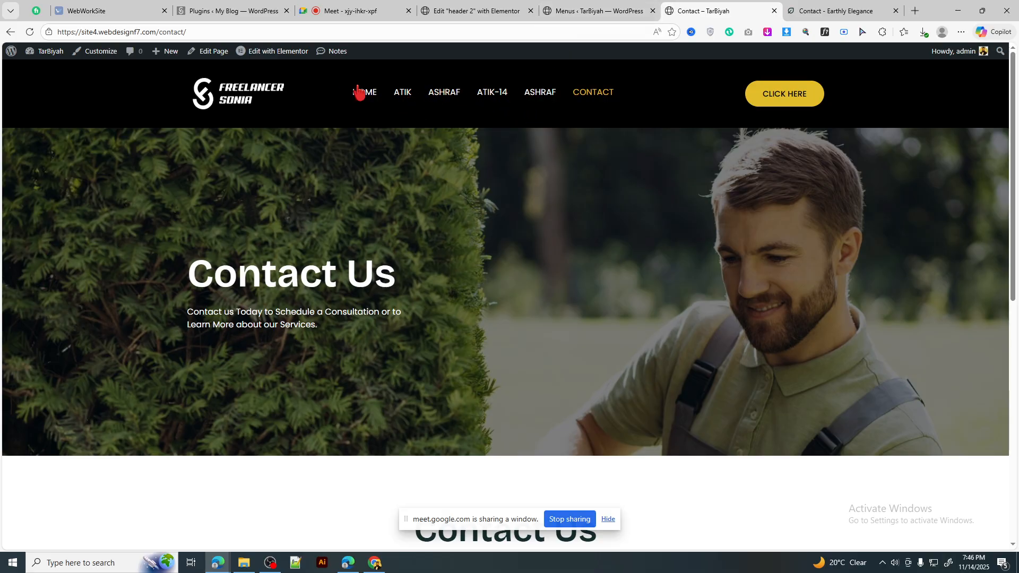
Step: Reload the Contact page, then cycle the header preview through tablet, mobile and desktop widths
click(30, 32)
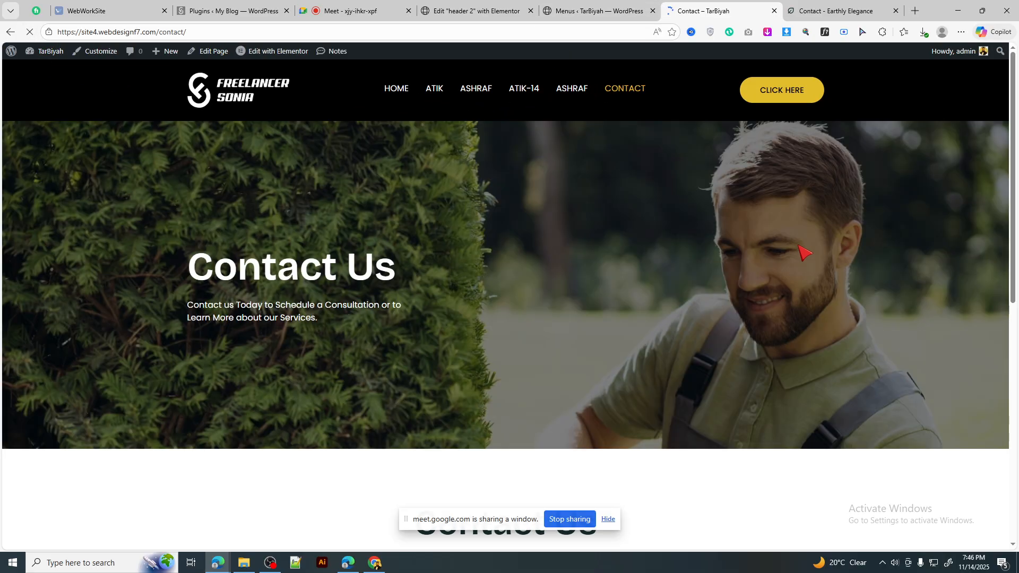
click(605, 10)
click(445, 3)
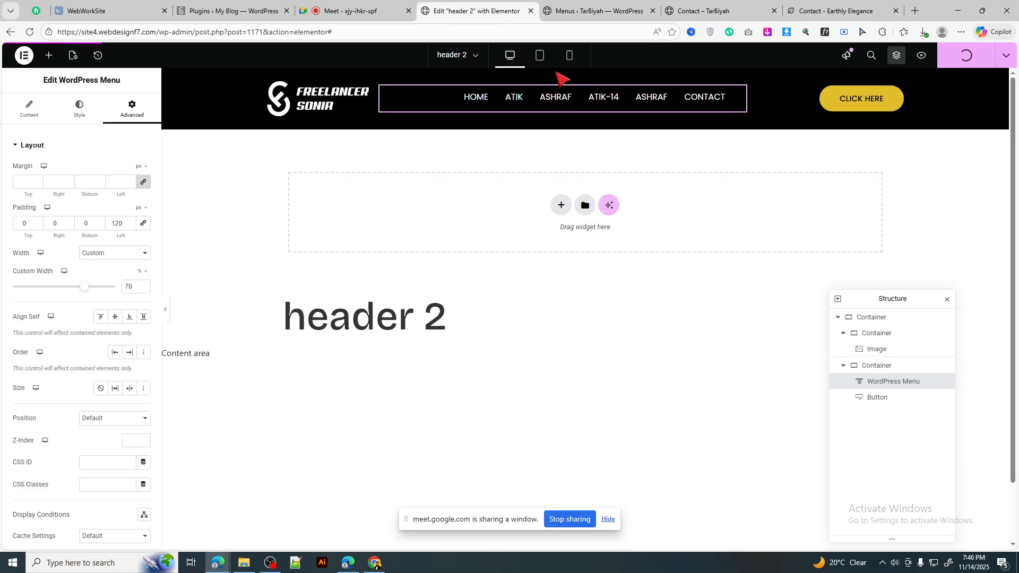
click(540, 55)
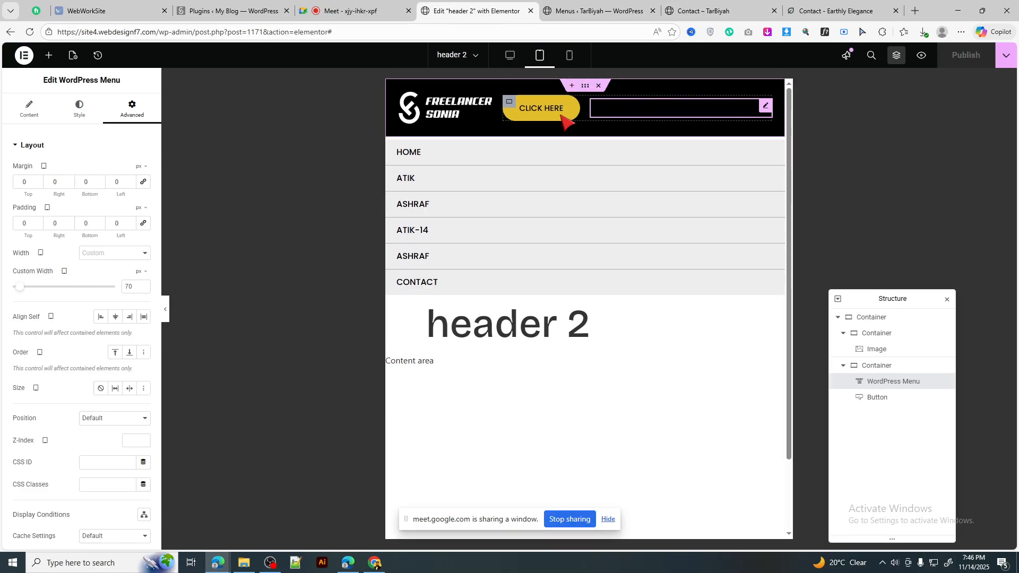
click(570, 55)
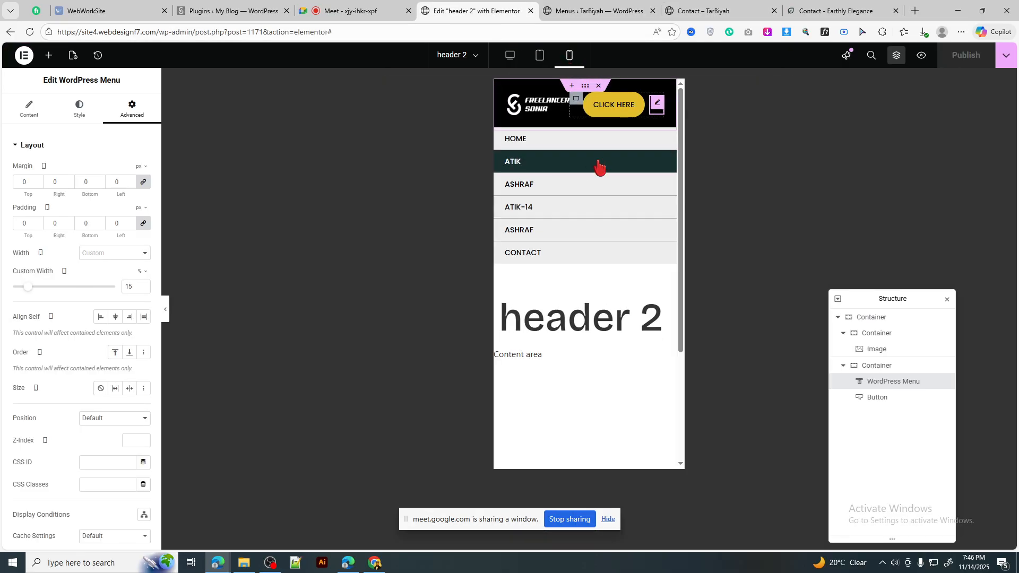
click(540, 55)
click(510, 55)
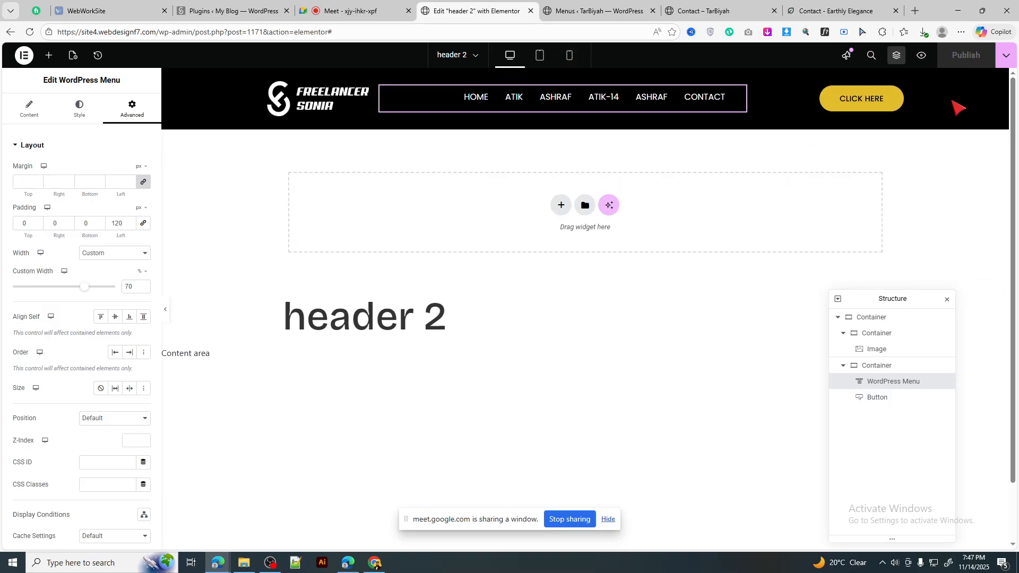
click(588, 8)
click(707, 5)
Step: Start a new template via Templates > Add New, close its dialog, and switch to the Meet call
click(652, 4)
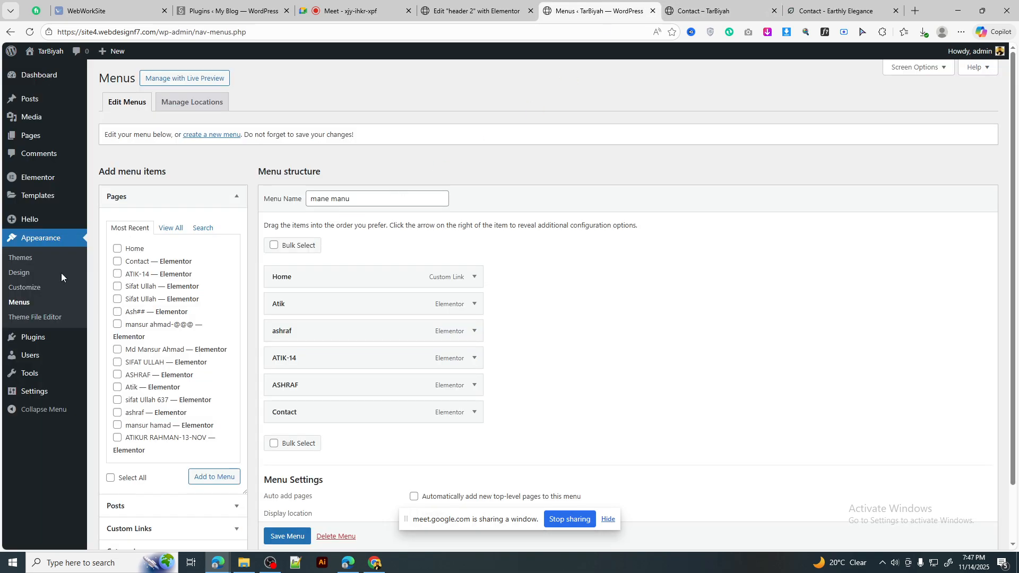
mouse_move(28, 197)
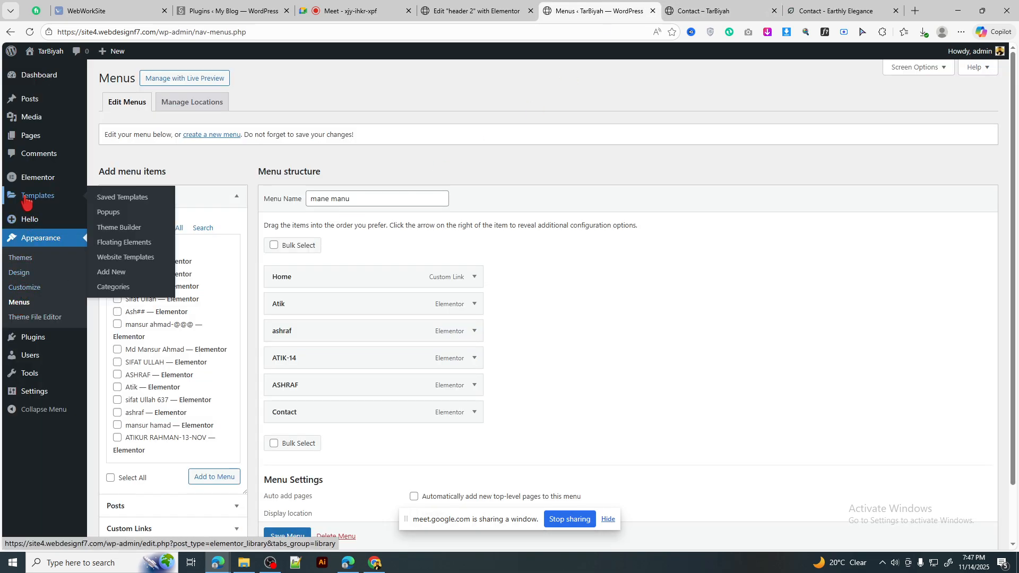
click(113, 272)
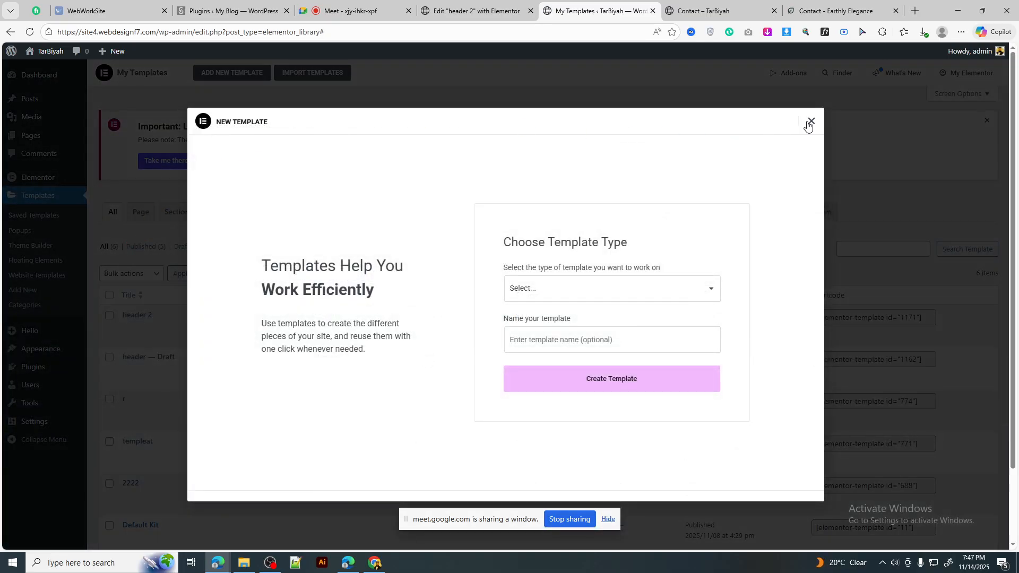
click(812, 123)
click(337, 15)
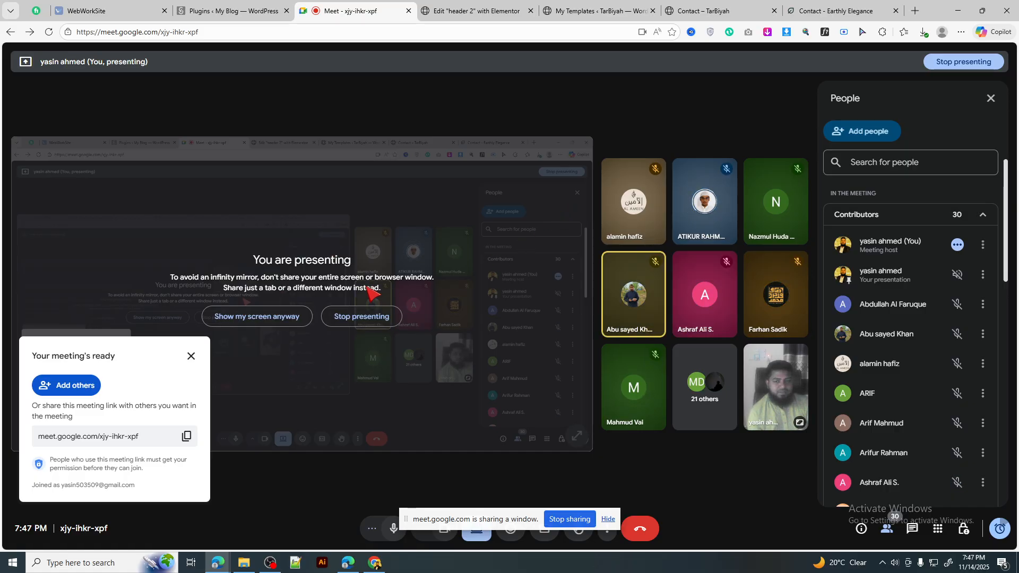
Step: Choose 'Show my screen anyway' and close the 'Your meeting's ready' card
click(257, 316)
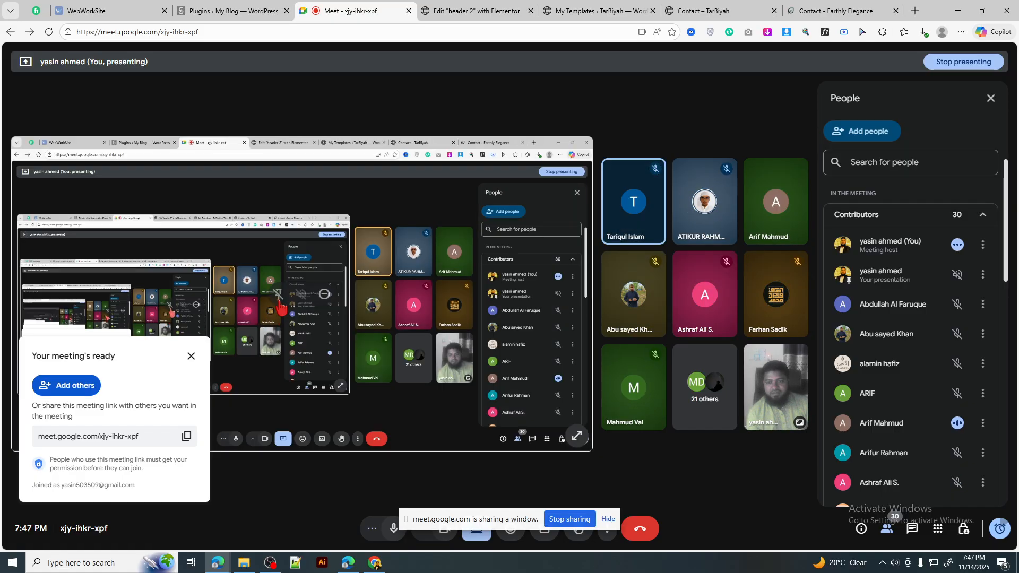
click(189, 360)
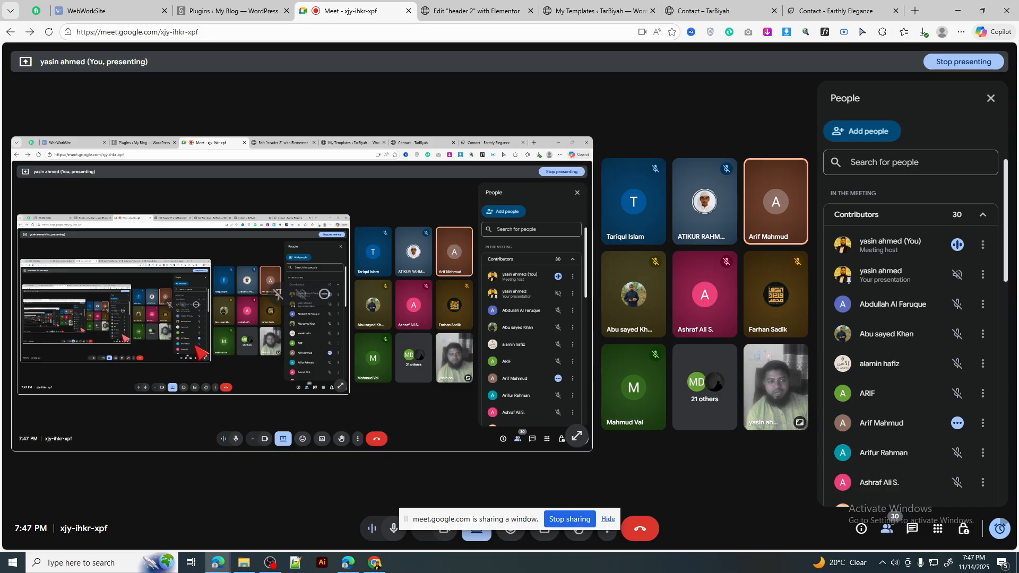
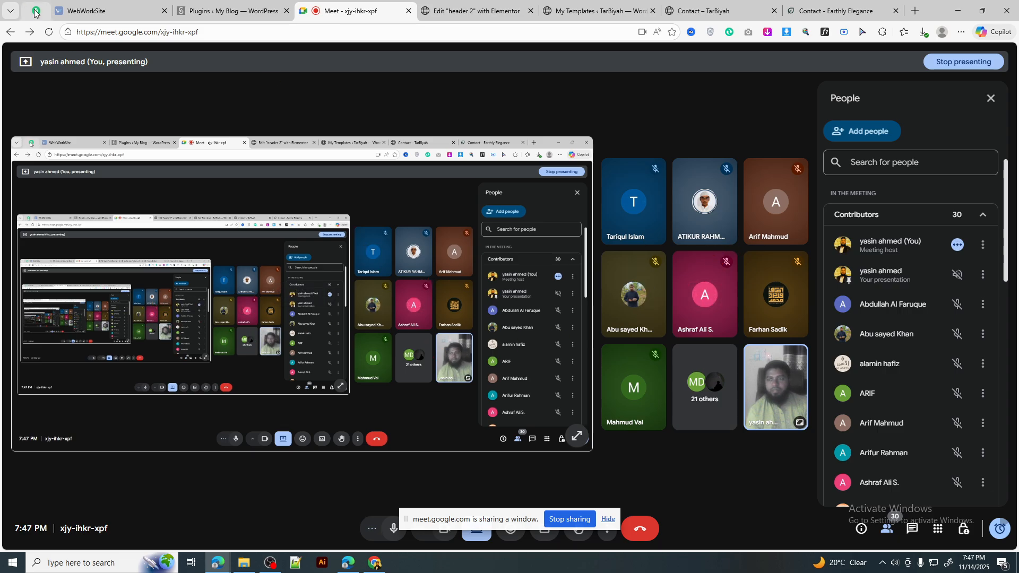
Step: Stop presenting and browse the WordPress templates and installed themes pages
click(569, 519)
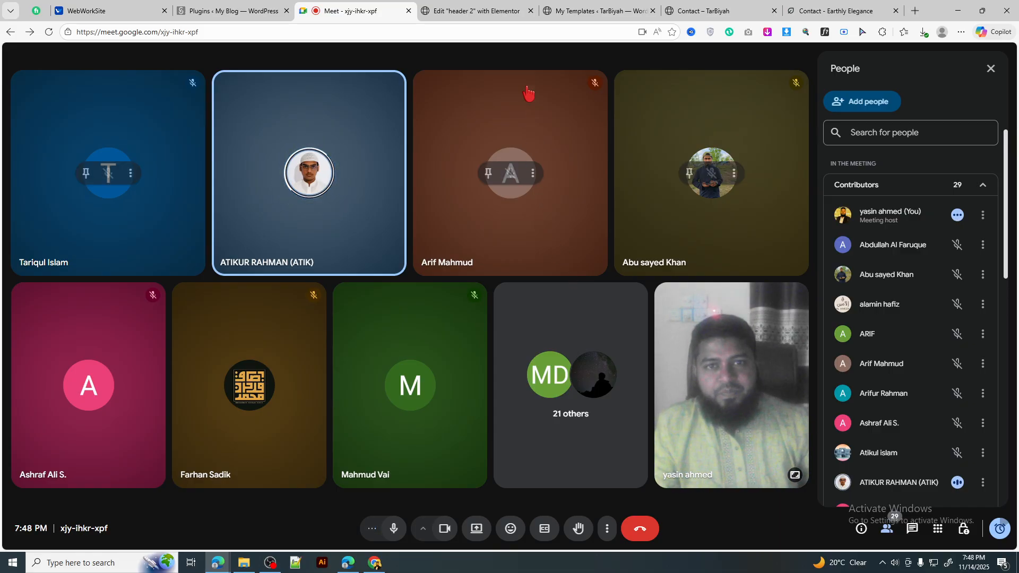
click(485, 13)
click(566, 5)
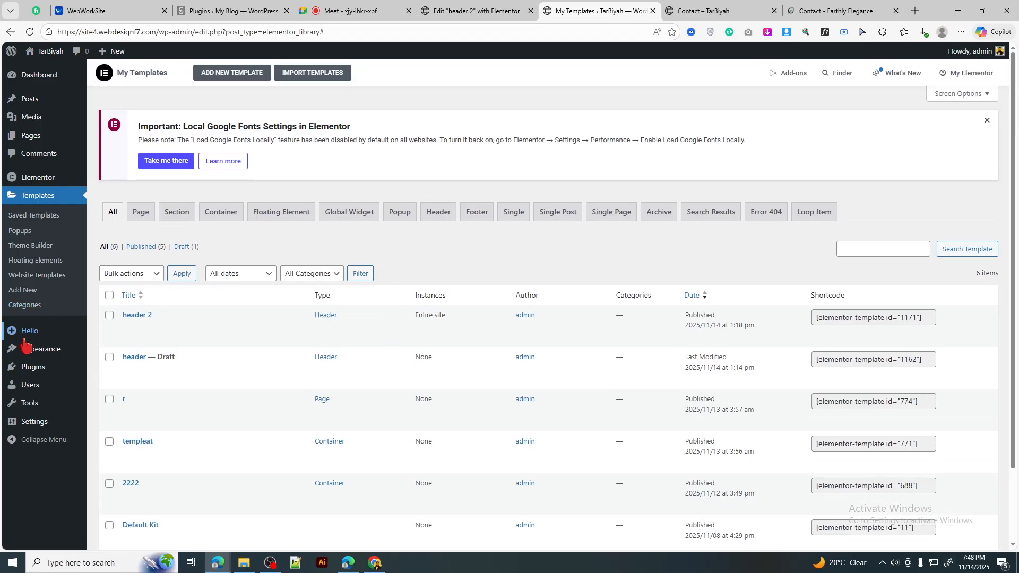
click(25, 348)
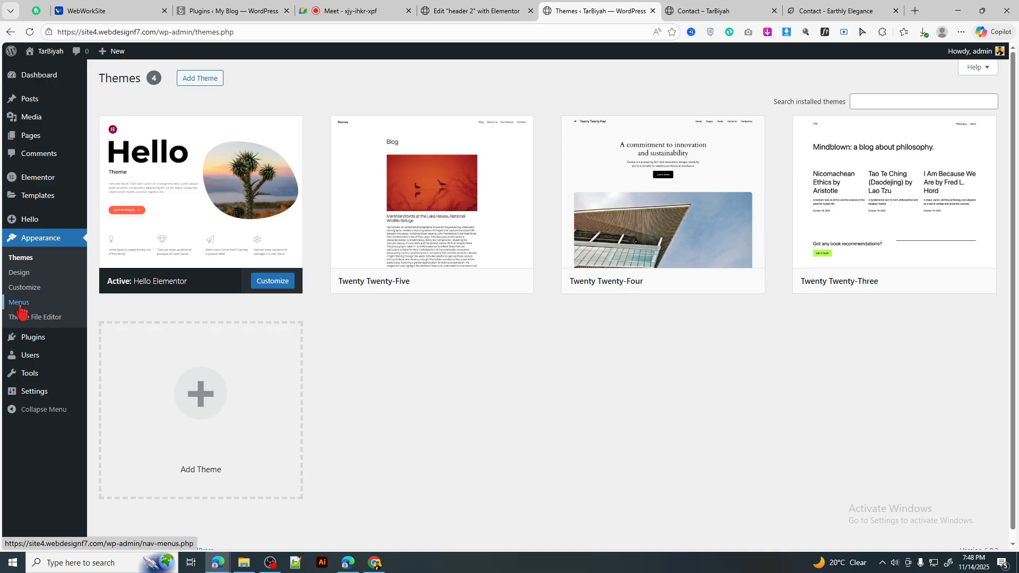
Step: Present the Meet browser window to the call again, then go back to the site tabs
click(365, 8)
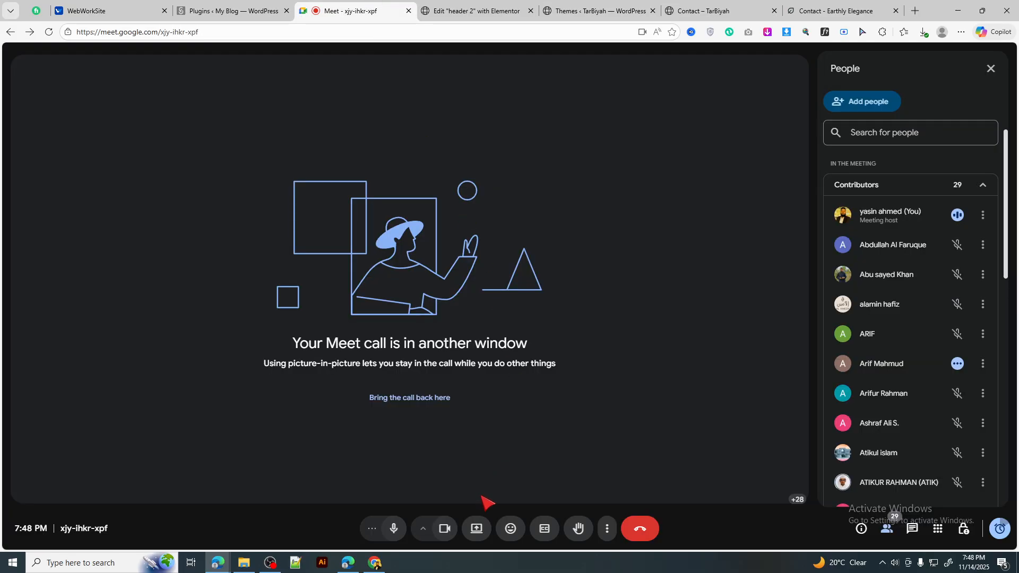
click(477, 530)
click(504, 100)
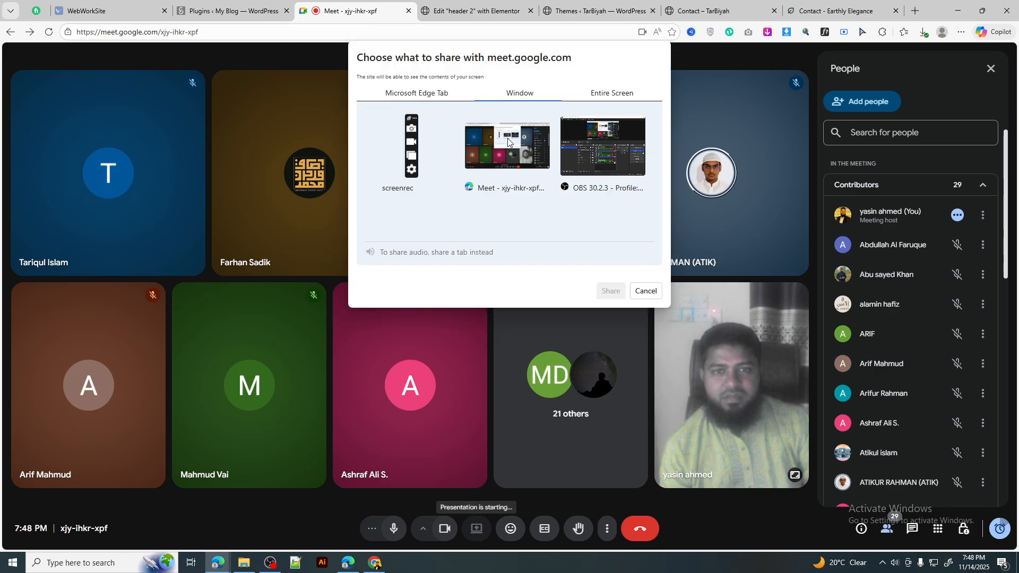
click(501, 143)
click(609, 289)
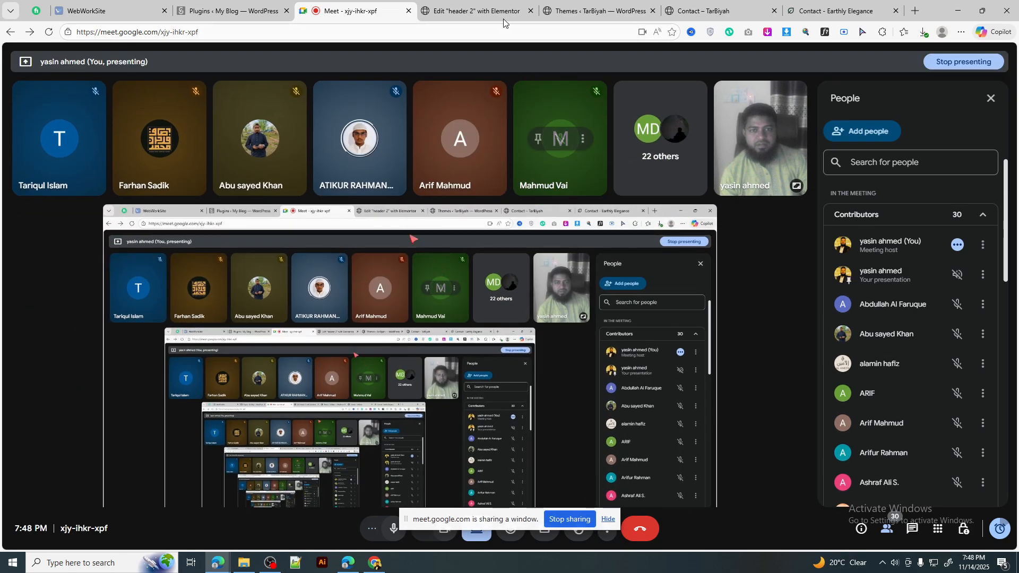
click(492, 14)
click(593, 11)
Step: Go from the WordPress dashboard to Appearance > Menus
click(701, 11)
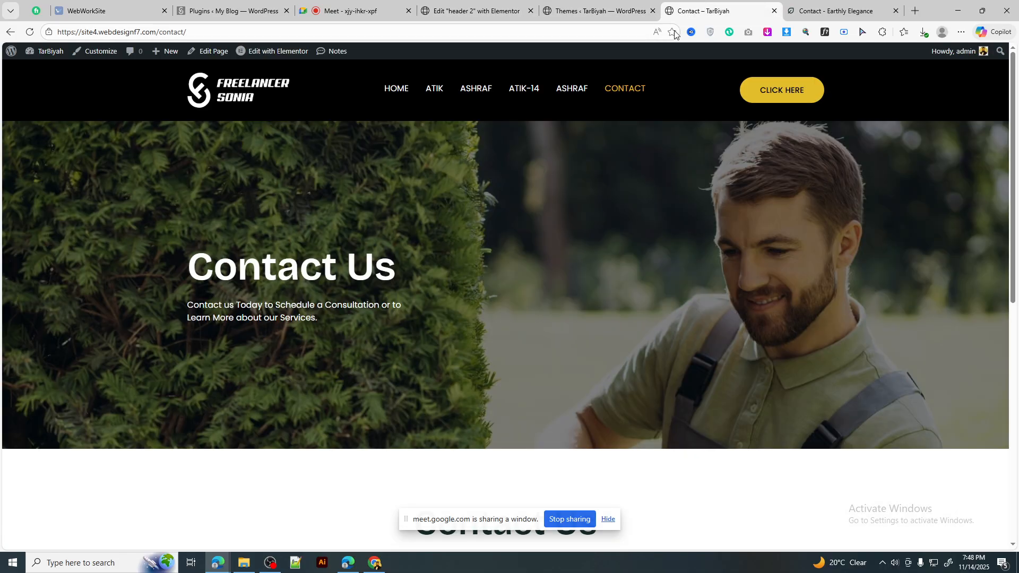
click(595, 10)
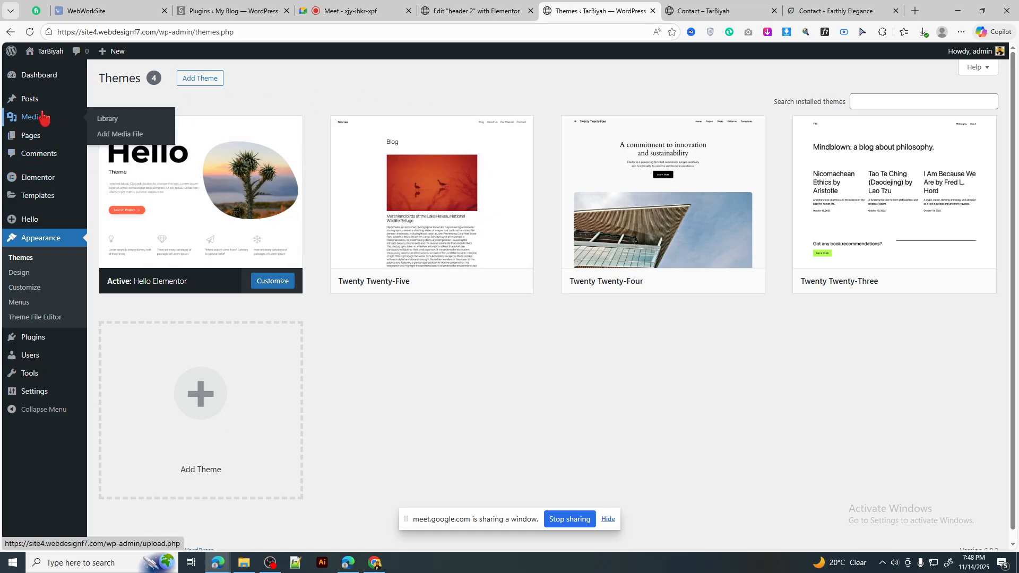
click(40, 75)
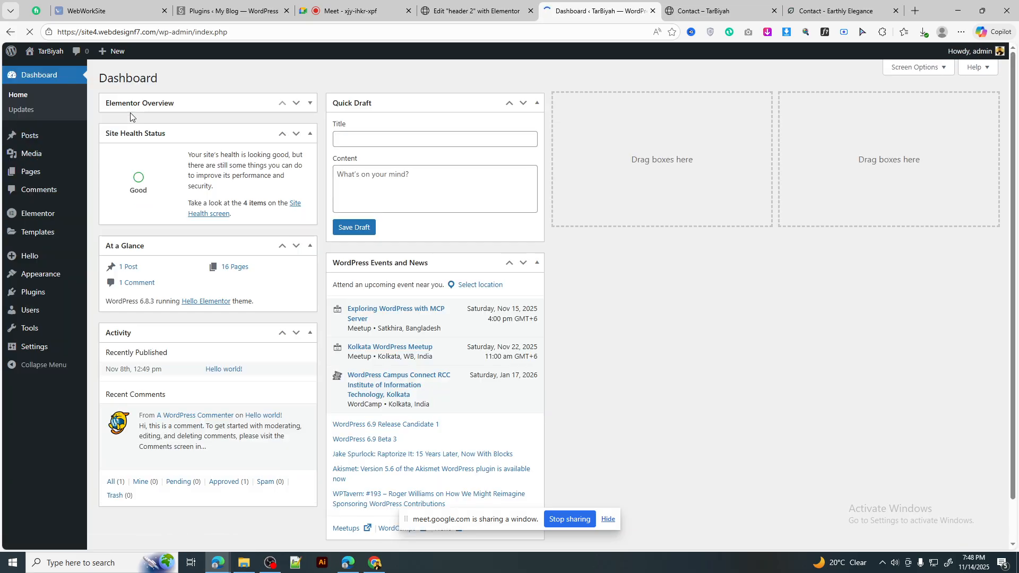
mouse_move(35, 277)
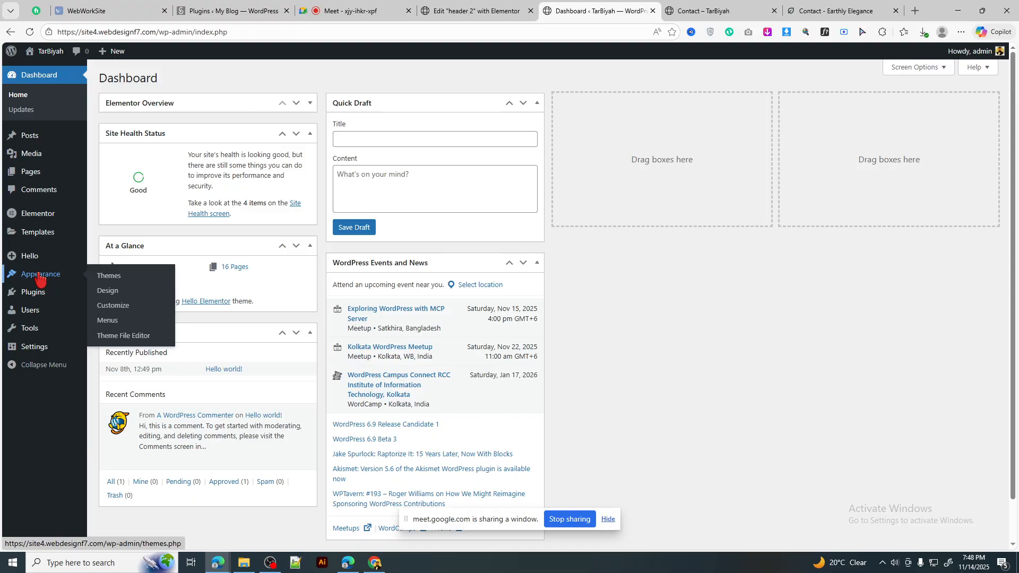
click(40, 278)
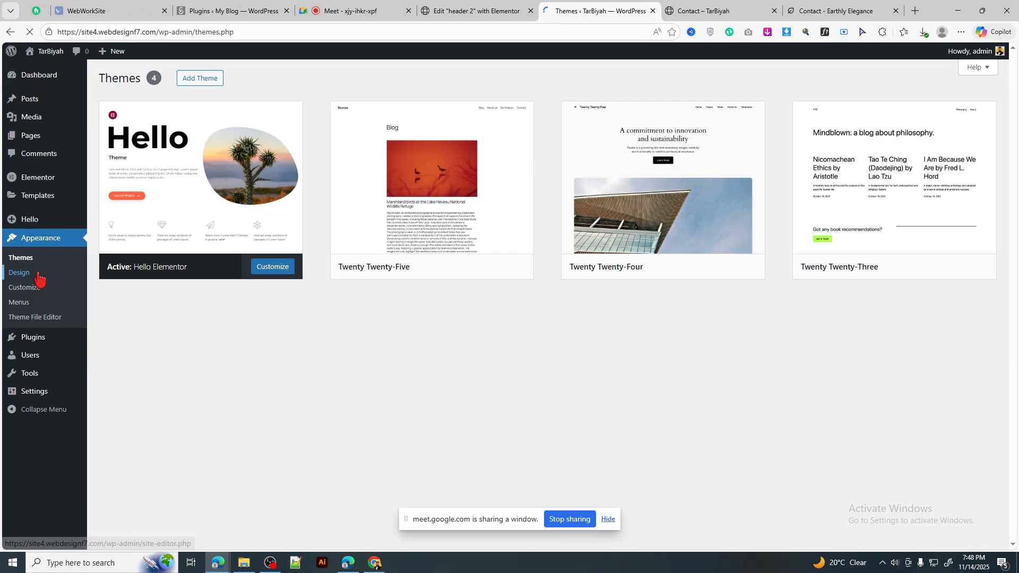
click(18, 307)
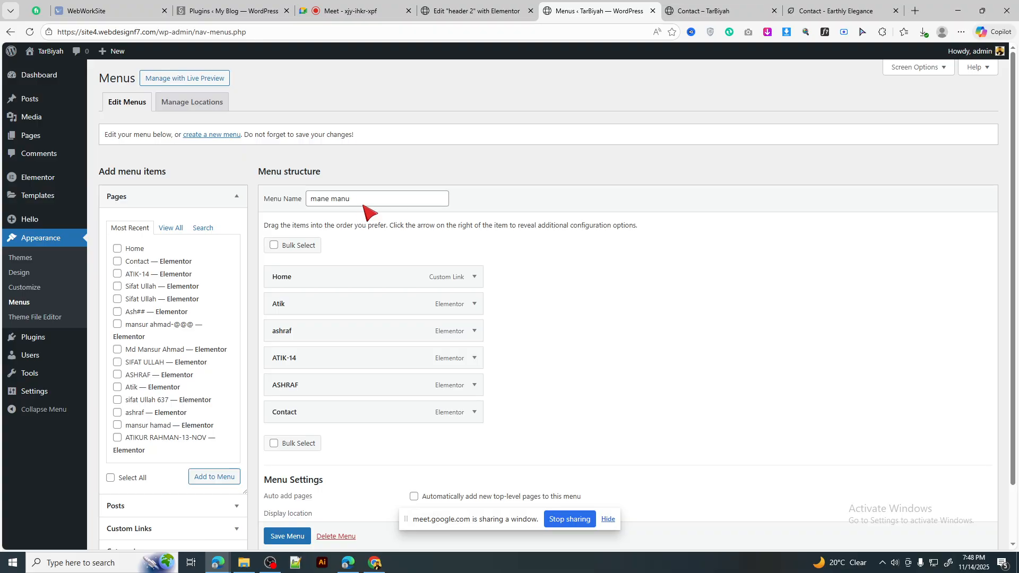
Step: Try the menu name 'mane manu 2', then start a new menu and confirm leaving the page
click(371, 198)
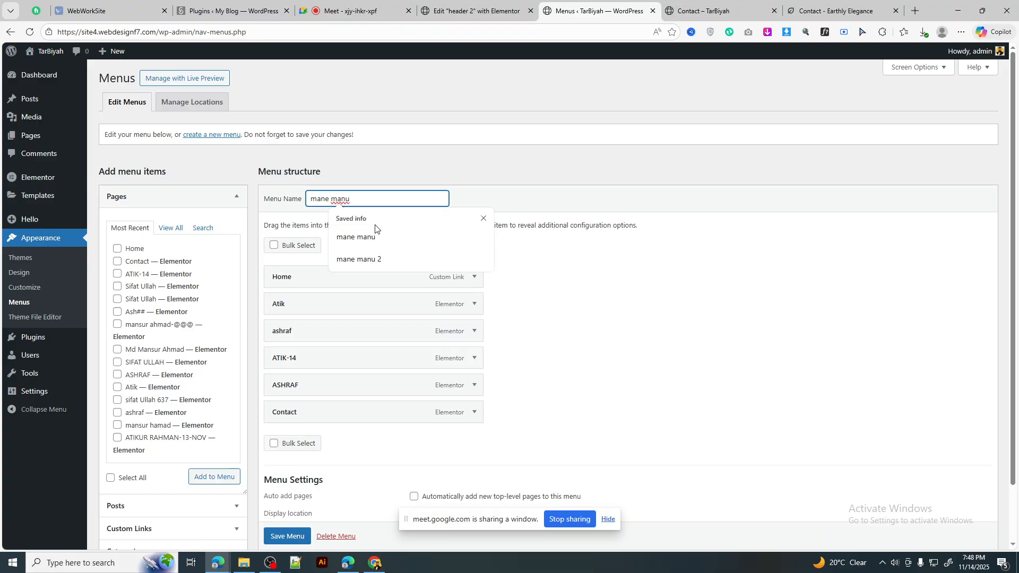
click(375, 258)
scroll(294, 534, down, 1)
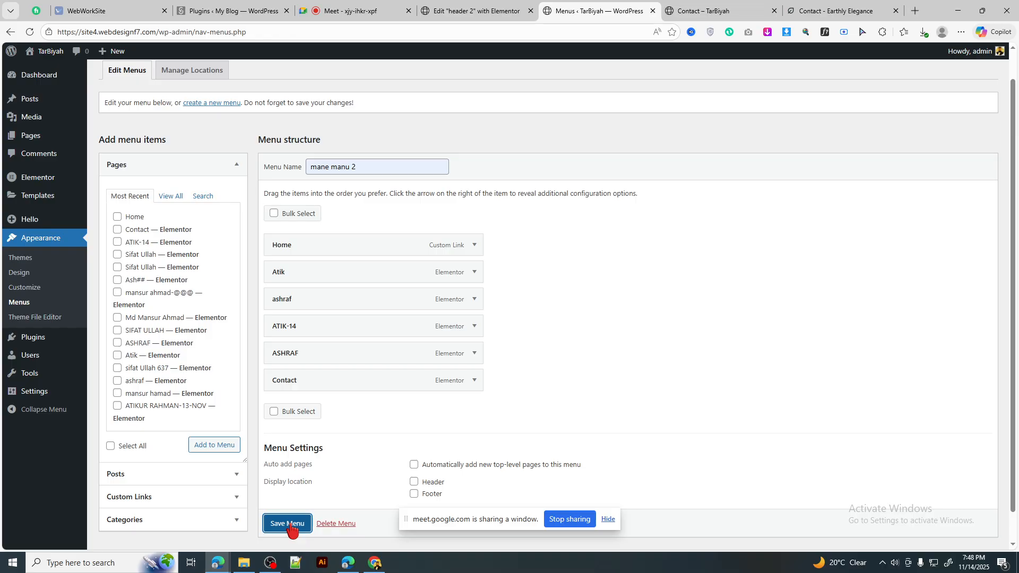
scroll(364, 205, up, 1)
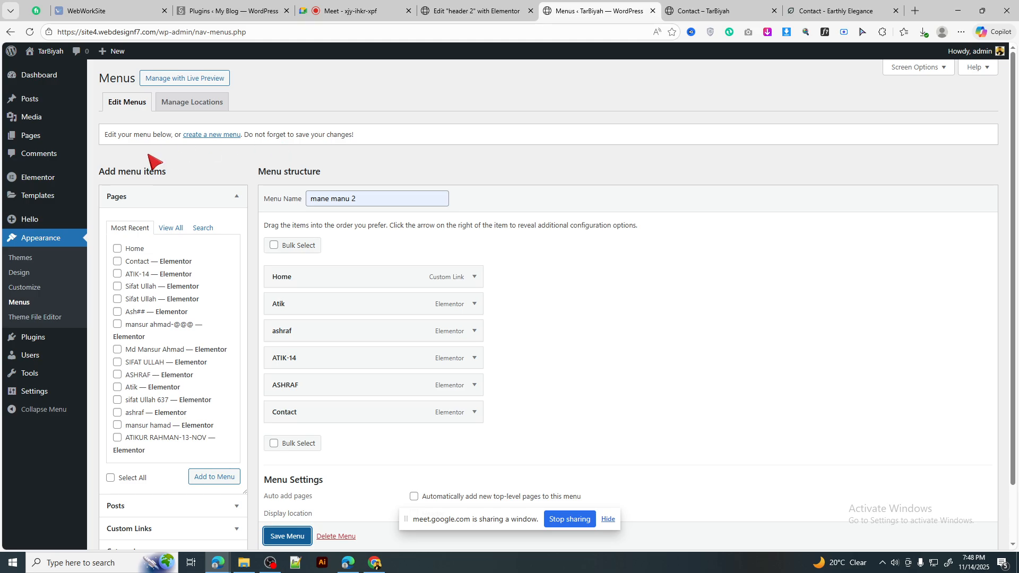
click(367, 199)
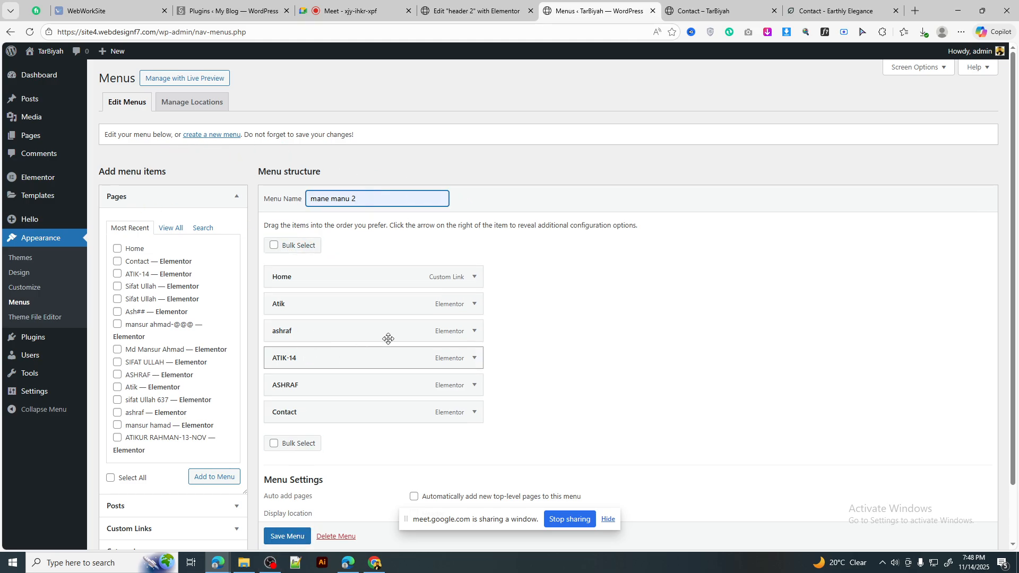
click(207, 137)
click(566, 108)
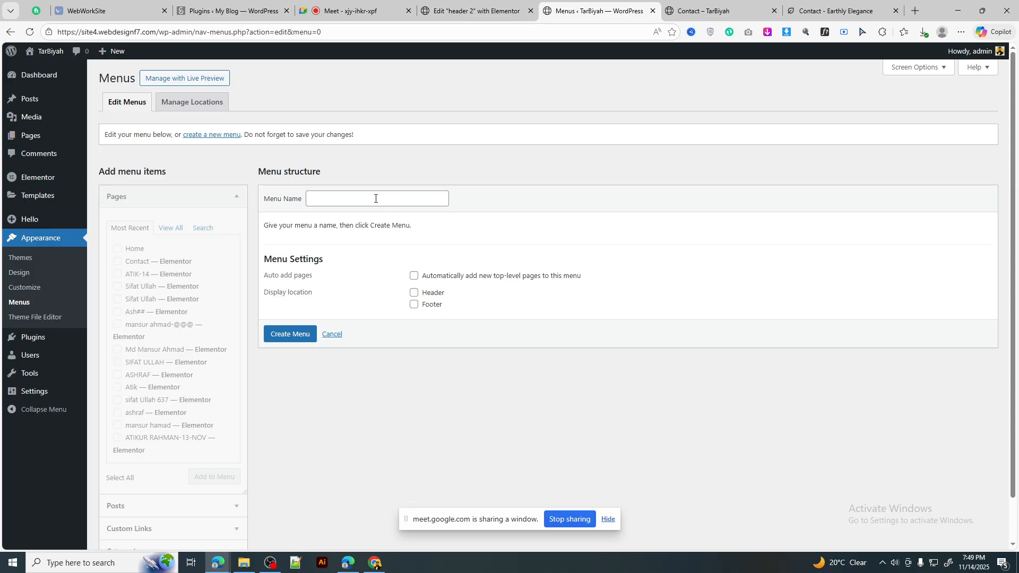
Step: Create a new menu named 'mane manu3'
click(375, 198)
click(373, 237)
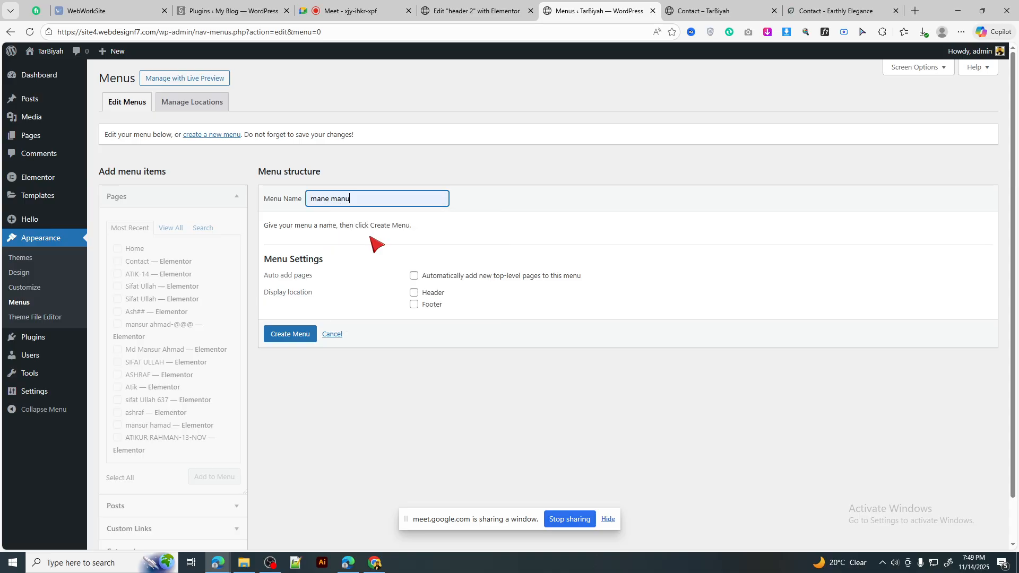
text(3)
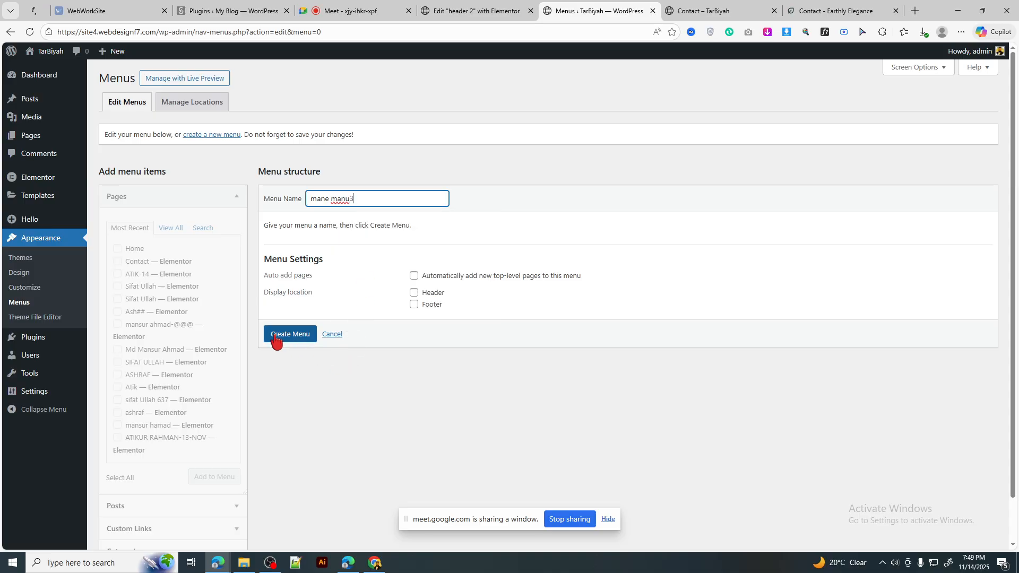
click(275, 338)
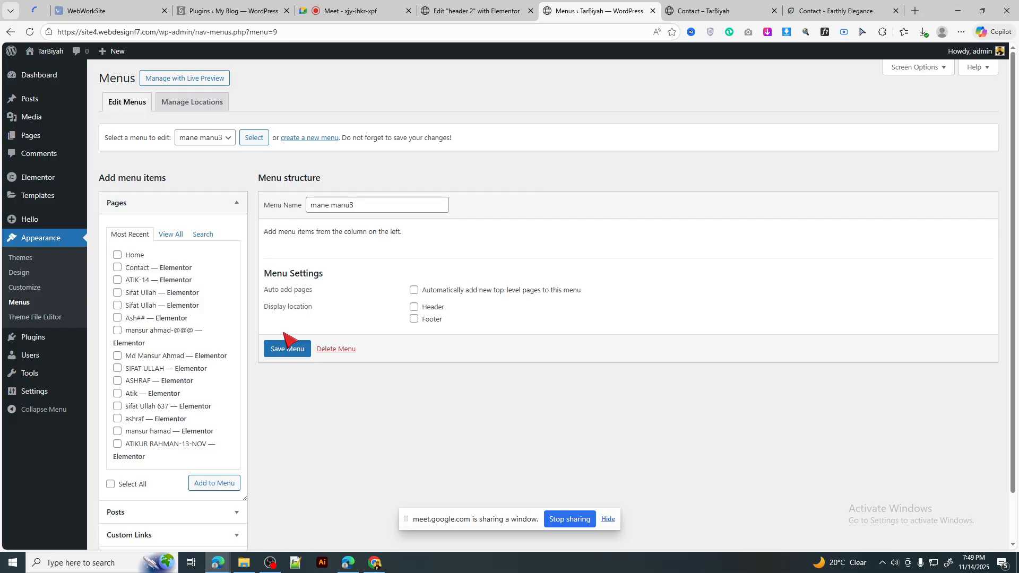
click(134, 268)
click(132, 293)
click(131, 280)
click(133, 306)
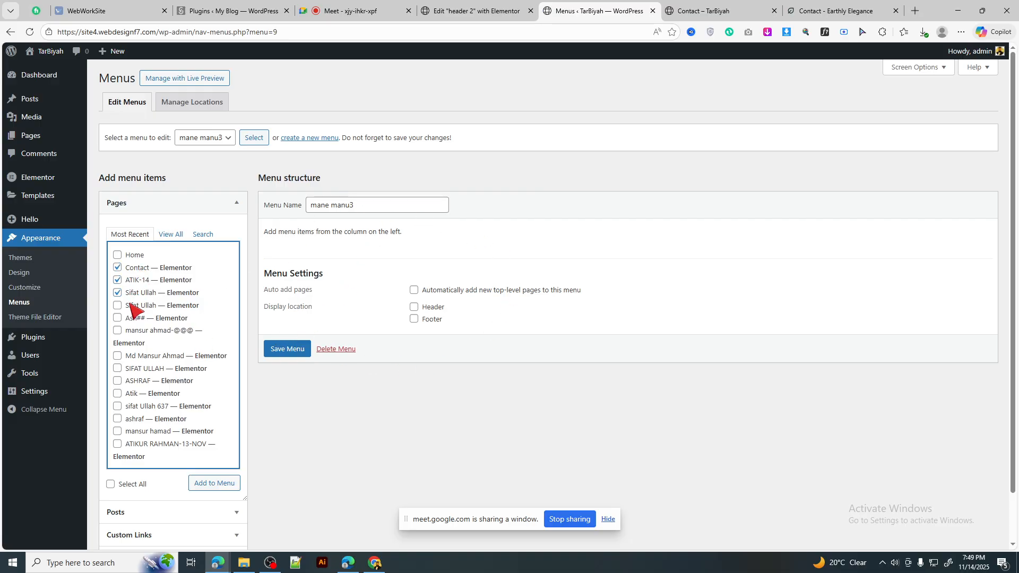
click(140, 360)
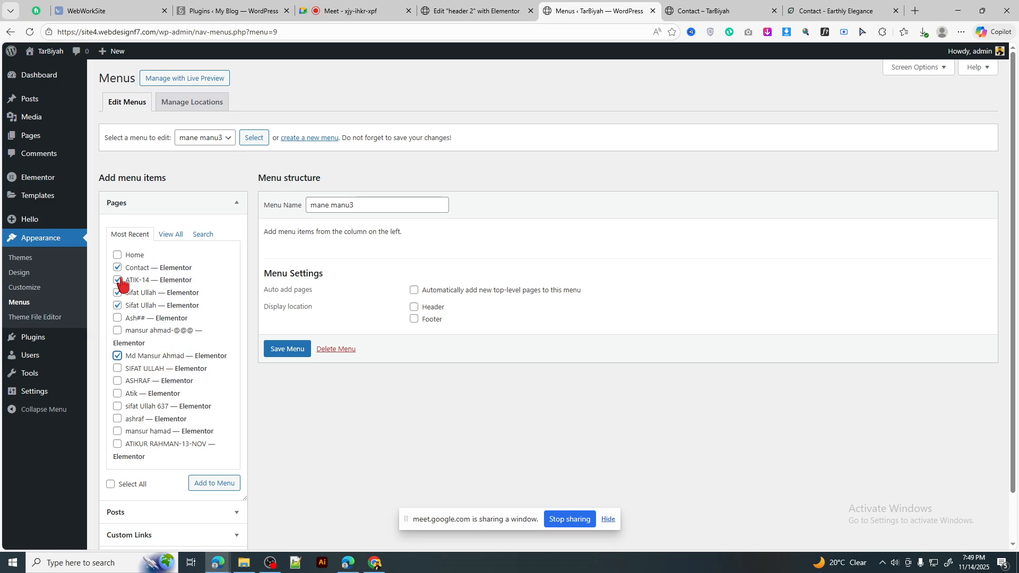
click(118, 369)
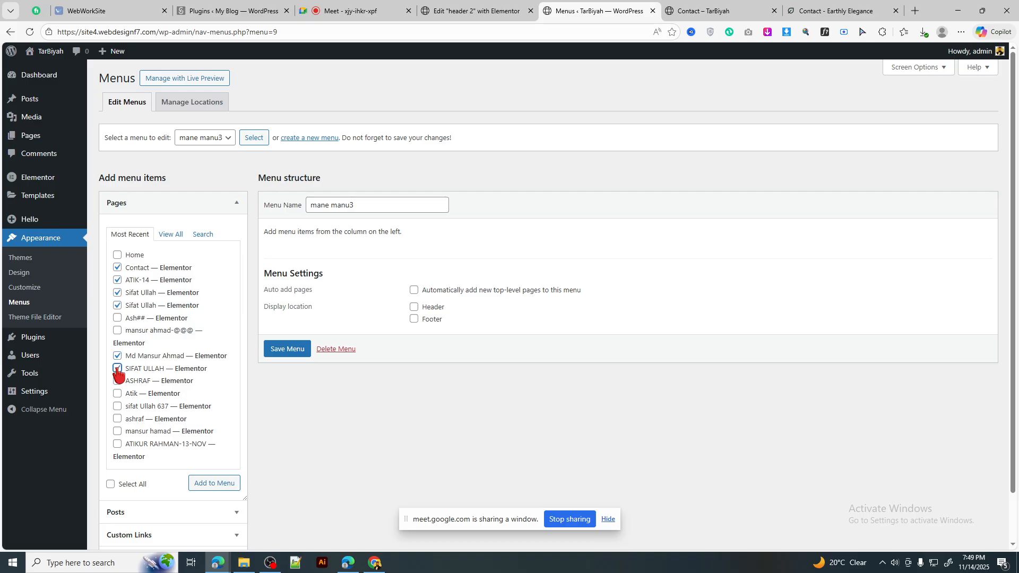
click(210, 486)
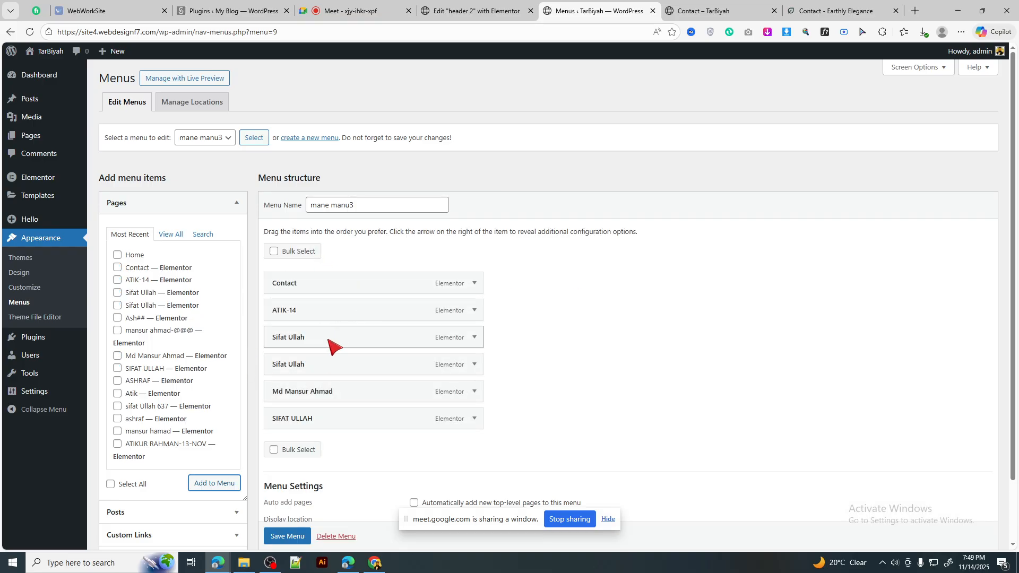
drag(330, 342, 327, 311)
drag(319, 392, 335, 314)
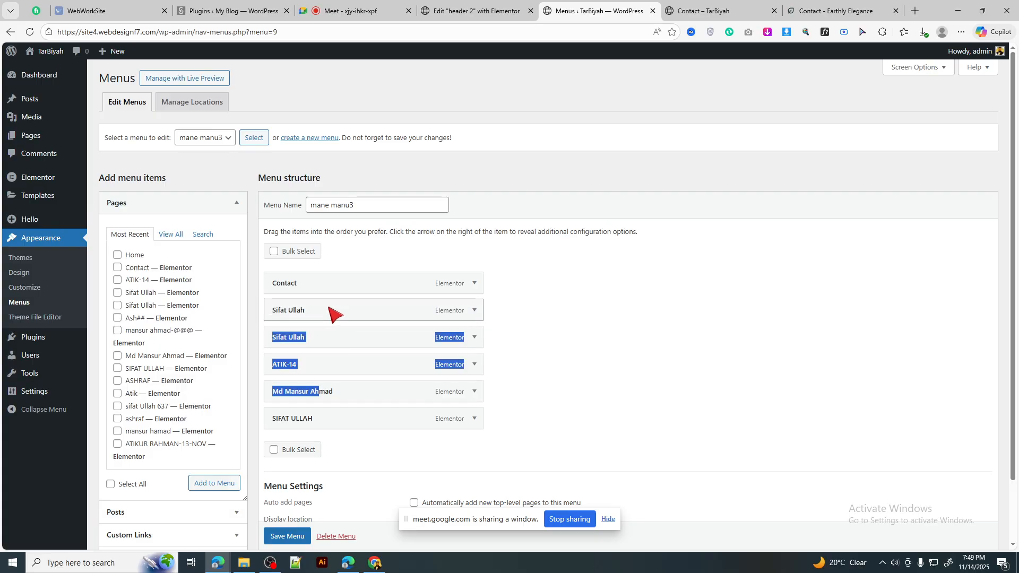
click(594, 394)
scroll(409, 488, down, 2)
click(287, 491)
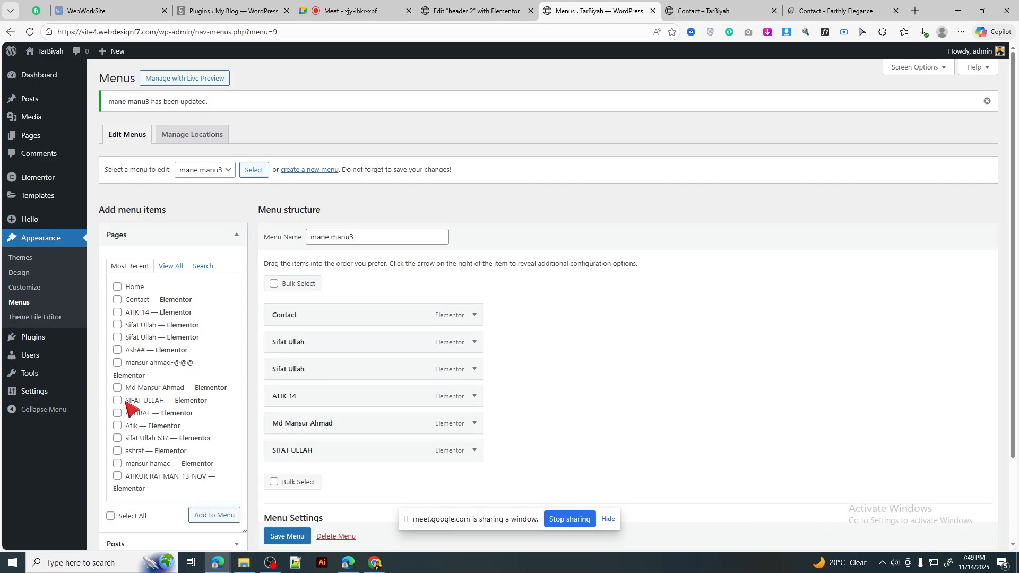
click(126, 404)
click(118, 414)
click(118, 426)
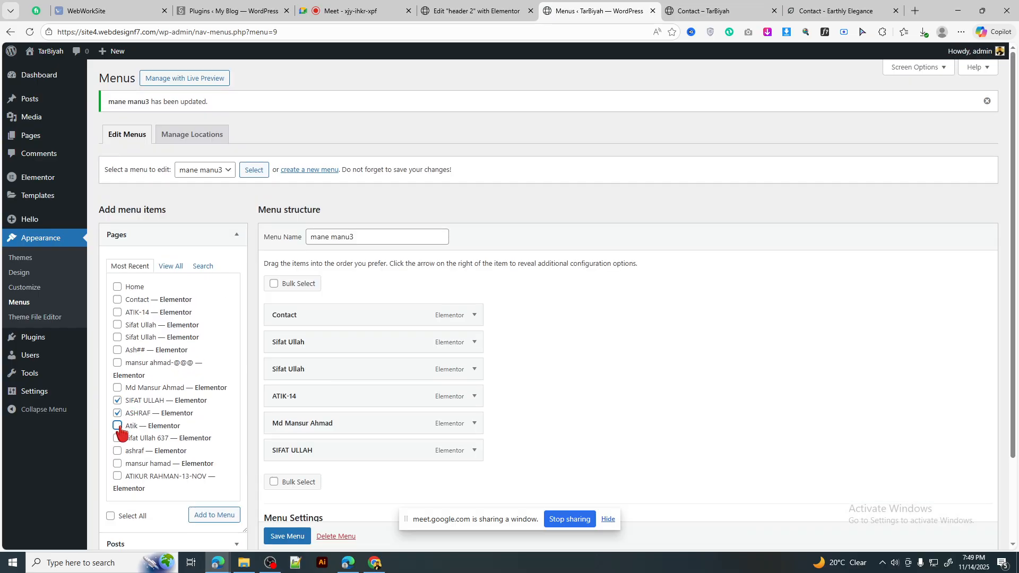
click(205, 516)
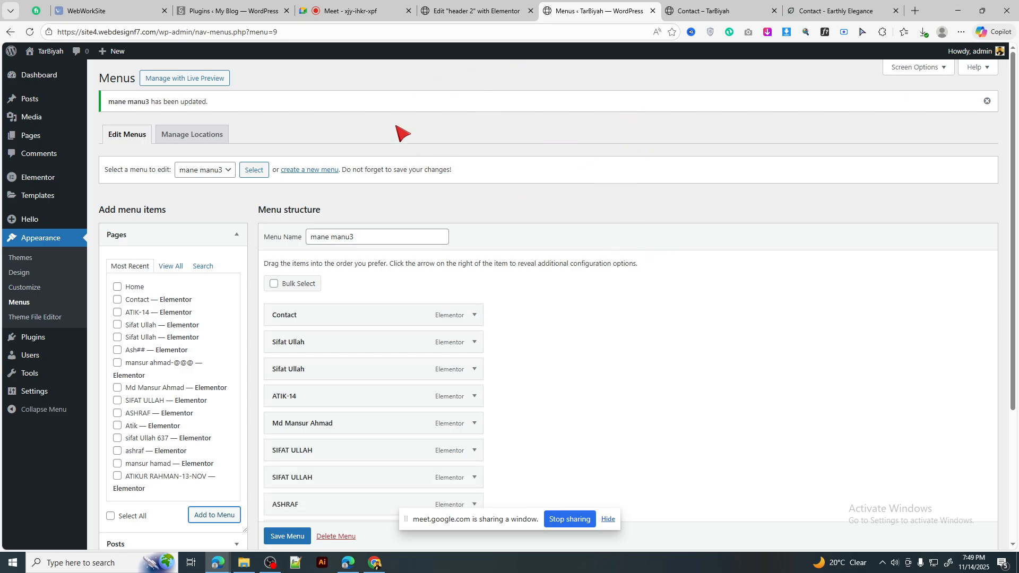
drag(318, 366, 374, 372)
drag(319, 393, 390, 451)
scroll(373, 350, down, 2)
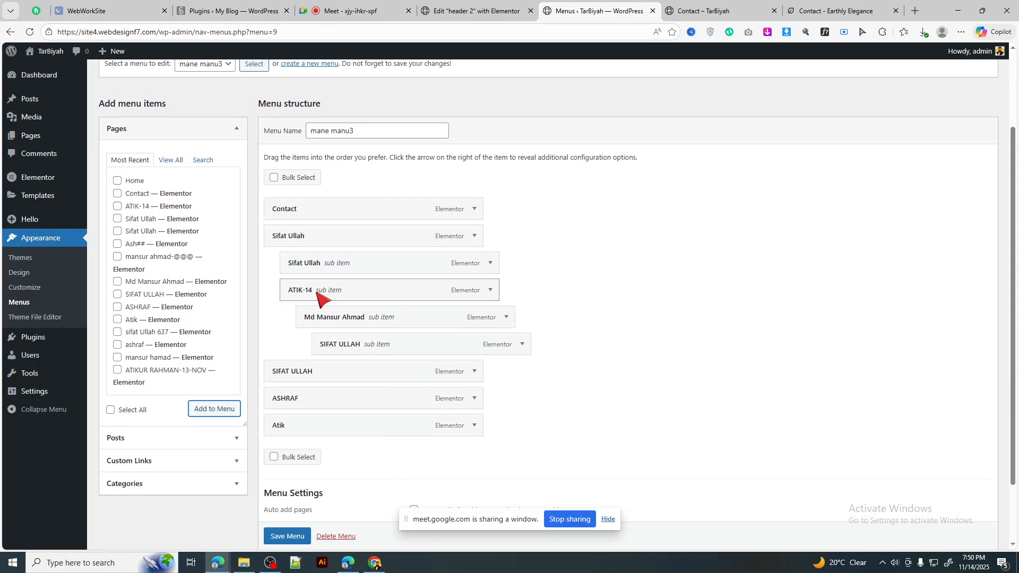
scroll(391, 349, down, 2)
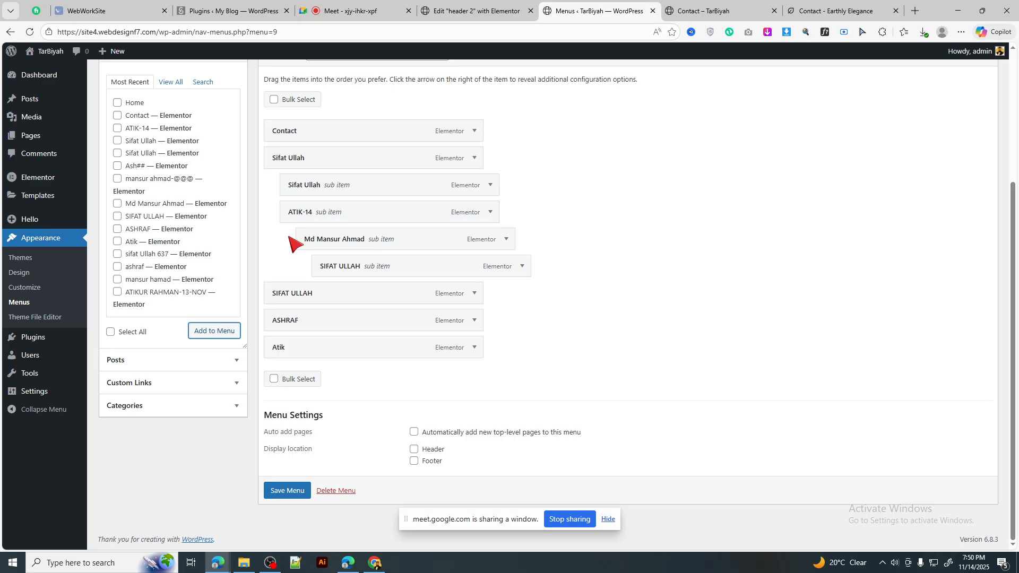
click(281, 493)
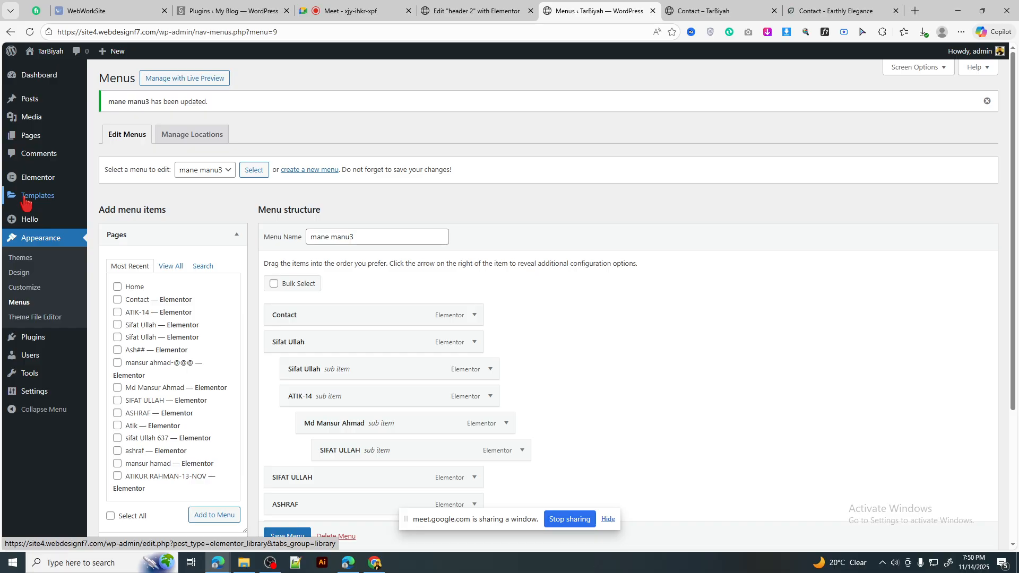
Step: Create a new Header-type template, then return to the header 2 Elementor editor
click(35, 197)
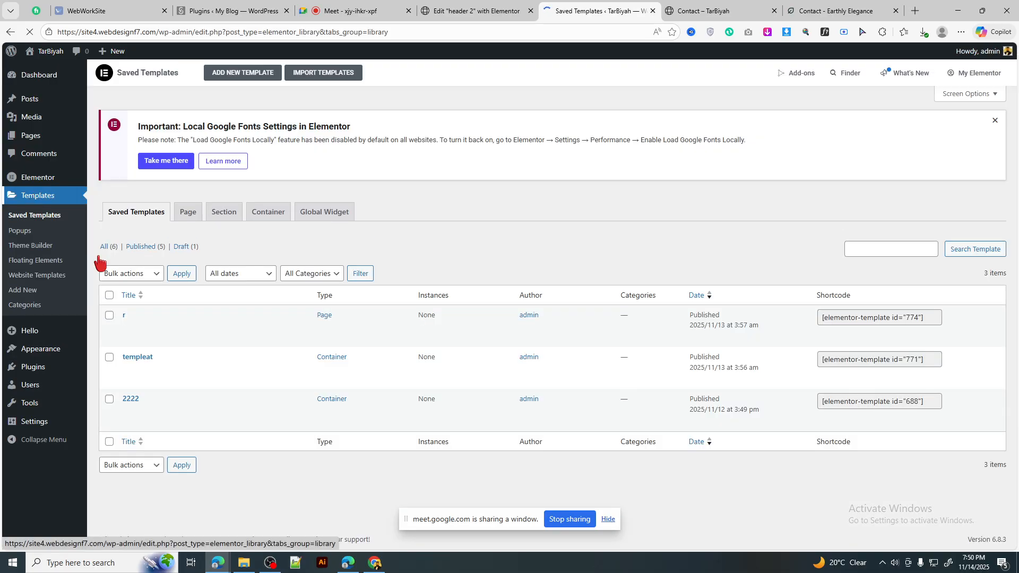
click(30, 291)
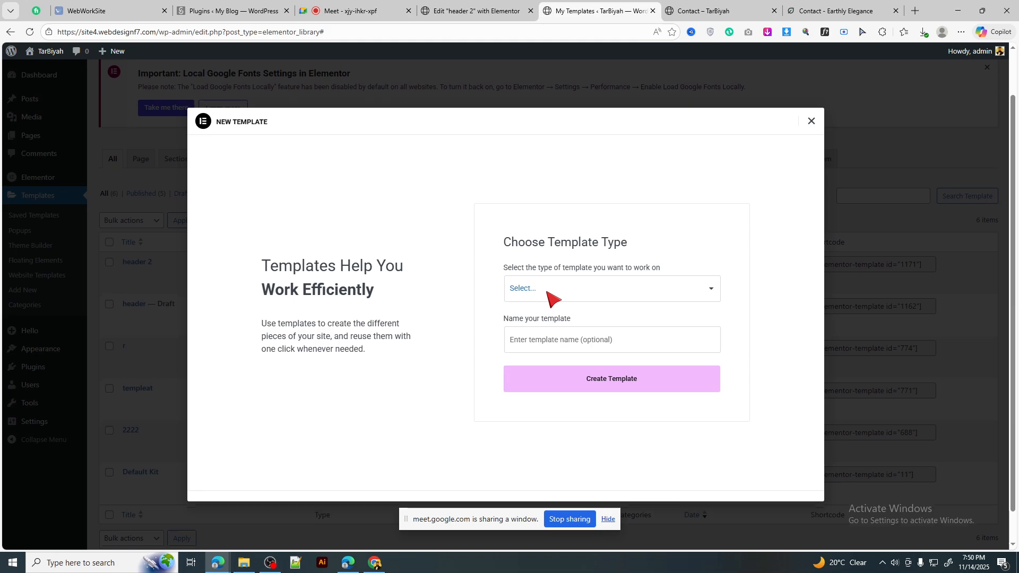
click(550, 292)
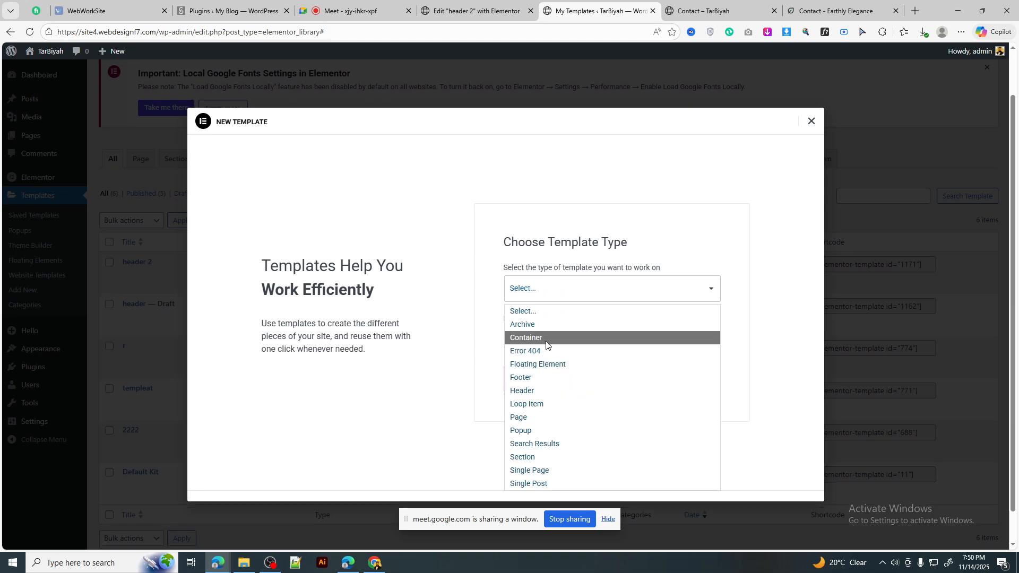
click(537, 392)
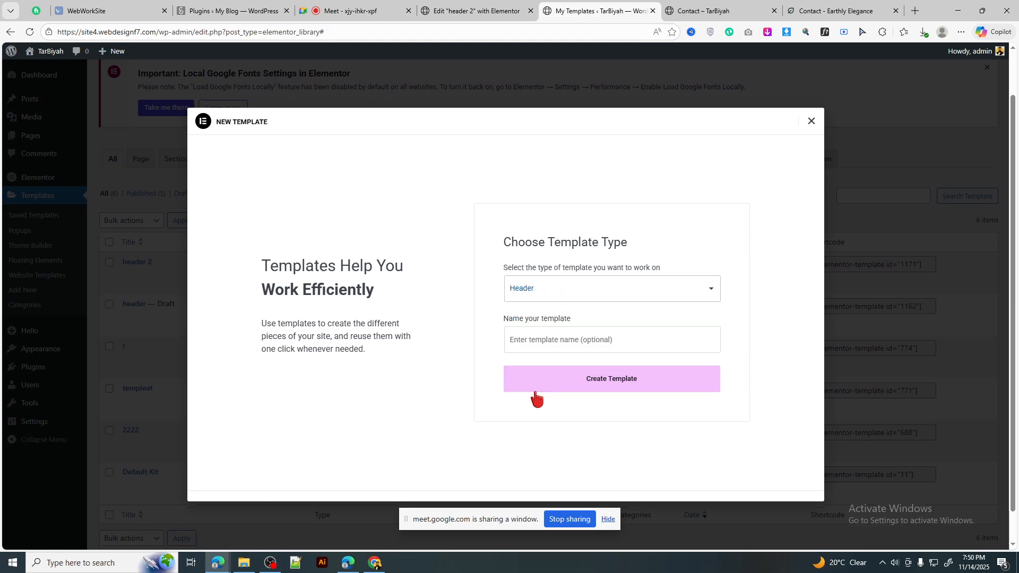
click(563, 340)
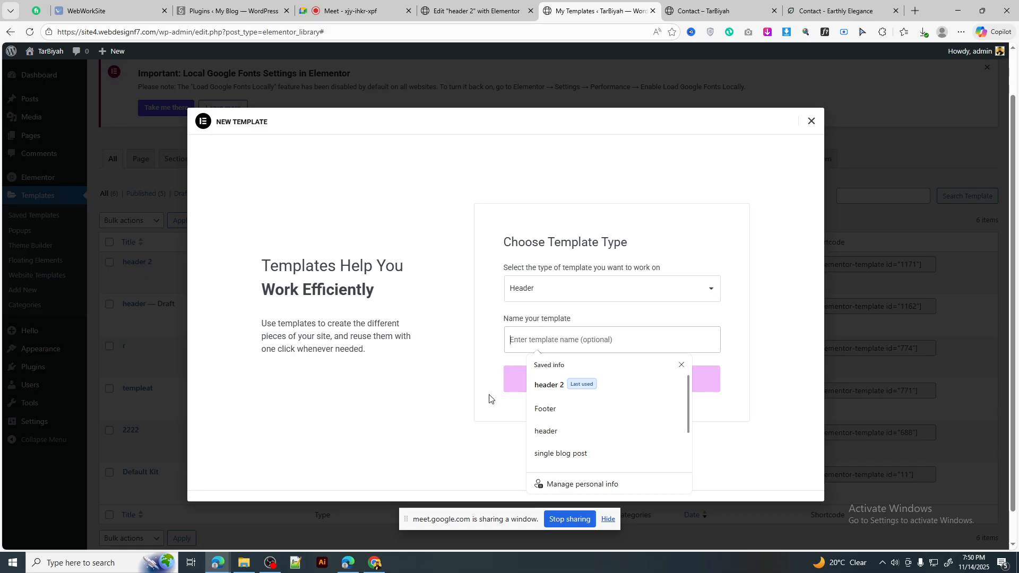
click(582, 383)
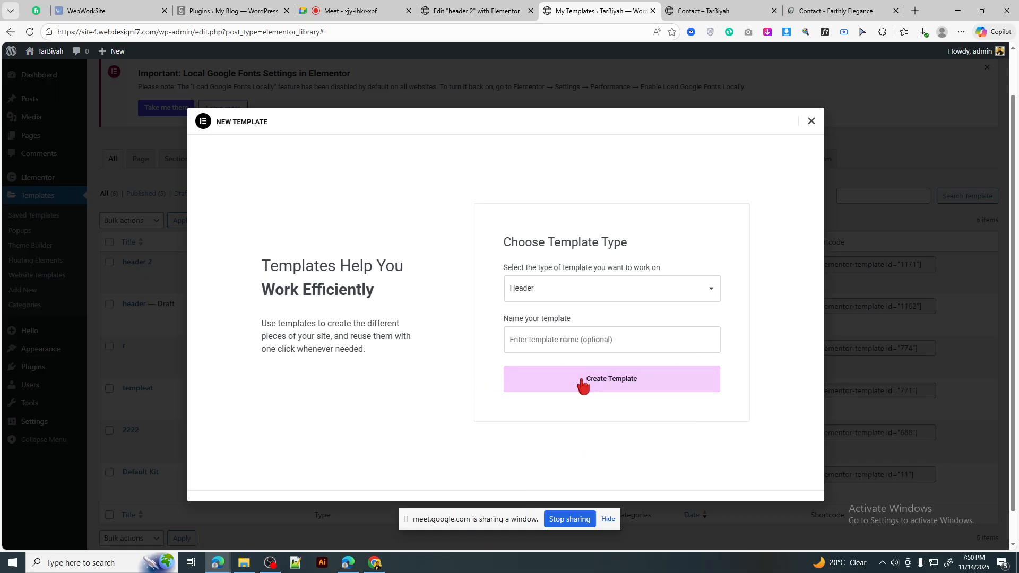
click(449, 12)
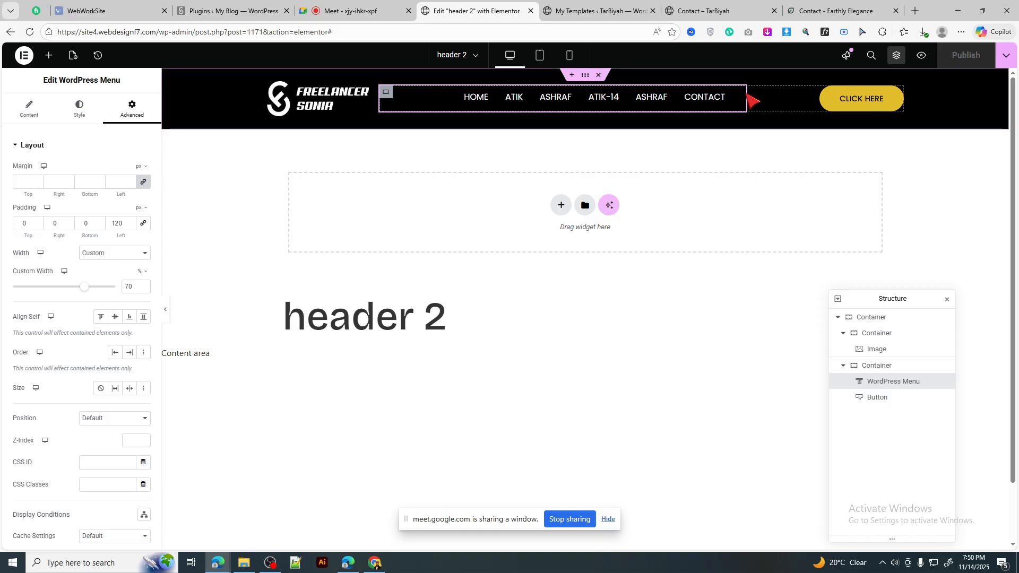
Step: Reload the header 2 editor and close the template library
click(29, 111)
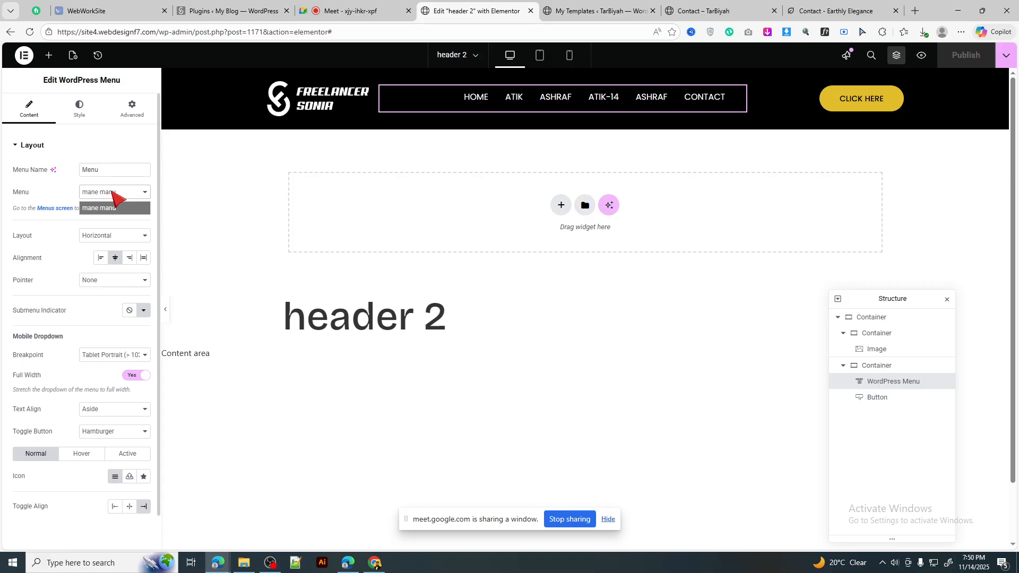
click(11, 32)
click(49, 35)
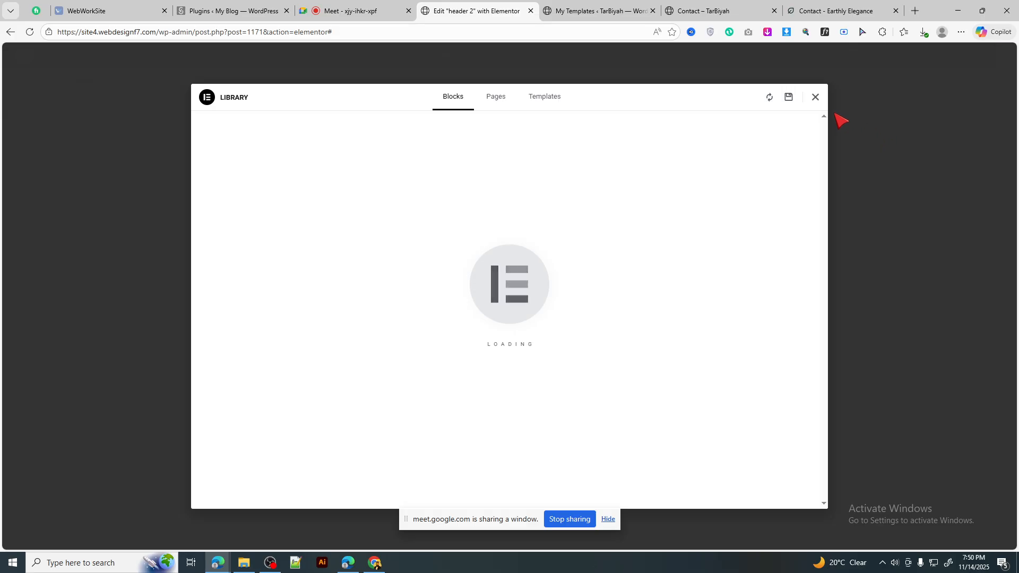
click(816, 97)
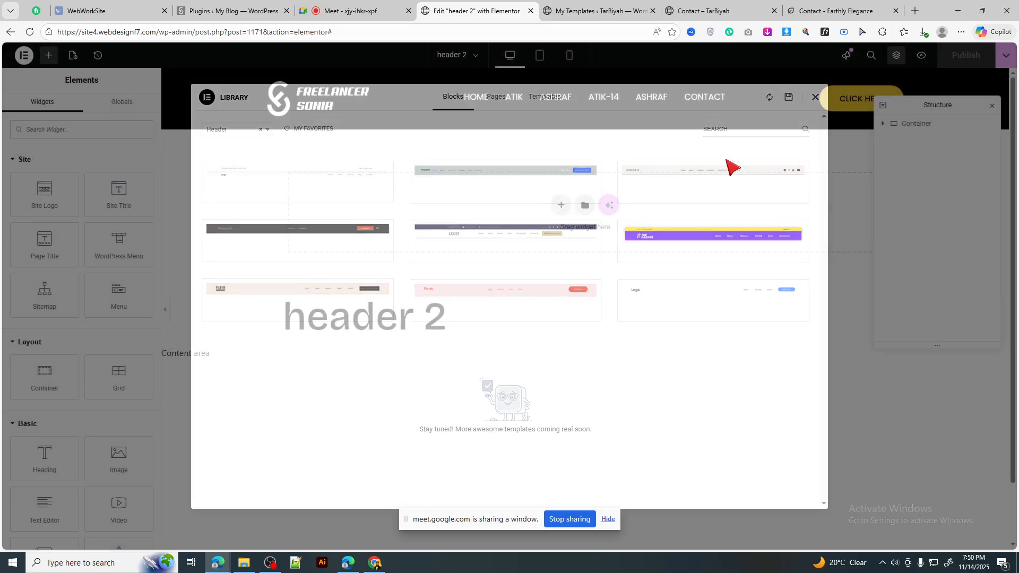
Step: Switch the header's WordPress Menu widget to mane manu3 and inspect its nested dropdowns
click(675, 103)
click(90, 194)
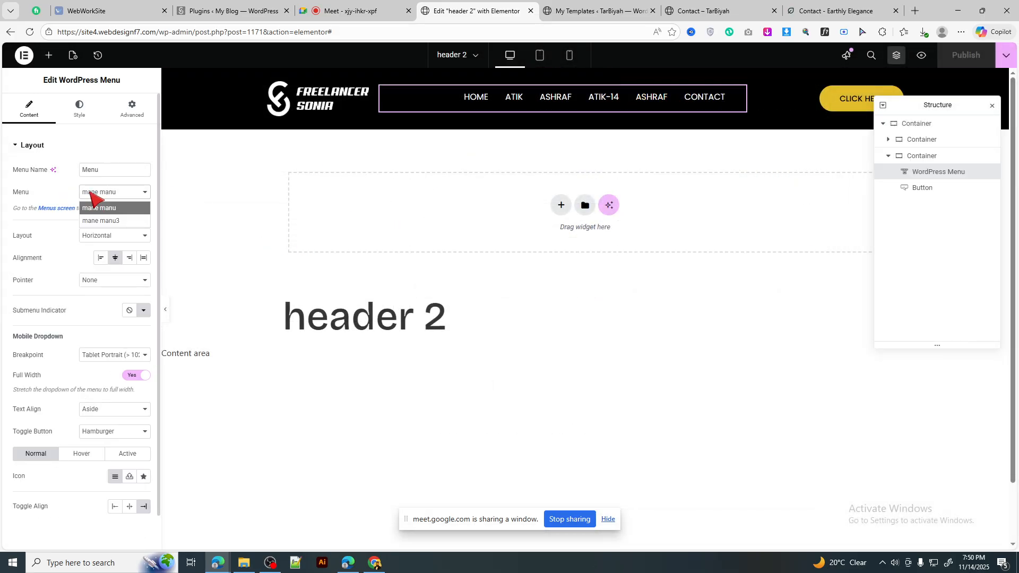
click(106, 221)
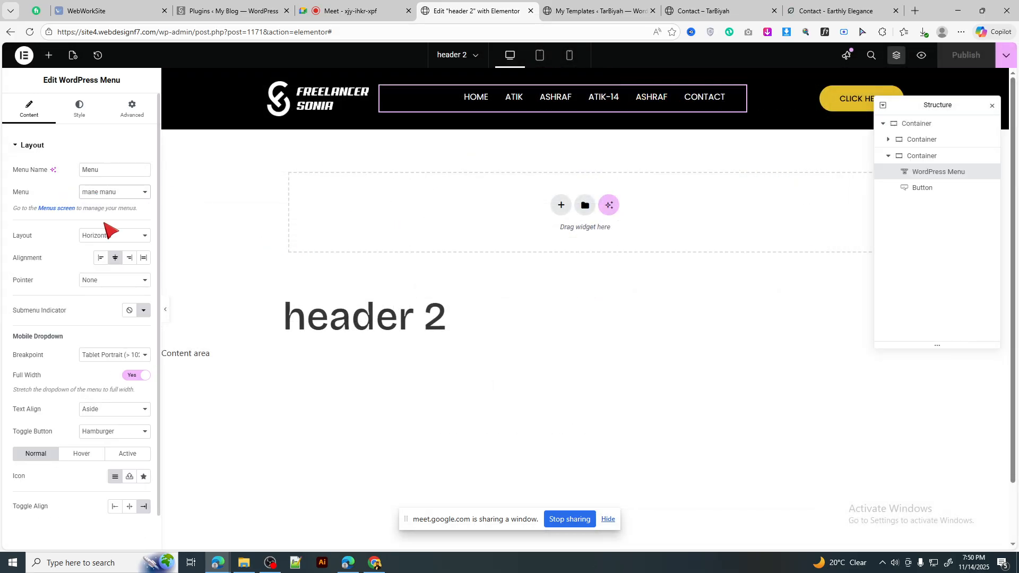
click(111, 194)
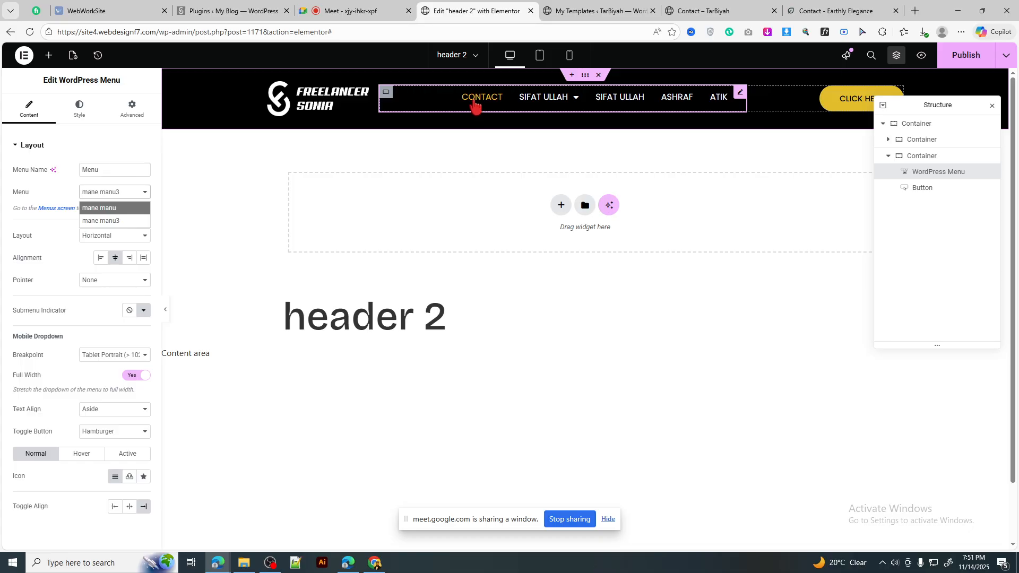
mouse_move(548, 108)
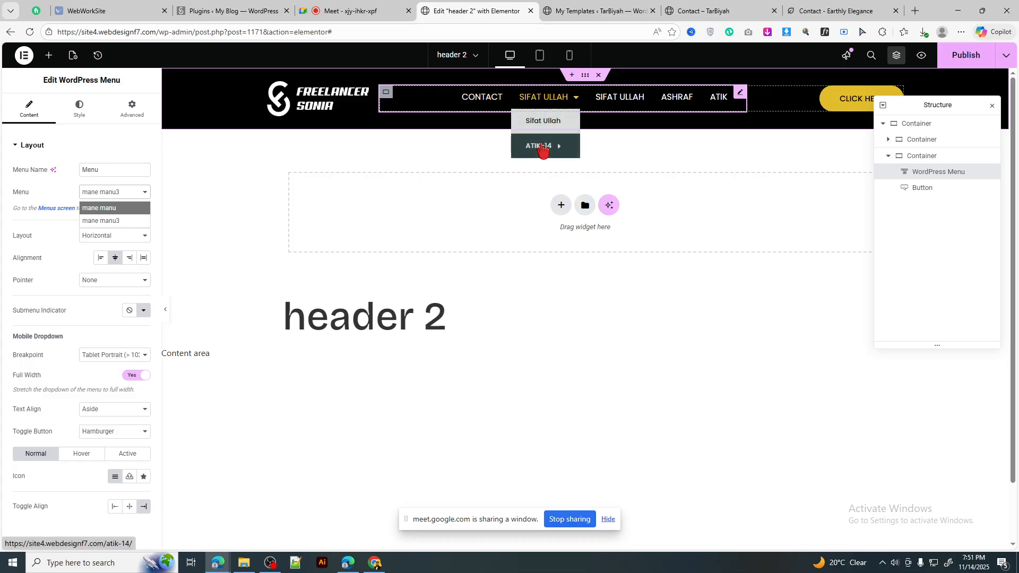
mouse_move(542, 147)
mouse_move(624, 150)
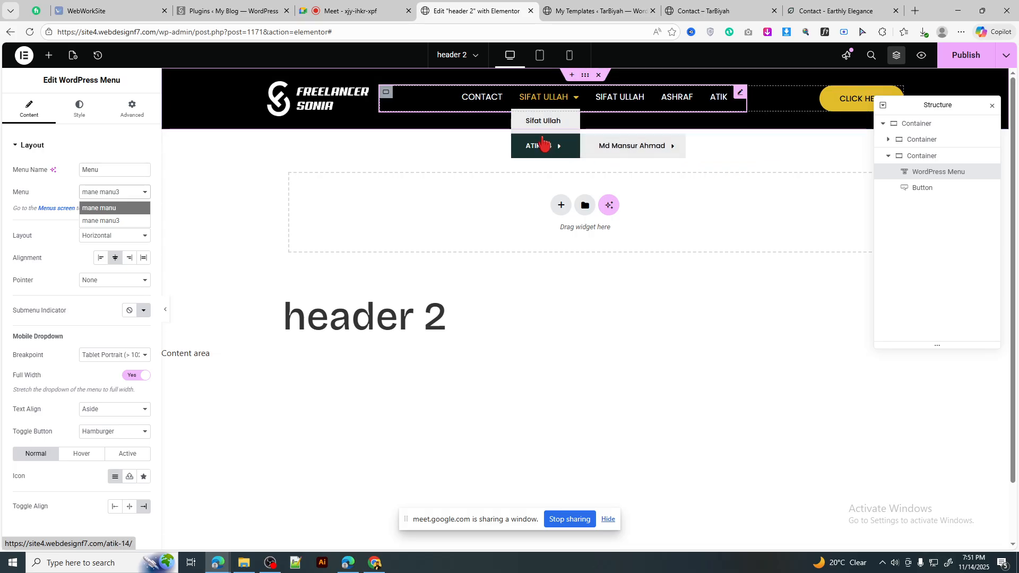
click(576, 100)
mouse_move(575, 101)
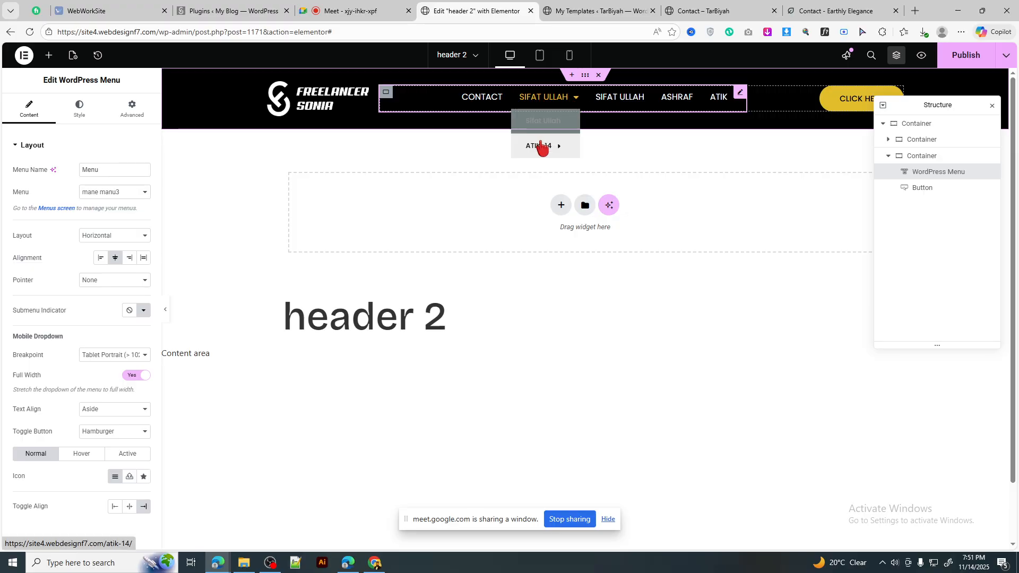
mouse_move(576, 154)
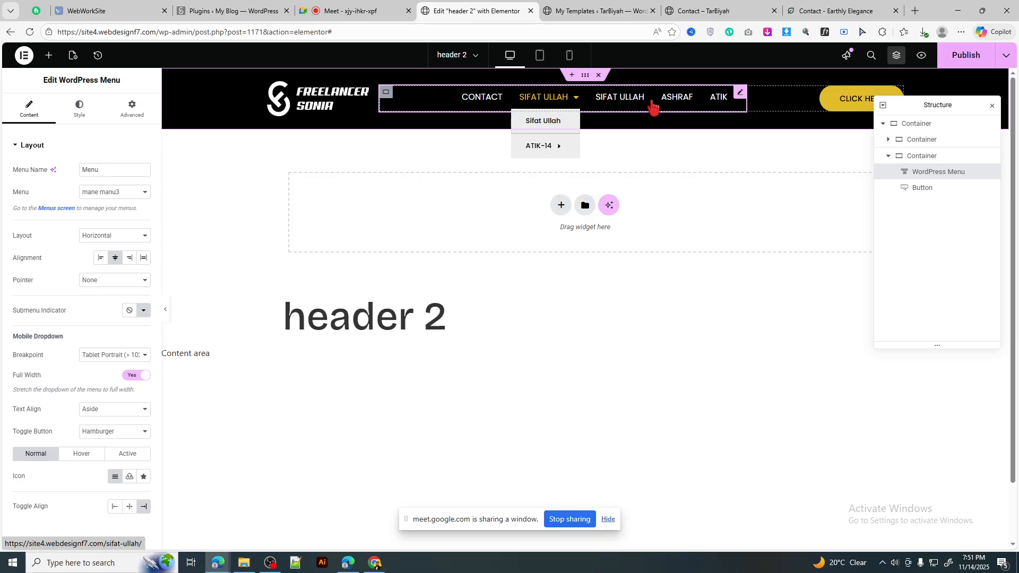
Step: Set the menu widget back to mane manu and save the header 2 template with Ctrl+S
click(109, 190)
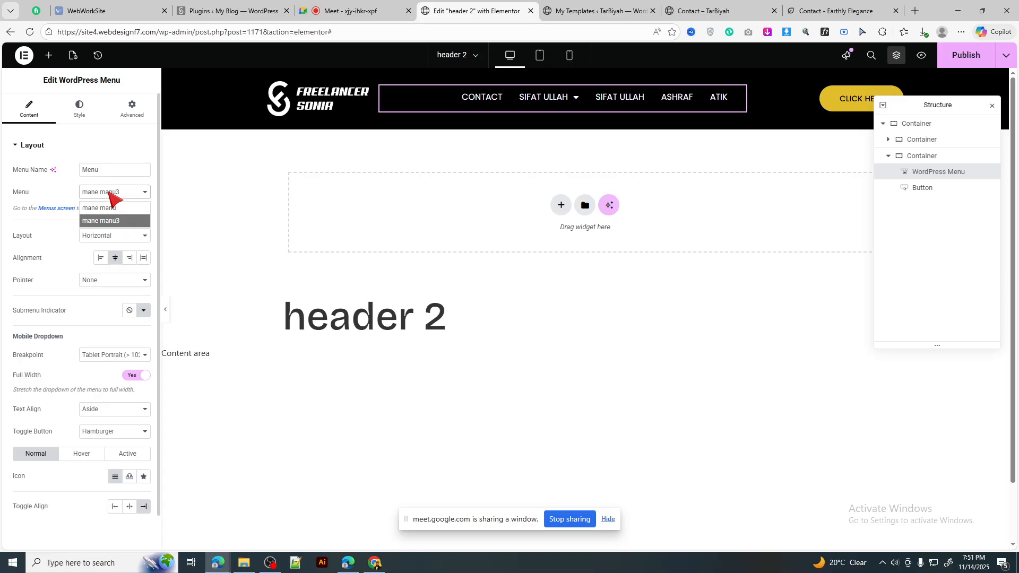
click(113, 205)
click(116, 193)
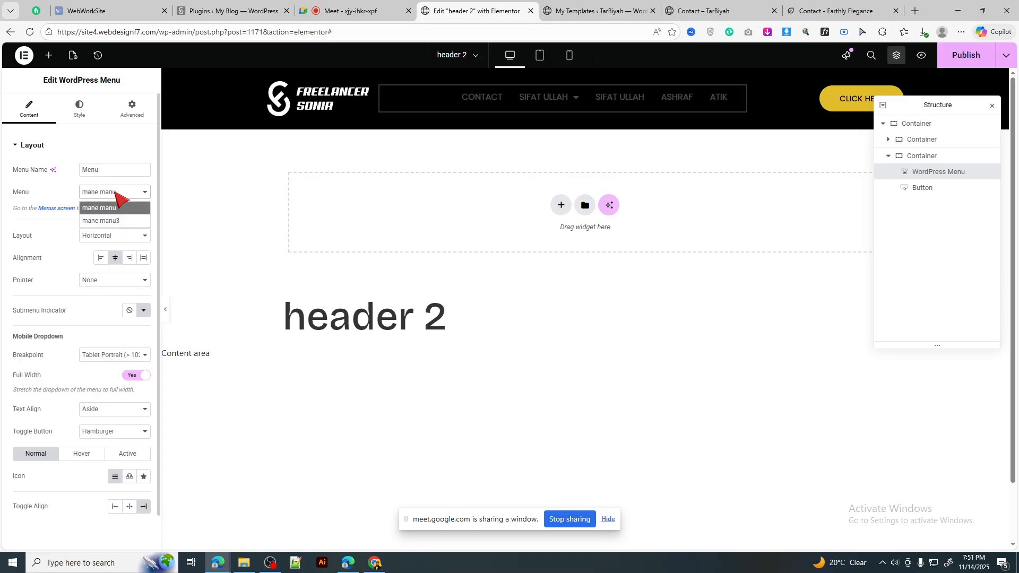
click(246, 216)
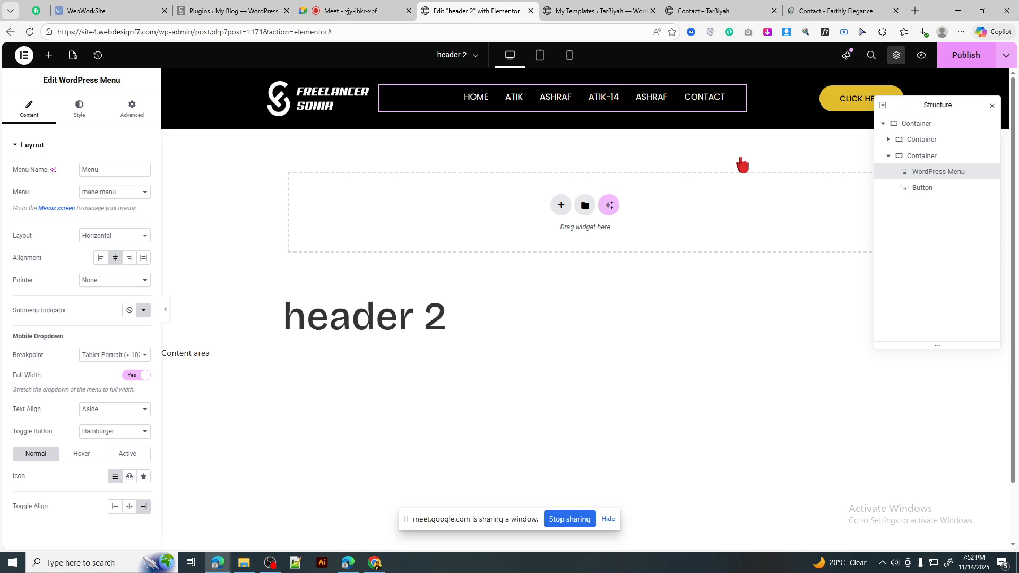
key(ctrl+s)
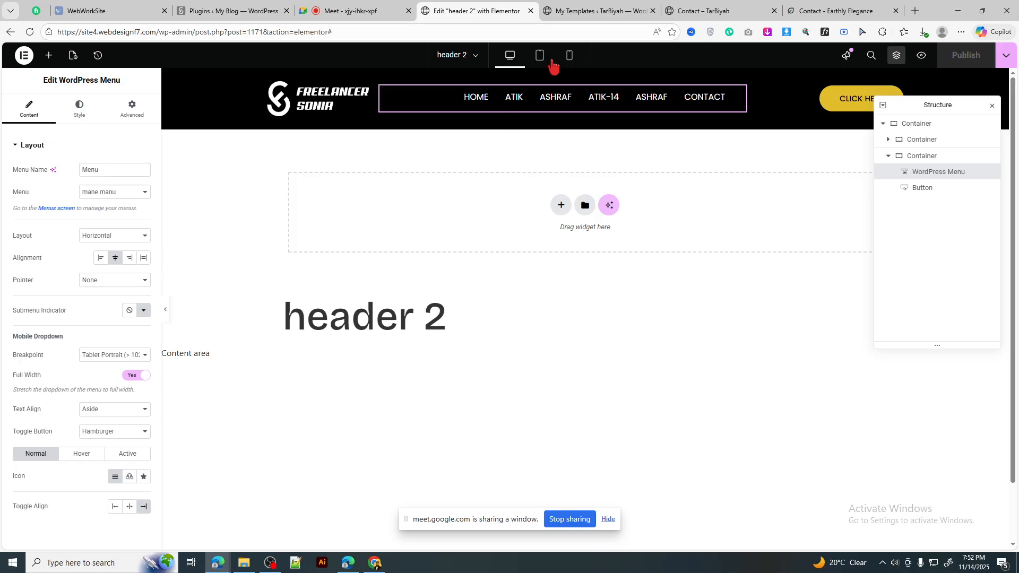
click(587, 4)
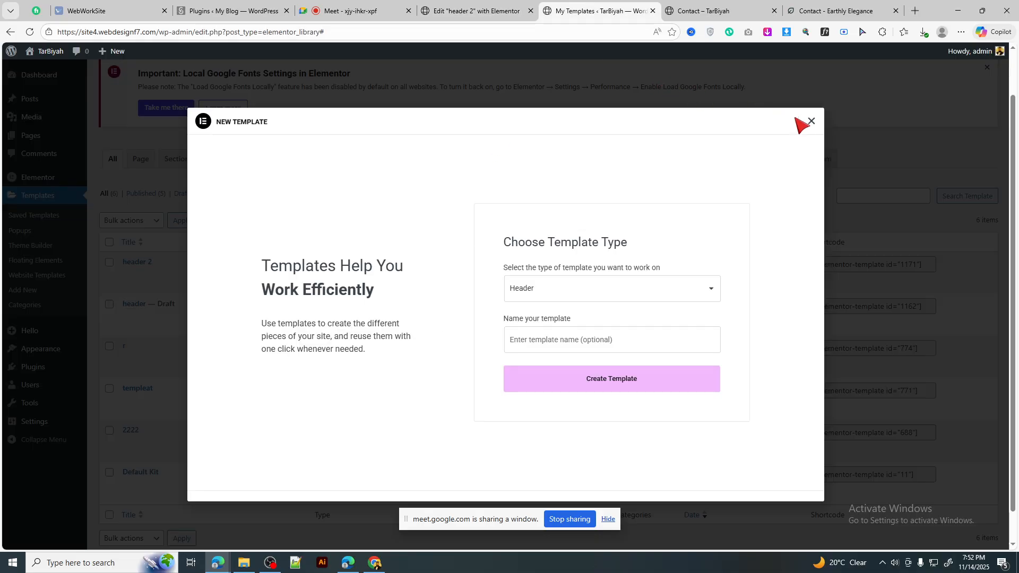
click(810, 121)
click(367, 7)
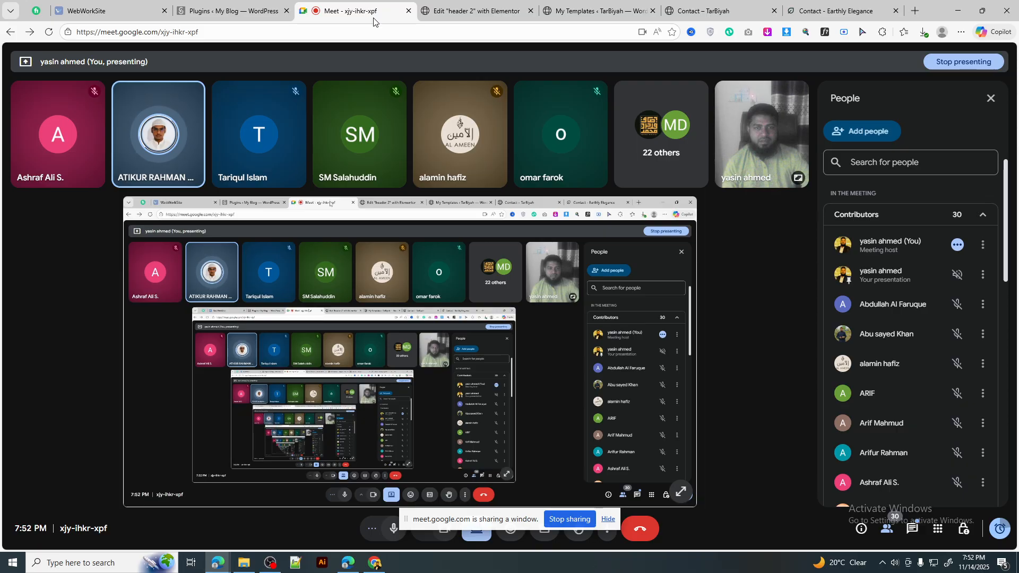
click(477, 9)
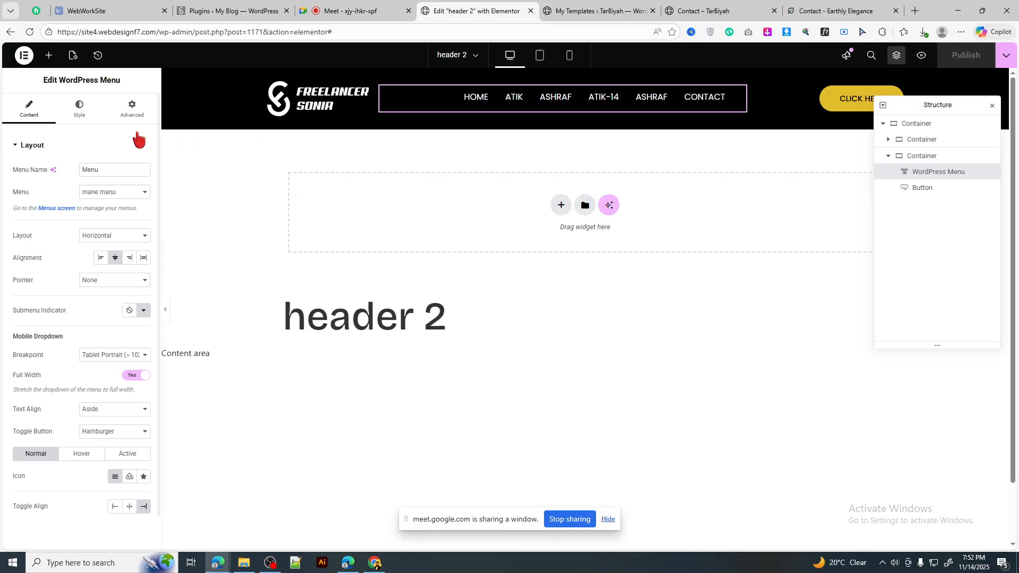
Step: Search the widget panel for 'nav', then delete the search text to restore all widgets
click(91, 110)
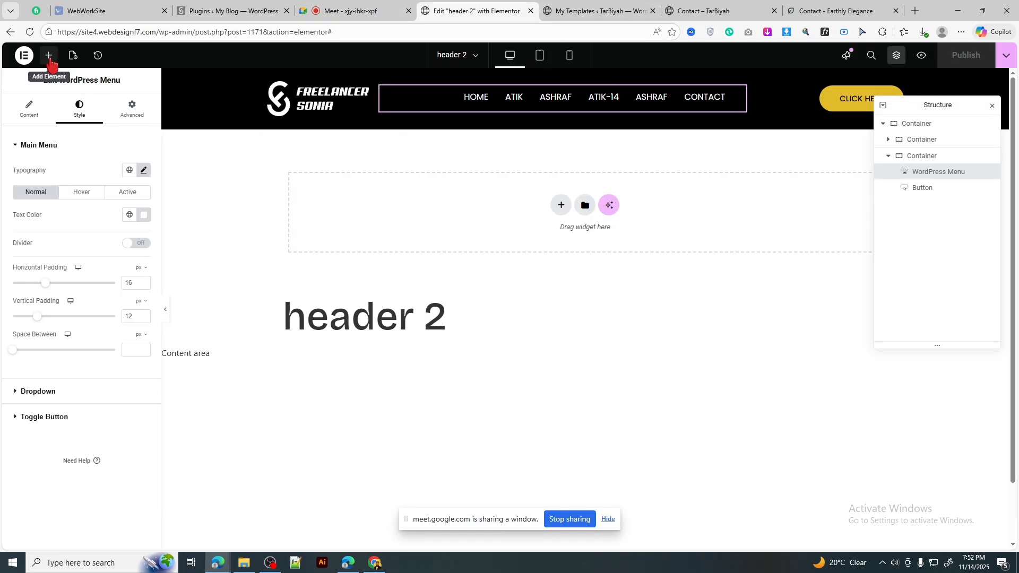
click(48, 55)
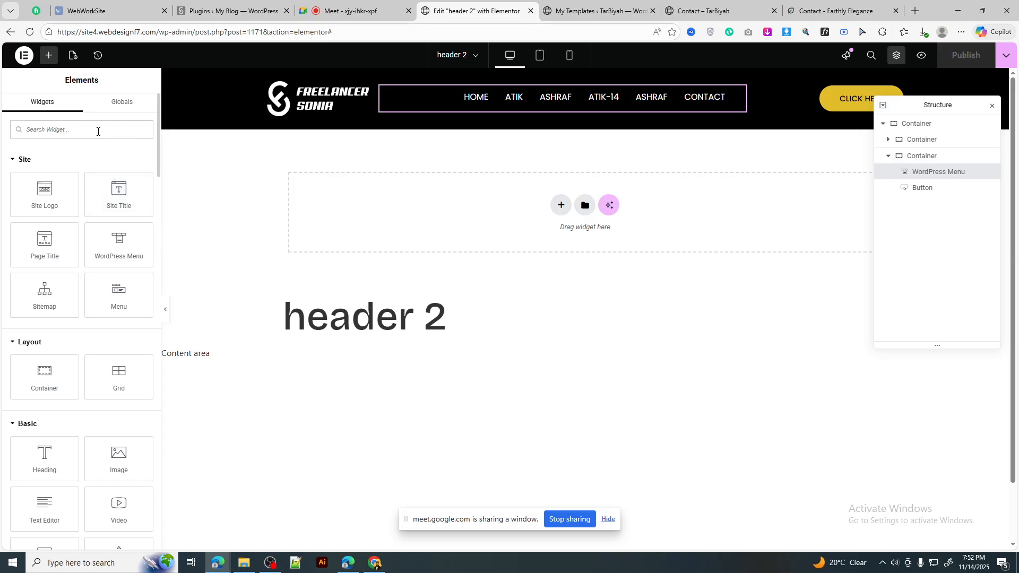
text(mav)
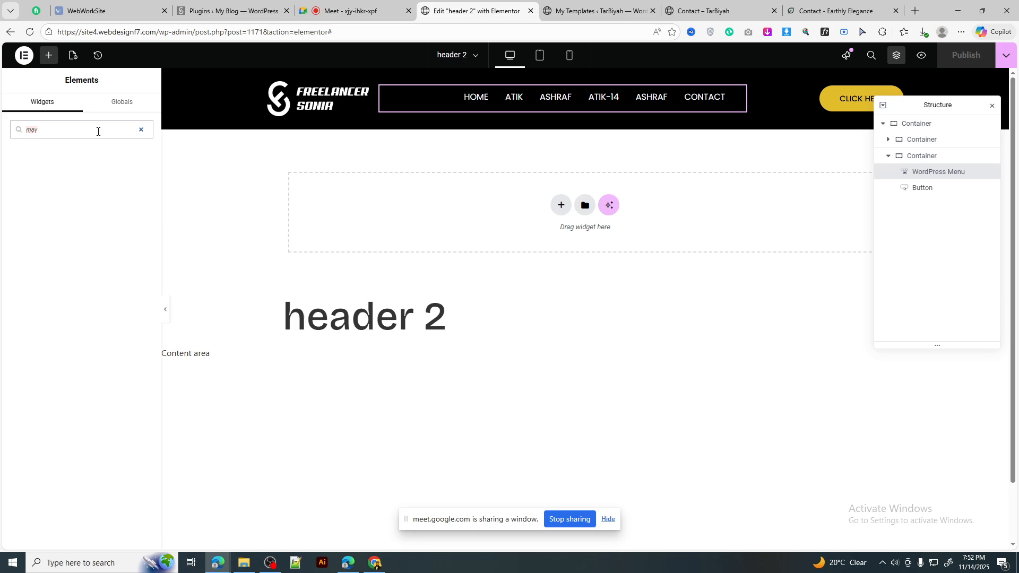
key(BackSpace)
key(BackSpace)
key(BackSpace)
text(nav)
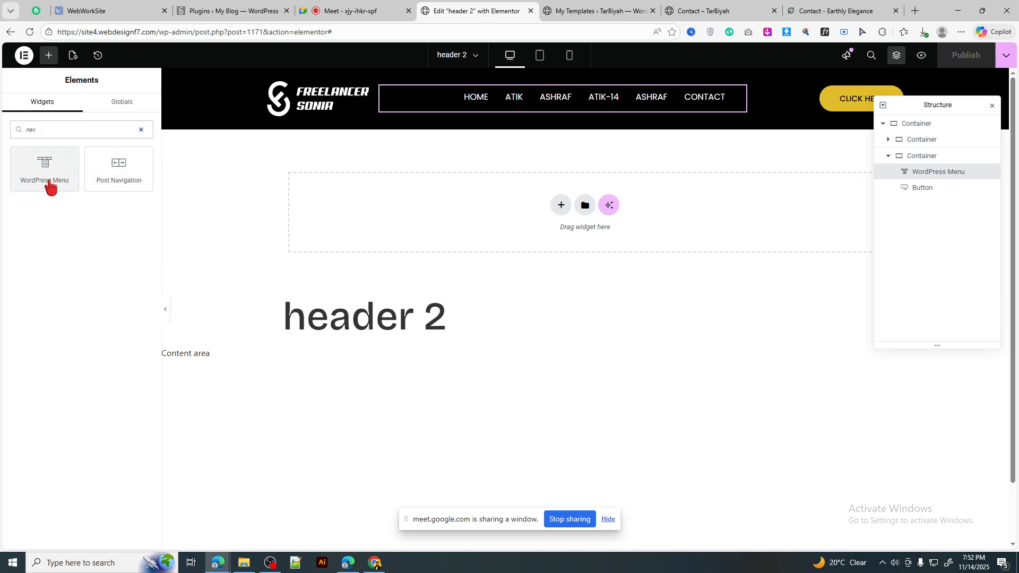
drag(37, 130, 32, 134)
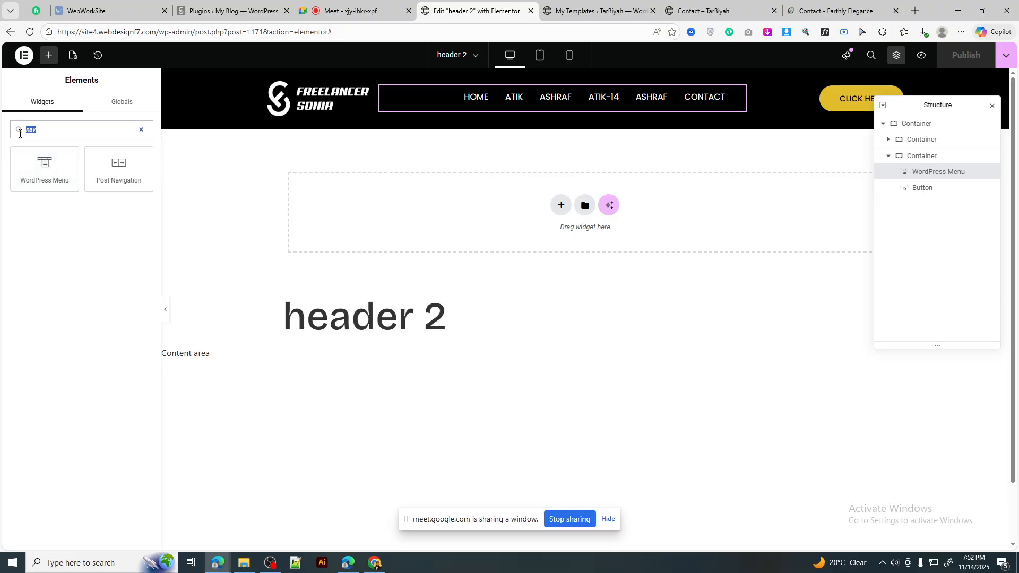
key(BackSpace)
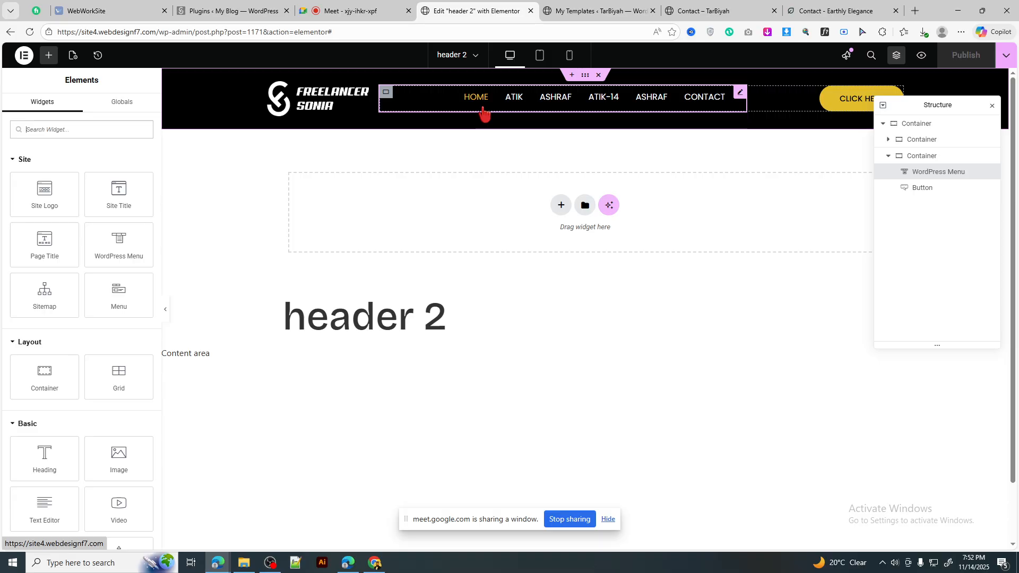
Step: Preview the header at tablet, mobile and desktop widths, opening the hamburger menu on mobile
click(549, 60)
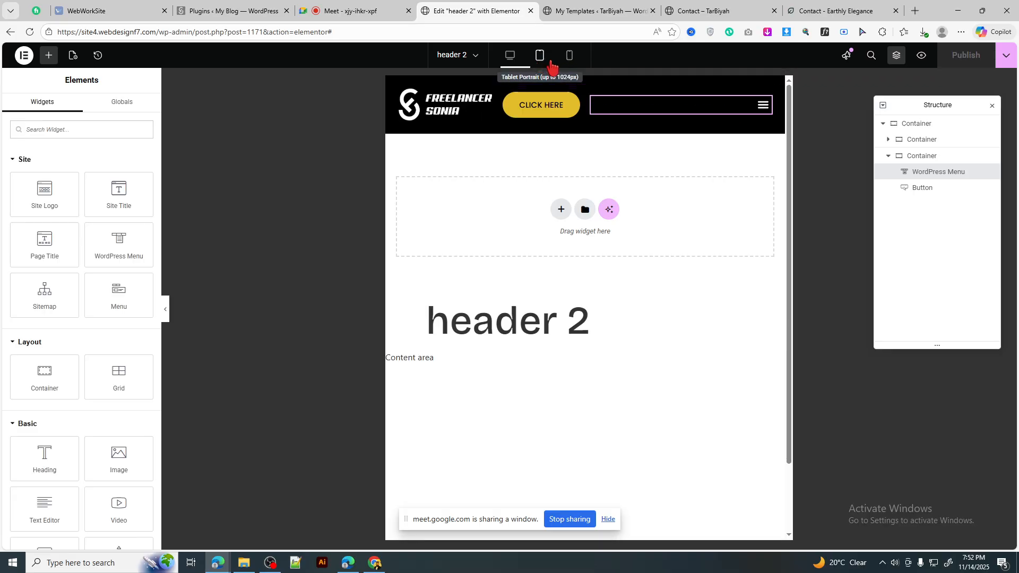
click(572, 58)
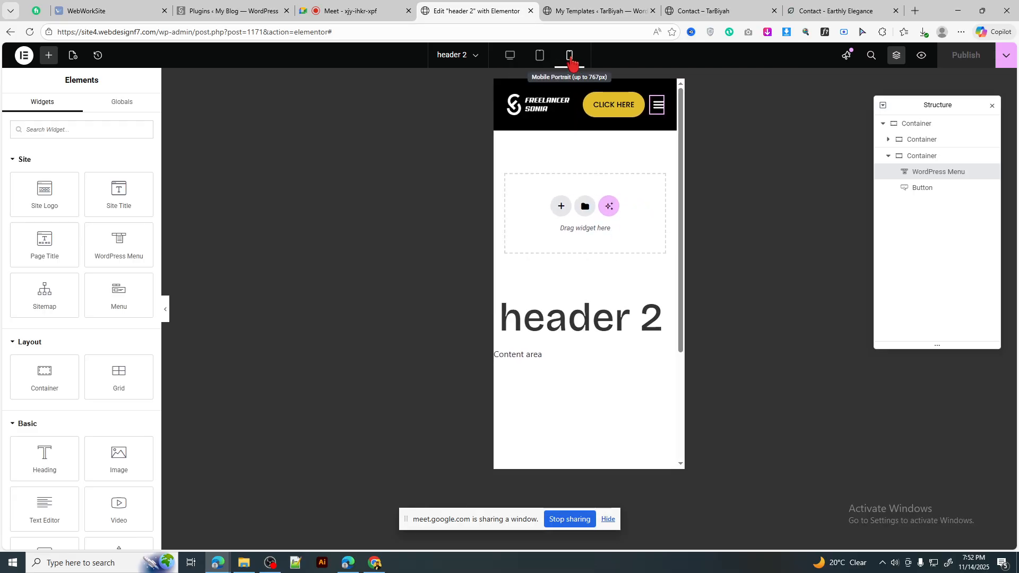
click(543, 60)
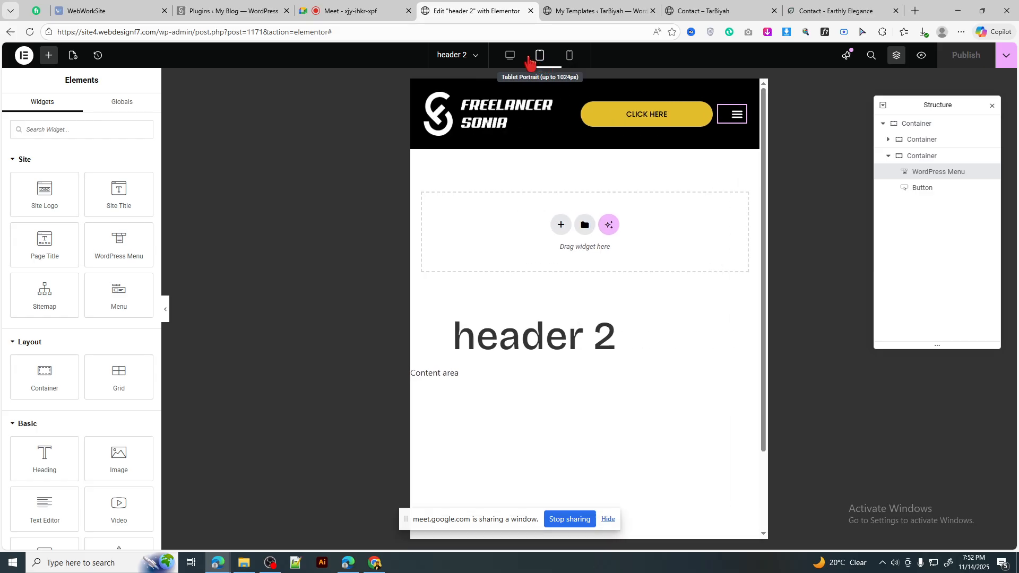
click(513, 58)
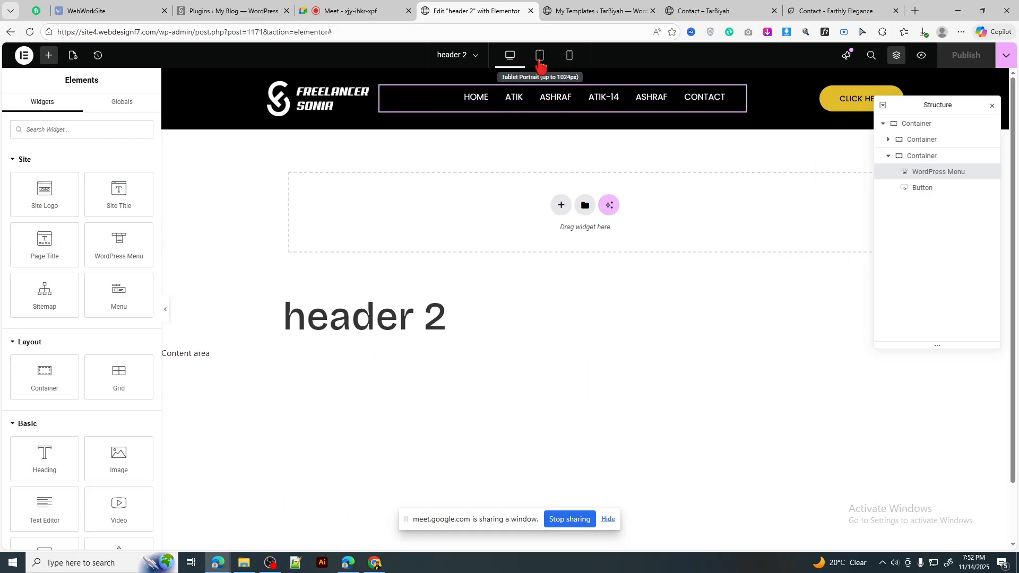
click(540, 59)
click(570, 61)
click(517, 62)
click(567, 59)
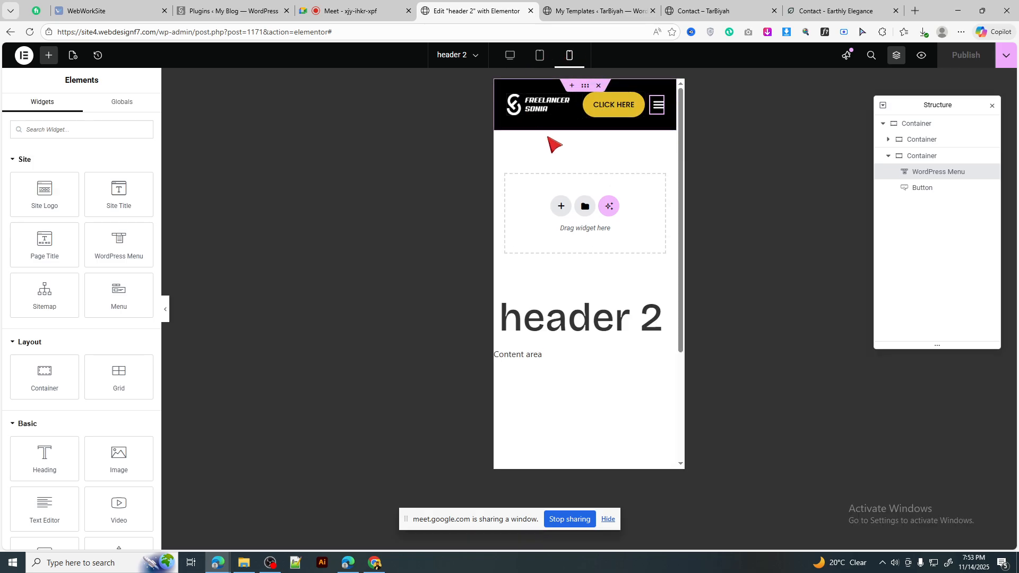
click(658, 116)
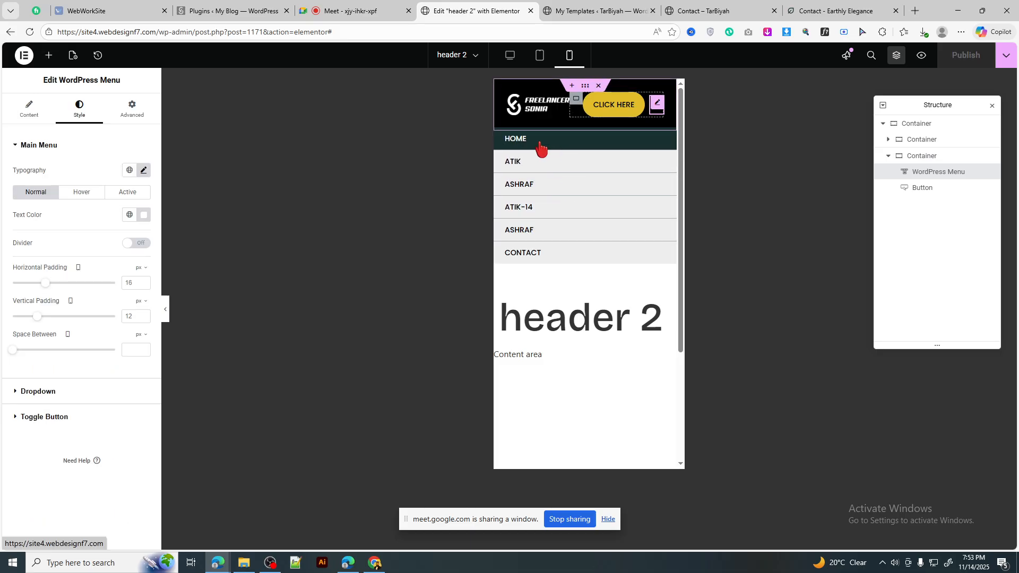
click(510, 56)
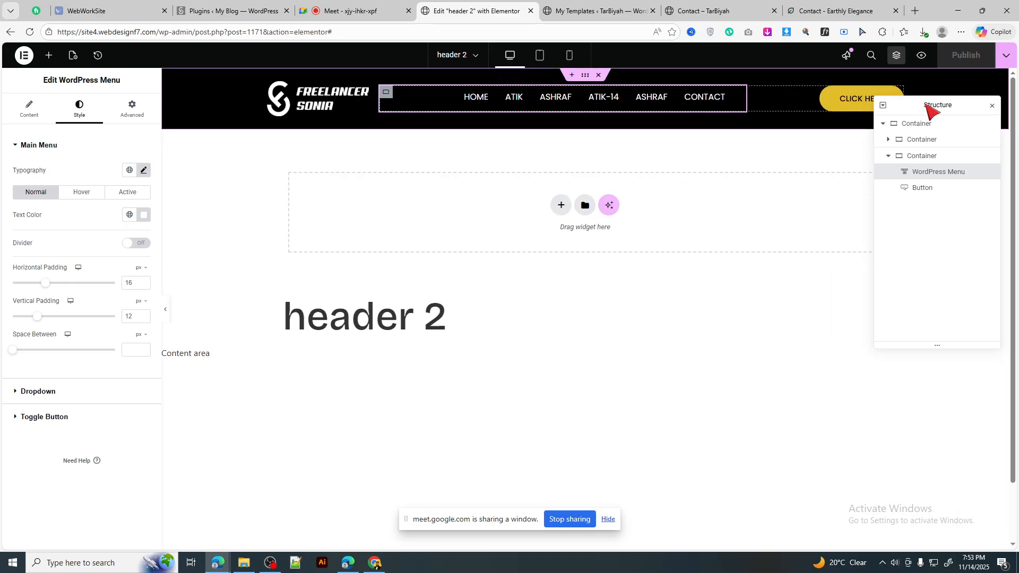
Step: Move the structure panel aside and review the menu's Content settings using mane manu
drag(926, 105, 880, 217)
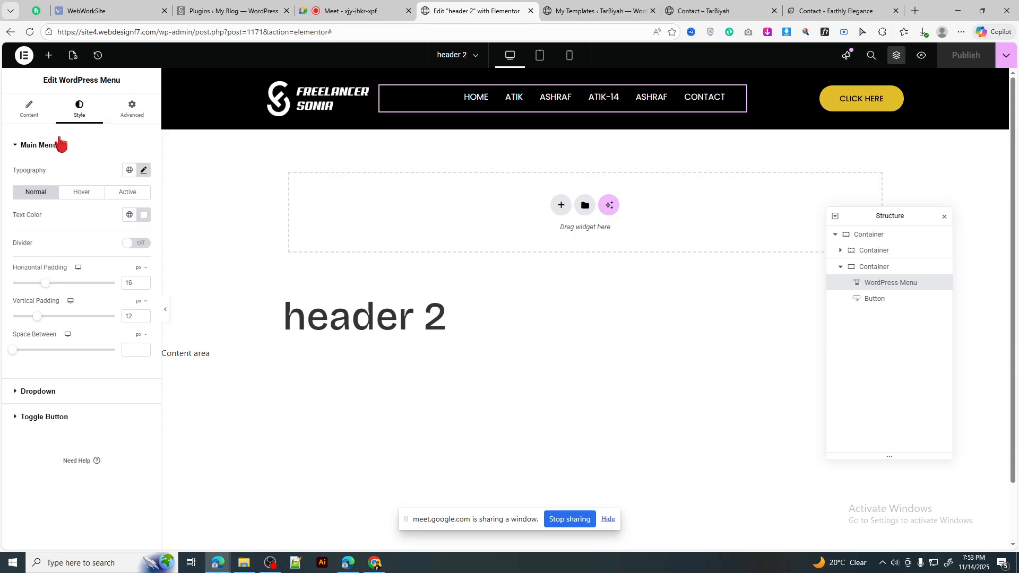
click(28, 113)
scroll(125, 358, down, 1)
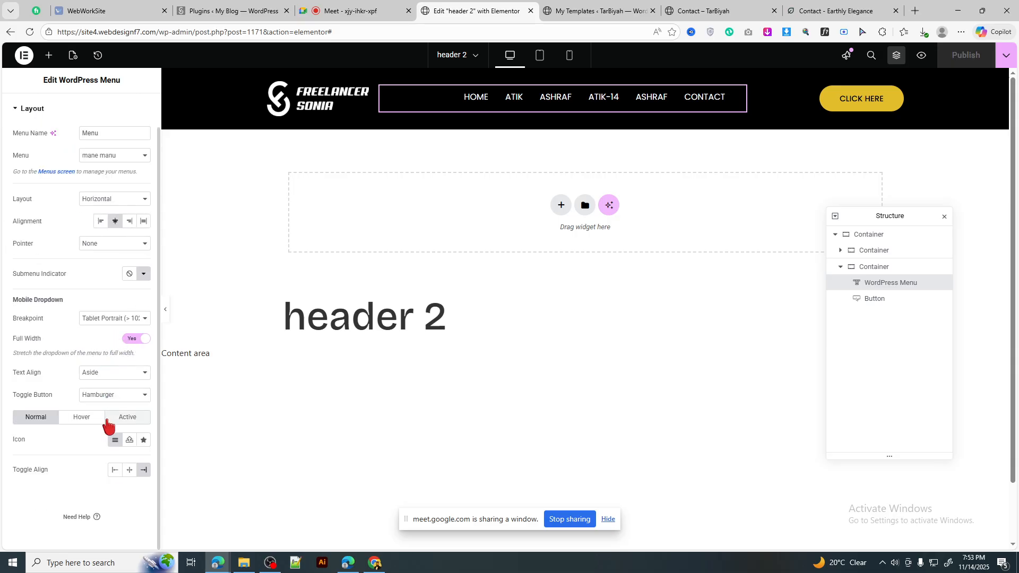
scroll(112, 298, up, 1)
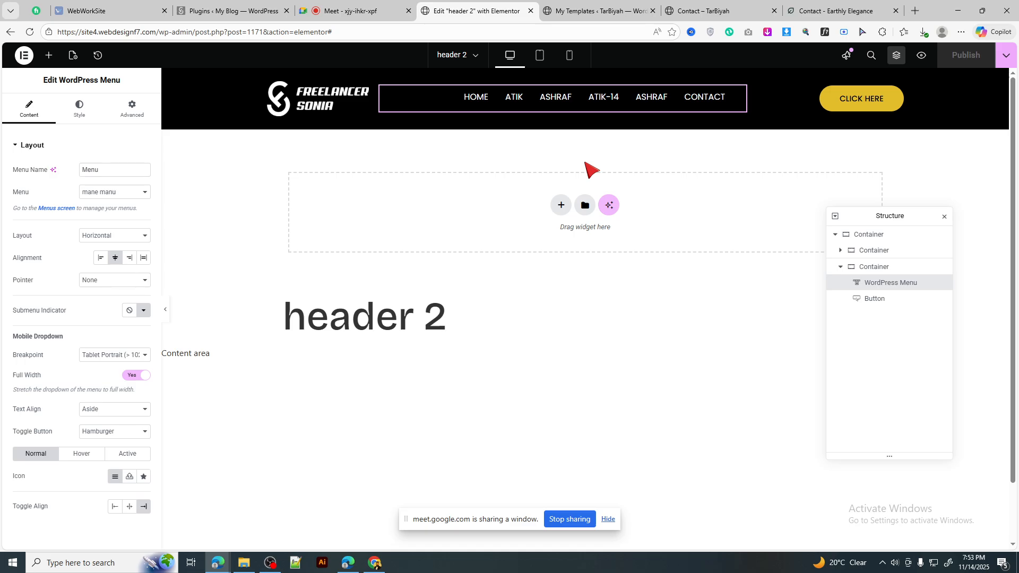
Step: Recheck the menu at tablet and mobile widths, then add a new flexbox container
click(541, 62)
click(574, 59)
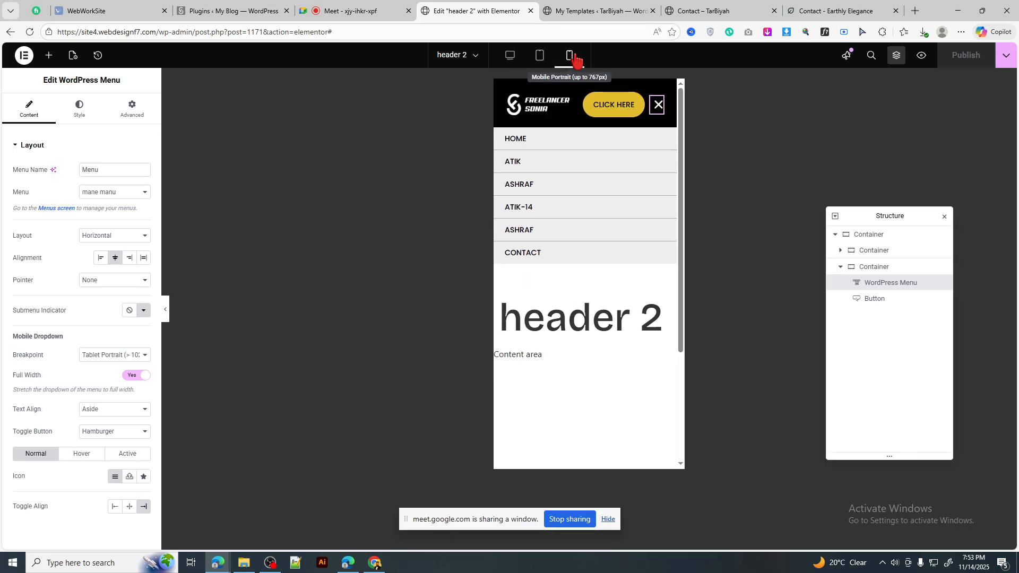
click(510, 55)
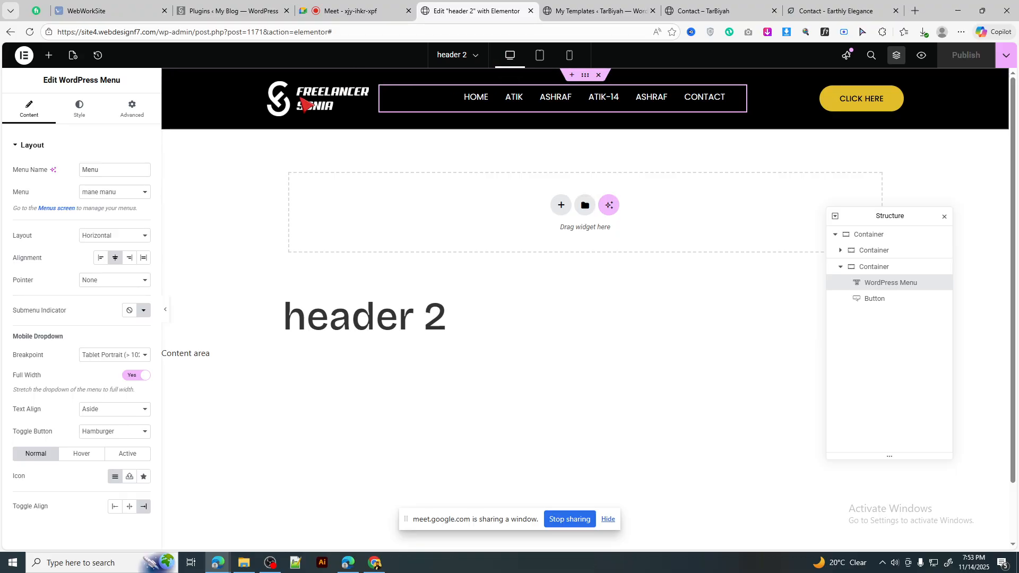
click(561, 205)
click(544, 231)
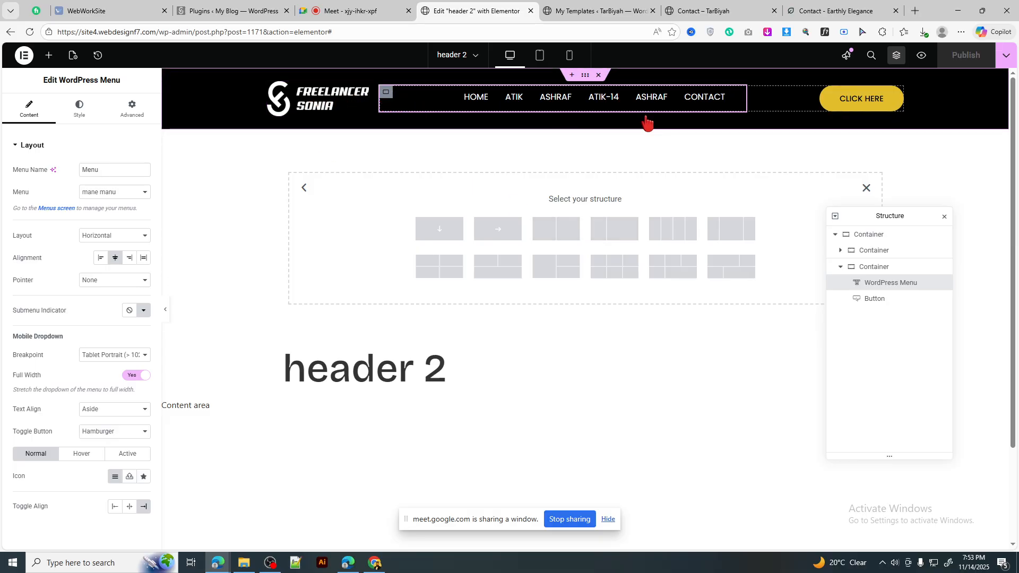
Step: Set the header's inner container to a reversed row direction at tablet width
click(802, 105)
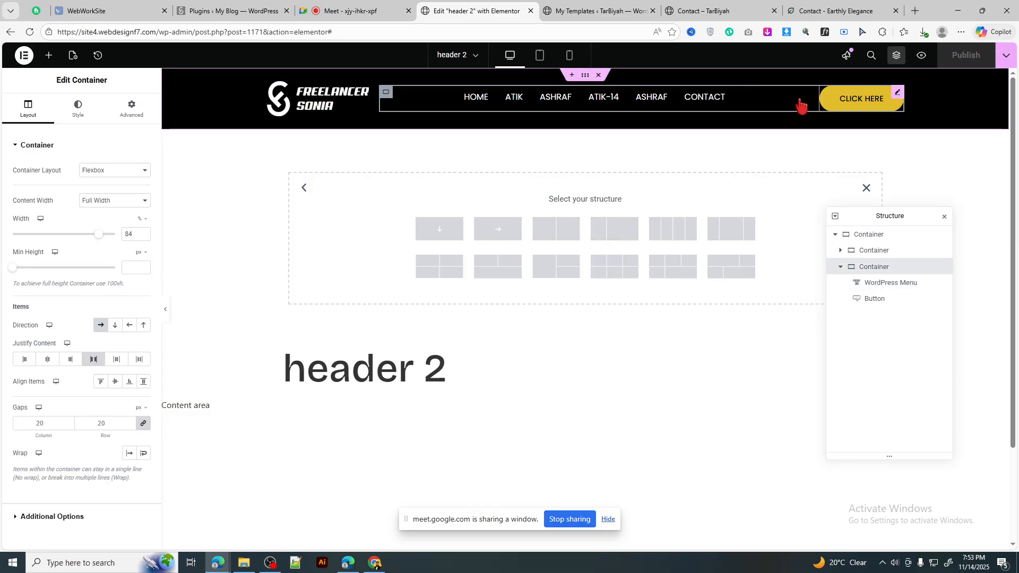
click(539, 57)
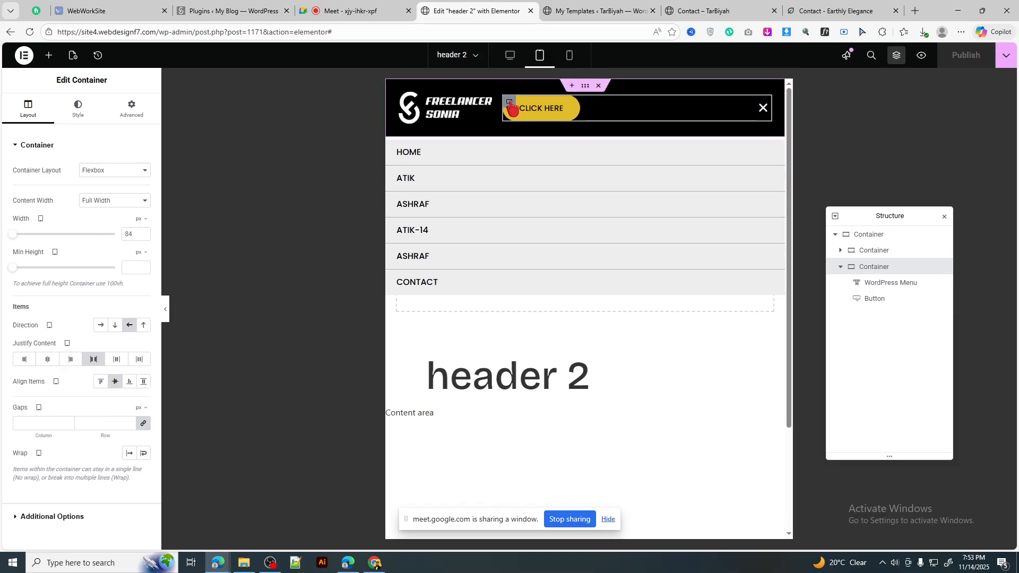
click(101, 326)
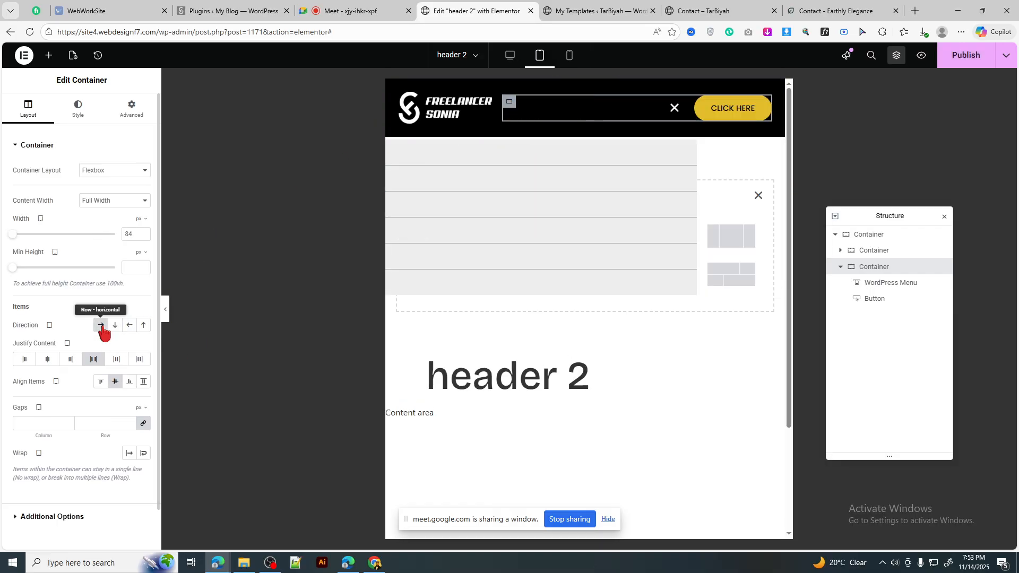
click(130, 326)
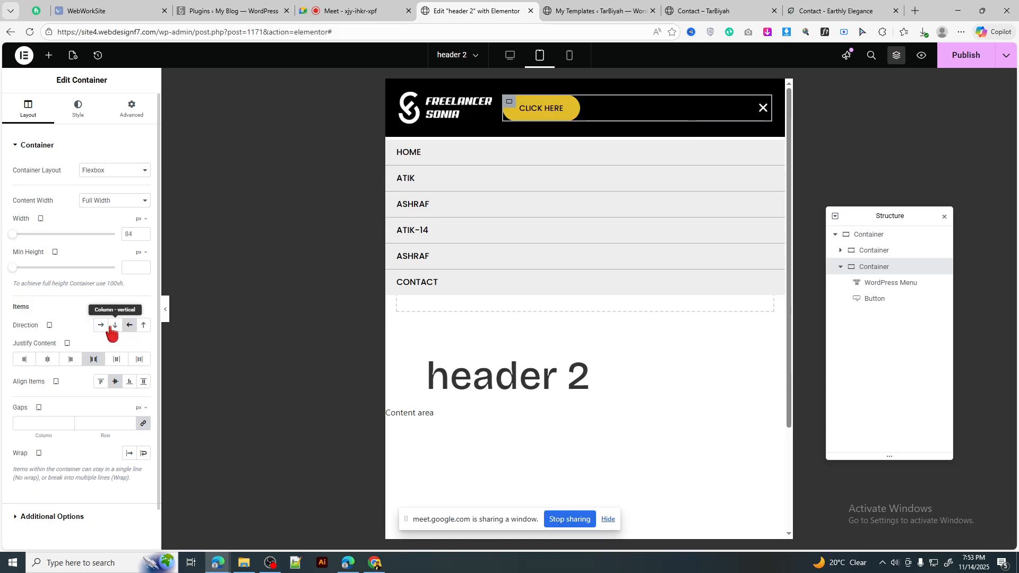
Step: Give the outer container 10 px padding on mobile, publish, and stop sharing in Meet
click(573, 58)
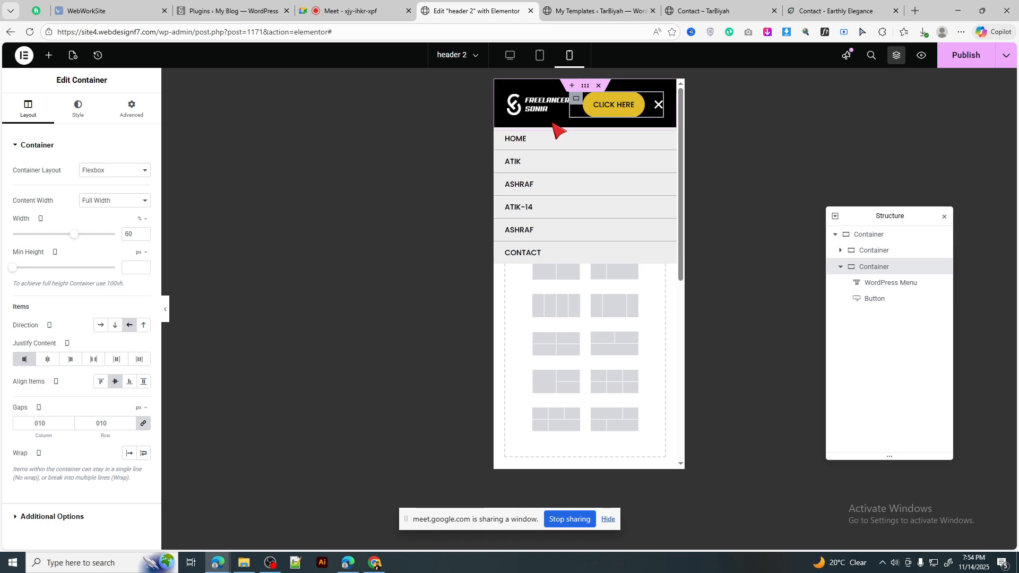
click(572, 88)
click(132, 109)
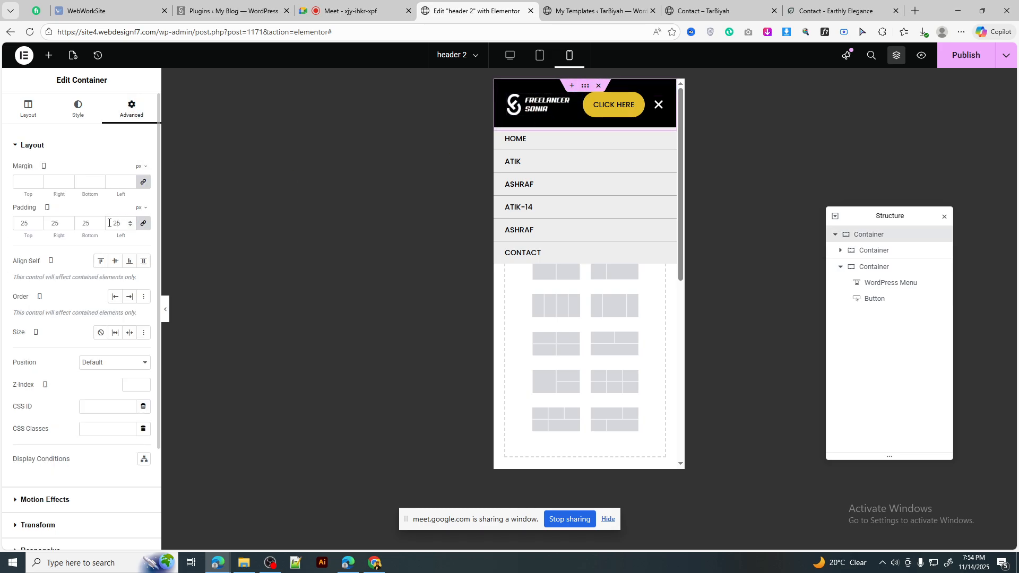
double_click(108, 223)
text(10)
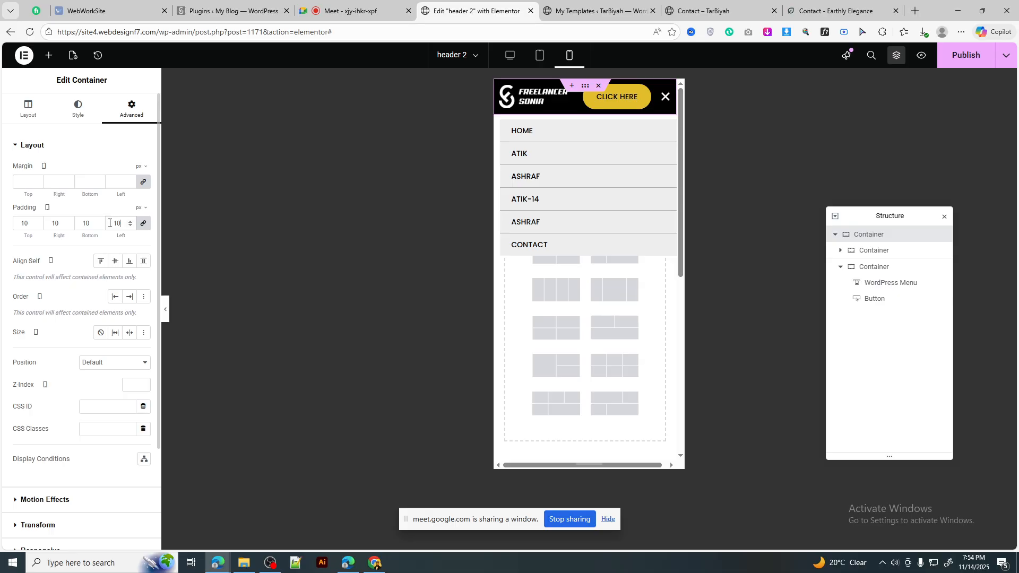
click(965, 55)
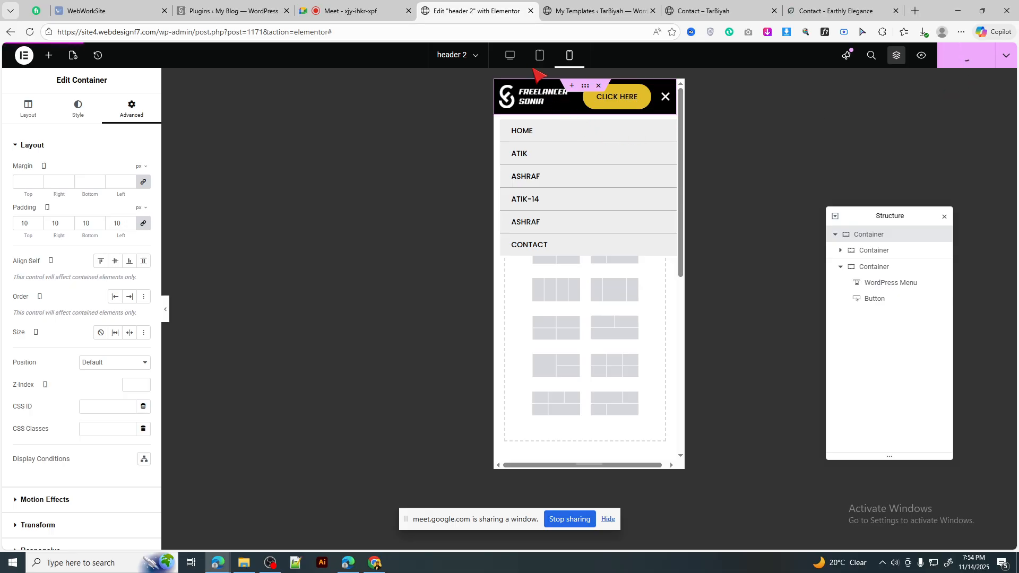
click(511, 55)
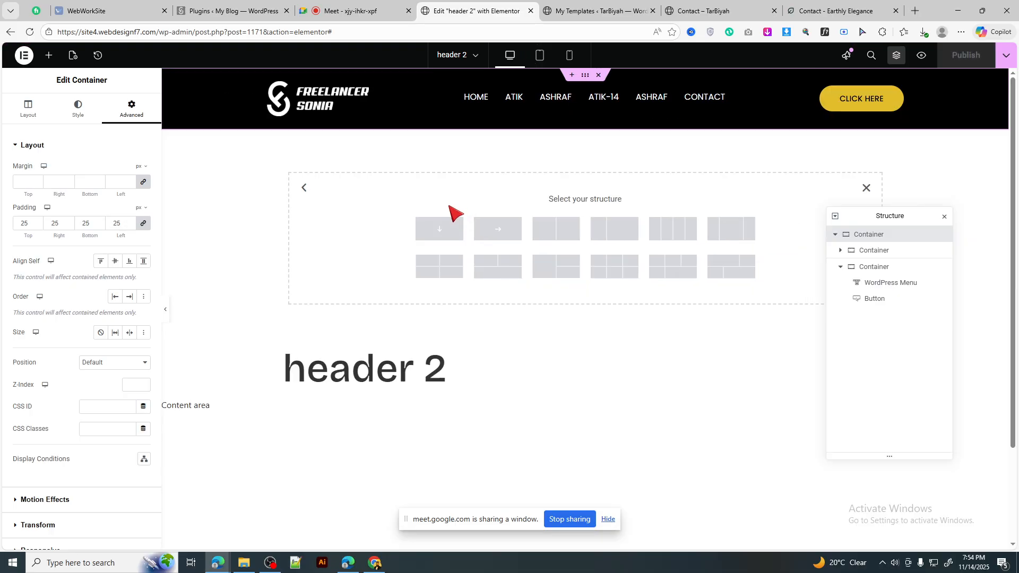
click(354, 4)
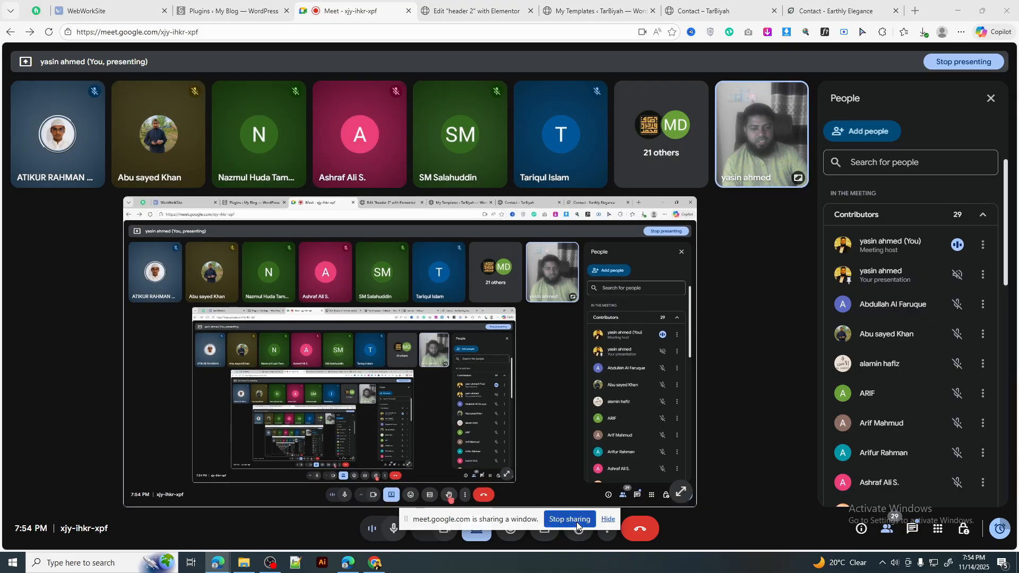
click(569, 519)
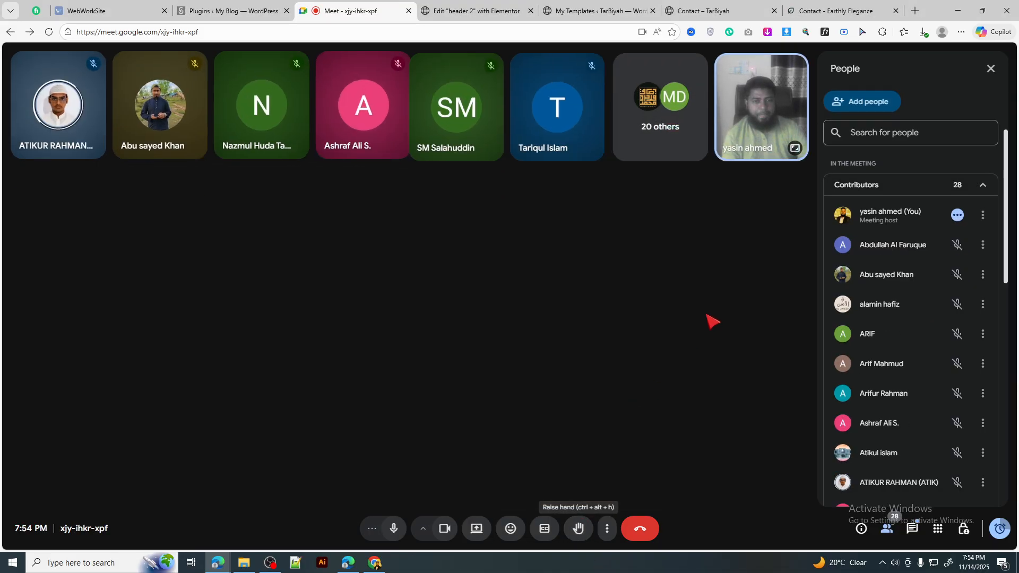